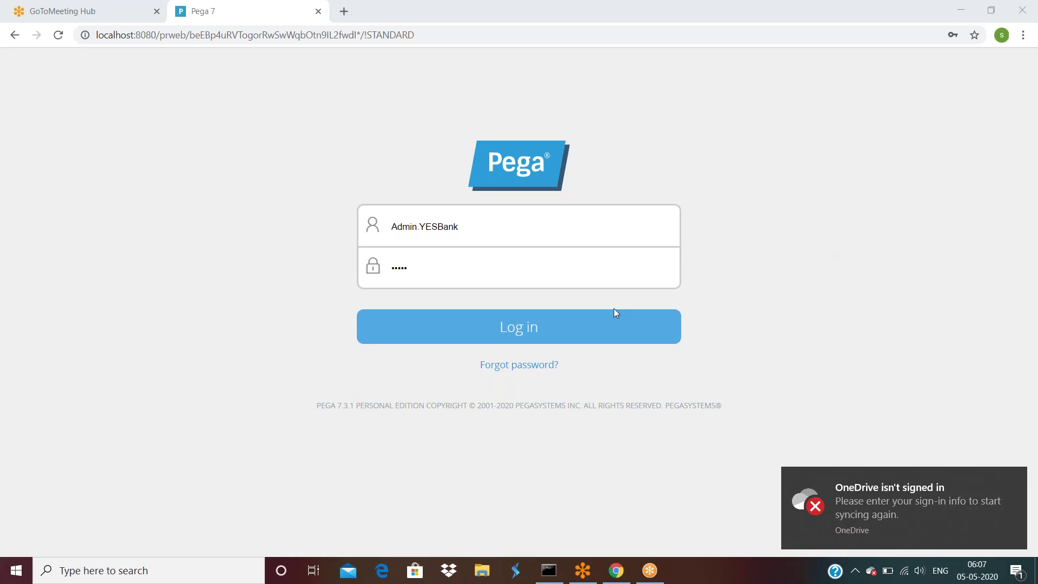
Log in to Designer Studio with the prefilled credentials.
{"action": "left_click", "coordinate": [503, 338]}
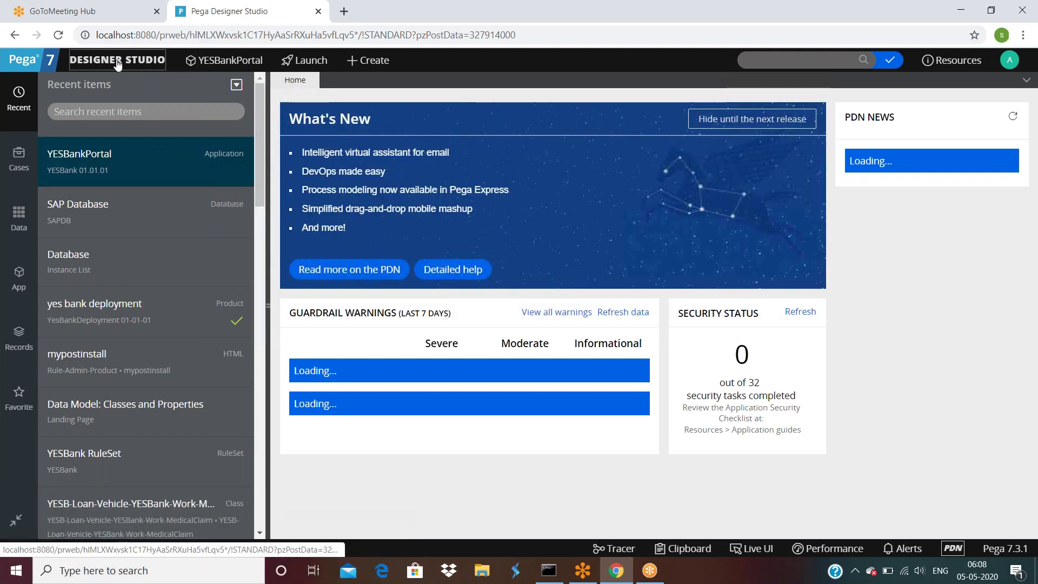
Open the Application Distribution Export page via the Designer Studio menu.
{"action": "left_click", "coordinate": [117, 61]}
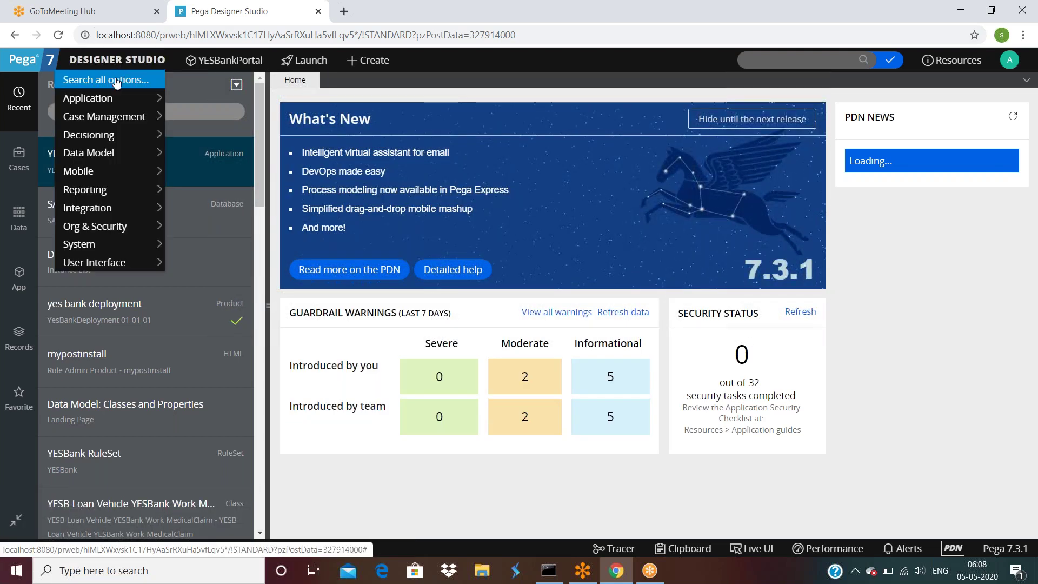
{"action": "mouse_move", "coordinate": [108, 102]}
{"action": "mouse_move", "coordinate": [259, 216]}
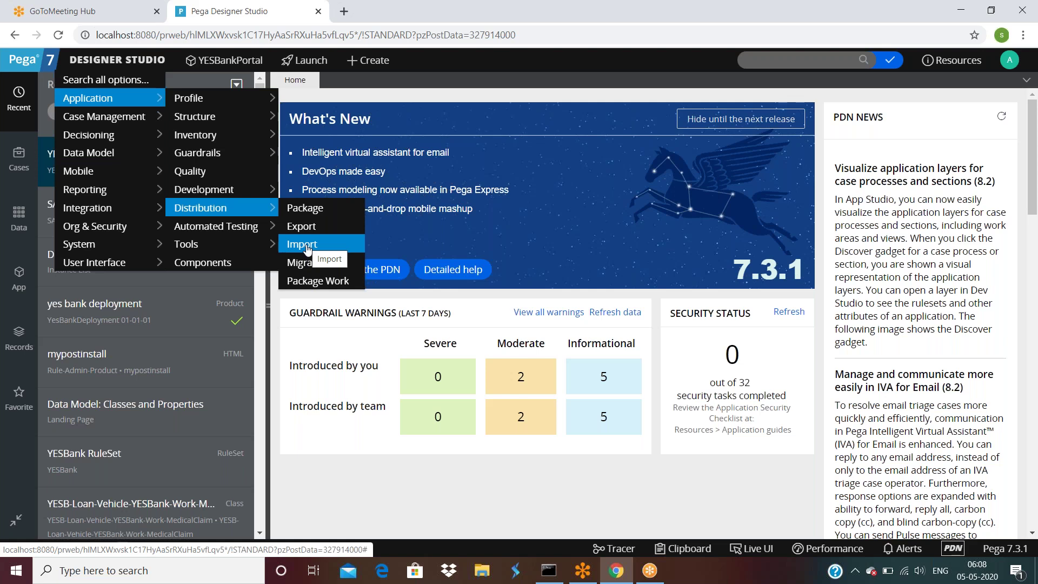
{"action": "left_click", "coordinate": [306, 228]}
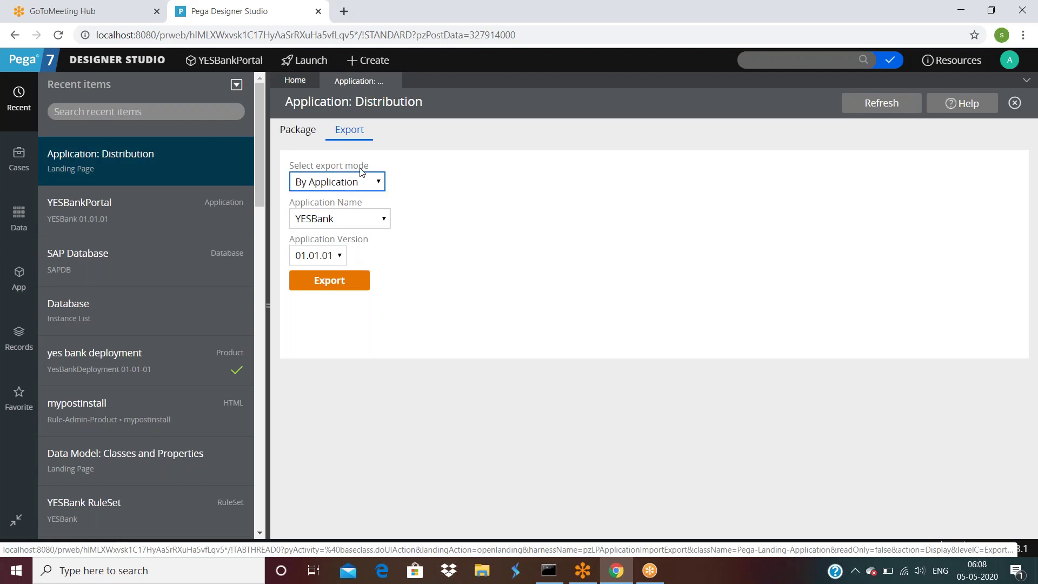
Change export mode to By Product, leaving PESamples selected, and show the Records explorer.
{"action": "left_click", "coordinate": [361, 186]}
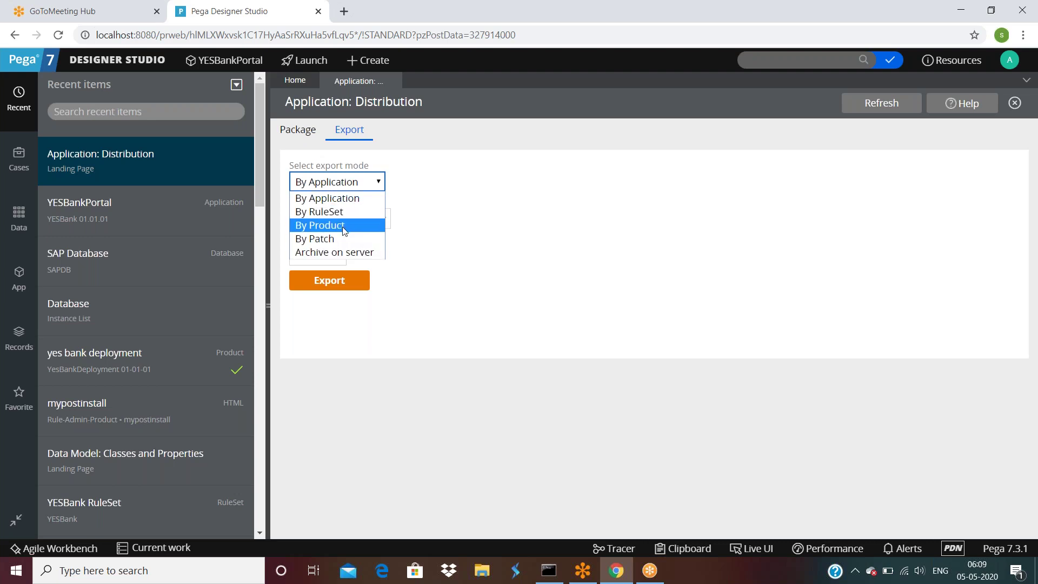
{"action": "left_click", "coordinate": [344, 225]}
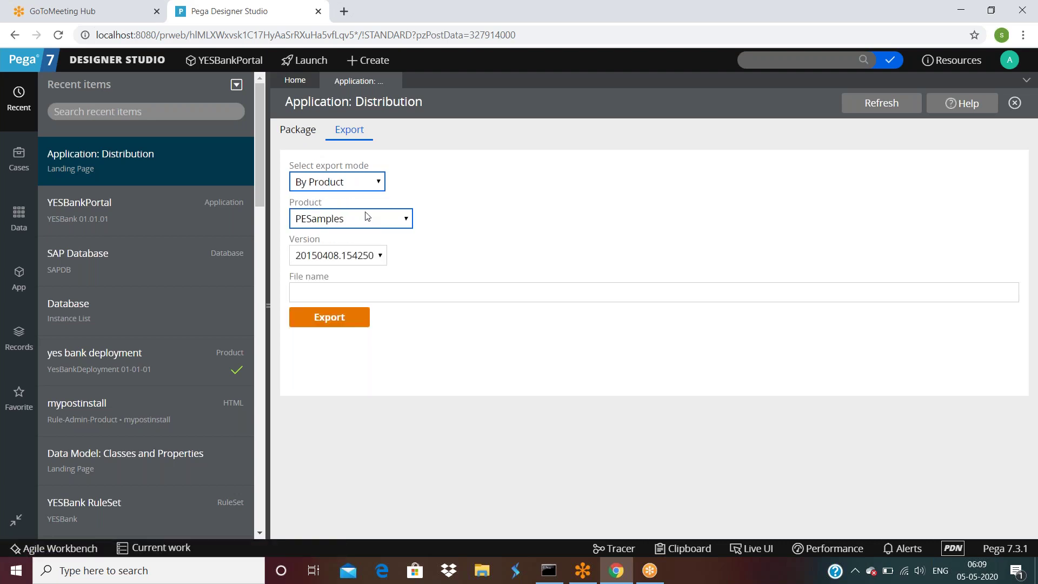
{"action": "left_click", "coordinate": [355, 222]}
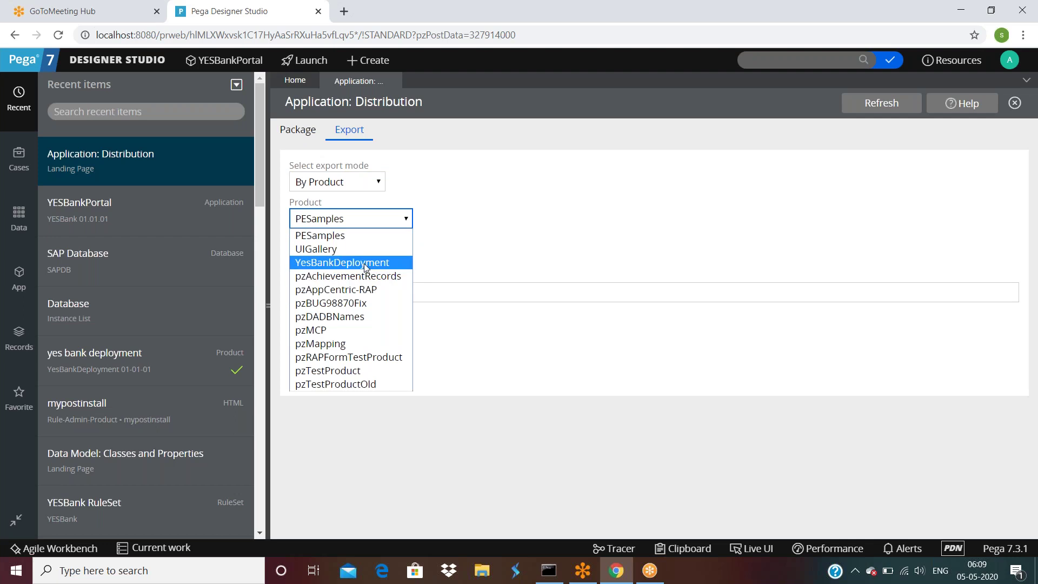
{"action": "left_click", "coordinate": [482, 256]}
{"action": "left_click", "coordinate": [13, 340]}
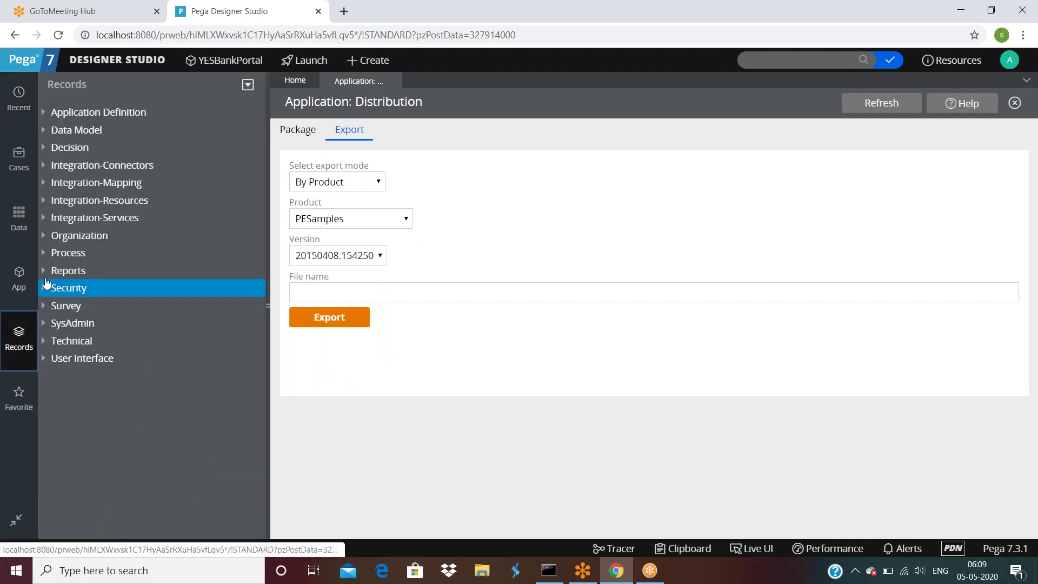
List SysAdmin Product instances, confirming YesBankDeployment 01-01-01, then return to the export form.
{"action": "left_click", "coordinate": [46, 324]}
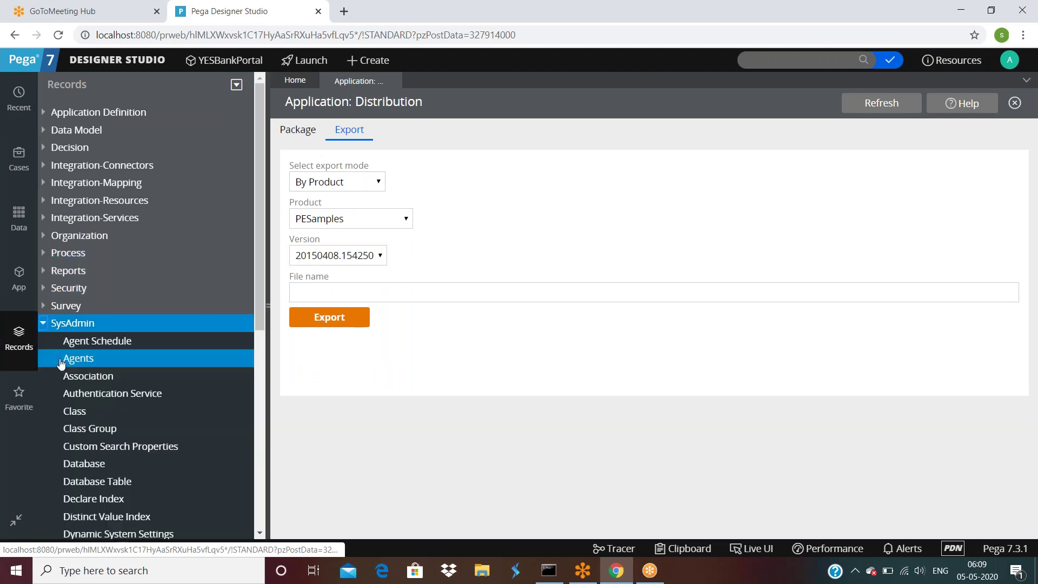
{"action": "scroll", "coordinate": [103, 392], "scroll_direction": "down", "scroll_amount": 3}
{"action": "scroll", "coordinate": [103, 400], "scroll_direction": "down", "scroll_amount": 2}
{"action": "scroll", "coordinate": [102, 433], "scroll_direction": "up", "scroll_amount": 2}
{"action": "left_click", "coordinate": [161, 452]}
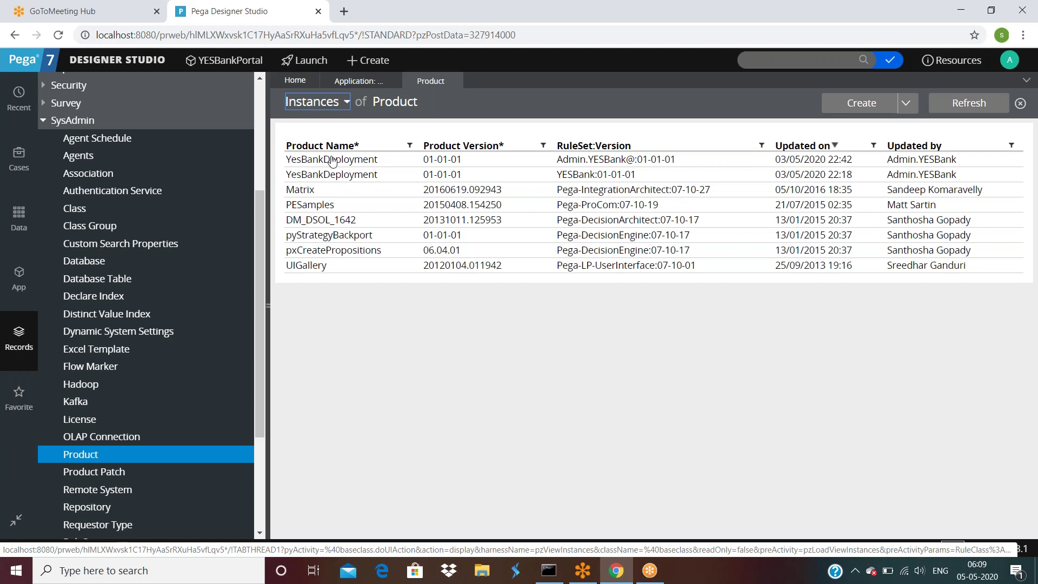
{"action": "left_click", "coordinate": [351, 80]}
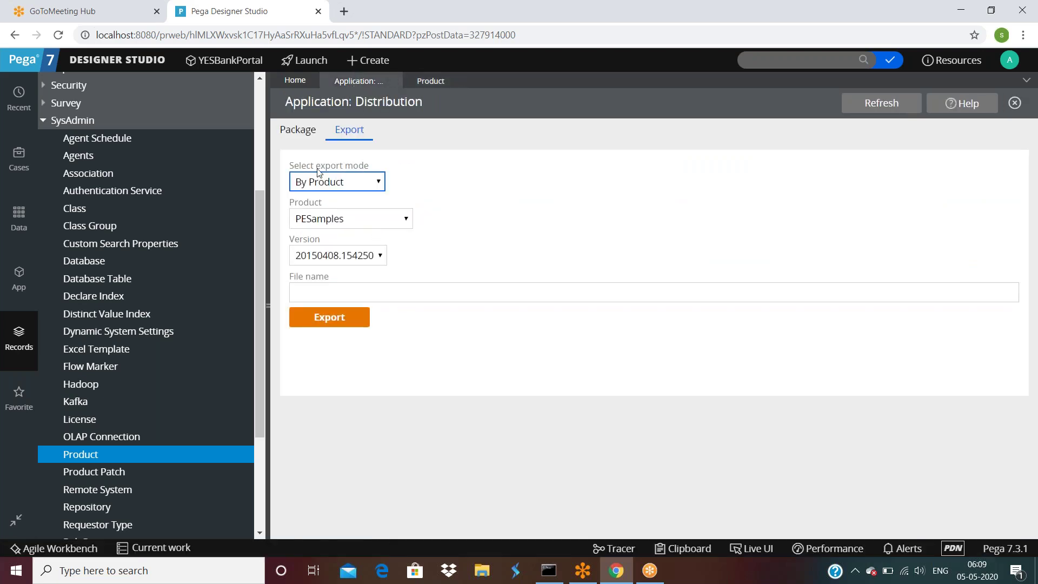
Select product YesBankDeployment with version 01-01-01 on the By Product export form.
{"action": "left_click", "coordinate": [348, 191]}
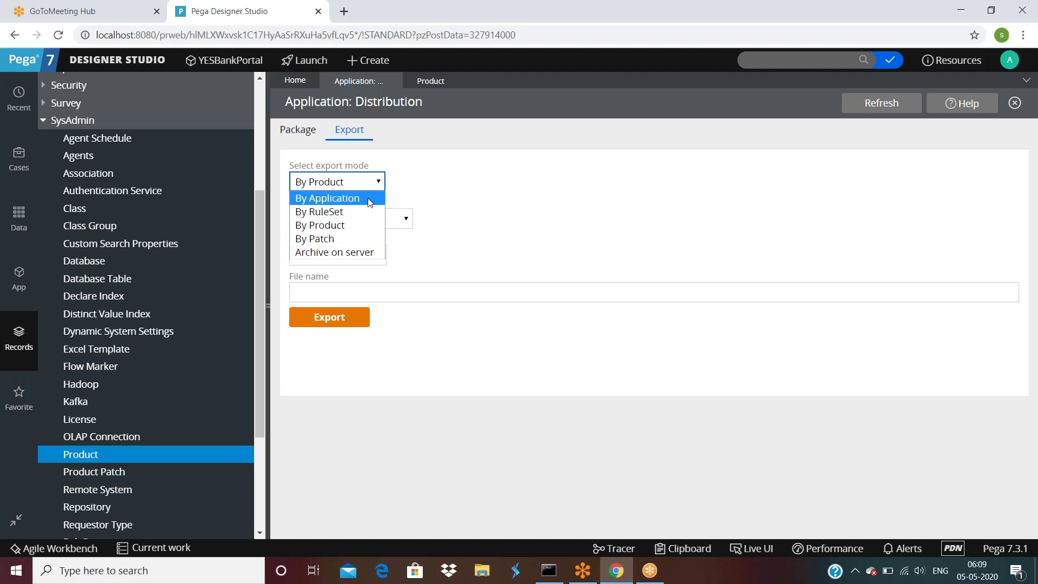
{"action": "left_click", "coordinate": [330, 226]}
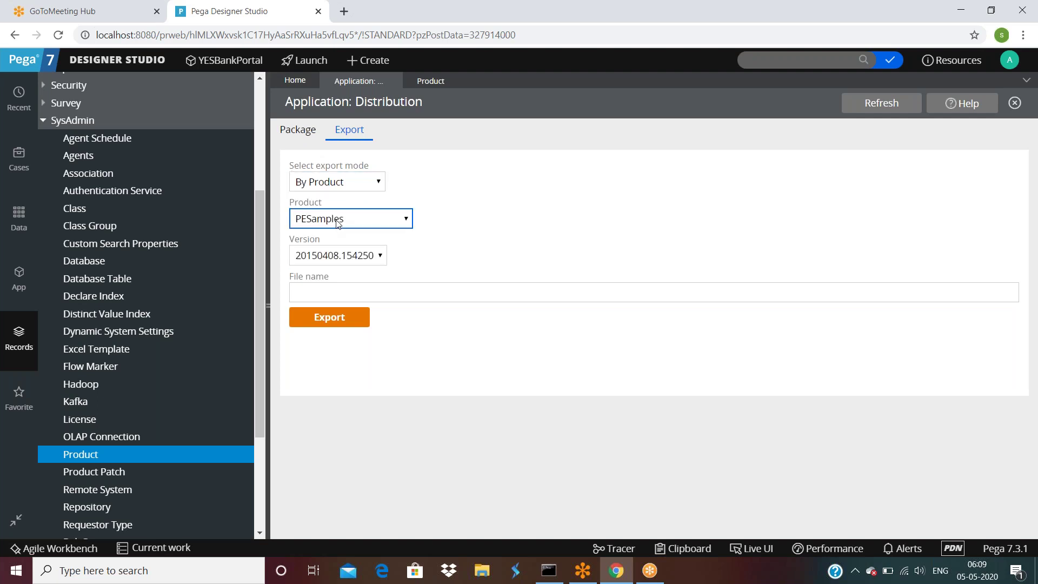
{"action": "left_click", "coordinate": [340, 225]}
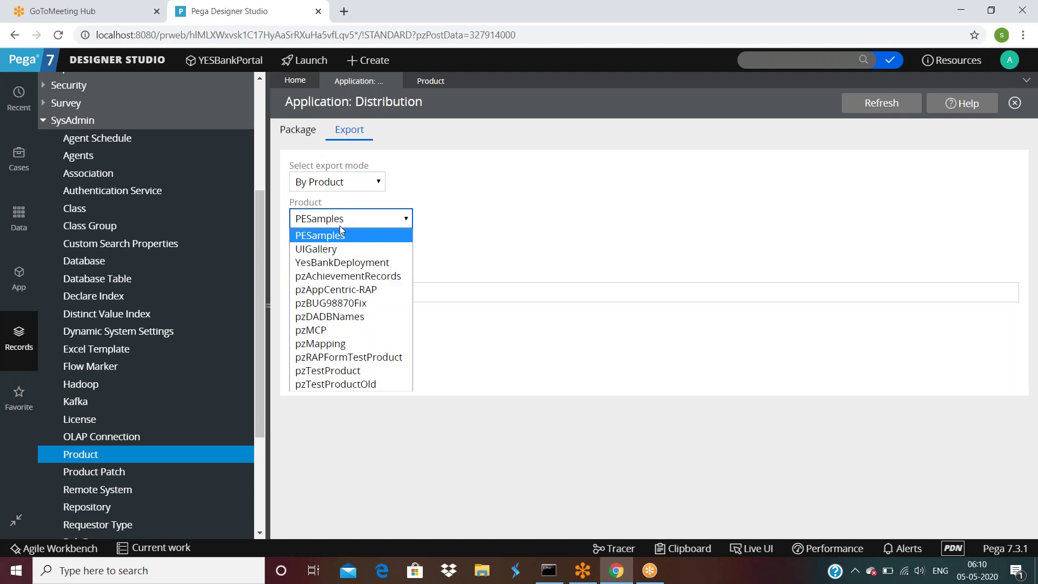
{"action": "left_click", "coordinate": [352, 263]}
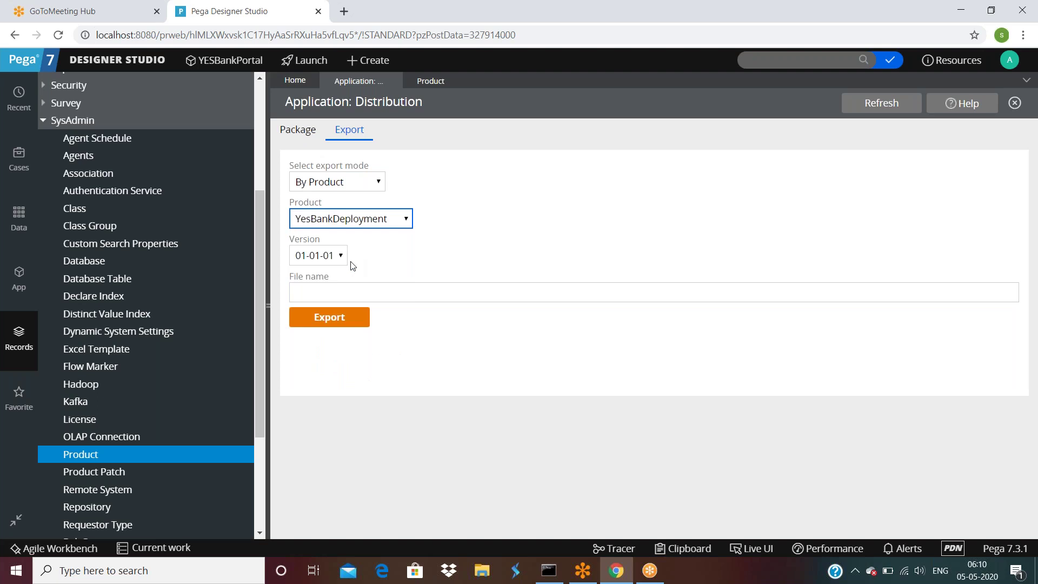
{"action": "left_click", "coordinate": [335, 257]}
{"action": "left_click", "coordinate": [321, 261]}
{"action": "left_click", "coordinate": [424, 293]}
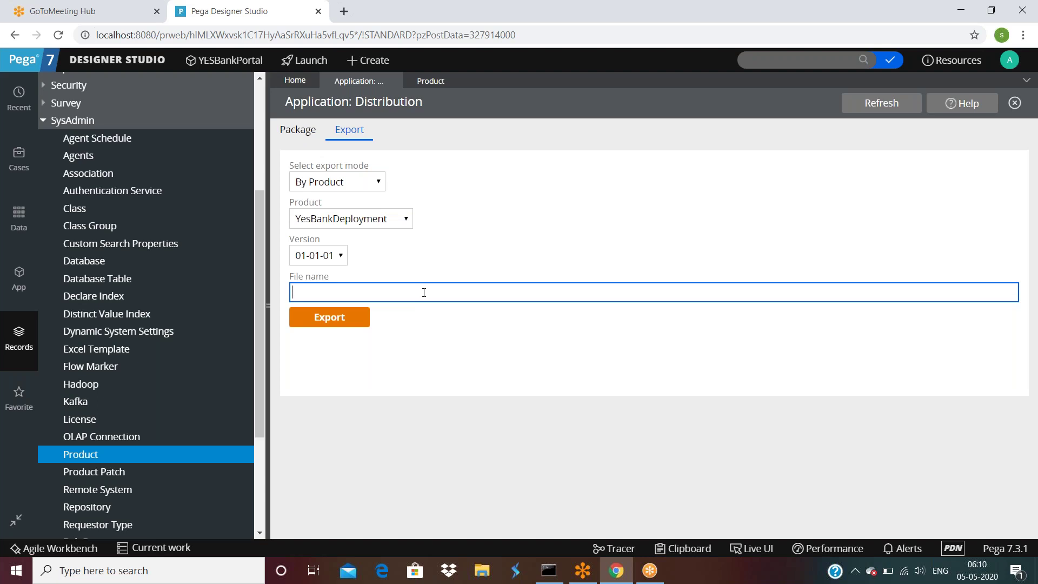
Export the product as mypr.zip, producing 1835 records with 2 errors.
{"action": "type", "text": "mypr.zip"}
{"action": "left_click", "coordinate": [326, 321]}
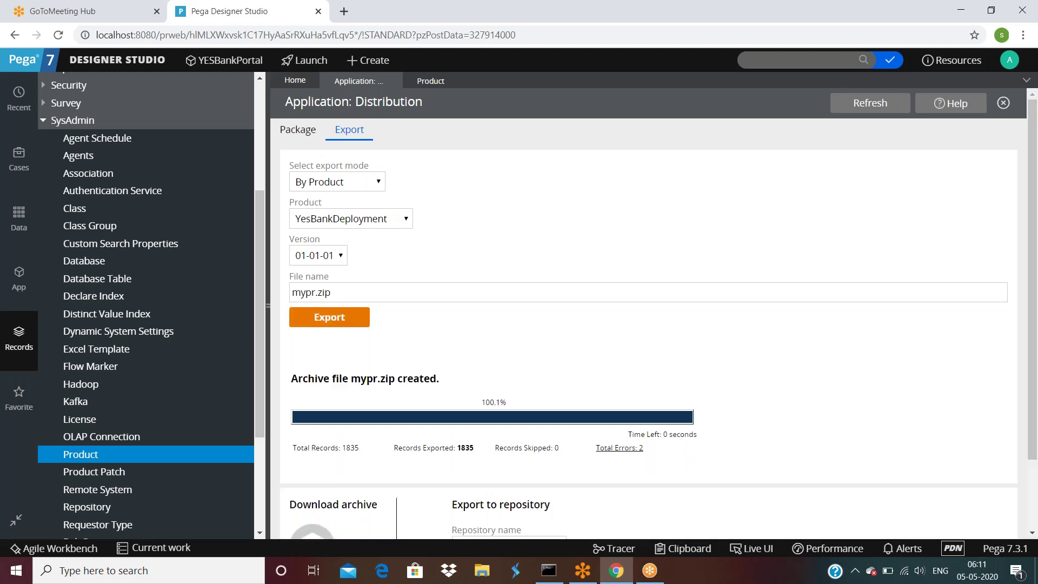
{"action": "scroll", "coordinate": [479, 336], "scroll_direction": "down", "scroll_amount": 2}
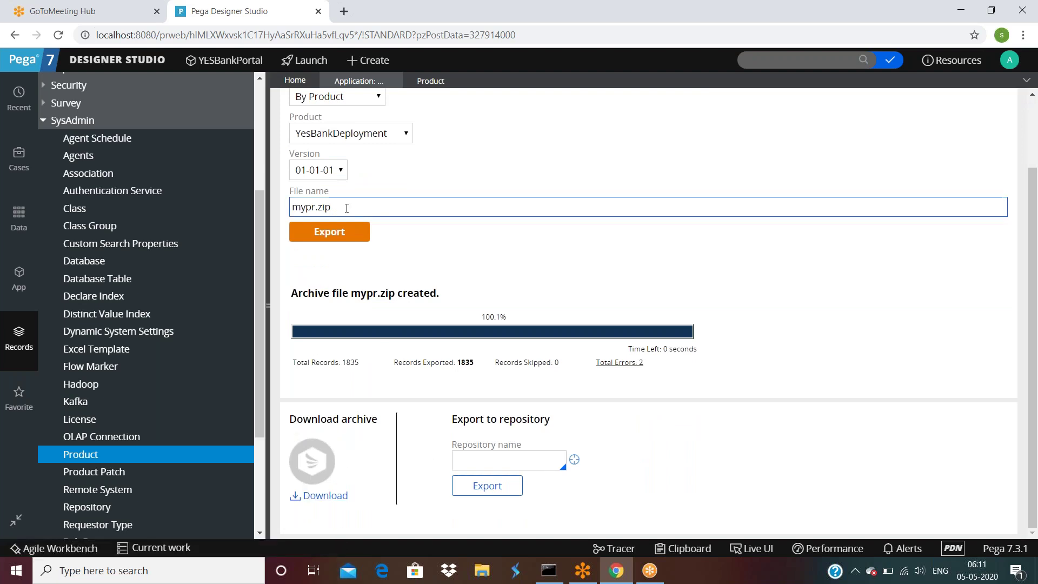
{"action": "left_click", "coordinate": [530, 461]}
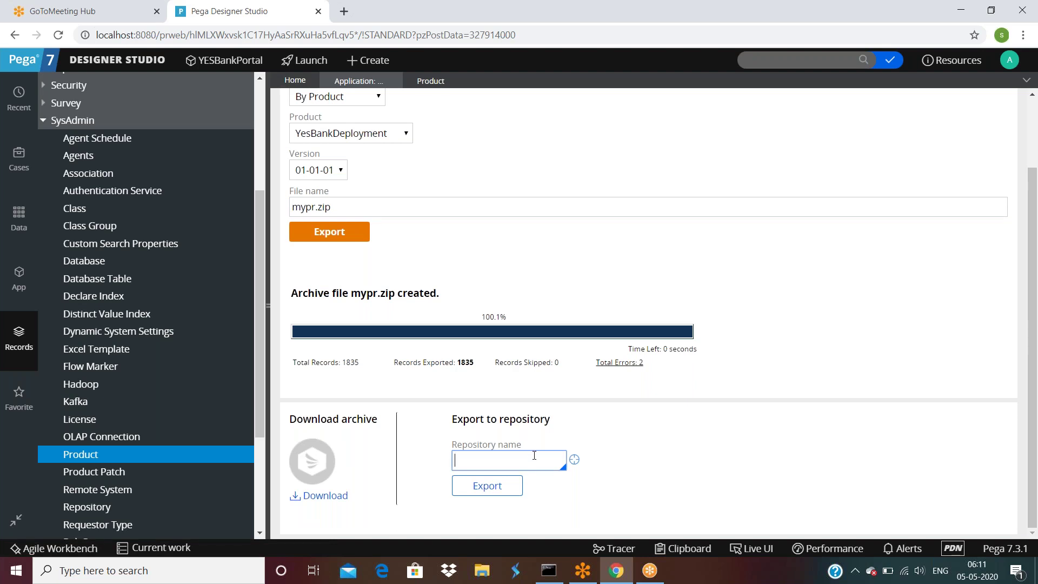
{"action": "scroll", "coordinate": [453, 267], "scroll_direction": "up", "scroll_amount": 2}
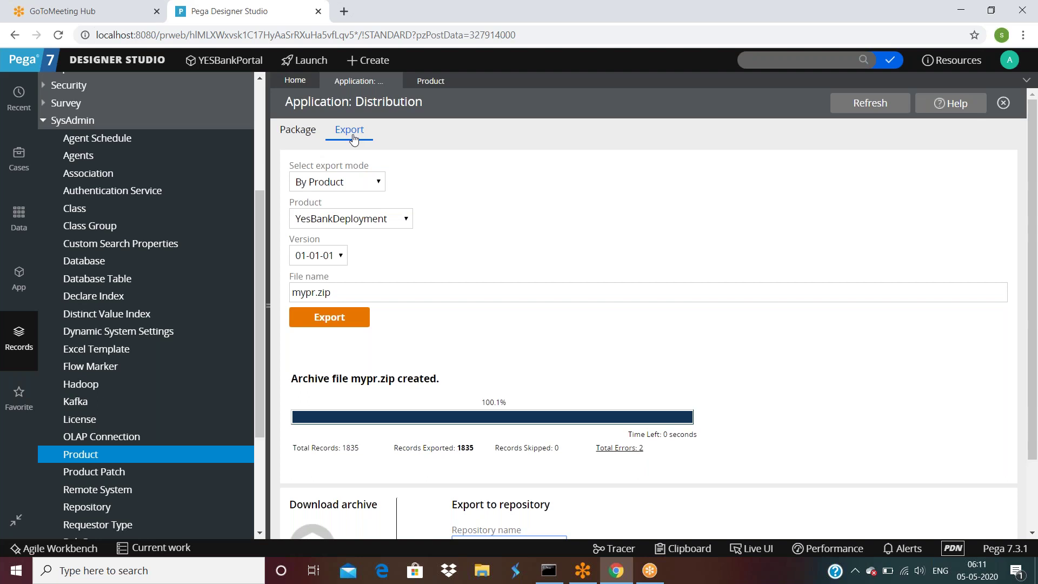
Switch the export mode to By RuleSet and choose the YESBank ruleset.
{"action": "left_click", "coordinate": [340, 184]}
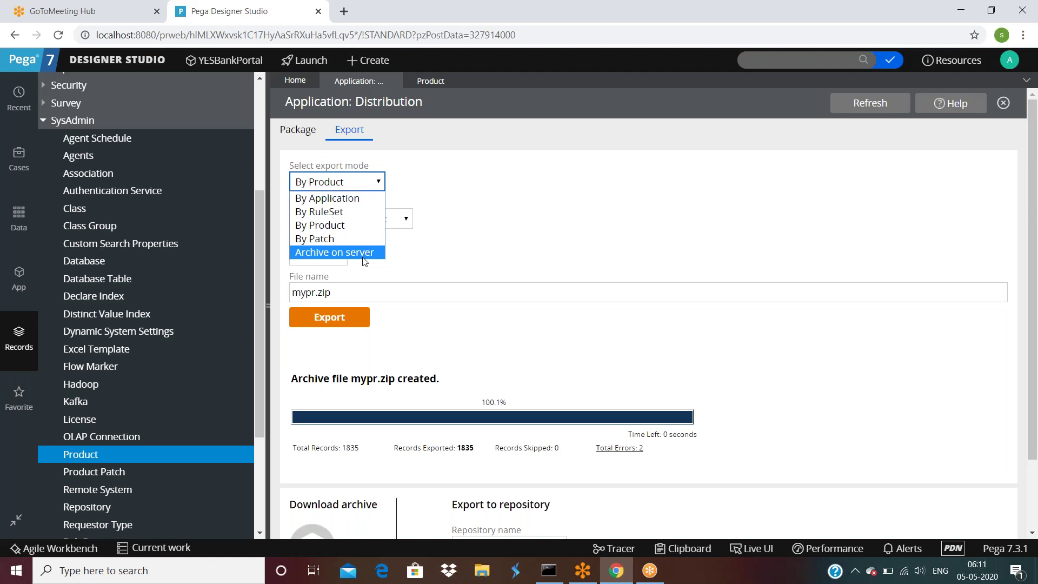
{"action": "left_click", "coordinate": [346, 216]}
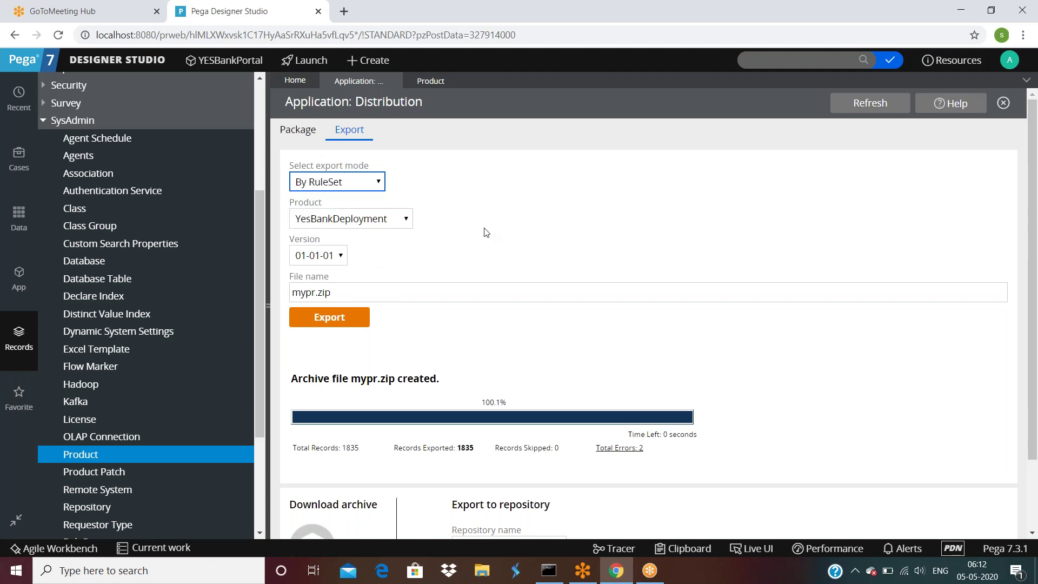
{"action": "left_click", "coordinate": [385, 222]}
{"action": "scroll", "coordinate": [385, 341], "scroll_direction": "down", "scroll_amount": 8}
{"action": "scroll", "coordinate": [374, 351], "scroll_direction": "up", "scroll_amount": 3}
{"action": "scroll", "coordinate": [365, 365], "scroll_direction": "down", "scroll_amount": 3}
{"action": "left_click", "coordinate": [341, 385]}
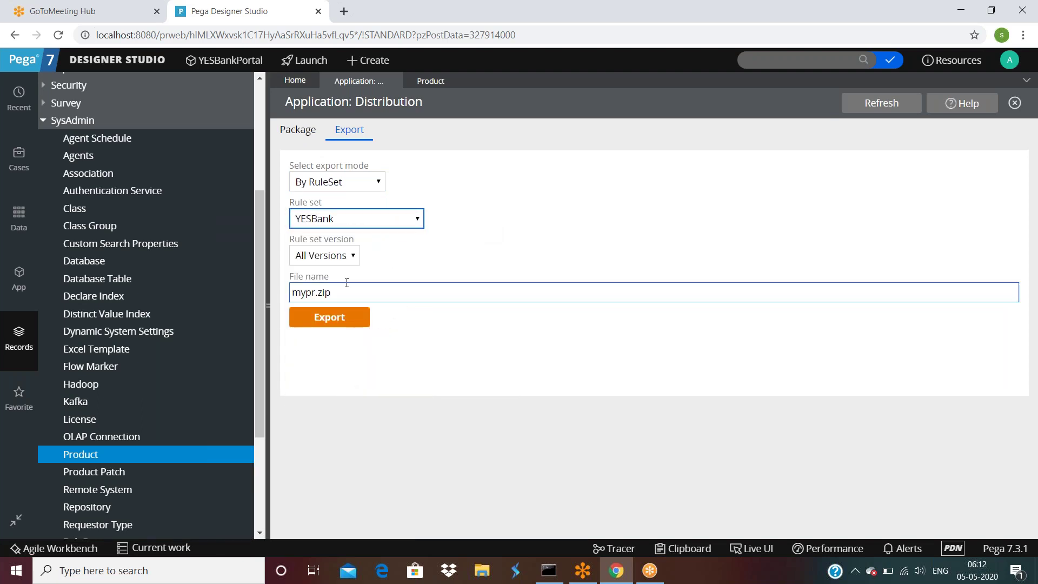
Set the YESBank ruleset version to 01-01-02.
{"action": "left_click", "coordinate": [335, 255]}
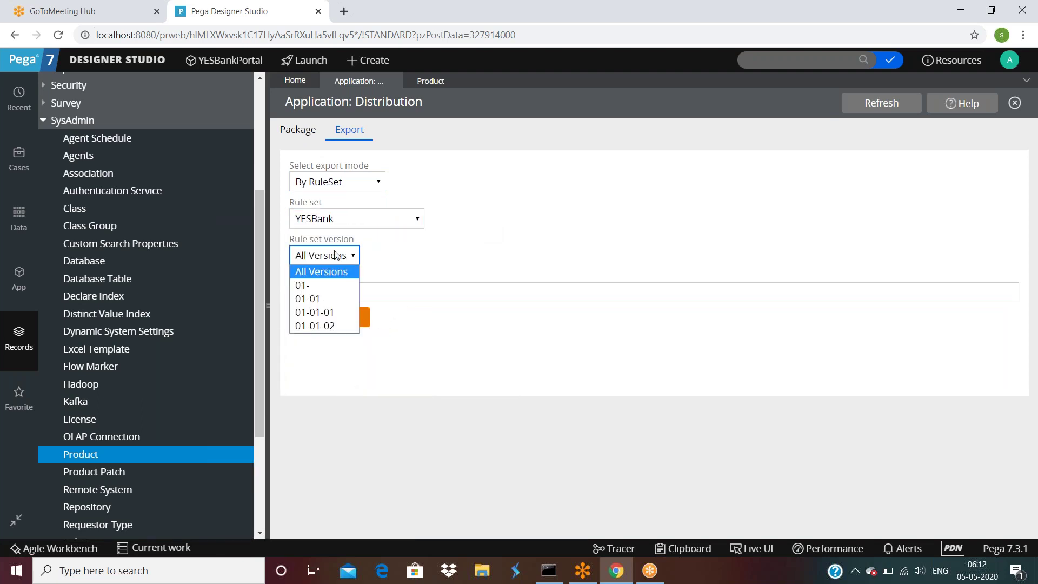
{"action": "left_click", "coordinate": [332, 312]}
{"action": "left_click", "coordinate": [405, 260]}
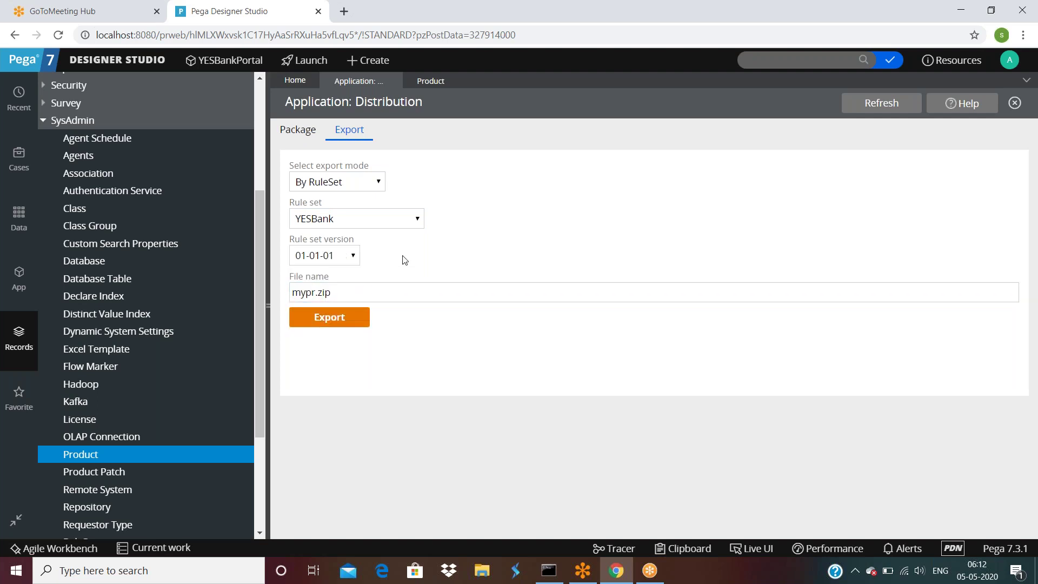
{"action": "left_click", "coordinate": [341, 259]}
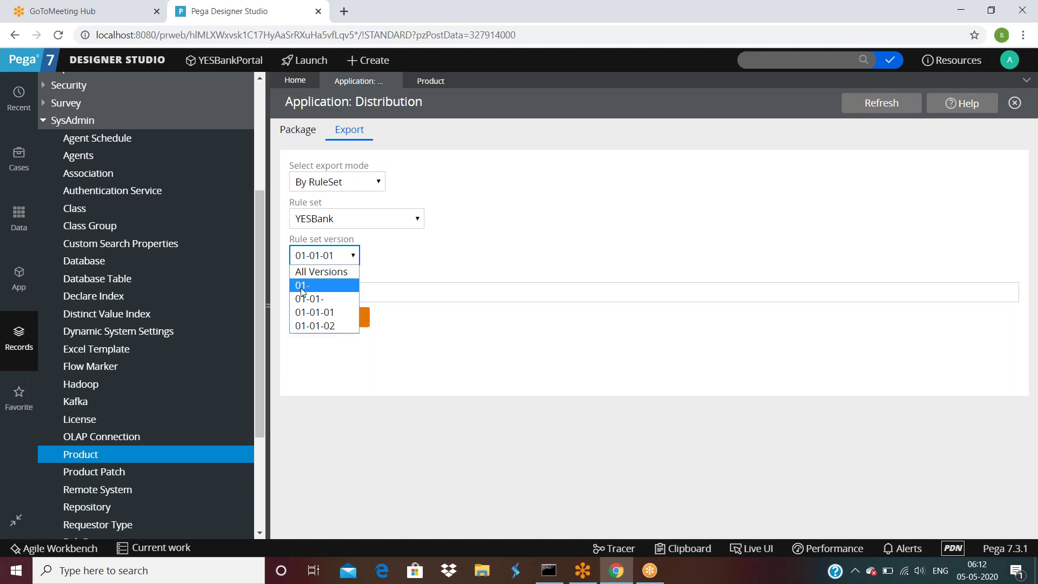
{"action": "left_click", "coordinate": [306, 285]}
{"action": "left_click", "coordinate": [410, 265]}
{"action": "left_click", "coordinate": [347, 258]}
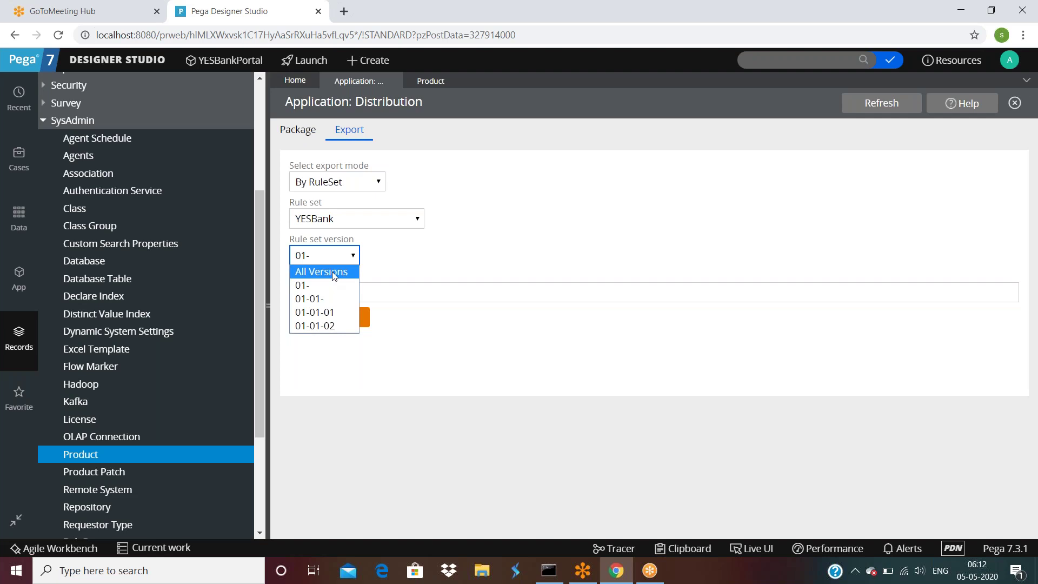
{"action": "left_click", "coordinate": [325, 330]}
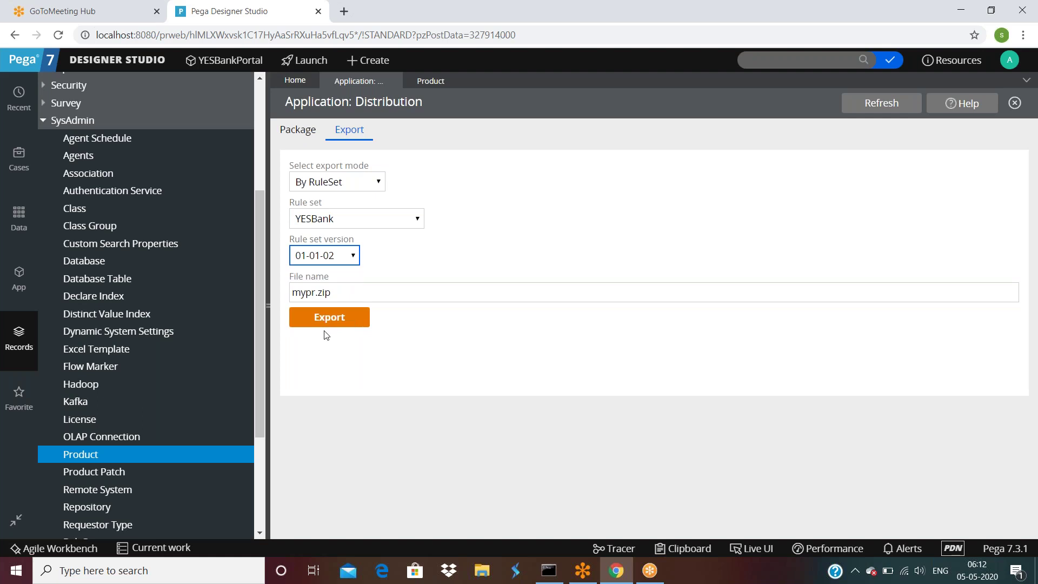
Change the export file name to mypr1.zip.
{"action": "left_click", "coordinate": [326, 299]}
{"action": "left_click", "coordinate": [315, 292]}
{"action": "type", "text": "1"}
{"action": "left_click", "coordinate": [422, 349]}
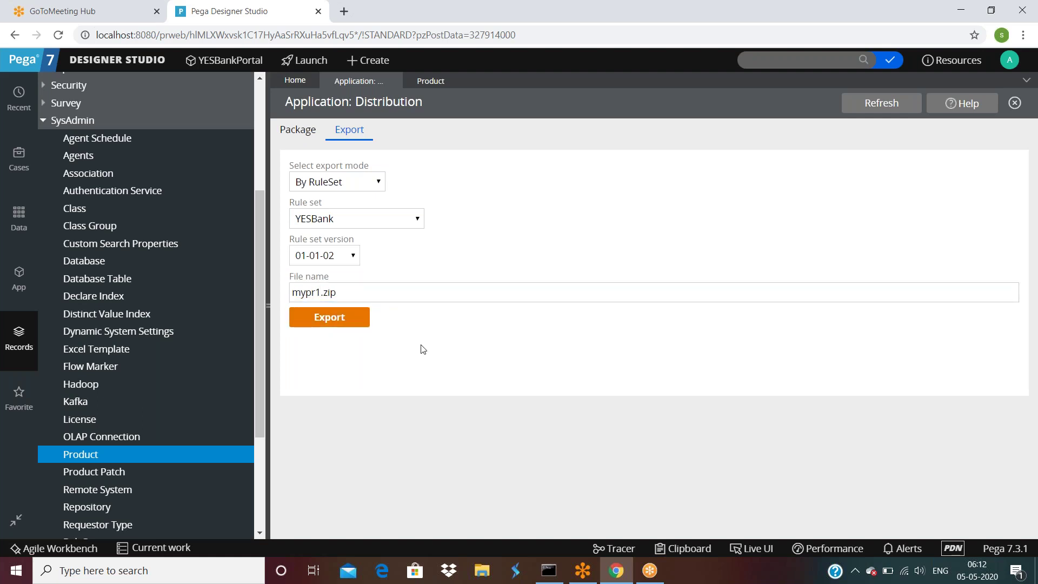
Export YESBank 01-01-02 as mypr1.zip, yielding 392 records and 0 errors.
{"action": "left_click", "coordinate": [334, 318]}
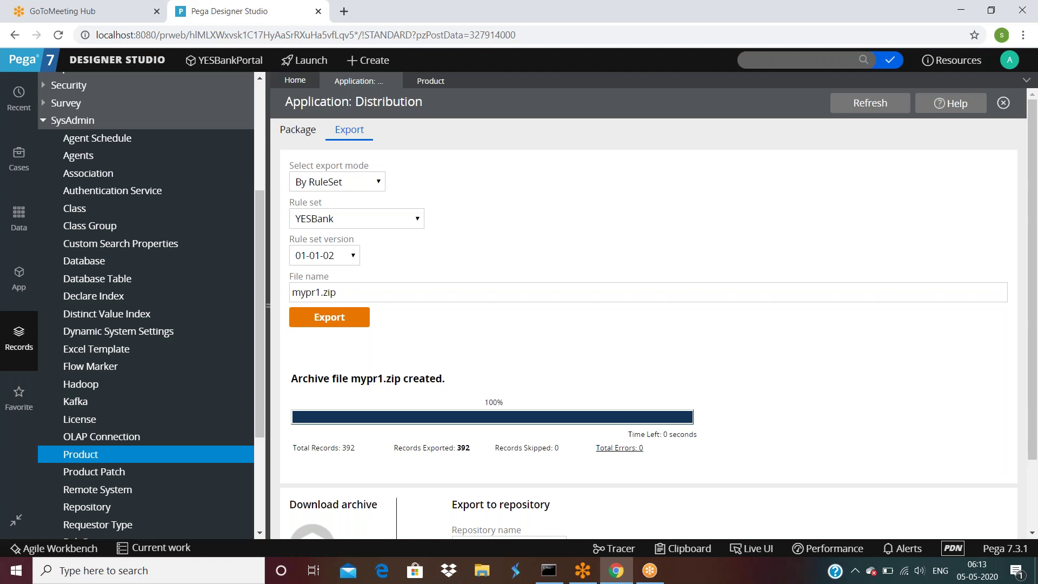
{"action": "scroll", "coordinate": [324, 475], "scroll_direction": "down", "scroll_amount": 3}
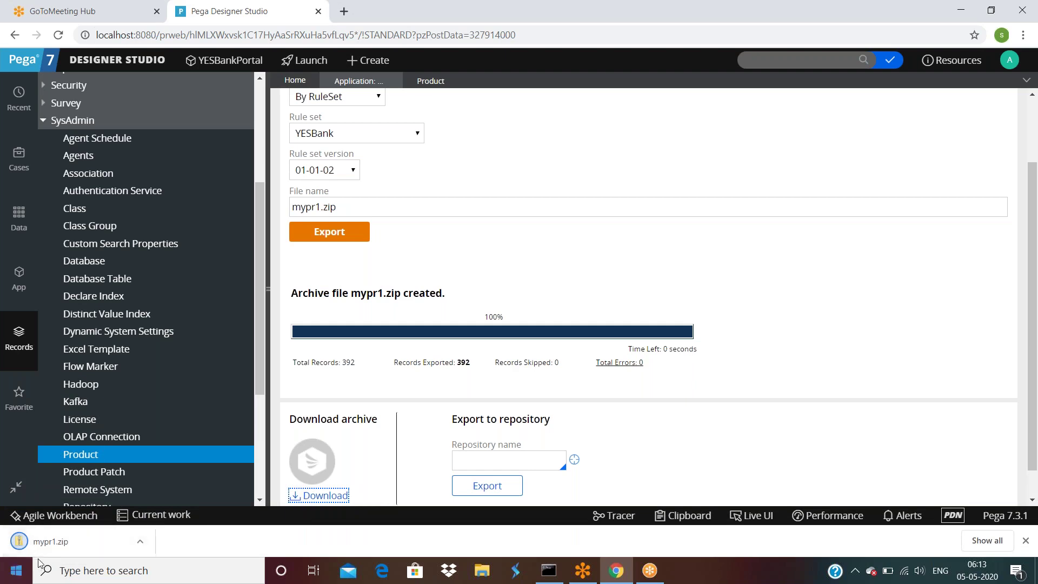
Open the Application Import wizard from the Designer Studio Distribution menu.
{"action": "scroll", "coordinate": [459, 271], "scroll_direction": "up", "scroll_amount": 3}
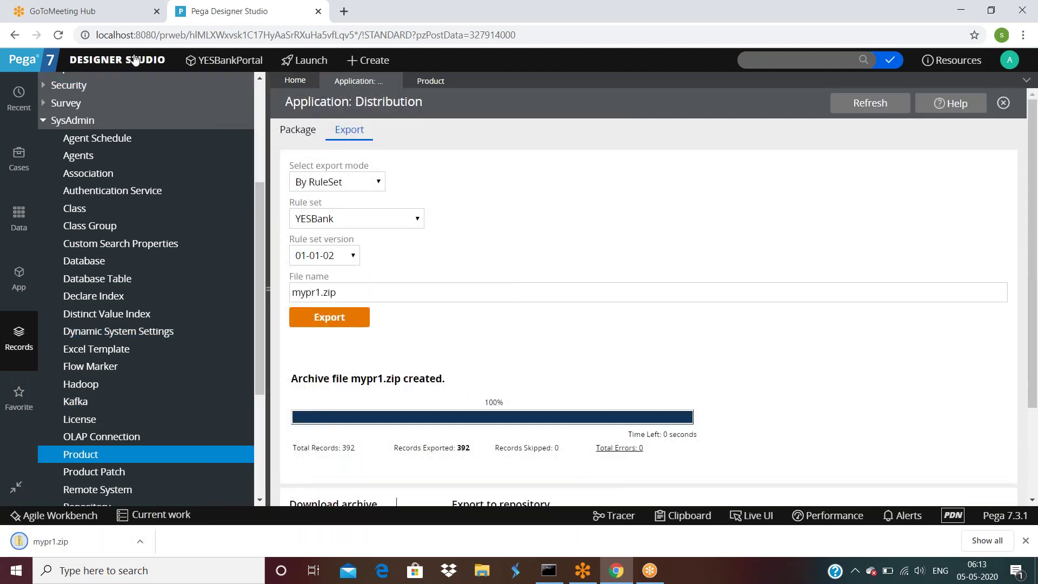
{"action": "left_click", "coordinate": [134, 60]}
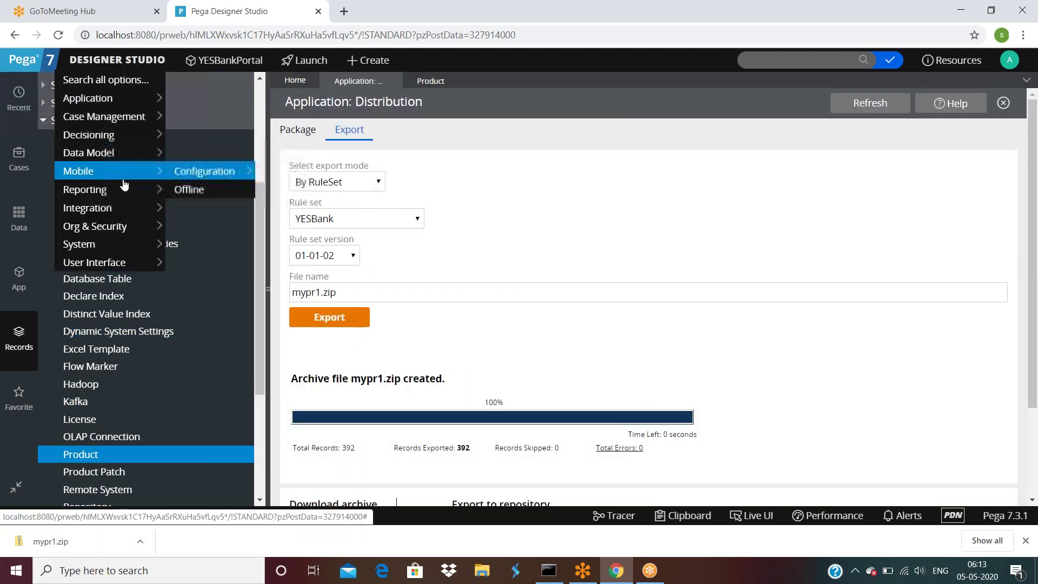
{"action": "mouse_move", "coordinate": [108, 99]}
{"action": "mouse_move", "coordinate": [202, 211]}
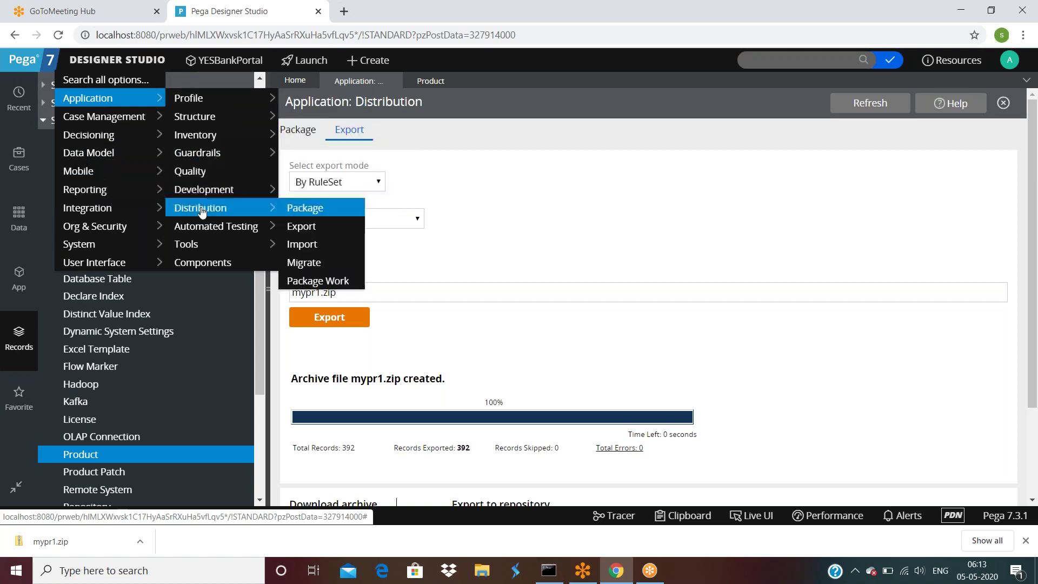
{"action": "left_click", "coordinate": [302, 243]}
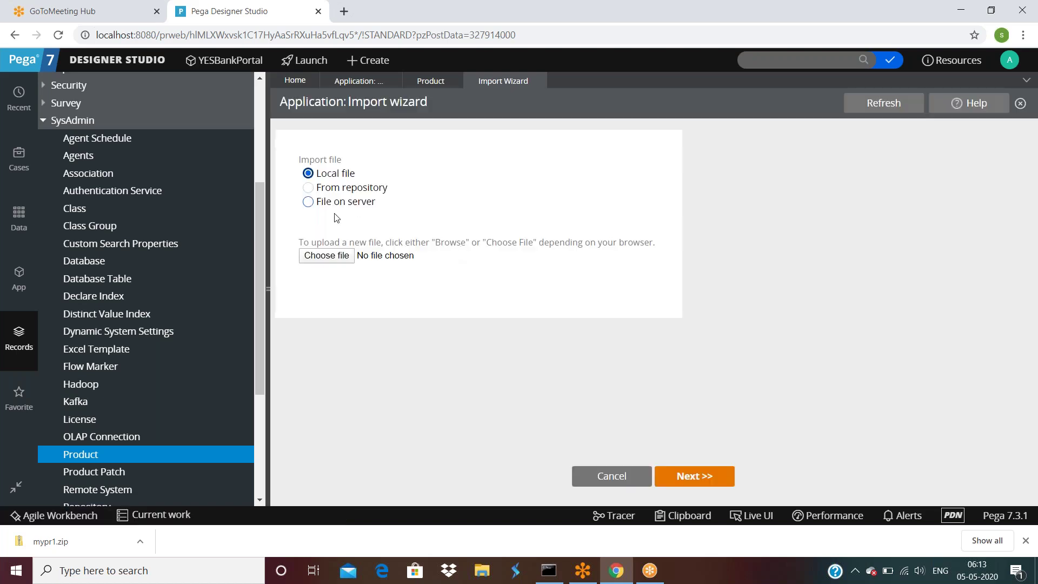
Upload mypr1.zip from the Downloads folder and accept the overwrite warning.
{"action": "left_click", "coordinate": [334, 256]}
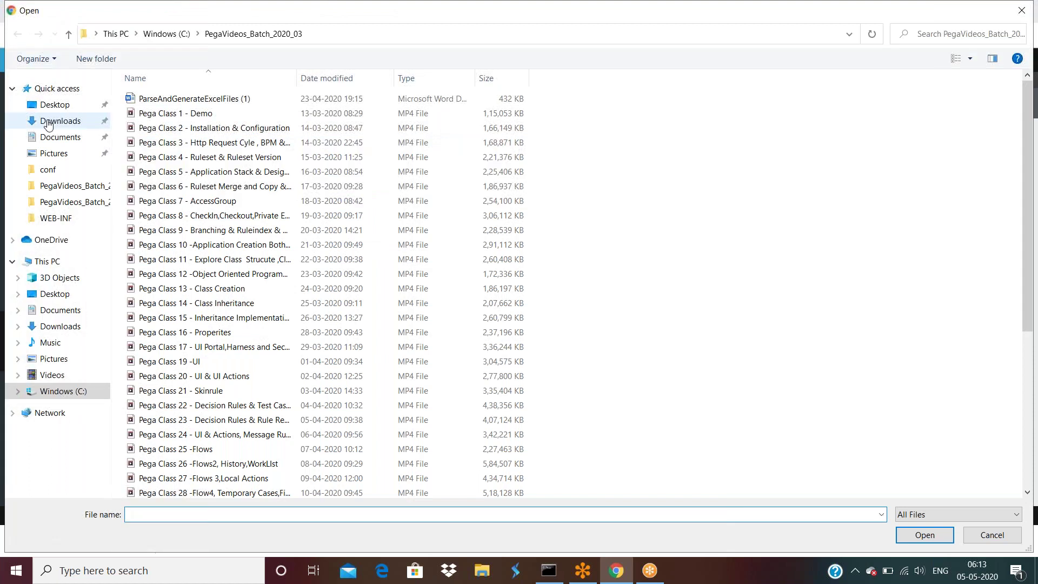
{"action": "left_click", "coordinate": [81, 120]}
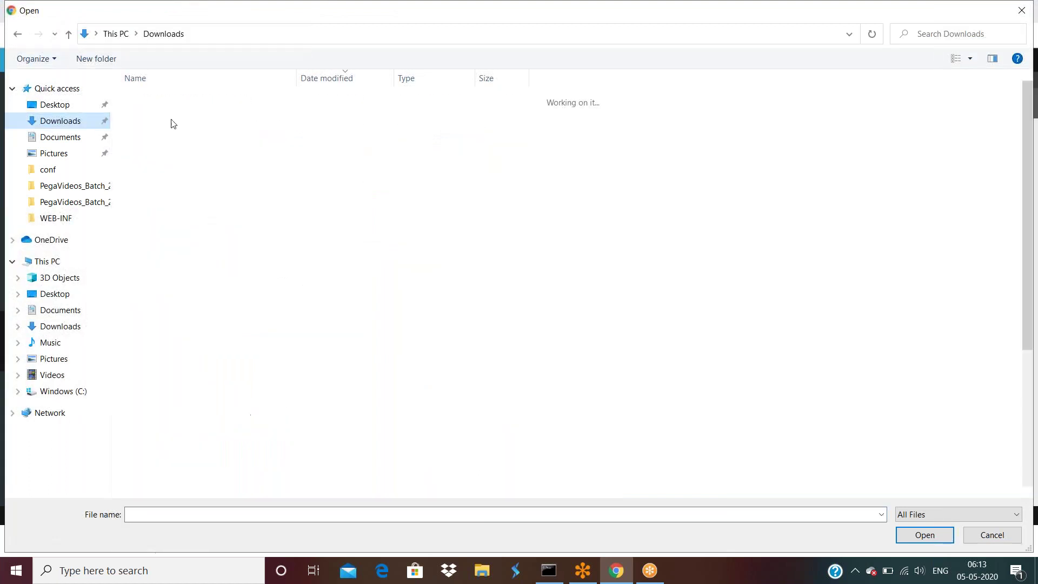
{"action": "left_click", "coordinate": [170, 116]}
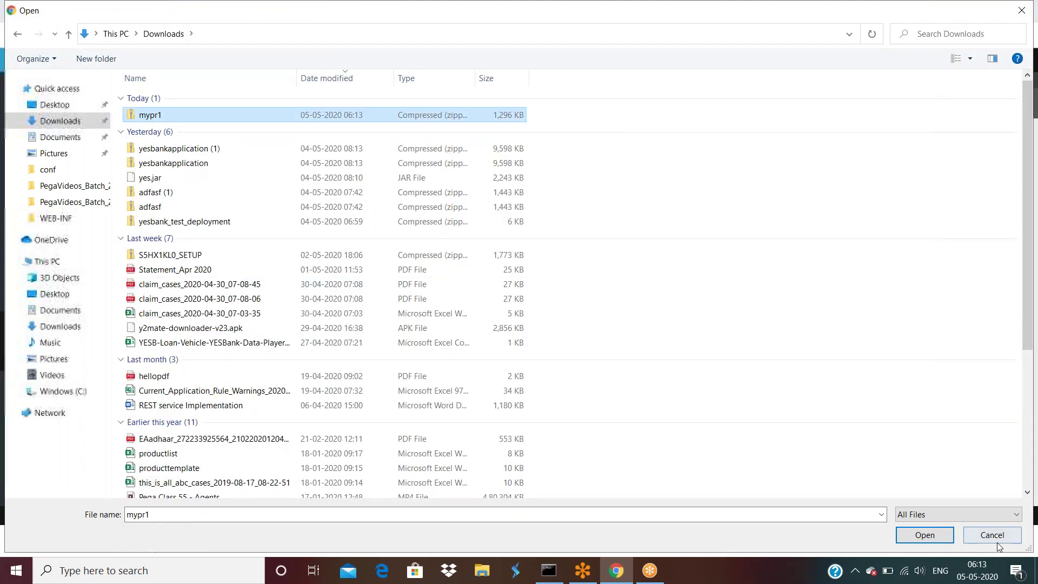
{"action": "left_click", "coordinate": [924, 535]}
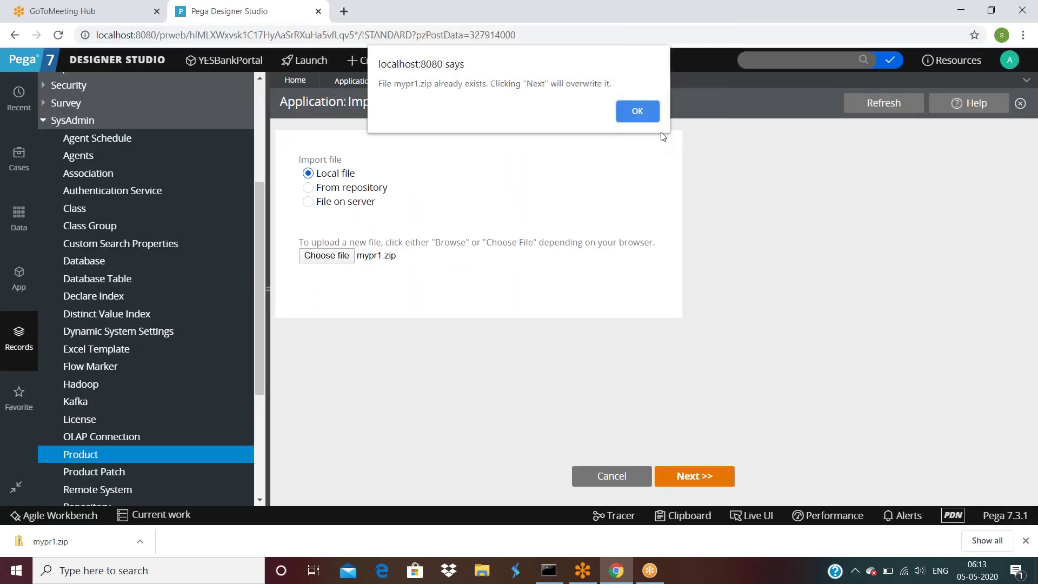
{"action": "left_click", "coordinate": [646, 118]}
Move past mypr1.zip's file information and continue the import with Enable advanced mode ticked.
{"action": "left_click", "coordinate": [694, 476]}
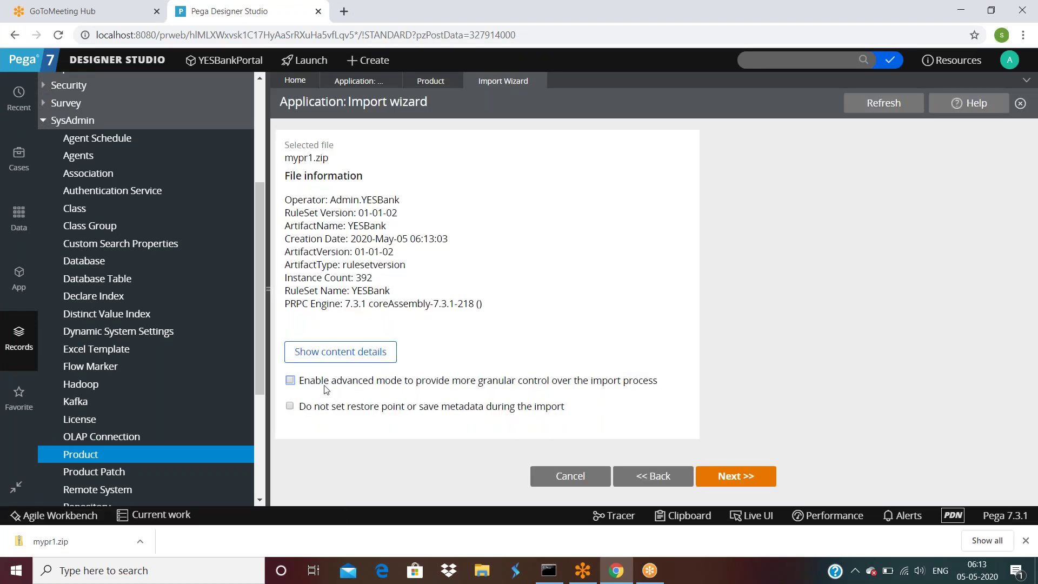
{"action": "left_click", "coordinate": [291, 380]}
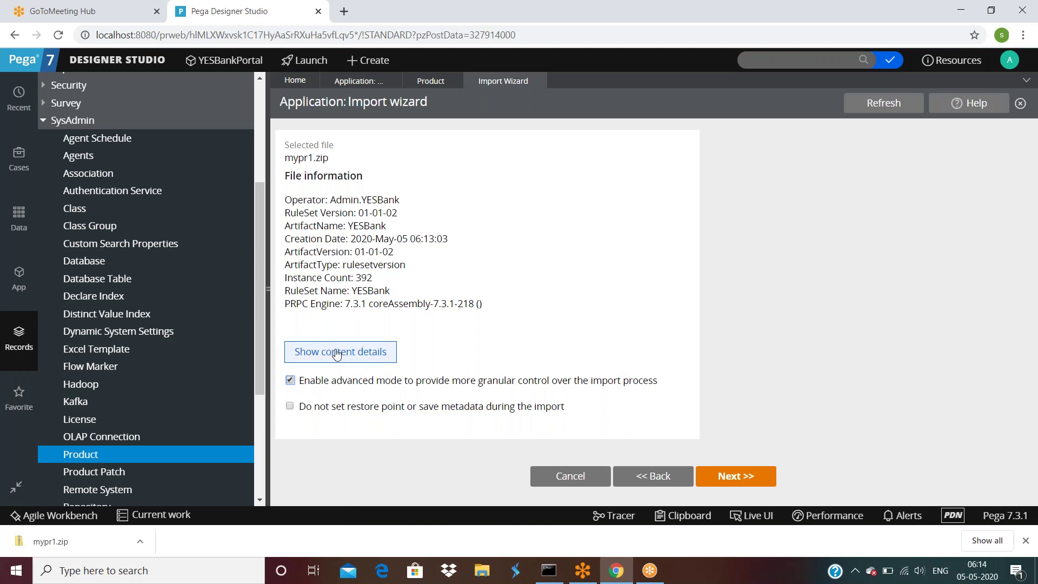
{"action": "left_click", "coordinate": [733, 475]}
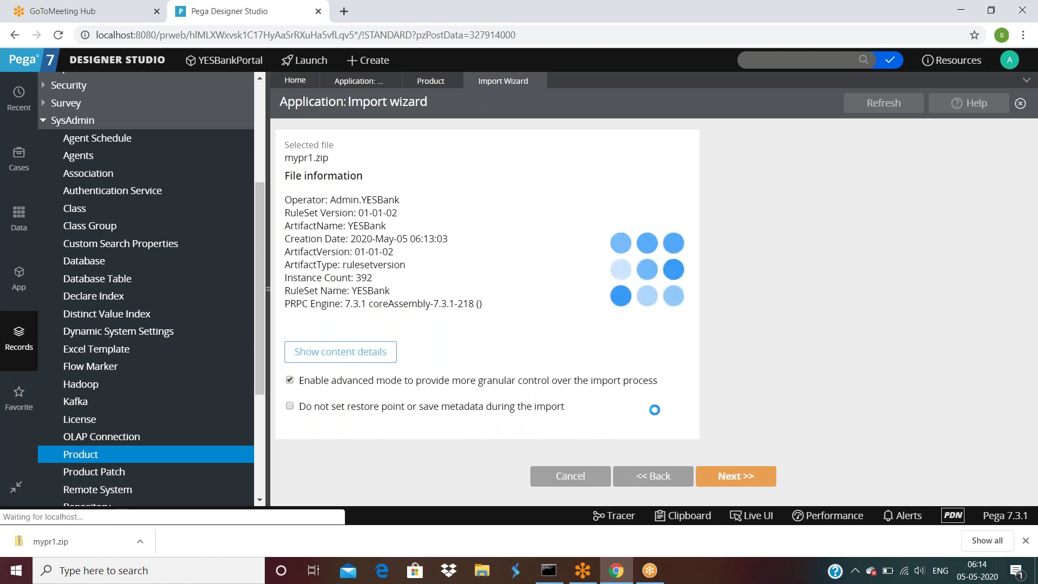
Skip the already-loaded instances, run the mypr1.zip import and close the finished wizard.
{"action": "scroll", "coordinate": [463, 395], "scroll_direction": "down", "scroll_amount": 3}
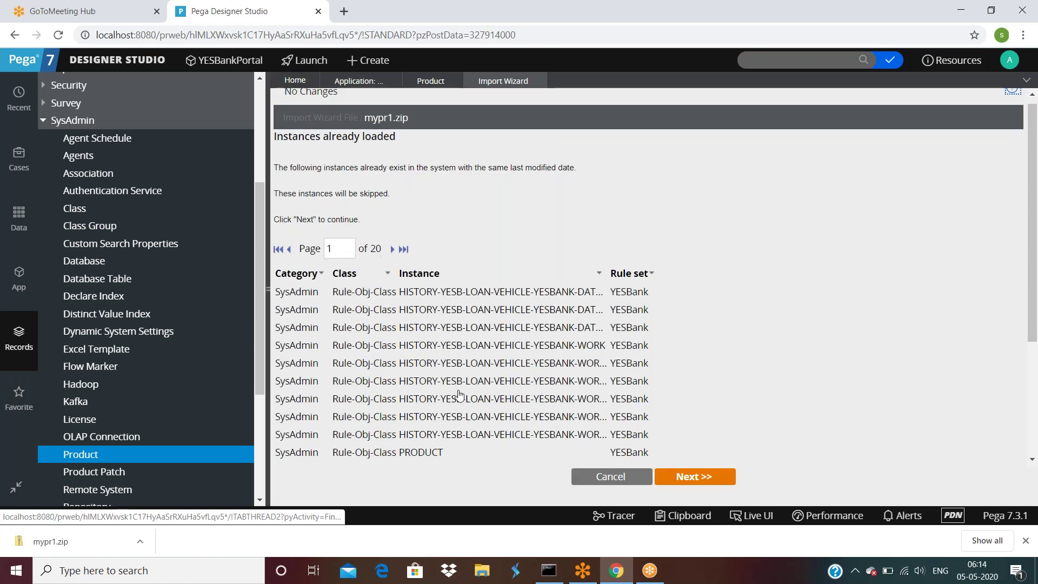
{"action": "scroll", "coordinate": [459, 395], "scroll_direction": "down", "scroll_amount": 2}
{"action": "scroll", "coordinate": [459, 396], "scroll_direction": "up", "scroll_amount": 5}
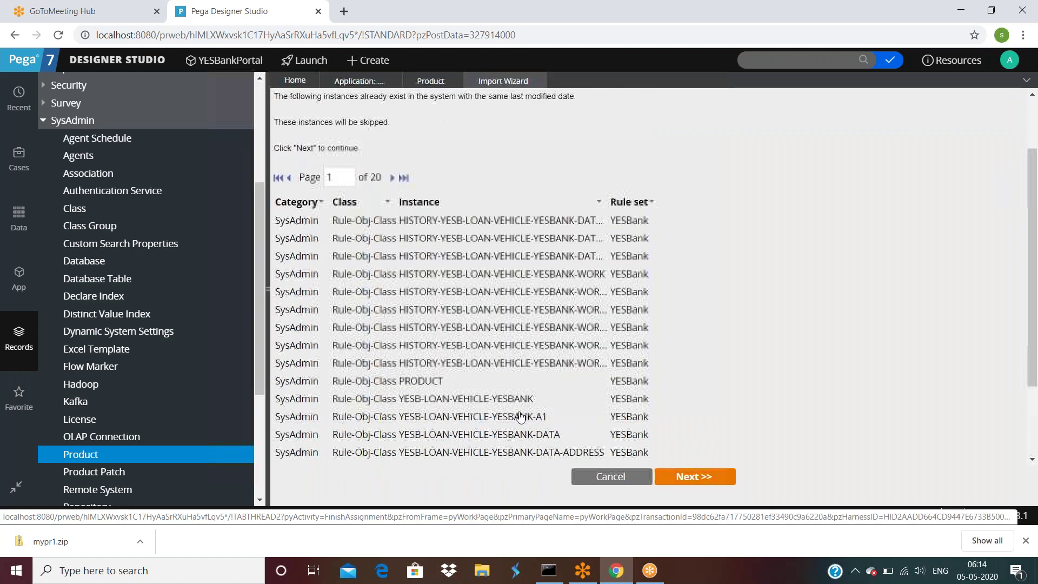
{"action": "left_click", "coordinate": [694, 476]}
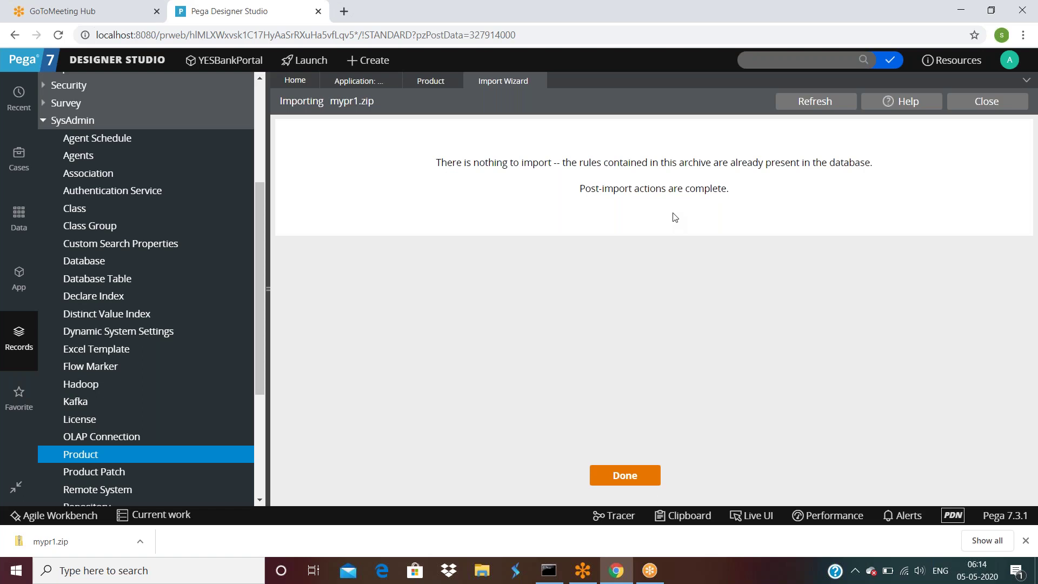
{"action": "left_click_drag", "start_coordinate": [579, 189], "coordinate": [726, 191]}
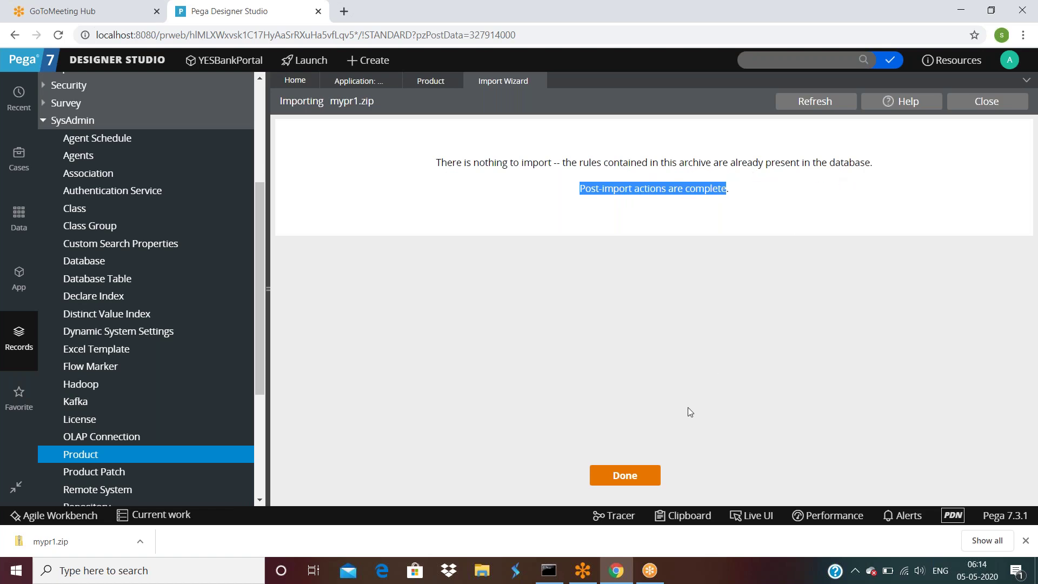
{"action": "left_click", "coordinate": [640, 484]}
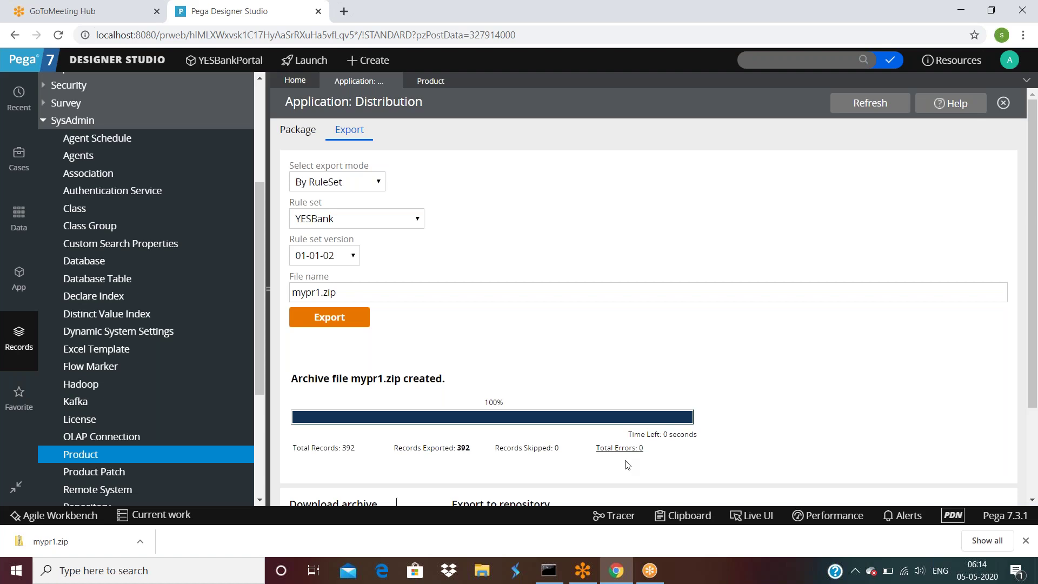
Review the Export page's download section, then show the list of Product instances.
{"action": "scroll", "coordinate": [627, 465], "scroll_direction": "down", "scroll_amount": 2}
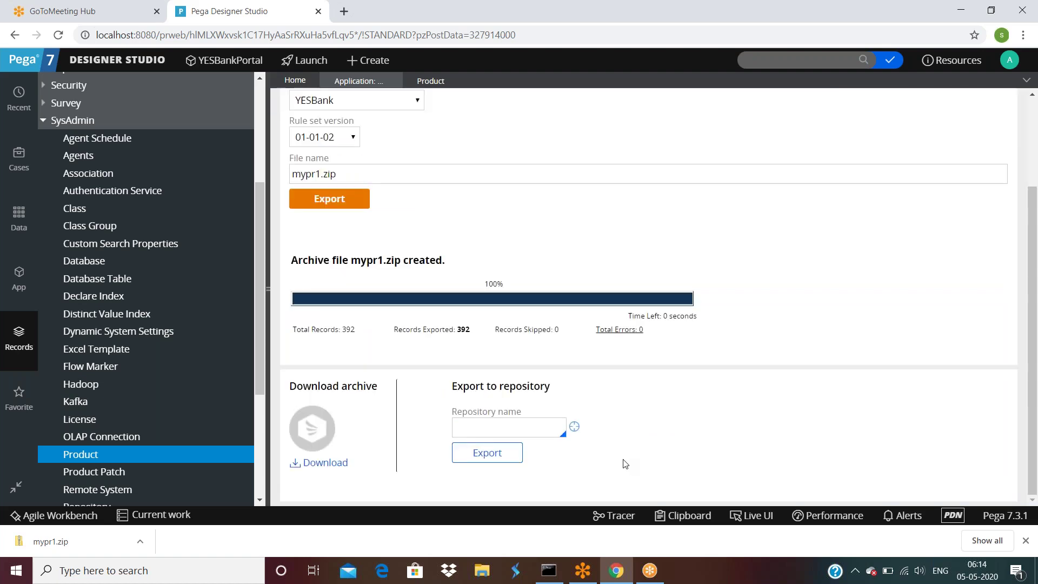
{"action": "scroll", "coordinate": [626, 464], "scroll_direction": "up", "scroll_amount": 2}
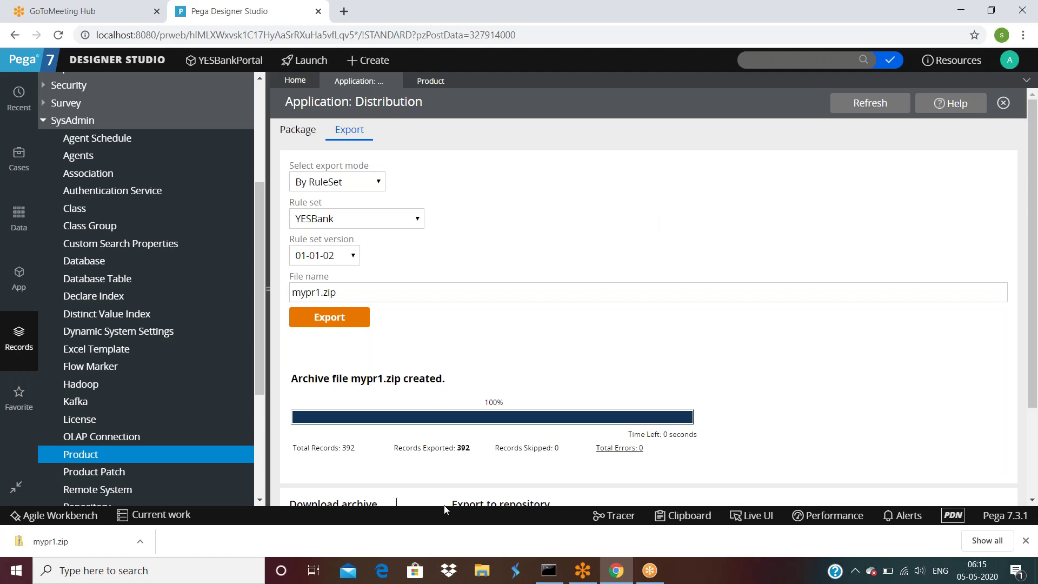
{"action": "scroll", "coordinate": [513, 292], "scroll_direction": "down", "scroll_amount": 2}
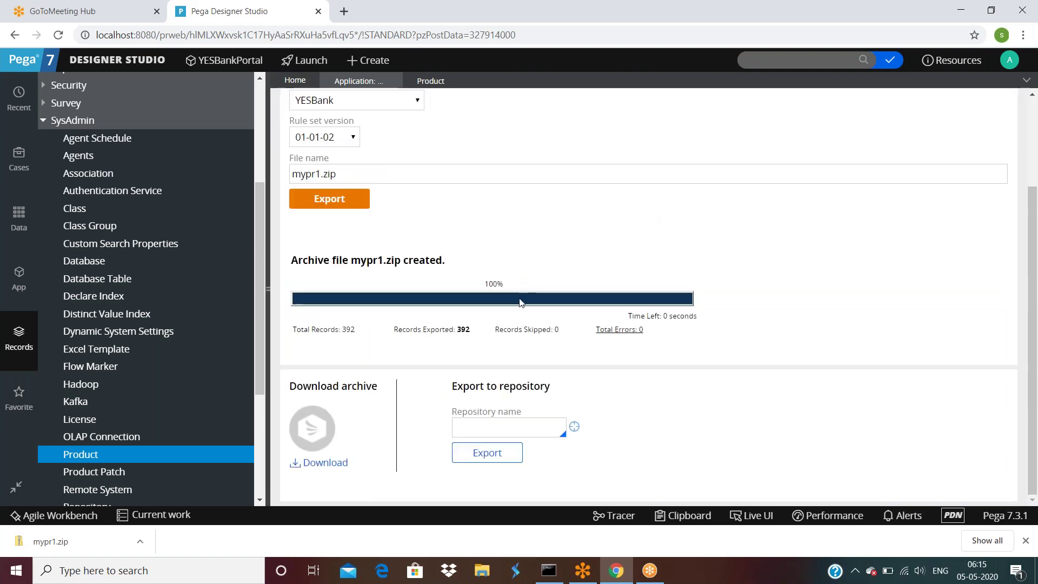
{"action": "scroll", "coordinate": [528, 324], "scroll_direction": "up", "scroll_amount": 2}
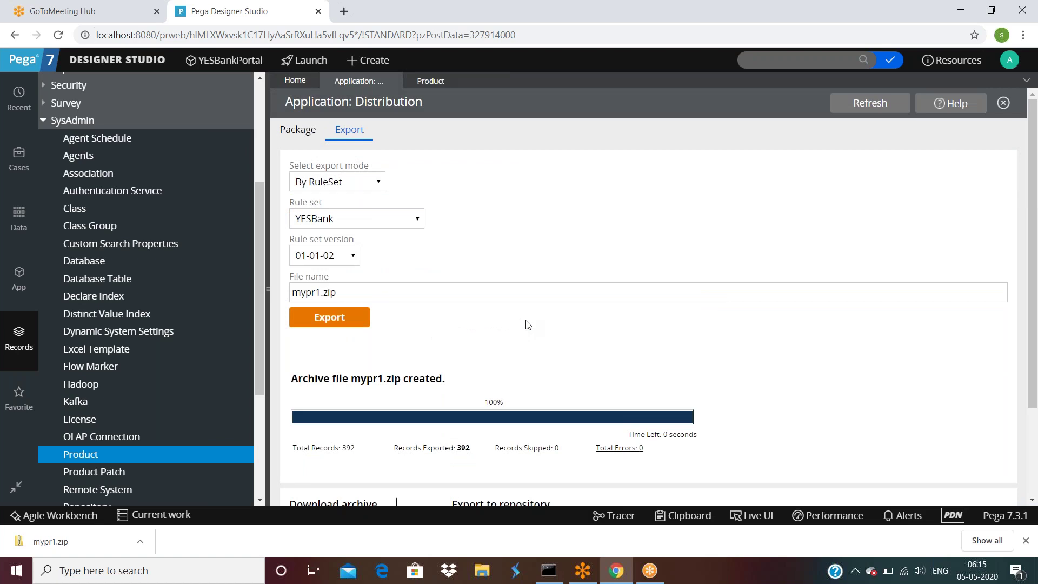
{"action": "scroll", "coordinate": [528, 324], "scroll_direction": "down", "scroll_amount": 2}
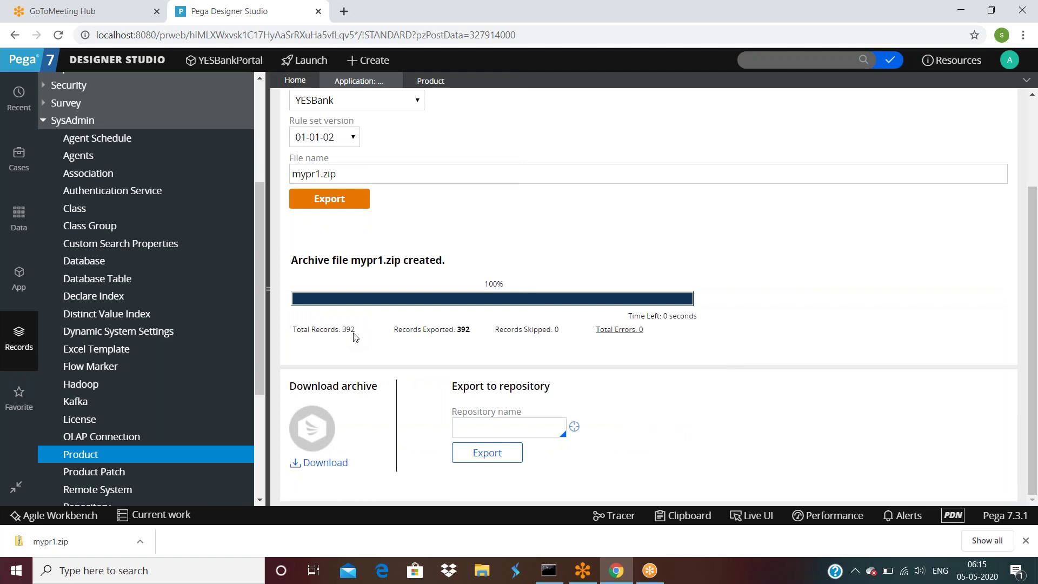
{"action": "scroll", "coordinate": [404, 331], "scroll_direction": "up", "scroll_amount": 2}
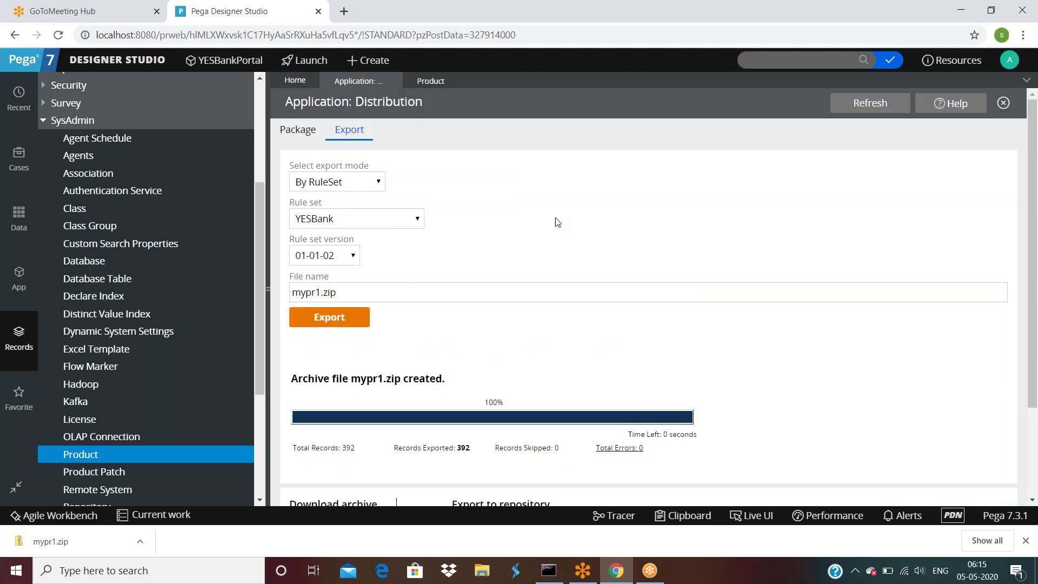
{"action": "left_click", "coordinate": [429, 82]}
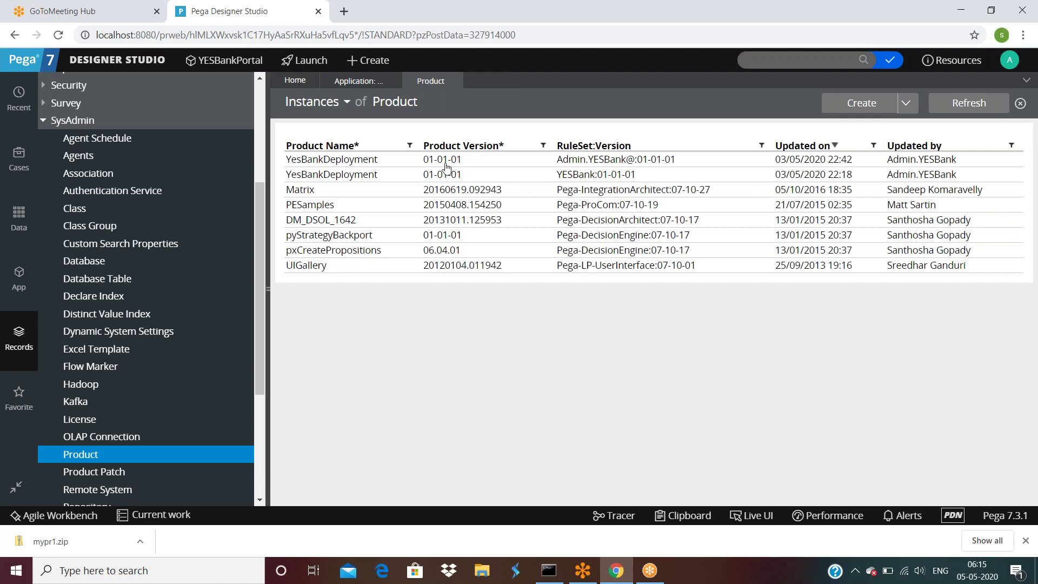
Open the YesBankDeployment product rule and remove YESBank from its included applications.
{"action": "left_click", "coordinate": [446, 163]}
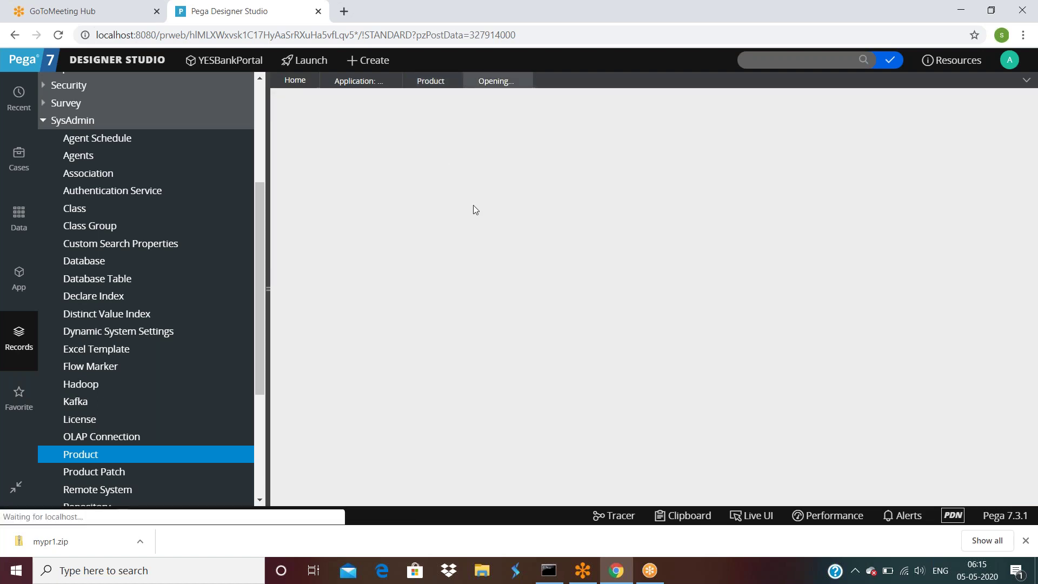
{"action": "left_click", "coordinate": [1025, 542]}
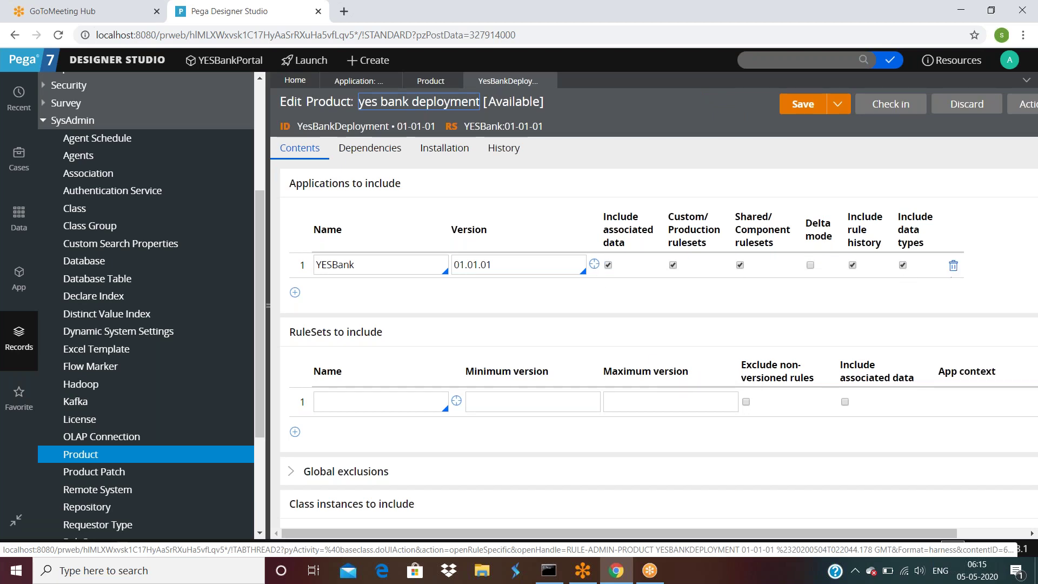
{"action": "left_click", "coordinate": [953, 265]}
{"action": "scroll", "coordinate": [747, 310], "scroll_direction": "down", "scroll_amount": 7}
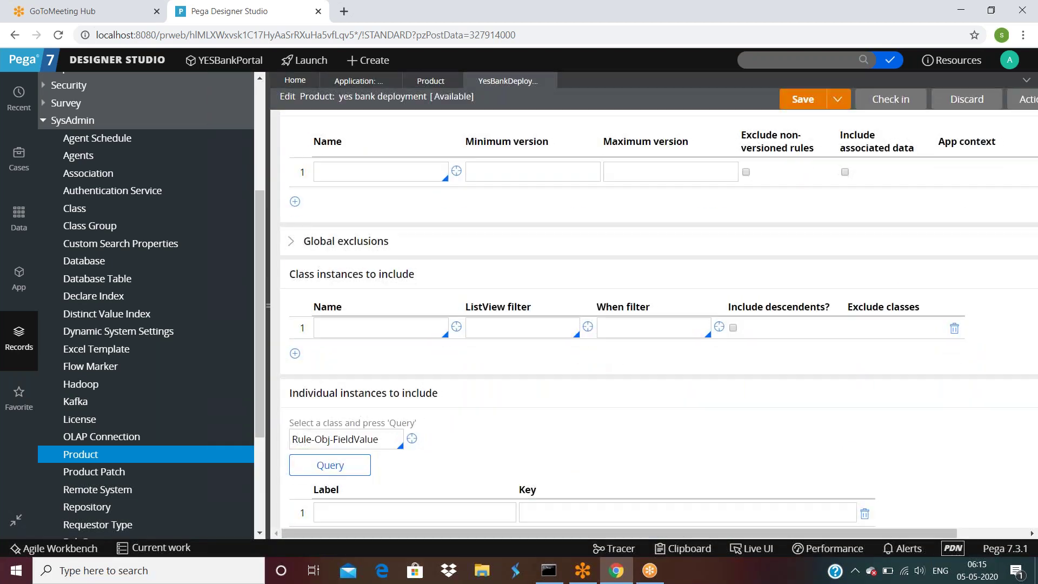
{"action": "scroll", "coordinate": [562, 344], "scroll_direction": "up", "scroll_amount": 4}
{"action": "scroll", "coordinate": [561, 343], "scroll_direction": "down", "scroll_amount": 4}
{"action": "scroll", "coordinate": [561, 344], "scroll_direction": "up", "scroll_amount": 3}
{"action": "scroll", "coordinate": [561, 344], "scroll_direction": "up", "scroll_amount": 5}
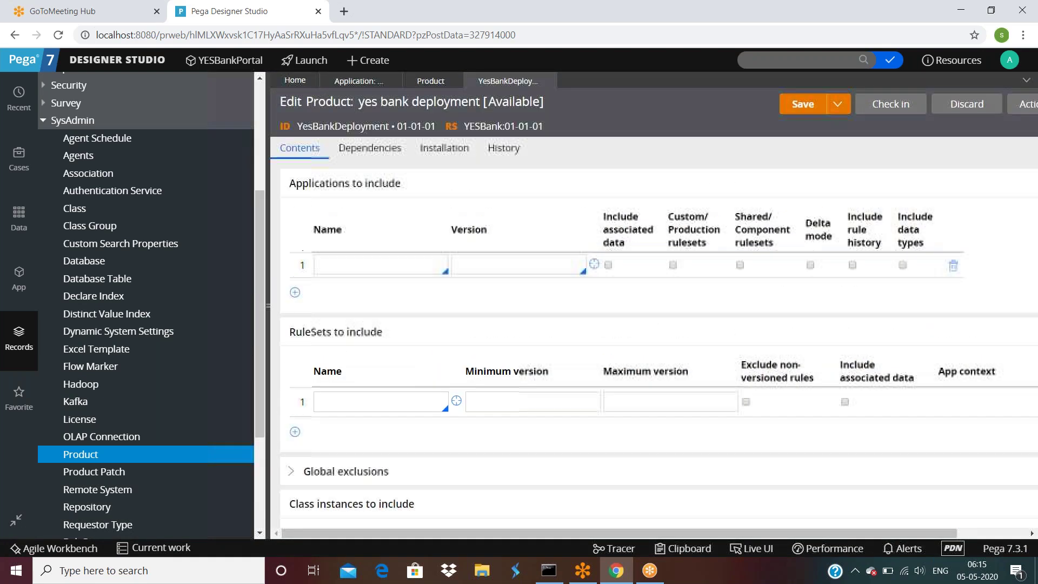
Include the YESBank ruleset, entering minimum version 01-01-01 and maximum version 01-01-02.
{"action": "left_click", "coordinate": [319, 402]}
{"action": "type", "text": "Ye"}
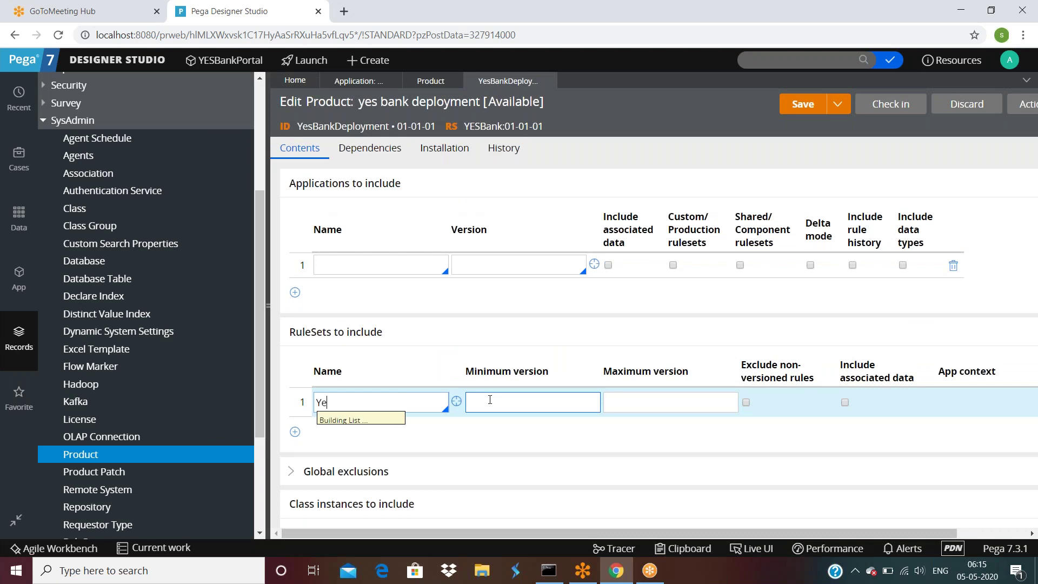
{"action": "left_click", "coordinate": [357, 273]}
{"action": "left_click", "coordinate": [503, 403]}
{"action": "type", "text": "01"}
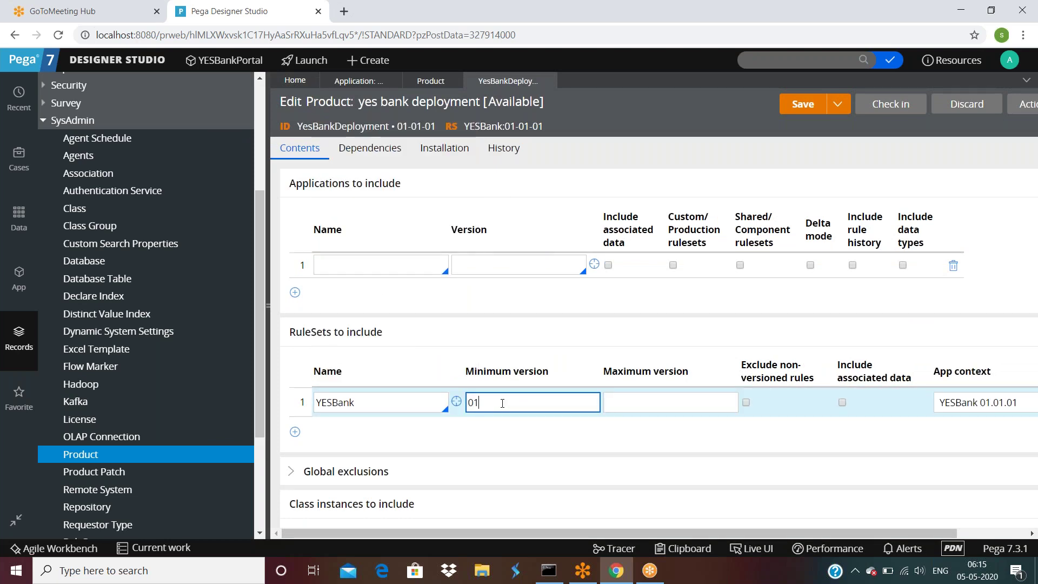
{"action": "type", "text": "-01-01"}
{"action": "key", "text": "Tab"}
{"action": "type", "text": "01-01-02"}
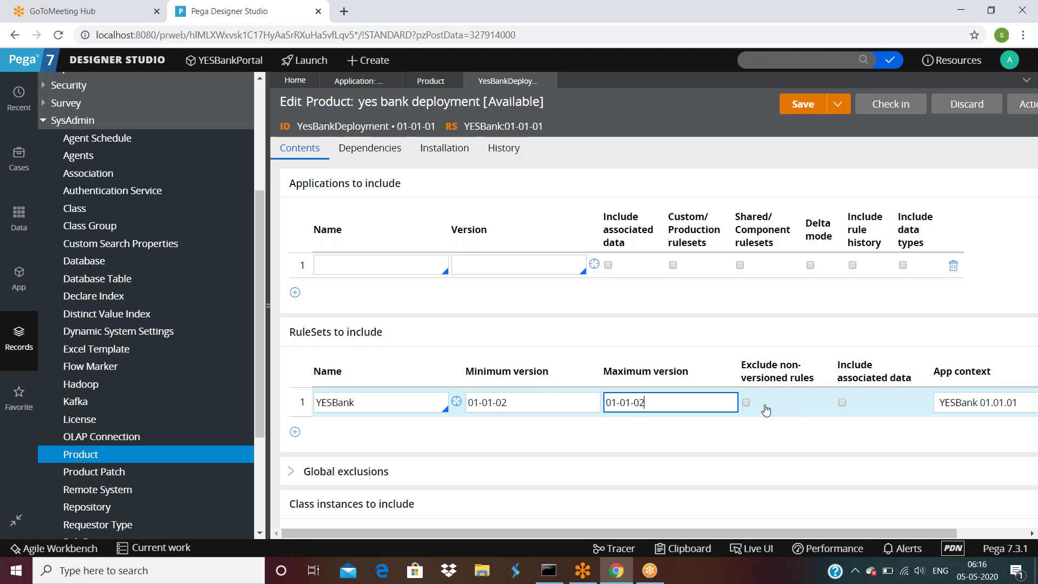
{"action": "key", "text": "Tab"}
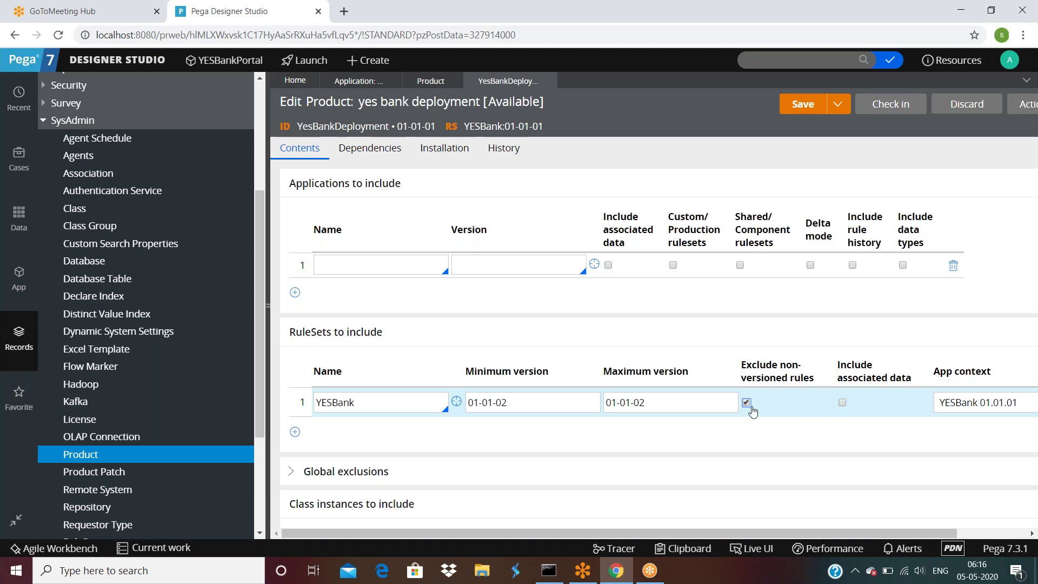
Save the product rule and preview its file contents: 181 YESBank rules, no data.
{"action": "scroll", "coordinate": [753, 412], "scroll_direction": "down", "scroll_amount": 8}
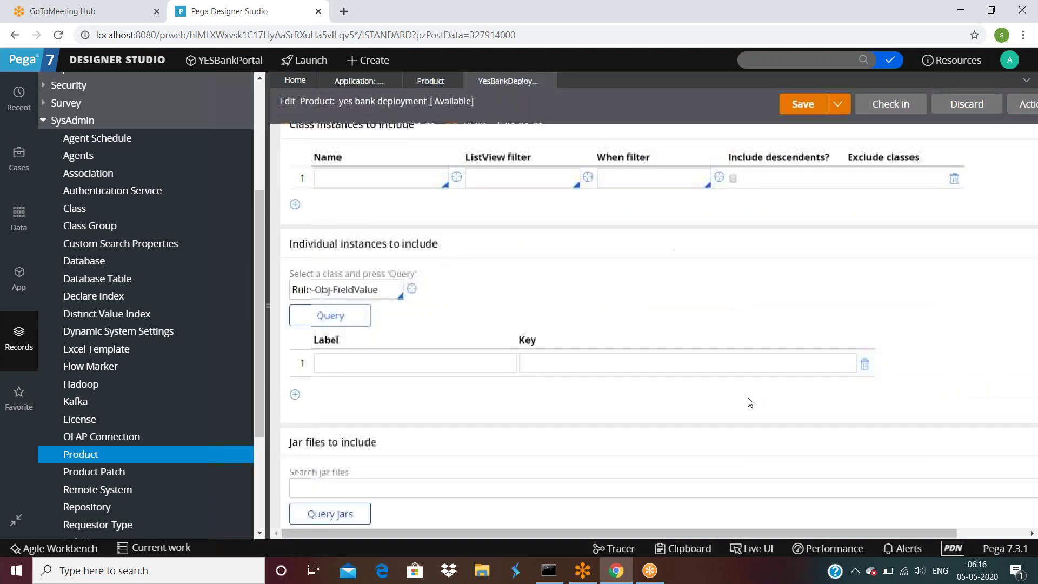
{"action": "scroll", "coordinate": [752, 412], "scroll_direction": "down", "scroll_amount": 4}
{"action": "left_click", "coordinate": [800, 99]}
{"action": "left_click", "coordinate": [652, 190]}
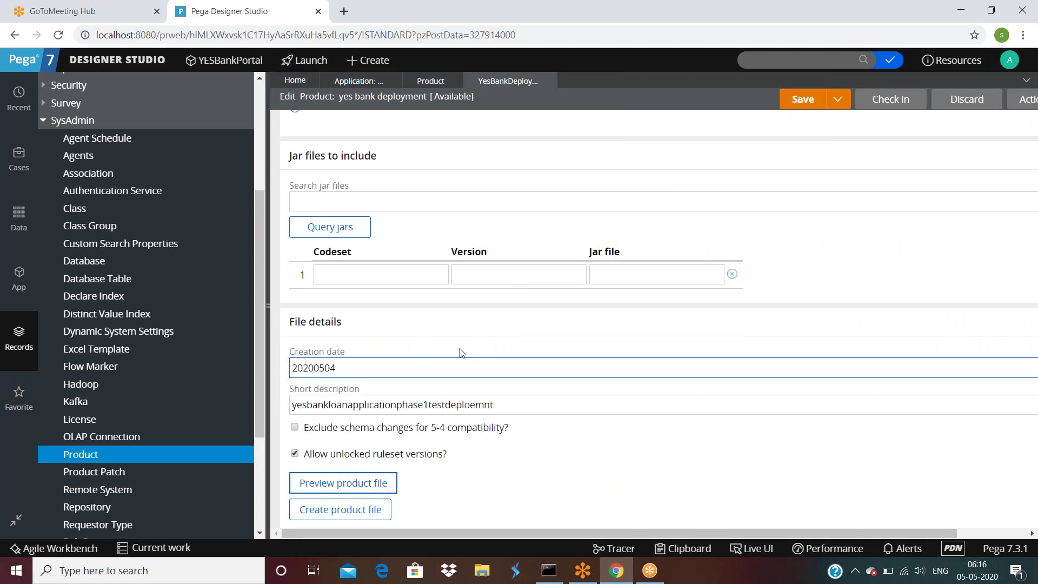
{"action": "left_click", "coordinate": [343, 483]}
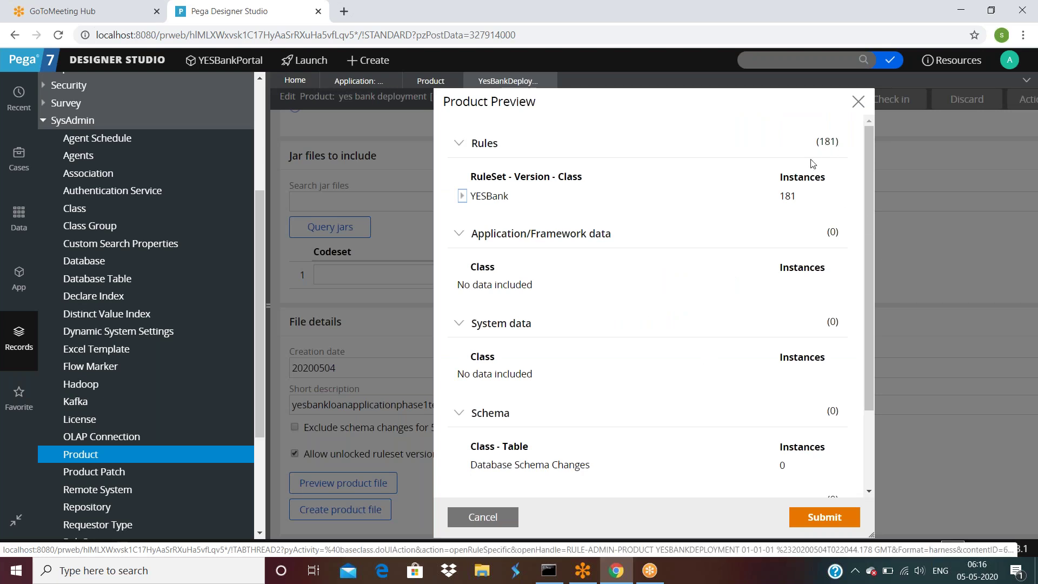
Close the product preview and check the application export page before returning to the product.
{"action": "left_click", "coordinate": [485, 517]}
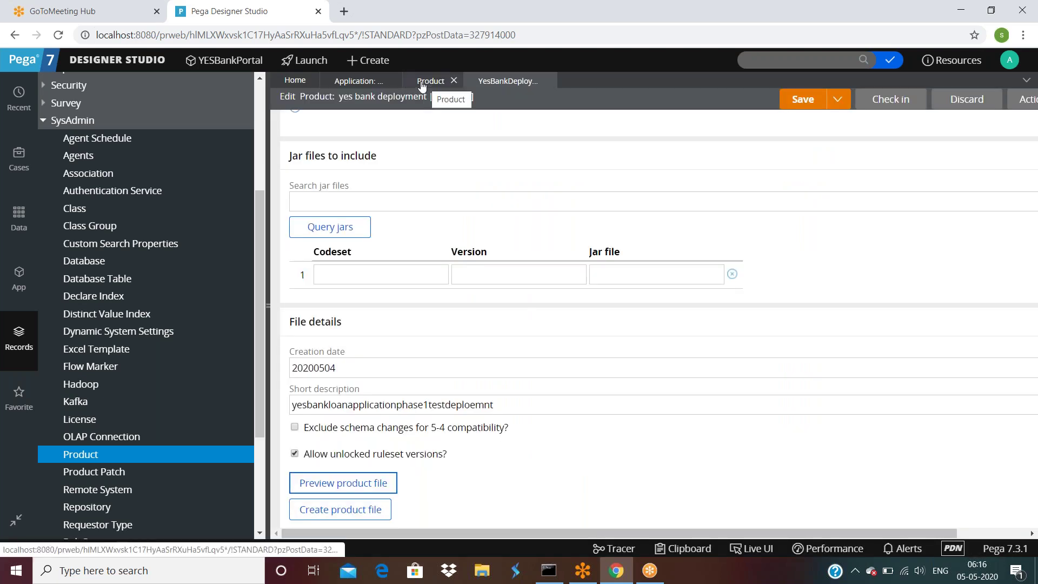
{"action": "left_click", "coordinate": [366, 82]}
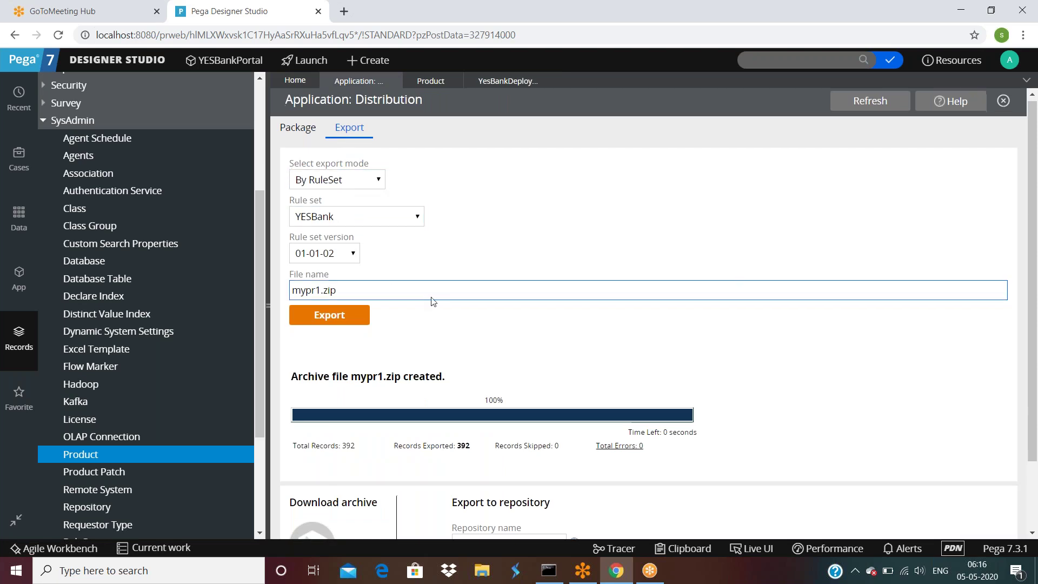
{"action": "scroll", "coordinate": [449, 346], "scroll_direction": "down", "scroll_amount": 2}
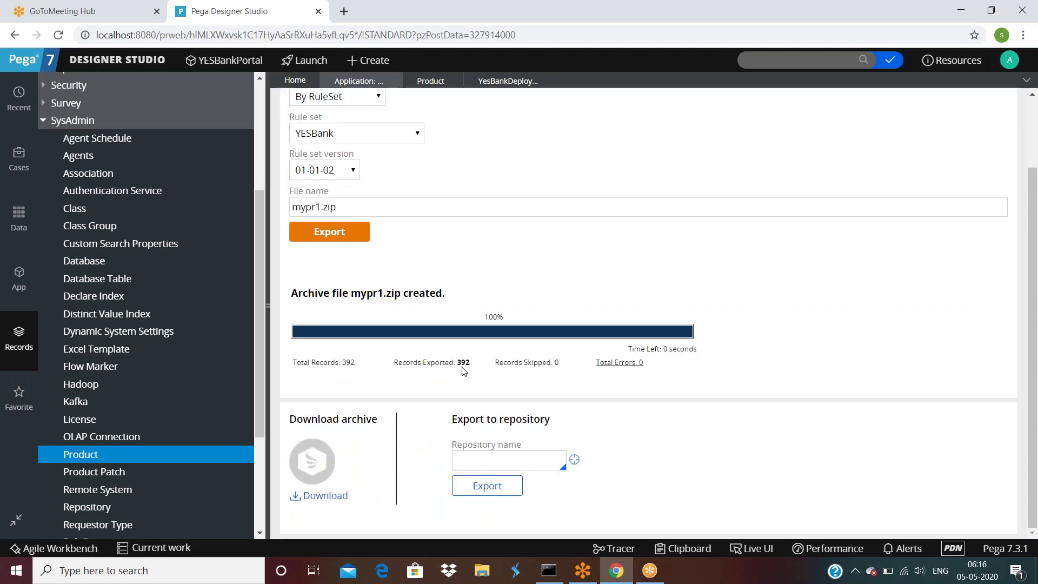
{"action": "left_click", "coordinate": [616, 571]}
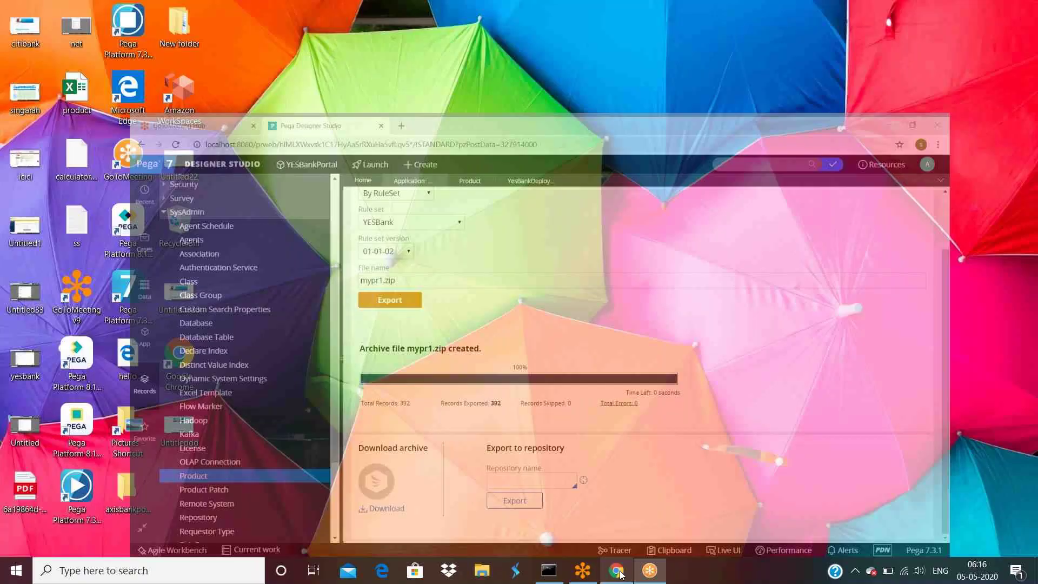
{"action": "left_click", "coordinate": [616, 570]}
{"action": "left_click", "coordinate": [511, 82]}
{"action": "scroll", "coordinate": [755, 295], "scroll_direction": "up", "scroll_amount": 10}
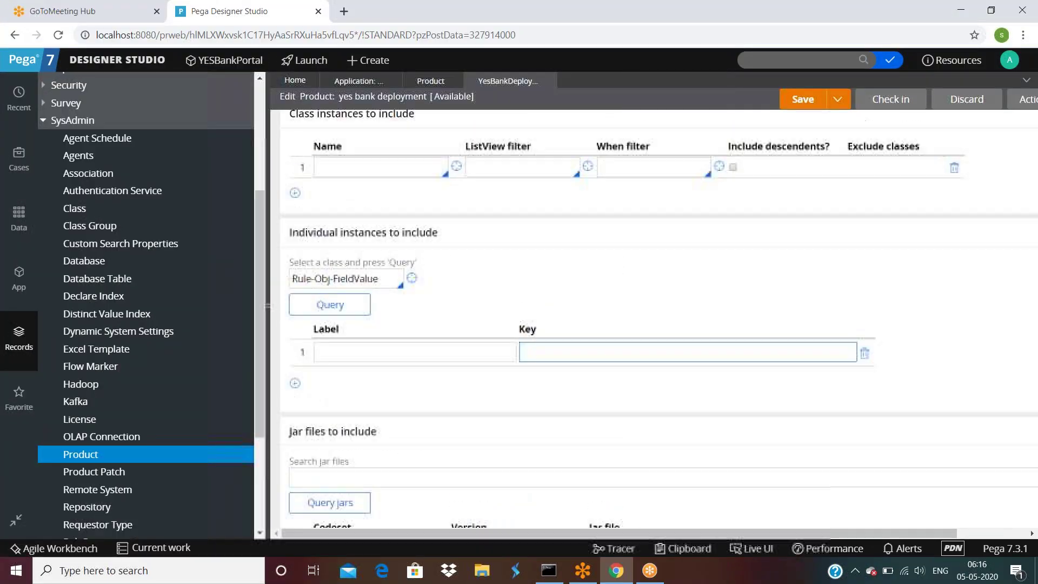
Stop excluding non-versioned YESBank rules, save the product and close its 391-rule preview.
{"action": "left_click", "coordinate": [747, 404]}
{"action": "left_click", "coordinate": [800, 106]}
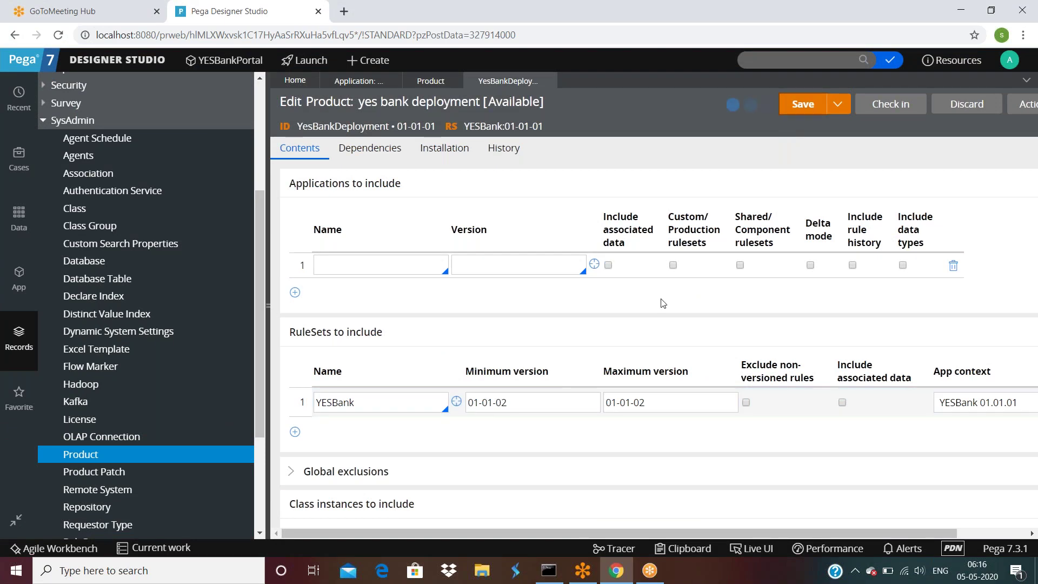
{"action": "scroll", "coordinate": [480, 308], "scroll_direction": "down", "scroll_amount": 15}
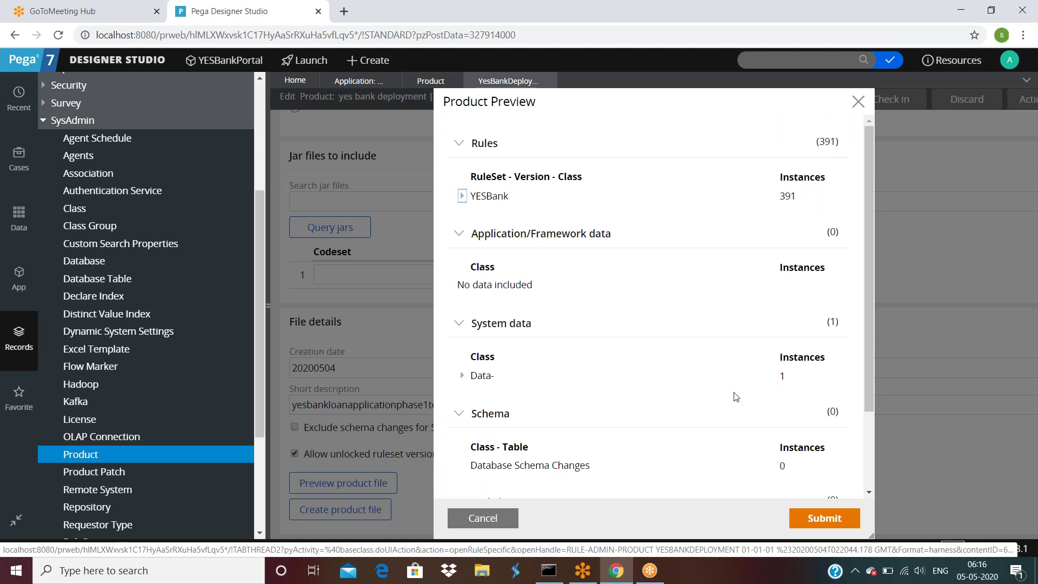
{"action": "left_click", "coordinate": [478, 518]}
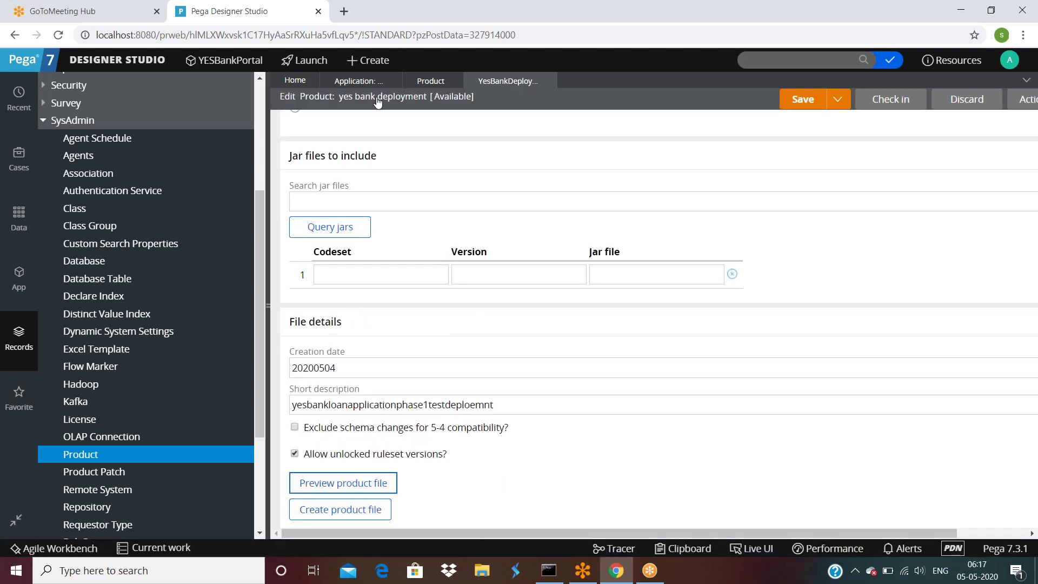
{"action": "scroll", "coordinate": [492, 310], "scroll_direction": "up", "scroll_amount": 1}
{"action": "scroll", "coordinate": [492, 309], "scroll_direction": "up", "scroll_amount": 10}
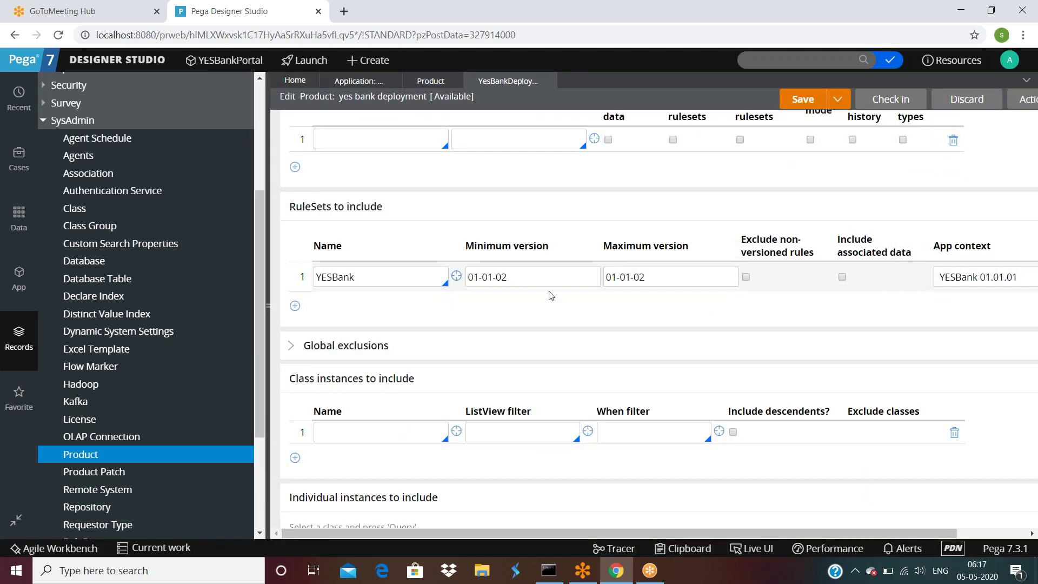
{"action": "scroll", "coordinate": [551, 295], "scroll_direction": "up", "scroll_amount": 1}
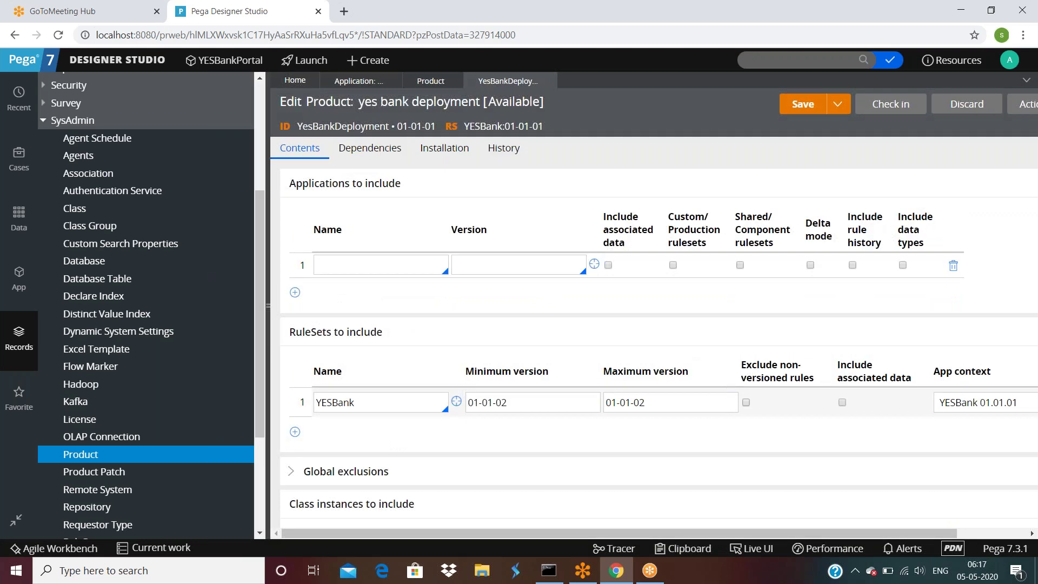
Inspect the YESBank ruleset's minimum and maximum versions, both 01-01-02, on the product form.
{"action": "left_click", "coordinate": [516, 407]}
{"action": "triple_click", "coordinate": [522, 404]}
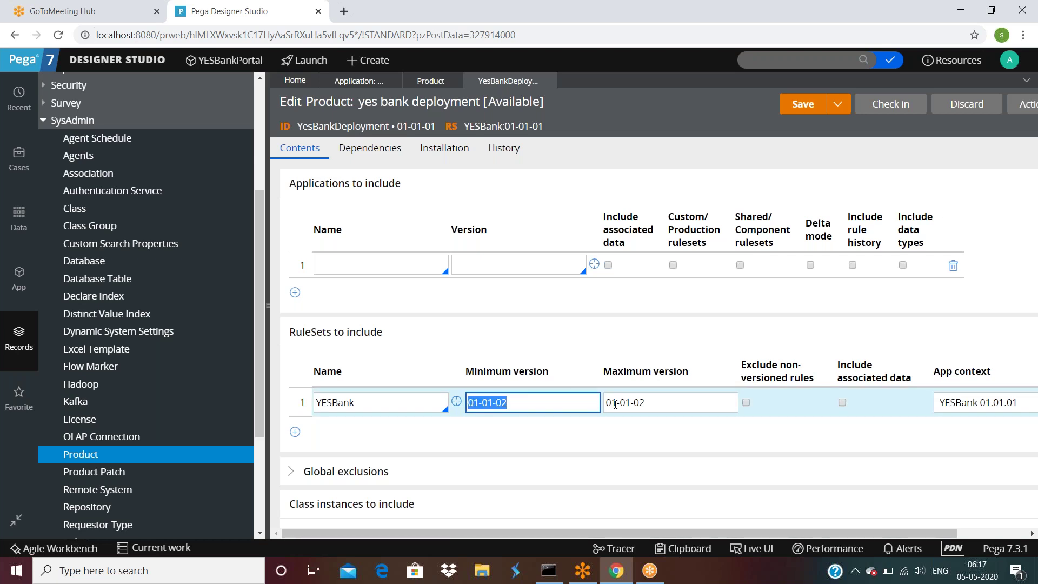
{"action": "triple_click", "coordinate": [669, 404]}
{"action": "triple_click", "coordinate": [365, 407]}
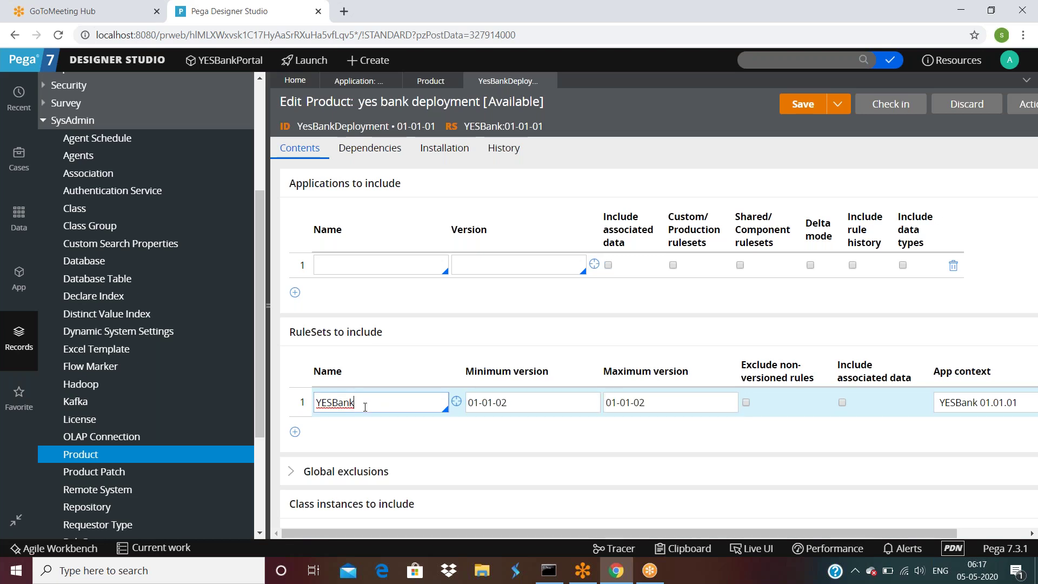
{"action": "left_click", "coordinate": [371, 407]}
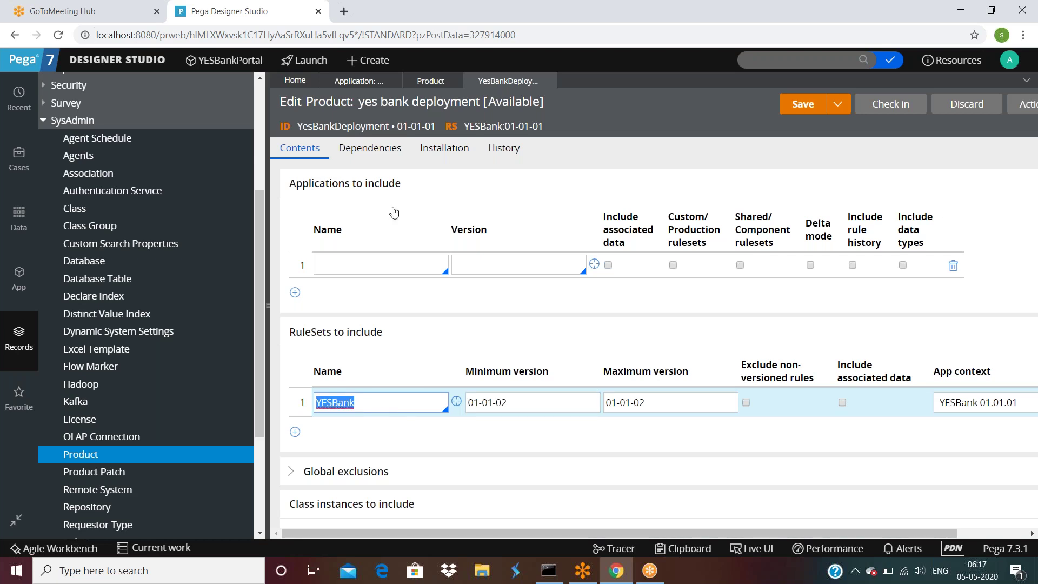
Check the product's individual instances, then return to the Application: Distribution export page.
{"action": "left_click", "coordinate": [359, 81]}
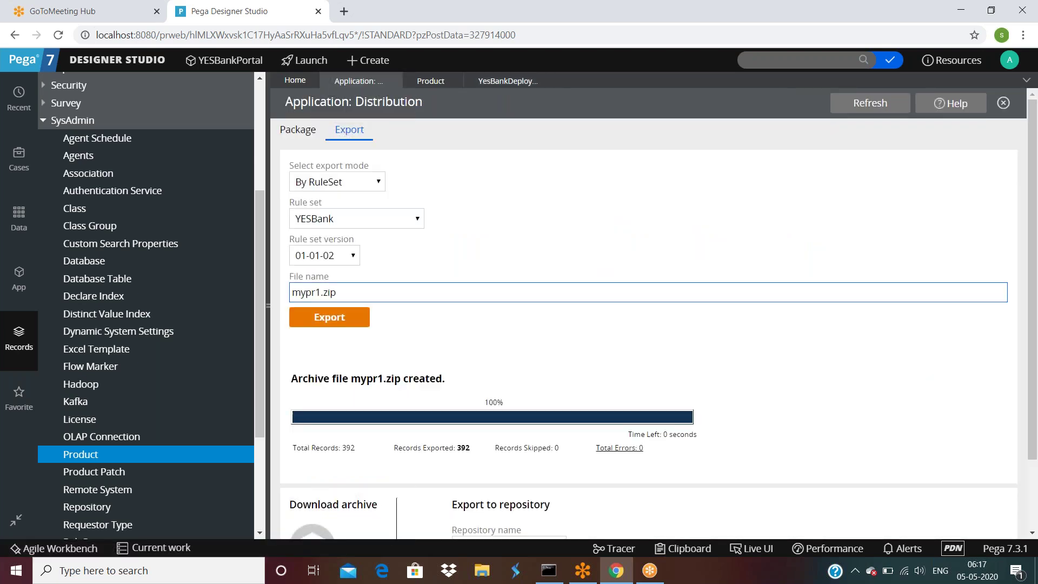
{"action": "left_click", "coordinate": [491, 82]}
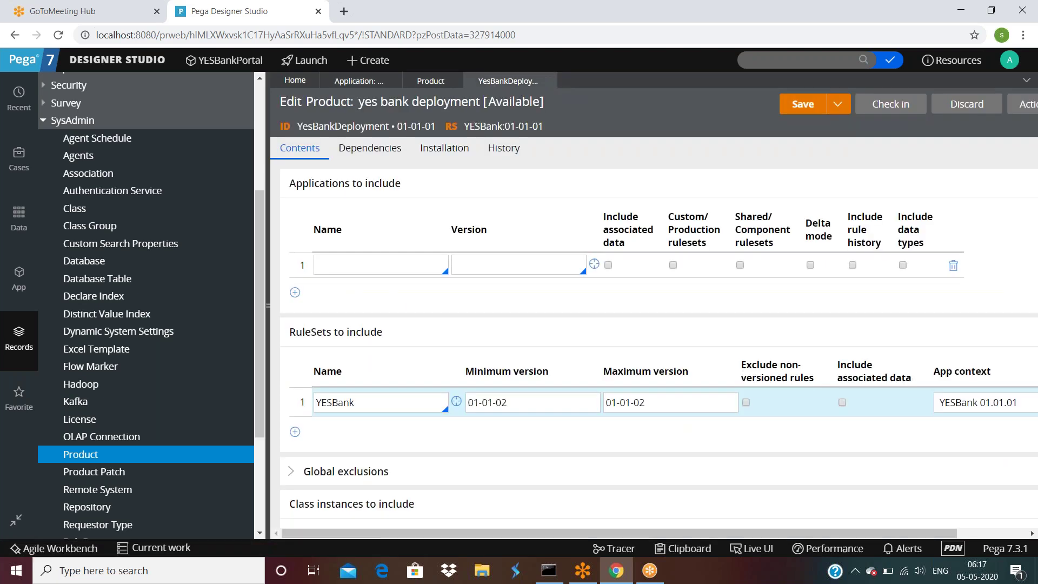
{"action": "scroll", "coordinate": [489, 254], "scroll_direction": "down", "scroll_amount": 1}
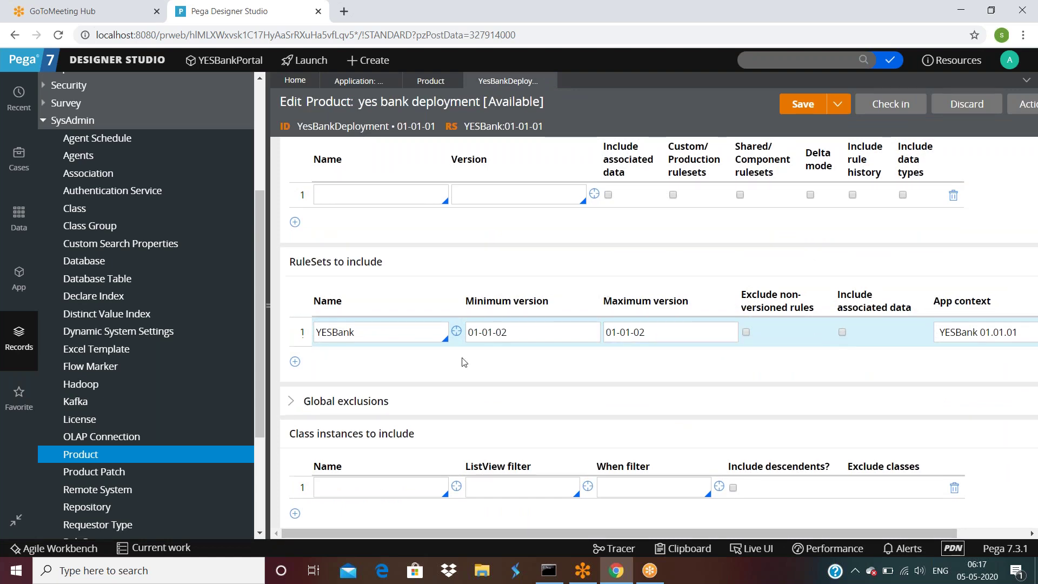
{"action": "scroll", "coordinate": [464, 362], "scroll_direction": "down", "scroll_amount": 5}
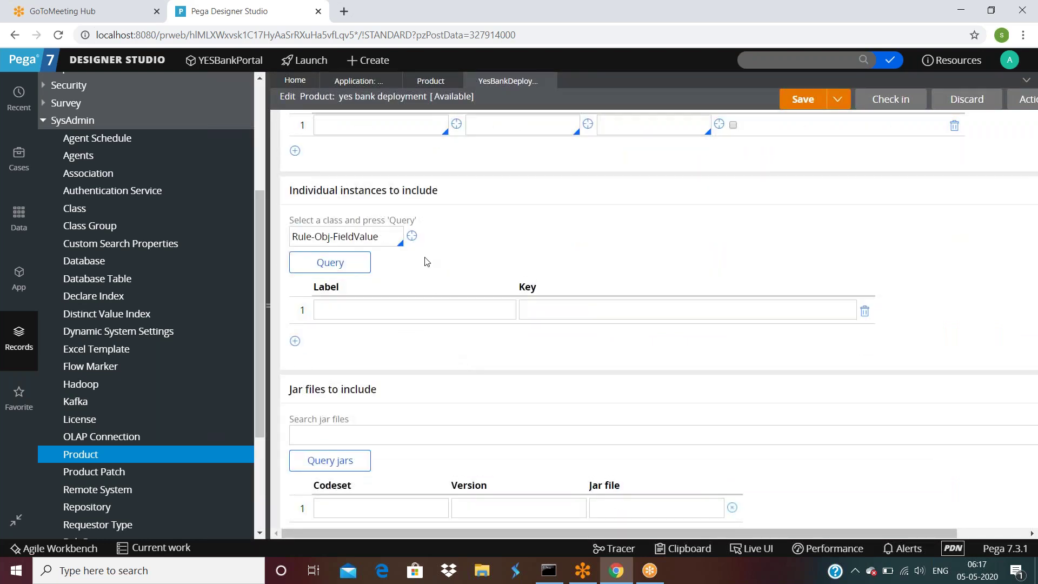
{"action": "left_click", "coordinate": [426, 312]}
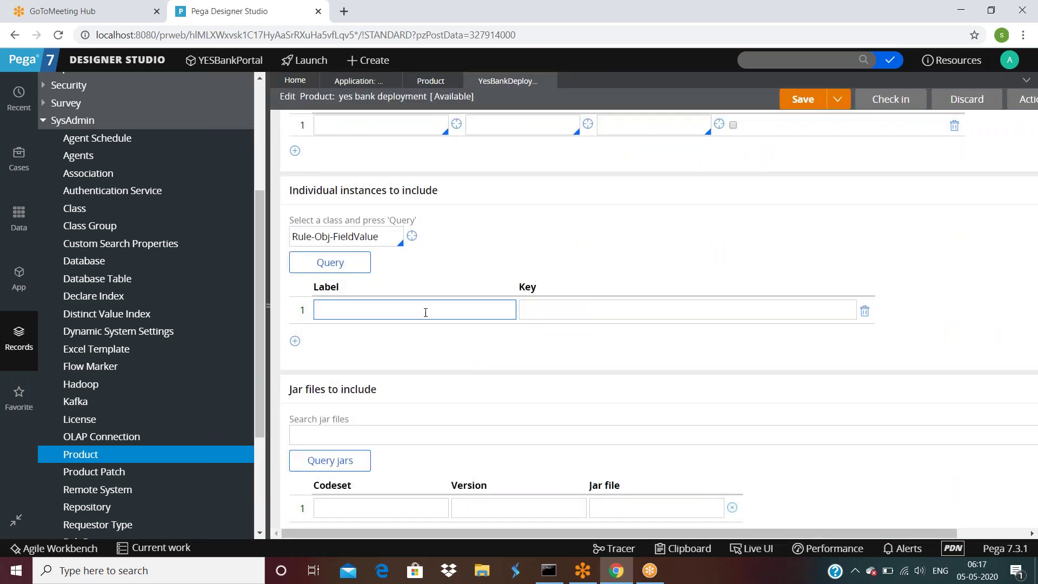
{"action": "scroll", "coordinate": [427, 303], "scroll_direction": "up", "scroll_amount": 5}
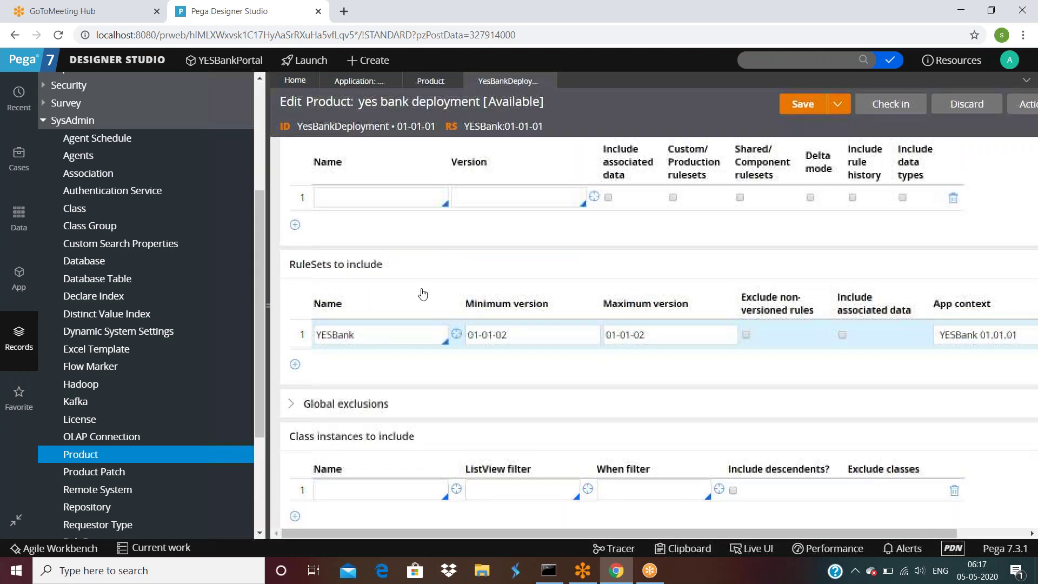
{"action": "left_click", "coordinate": [358, 81]}
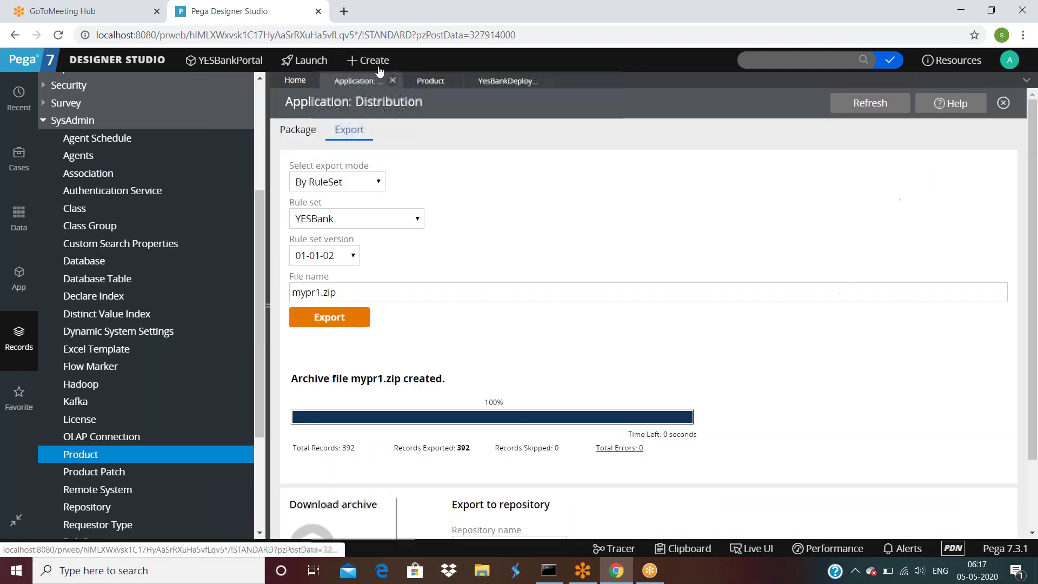
{"action": "left_click", "coordinate": [346, 187]}
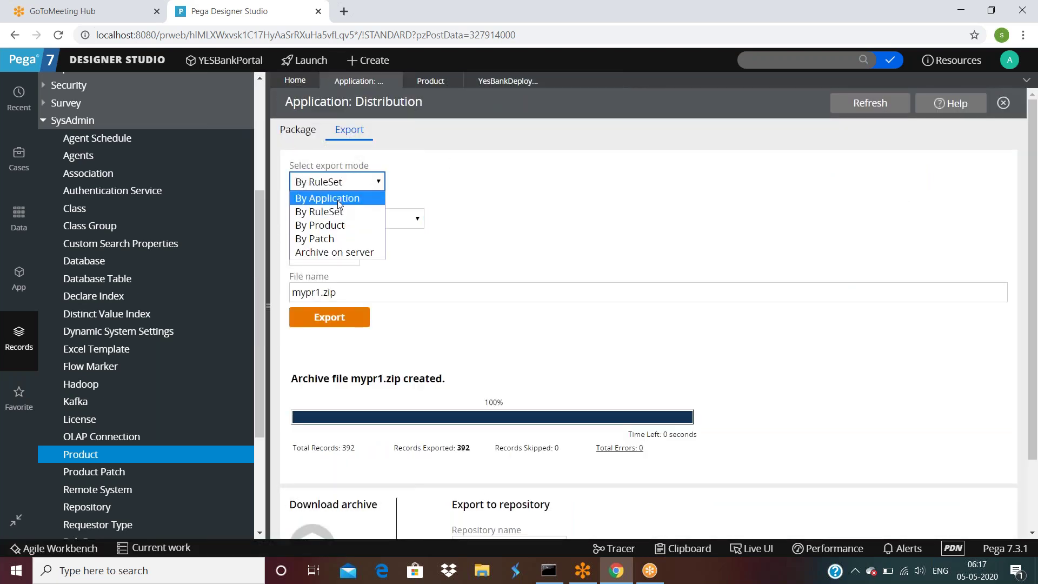
Export the YESBank application, version 01.01.01, By Application into a 1835-record zip archive.
{"action": "left_click", "coordinate": [340, 200]}
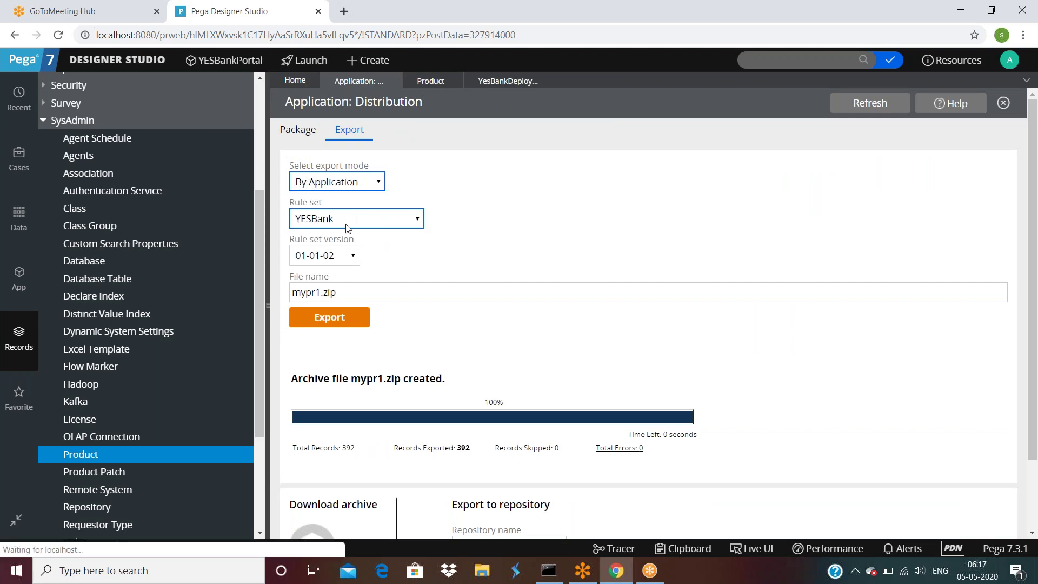
{"action": "left_click", "coordinate": [339, 220]}
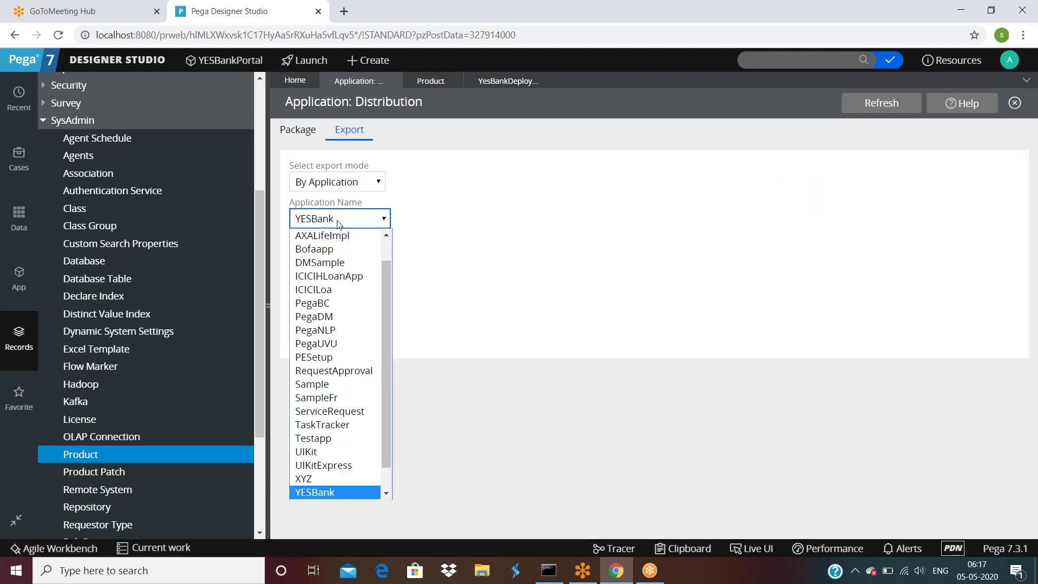
{"action": "left_click", "coordinate": [339, 224]}
{"action": "left_click", "coordinate": [331, 258]}
{"action": "left_click", "coordinate": [332, 258]}
{"action": "left_click", "coordinate": [330, 280]}
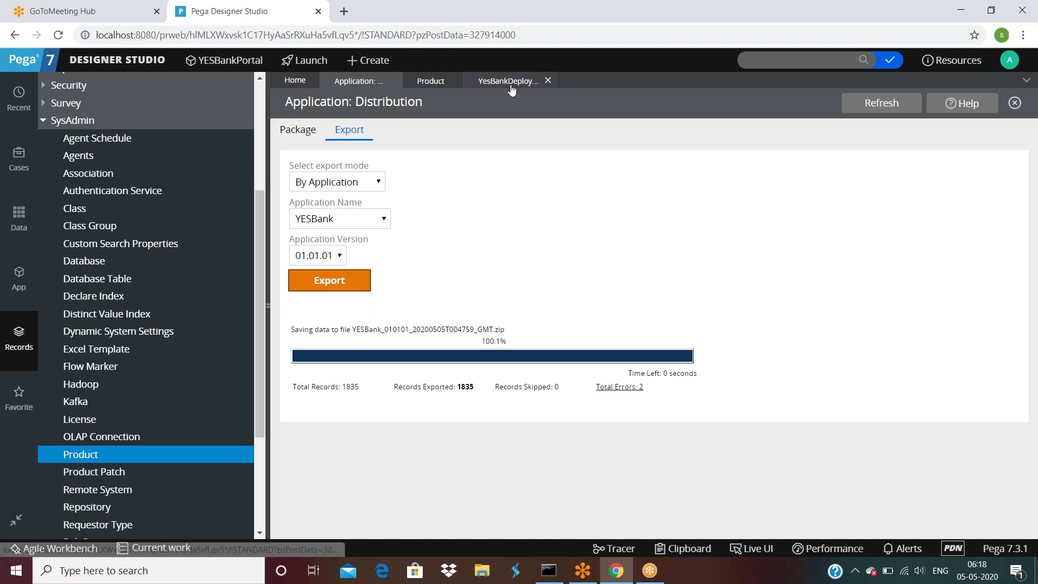
{"action": "left_click", "coordinate": [426, 81]}
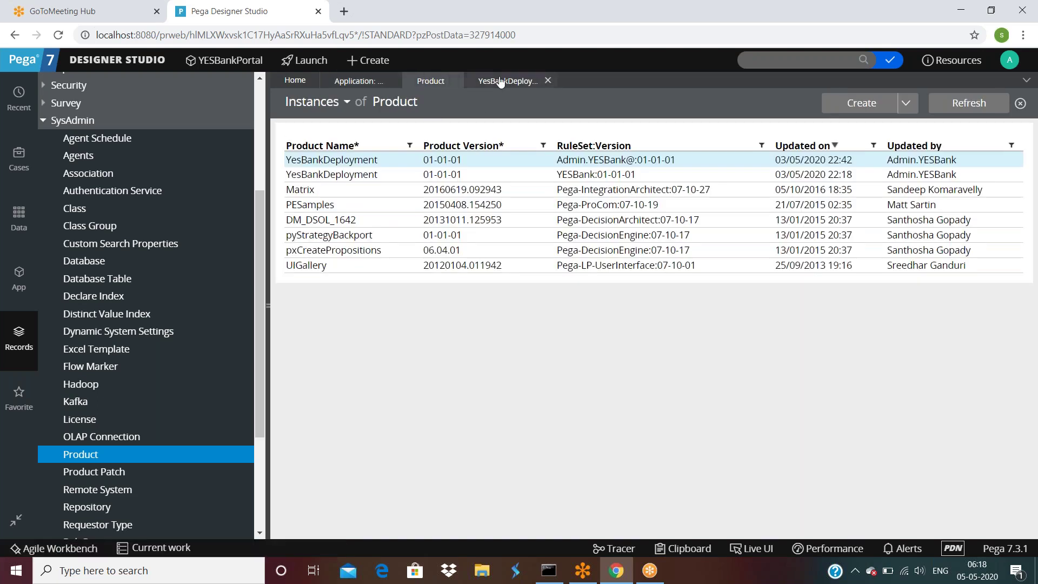
Replace the product's YESBank ruleset row with the YESBank application, version 01.01.01.
{"action": "left_click", "coordinate": [501, 81]}
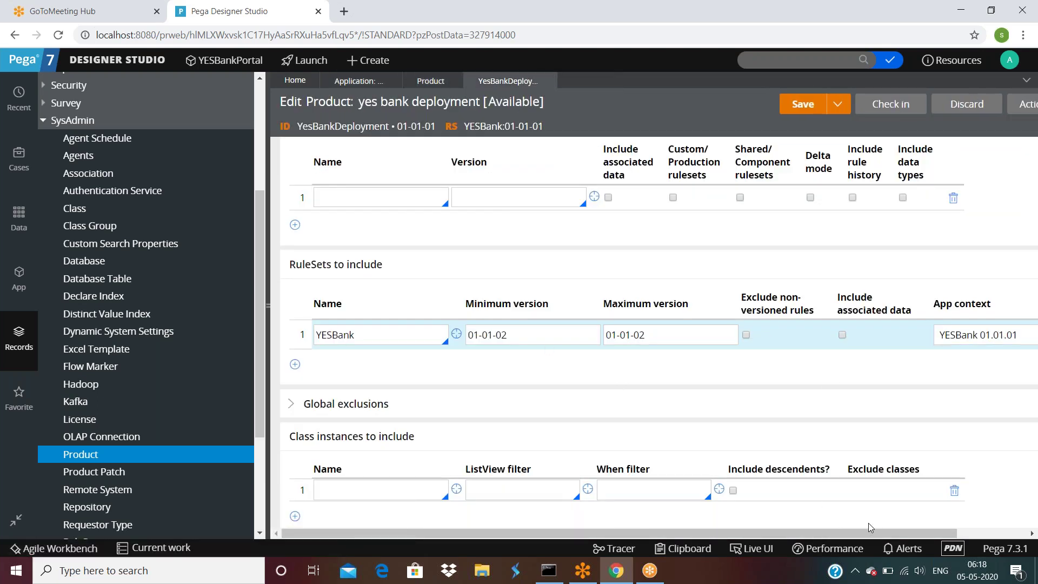
{"action": "left_click_drag", "start_coordinate": [870, 533], "coordinate": [939, 533]}
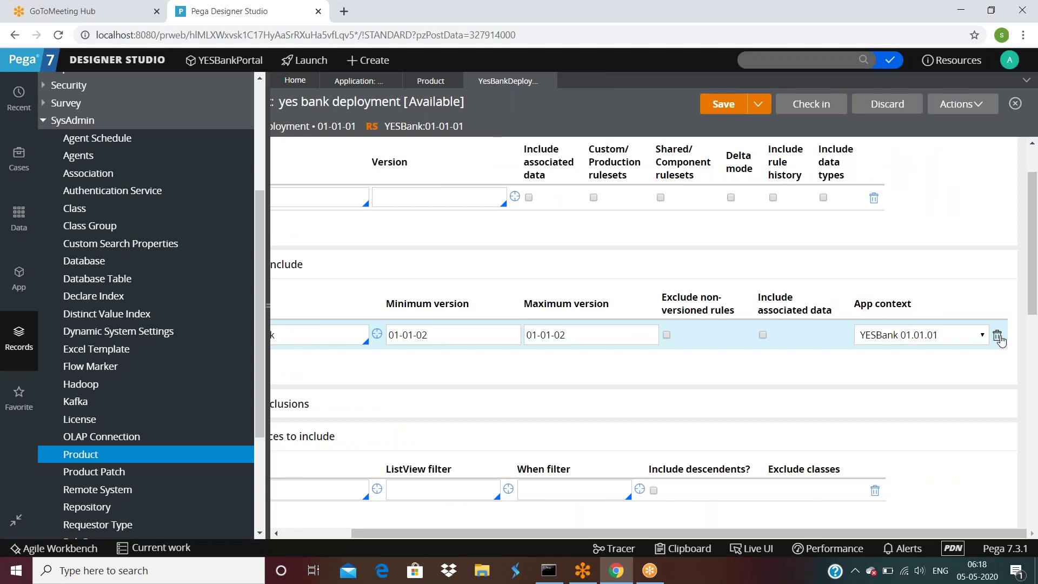
{"action": "left_click", "coordinate": [999, 338]}
{"action": "left_click_drag", "start_coordinate": [547, 533], "coordinate": [477, 524]}
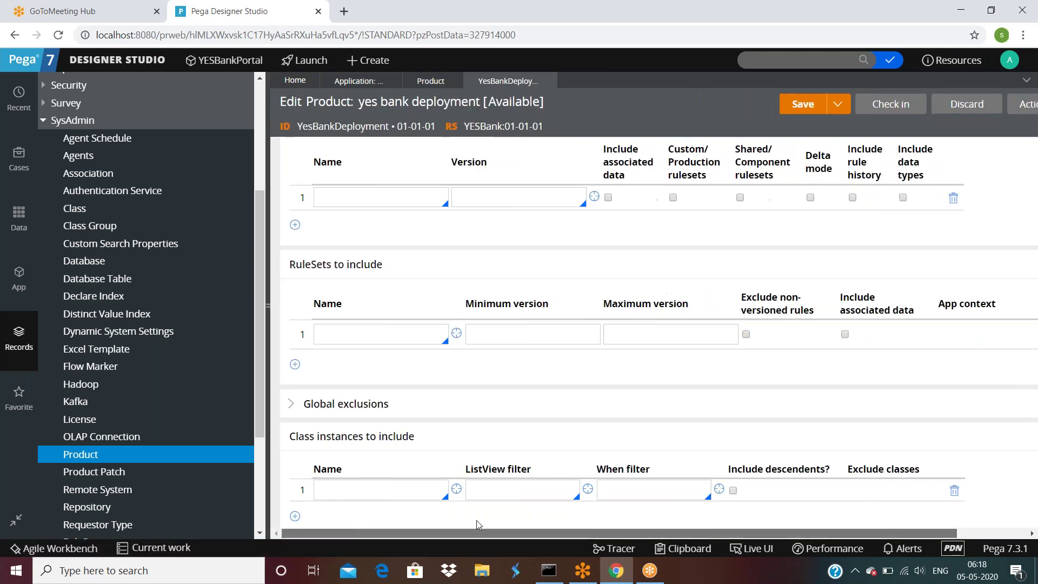
{"action": "left_click", "coordinate": [374, 199]}
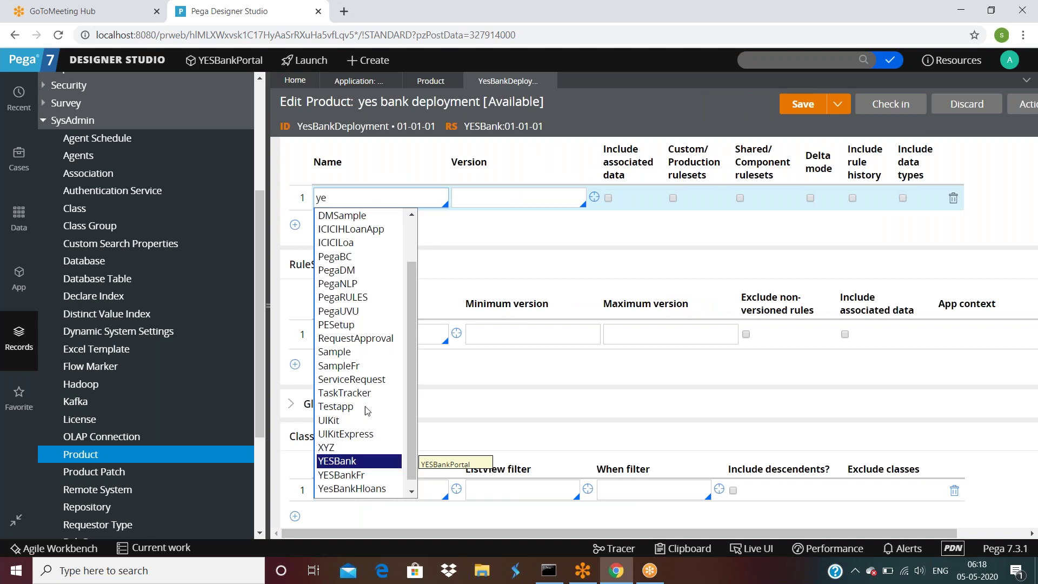
{"action": "left_click", "coordinate": [348, 461]}
{"action": "left_click", "coordinate": [481, 193]}
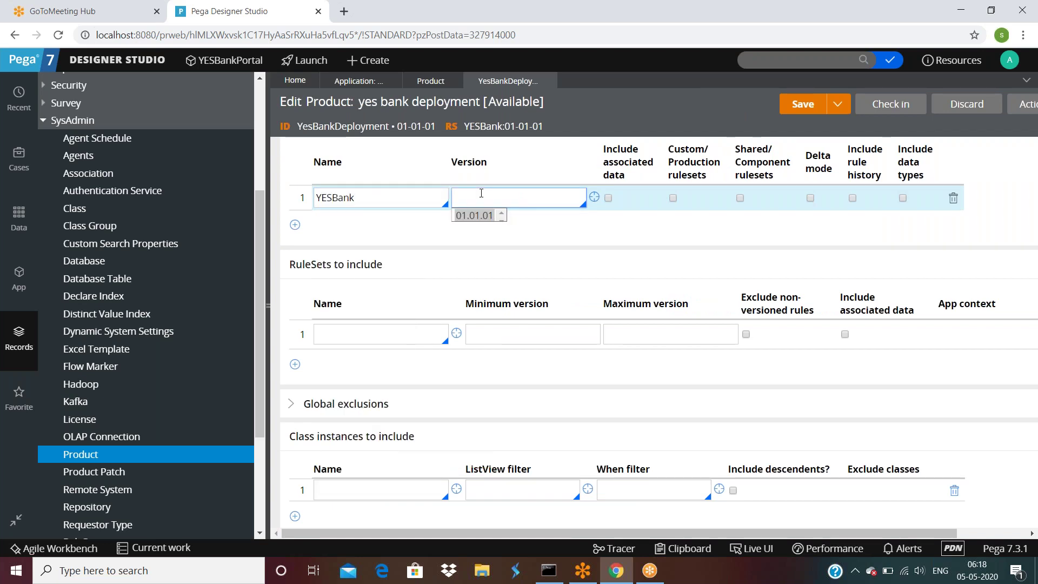
{"action": "left_click", "coordinate": [476, 214]}
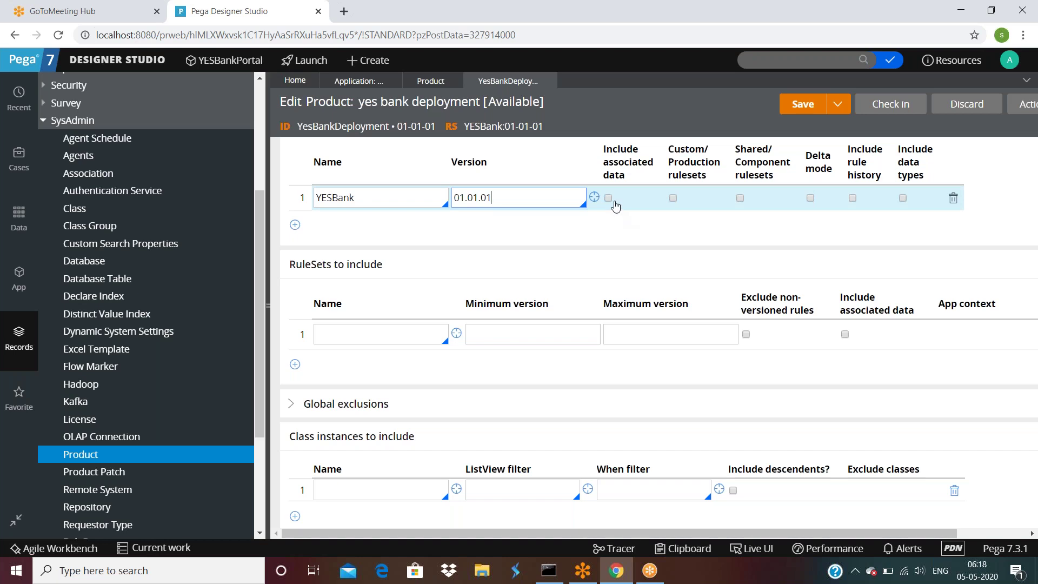
Include associated data, both ruleset types, rule history and data types, then preview the 539-rule product file.
{"action": "left_click", "coordinate": [609, 198]}
{"action": "left_click", "coordinate": [674, 199]}
{"action": "left_click", "coordinate": [741, 199]}
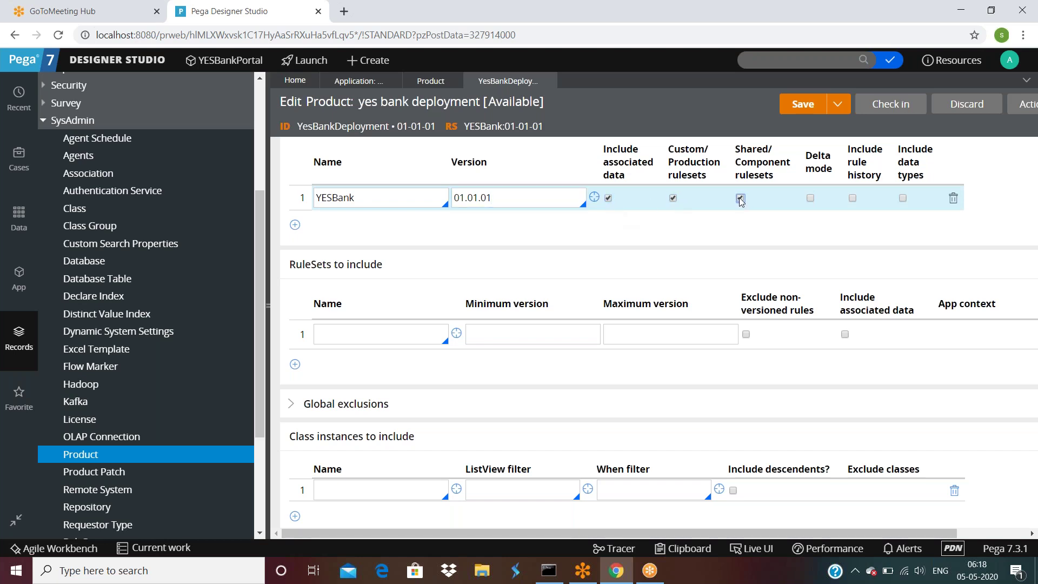
{"action": "left_click", "coordinate": [853, 198]}
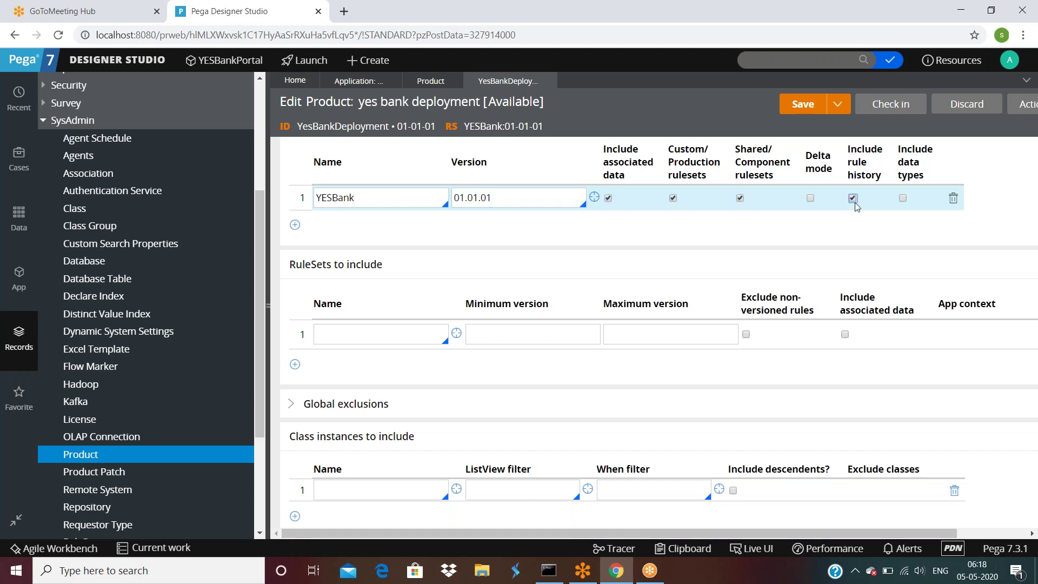
{"action": "left_click", "coordinate": [903, 199]}
{"action": "left_click", "coordinate": [803, 105]}
{"action": "scroll", "coordinate": [406, 315], "scroll_direction": "down", "scroll_amount": 15}
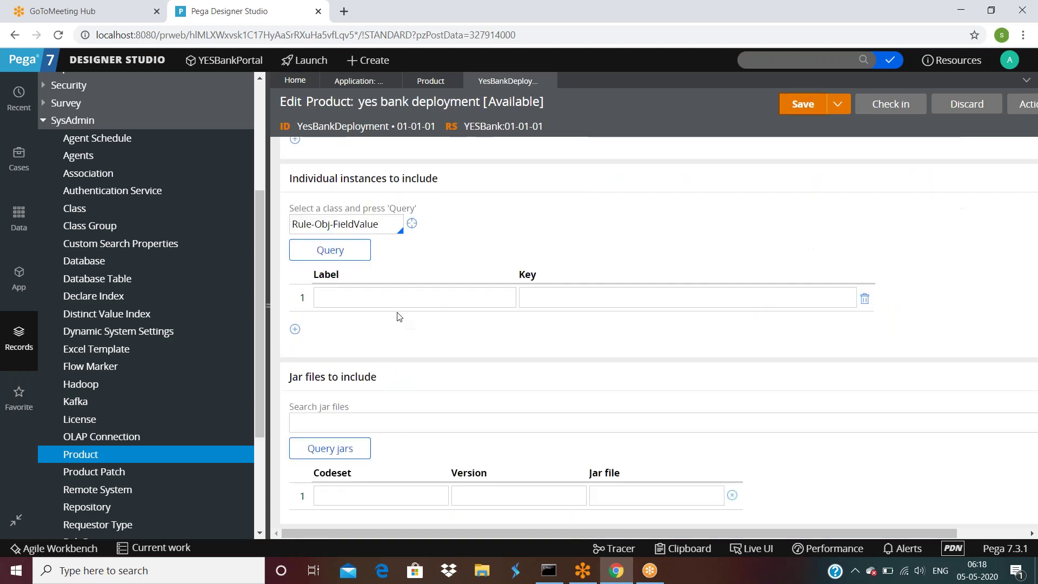
{"action": "left_click", "coordinate": [339, 493]}
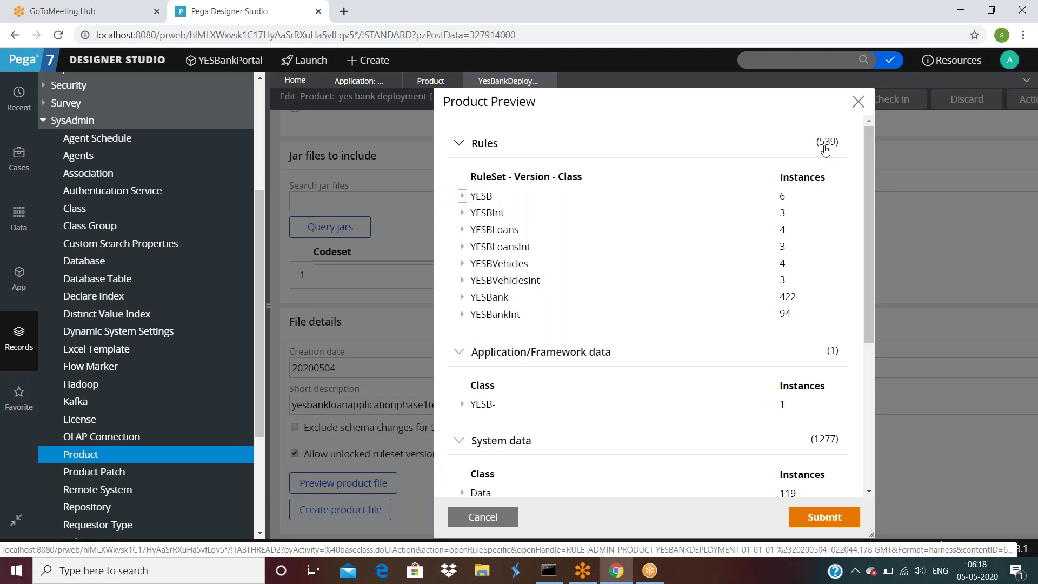
Compare the product preview counts against the completed YESBank application export results.
{"action": "scroll", "coordinate": [818, 303], "scroll_direction": "down", "scroll_amount": 3}
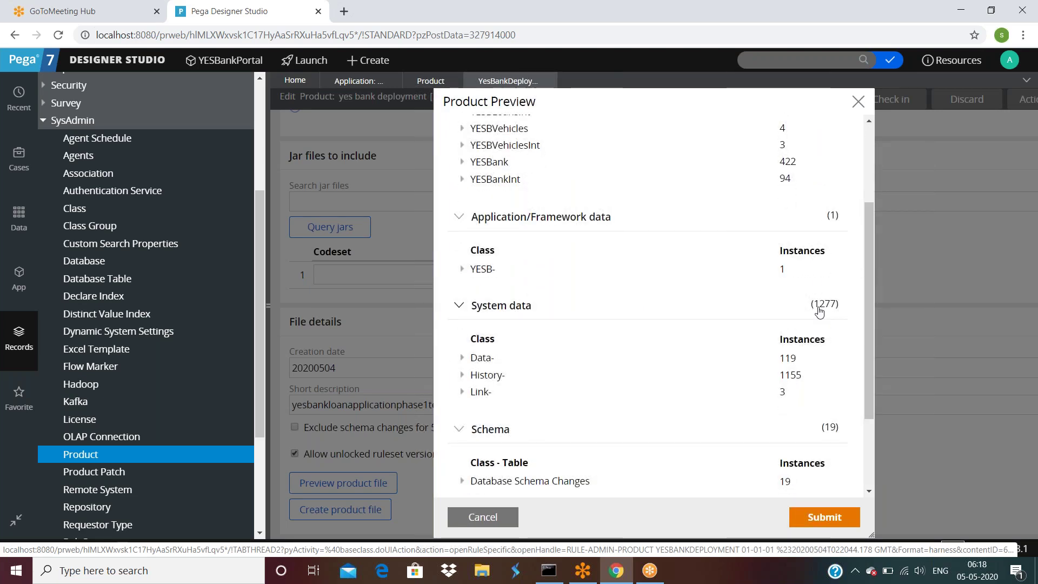
{"action": "scroll", "coordinate": [819, 310], "scroll_direction": "up", "scroll_amount": 3}
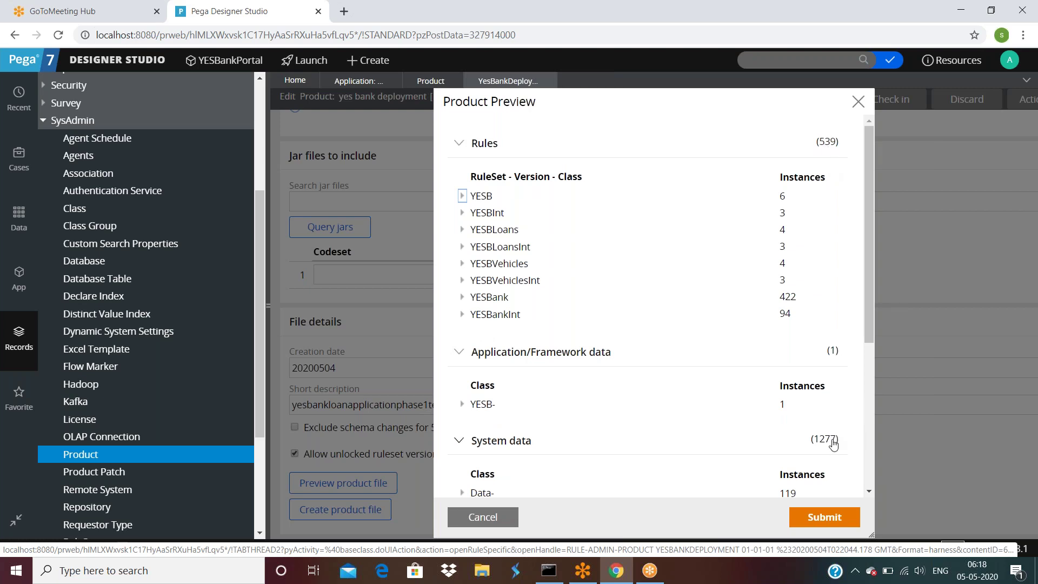
{"action": "scroll", "coordinate": [841, 320], "scroll_direction": "down", "scroll_amount": 5}
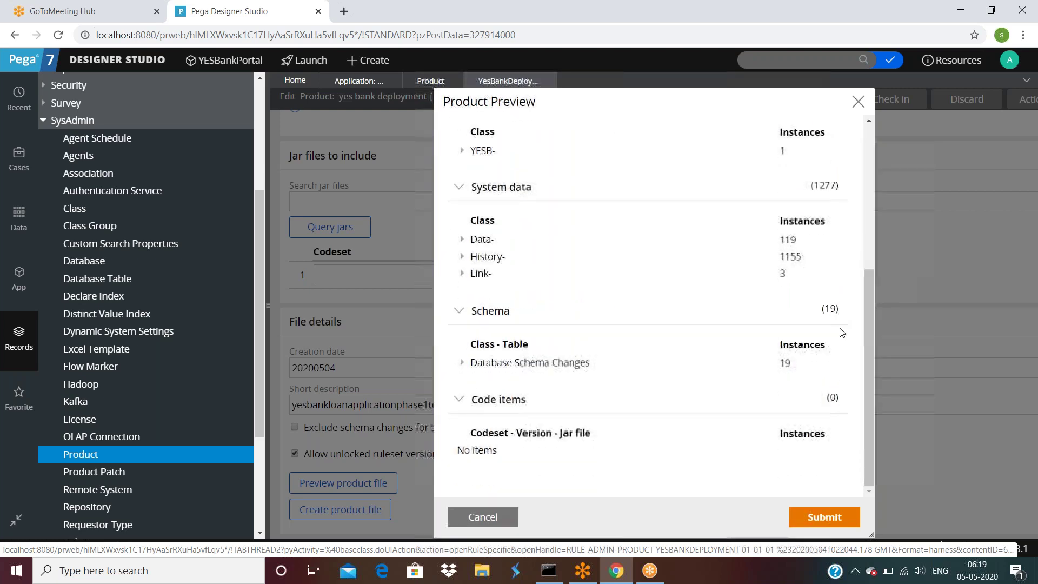
{"action": "scroll", "coordinate": [835, 316], "scroll_direction": "up", "scroll_amount": 1}
{"action": "scroll", "coordinate": [839, 297], "scroll_direction": "down", "scroll_amount": 1}
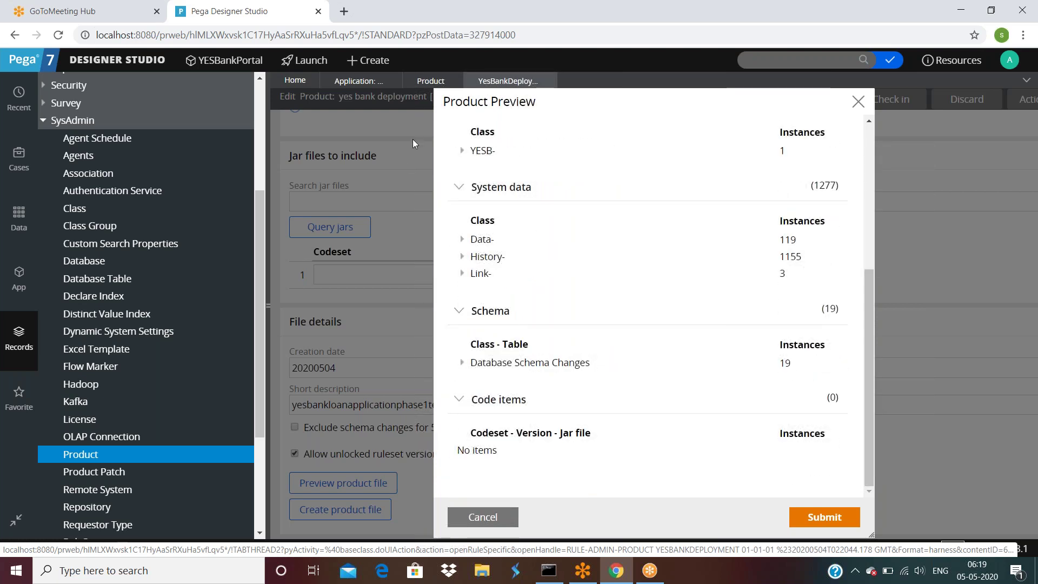
{"action": "left_click", "coordinate": [363, 82]}
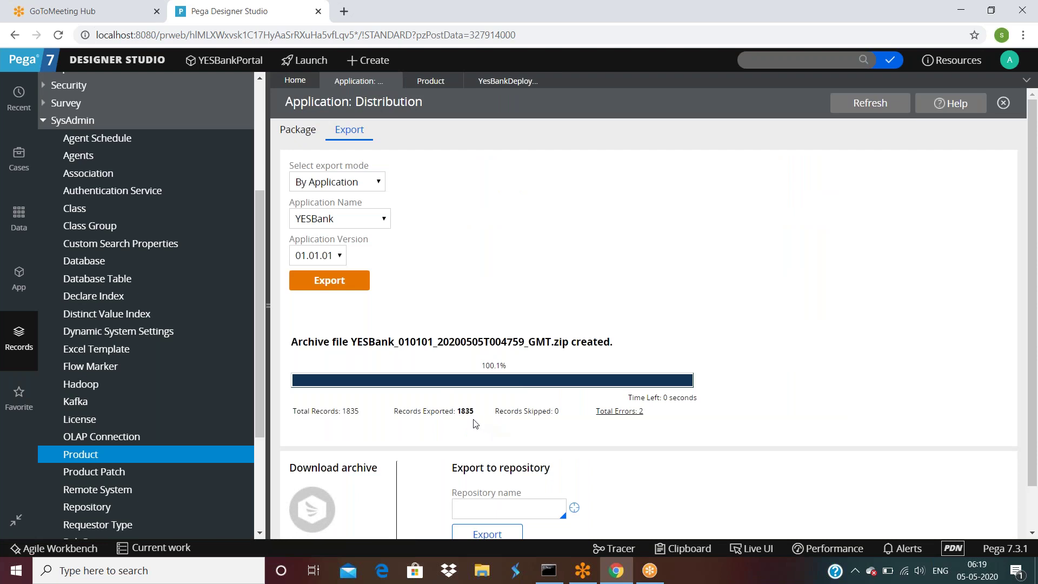
{"action": "left_click", "coordinate": [509, 83]}
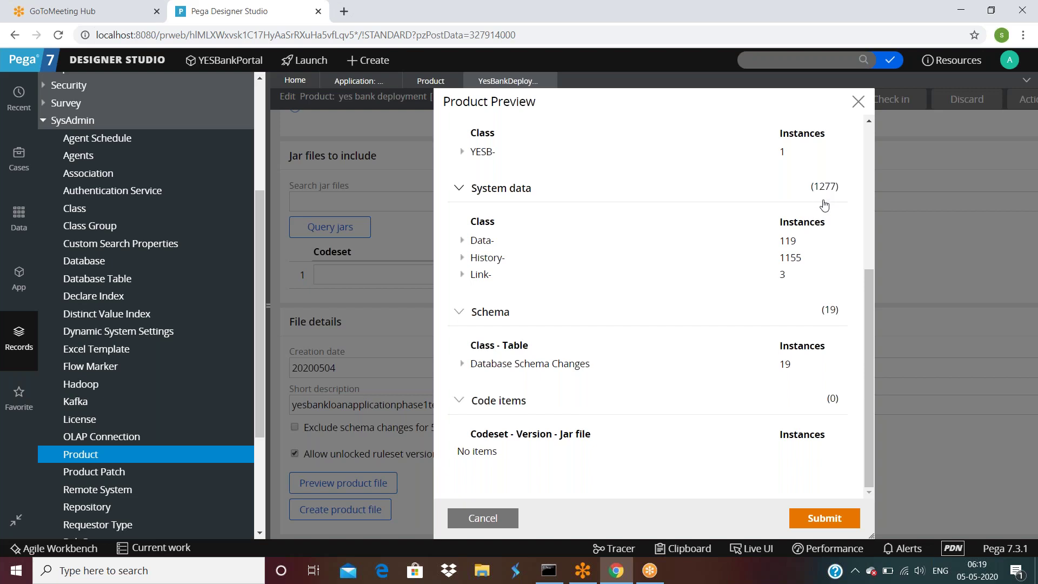
Search Windows for 'ca' to bring up Calculator.
{"action": "scroll", "coordinate": [824, 204], "scroll_direction": "up", "scroll_amount": 3}
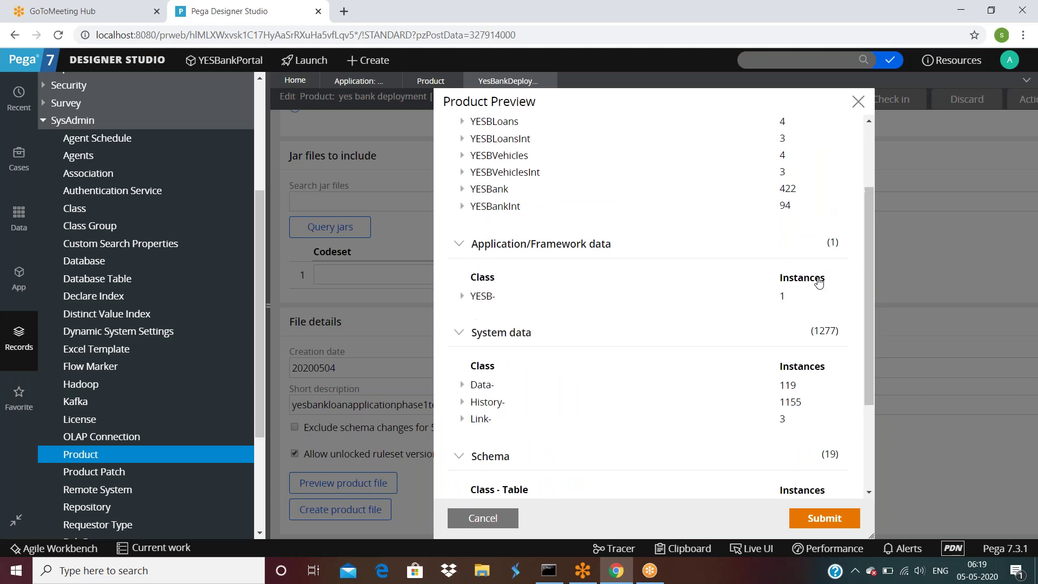
{"action": "scroll", "coordinate": [820, 283], "scroll_direction": "up", "scroll_amount": 3}
{"action": "left_click", "coordinate": [96, 575]}
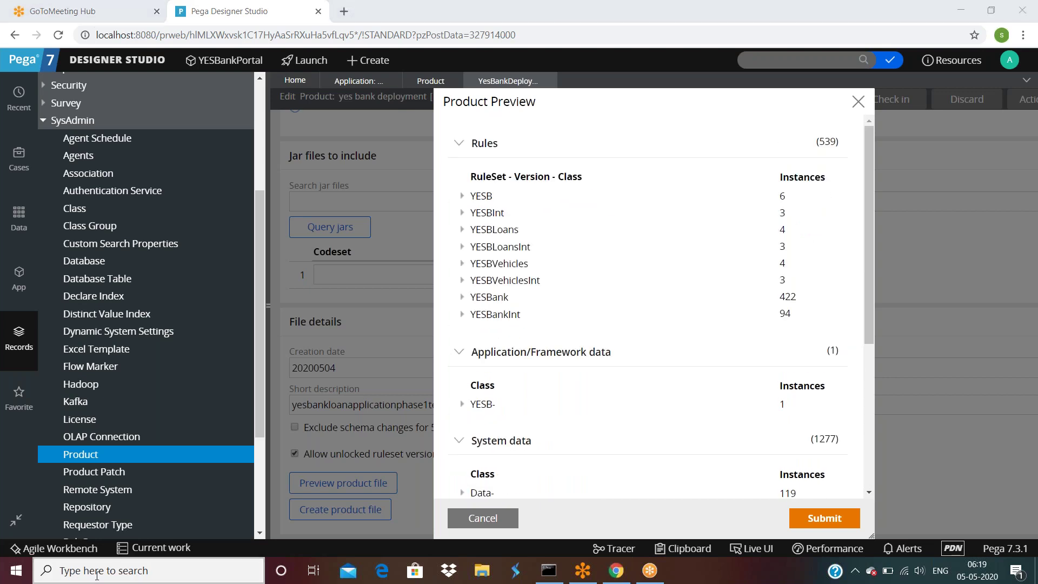
{"action": "type", "text": "ca"}
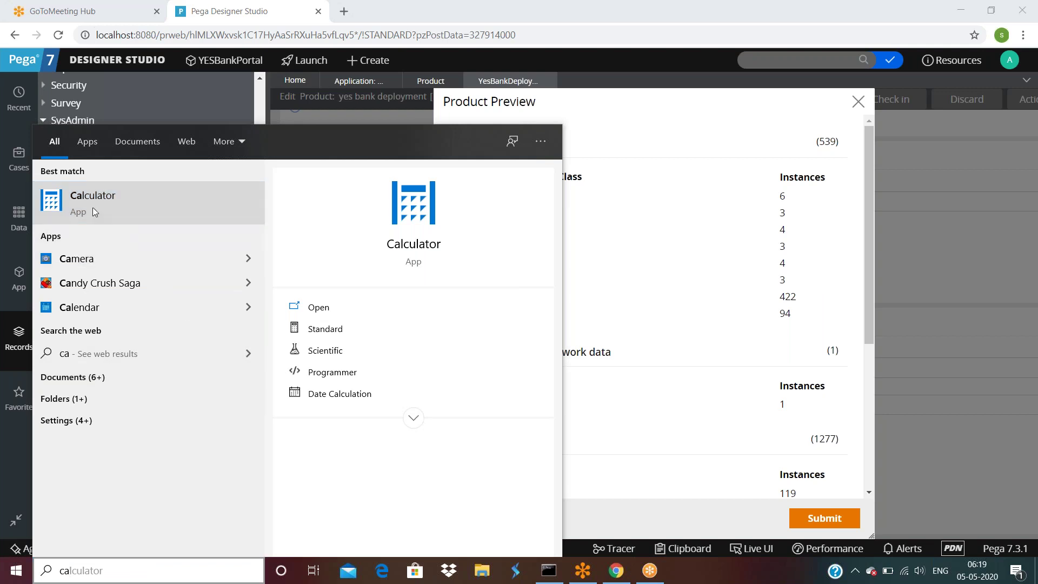
Add 1296 + 539 in Calculator to confirm the 1,835 total, then close it.
{"action": "left_click", "coordinate": [93, 208]}
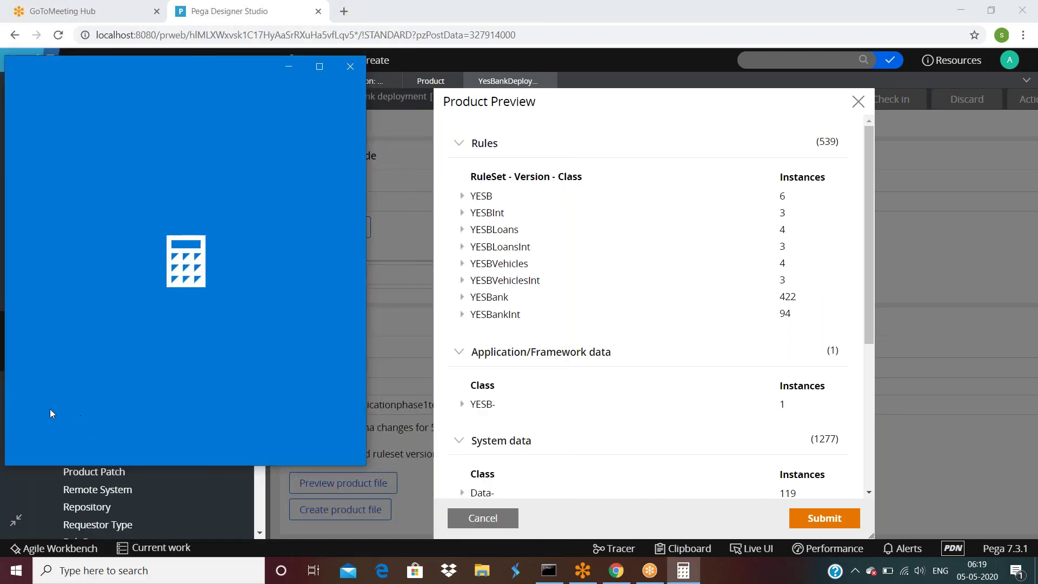
{"action": "left_click", "coordinate": [87, 401]}
{"action": "left_click", "coordinate": [157, 389]}
{"action": "left_click", "coordinate": [222, 316]}
{"action": "left_click", "coordinate": [228, 356]}
{"action": "left_click", "coordinate": [320, 408]}
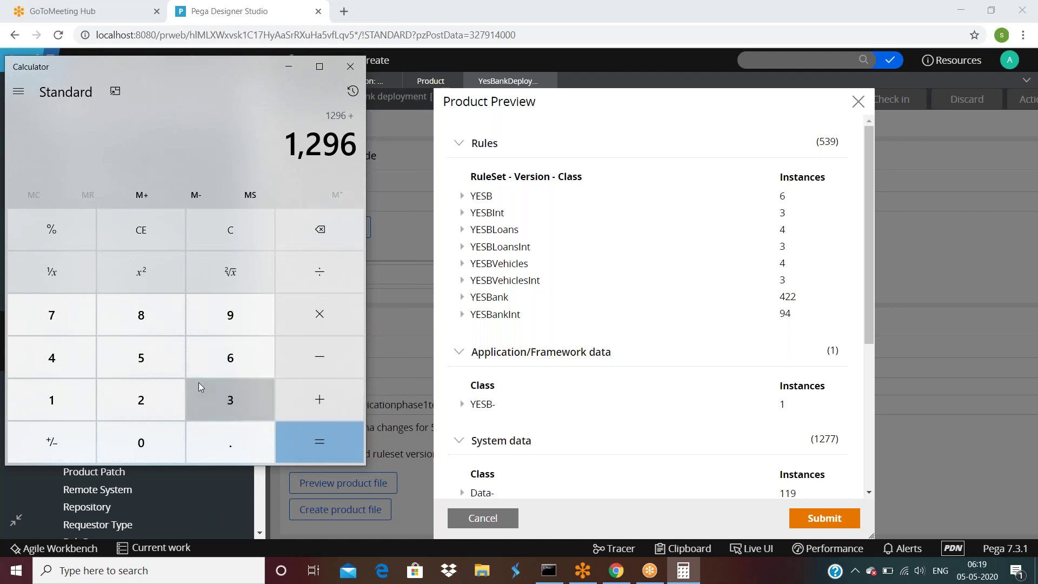
{"action": "left_click", "coordinate": [152, 358]}
{"action": "left_click", "coordinate": [217, 391]}
{"action": "left_click", "coordinate": [226, 335]}
{"action": "left_click", "coordinate": [306, 439]}
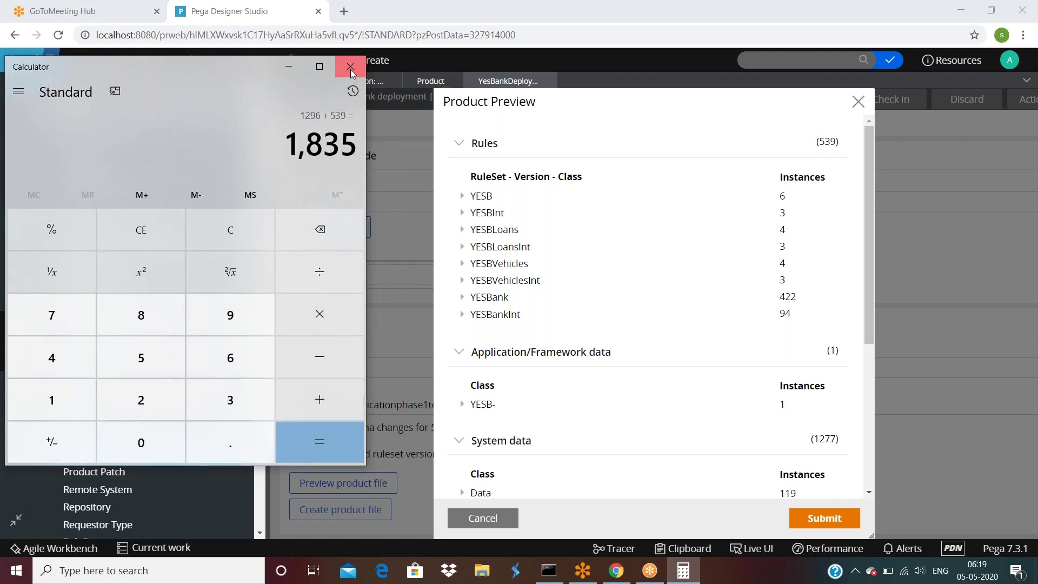
{"action": "left_click", "coordinate": [350, 67]}
{"action": "left_click", "coordinate": [358, 80]}
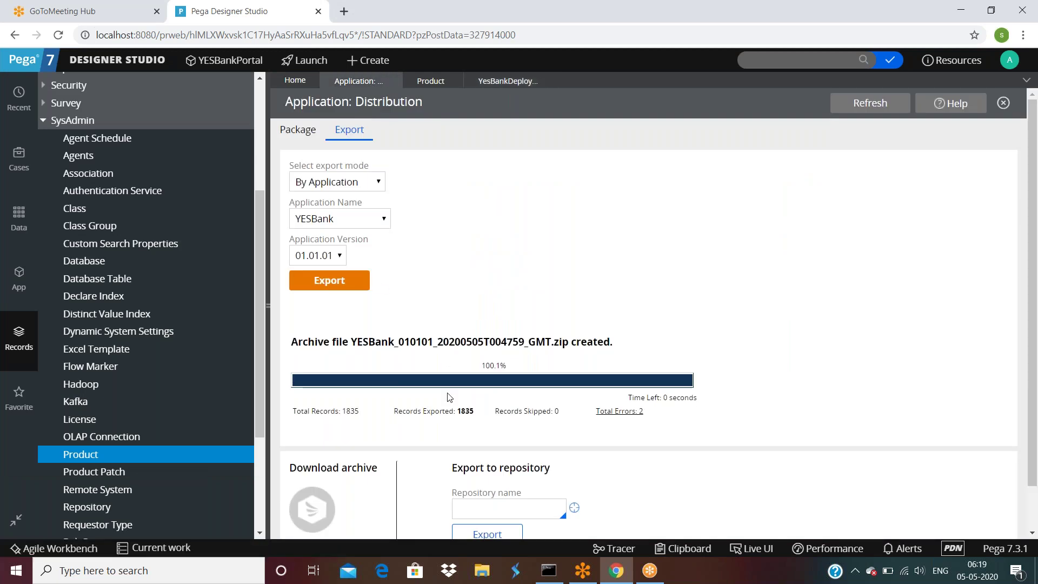
Close the YesBank deployment product preview.
{"action": "left_click", "coordinate": [426, 81]}
{"action": "left_click", "coordinate": [488, 81]}
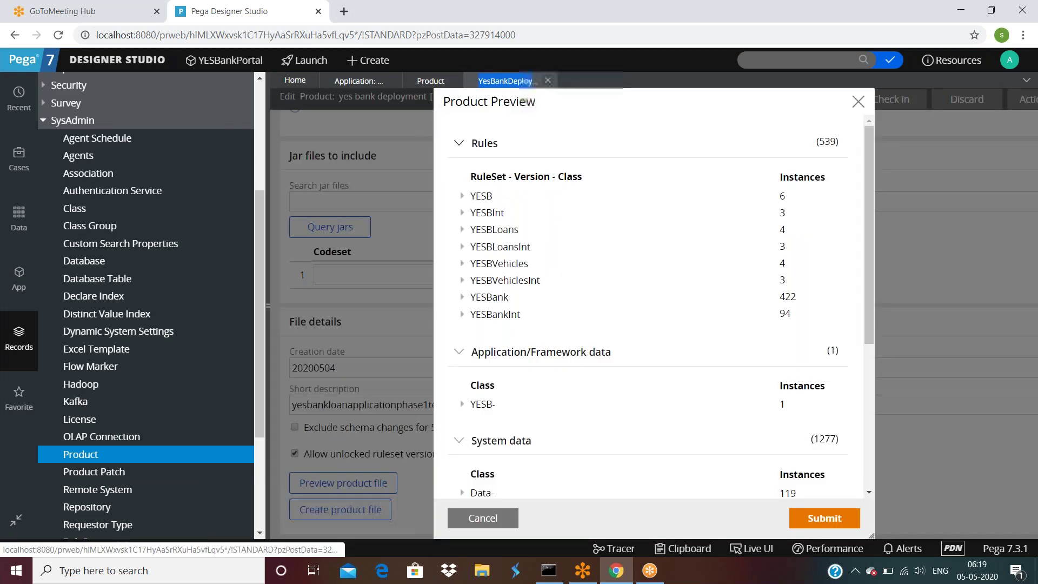
{"action": "left_click", "coordinate": [480, 518]}
{"action": "scroll", "coordinate": [483, 346], "scroll_direction": "up", "scroll_amount": 15}
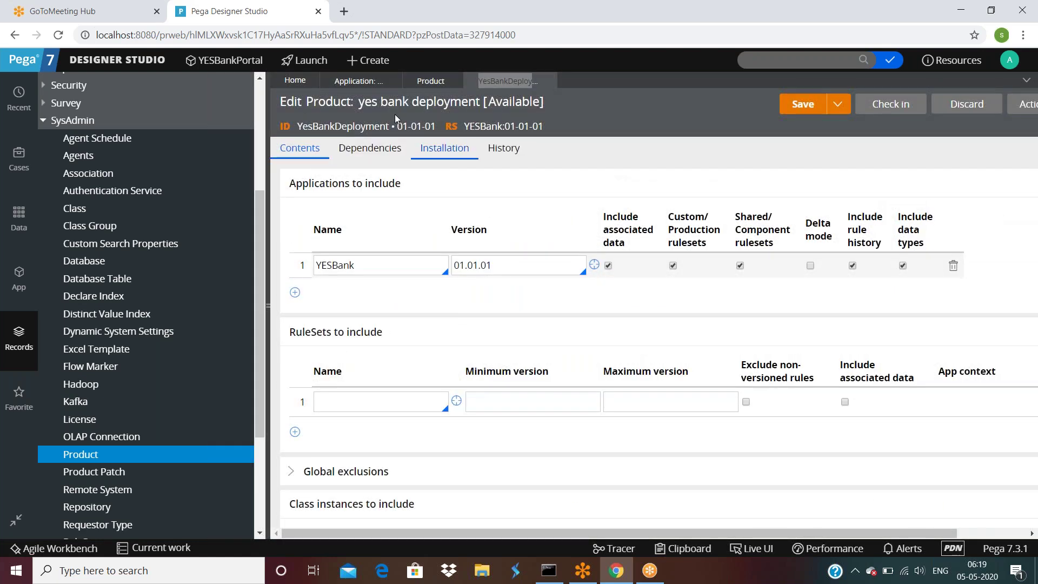
Set the Application: Distribution export mode to Archive on server.
{"action": "left_click", "coordinate": [359, 81]}
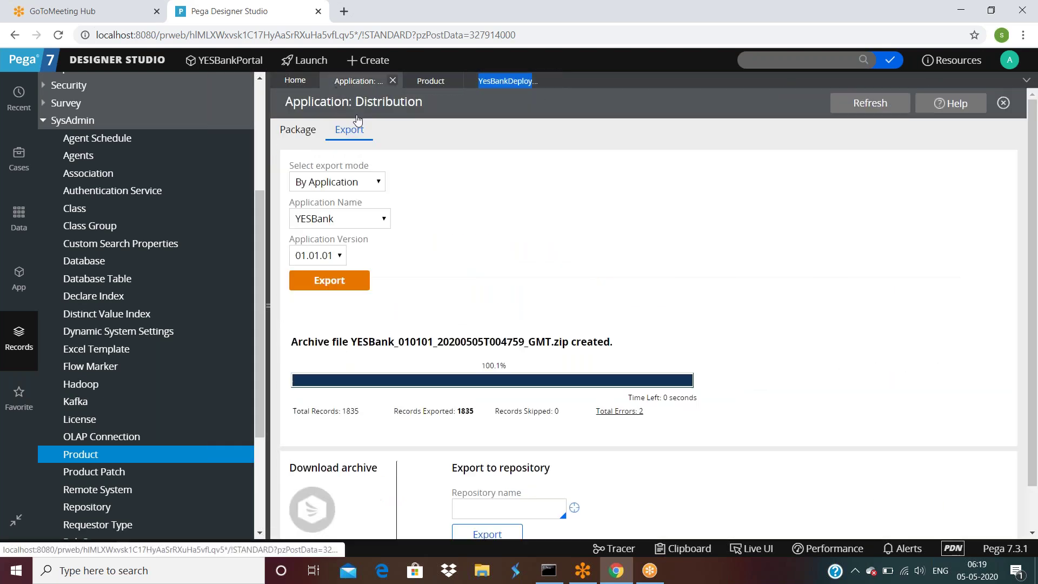
{"action": "left_click", "coordinate": [365, 181]}
{"action": "left_click", "coordinate": [352, 251]}
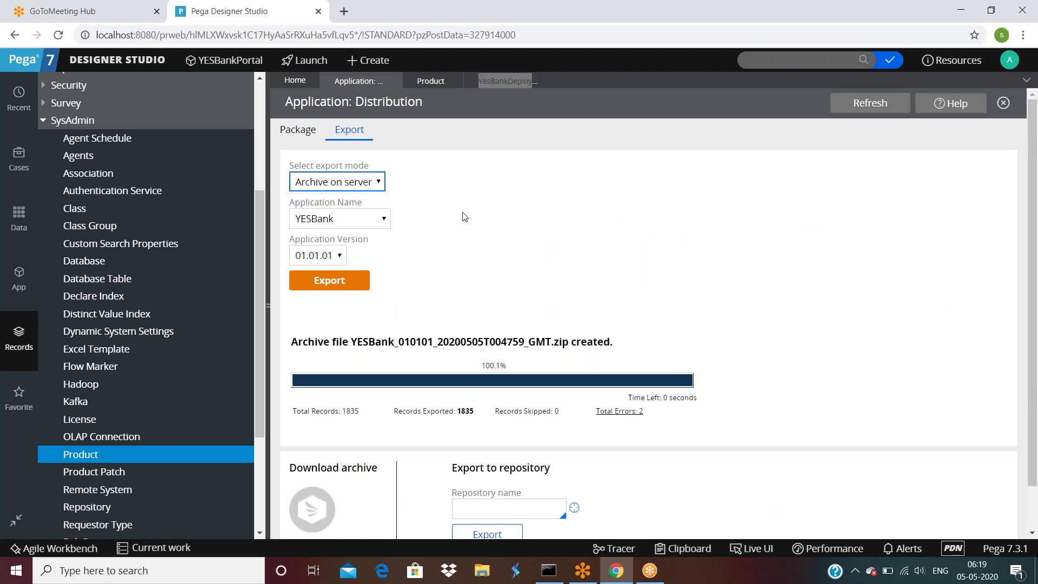
{"action": "double_click", "coordinate": [464, 217]}
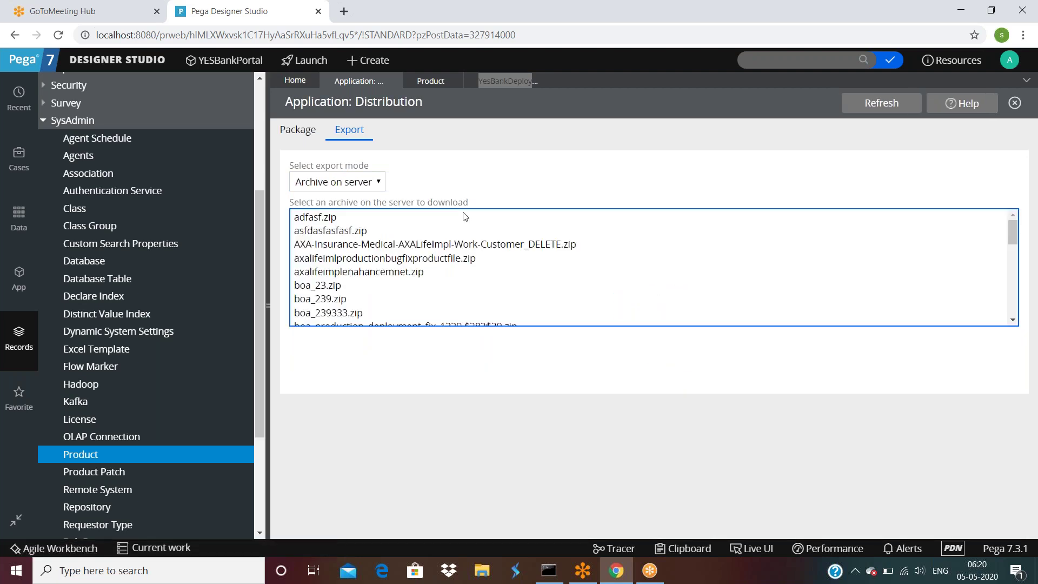
Select sample.zip in the list of server archives.
{"action": "scroll", "coordinate": [397, 244], "scroll_direction": "down", "scroll_amount": 9}
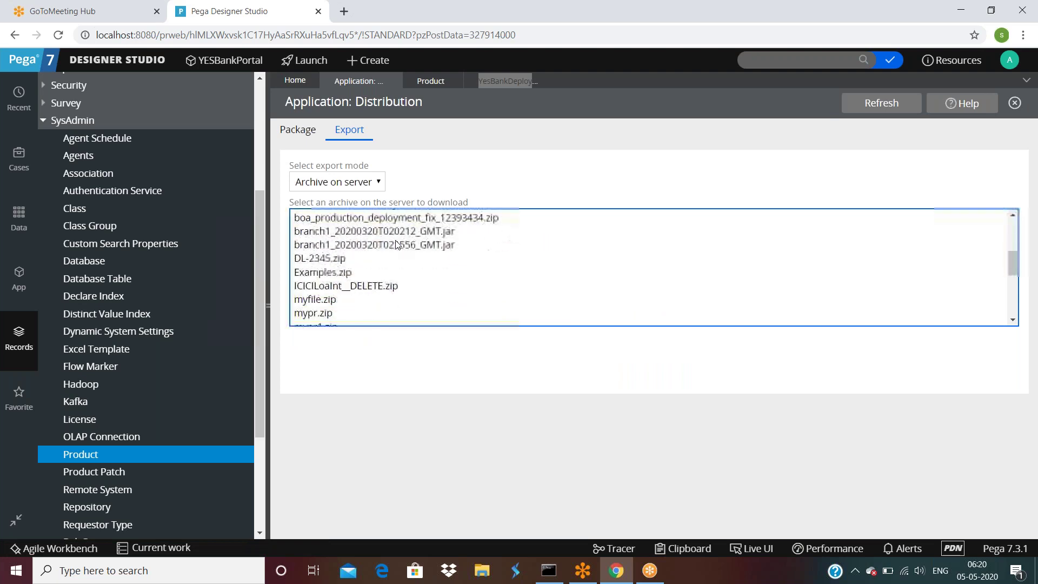
{"action": "scroll", "coordinate": [396, 245], "scroll_direction": "up", "scroll_amount": 2}
{"action": "scroll", "coordinate": [396, 244], "scroll_direction": "down", "scroll_amount": 2}
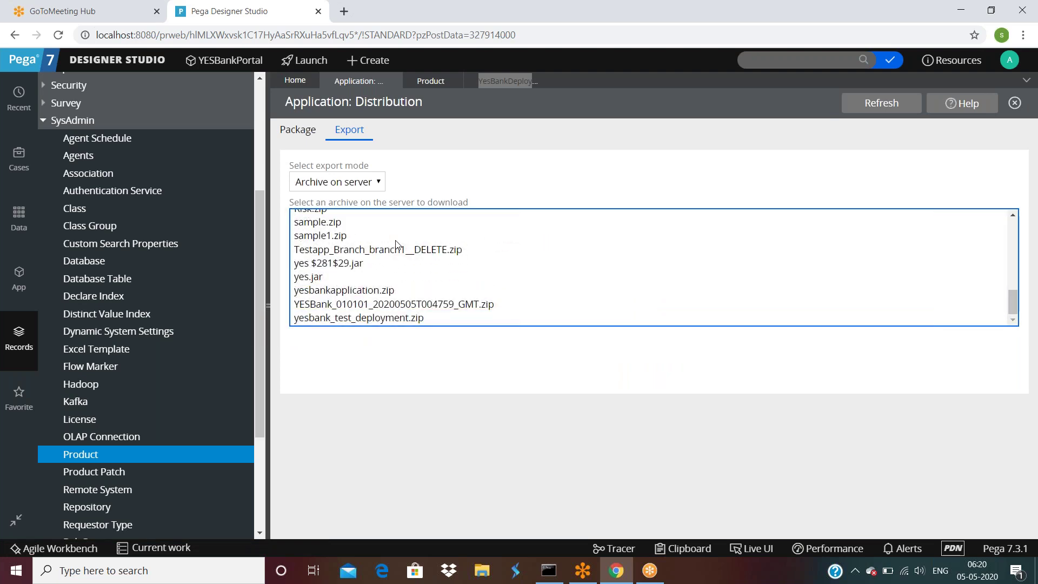
{"action": "scroll", "coordinate": [396, 245], "scroll_direction": "up", "scroll_amount": 6}
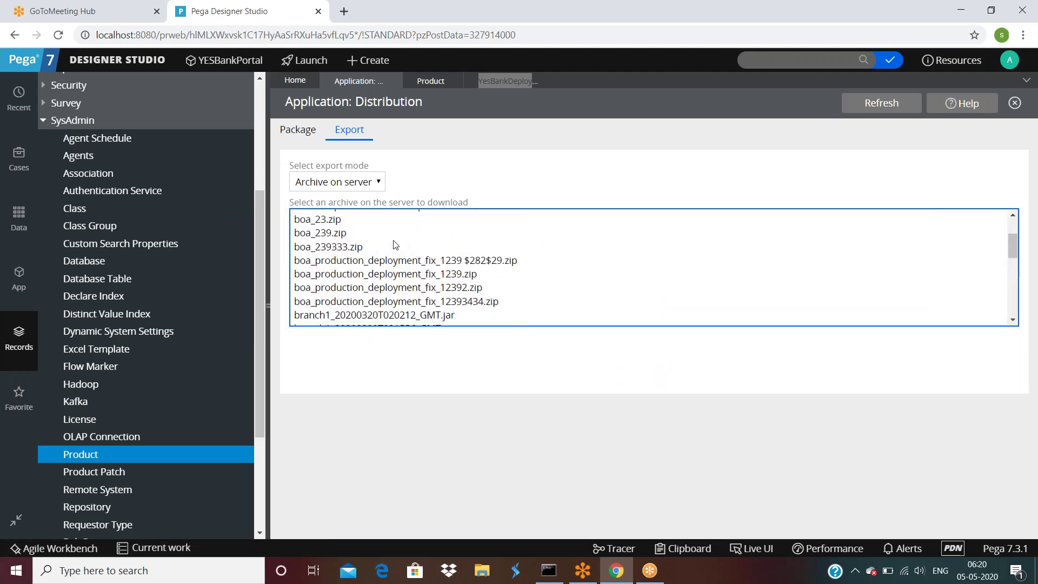
{"action": "scroll", "coordinate": [377, 243], "scroll_direction": "up", "scroll_amount": 2}
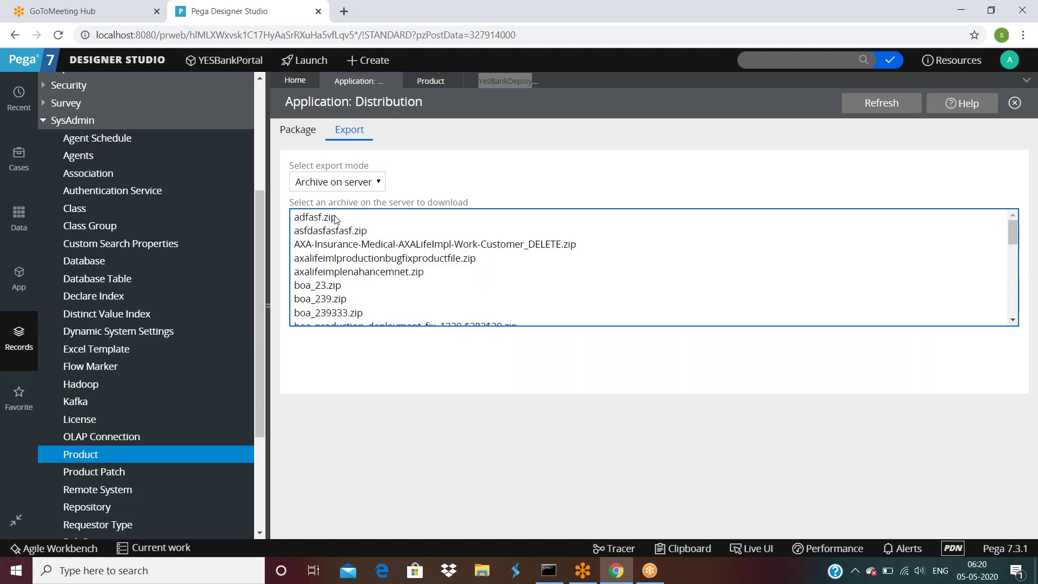
{"action": "left_click", "coordinate": [336, 231]}
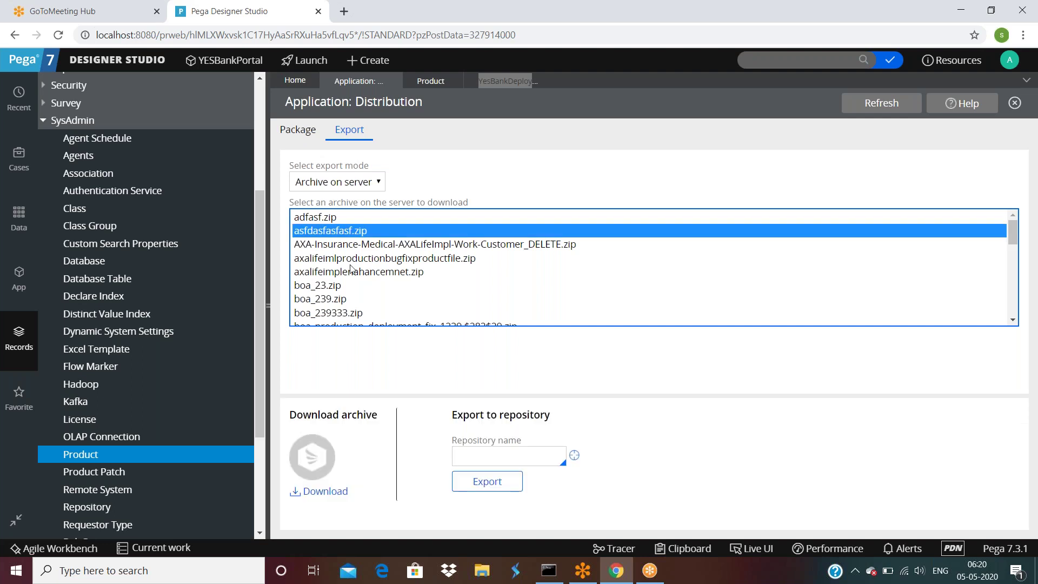
{"action": "scroll", "coordinate": [352, 268], "scroll_direction": "down", "scroll_amount": 2}
{"action": "scroll", "coordinate": [349, 266], "scroll_direction": "down", "scroll_amount": 3}
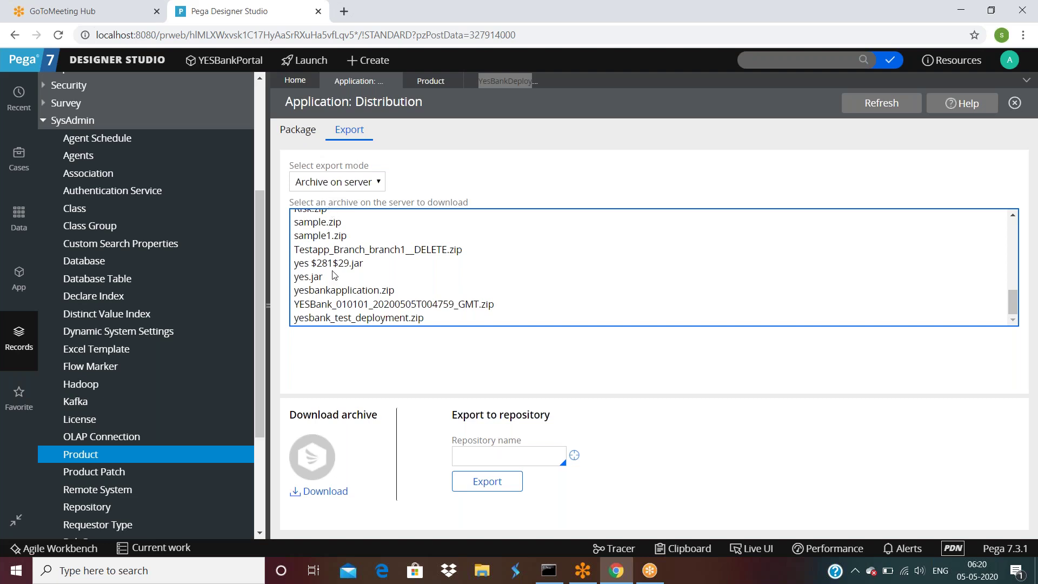
{"action": "scroll", "coordinate": [342, 324], "scroll_direction": "up", "scroll_amount": 1}
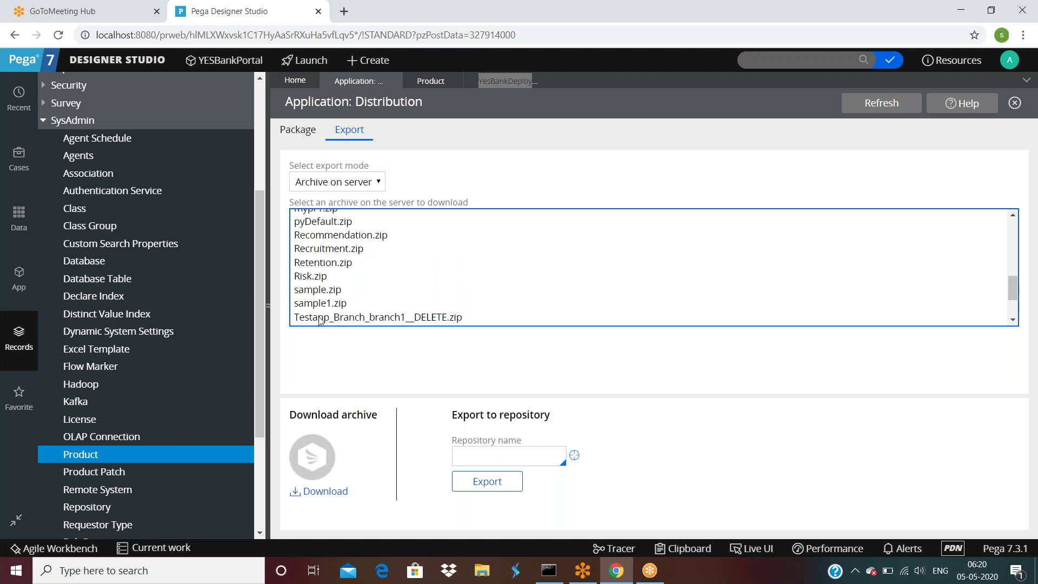
{"action": "left_click", "coordinate": [318, 291]}
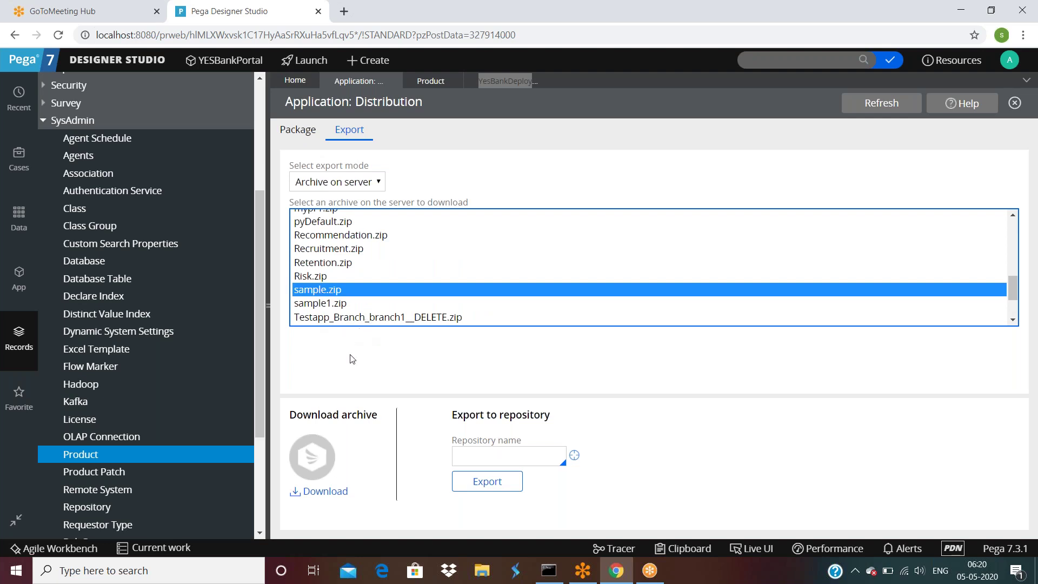
Download sample.zip and bring up the Package tab's application packaging wizard.
{"action": "left_click", "coordinate": [340, 491]}
{"action": "left_click", "coordinate": [352, 344]}
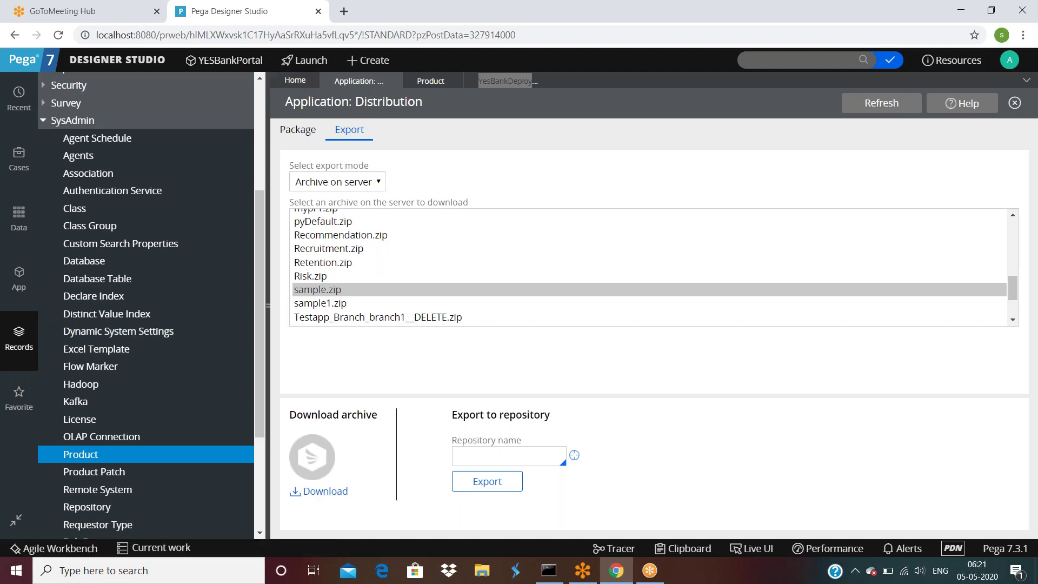
{"action": "left_click", "coordinate": [299, 132]}
{"action": "left_click", "coordinate": [301, 135]}
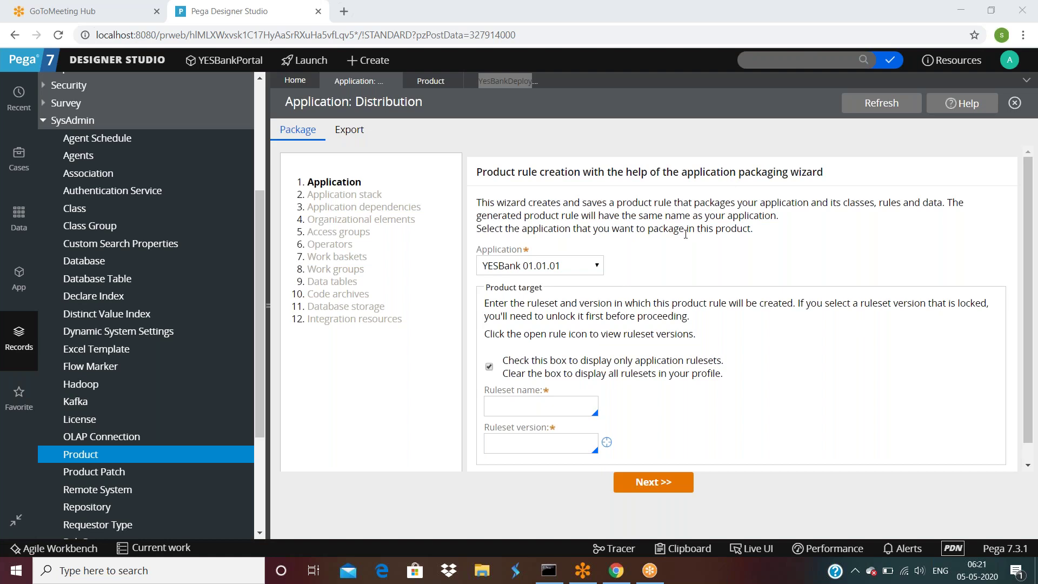
Open the packaging wizard and keep YESBank 01.01.01 as the application to package.
{"action": "left_click", "coordinate": [431, 82]}
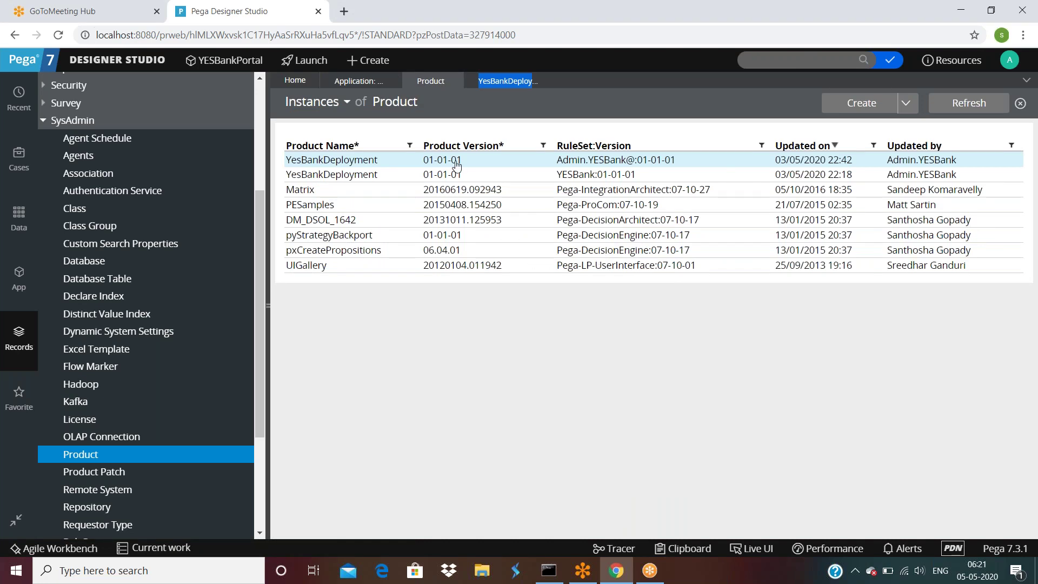
{"action": "left_click", "coordinate": [351, 84]}
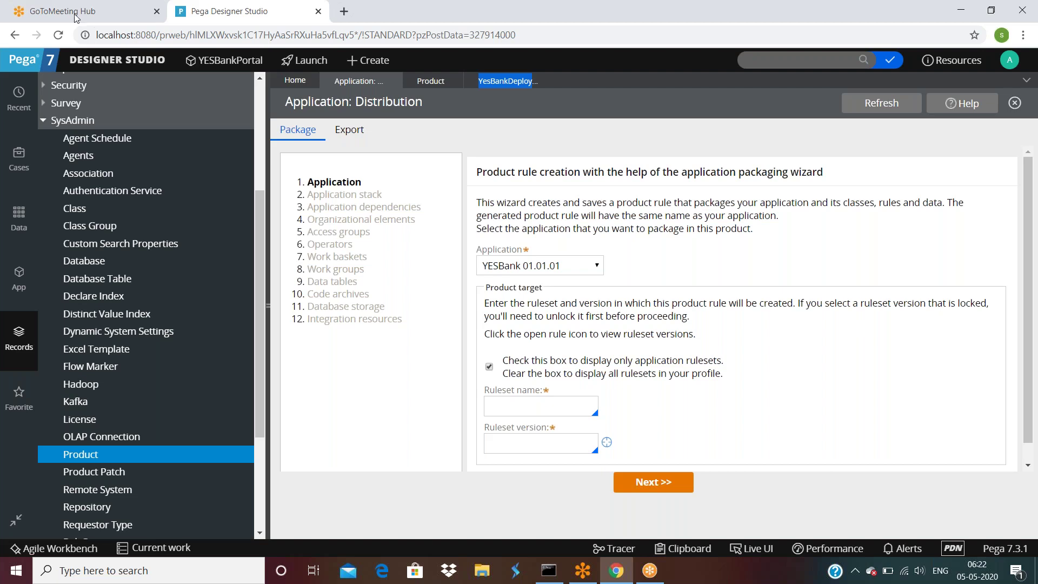
{"action": "left_click", "coordinate": [499, 414]}
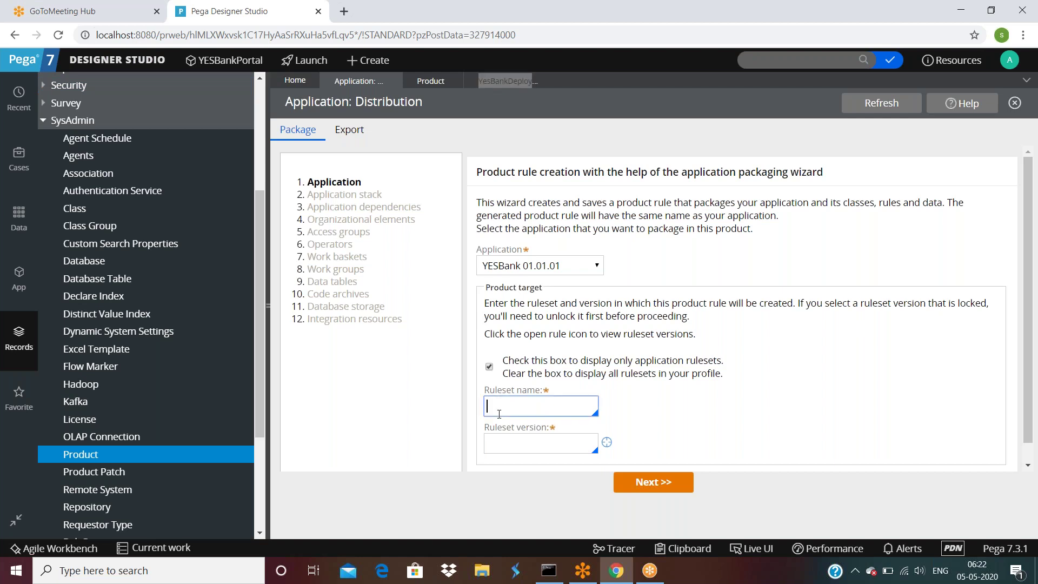
{"action": "left_click", "coordinate": [512, 446]}
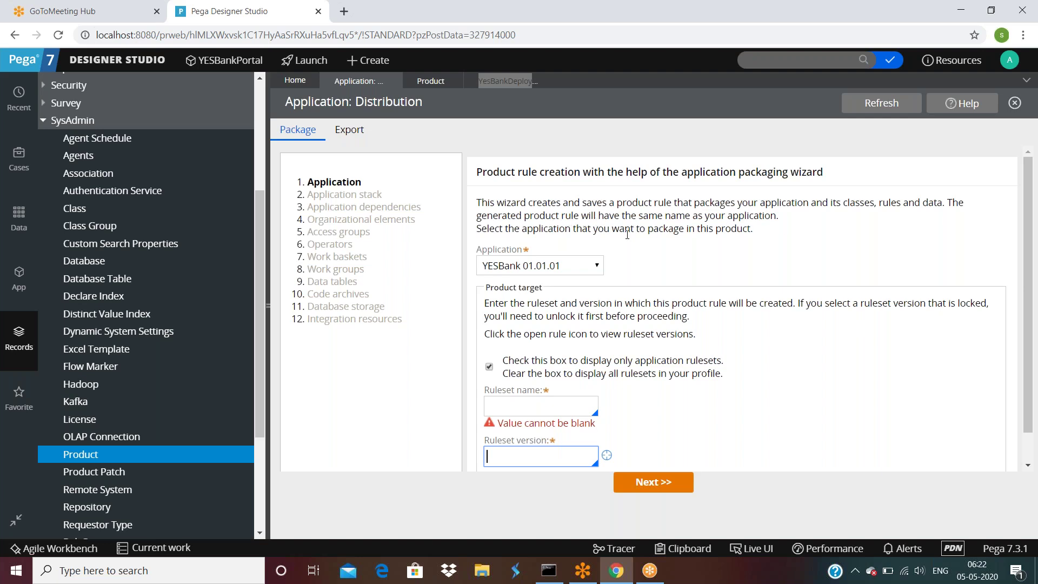
{"action": "left_click", "coordinate": [588, 271]}
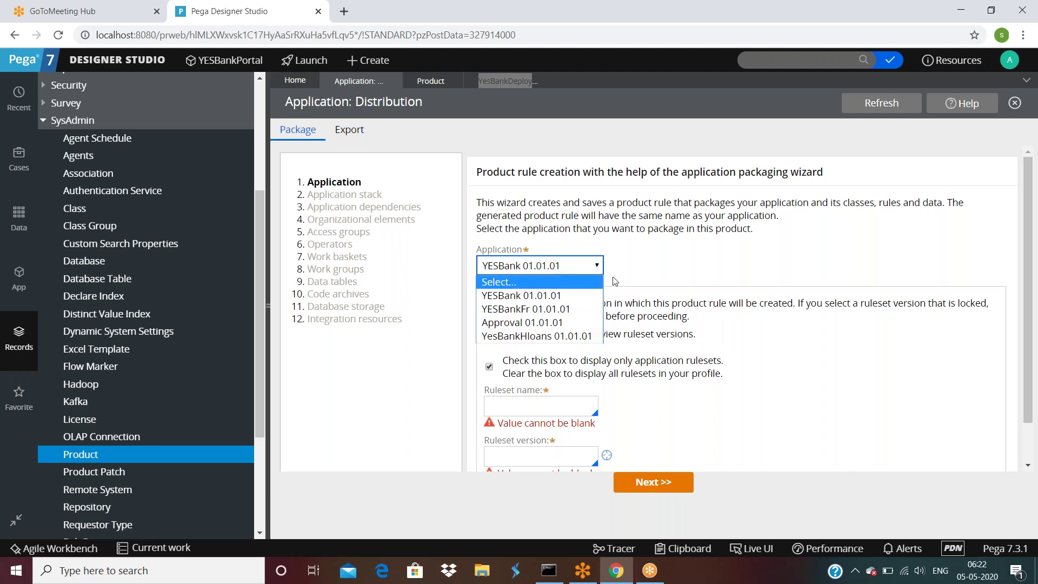
{"action": "left_click", "coordinate": [636, 254]}
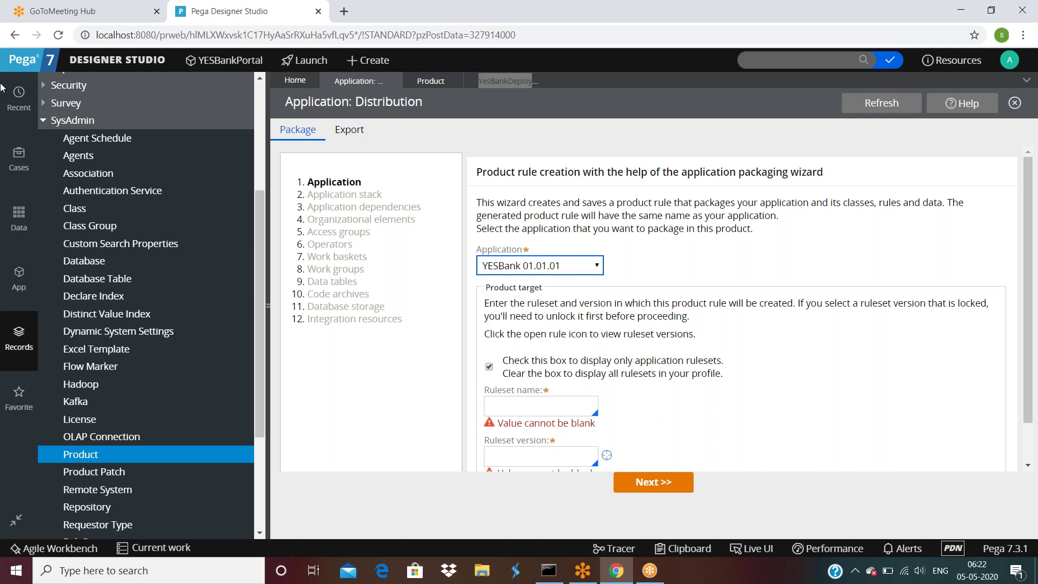
Collapse the explorer panel to widen the wizard and check the YesBankDeploy product tab.
{"action": "left_click", "coordinate": [249, 67]}
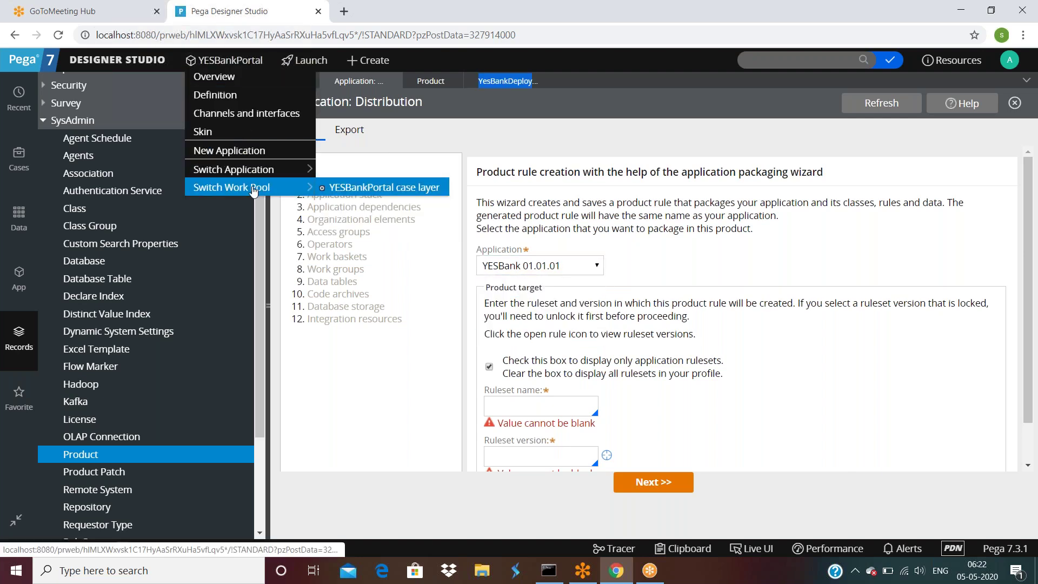
{"action": "mouse_move", "coordinate": [249, 169]}
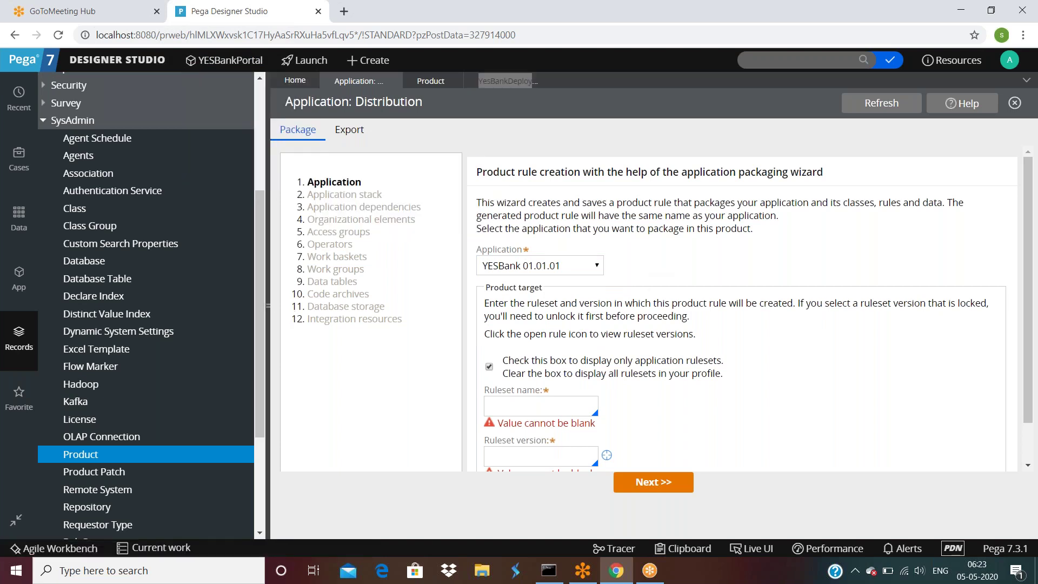
{"action": "left_click", "coordinate": [267, 306]}
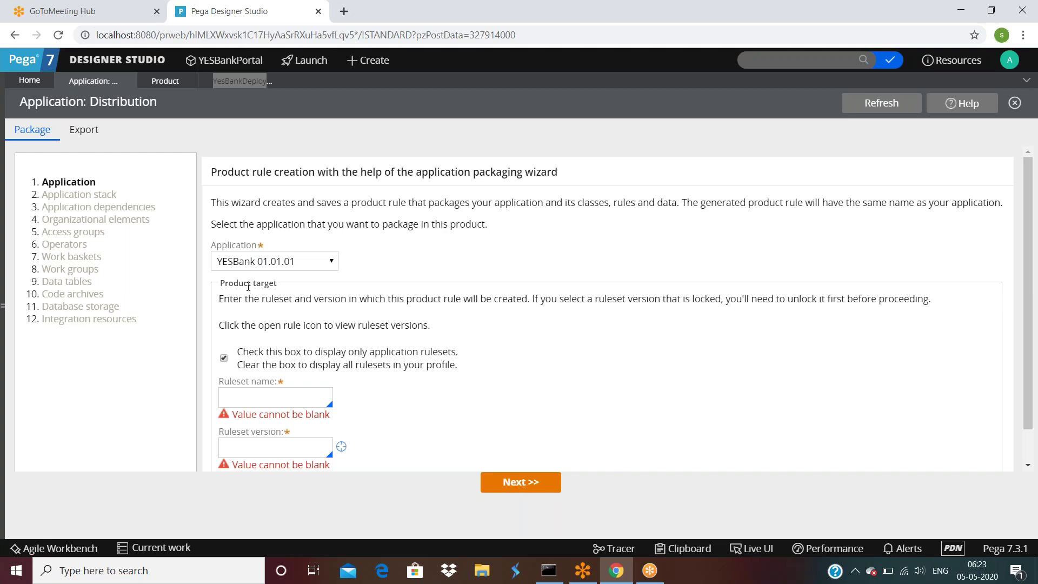
{"action": "left_click", "coordinate": [240, 84]}
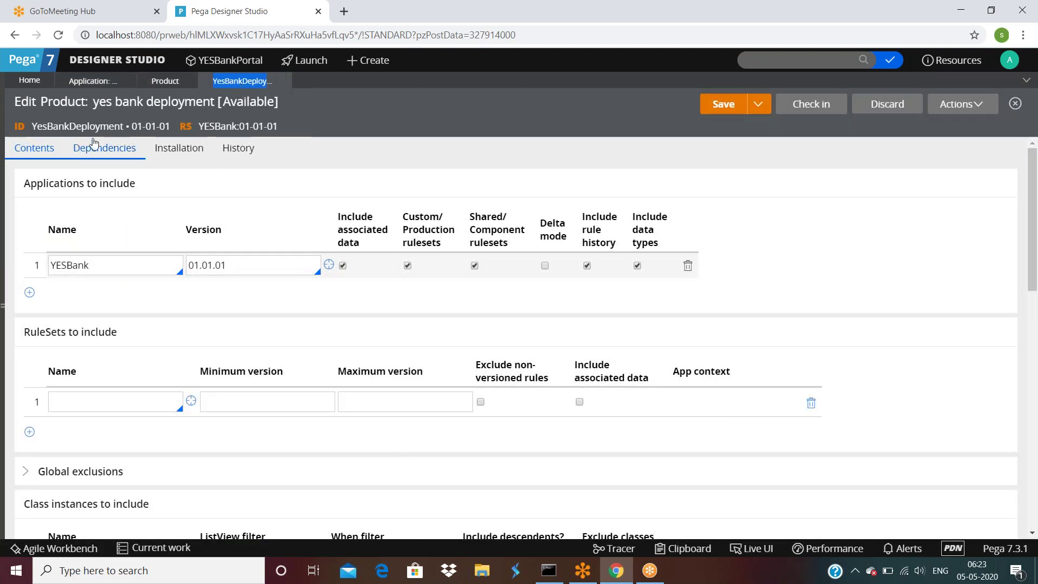
{"action": "left_click", "coordinate": [96, 84]}
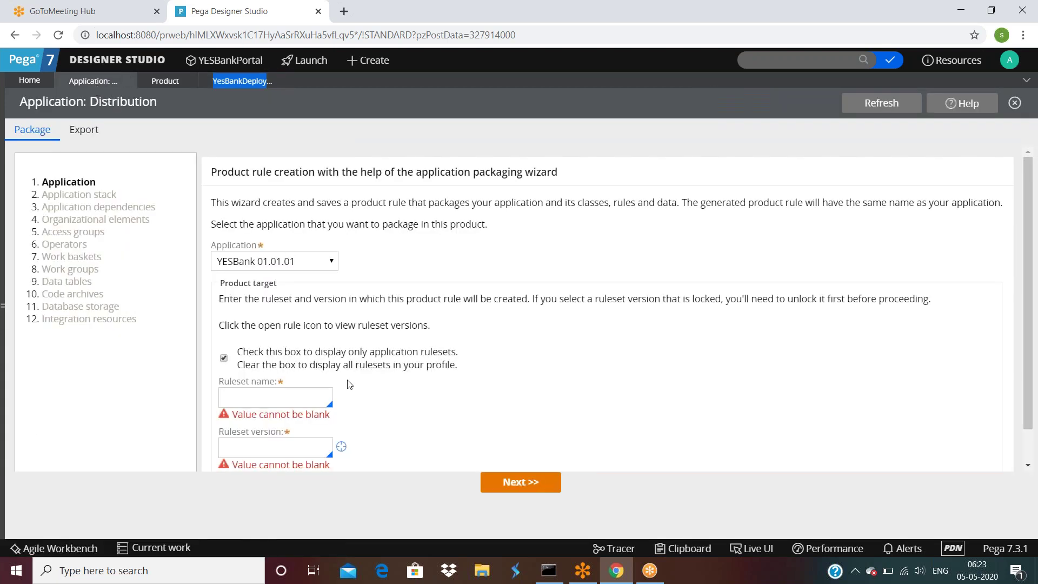
Pick YESBank as the ruleset name and 01-01-02 as the ruleset version.
{"action": "left_click", "coordinate": [291, 404]}
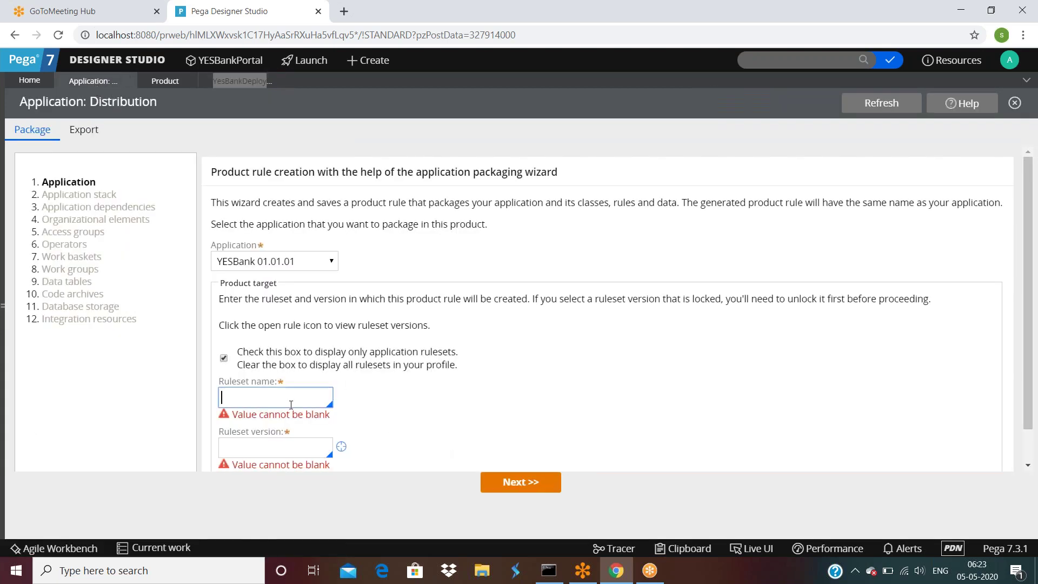
{"action": "left_click", "coordinate": [285, 444]}
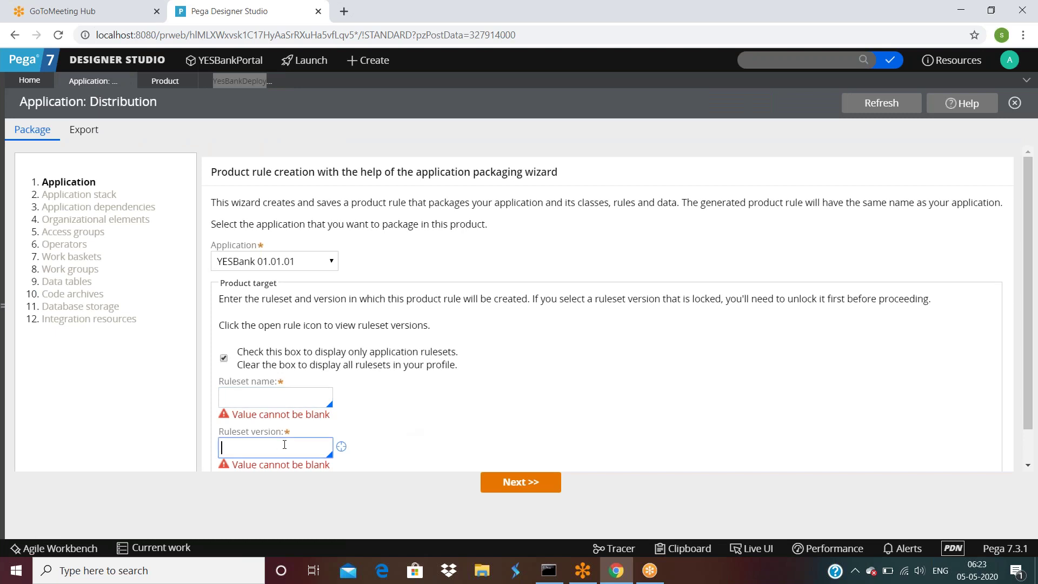
{"action": "left_click", "coordinate": [275, 399]}
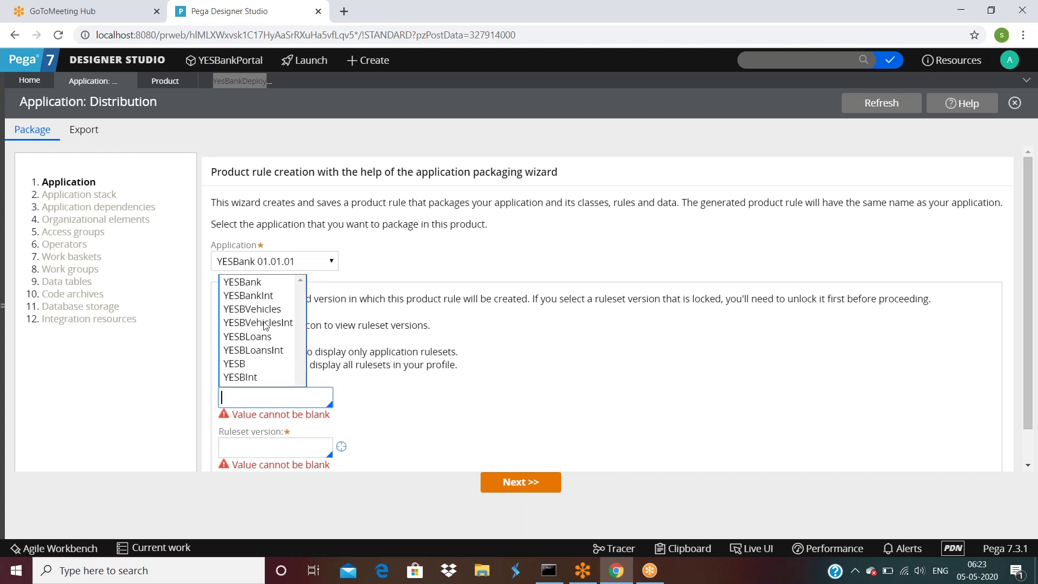
{"action": "left_click", "coordinate": [271, 284]}
{"action": "left_click", "coordinate": [270, 437]}
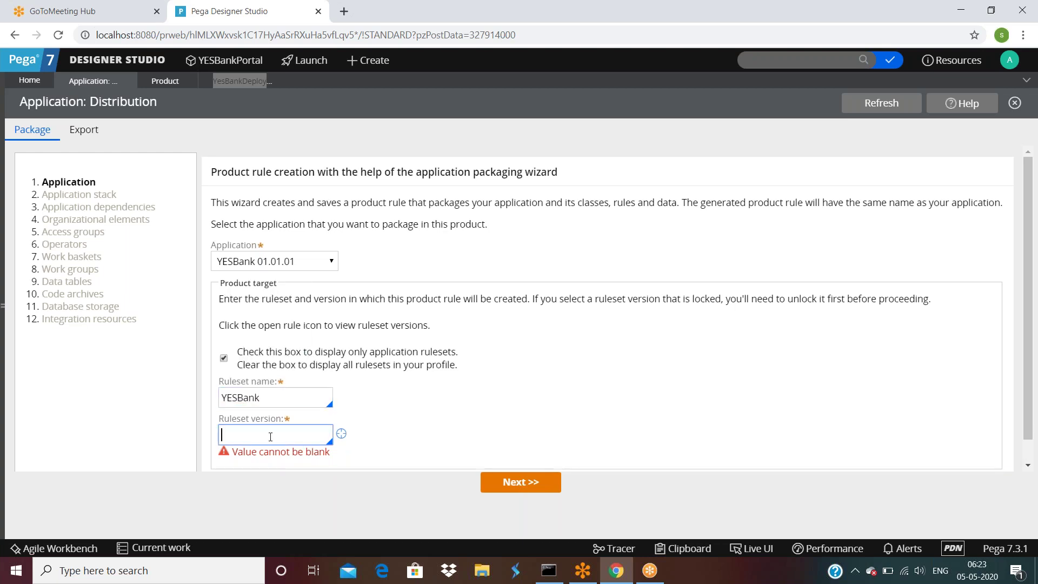
{"action": "left_click", "coordinate": [257, 466]}
{"action": "key", "text": "shift+Tab"}
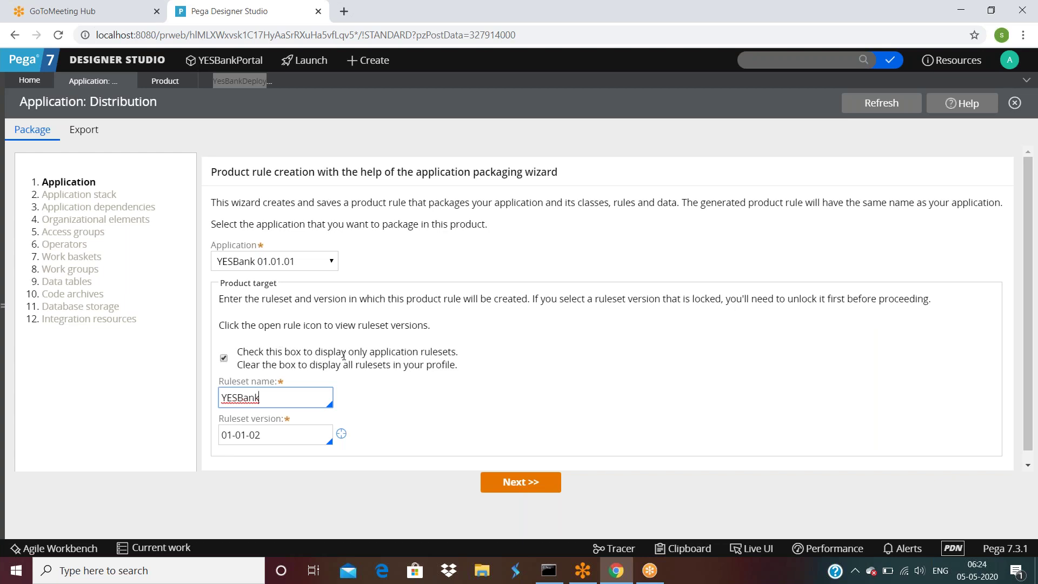
Uncheck the application-rulesets-only box, keep YESBank, and continue to Application stack.
{"action": "double_click", "coordinate": [422, 355]}
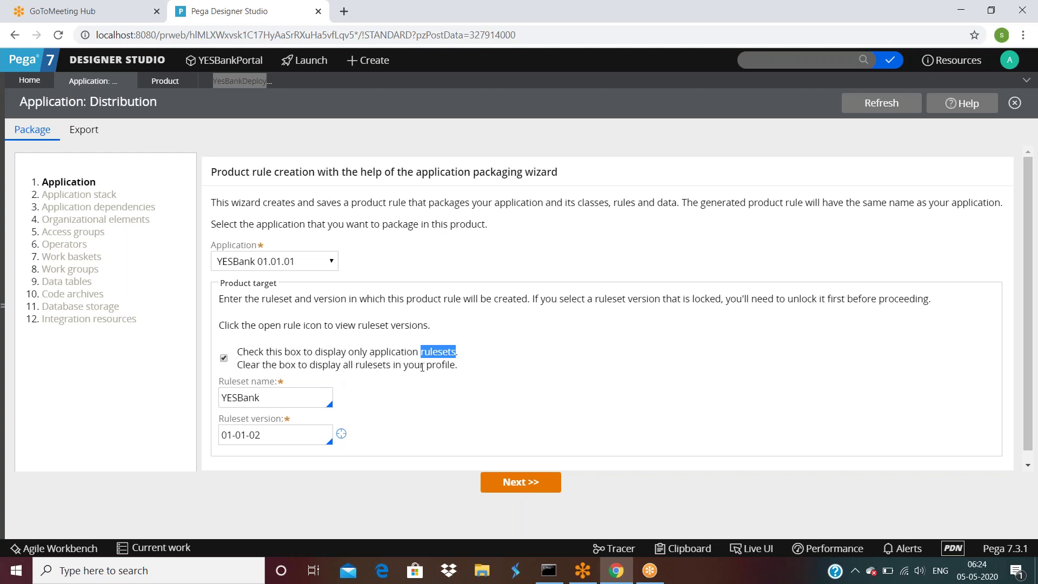
{"action": "left_click", "coordinate": [225, 359]}
{"action": "left_click", "coordinate": [288, 401]}
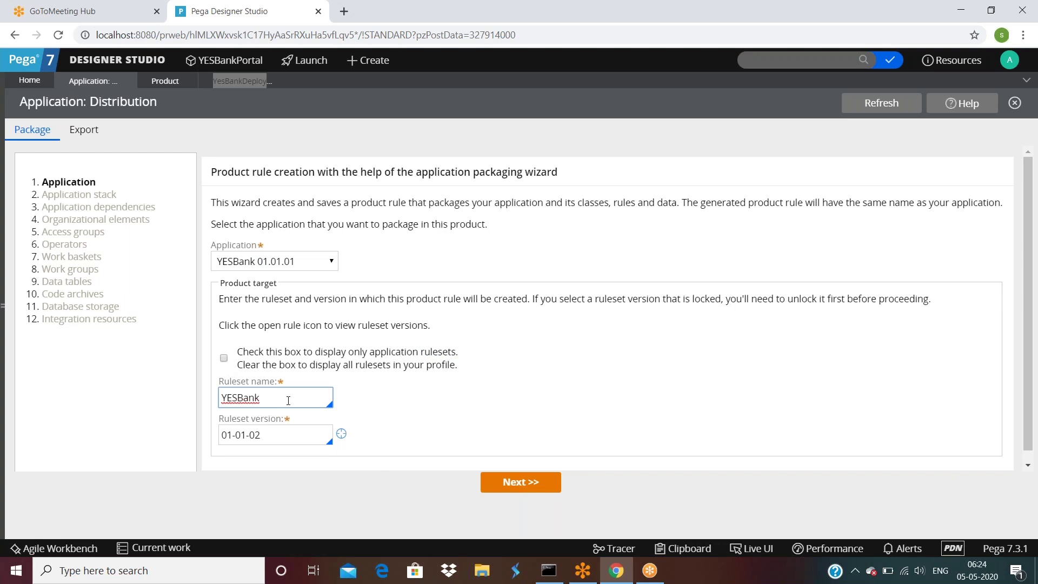
{"action": "scroll", "coordinate": [288, 320], "scroll_direction": "down", "scroll_amount": 3}
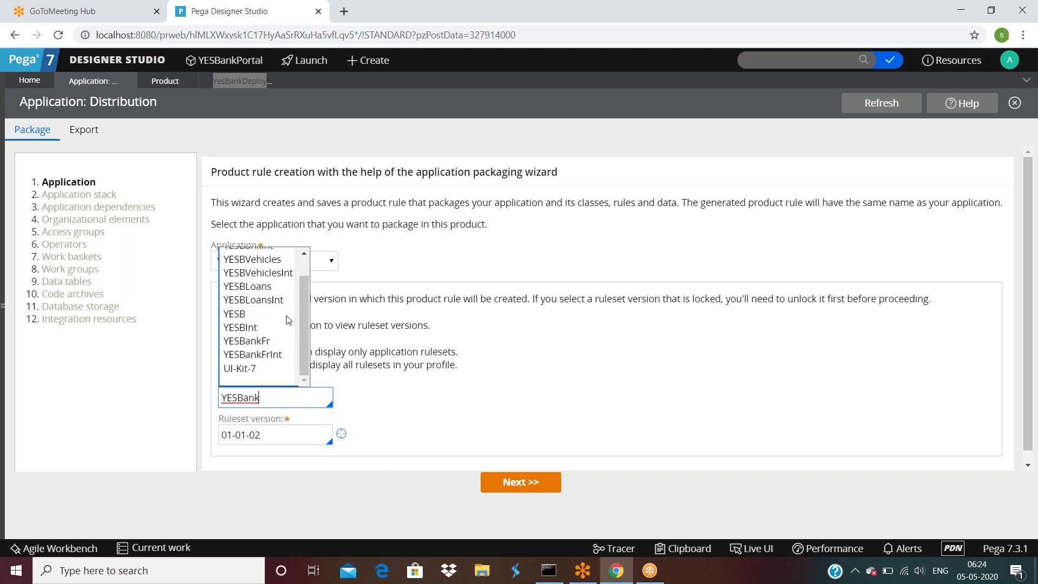
{"action": "key", "text": "Down"}
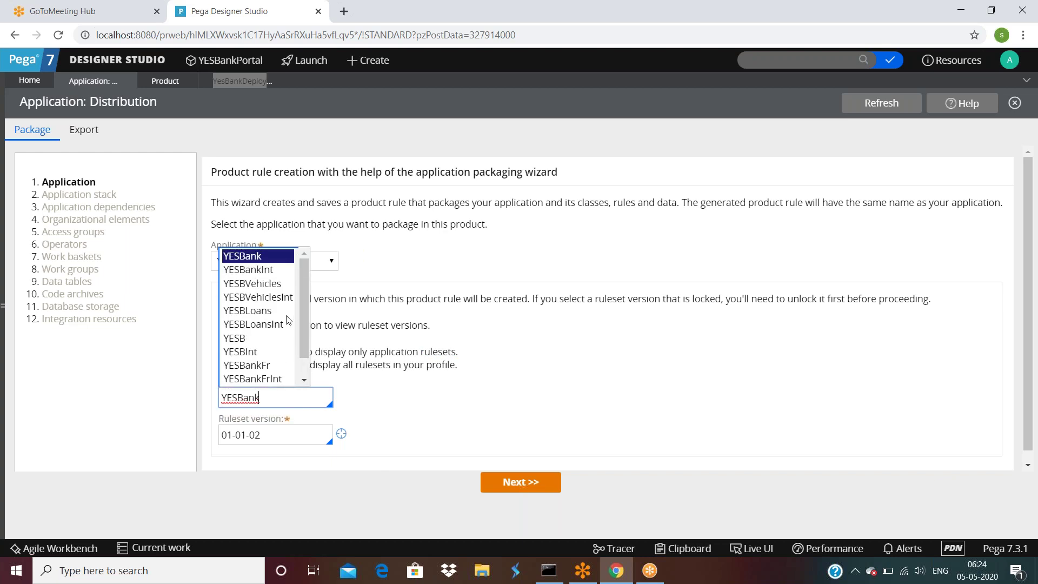
{"action": "left_click", "coordinate": [493, 369]}
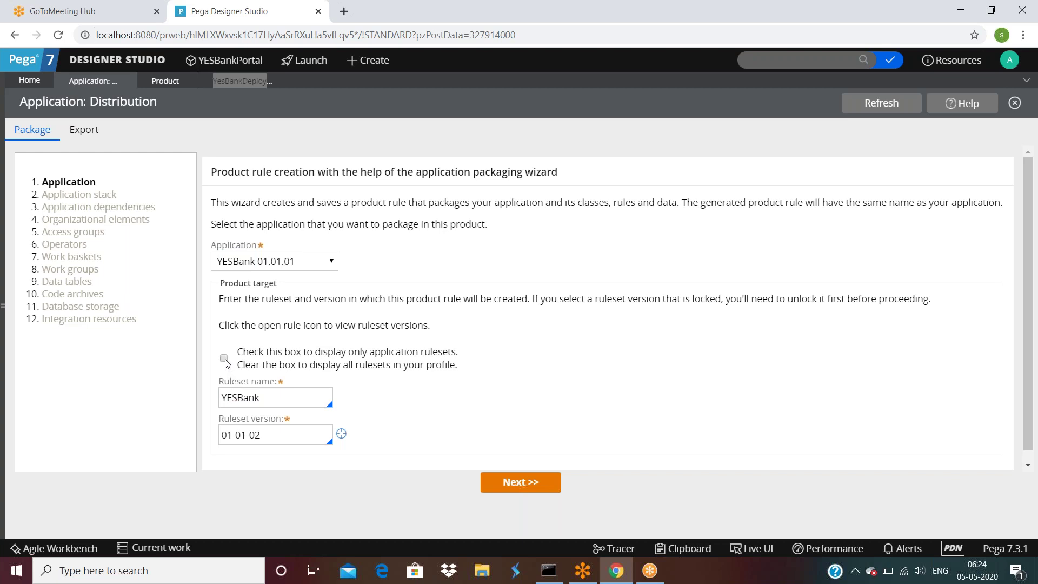
{"action": "left_click", "coordinate": [527, 483]}
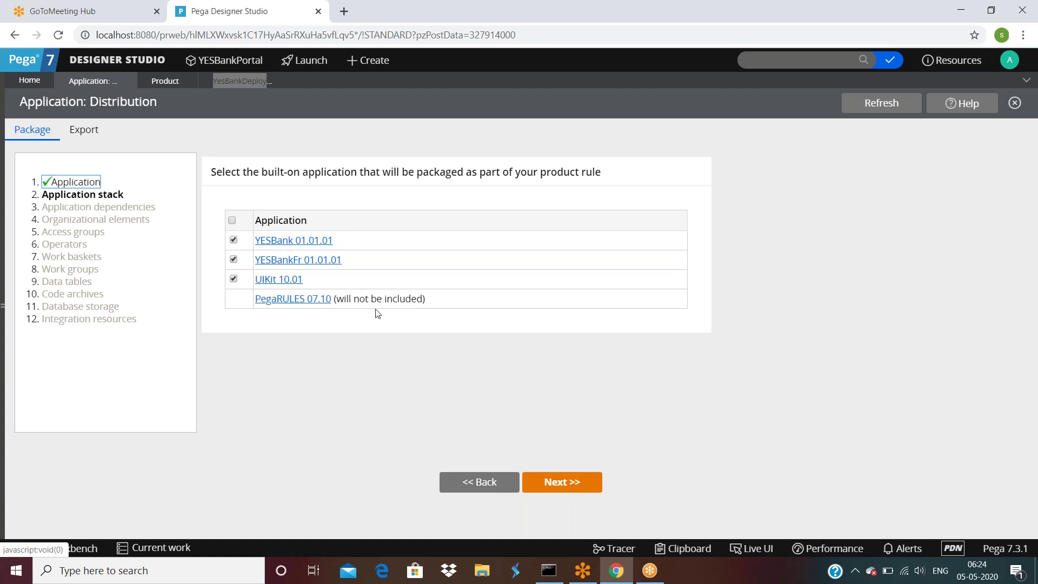
Uncheck UIKit 10.01 in the application stack table, then go on to Application dependencies.
{"action": "left_click", "coordinate": [234, 278]}
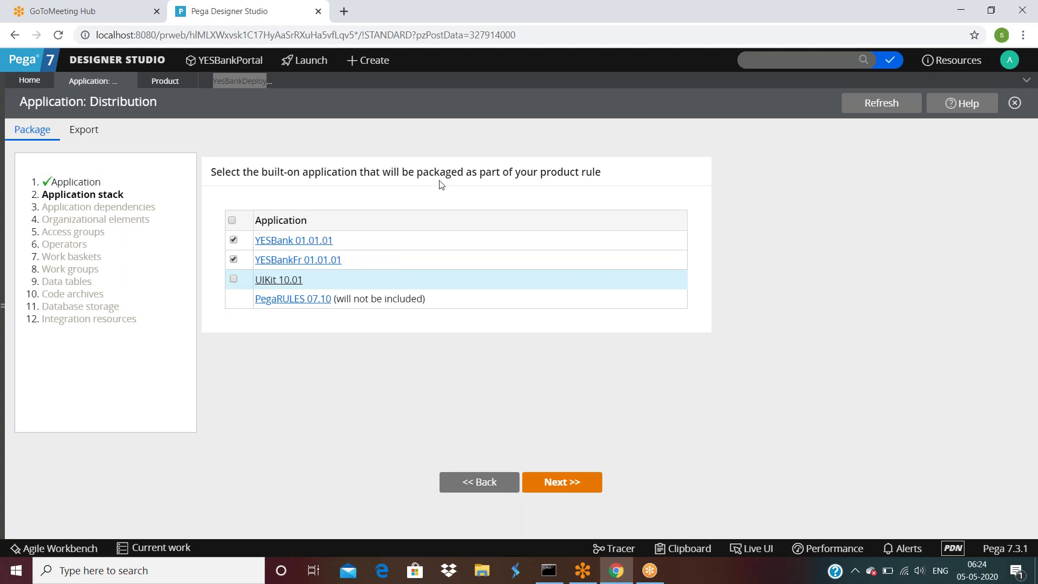
{"action": "left_click", "coordinate": [565, 486]}
{"action": "left_click", "coordinate": [480, 482]}
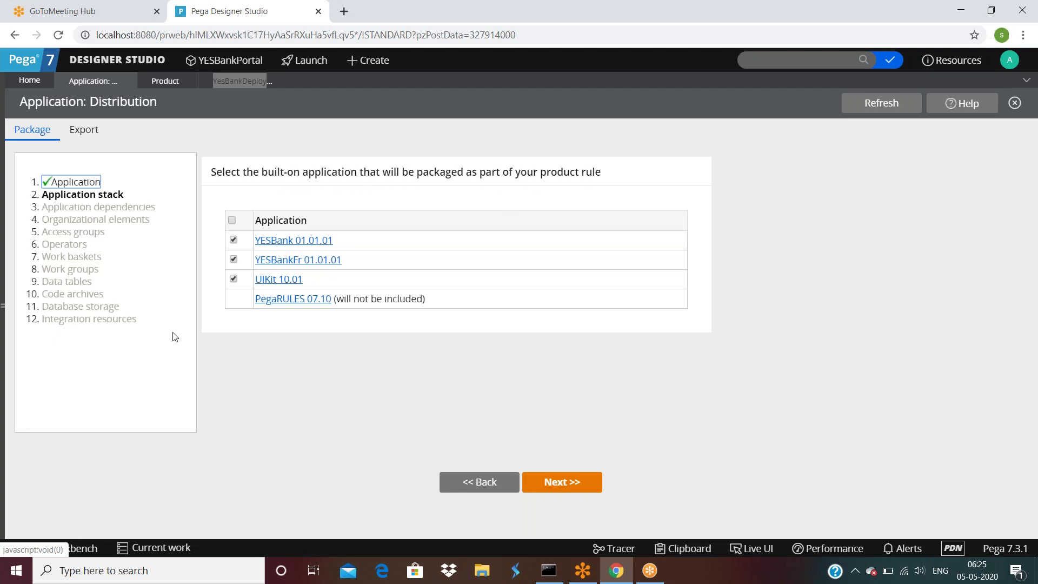
{"action": "left_click", "coordinate": [234, 278]}
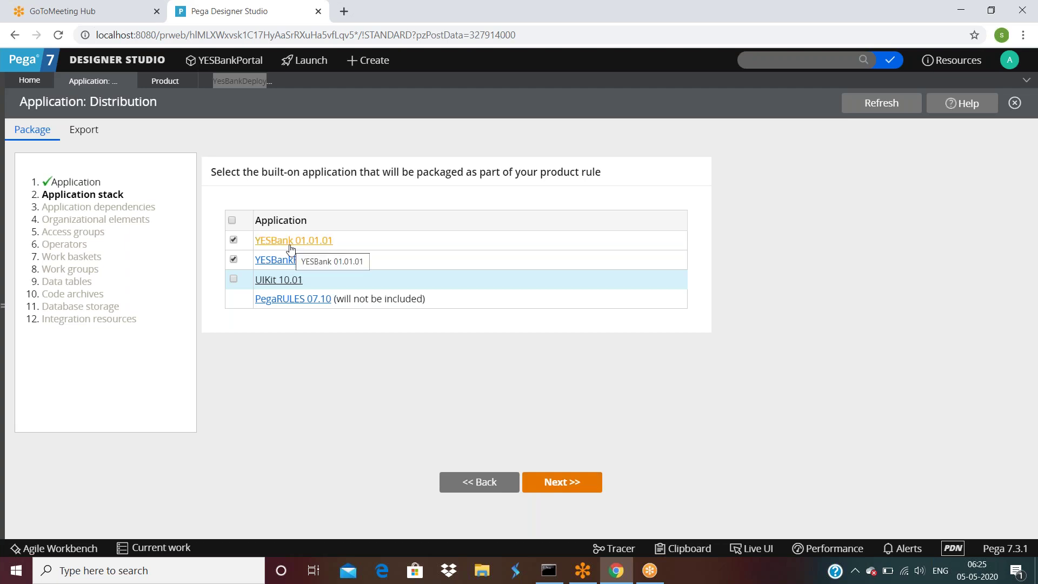
{"action": "left_click", "coordinate": [559, 482]}
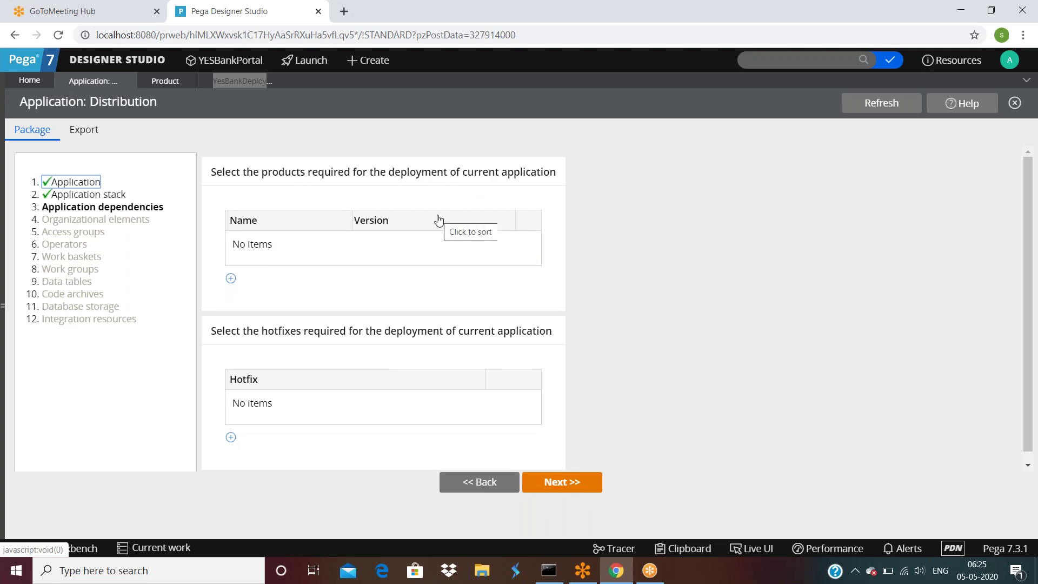
Leave the products and hotfixes tables empty and continue to Organizational elements.
{"action": "left_click", "coordinate": [229, 277]}
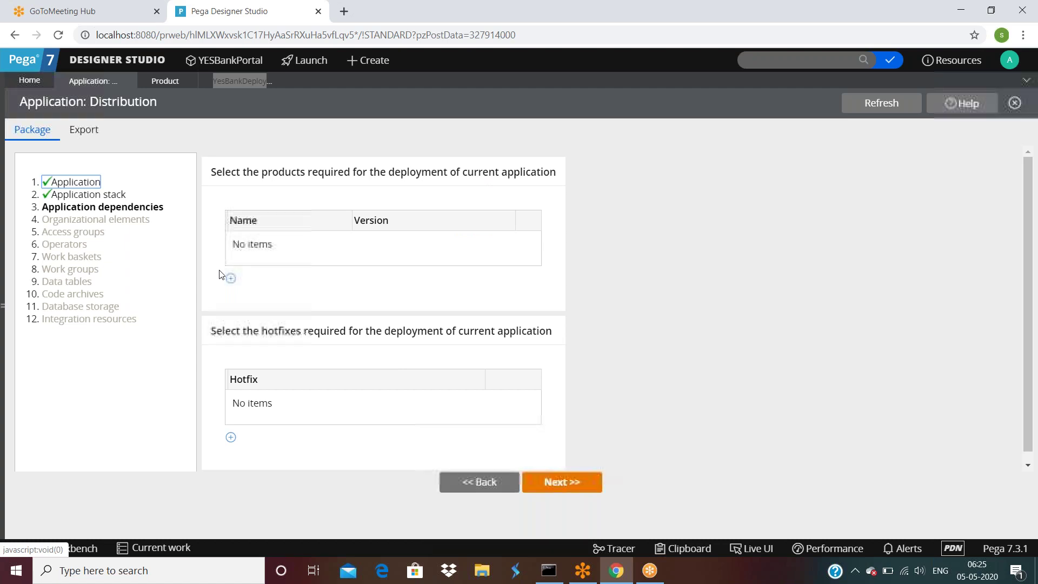
{"action": "left_click_drag", "start_coordinate": [290, 333], "coordinate": [336, 346]}
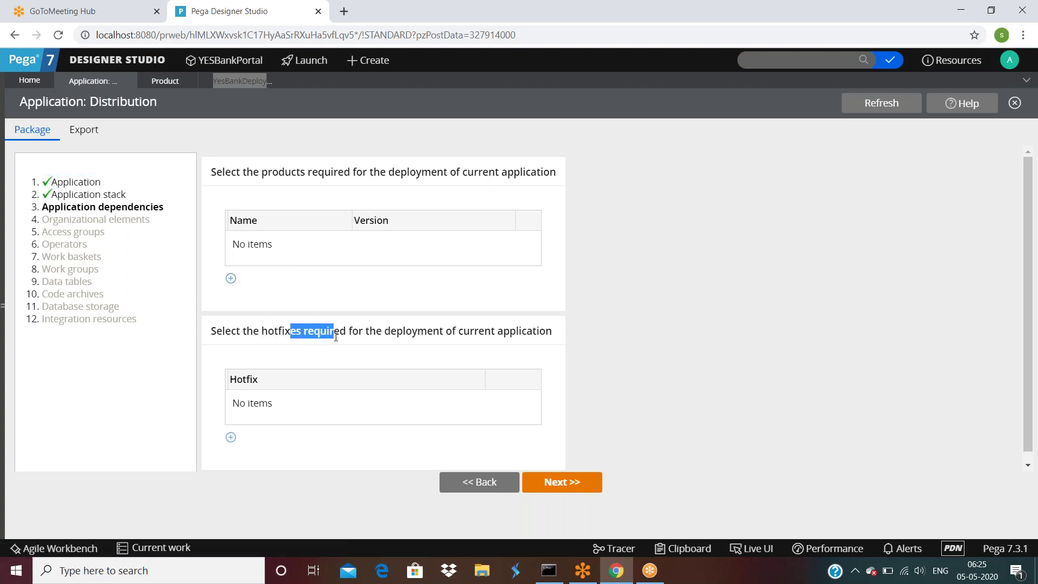
{"action": "left_click", "coordinate": [332, 355]}
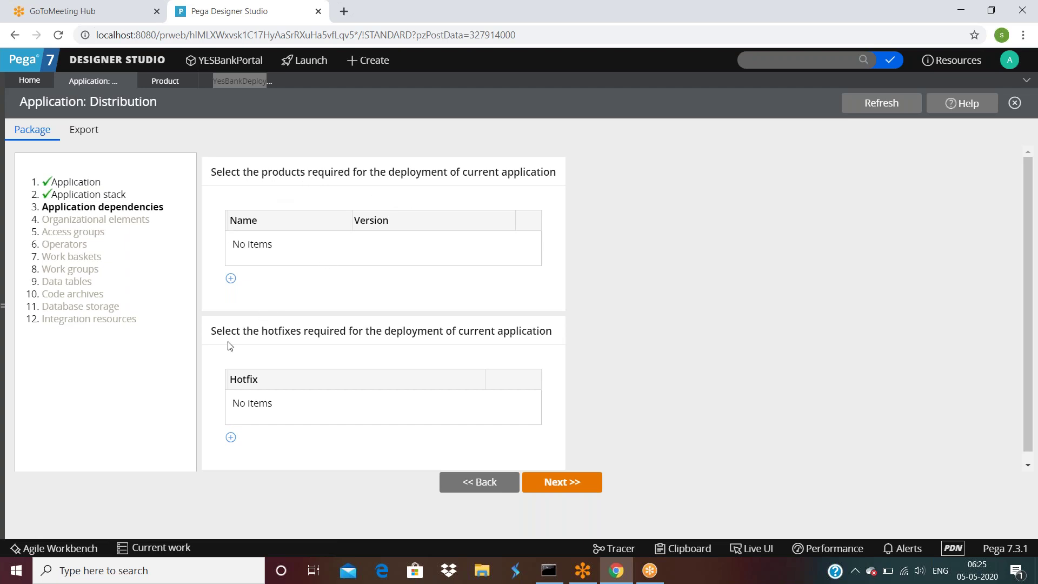
{"action": "left_click", "coordinate": [549, 485]}
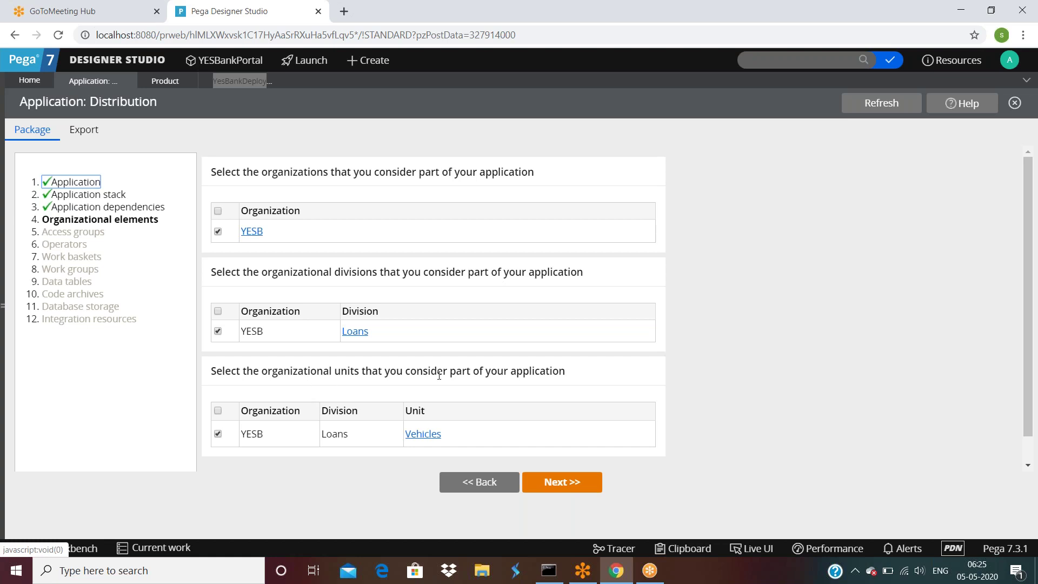
Step through Access groups, Operators, Work baskets, Work groups, Data tables and Code archives to Database storage.
{"action": "scroll", "coordinate": [454, 445], "scroll_direction": "down", "scroll_amount": 1}
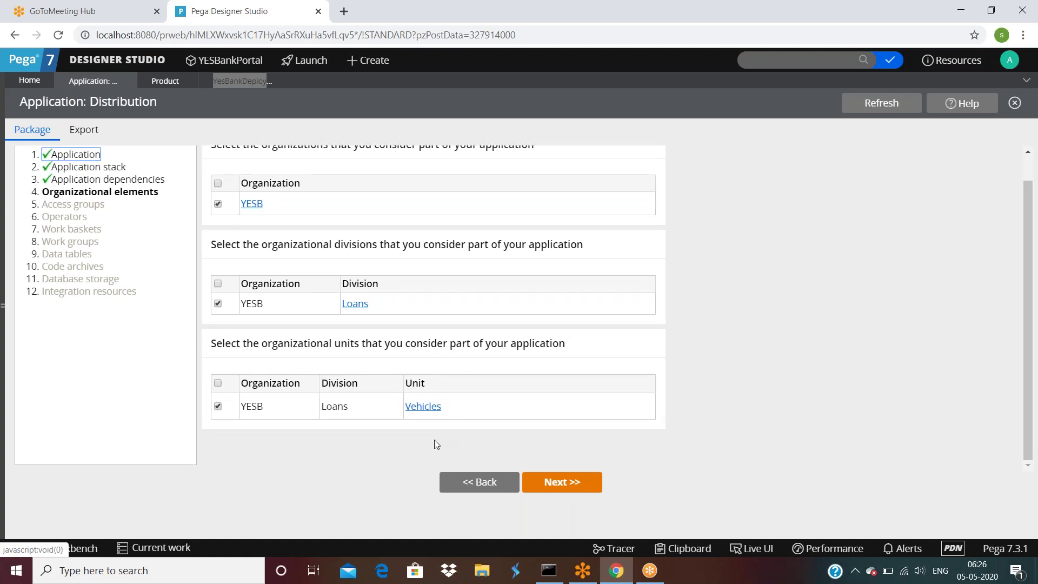
{"action": "left_click", "coordinate": [532, 481]}
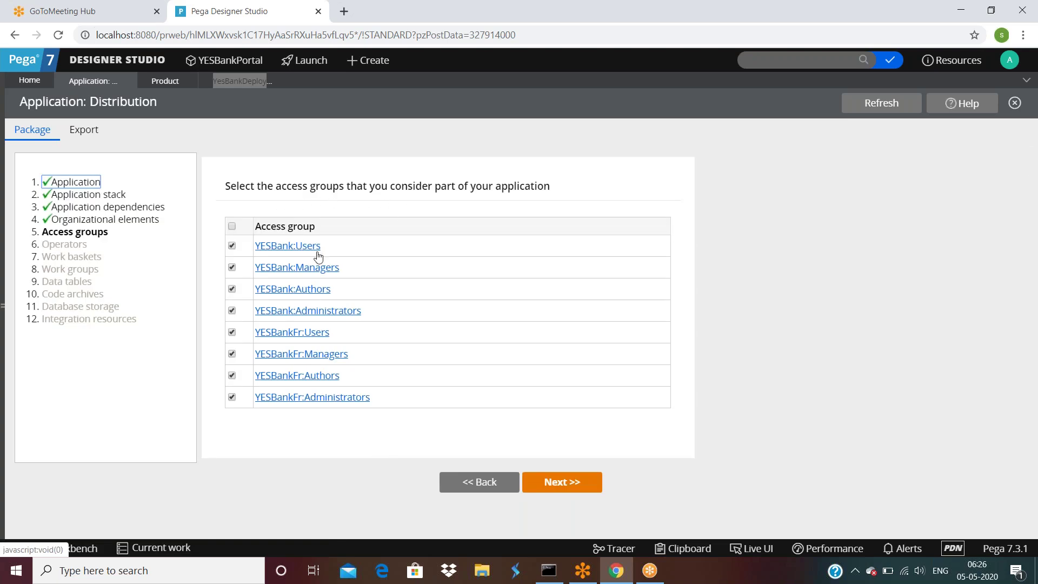
{"action": "left_click", "coordinate": [552, 483]}
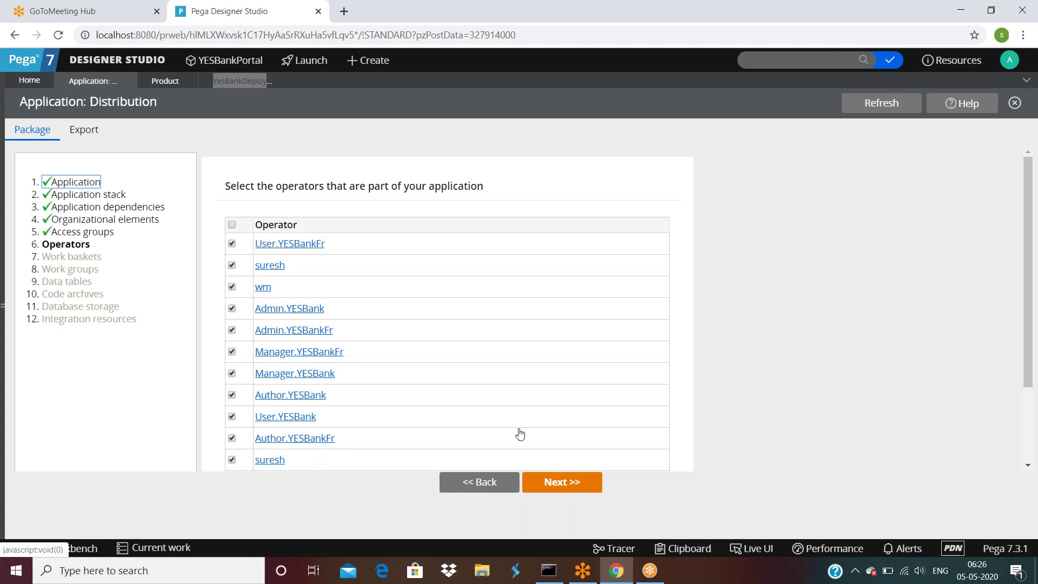
{"action": "left_click", "coordinate": [551, 481]}
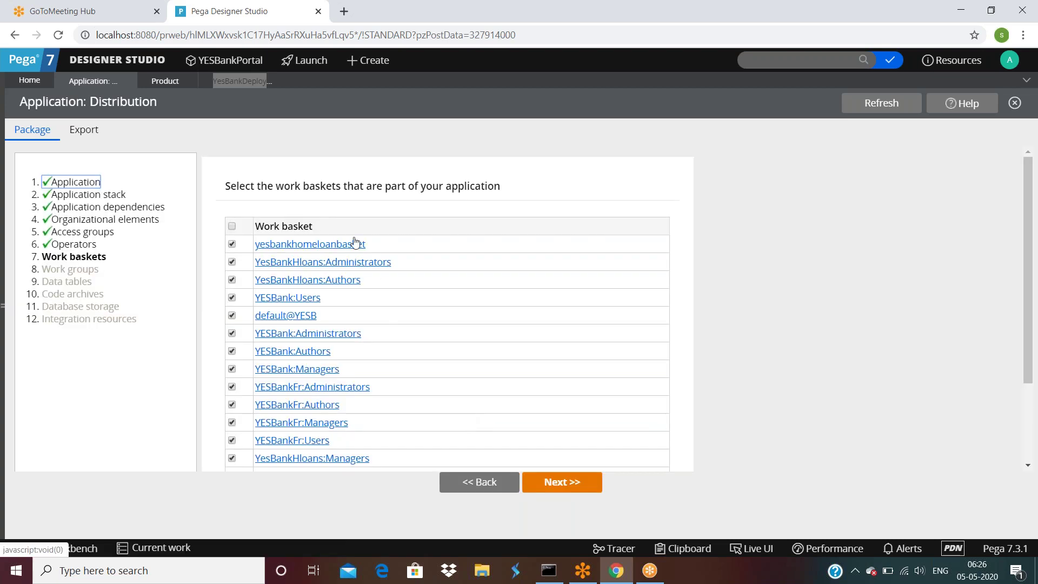
{"action": "left_click", "coordinate": [586, 490]}
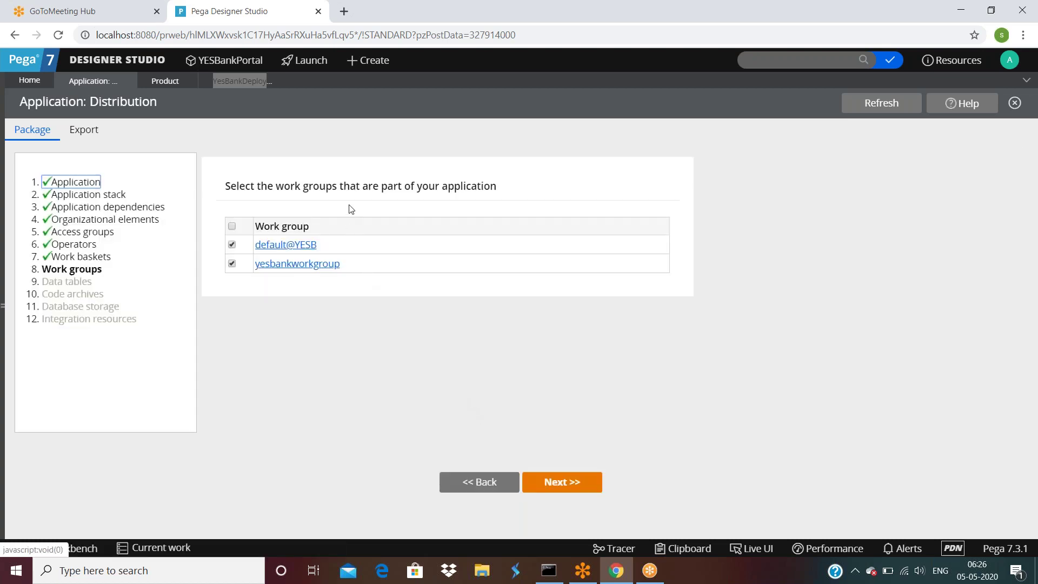
{"action": "left_click", "coordinate": [550, 482]}
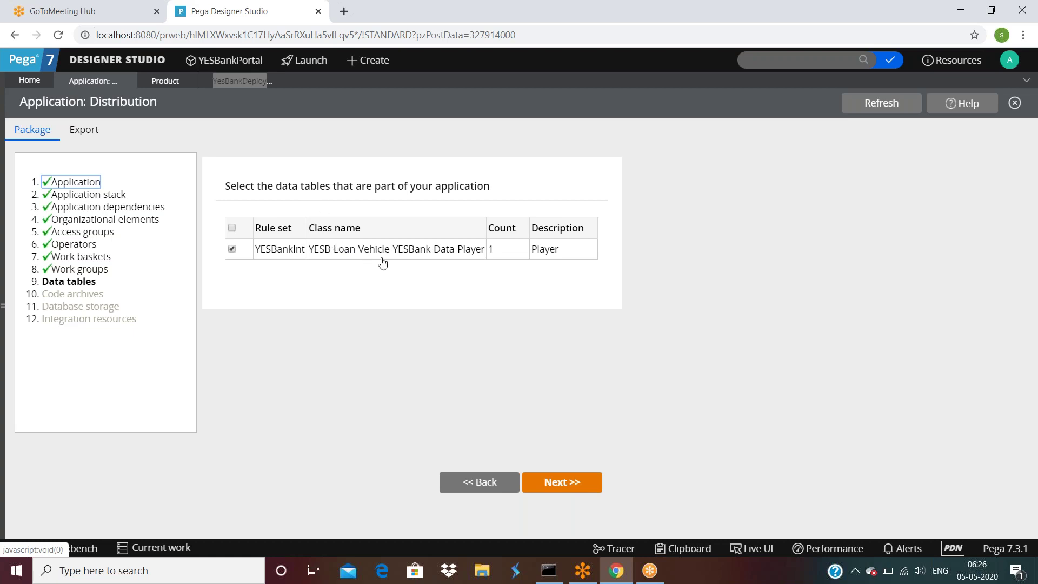
{"action": "left_click", "coordinate": [567, 489]}
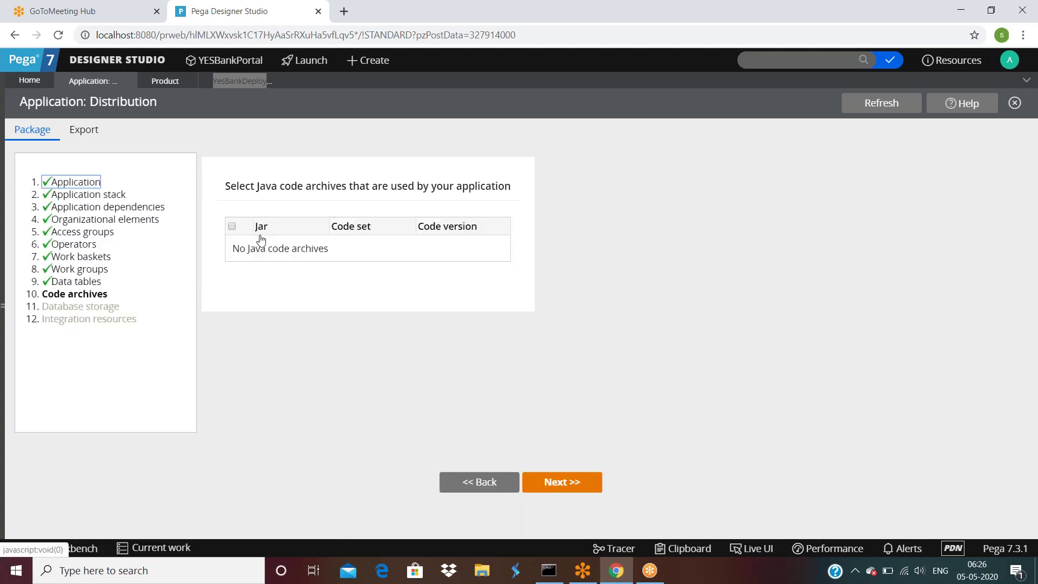
{"action": "left_click", "coordinate": [560, 490]}
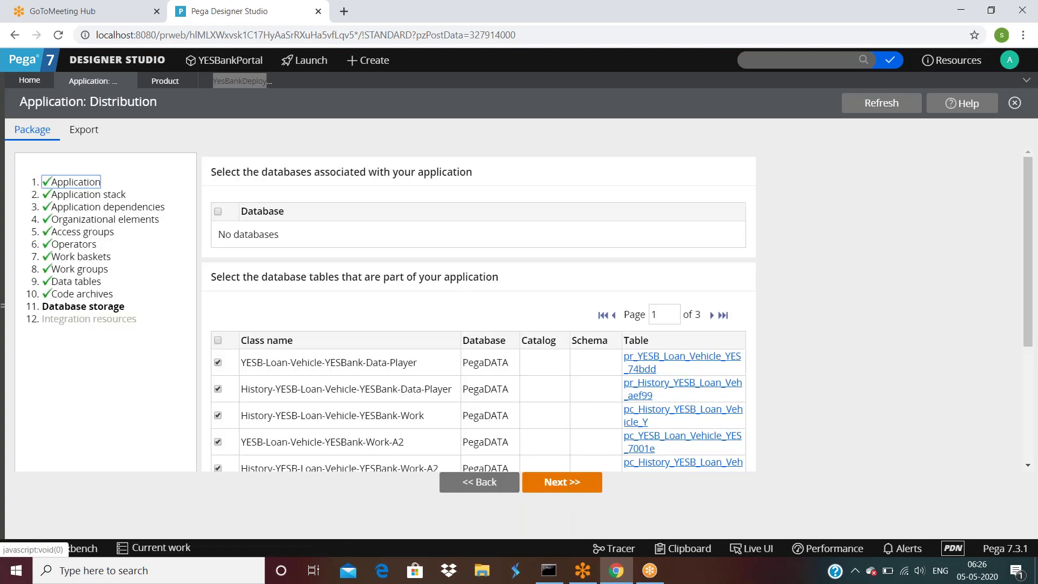
Page through all three pages of Database storage tables.
{"action": "scroll", "coordinate": [384, 340], "scroll_direction": "down", "scroll_amount": 5}
{"action": "scroll", "coordinate": [384, 340], "scroll_direction": "up", "scroll_amount": 3}
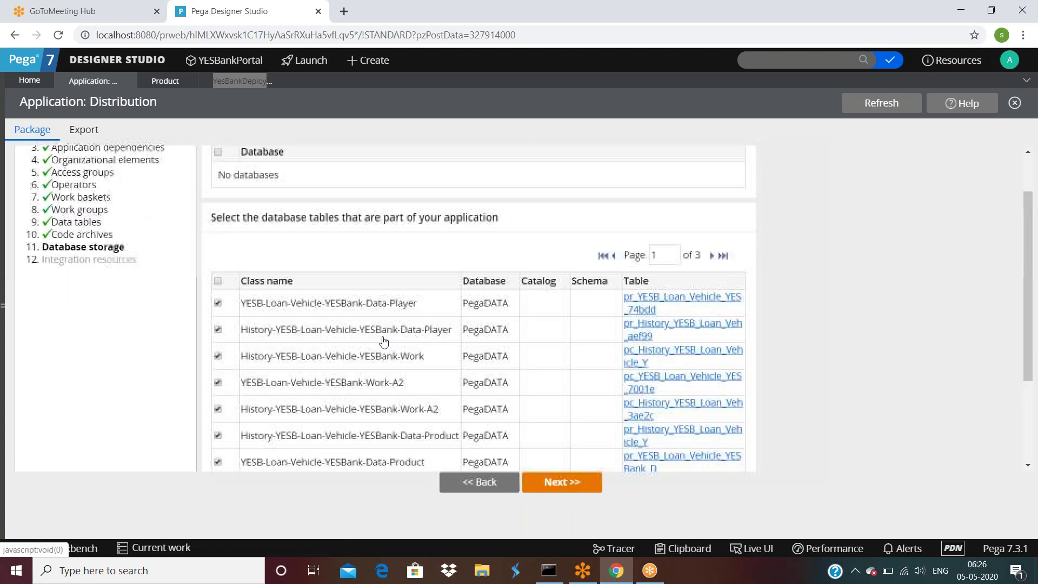
{"action": "scroll", "coordinate": [382, 348], "scroll_direction": "down", "scroll_amount": 3}
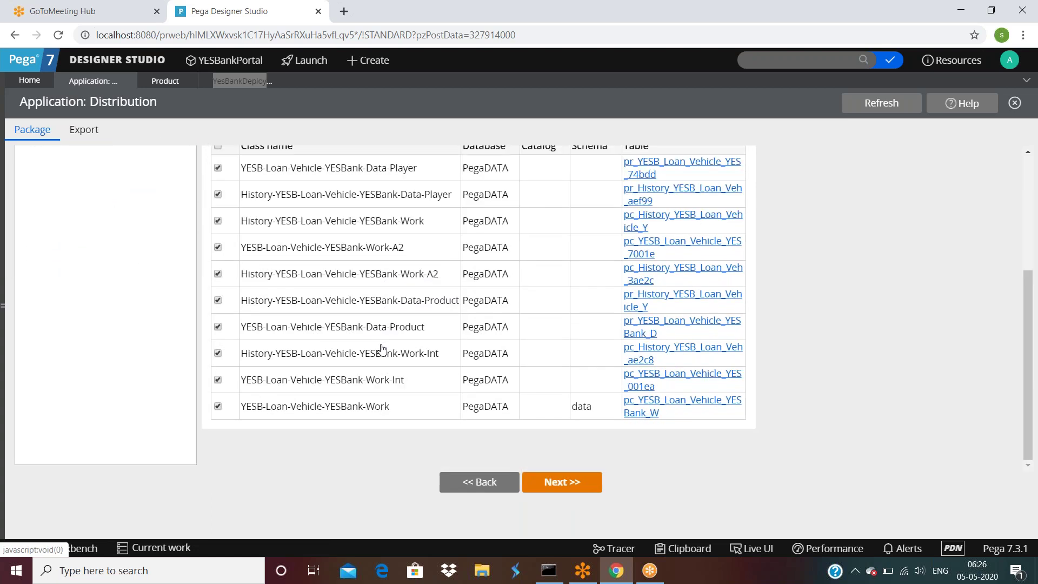
{"action": "scroll", "coordinate": [382, 352], "scroll_direction": "up", "scroll_amount": 5}
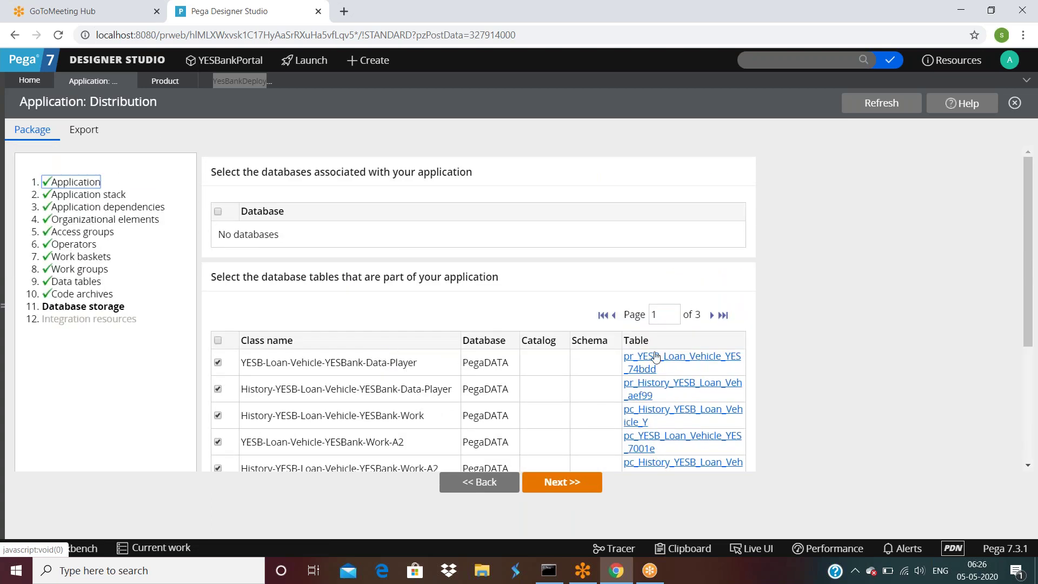
{"action": "left_click", "coordinate": [713, 316]}
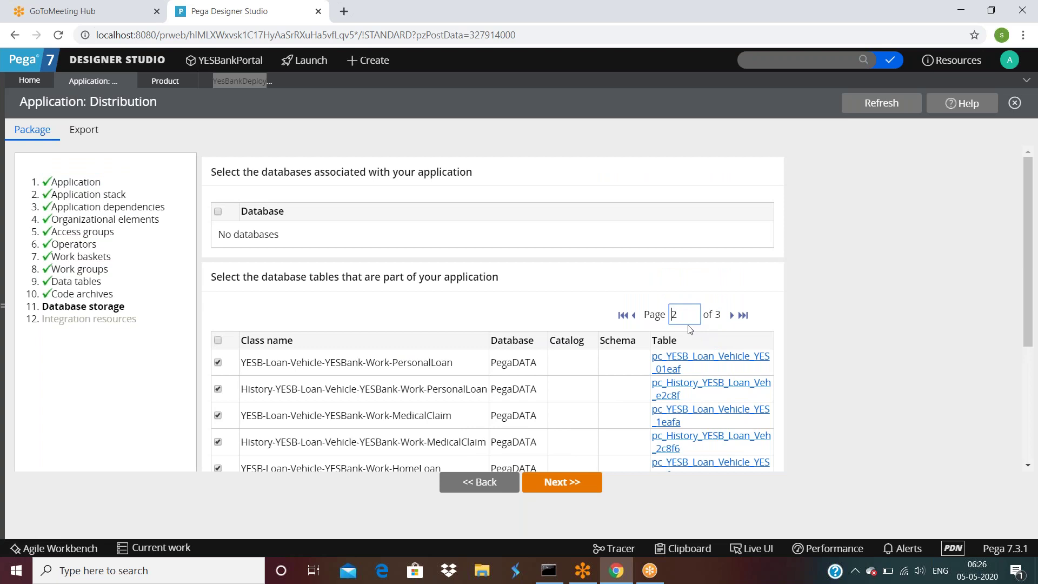
{"action": "left_click", "coordinate": [733, 316]}
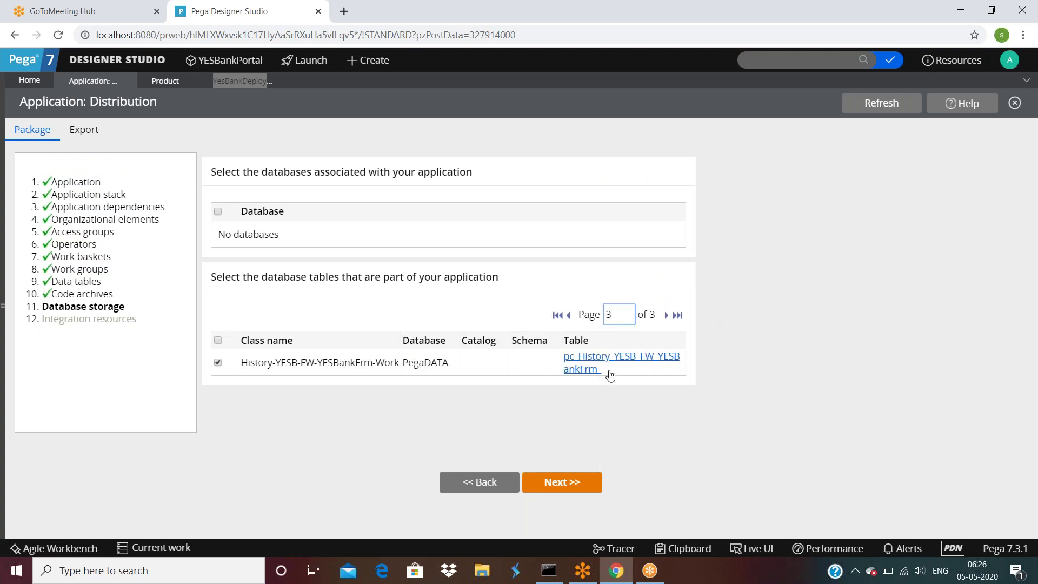
Advance to Integration resources and review its first three pages of service packages and e-mail accounts.
{"action": "left_click", "coordinate": [560, 483]}
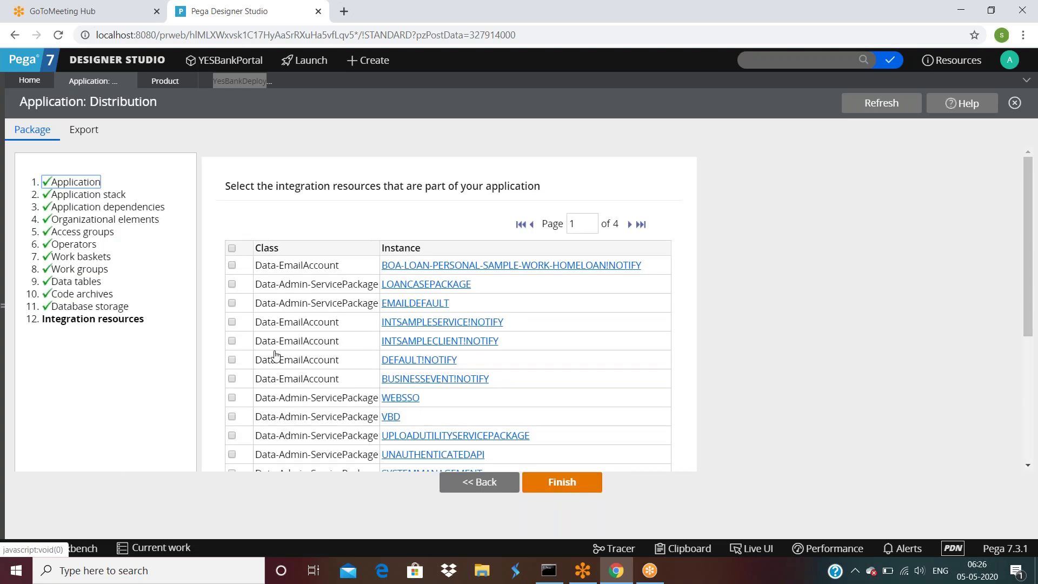
{"action": "scroll", "coordinate": [275, 355], "scroll_direction": "down", "scroll_amount": 3}
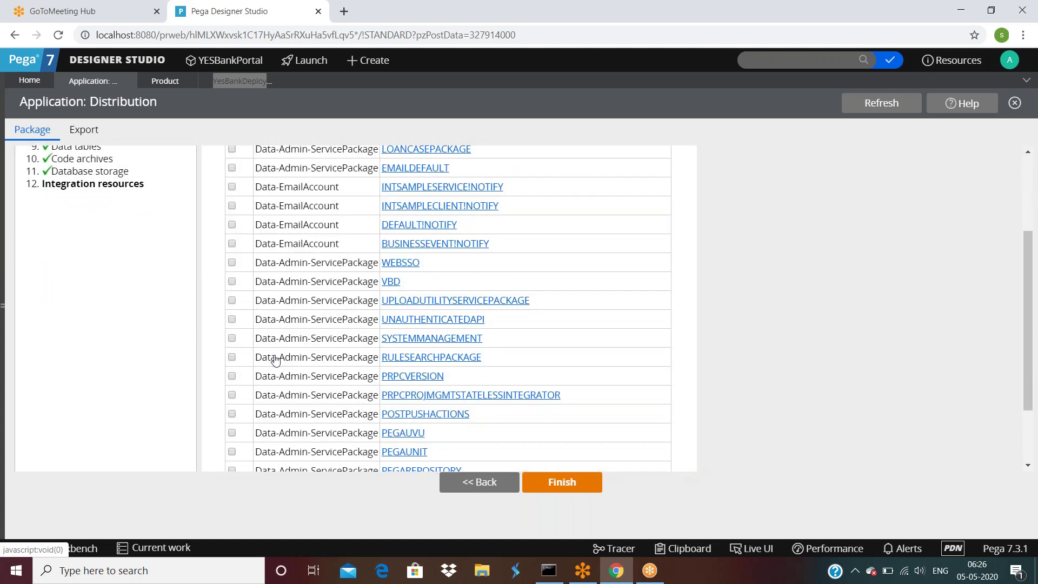
{"action": "scroll", "coordinate": [274, 360], "scroll_direction": "down", "scroll_amount": 2}
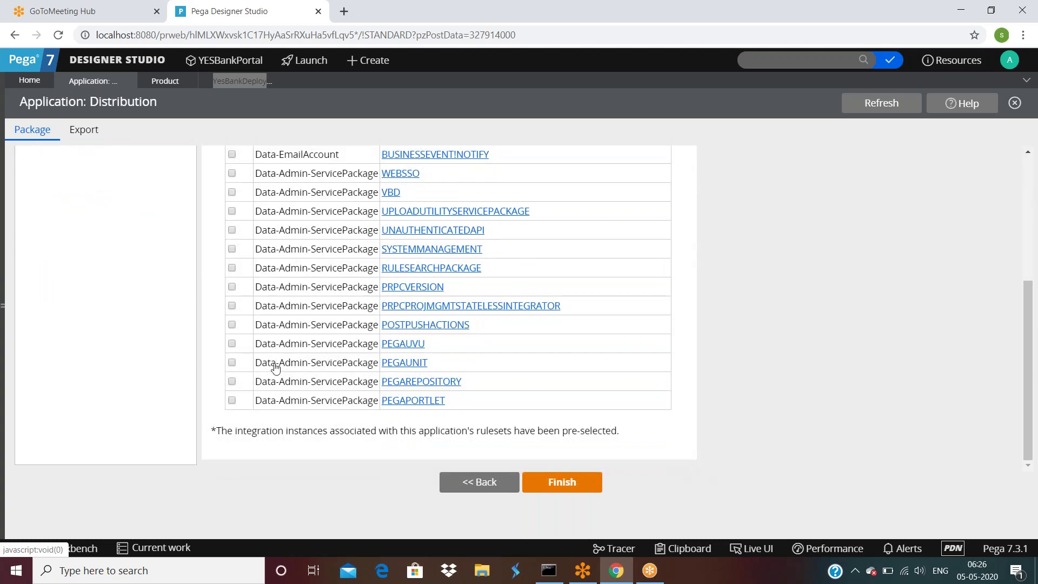
{"action": "scroll", "coordinate": [312, 407], "scroll_direction": "up", "scroll_amount": 5}
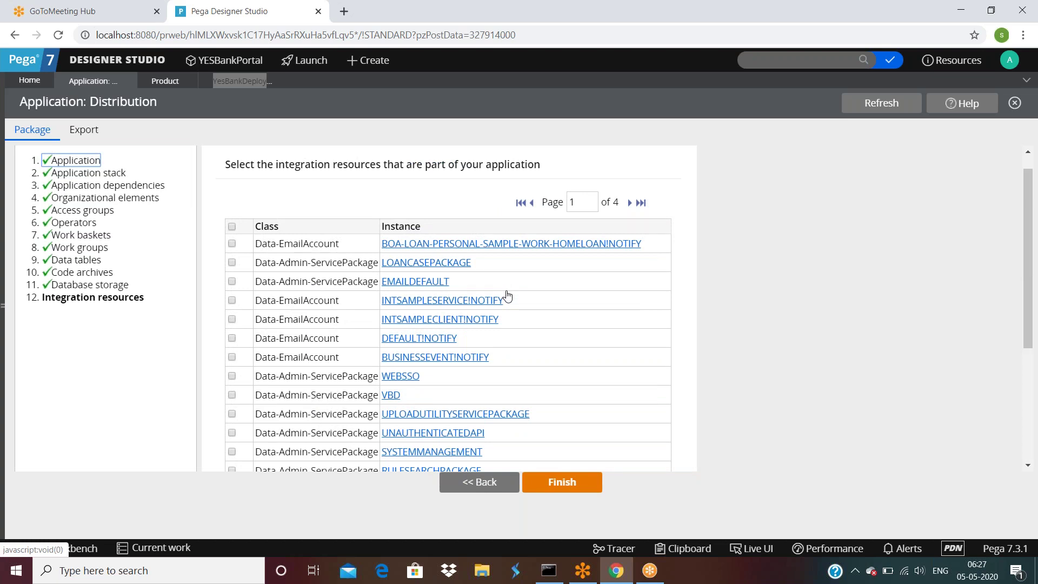
{"action": "scroll", "coordinate": [507, 295], "scroll_direction": "down", "scroll_amount": 4}
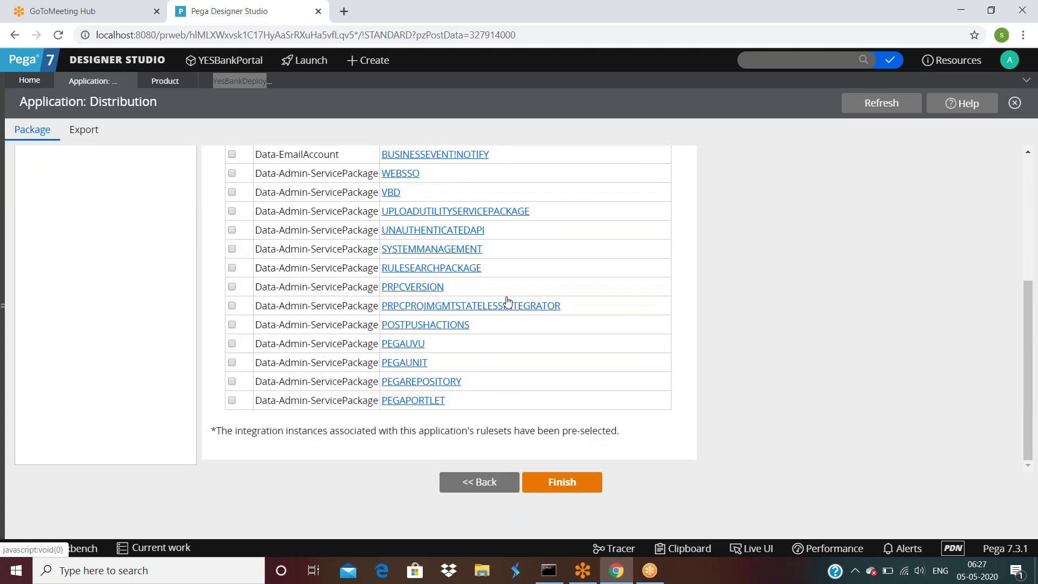
{"action": "scroll", "coordinate": [507, 297], "scroll_direction": "up", "scroll_amount": 5}
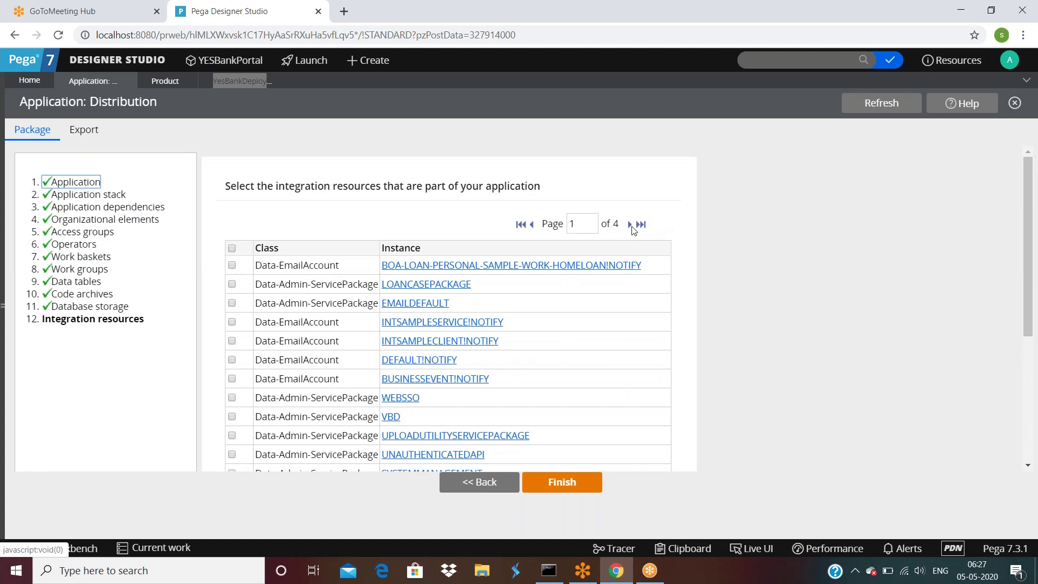
{"action": "left_click", "coordinate": [629, 226]}
{"action": "scroll", "coordinate": [611, 346], "scroll_direction": "down", "scroll_amount": 5}
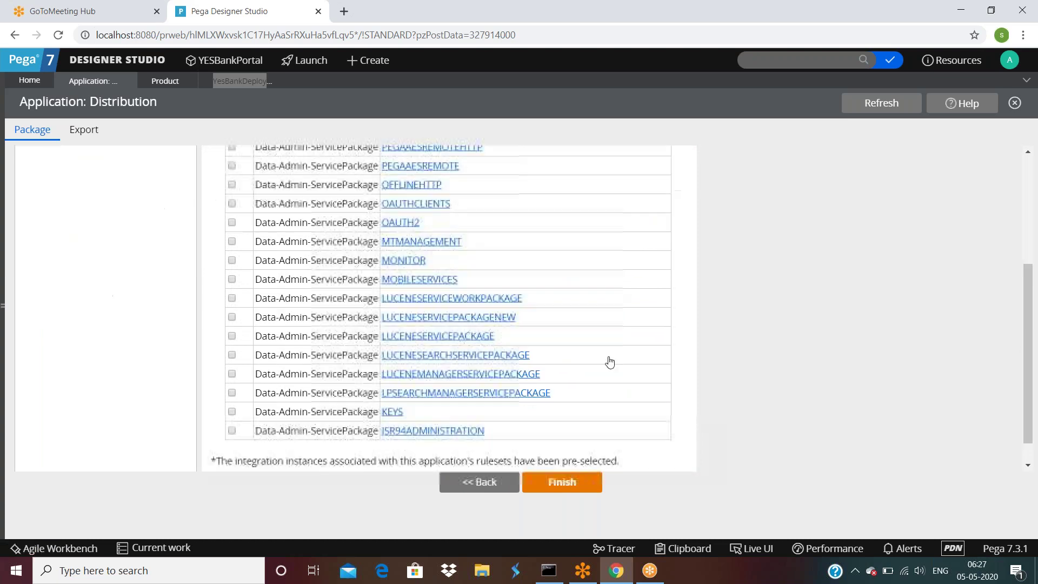
{"action": "scroll", "coordinate": [610, 361], "scroll_direction": "up", "scroll_amount": 5}
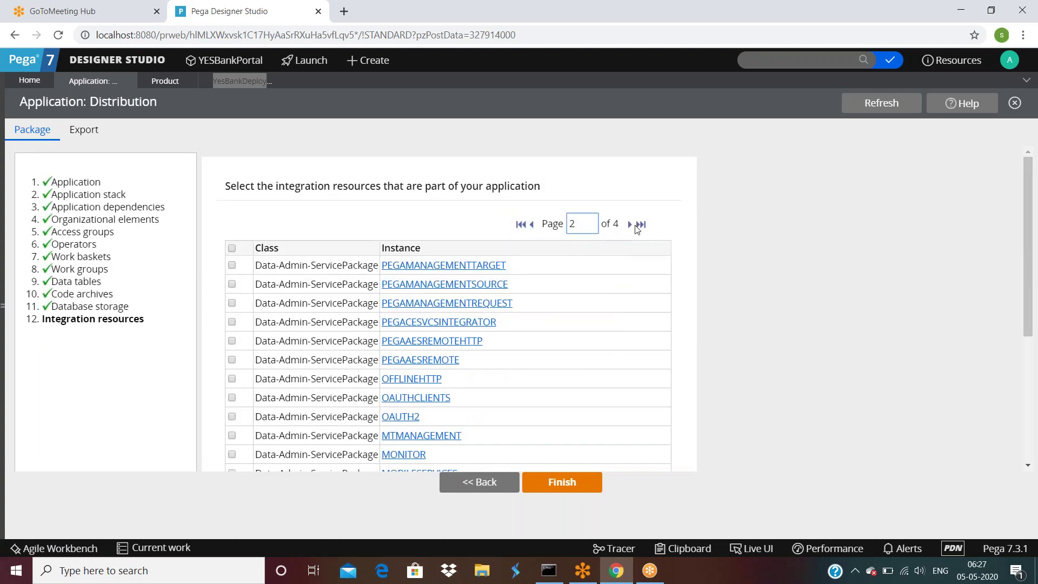
{"action": "left_click", "coordinate": [631, 225]}
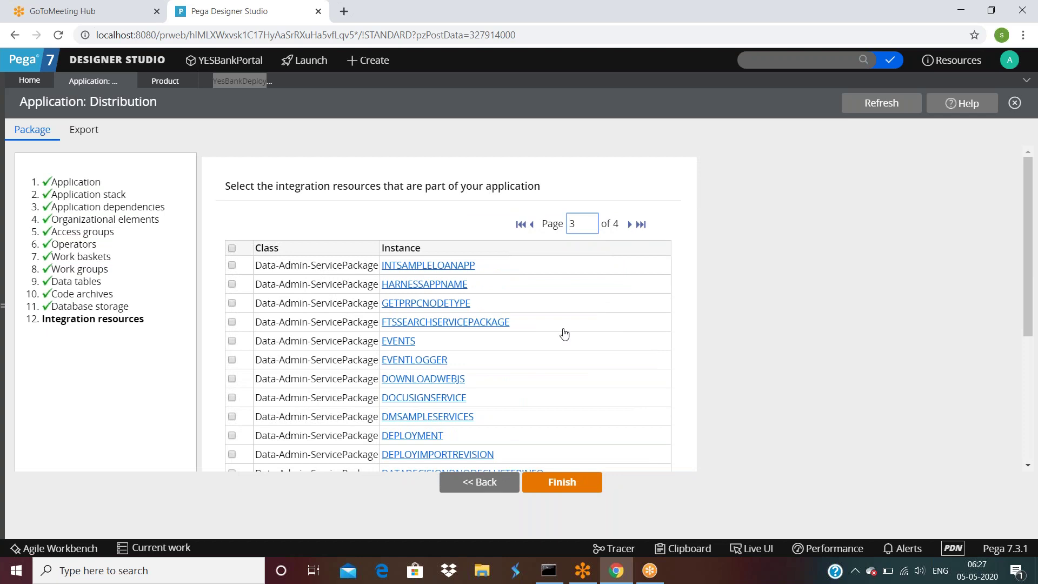
{"action": "scroll", "coordinate": [564, 334], "scroll_direction": "down", "scroll_amount": 3}
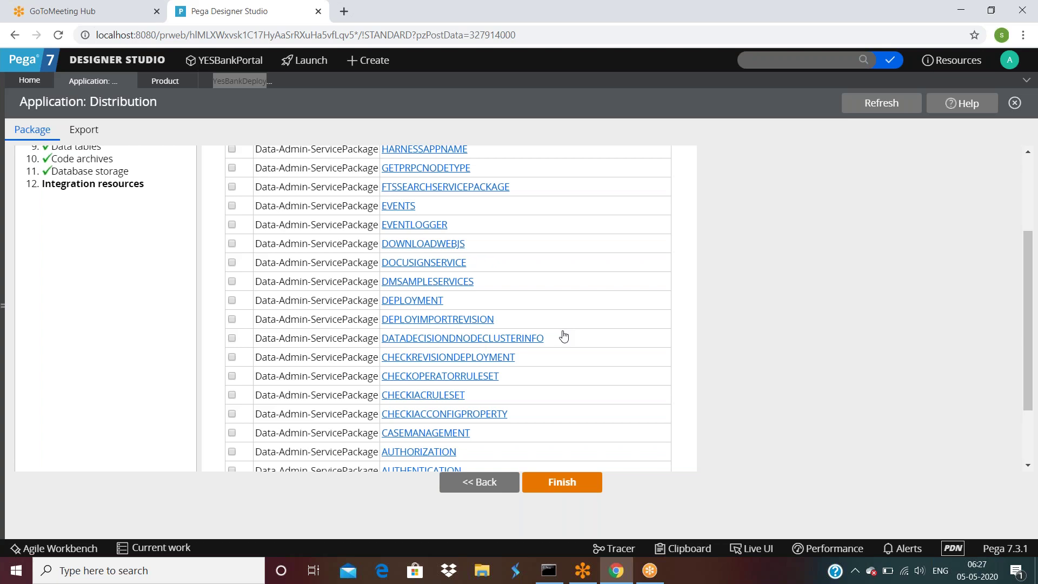
{"action": "scroll", "coordinate": [564, 337], "scroll_direction": "down", "scroll_amount": 2}
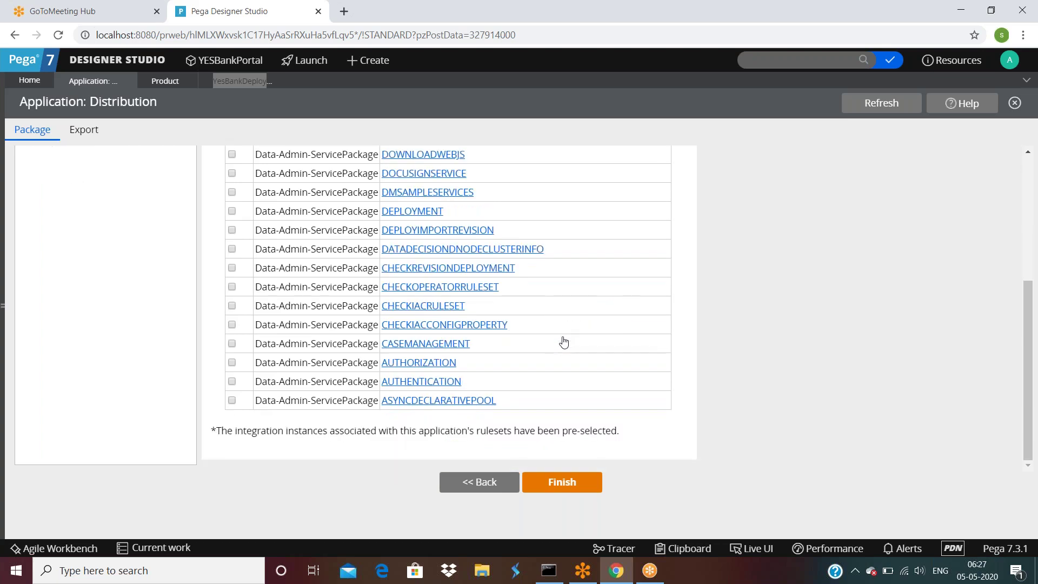
Finish the wizard to package YESBank as a product and preview its 733 rules.
{"action": "left_click", "coordinate": [563, 484]}
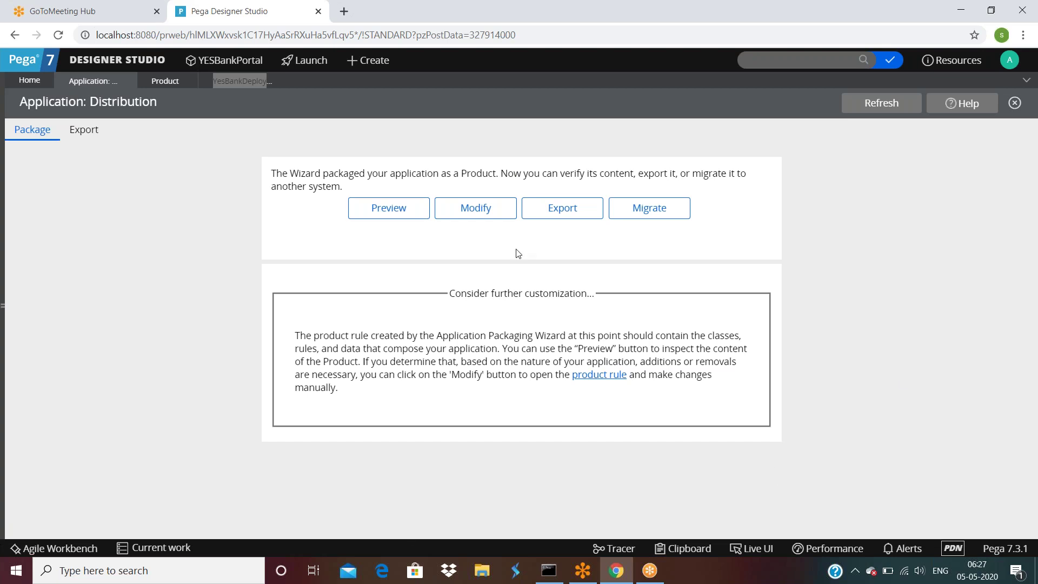
{"action": "left_click", "coordinate": [384, 210]}
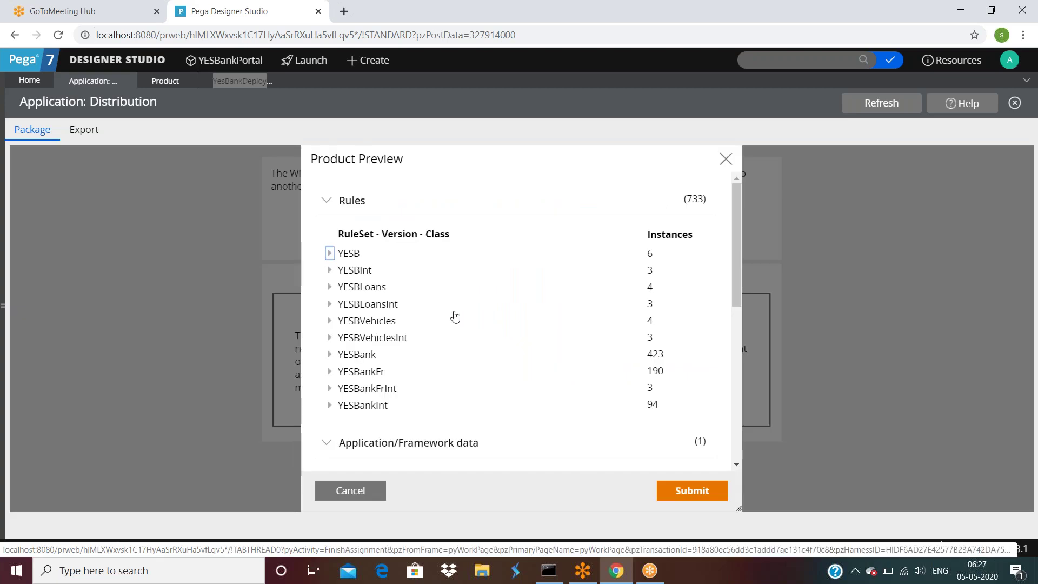
{"action": "scroll", "coordinate": [371, 300], "scroll_direction": "down", "scroll_amount": 2}
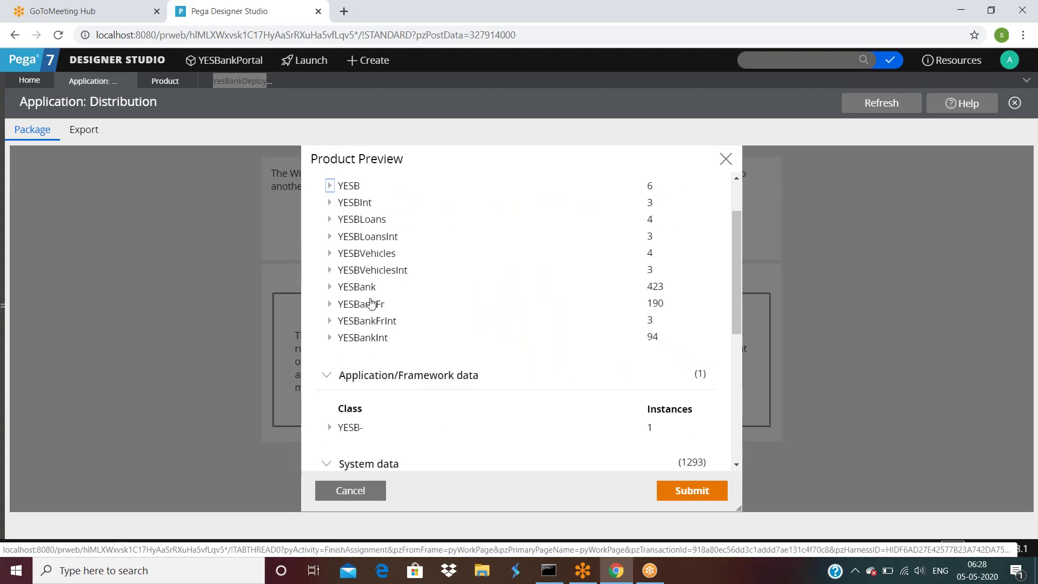
{"action": "scroll", "coordinate": [371, 303], "scroll_direction": "up", "scroll_amount": 2}
{"action": "scroll", "coordinate": [371, 303], "scroll_direction": "down", "scroll_amount": 3}
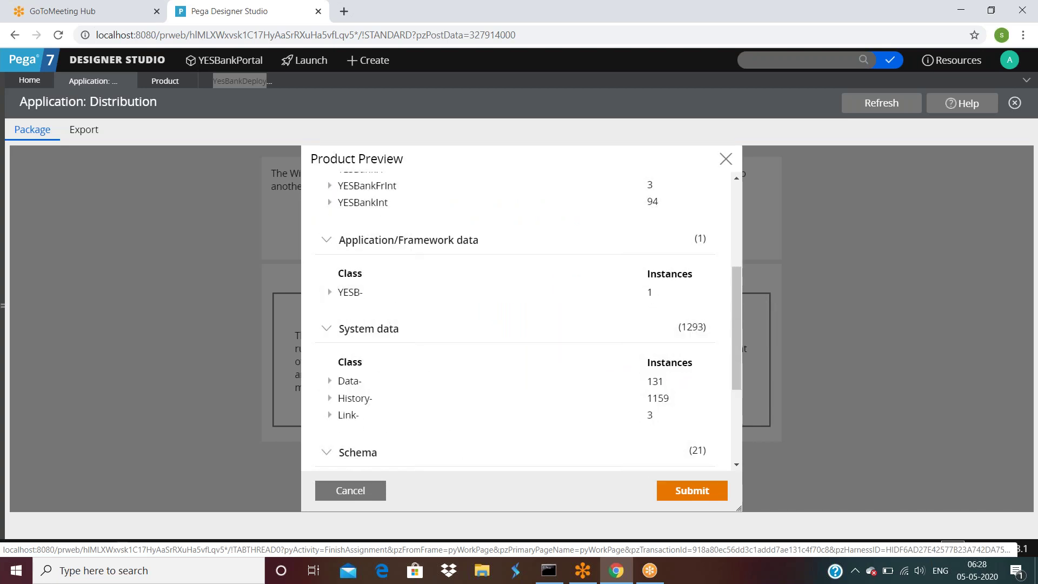
{"action": "scroll", "coordinate": [371, 366], "scroll_direction": "down", "scroll_amount": 3}
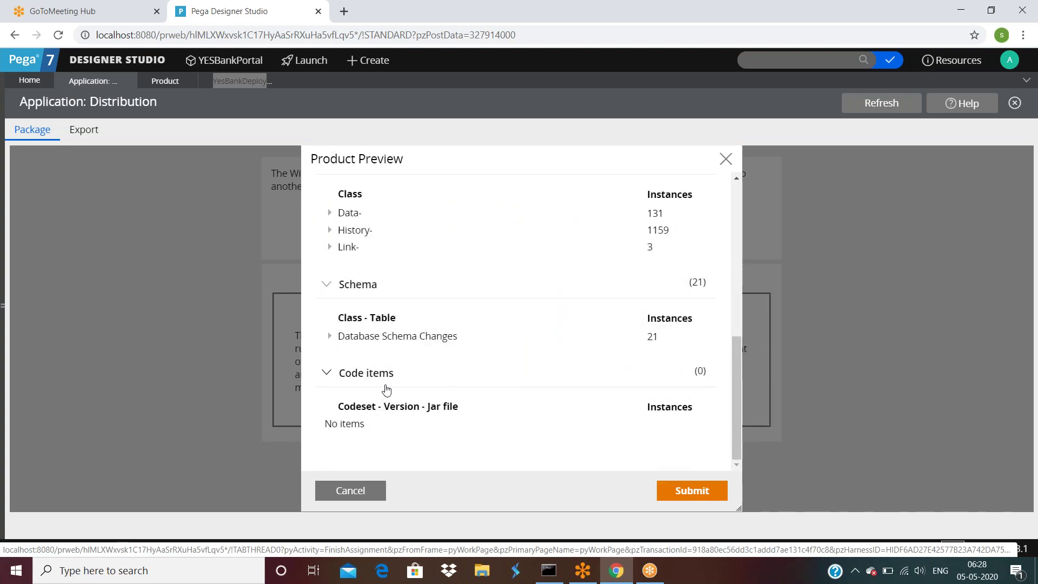
{"action": "scroll", "coordinate": [426, 429], "scroll_direction": "up", "scroll_amount": 6}
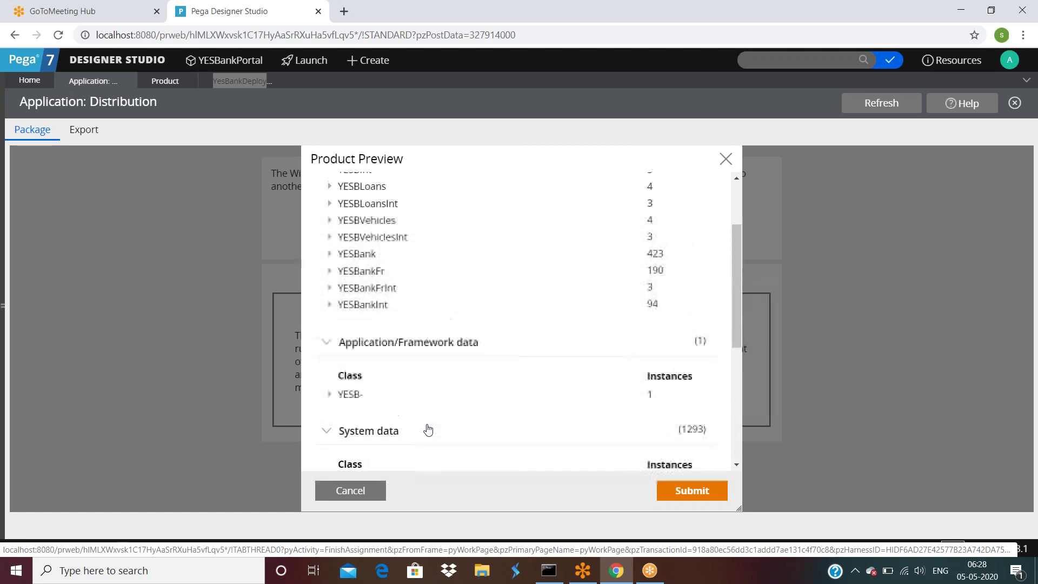
{"action": "scroll", "coordinate": [428, 429], "scroll_direction": "down", "scroll_amount": 6}
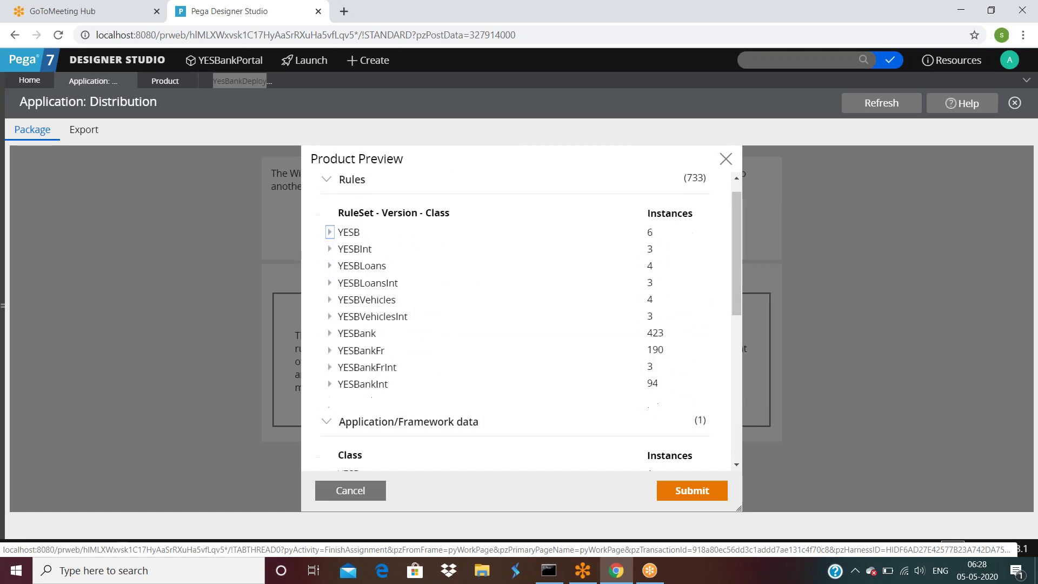
{"action": "left_click", "coordinate": [346, 489]}
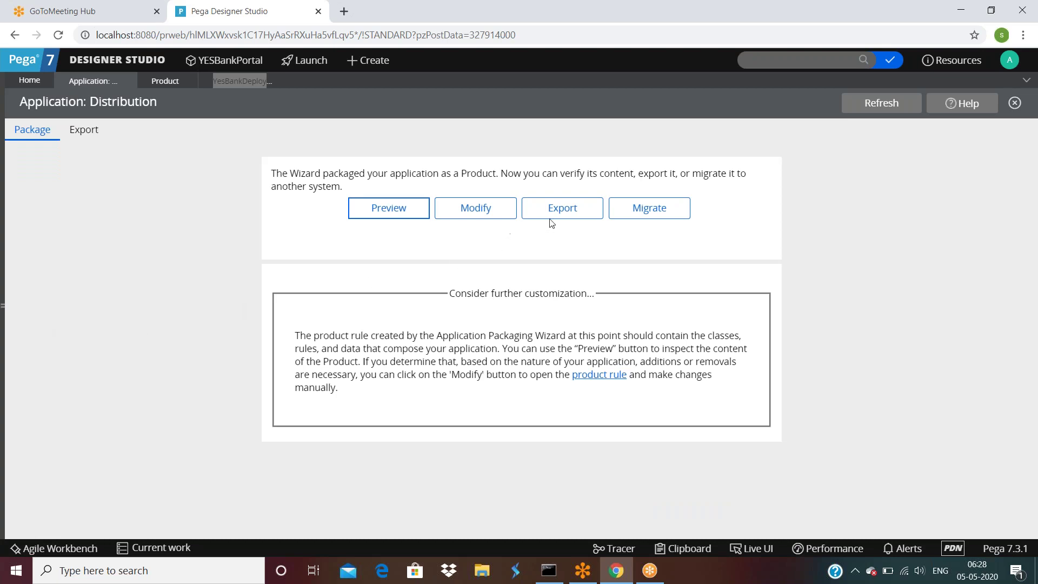
Export the product as yesbankapp.zip, then close the unlocked RuleSet versions warning.
{"action": "left_click", "coordinate": [566, 214]}
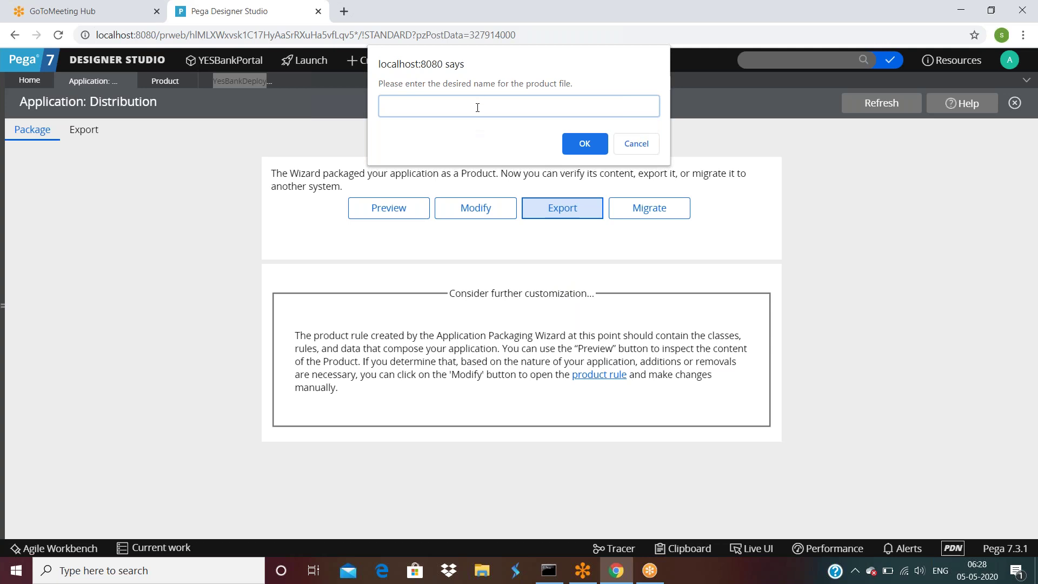
{"action": "type", "text": "win"}
{"action": "key", "text": "BackSpace"}
{"action": "key", "text": "BackSpace"}
{"action": "key", "text": "BackSpace"}
{"action": "type", "text": "yesbankapp.zip"}
{"action": "left_click", "coordinate": [589, 142]}
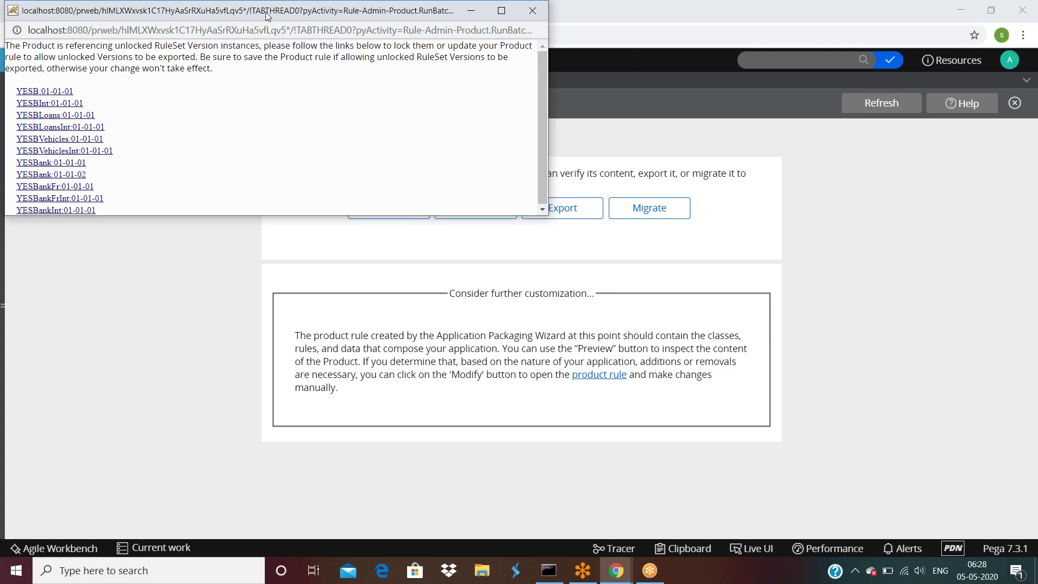
{"action": "left_click_drag", "start_coordinate": [282, 17], "coordinate": [303, 170]}
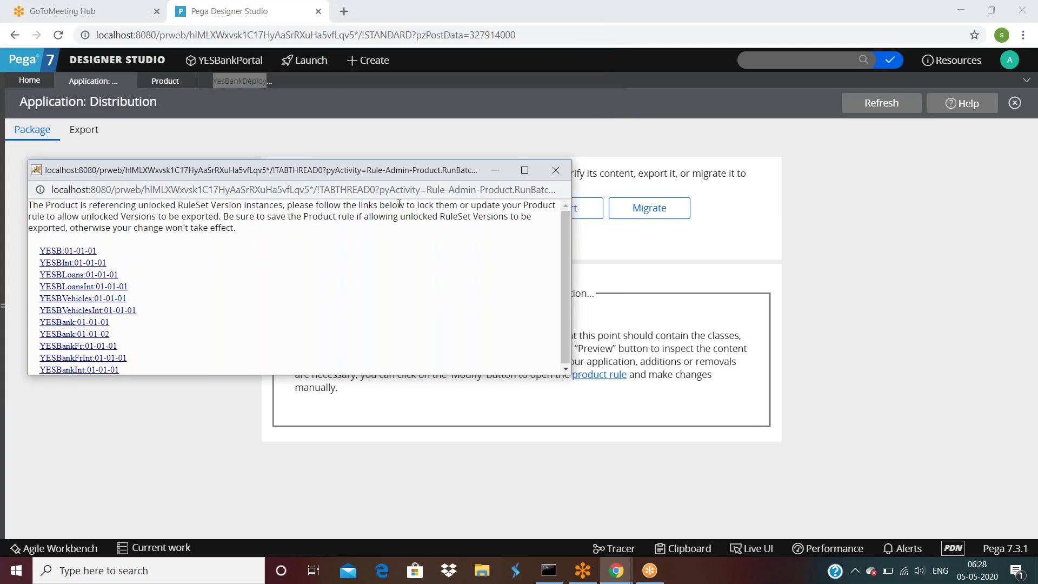
{"action": "left_click", "coordinate": [557, 171]}
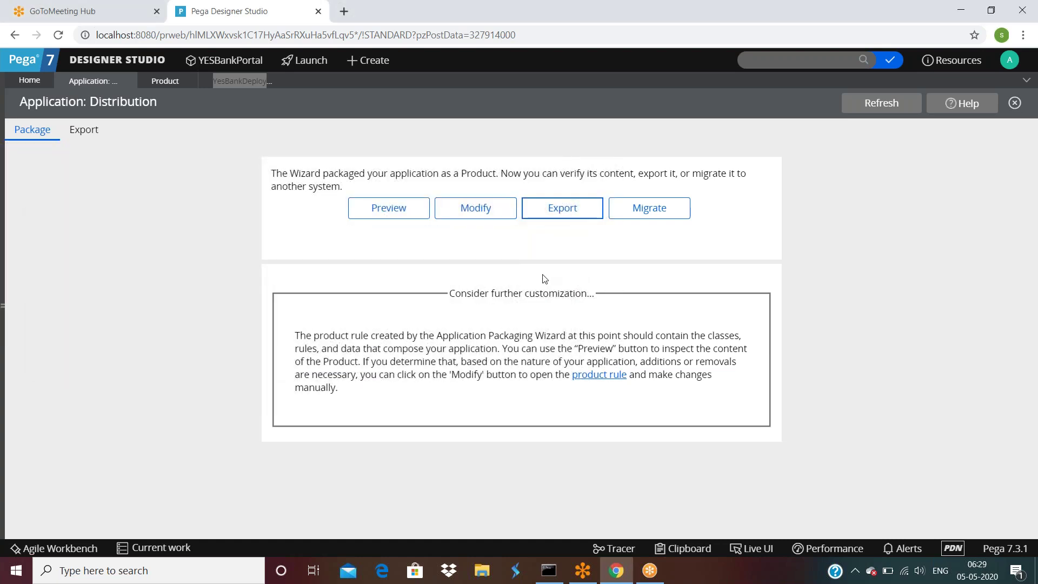
Retry exporting as dfdsa.zip, close the unlocked RuleSet warning, and open the YESBank product rule.
{"action": "left_click", "coordinate": [559, 208]}
{"action": "type", "text": "dfdsa.zip"}
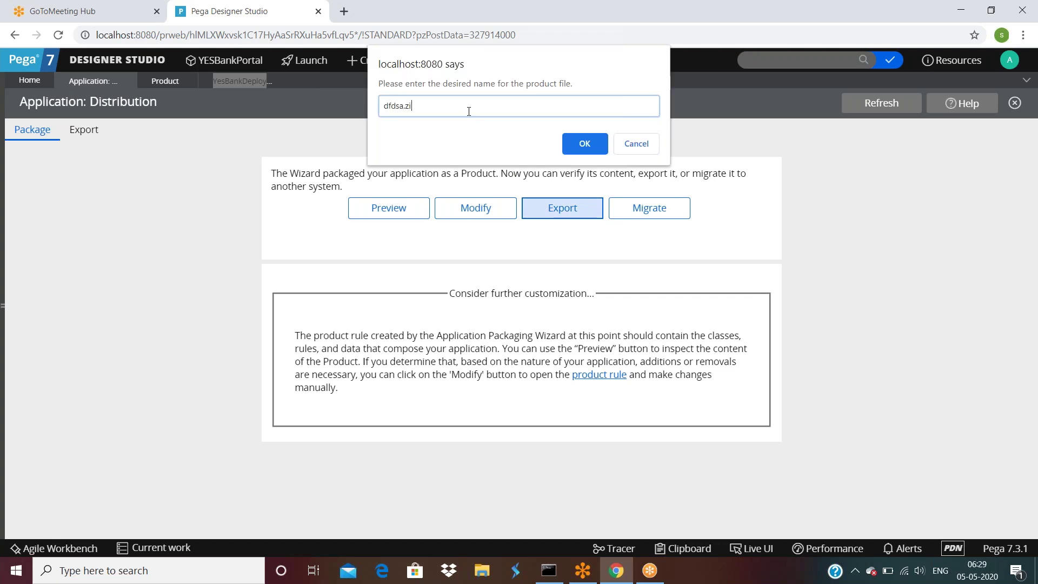
{"action": "left_click", "coordinate": [585, 143]}
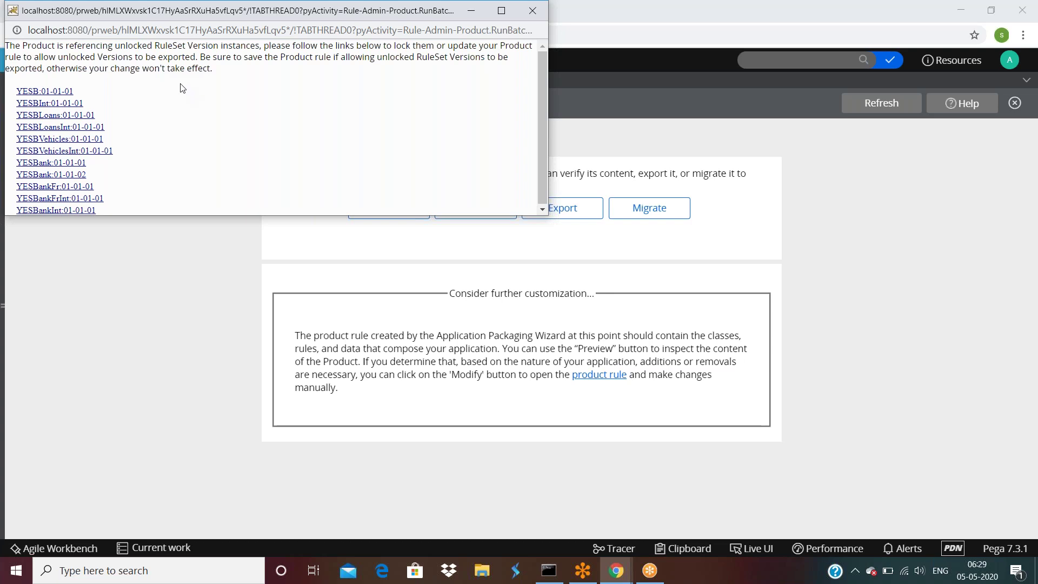
{"action": "left_click_drag", "start_coordinate": [334, 11], "coordinate": [361, 150]}
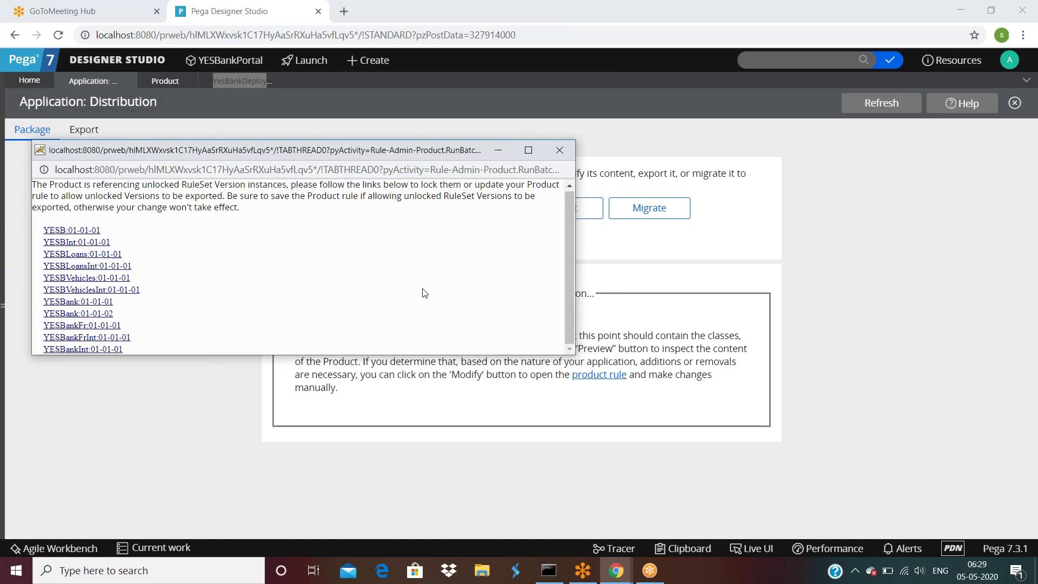
{"action": "left_click", "coordinate": [559, 149]}
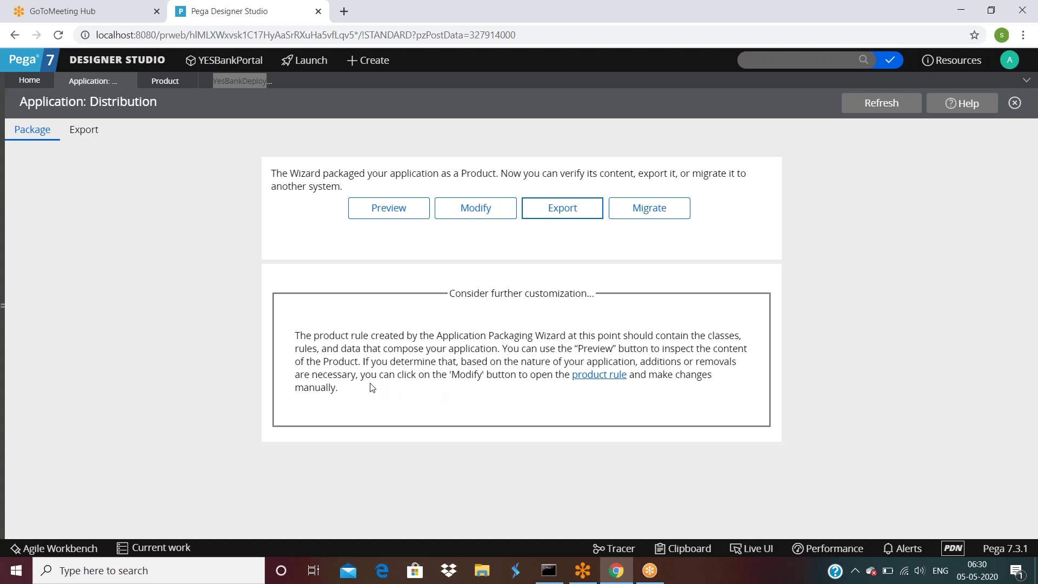
{"action": "left_click", "coordinate": [597, 379]}
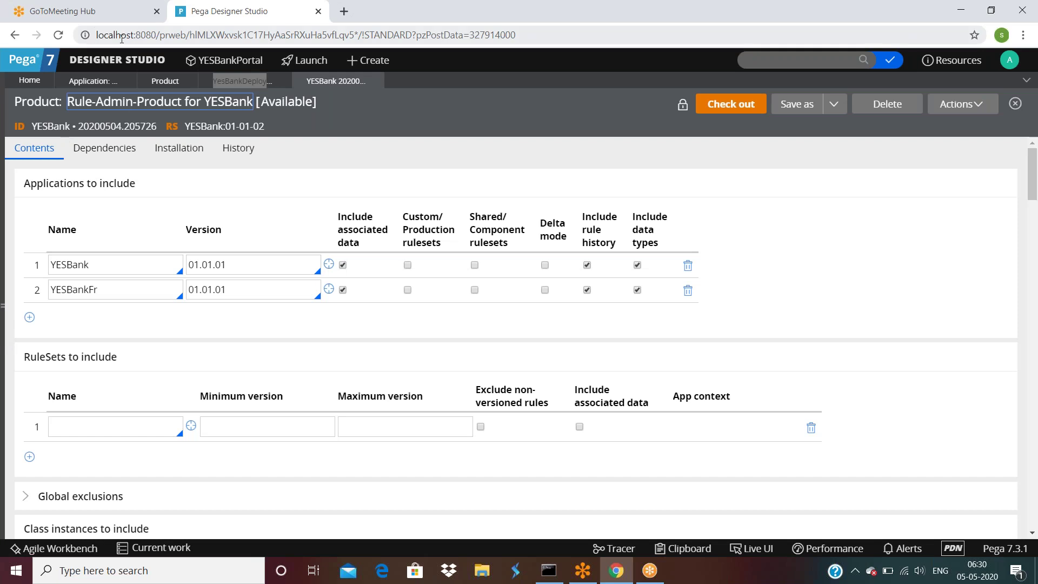
Bring up the YESBank 20200504.205726 product rule form through the YesBankDeploy and Application tabs.
{"action": "left_click", "coordinate": [247, 84]}
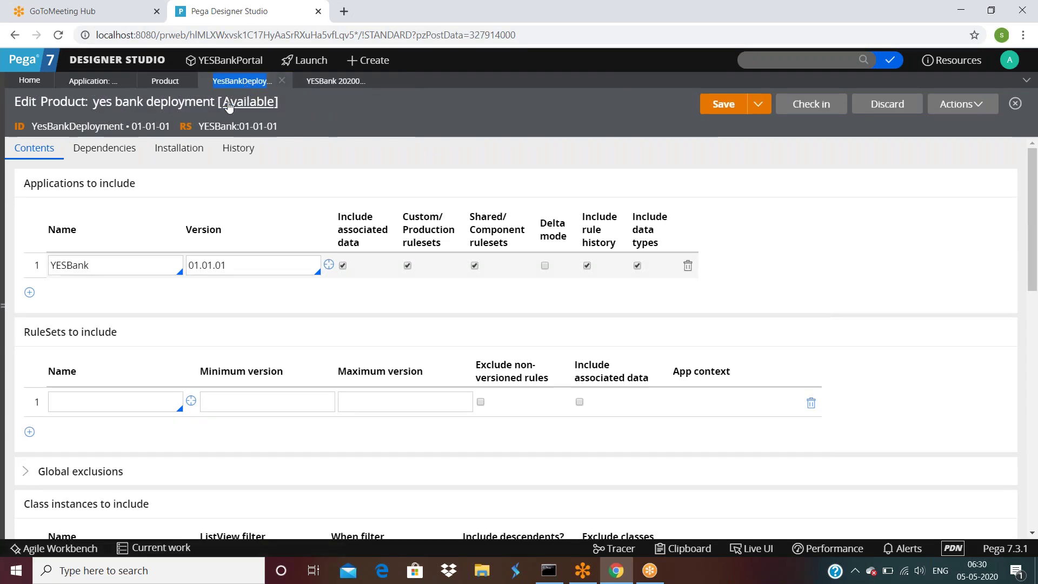
{"action": "left_click", "coordinate": [87, 82]}
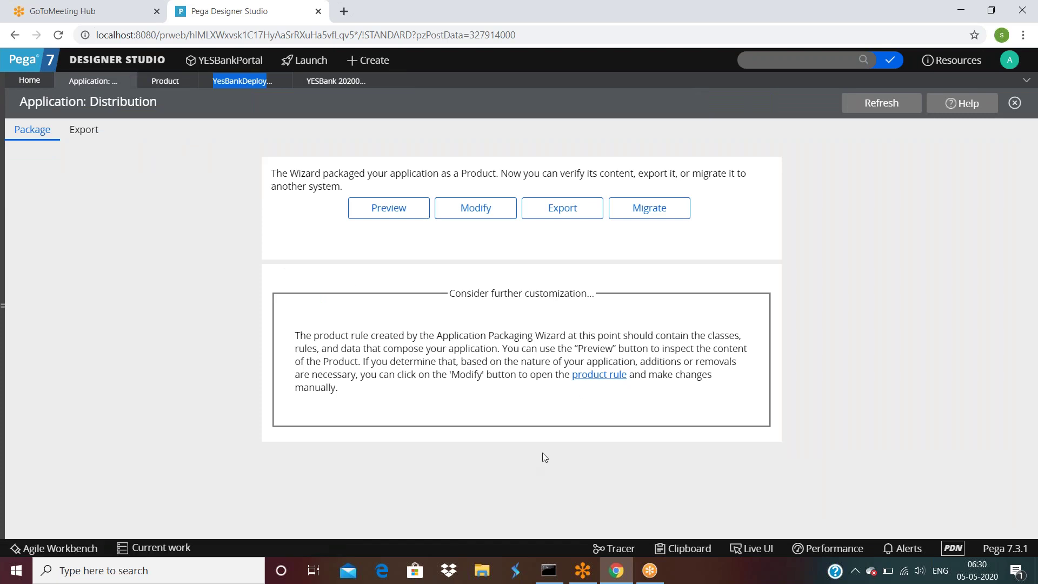
{"action": "left_click", "coordinate": [336, 81]}
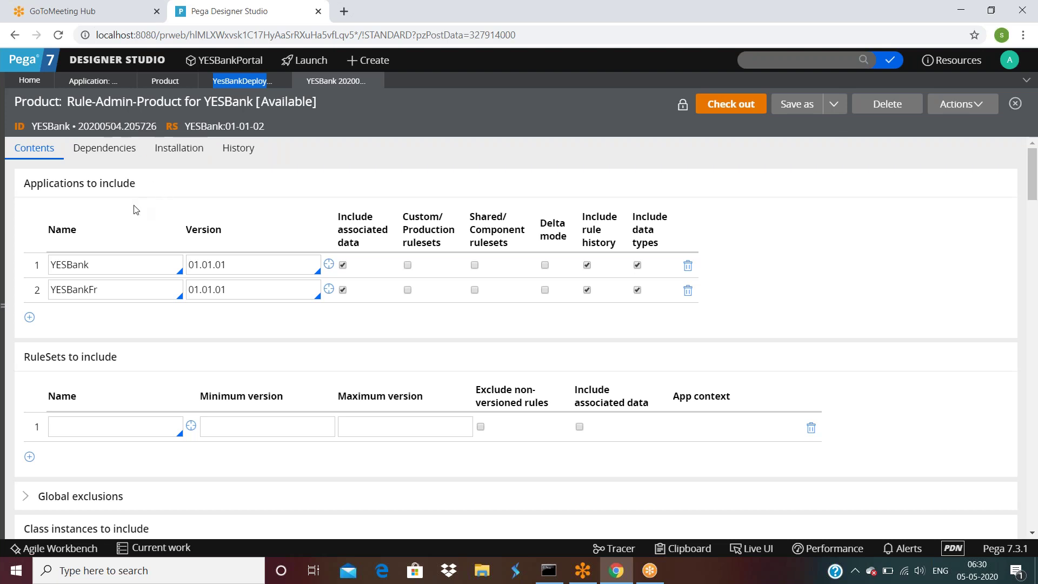
{"action": "double_click", "coordinate": [146, 266]}
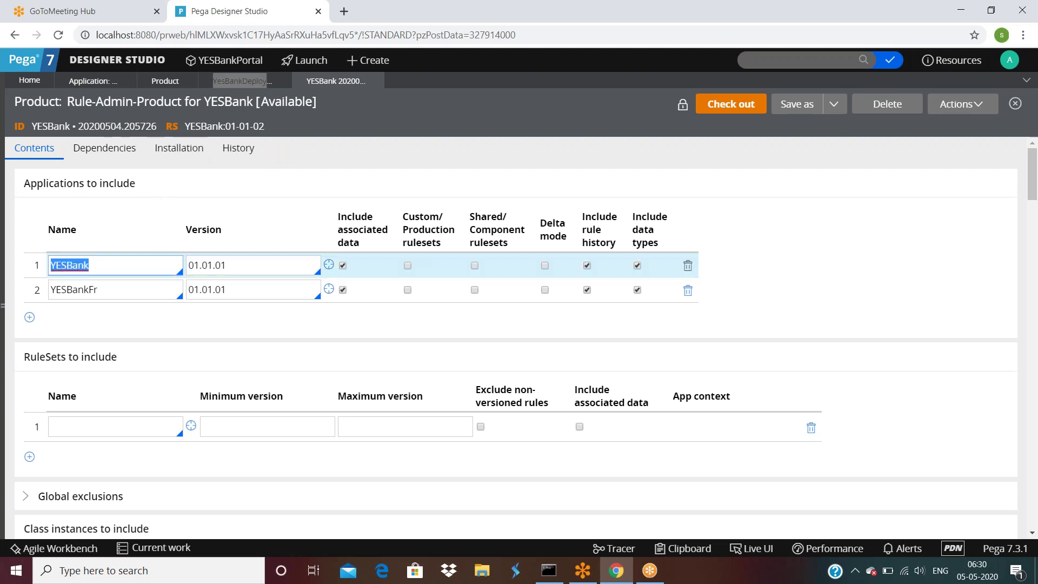
{"action": "double_click", "coordinate": [74, 291]}
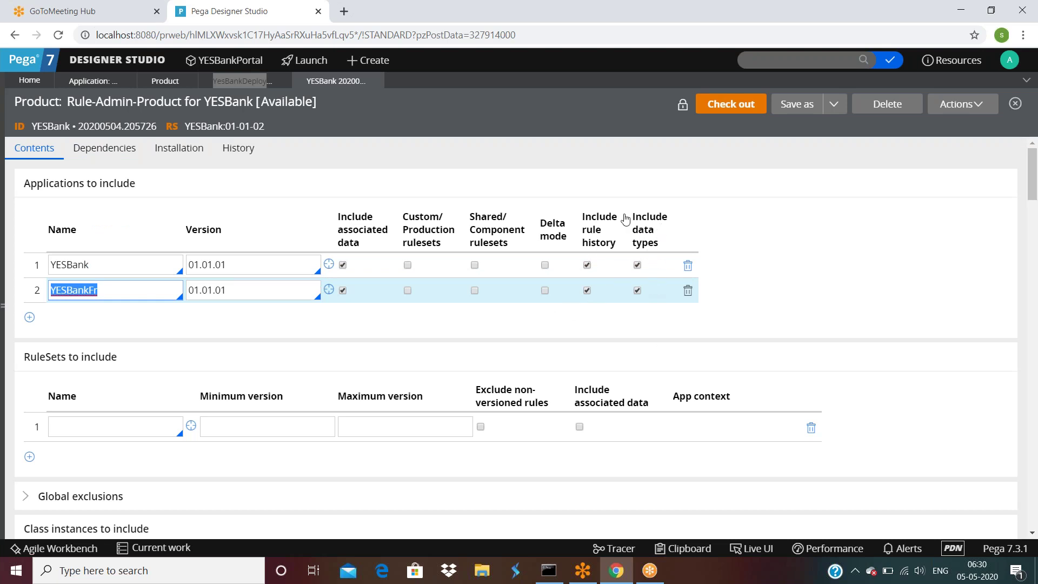
{"action": "scroll", "coordinate": [239, 318], "scroll_direction": "down", "scroll_amount": 6}
{"action": "scroll", "coordinate": [239, 318], "scroll_direction": "down", "scroll_amount": 15}
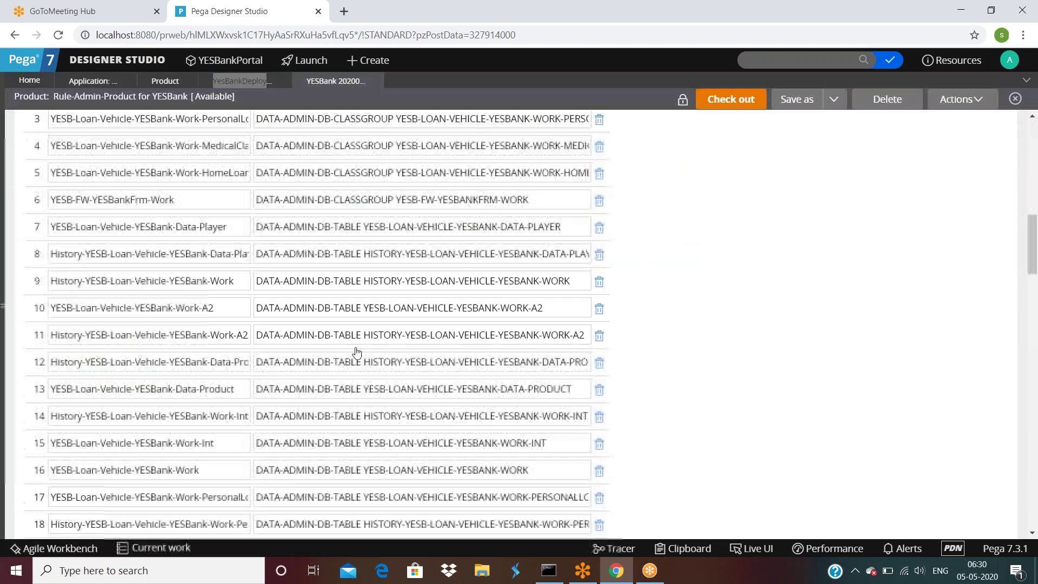
{"action": "scroll", "coordinate": [380, 348], "scroll_direction": "down", "scroll_amount": 20}
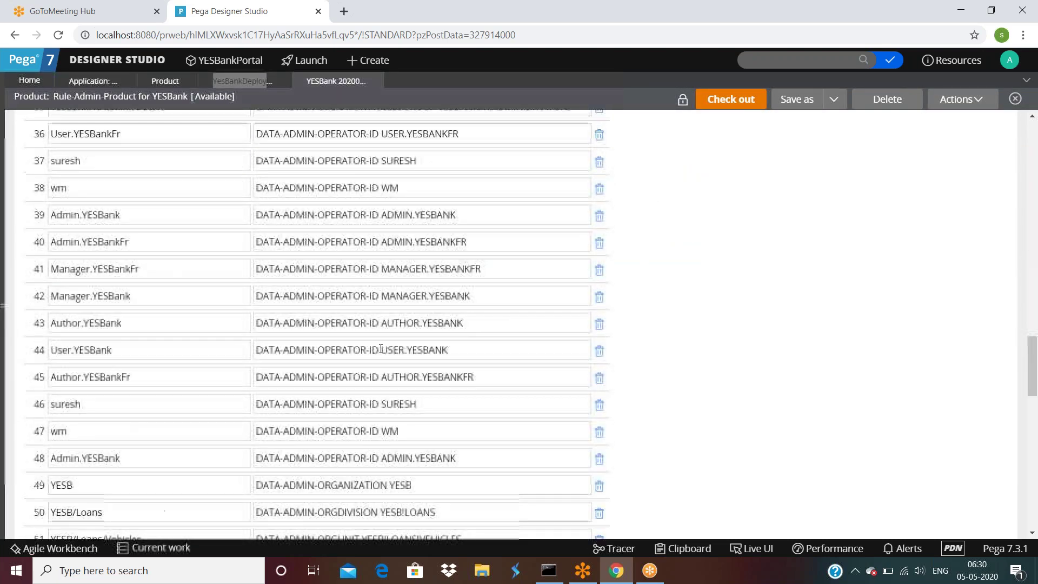
{"action": "scroll", "coordinate": [380, 348], "scroll_direction": "up", "scroll_amount": 6}
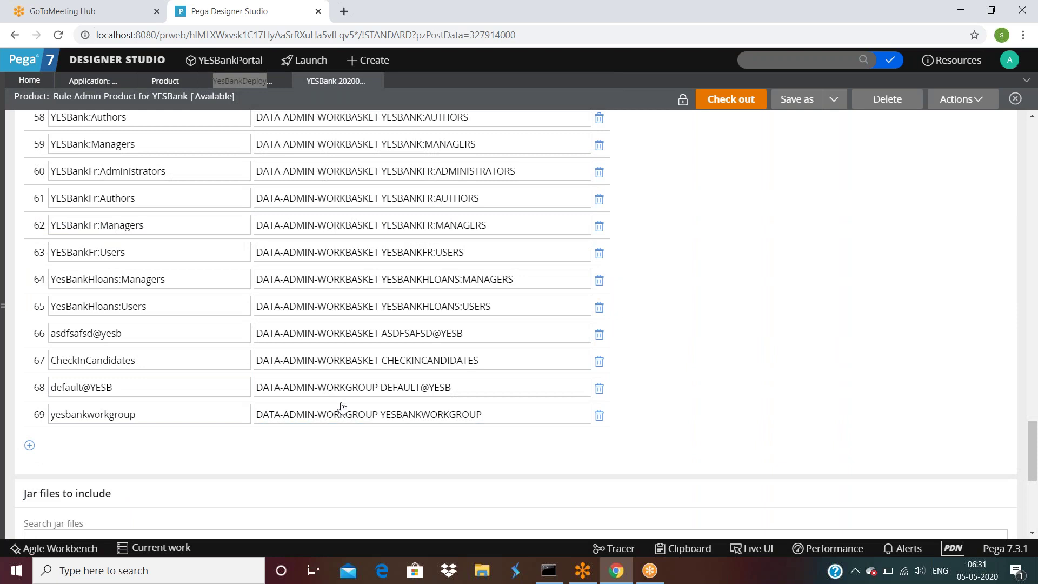
{"action": "scroll", "coordinate": [341, 407], "scroll_direction": "up", "scroll_amount": 12}
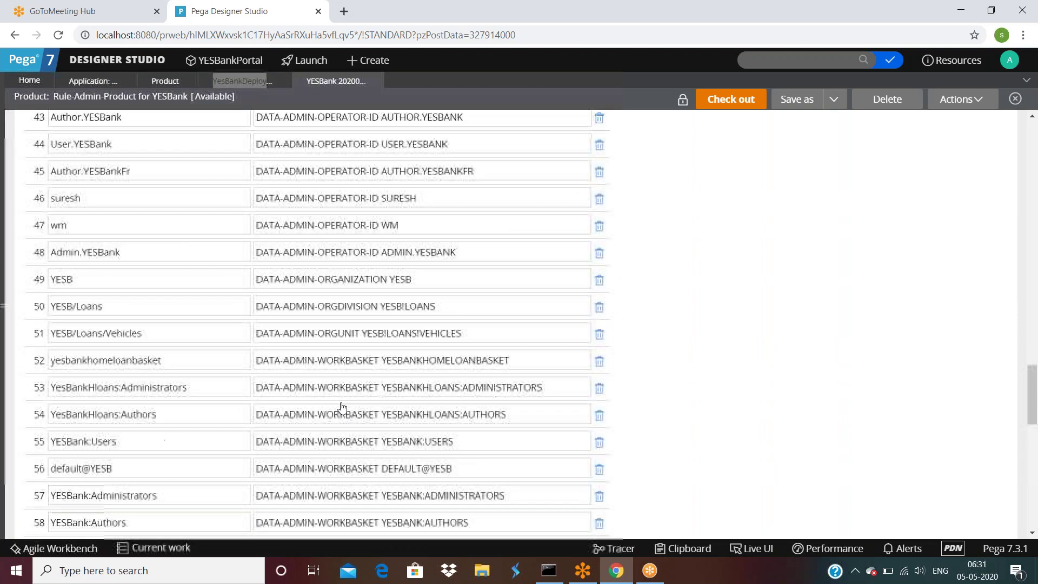
{"action": "scroll", "coordinate": [342, 407], "scroll_direction": "up", "scroll_amount": 12}
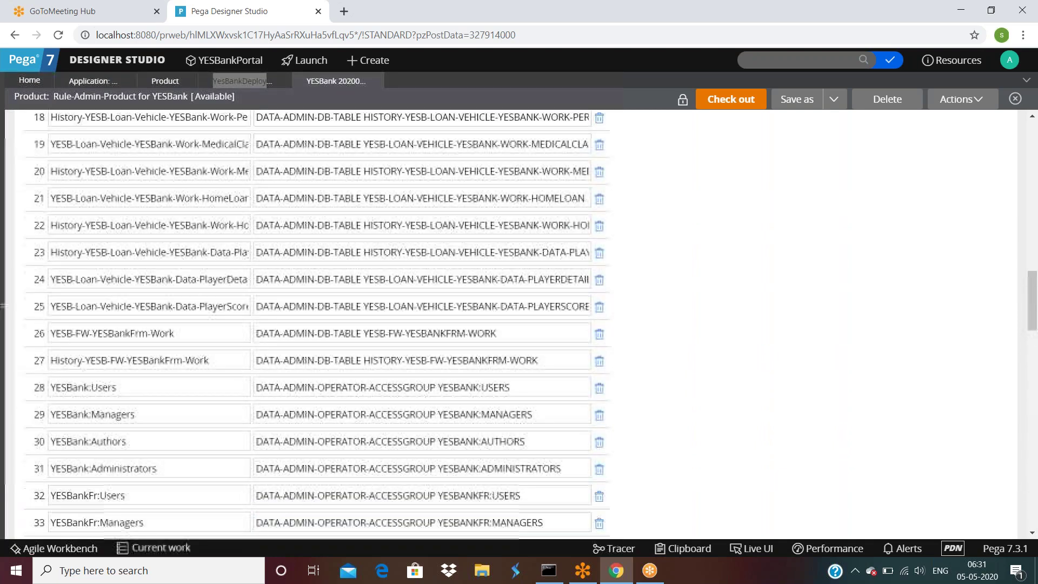
{"action": "scroll", "coordinate": [346, 407], "scroll_direction": "up", "scroll_amount": 9}
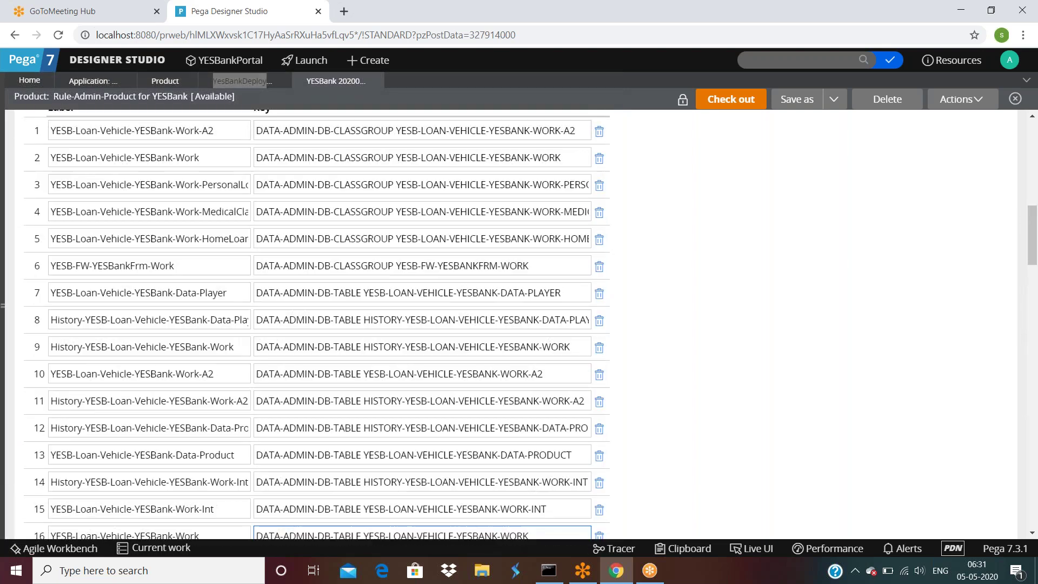
{"action": "scroll", "coordinate": [346, 406], "scroll_direction": "up", "scroll_amount": 10}
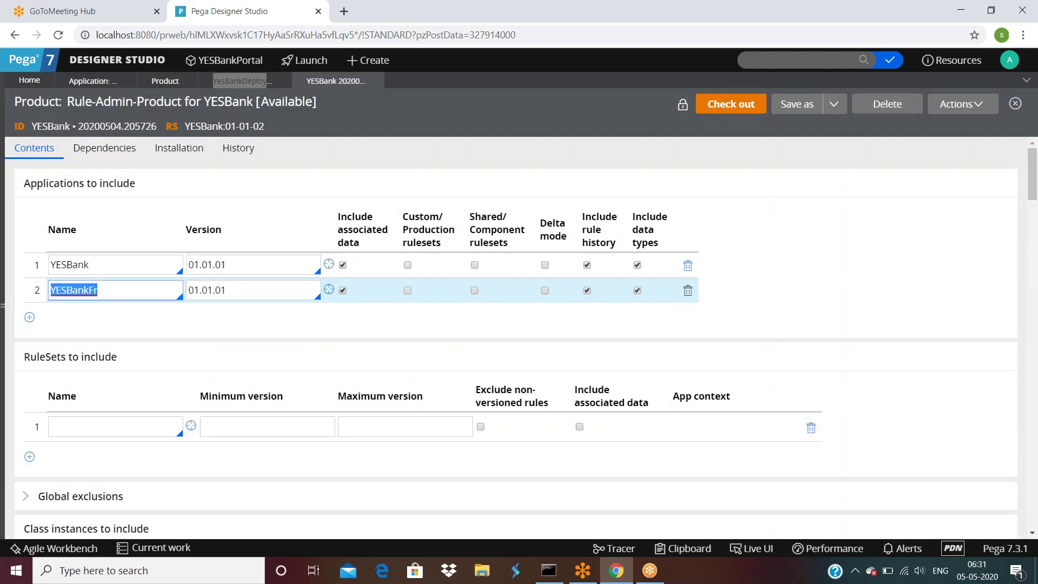
{"action": "scroll", "coordinate": [511, 335], "scroll_direction": "down", "scroll_amount": 10}
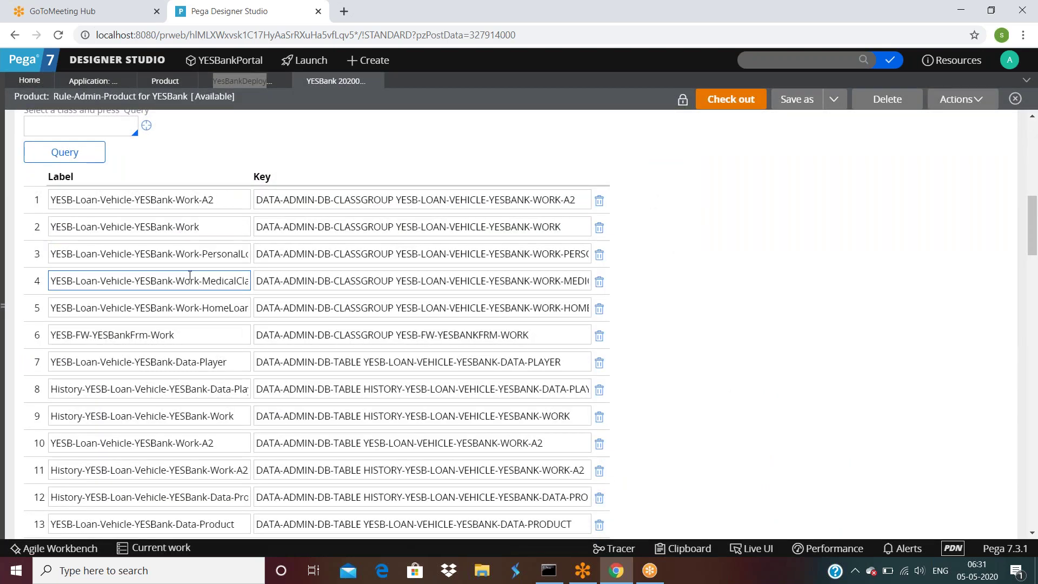
{"action": "scroll", "coordinate": [190, 277], "scroll_direction": "down", "scroll_amount": 13}
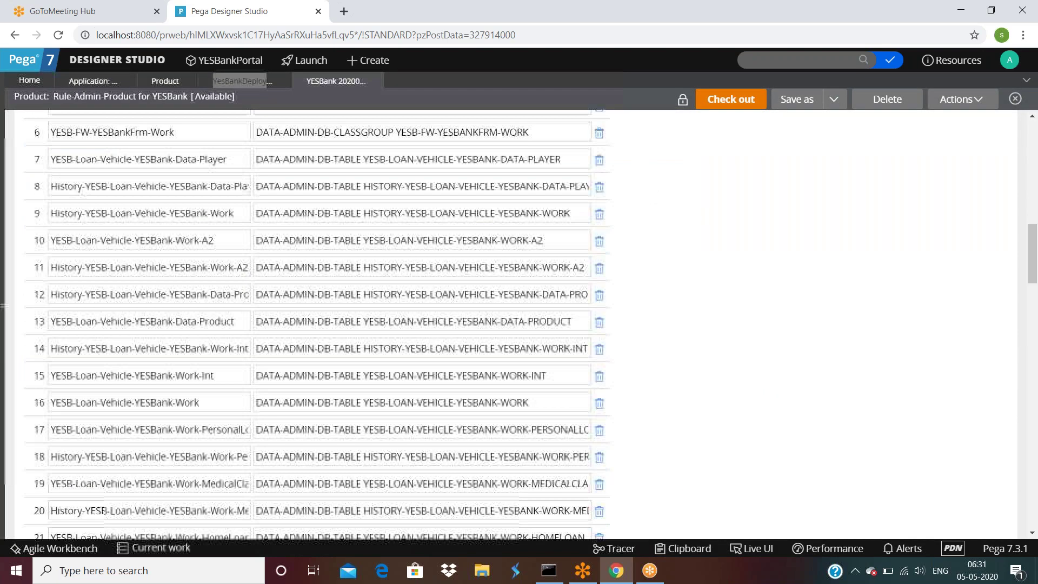
{"action": "scroll", "coordinate": [190, 276], "scroll_direction": "down", "scroll_amount": 13}
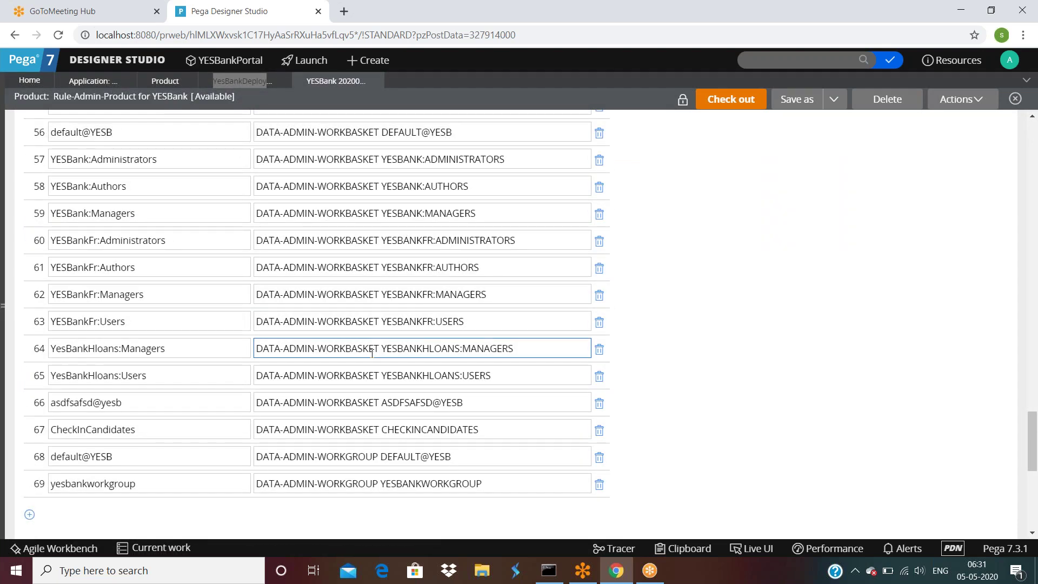
{"action": "scroll", "coordinate": [373, 355], "scroll_direction": "up", "scroll_amount": 5}
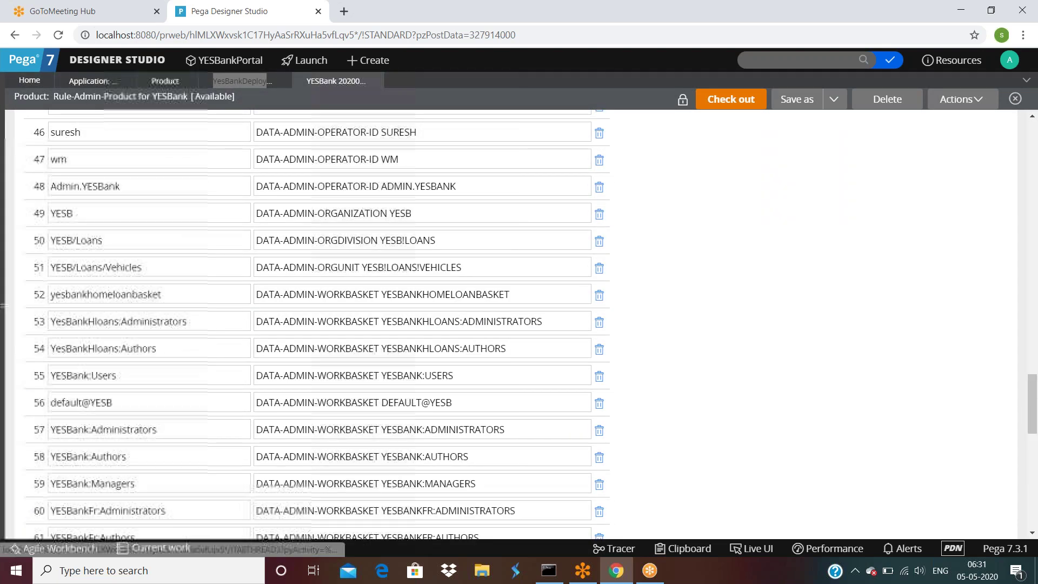
{"action": "left_click", "coordinate": [241, 81]}
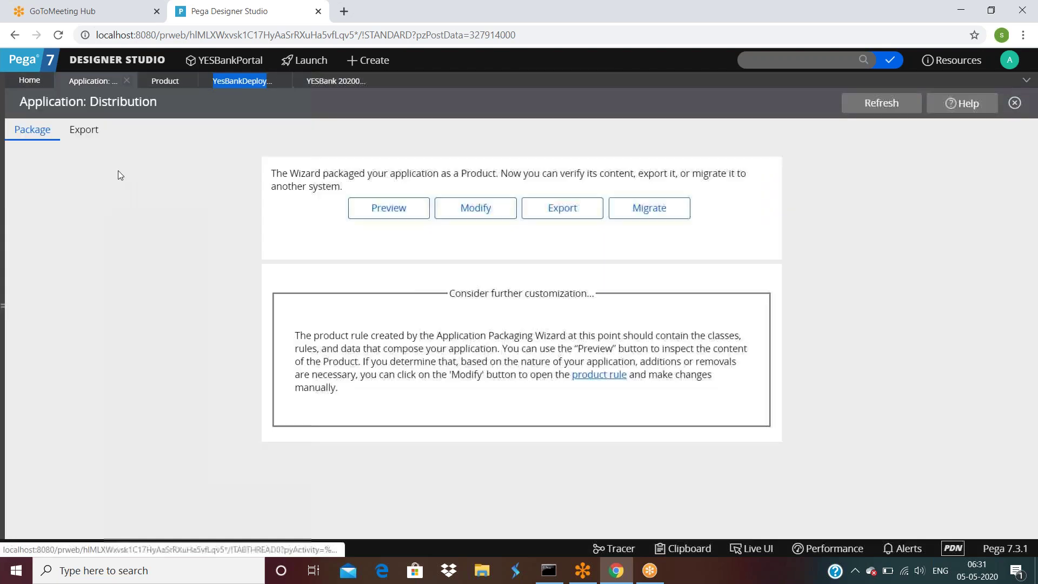
{"action": "left_click", "coordinate": [310, 84]}
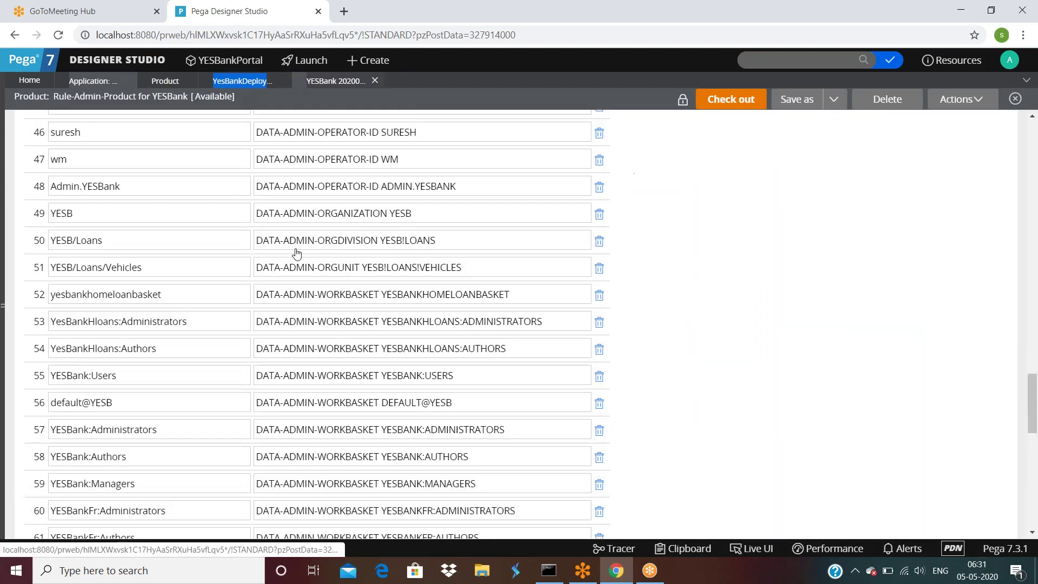
{"action": "left_click", "coordinate": [95, 81]}
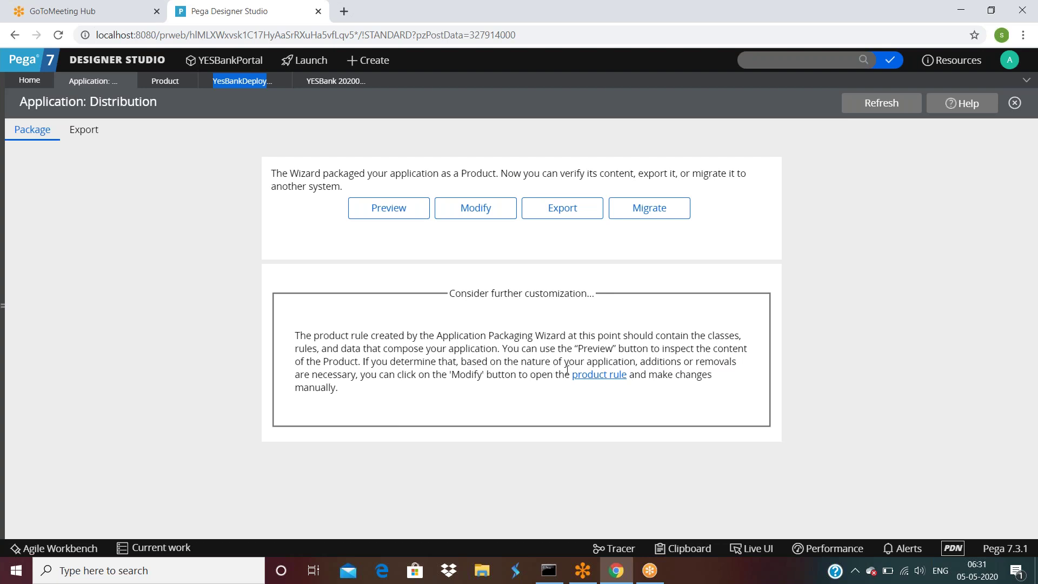
{"action": "double_click", "coordinate": [664, 363]}
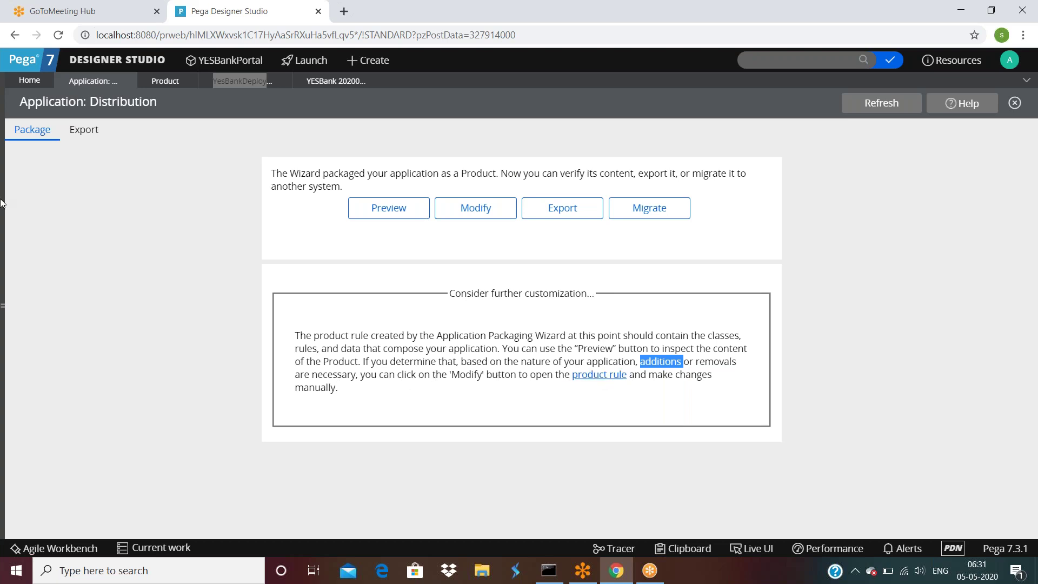
{"action": "left_click", "coordinate": [476, 210]}
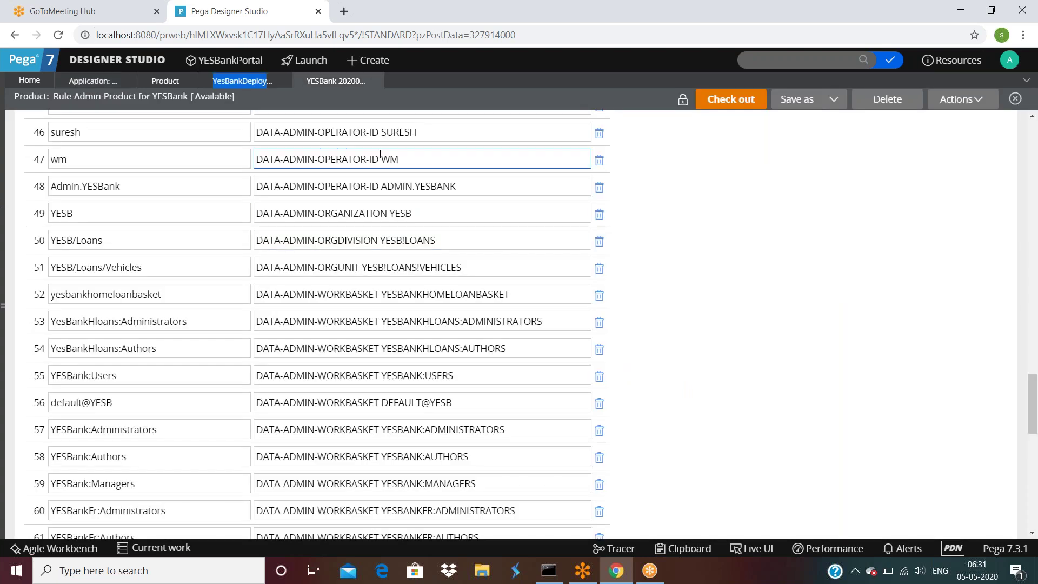
{"action": "left_click", "coordinate": [100, 82]}
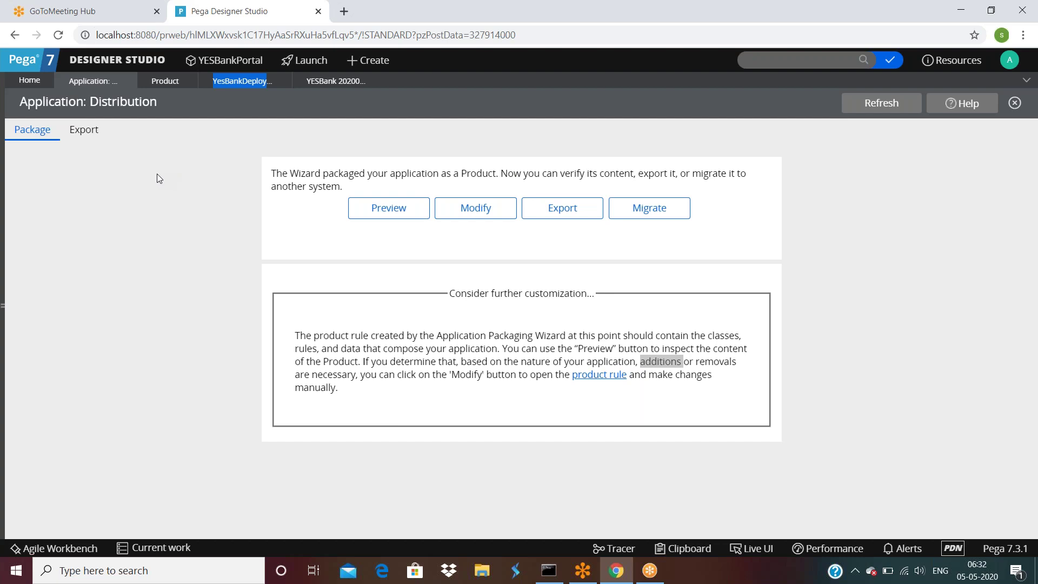
{"action": "left_click", "coordinate": [93, 133]}
{"action": "left_click", "coordinate": [32, 134]}
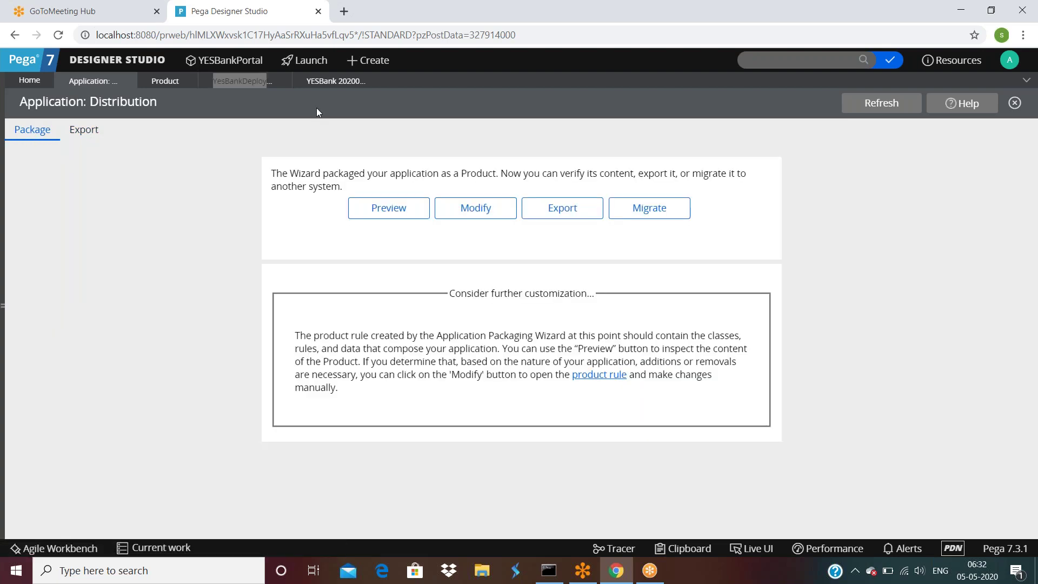
{"action": "left_click", "coordinate": [243, 80]}
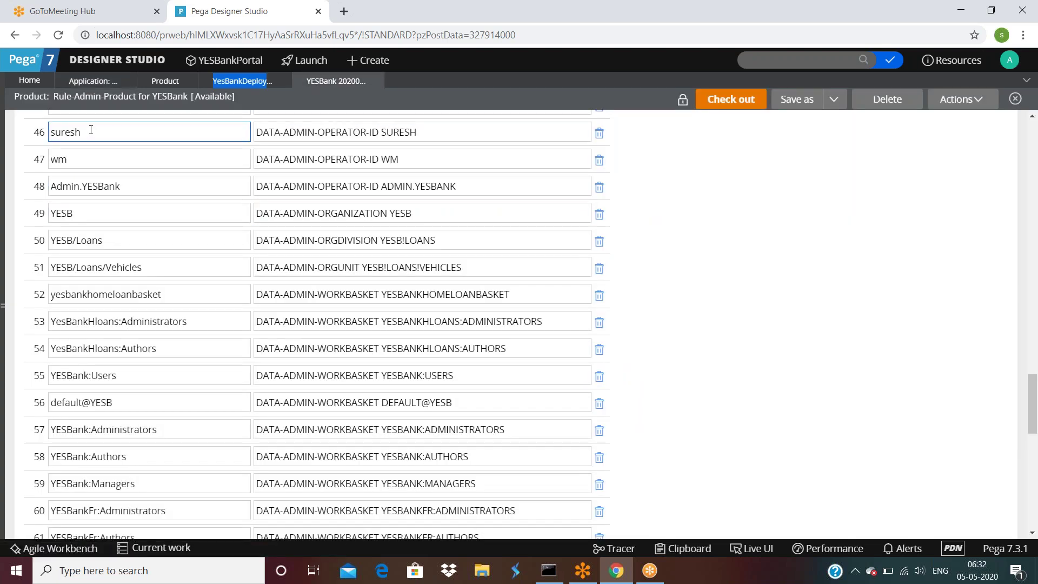
Scroll through the YESBank product rule to File details, leaving the Short description empty.
{"action": "scroll", "coordinate": [89, 131], "scroll_direction": "up", "scroll_amount": 10}
{"action": "scroll", "coordinate": [91, 130], "scroll_direction": "up", "scroll_amount": 20}
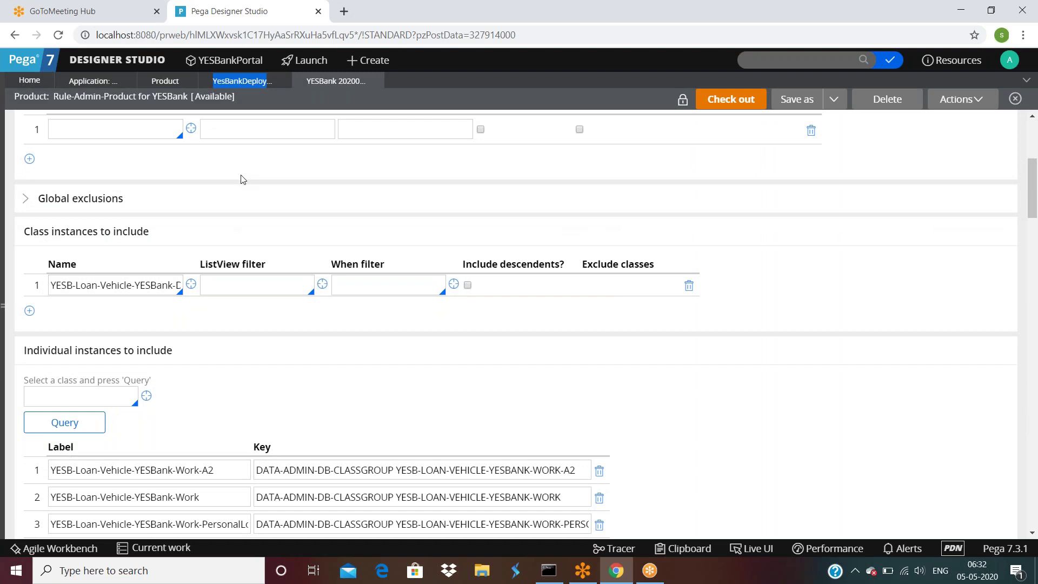
{"action": "scroll", "coordinate": [240, 179], "scroll_direction": "up", "scroll_amount": 6}
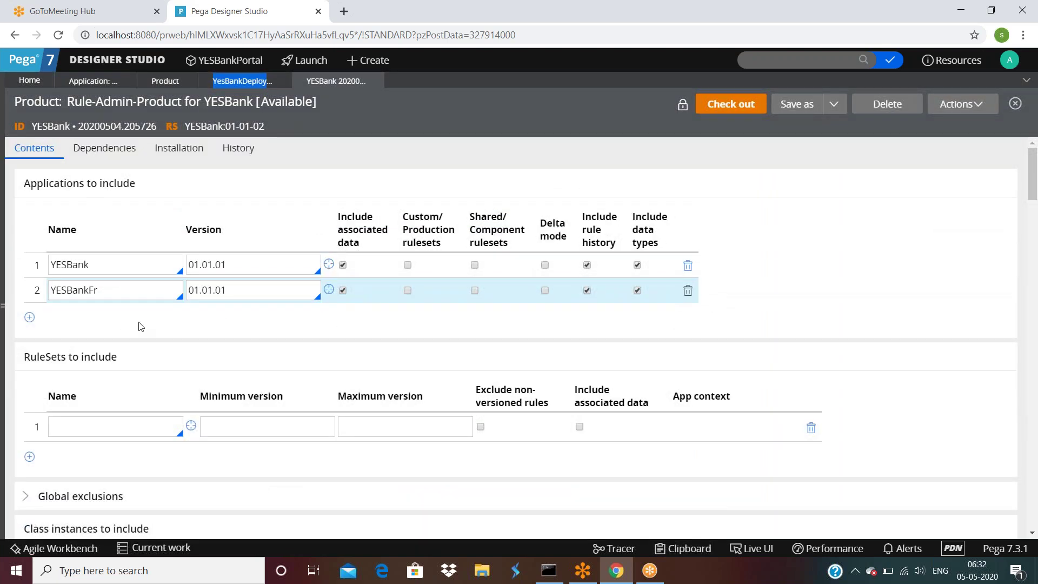
{"action": "scroll", "coordinate": [270, 289], "scroll_direction": "down", "scroll_amount": 15}
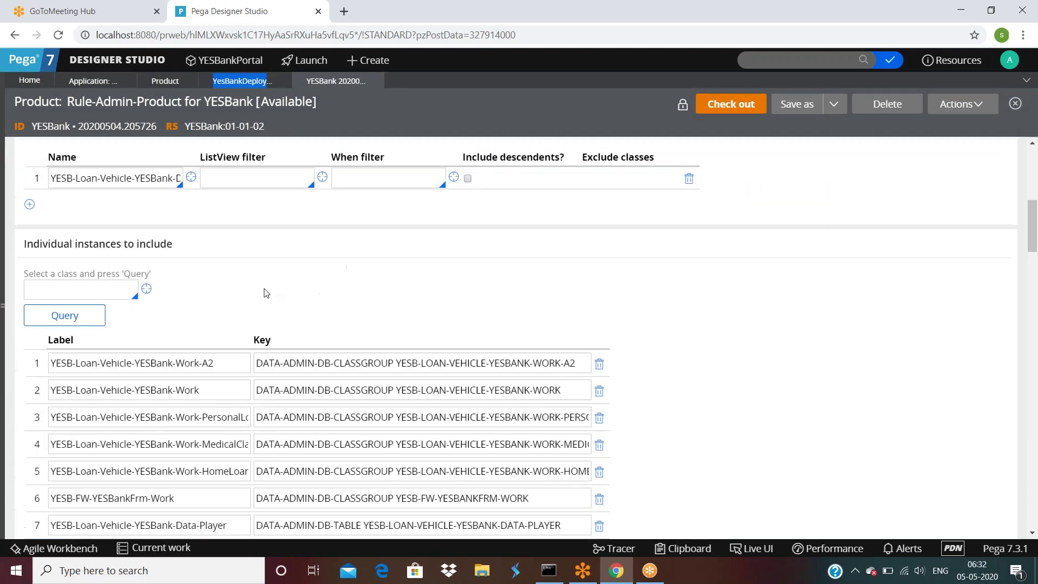
{"action": "scroll", "coordinate": [252, 295], "scroll_direction": "down", "scroll_amount": 20}
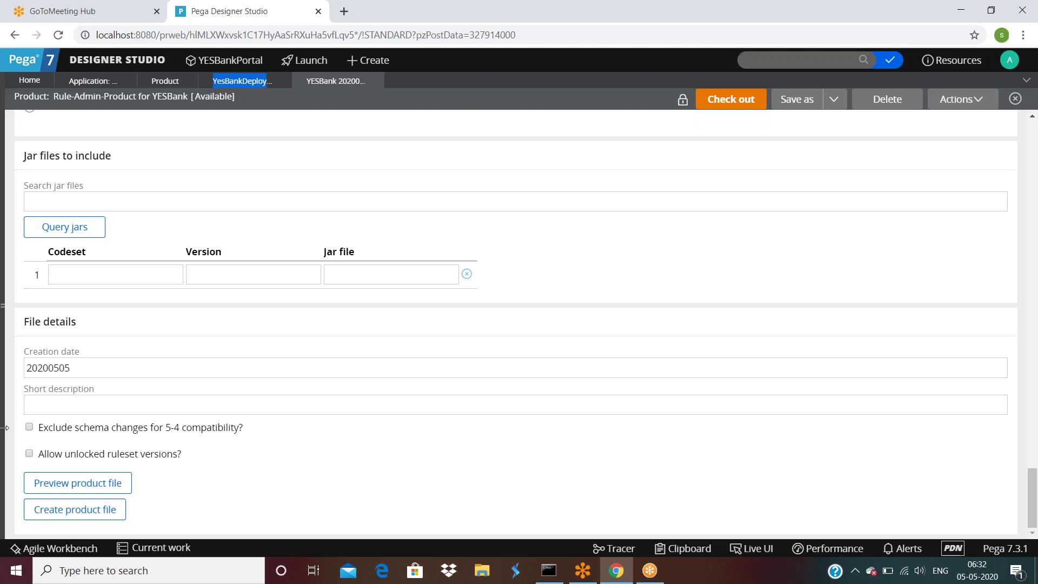
{"action": "left_click", "coordinate": [74, 404]}
{"action": "left_click", "coordinate": [422, 465]}
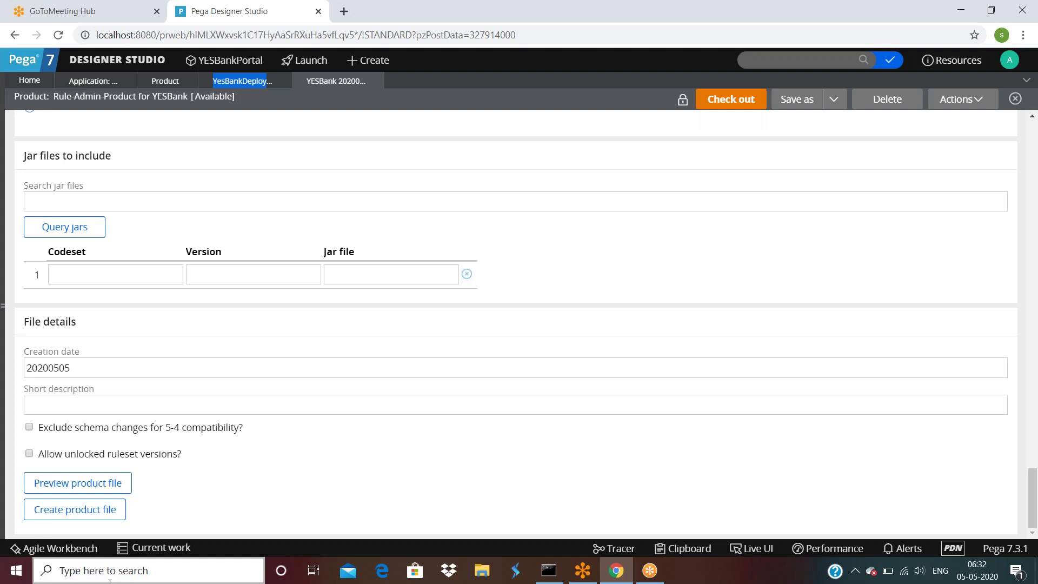
{"action": "left_click", "coordinate": [110, 385]}
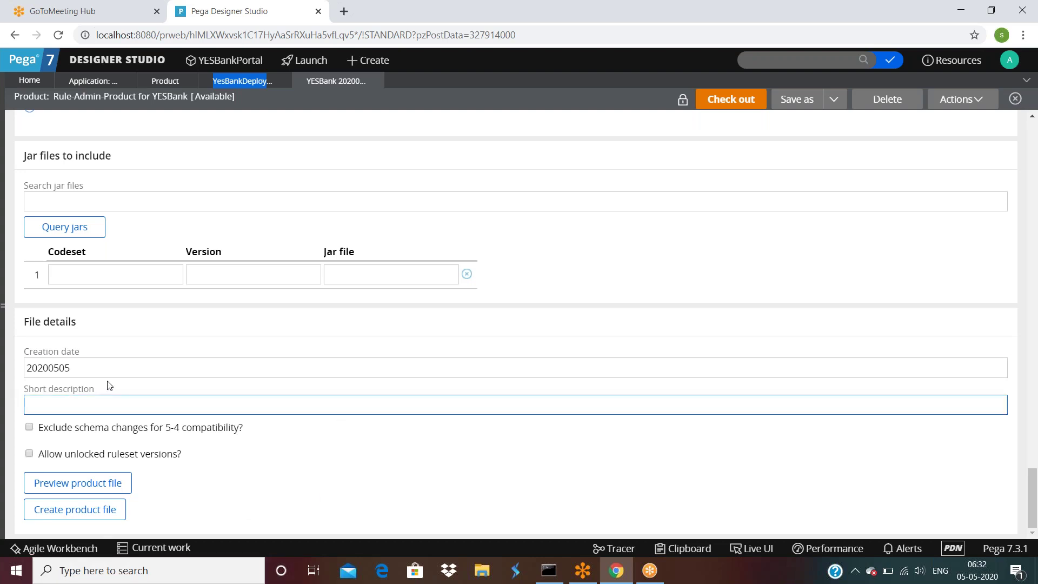
Scroll back to the top and return to the application Distribution page.
{"action": "scroll", "coordinate": [110, 385], "scroll_direction": "up", "scroll_amount": 20}
{"action": "scroll", "coordinate": [110, 385], "scroll_direction": "up", "scroll_amount": 5}
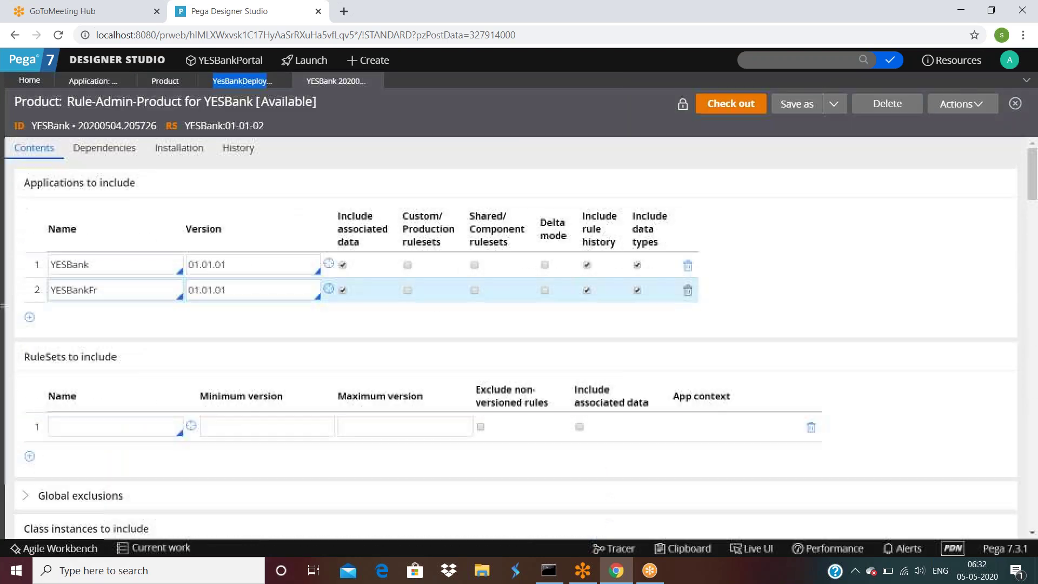
{"action": "left_click", "coordinate": [93, 80]}
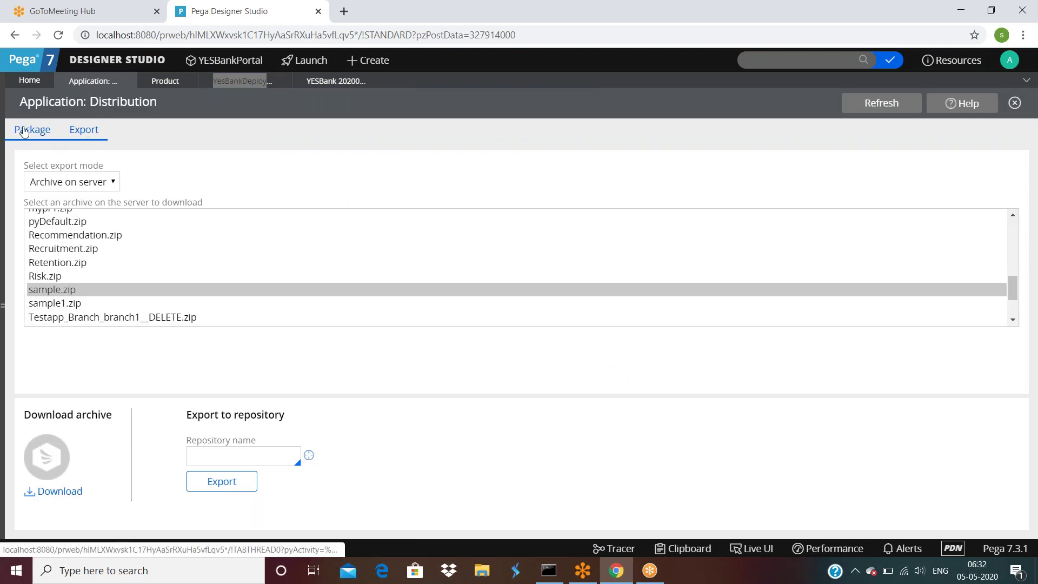
Launch the Migrate wizard from the packaging options and browse Designer Studio > Application > Distribution.
{"action": "left_click", "coordinate": [24, 132]}
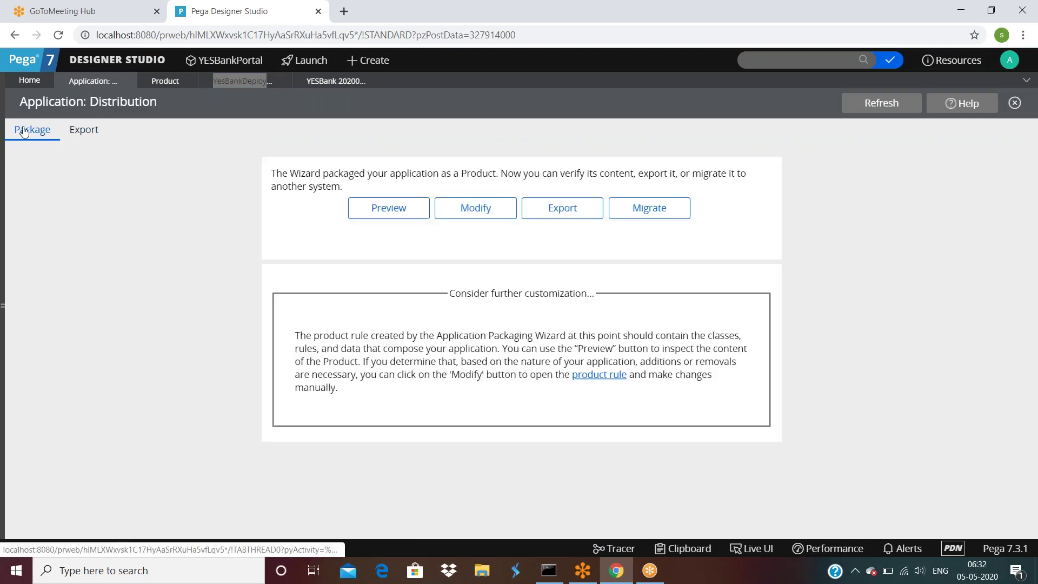
{"action": "left_click", "coordinate": [656, 215]}
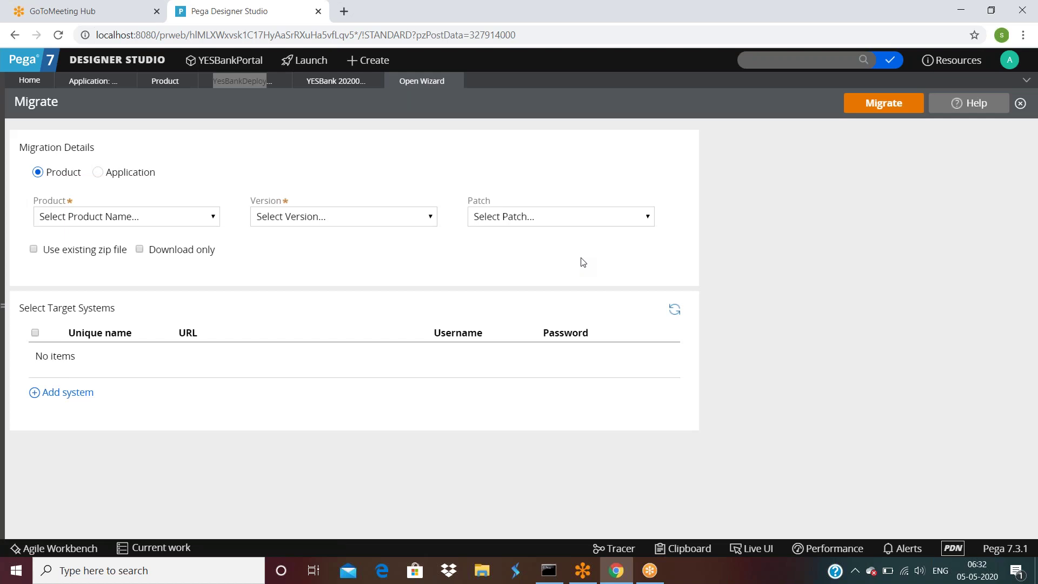
{"action": "left_click", "coordinate": [117, 60]}
{"action": "mouse_move", "coordinate": [97, 102]}
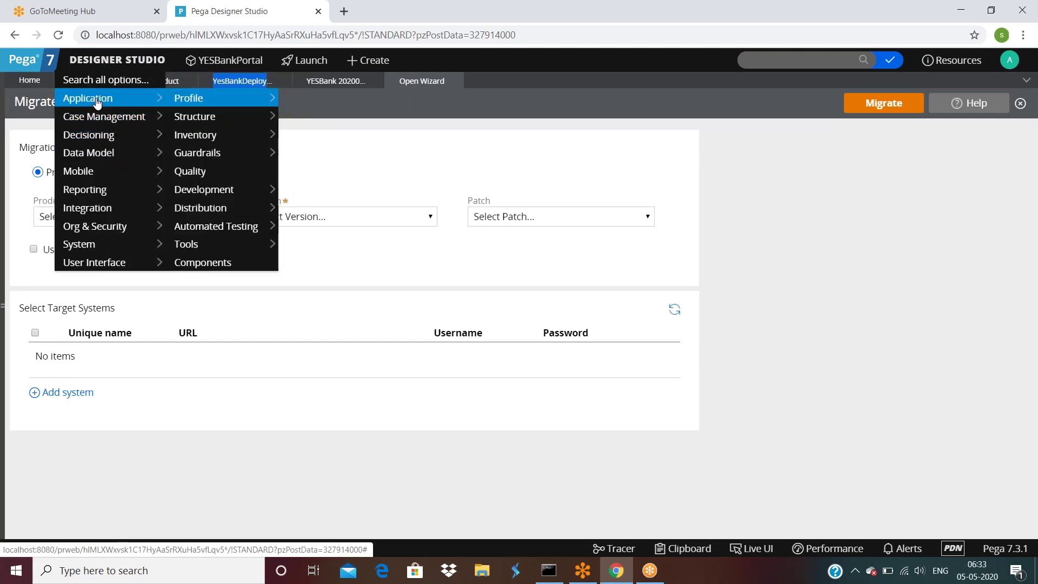
{"action": "mouse_move", "coordinate": [218, 211]}
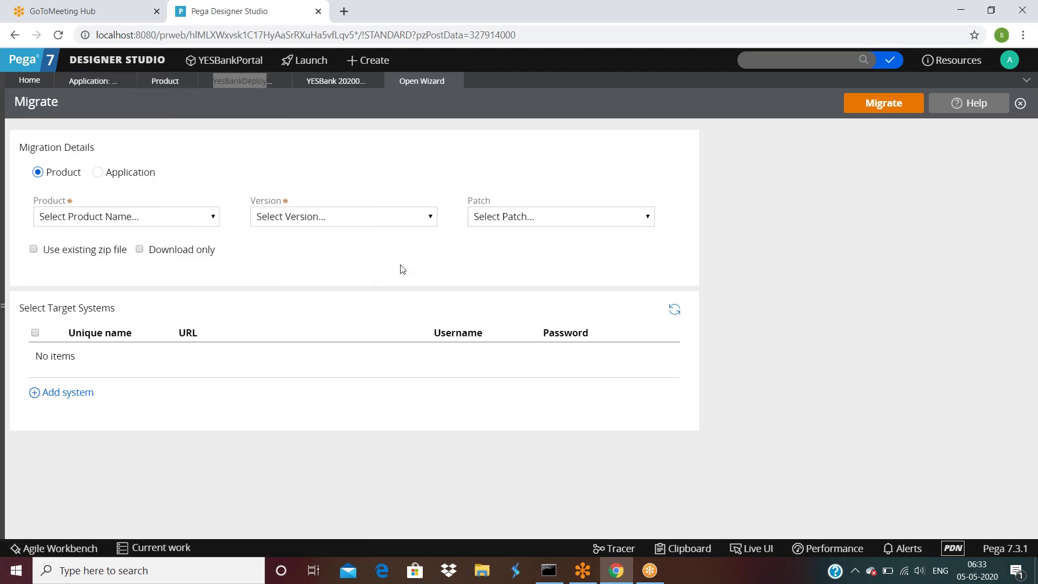
Migrate product YesBankDeployment 01-01-01, no patch, Download only off, Use existing zip file on.
{"action": "left_click", "coordinate": [88, 217]}
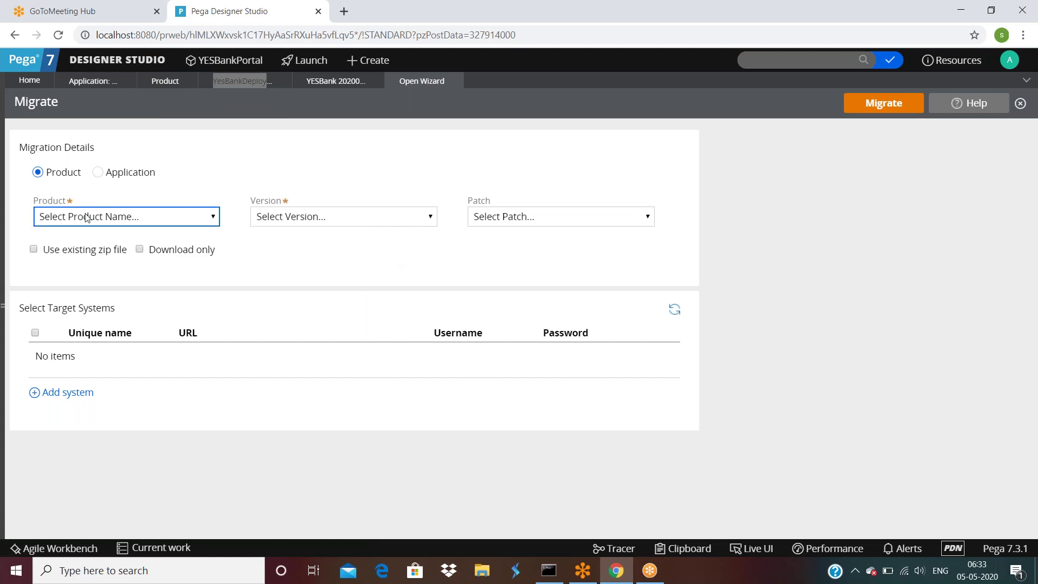
{"action": "left_click", "coordinate": [98, 172]}
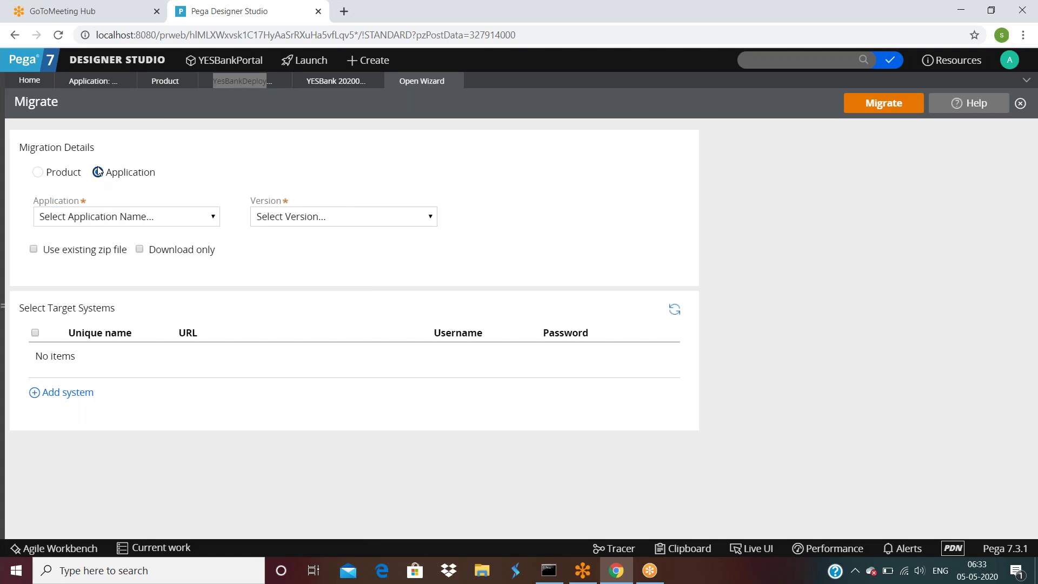
{"action": "left_click", "coordinate": [38, 172]}
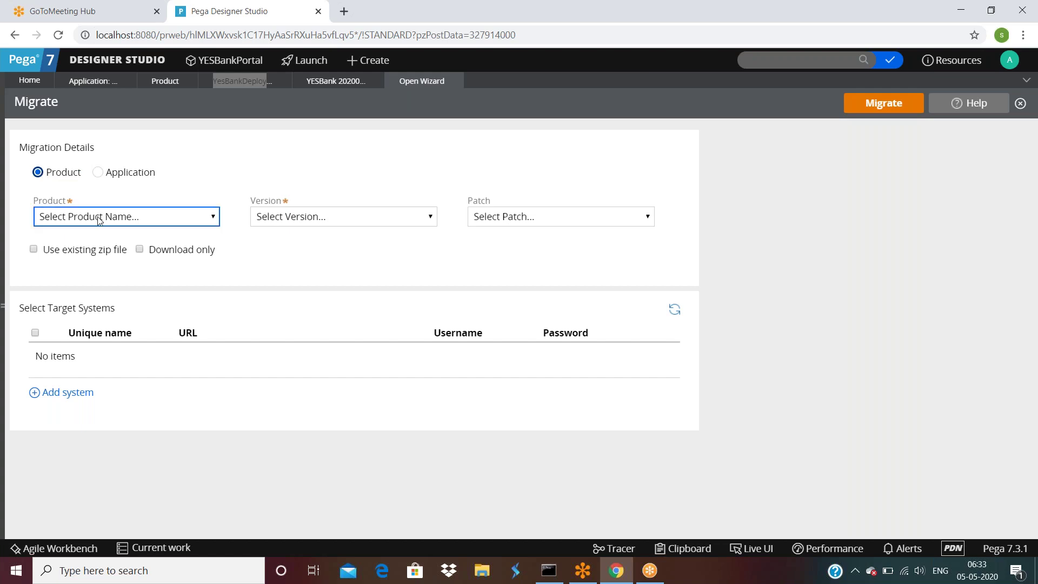
{"action": "left_click", "coordinate": [99, 217]}
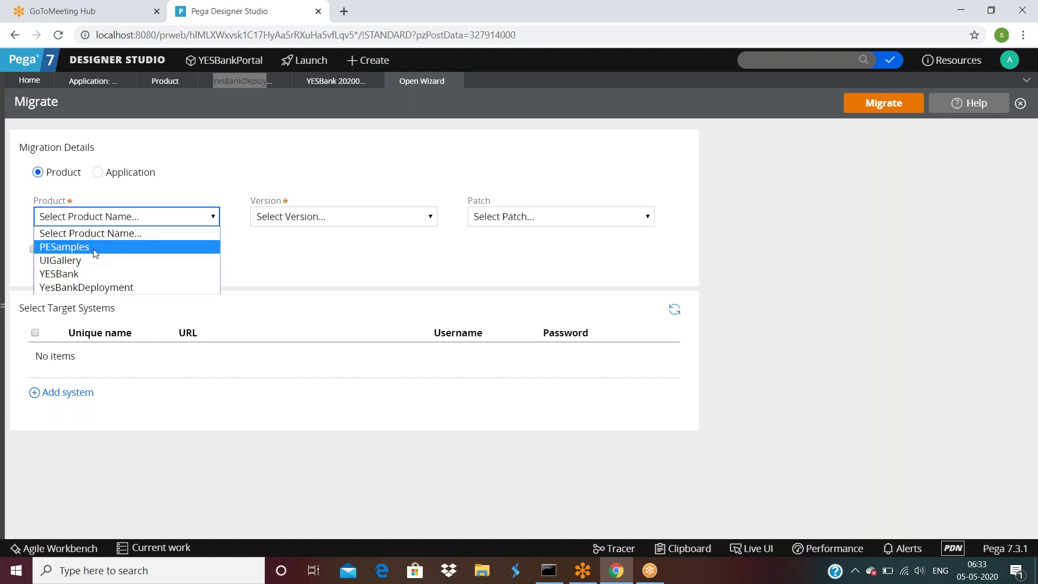
{"action": "left_click", "coordinate": [114, 287]}
{"action": "left_click", "coordinate": [331, 218]}
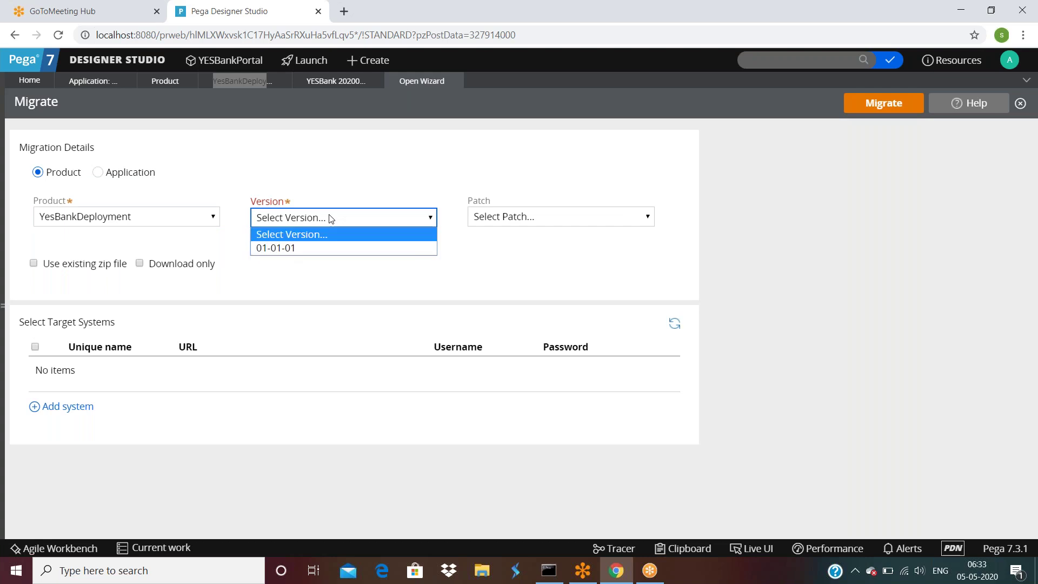
{"action": "left_click", "coordinate": [297, 249]}
{"action": "left_click", "coordinate": [494, 218]}
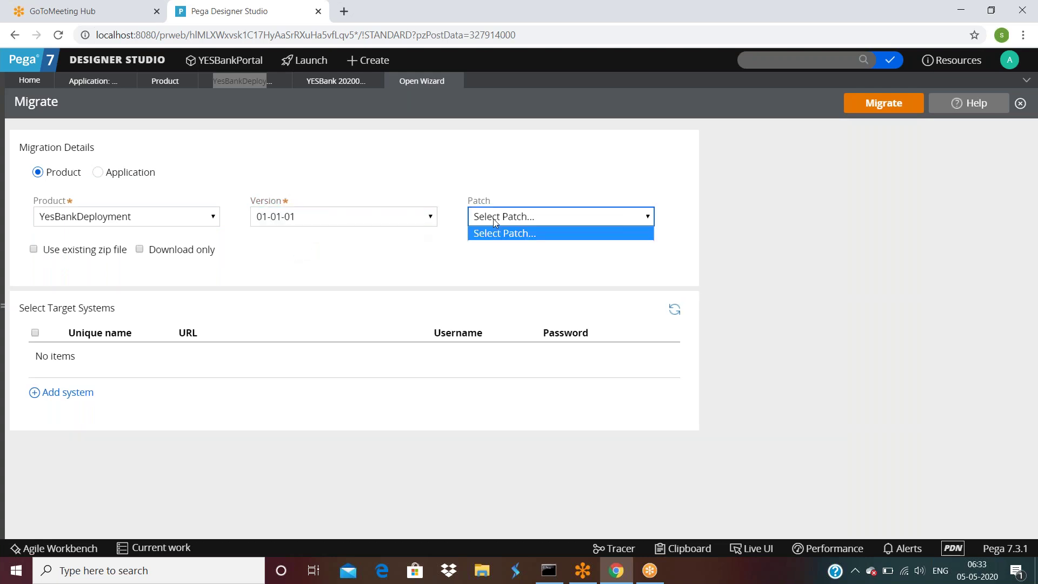
{"action": "left_click", "coordinate": [425, 235]}
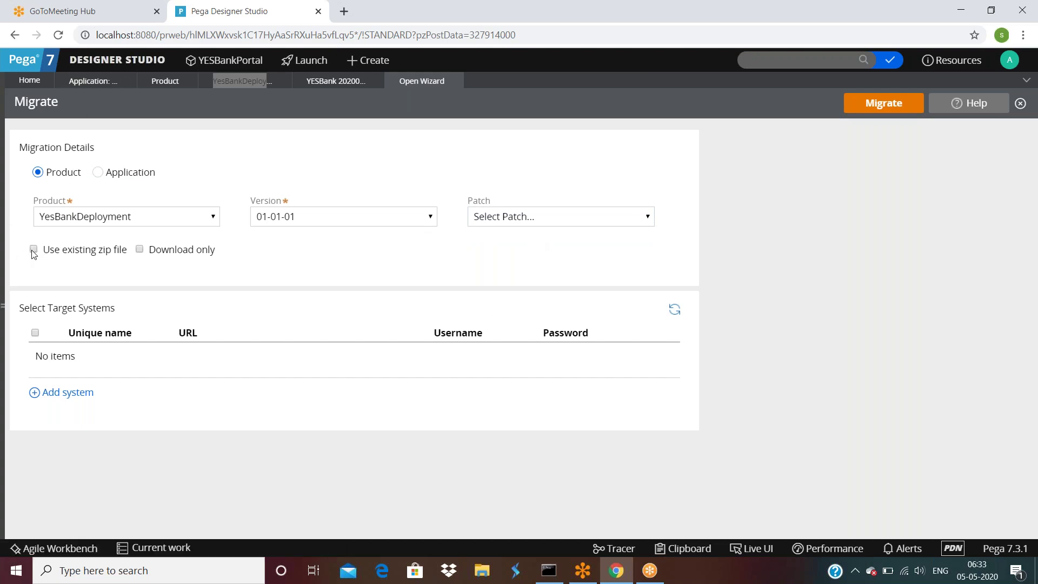
{"action": "left_click", "coordinate": [140, 250]}
{"action": "left_click", "coordinate": [34, 249]}
Add two target-system rows holding only saved login credentials, with unique name and URL blank.
{"action": "left_click", "coordinate": [57, 396]}
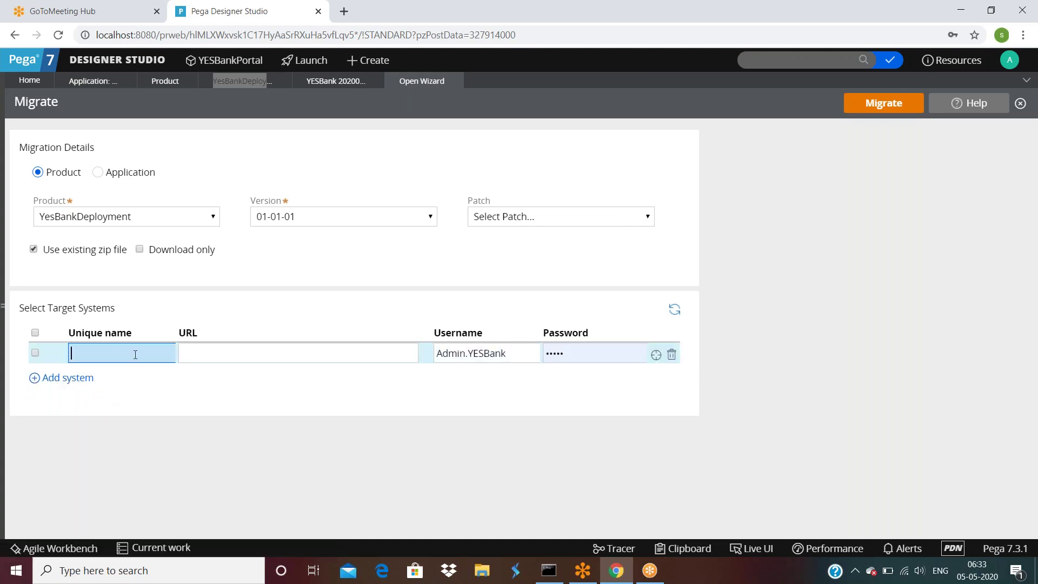
{"action": "left_click", "coordinate": [269, 360]}
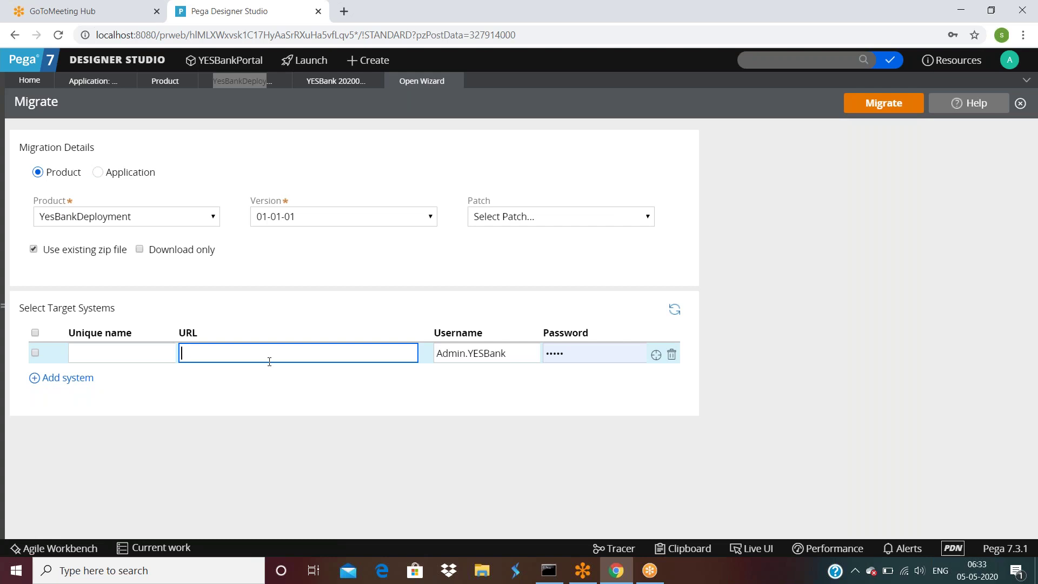
{"action": "left_click", "coordinate": [520, 354]}
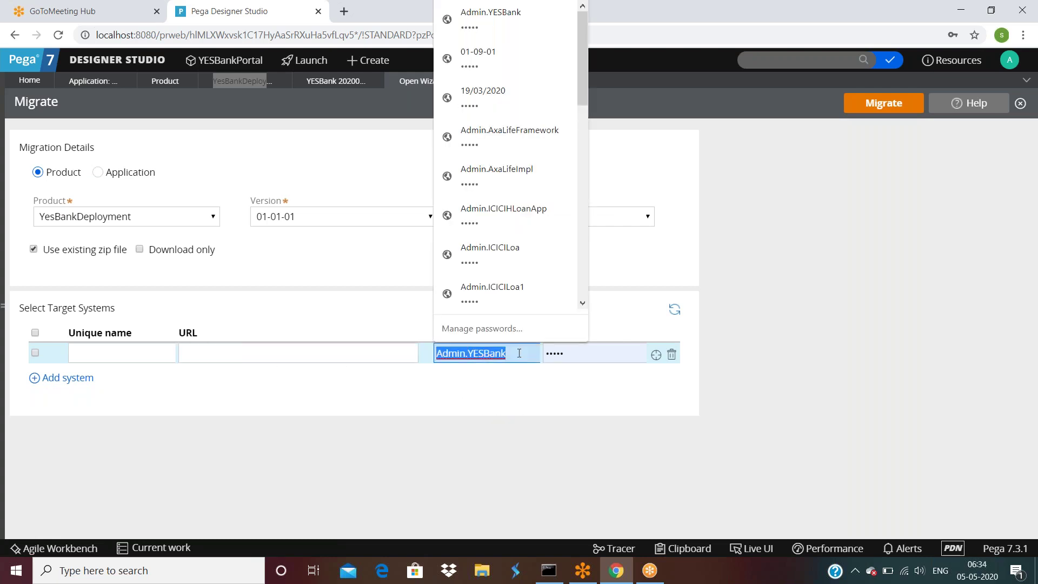
{"action": "left_click", "coordinate": [500, 399]}
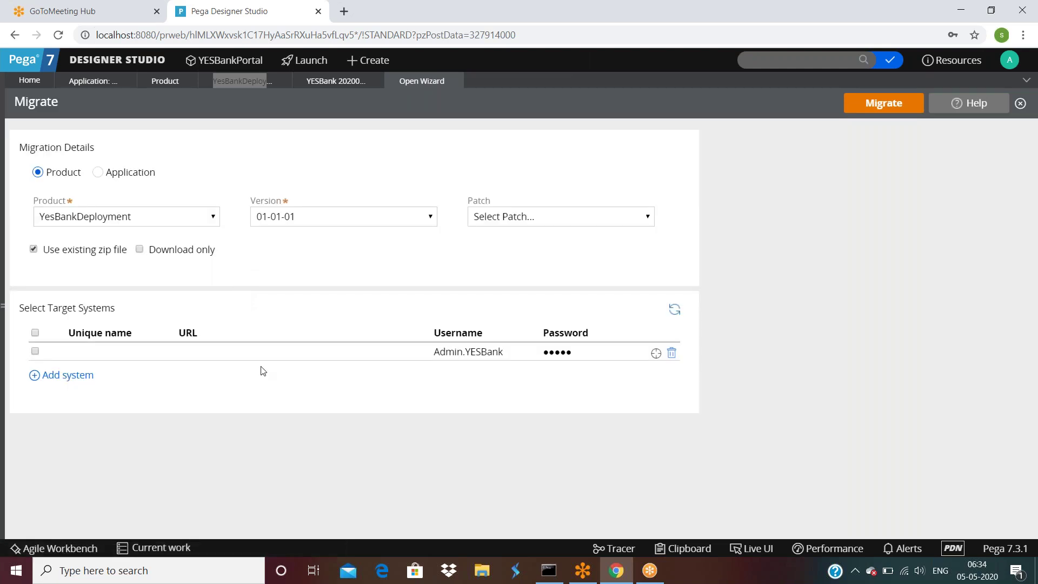
{"action": "left_click", "coordinate": [70, 375]}
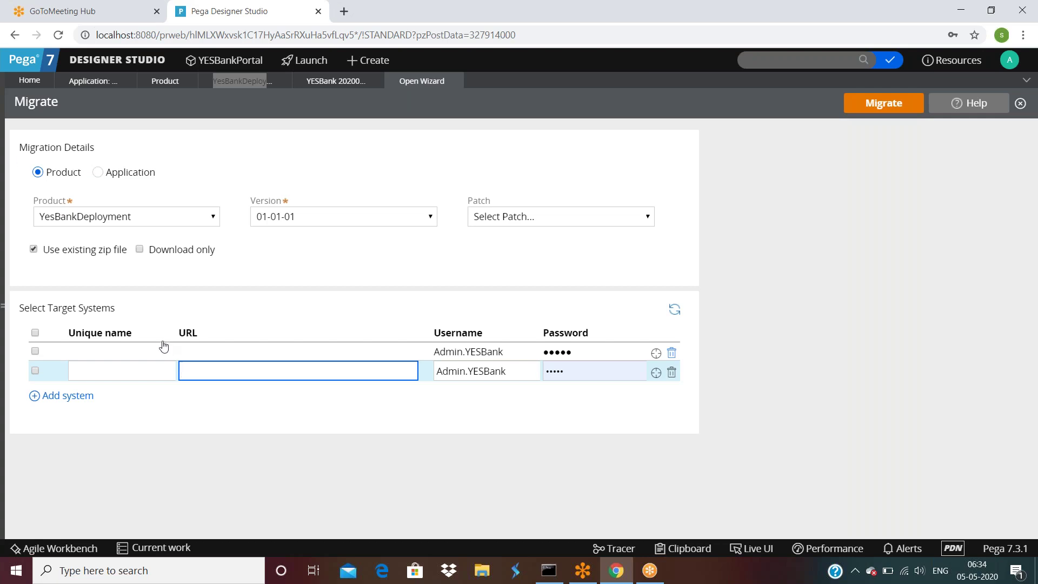
{"action": "left_click", "coordinate": [109, 370]}
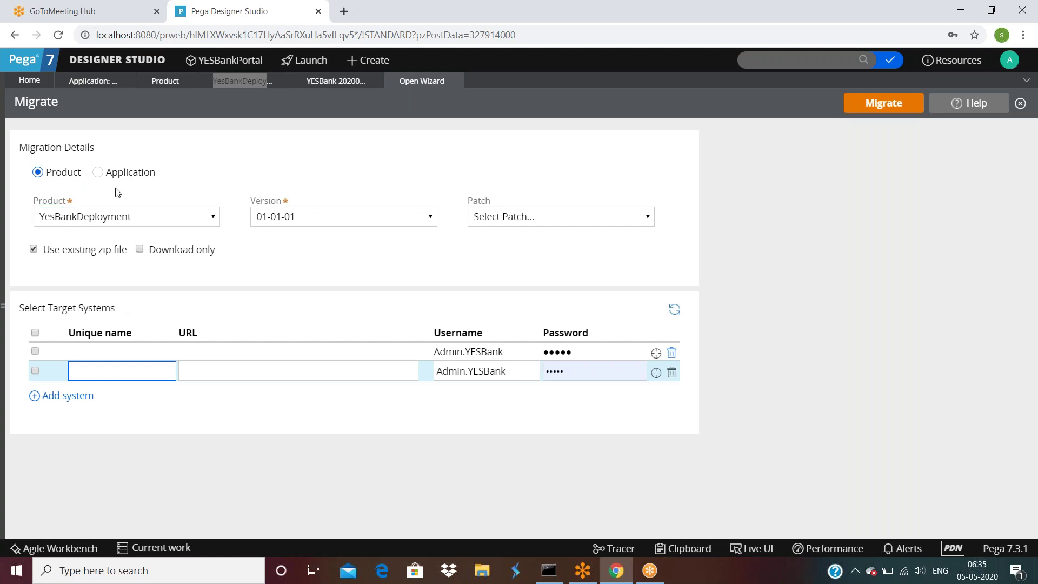
Switch to application YESBank 01.01.01, download only, without the existing zip file.
{"action": "left_click", "coordinate": [98, 172]}
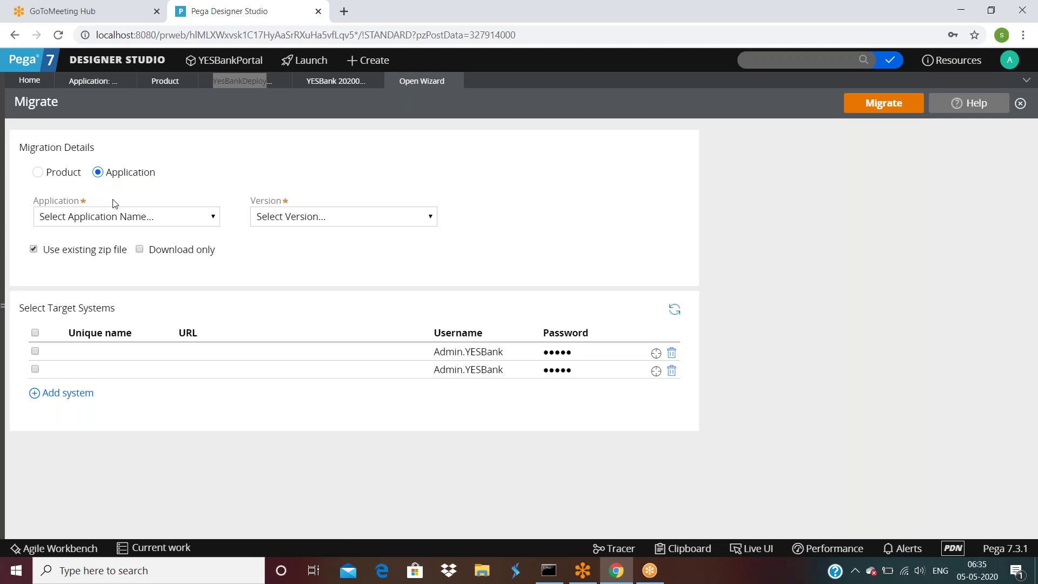
{"action": "left_click", "coordinate": [121, 220]}
{"action": "scroll", "coordinate": [109, 289], "scroll_direction": "down", "scroll_amount": 2}
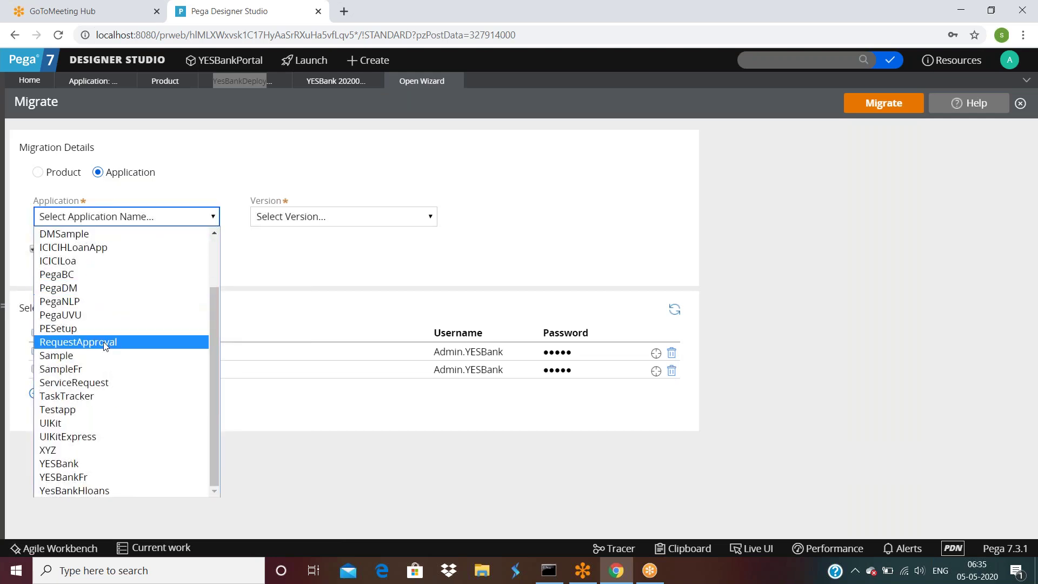
{"action": "left_click", "coordinate": [59, 463]}
{"action": "left_click", "coordinate": [293, 219]}
{"action": "left_click", "coordinate": [286, 248]}
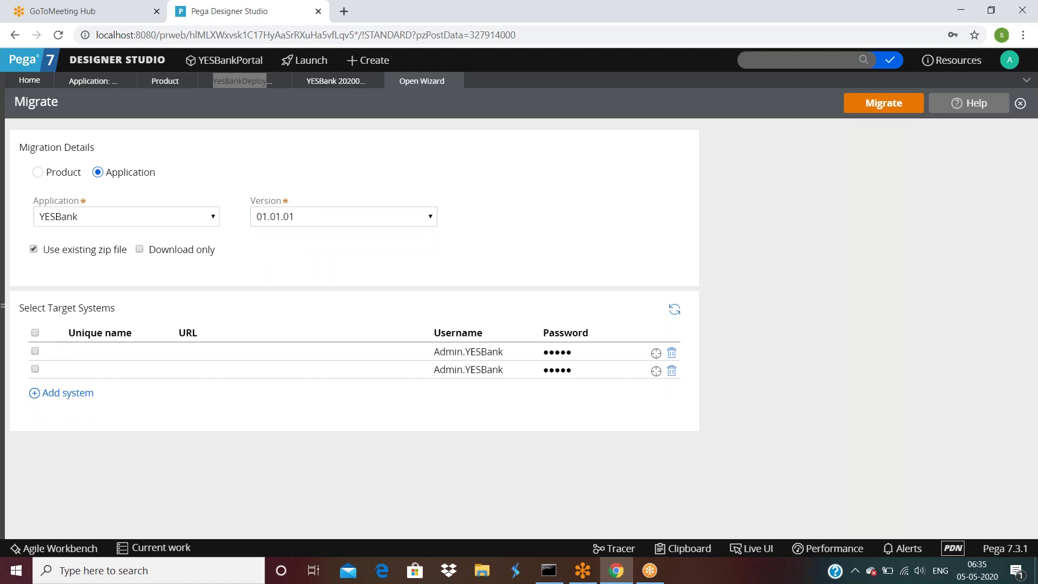
{"action": "left_click", "coordinate": [34, 250]}
{"action": "left_click", "coordinate": [140, 250]}
Delete both target-system rows and start the migration.
{"action": "left_click", "coordinate": [672, 371]}
{"action": "left_click", "coordinate": [672, 352]}
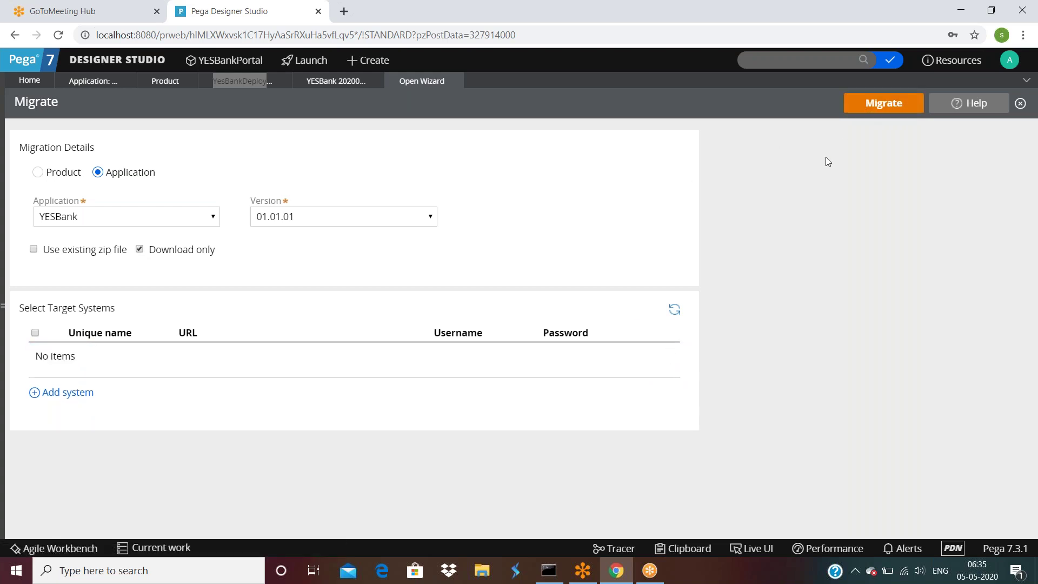
{"action": "left_click", "coordinate": [873, 105]}
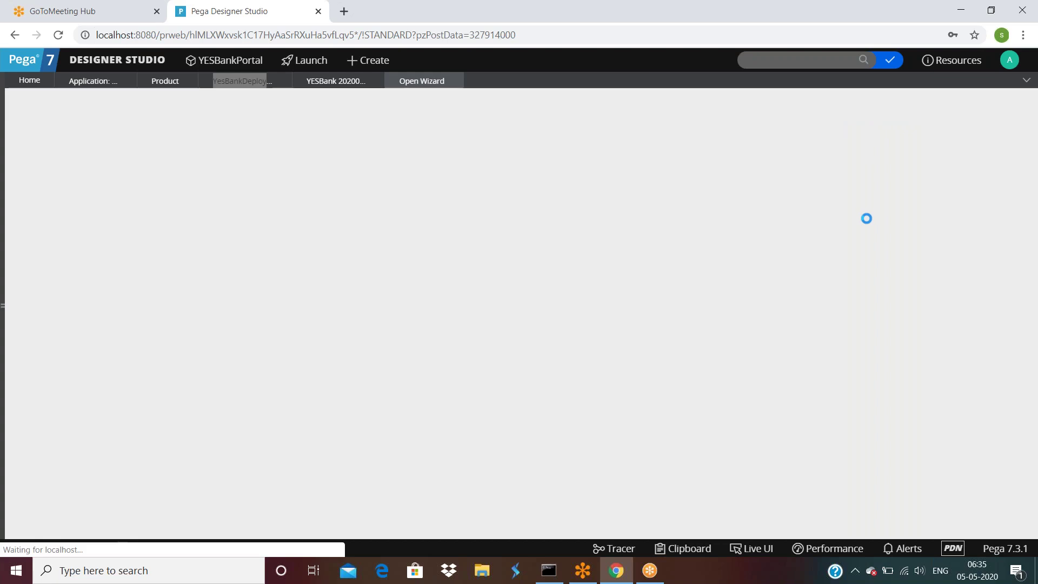
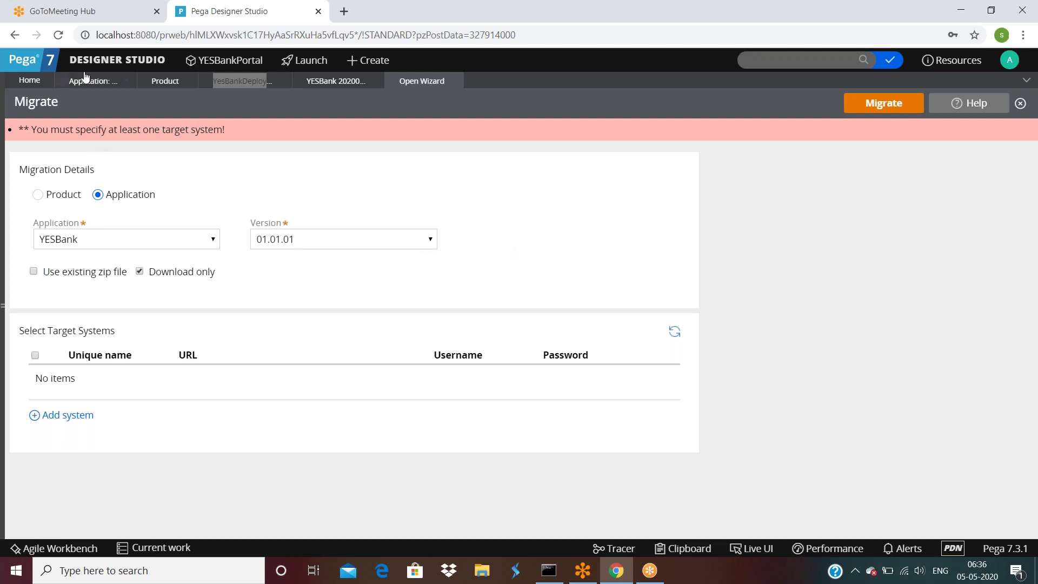
Launch Package Work from the Designer Studio menu's Application > Distribution submenu.
{"action": "mouse_move", "coordinate": [114, 60]}
{"action": "mouse_move", "coordinate": [95, 102]}
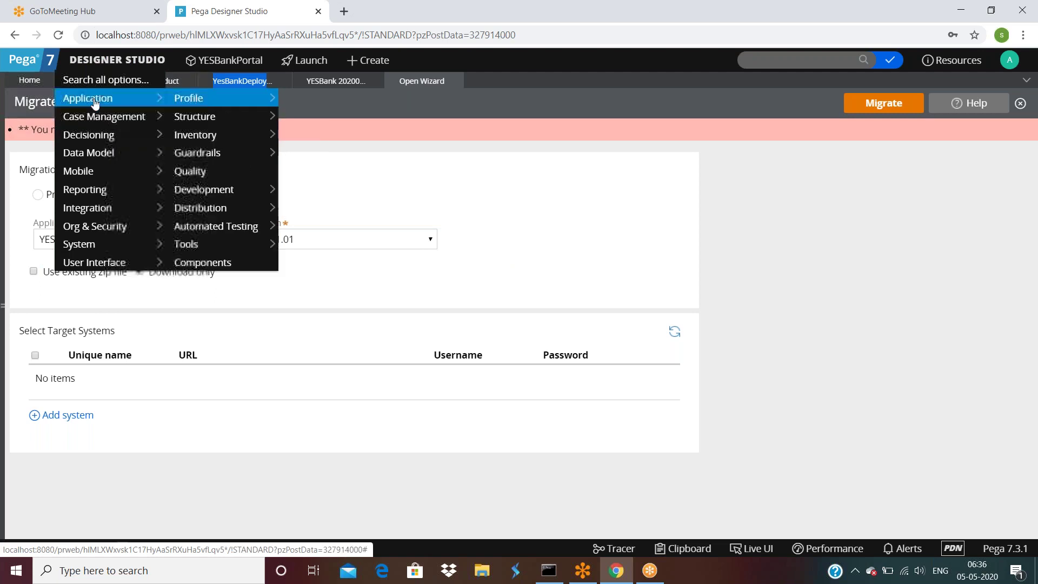
{"action": "mouse_move", "coordinate": [213, 211]}
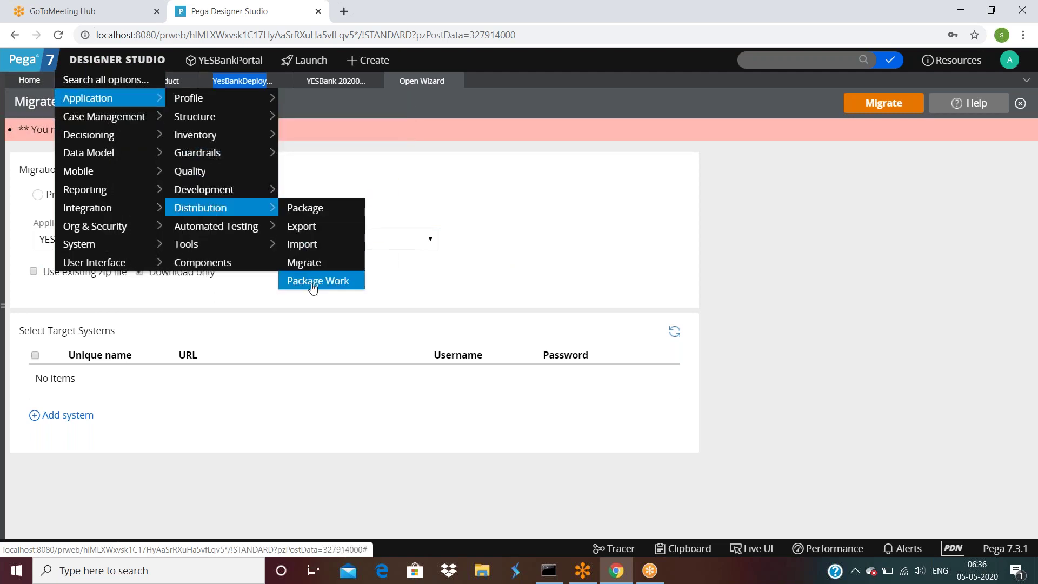
{"action": "left_click", "coordinate": [313, 288]}
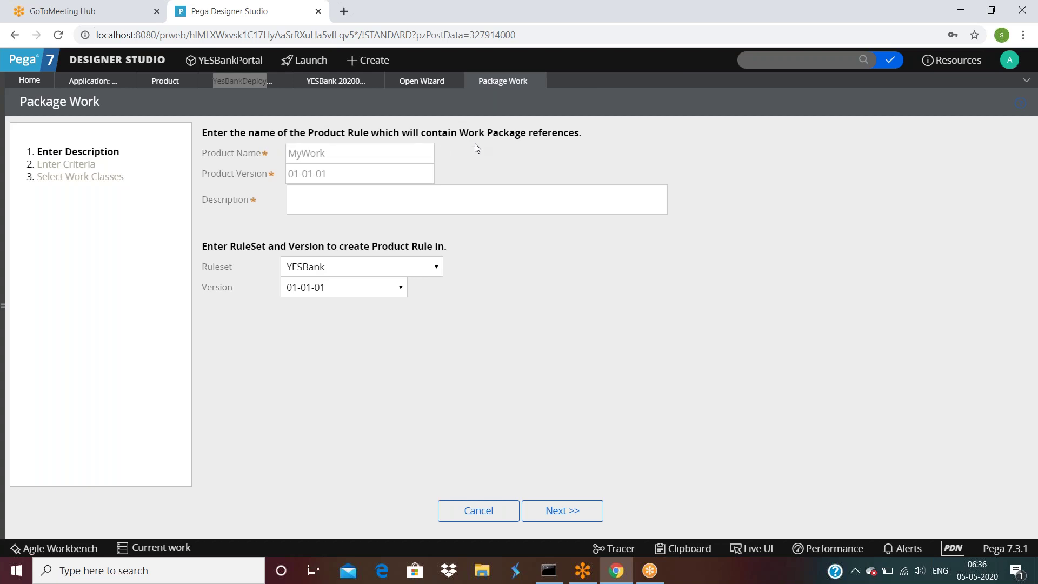
Enter product name myproductfile, version 01-01-01, and description 'thsi is my product file'.
{"action": "left_click", "coordinate": [312, 157]}
{"action": "type", "text": "myproductfile"}
{"action": "key", "text": "Tab"}
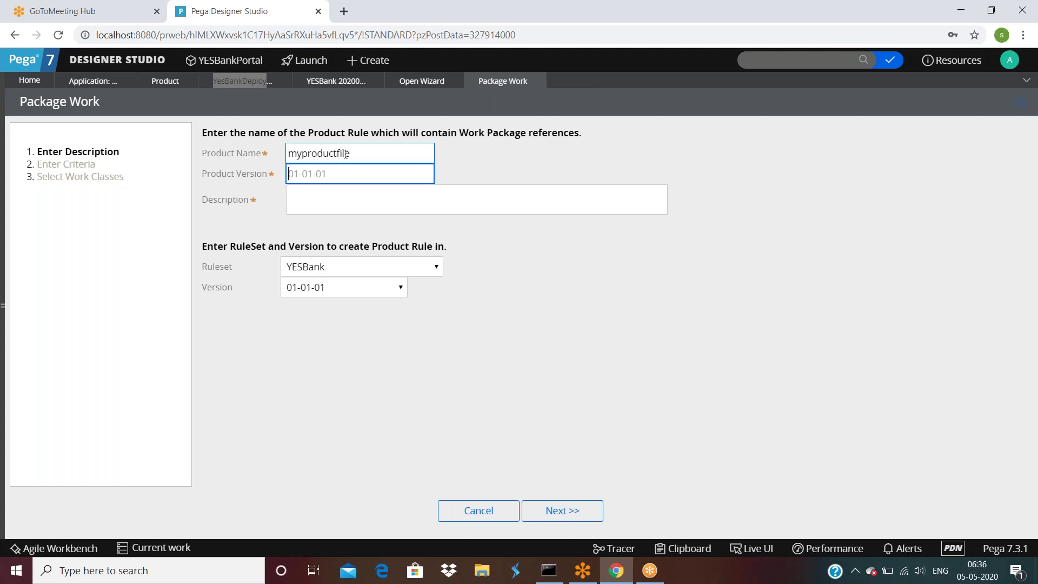
{"action": "type", "text": "01-01-01"}
{"action": "key", "text": "Tab"}
{"action": "type", "text": "thsi is my"}
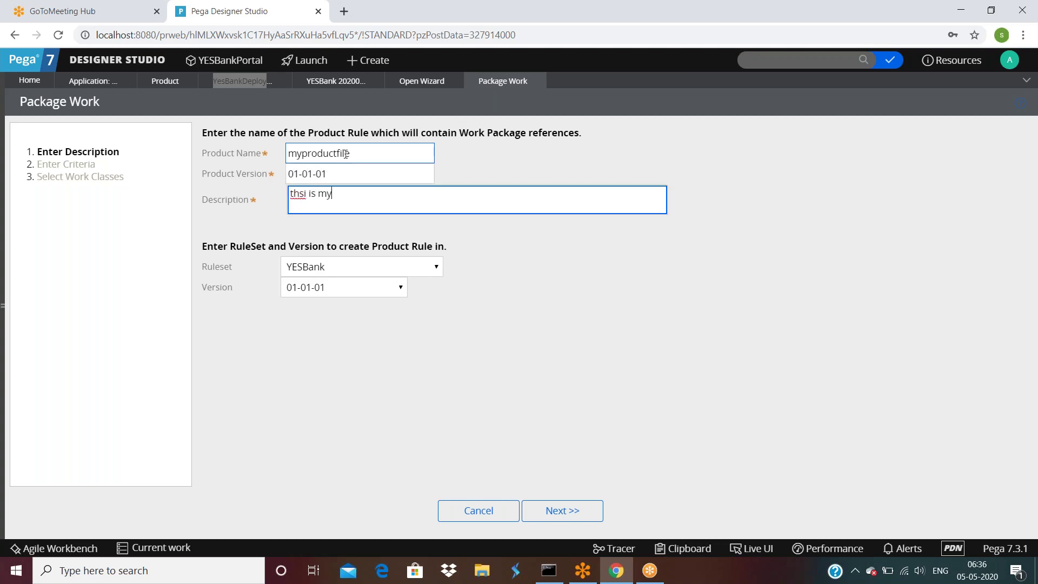
{"action": "type", "text": " product file"}
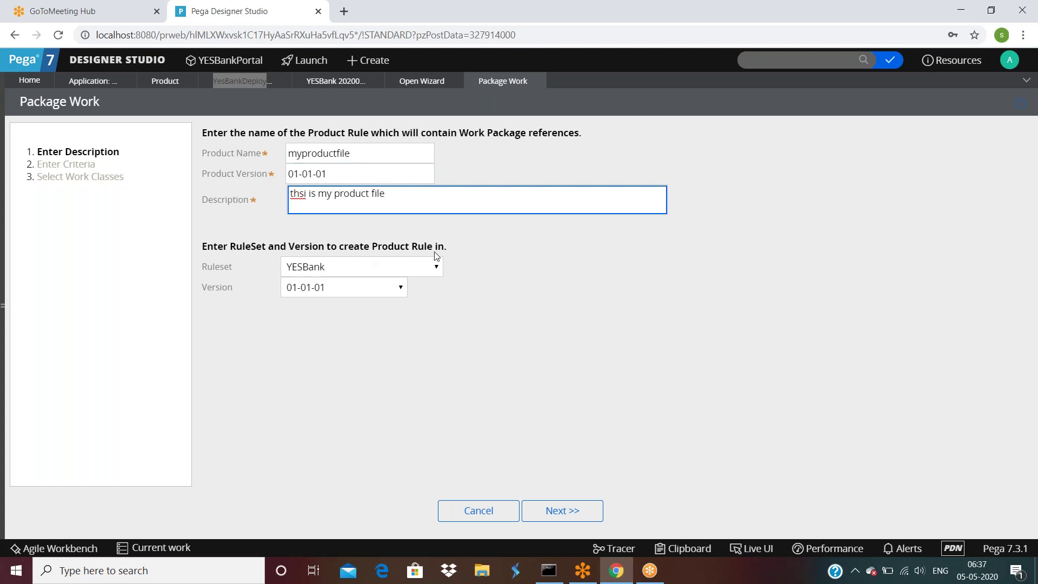
Choose ruleset YESBank with version 01-01-02 and advance to the criteria step.
{"action": "left_click", "coordinate": [433, 266]}
{"action": "left_click", "coordinate": [371, 268]}
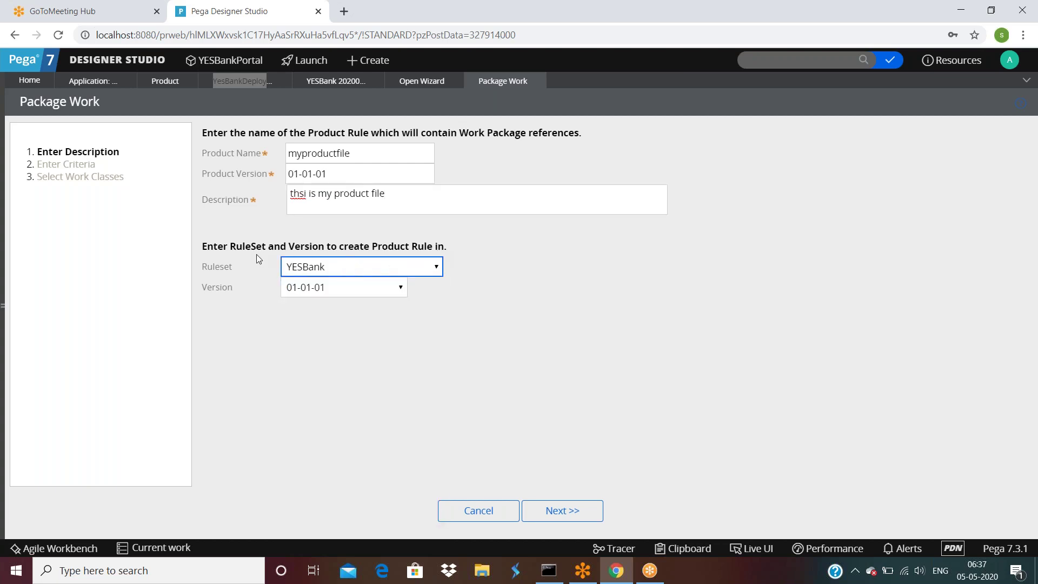
{"action": "left_click", "coordinate": [307, 288]}
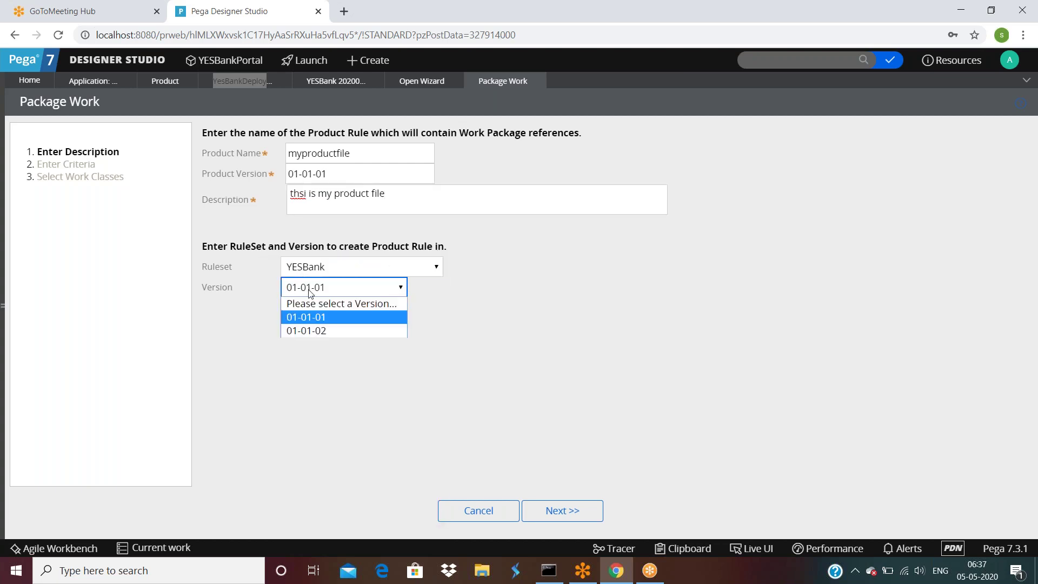
{"action": "left_click", "coordinate": [315, 330]}
{"action": "left_click", "coordinate": [561, 517]}
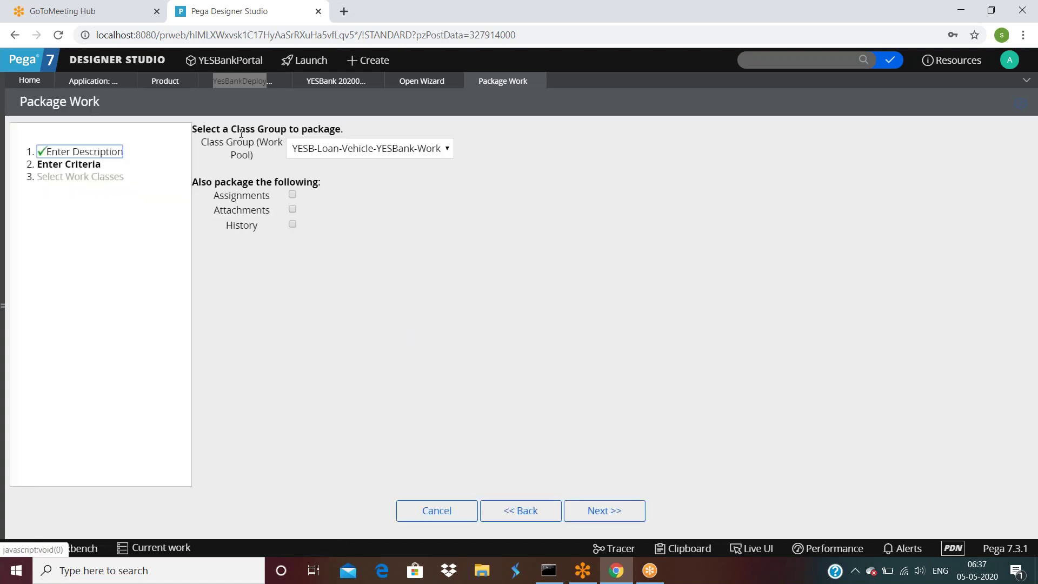
Keep class group YESB-Loan-Vehicle-YESBank-Work, add Assignments and History, and continue.
{"action": "left_click", "coordinate": [369, 150]}
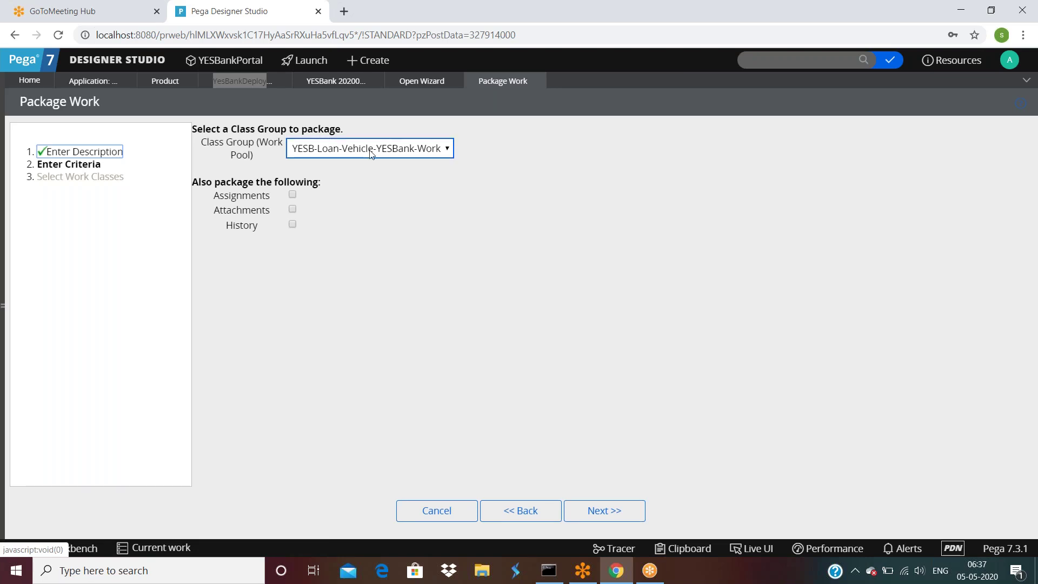
{"action": "left_click", "coordinate": [370, 151]}
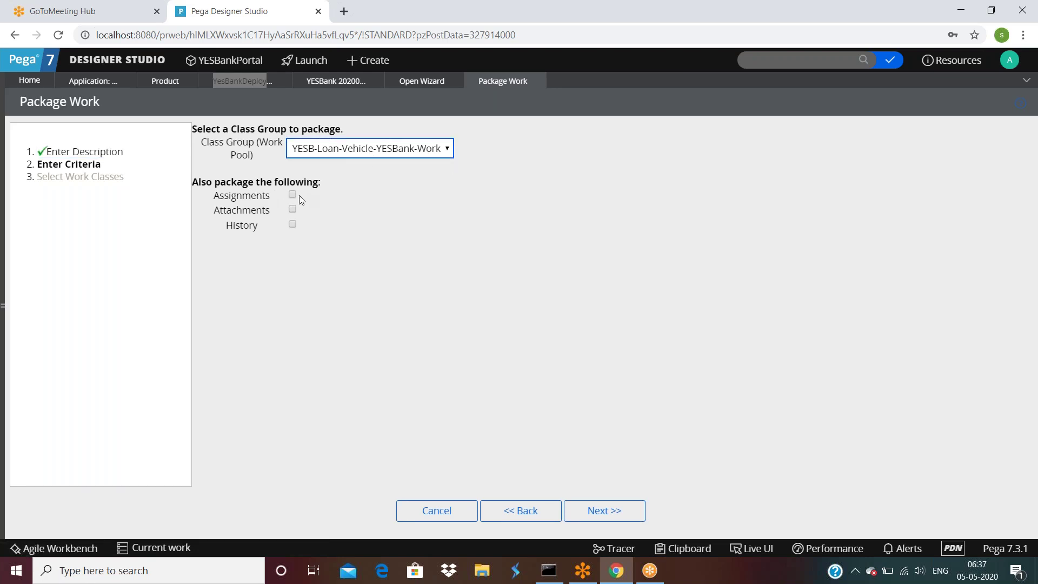
{"action": "left_click", "coordinate": [292, 195]}
{"action": "left_click", "coordinate": [292, 223]}
{"action": "left_click", "coordinate": [604, 513]}
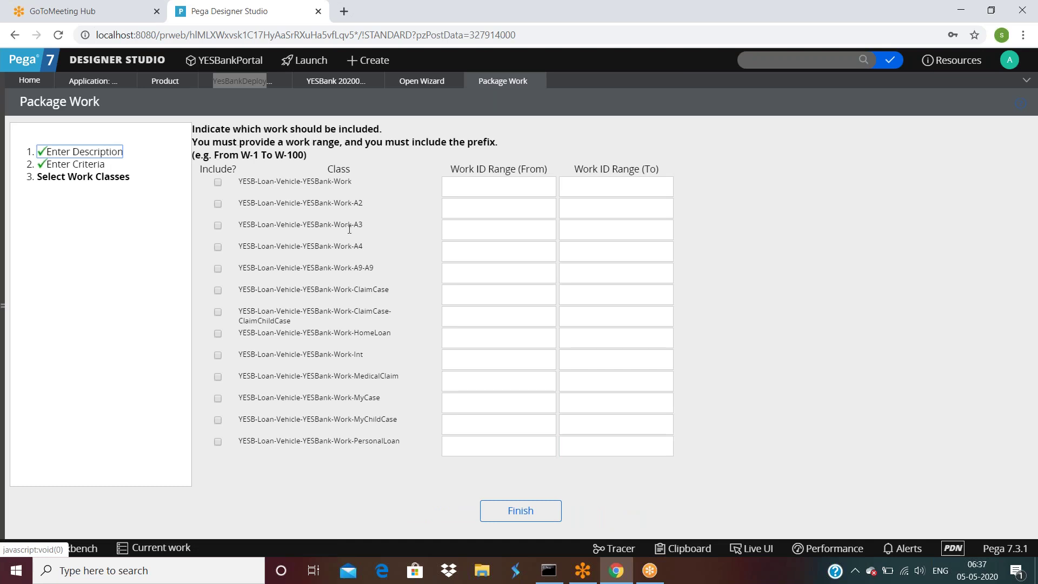
Include the YESBank base class and several other work classes, then attempt to finish.
{"action": "left_click", "coordinate": [473, 186]}
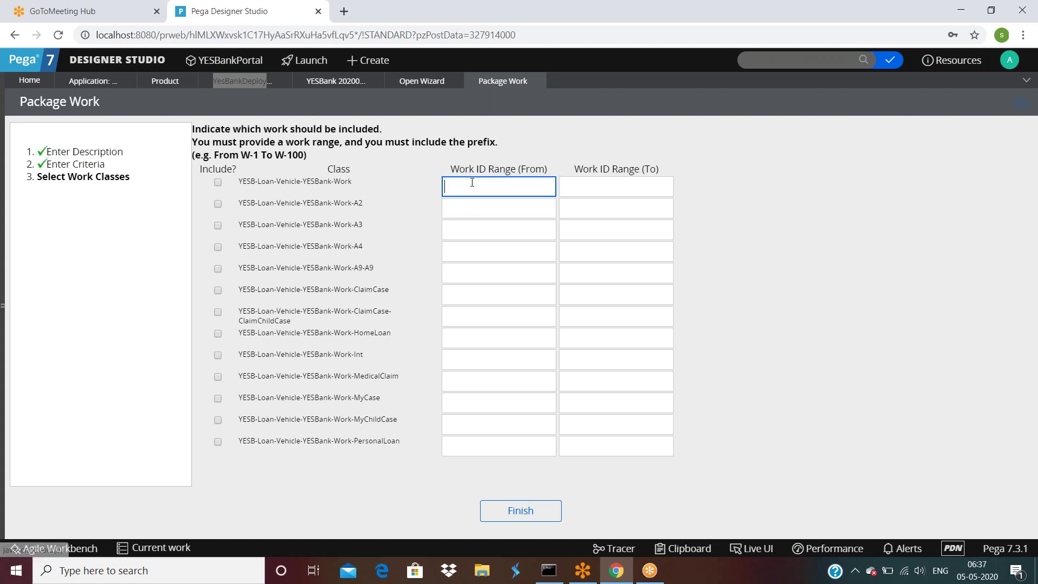
{"action": "left_click", "coordinate": [629, 188]}
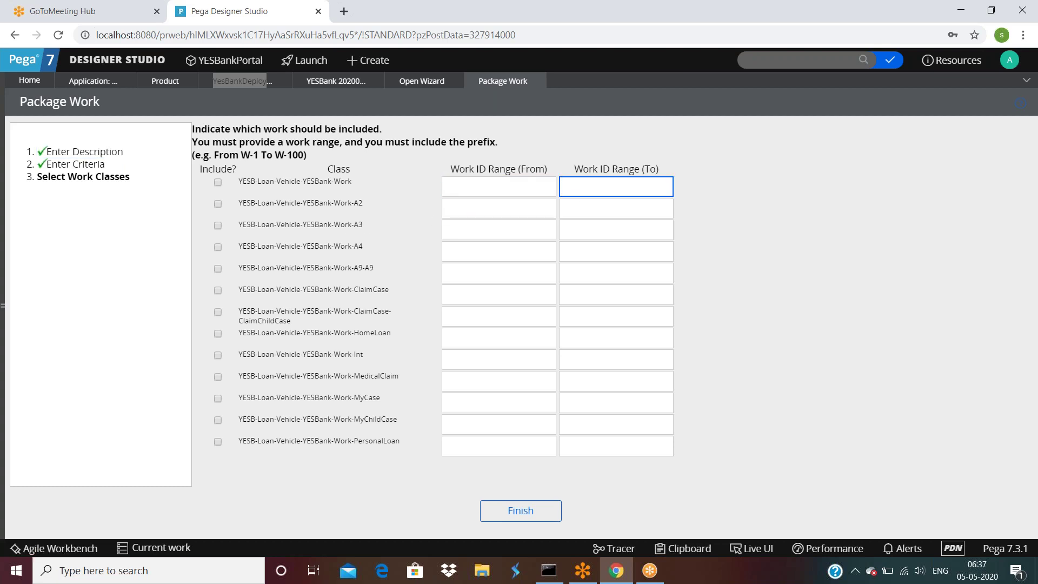
{"action": "left_click", "coordinate": [217, 183]}
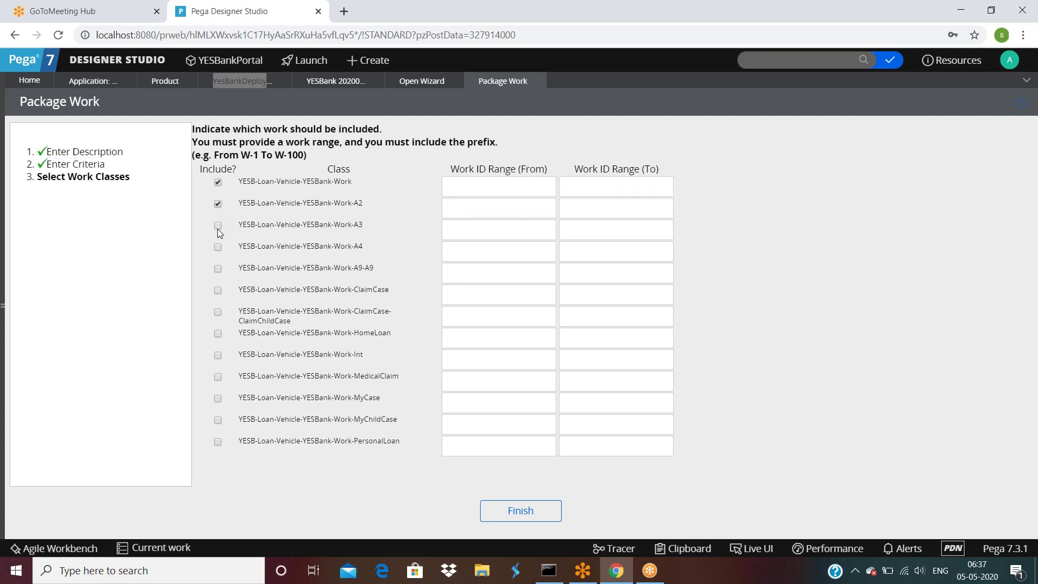
{"action": "left_click", "coordinate": [218, 268]}
{"action": "left_click", "coordinate": [217, 314]}
{"action": "left_click", "coordinate": [219, 334]}
{"action": "left_click", "coordinate": [218, 356]}
{"action": "left_click", "coordinate": [513, 512]}
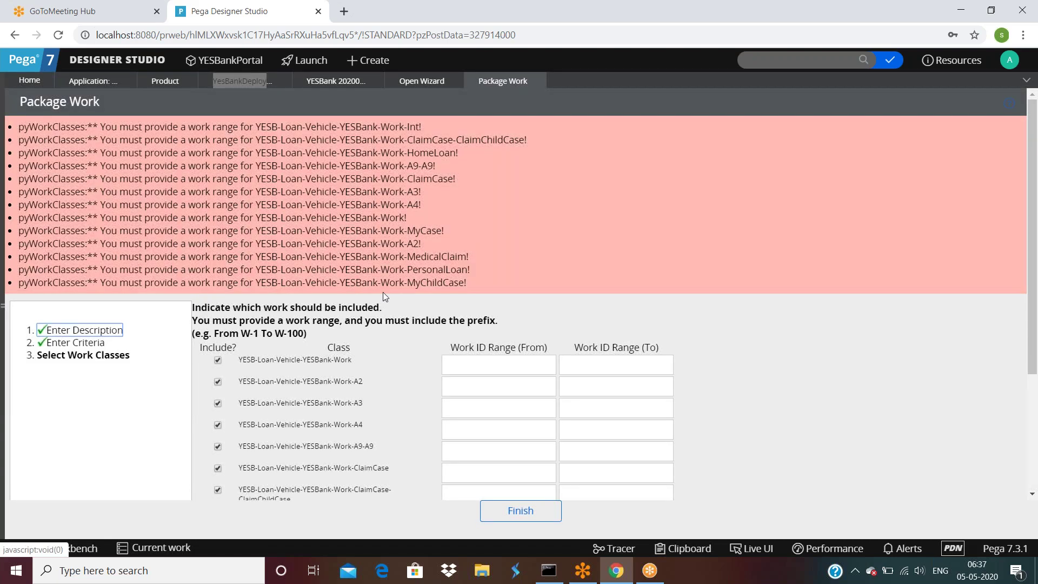
Exclude A2, A3, HomeLoan, Int and PersonalLoan, keeping only YESB-Loan-Vehicle-YESBank-Work included.
{"action": "scroll", "coordinate": [281, 281], "scroll_direction": "down", "scroll_amount": 3}
{"action": "left_click", "coordinate": [218, 211]}
{"action": "left_click", "coordinate": [217, 233]}
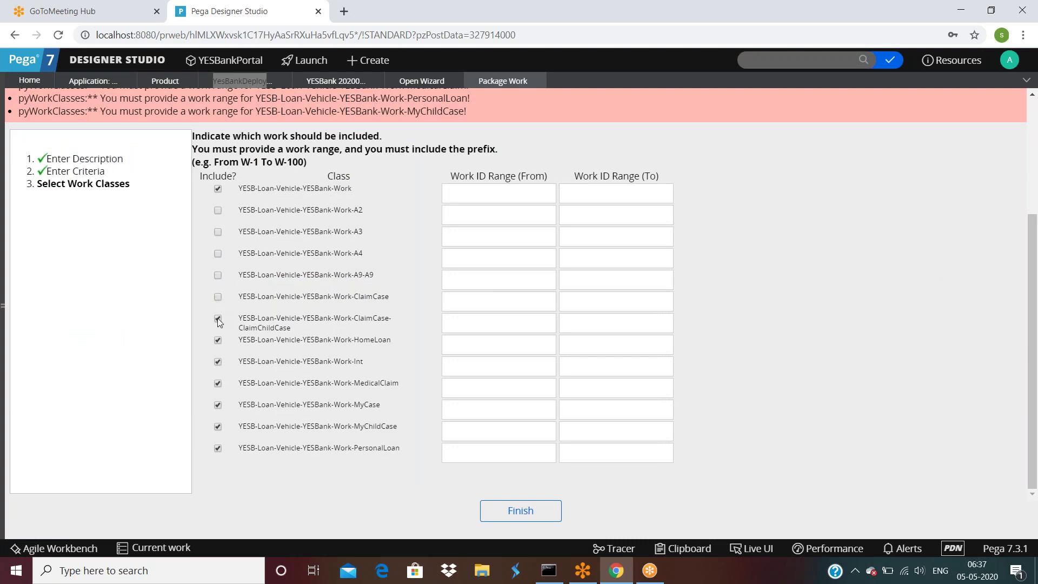
{"action": "left_click", "coordinate": [218, 340]}
{"action": "left_click", "coordinate": [218, 362]}
{"action": "left_click", "coordinate": [218, 449]}
{"action": "left_click", "coordinate": [4, 308]}
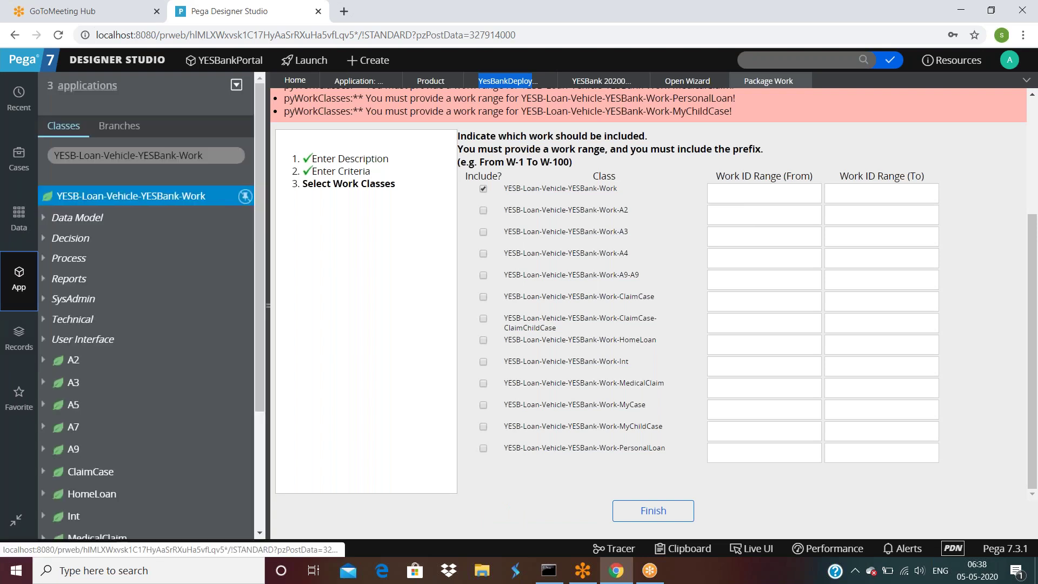
Check the YESB-Loan-Vehicle-YESBank-Work case IDs (up to C-405), then return to Package Work.
{"action": "left_click", "coordinate": [103, 198]}
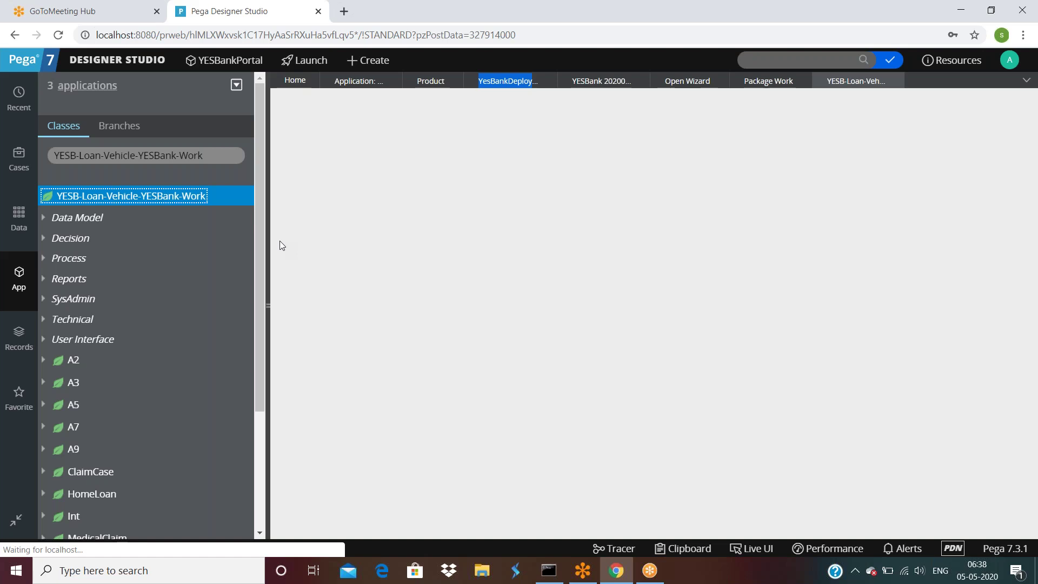
{"action": "scroll", "coordinate": [308, 243], "scroll_direction": "down", "scroll_amount": 10}
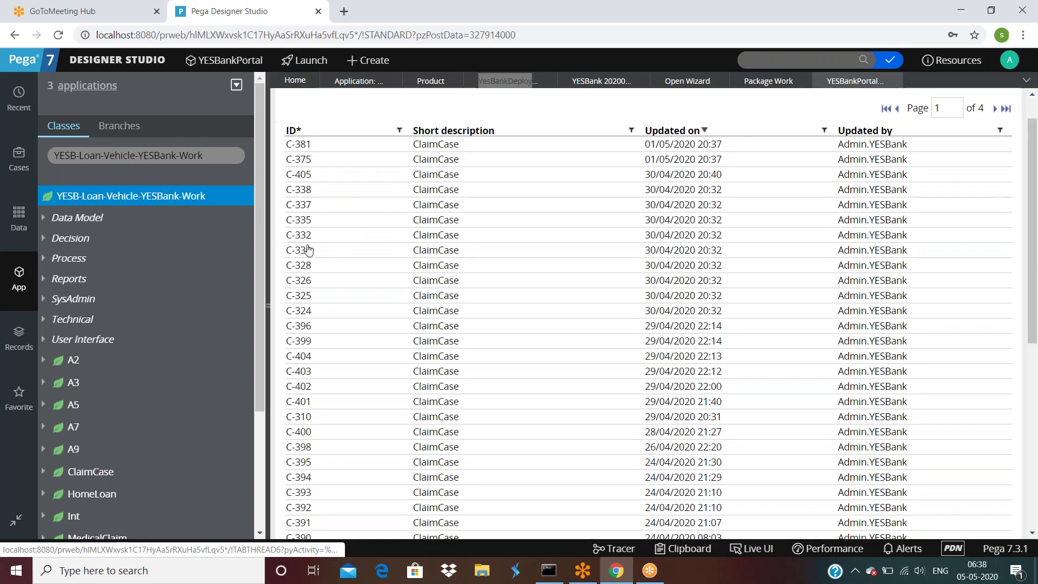
{"action": "scroll", "coordinate": [312, 256], "scroll_direction": "up", "scroll_amount": 7}
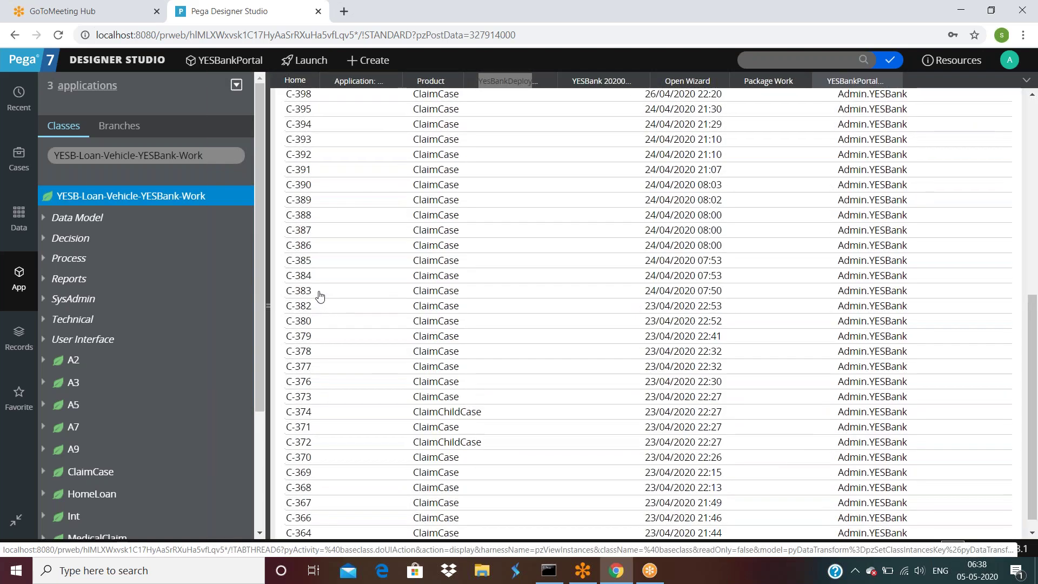
{"action": "left_click", "coordinate": [268, 304]}
{"action": "left_click", "coordinate": [503, 81]}
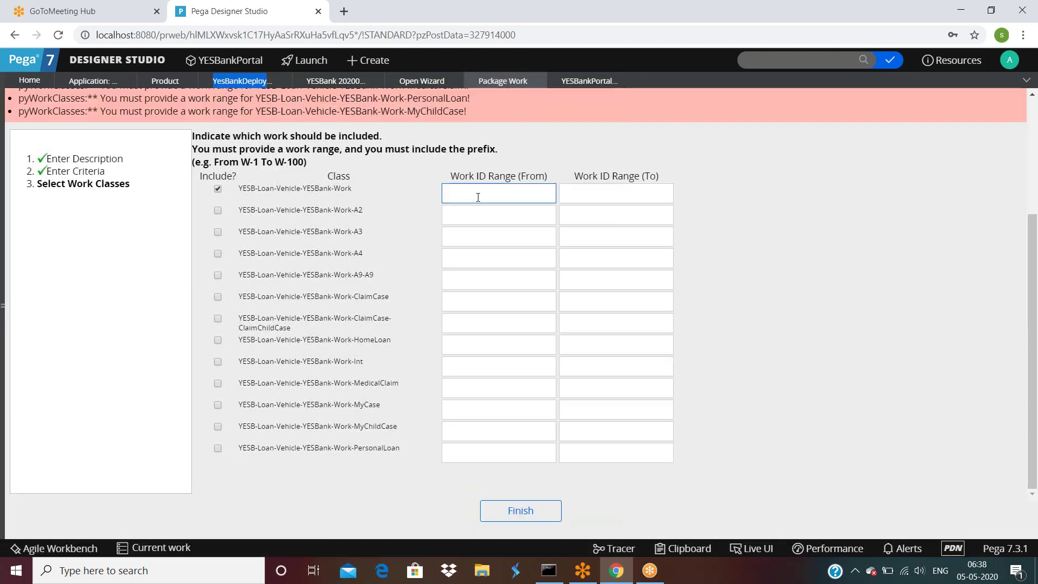
Set the Work ID range from C-200 to C-405 and finish the package.
{"action": "left_click", "coordinate": [479, 197]}
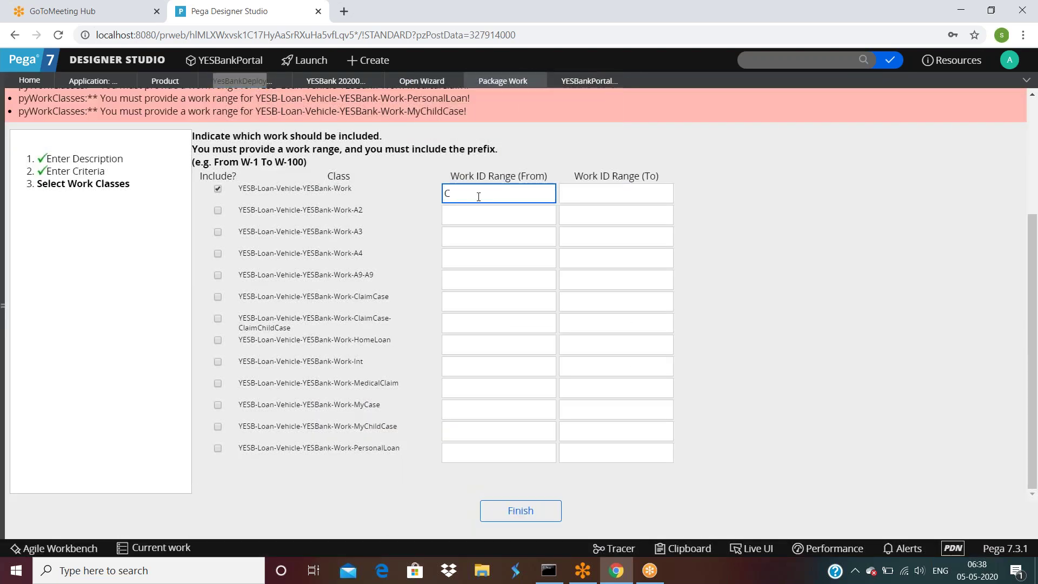
{"action": "type", "text": "C-200"}
{"action": "key", "text": "Tab"}
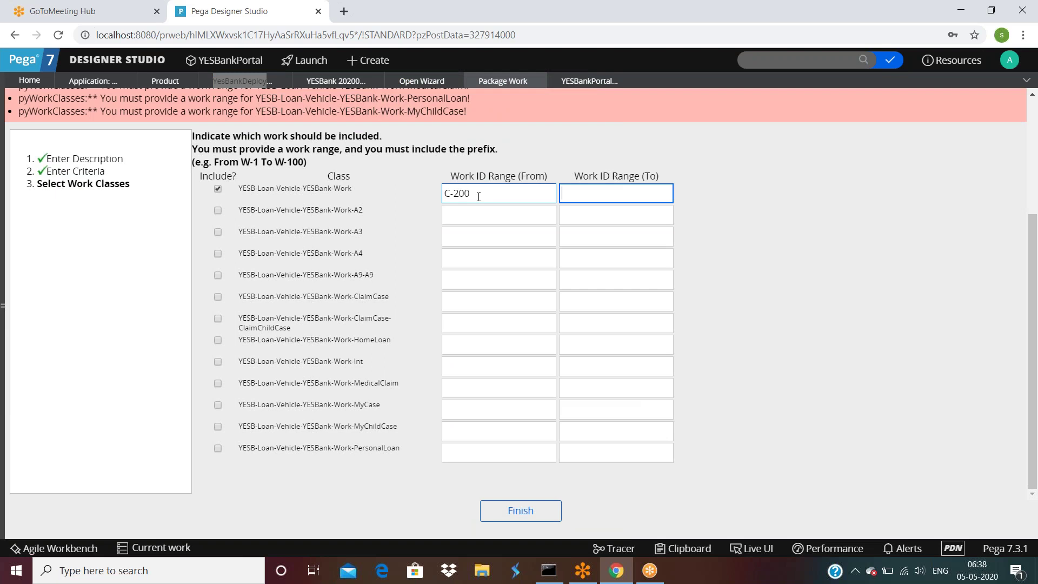
{"action": "type", "text": "C-405"}
{"action": "left_click", "coordinate": [535, 513]}
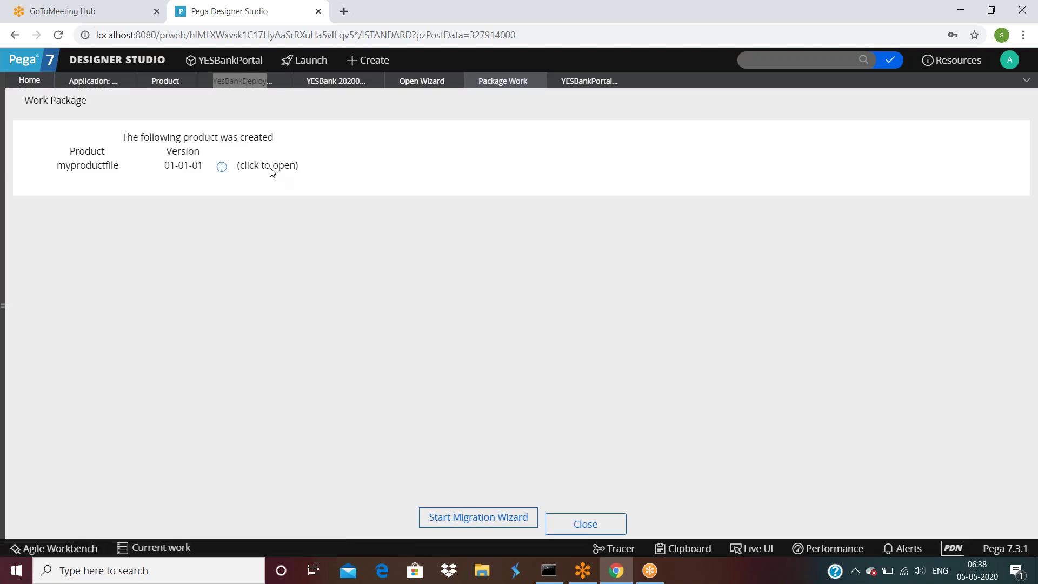
Open the new myproductfile product rule and examine its class instance labels and keys.
{"action": "left_click", "coordinate": [222, 166]}
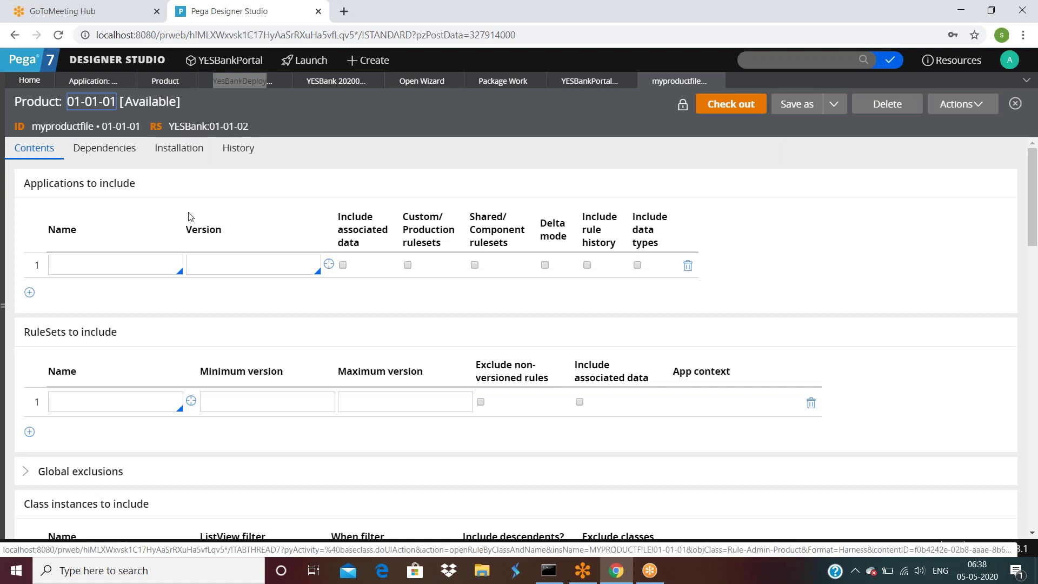
{"action": "scroll", "coordinate": [204, 241], "scroll_direction": "down", "scroll_amount": 4}
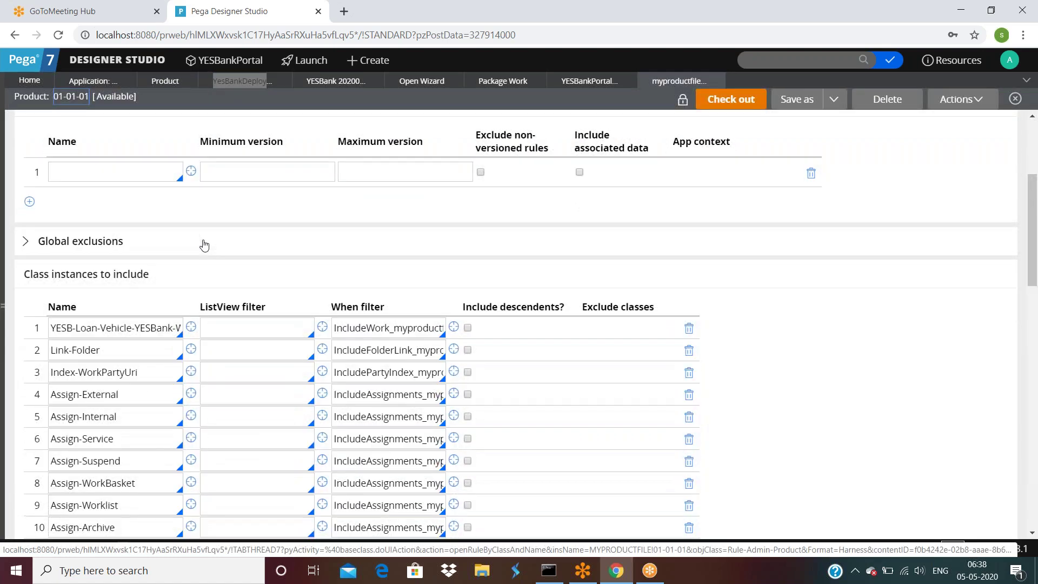
{"action": "scroll", "coordinate": [204, 243], "scroll_direction": "down", "scroll_amount": 3}
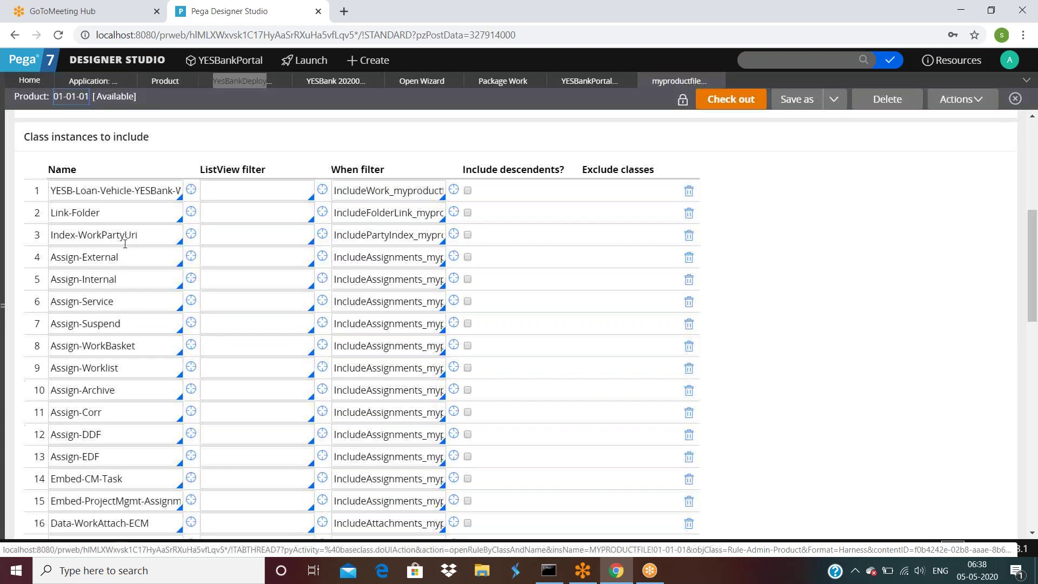
{"action": "scroll", "coordinate": [125, 244], "scroll_direction": "down", "scroll_amount": 10}
{"action": "scroll", "coordinate": [220, 206], "scroll_direction": "down", "scroll_amount": 3}
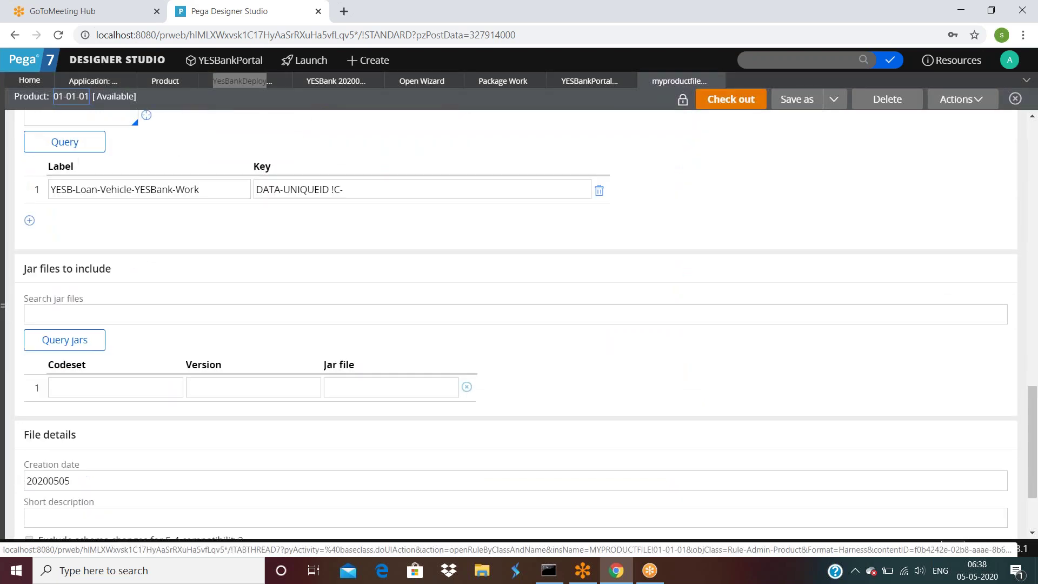
{"action": "left_click", "coordinate": [220, 188]}
{"action": "double_click", "coordinate": [222, 189]}
{"action": "triple_click", "coordinate": [223, 189]}
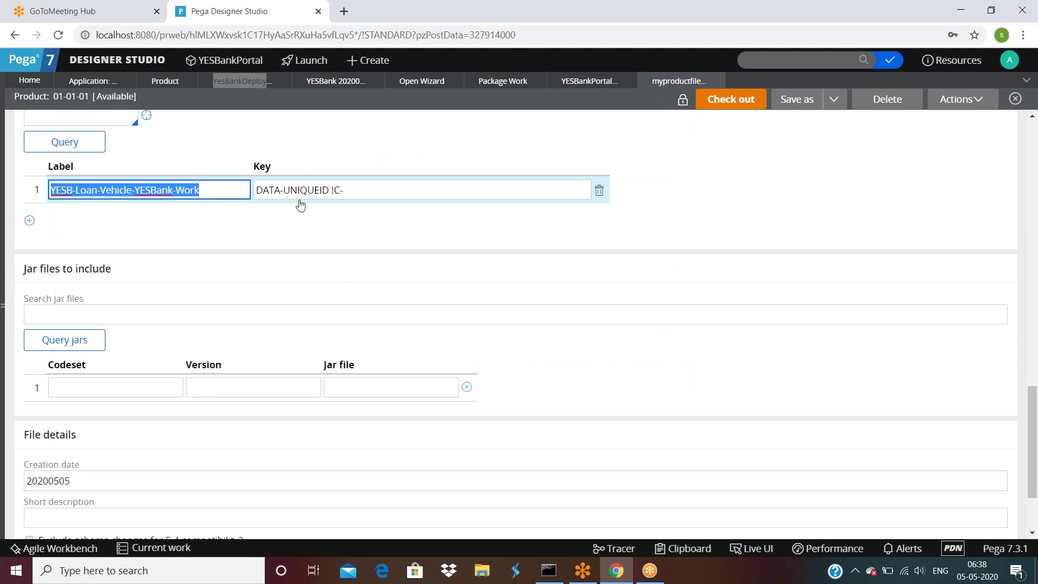
{"action": "left_click", "coordinate": [354, 191]}
{"action": "triple_click", "coordinate": [353, 190]}
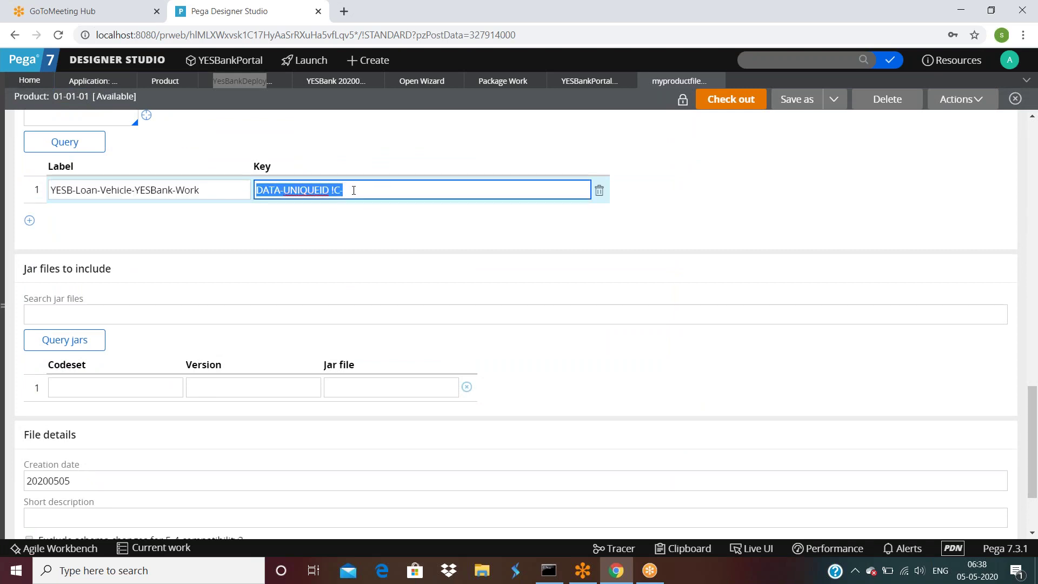
{"action": "scroll", "coordinate": [222, 254], "scroll_direction": "down", "scroll_amount": 2}
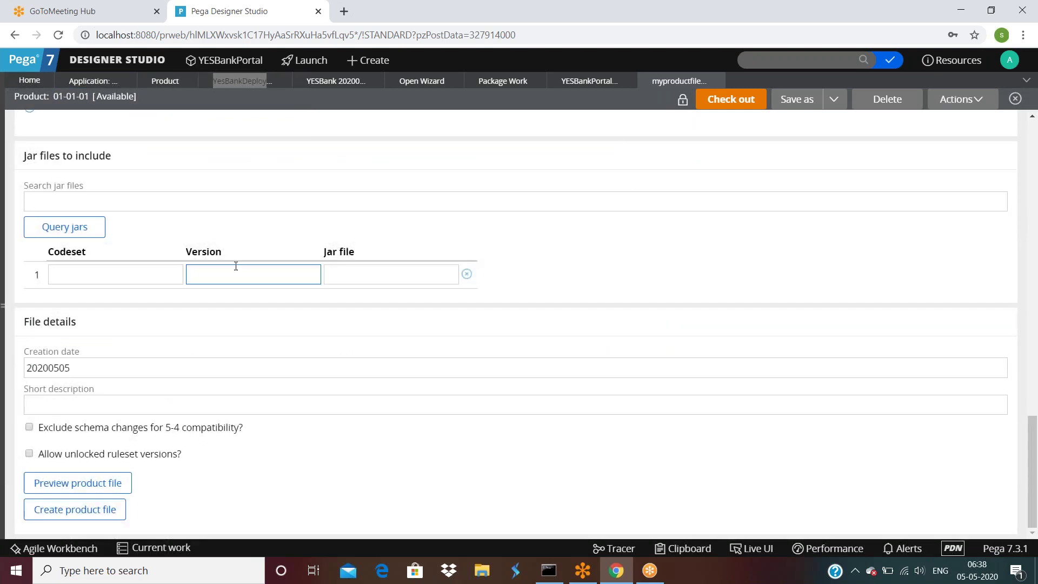
{"action": "scroll", "coordinate": [236, 266], "scroll_direction": "up", "scroll_amount": 12}
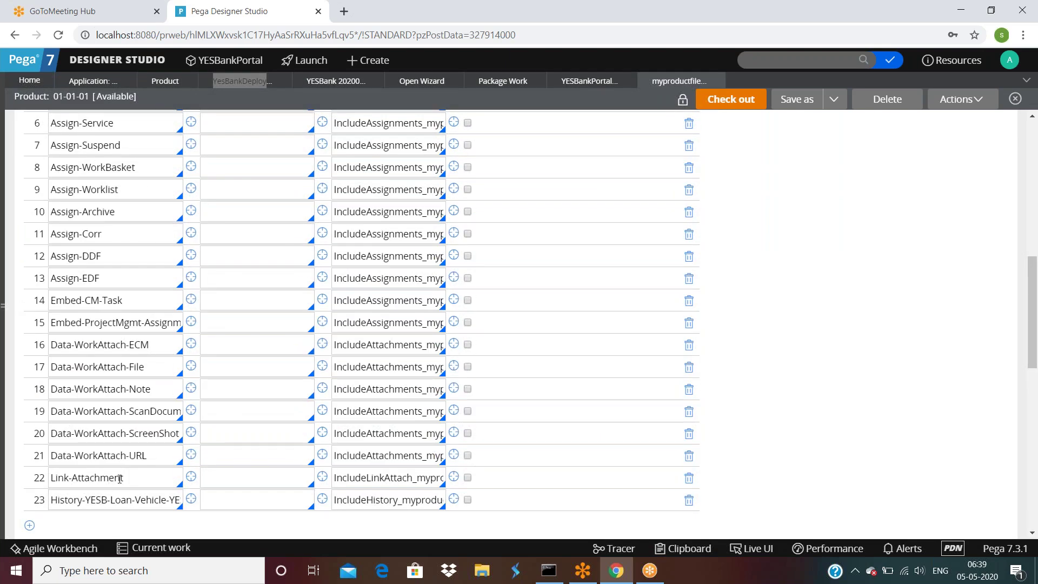
{"action": "scroll", "coordinate": [119, 468], "scroll_direction": "up", "scroll_amount": 6}
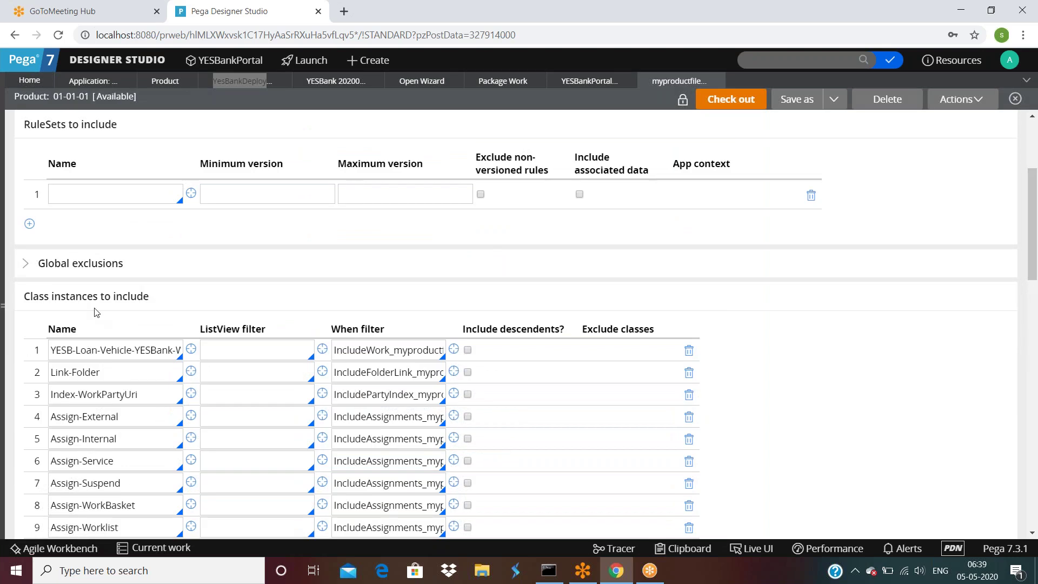
Inspect row 1's class name and open its IncludeWork_myproductfile_01-01-01 when filter.
{"action": "left_click", "coordinate": [98, 349]}
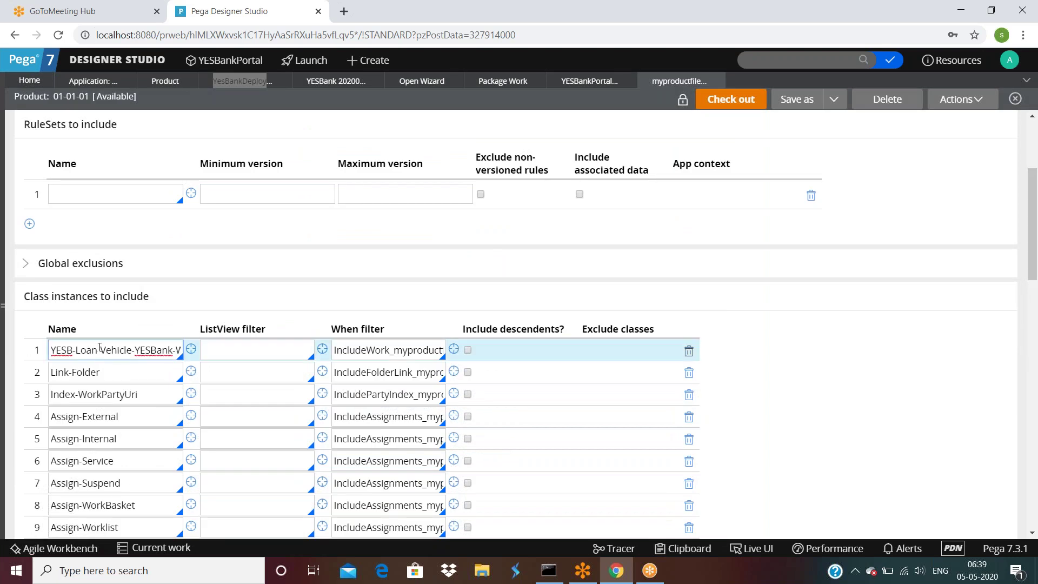
{"action": "key", "text": "End"}
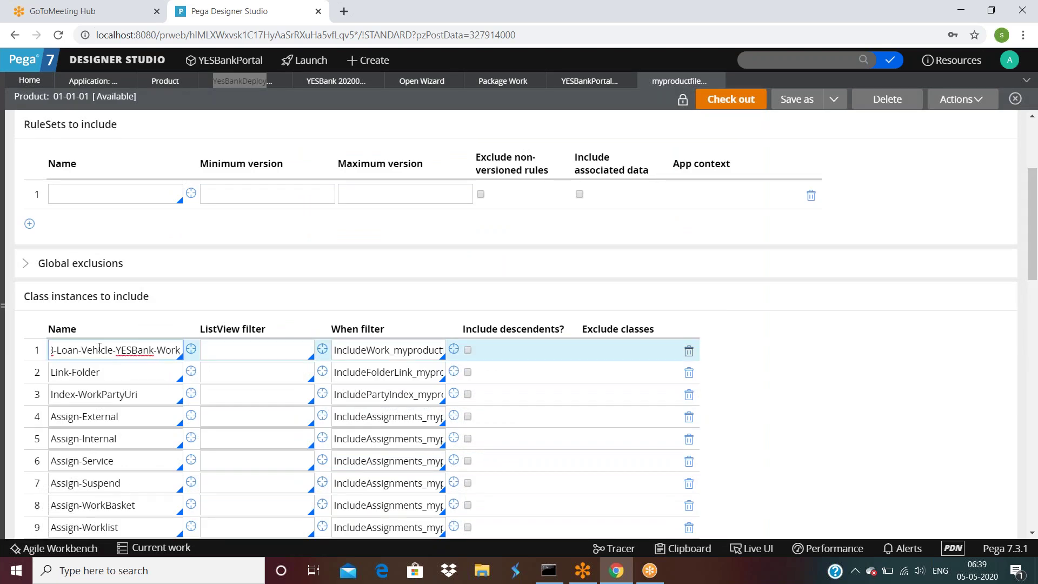
{"action": "scroll", "coordinate": [99, 352], "scroll_direction": "down", "scroll_amount": 3}
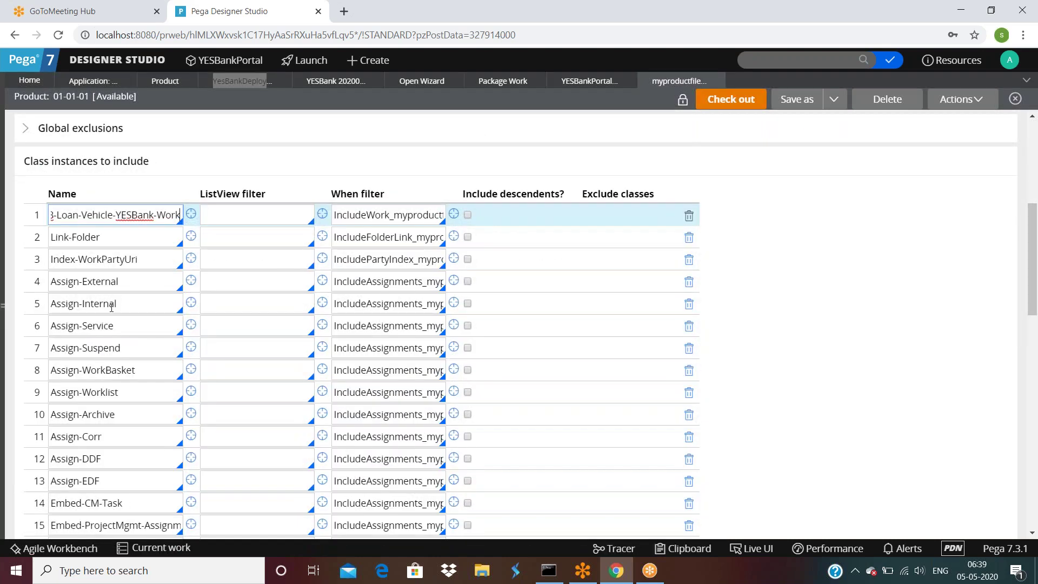
{"action": "scroll", "coordinate": [111, 307], "scroll_direction": "down", "scroll_amount": 3}
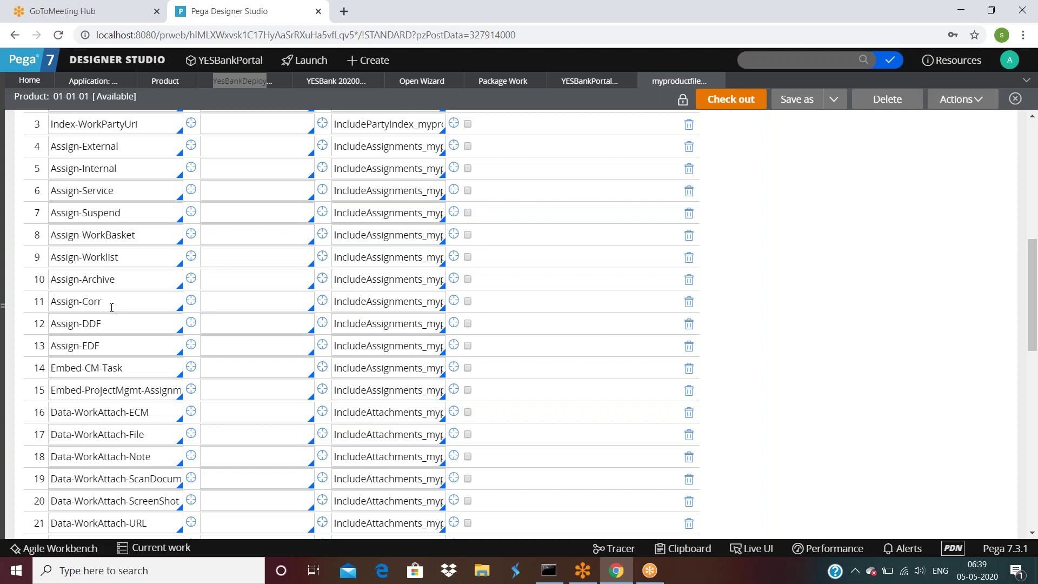
{"action": "scroll", "coordinate": [111, 308], "scroll_direction": "down", "scroll_amount": 3}
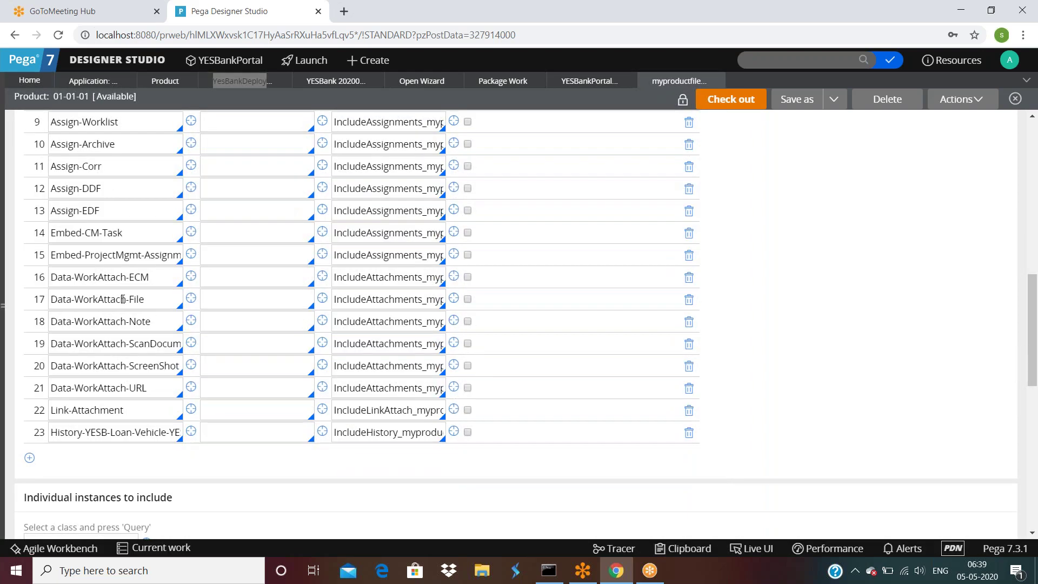
{"action": "scroll", "coordinate": [158, 325], "scroll_direction": "up", "scroll_amount": 7}
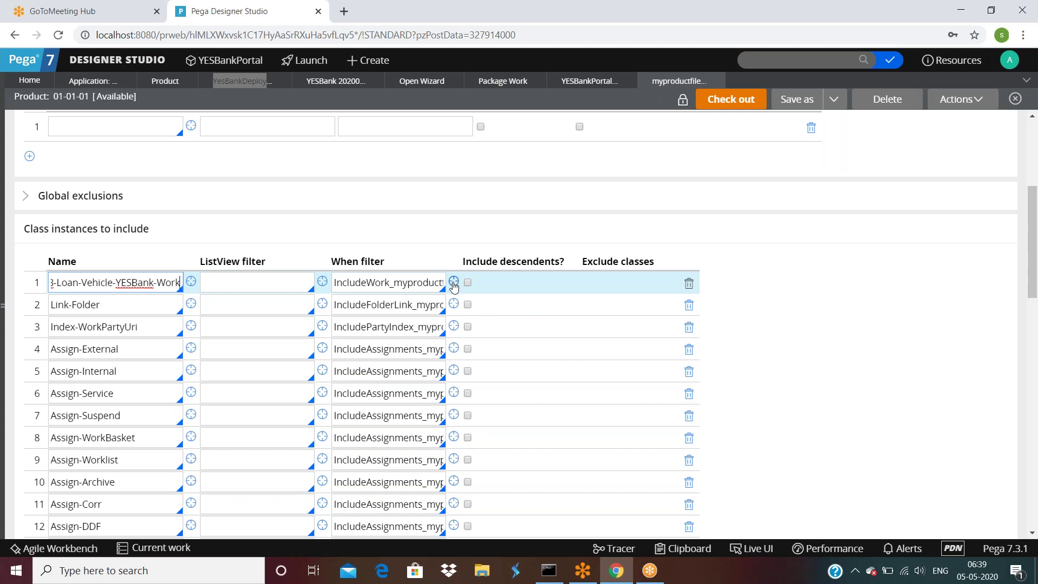
{"action": "left_click", "coordinate": [453, 282]}
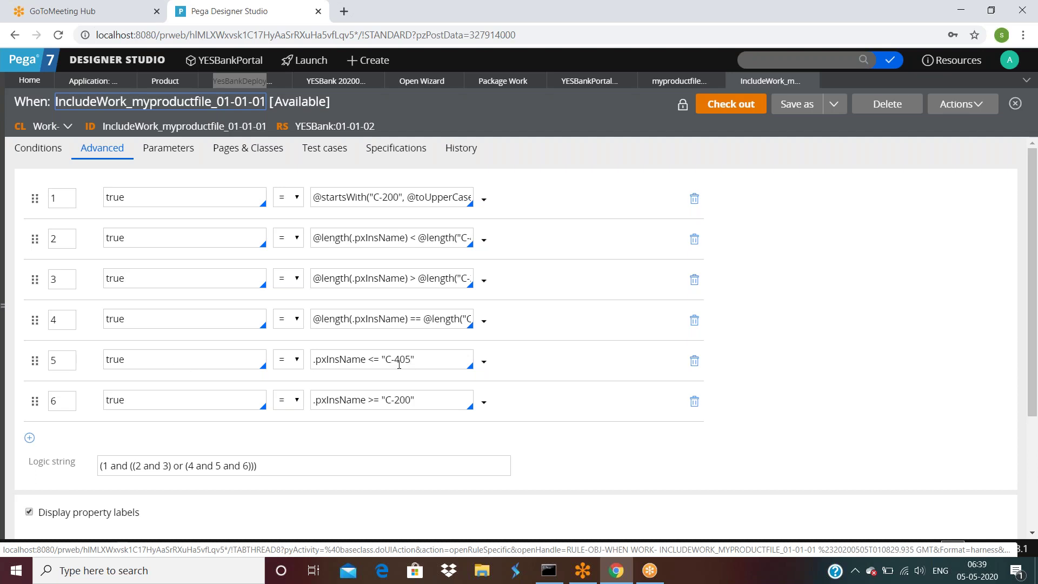
{"action": "left_click", "coordinate": [431, 359]}
{"action": "key", "text": "ctrl+a"}
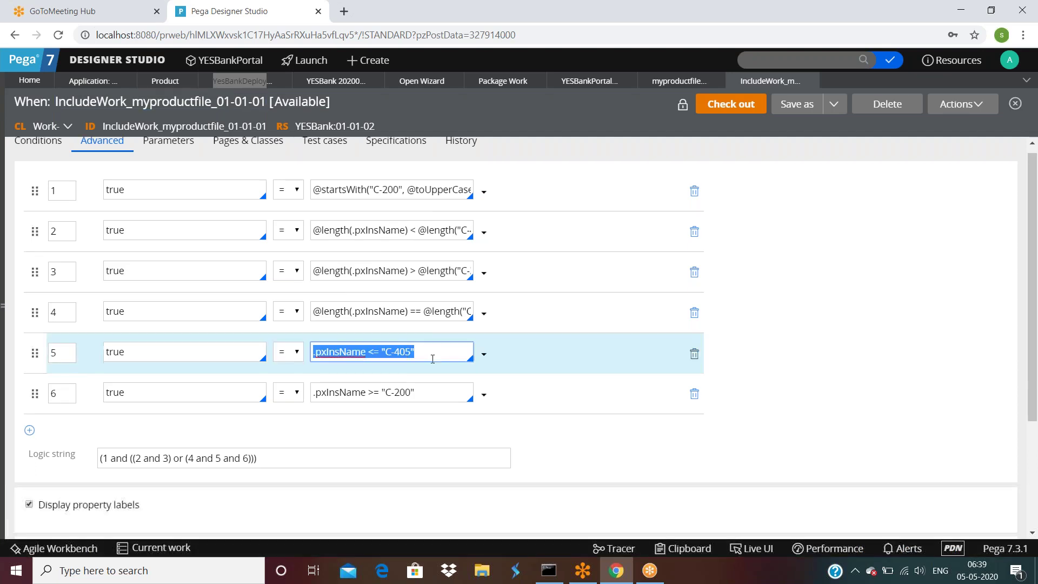
{"action": "scroll", "coordinate": [433, 359], "scroll_direction": "down", "scroll_amount": 3}
{"action": "scroll", "coordinate": [433, 359], "scroll_direction": "up", "scroll_amount": 3}
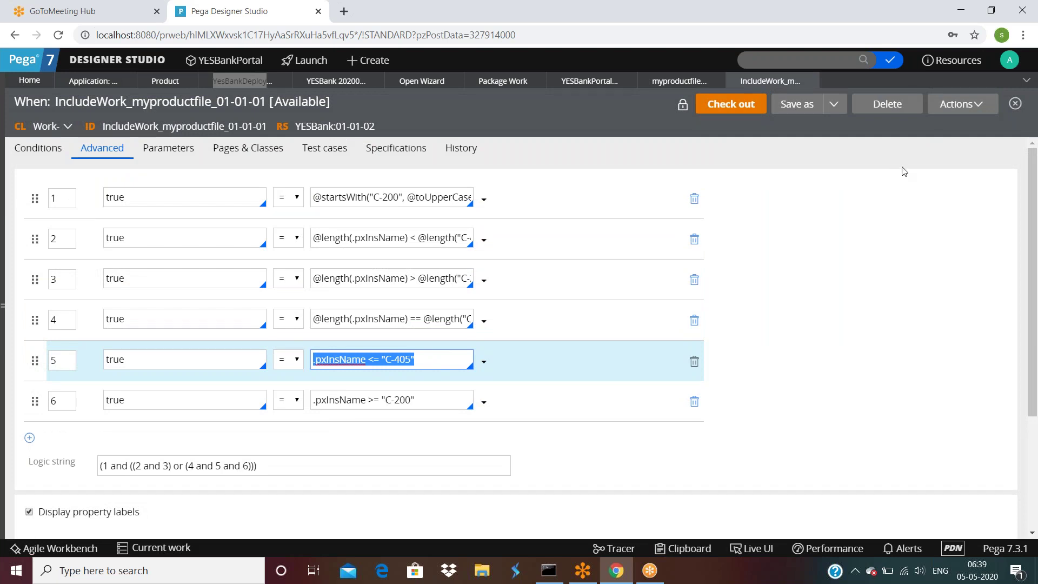
{"action": "left_click", "coordinate": [812, 81]}
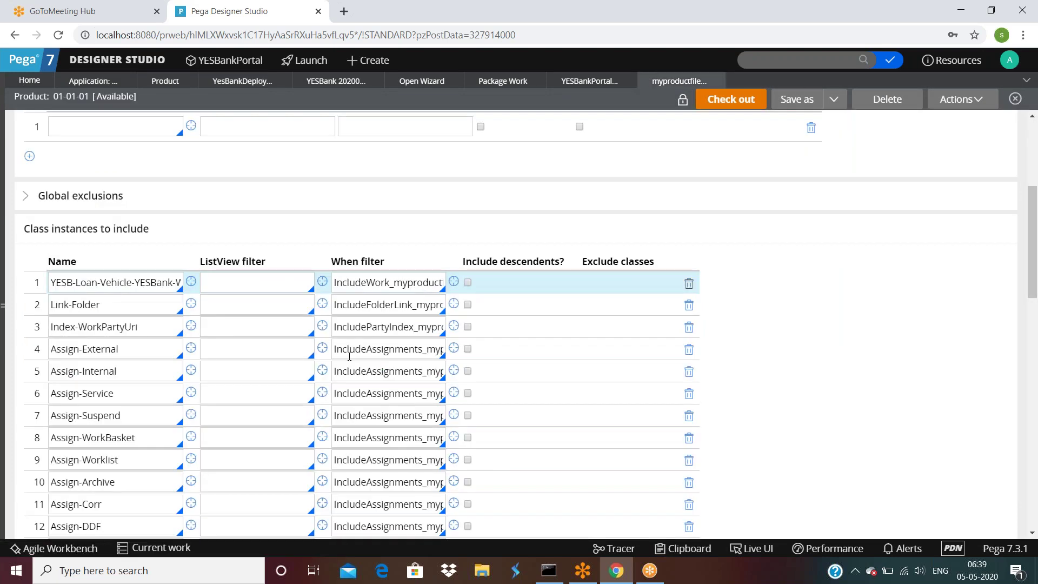
Preview the product file and expand History down to History-YESB-Loan-Vehicle-YESBank-Work.
{"action": "scroll", "coordinate": [447, 356], "scroll_direction": "down", "scroll_amount": 15}
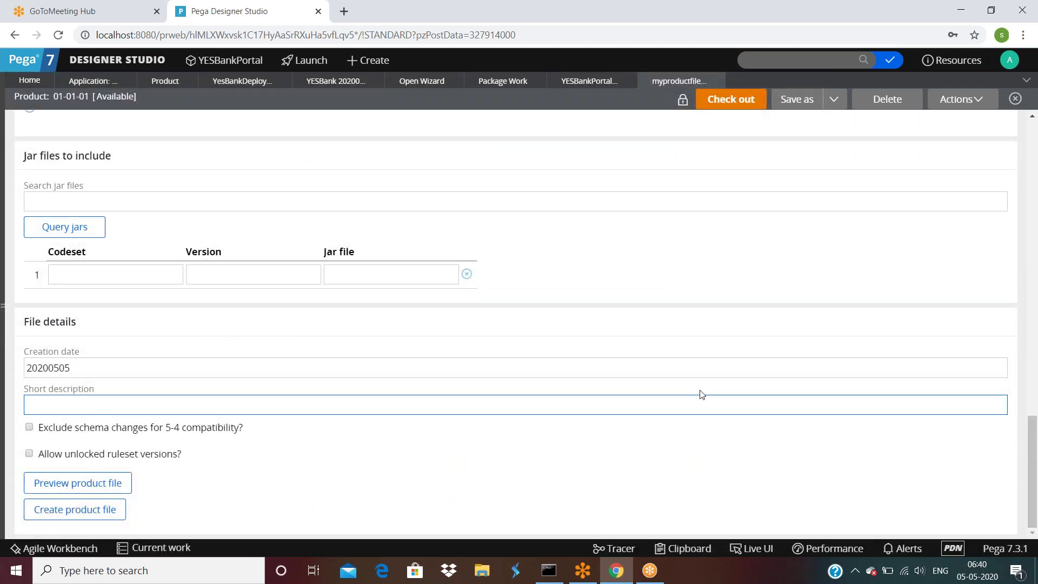
{"action": "left_click", "coordinate": [433, 392]}
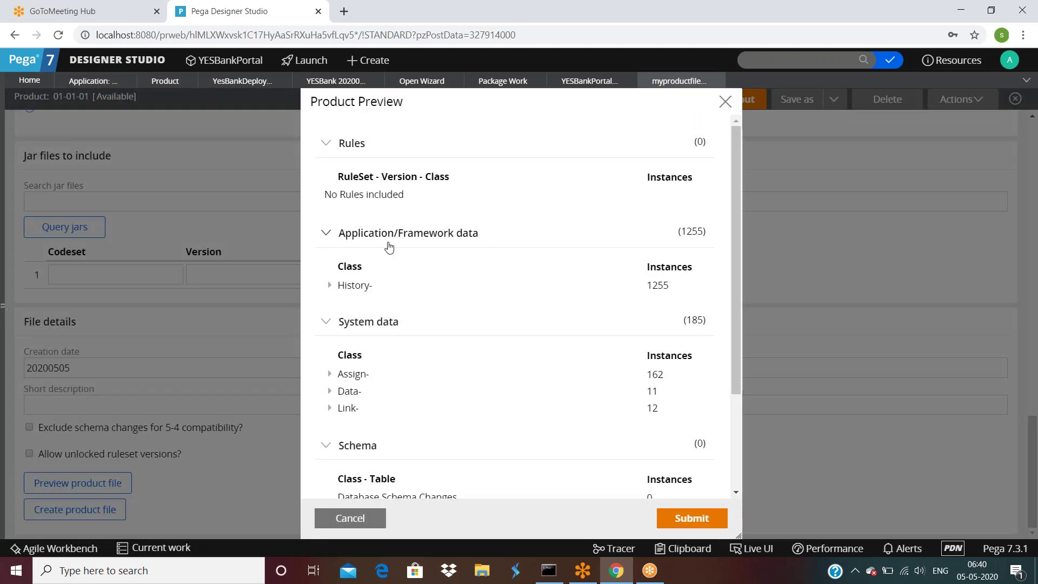
{"action": "left_click", "coordinate": [330, 285]}
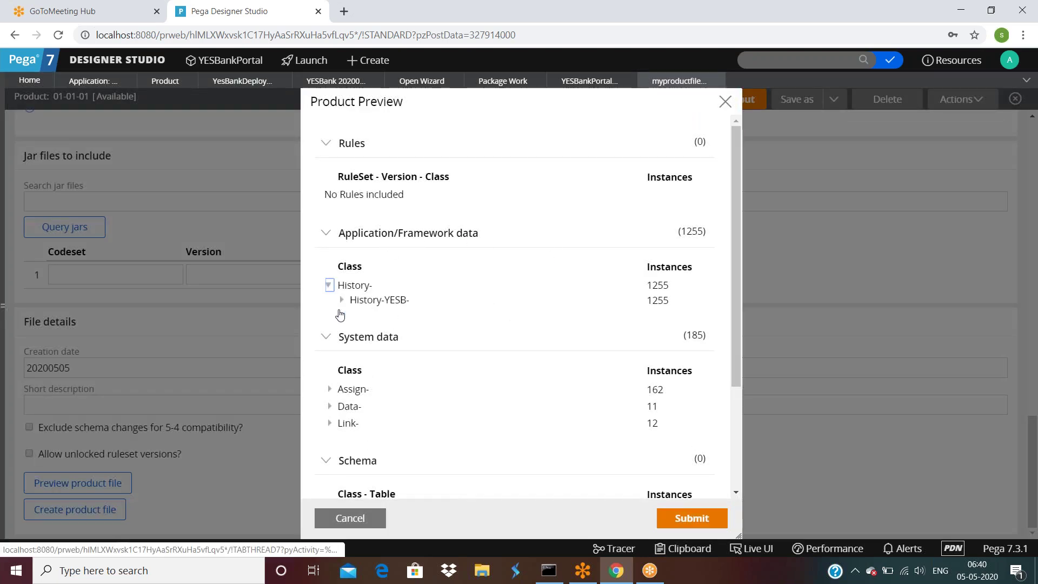
{"action": "left_click", "coordinate": [341, 301]}
{"action": "left_click", "coordinate": [354, 314]}
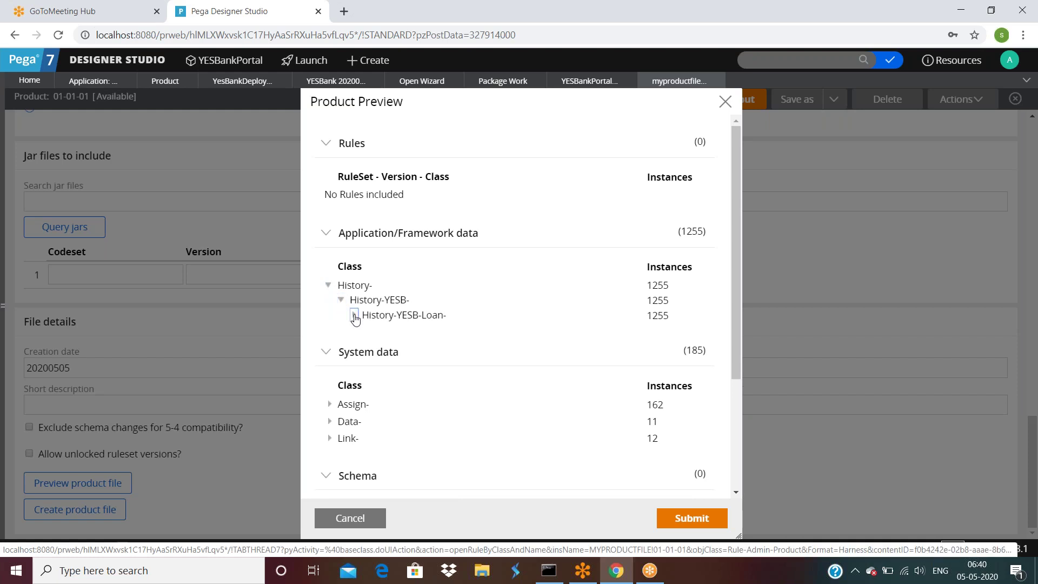
{"action": "left_click", "coordinate": [366, 331]}
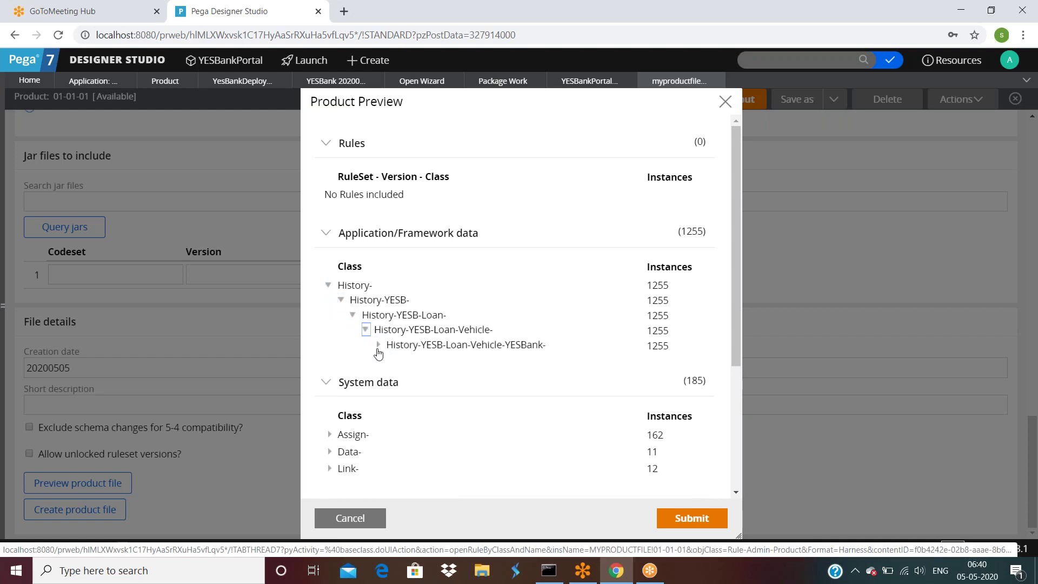
{"action": "left_click", "coordinate": [378, 345]}
{"action": "scroll", "coordinate": [550, 371], "scroll_direction": "down", "scroll_amount": 4}
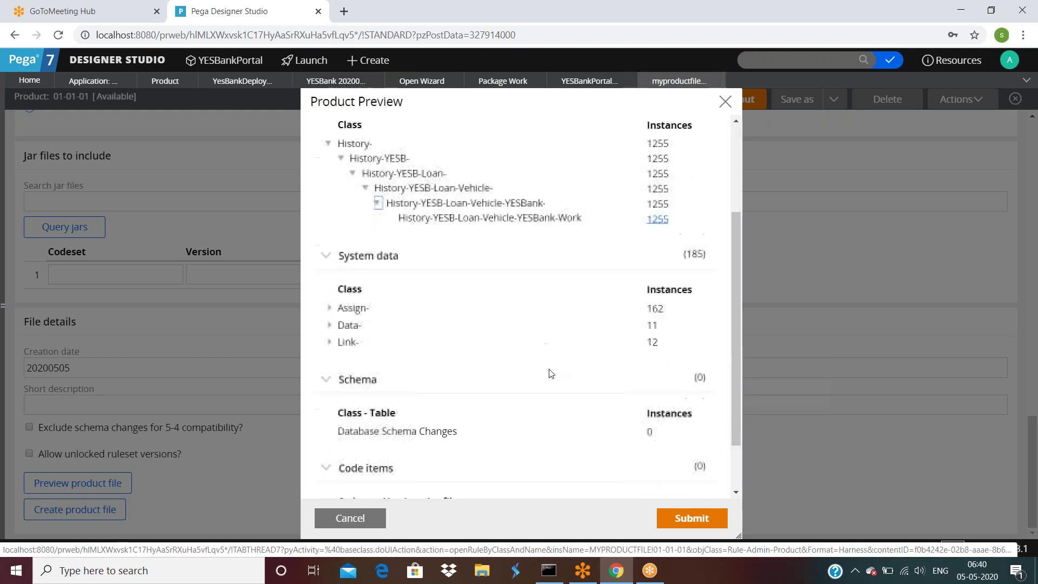
Expand Assign-, Data-WorkAttach- and Link- to check instance counts, then cancel the preview.
{"action": "left_click", "coordinate": [330, 246]}
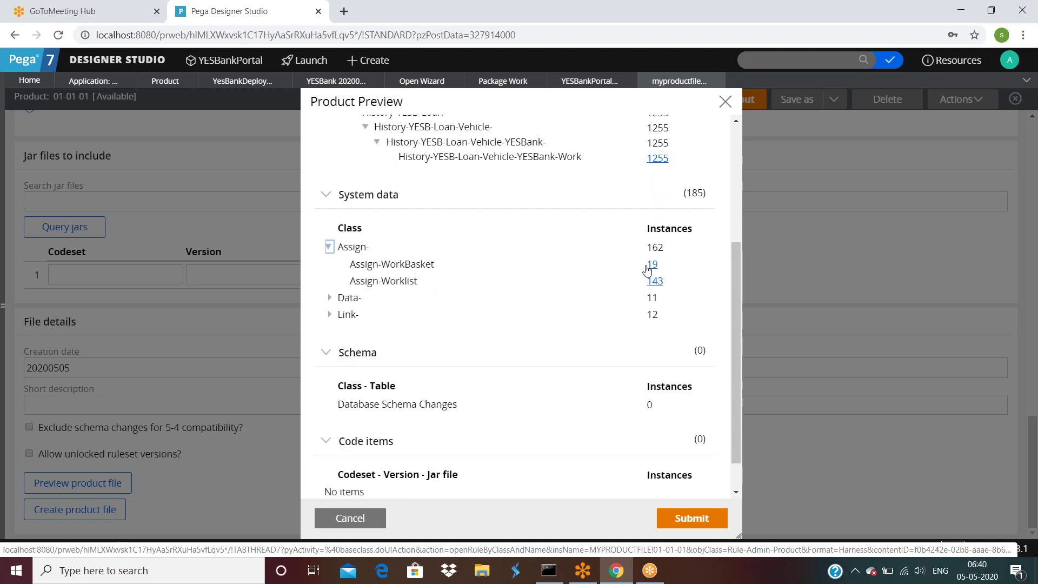
{"action": "left_click", "coordinate": [328, 297]}
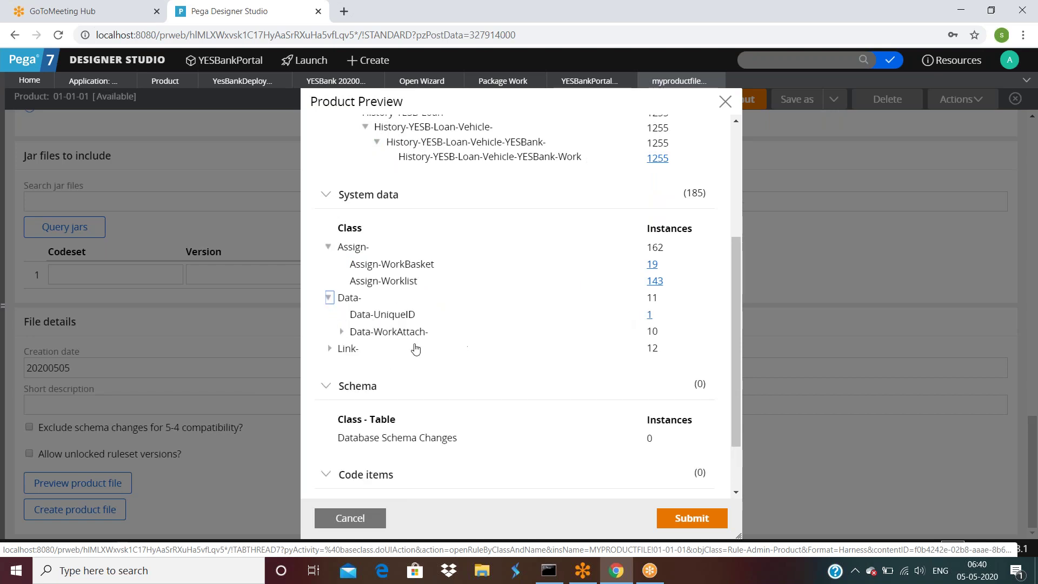
{"action": "left_click", "coordinate": [341, 331]}
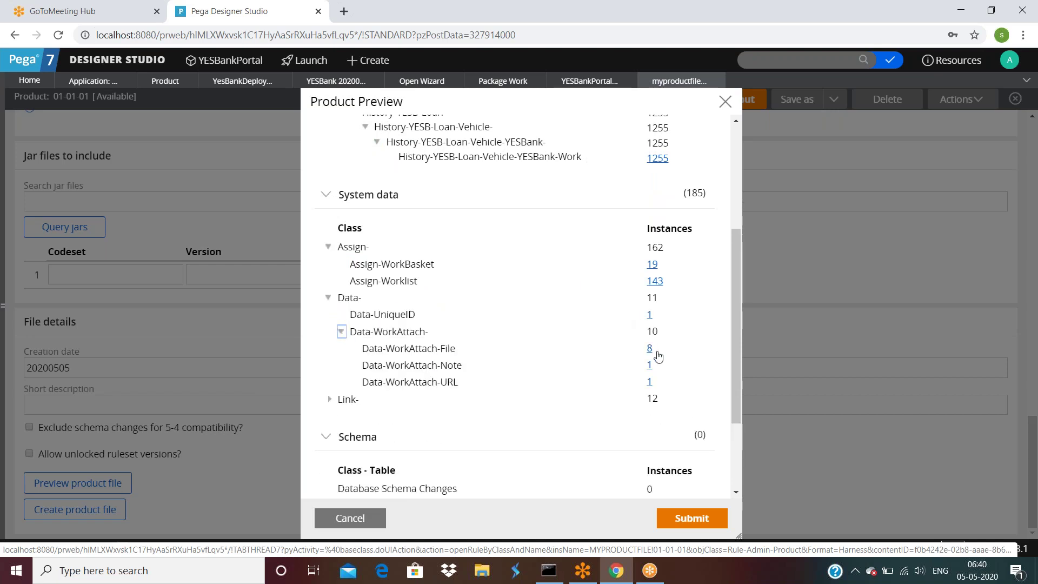
{"action": "left_click", "coordinate": [329, 399]}
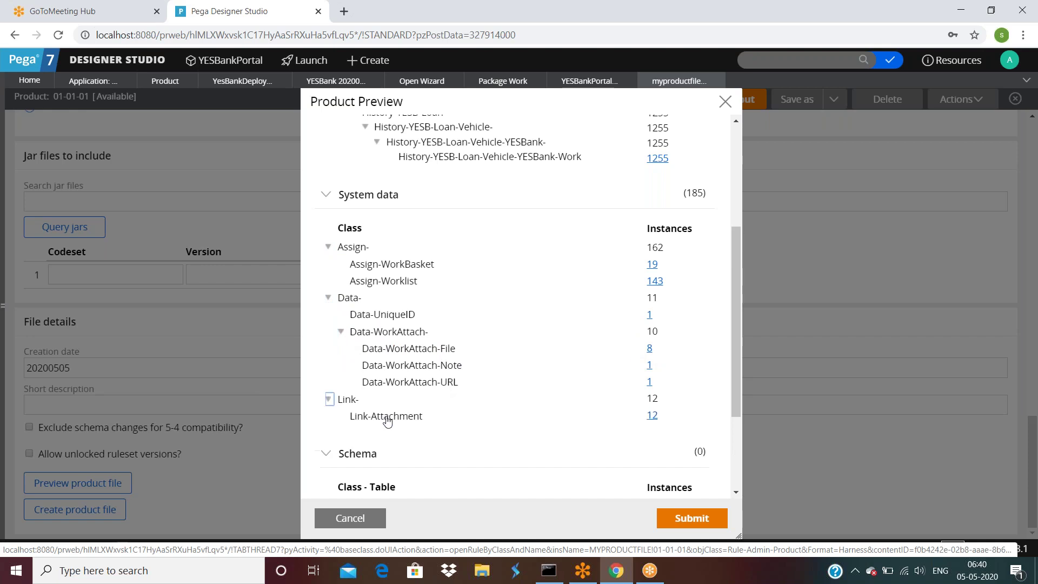
{"action": "scroll", "coordinate": [611, 414], "scroll_direction": "down", "scroll_amount": 3}
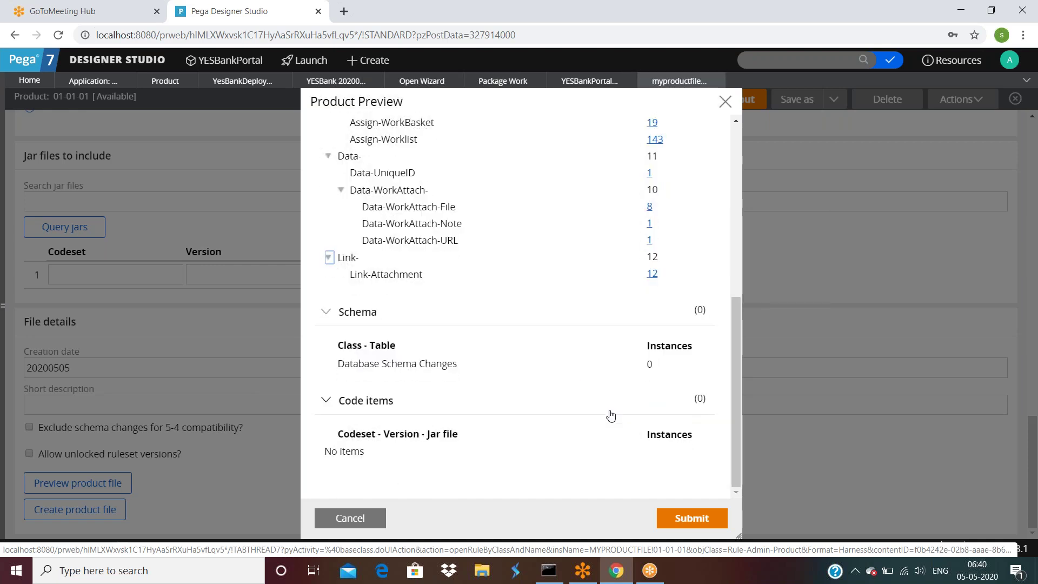
{"action": "scroll", "coordinate": [611, 415], "scroll_direction": "up", "scroll_amount": 6}
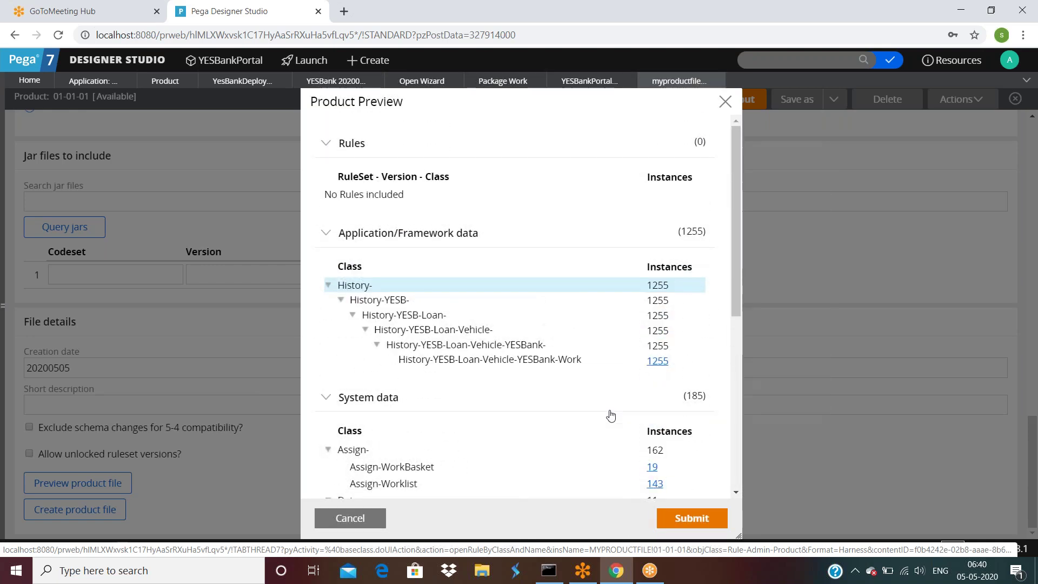
{"action": "scroll", "coordinate": [611, 415], "scroll_direction": "down", "scroll_amount": 3}
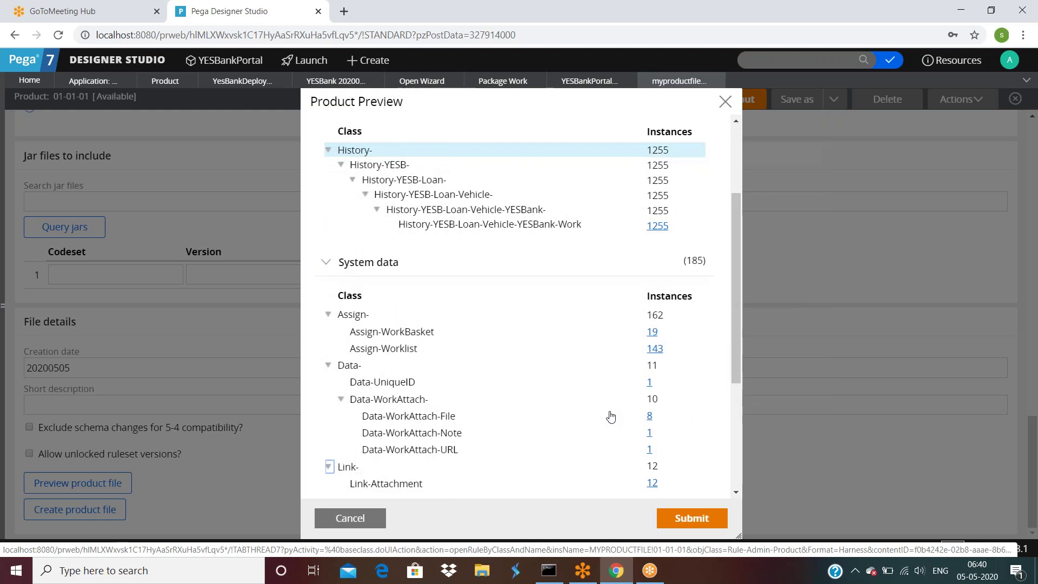
{"action": "scroll", "coordinate": [611, 414], "scroll_direction": "up", "scroll_amount": 3}
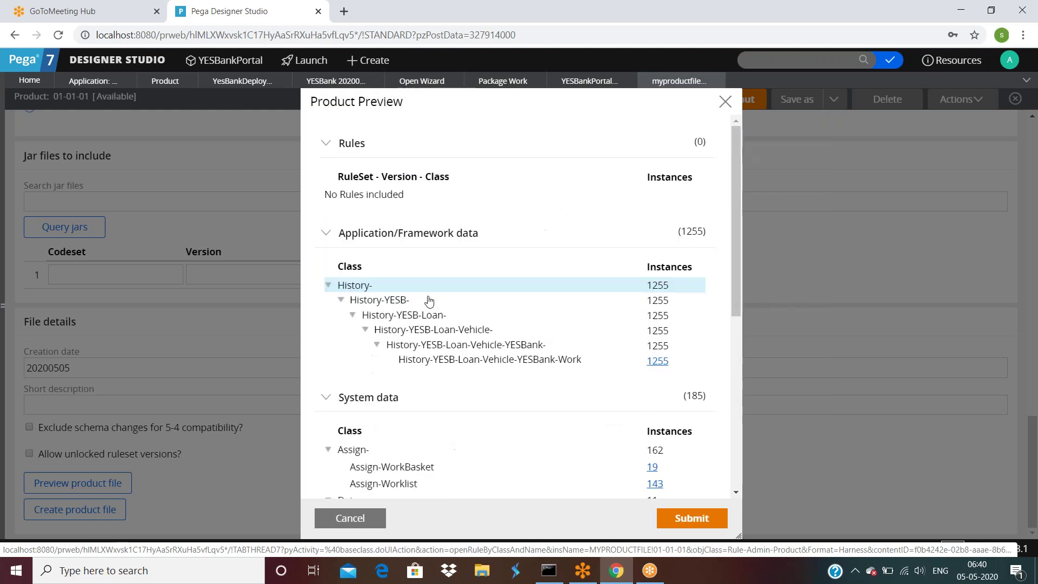
{"action": "left_click", "coordinate": [353, 518]}
{"action": "left_click", "coordinate": [132, 60]}
Open the Application Quality dashboard and review its 85/100 guardrail score across 460 rules.
{"action": "mouse_move", "coordinate": [110, 210]}
{"action": "mouse_move", "coordinate": [109, 98]}
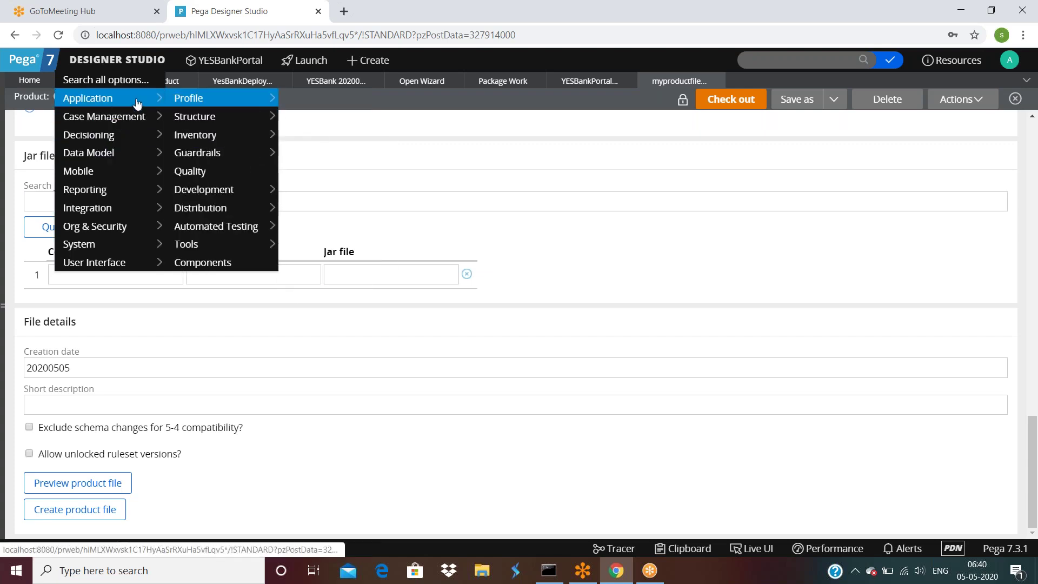
{"action": "mouse_move", "coordinate": [208, 149]}
{"action": "mouse_move", "coordinate": [213, 206]}
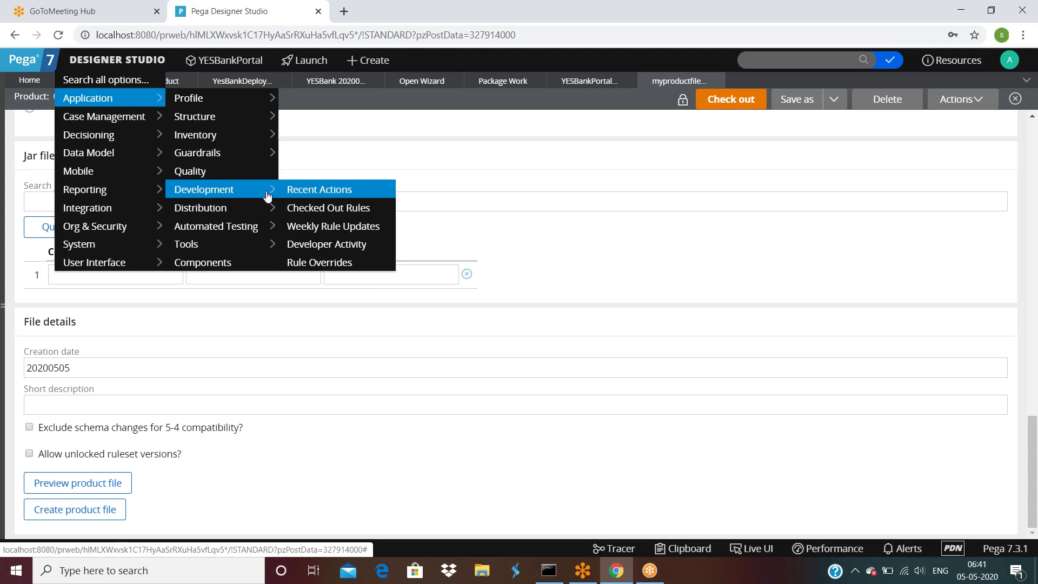
{"action": "left_click", "coordinate": [233, 172]}
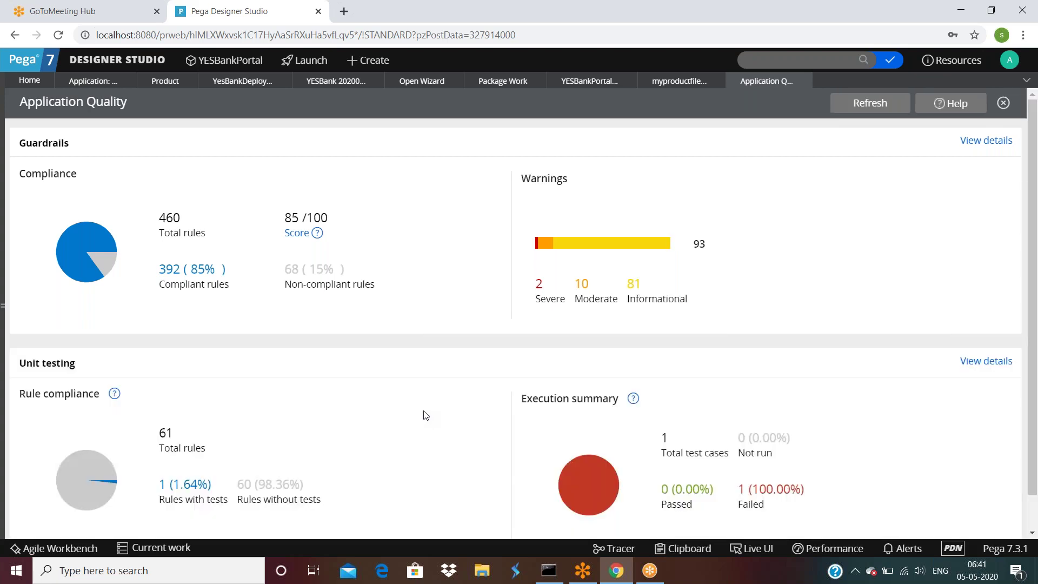
{"action": "scroll", "coordinate": [425, 432], "scroll_direction": "down", "scroll_amount": 1}
{"action": "scroll", "coordinate": [424, 440], "scroll_direction": "up", "scroll_amount": 1}
Leave Application Quality and return to the myproductfile product form's jar files and file details.
{"action": "left_click", "coordinate": [116, 60]}
{"action": "mouse_move", "coordinate": [119, 123]}
{"action": "scroll", "coordinate": [594, 212], "scroll_direction": "down", "scroll_amount": 1}
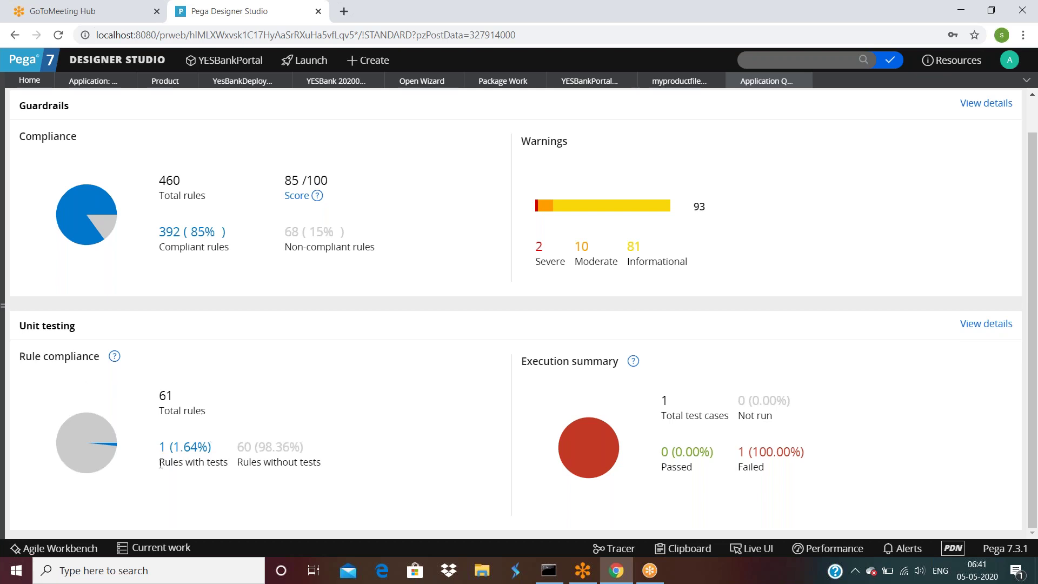
{"action": "scroll", "coordinate": [410, 408], "scroll_direction": "up", "scroll_amount": 1}
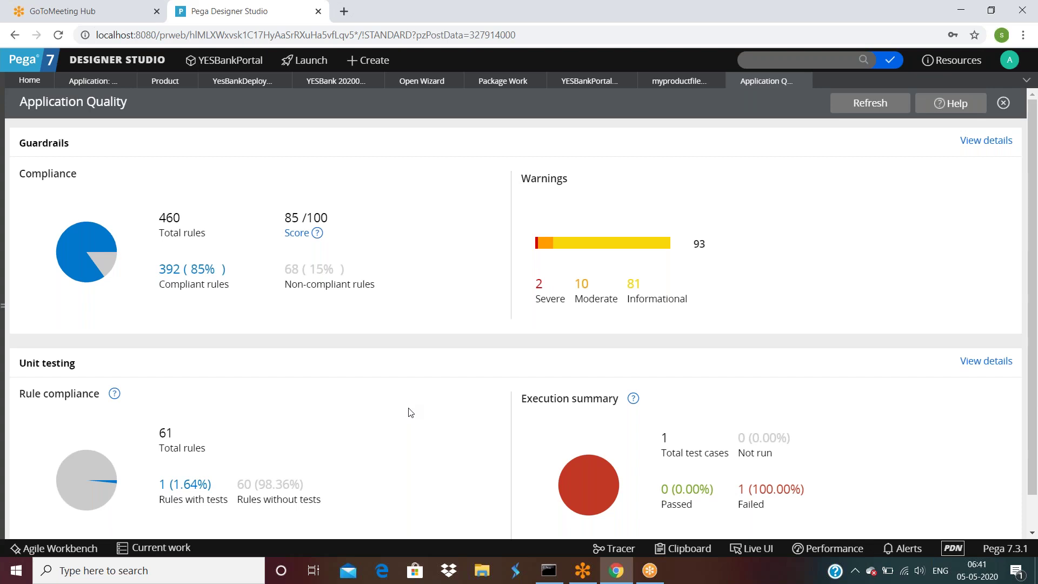
{"action": "scroll", "coordinate": [409, 408], "scroll_direction": "down", "scroll_amount": 1}
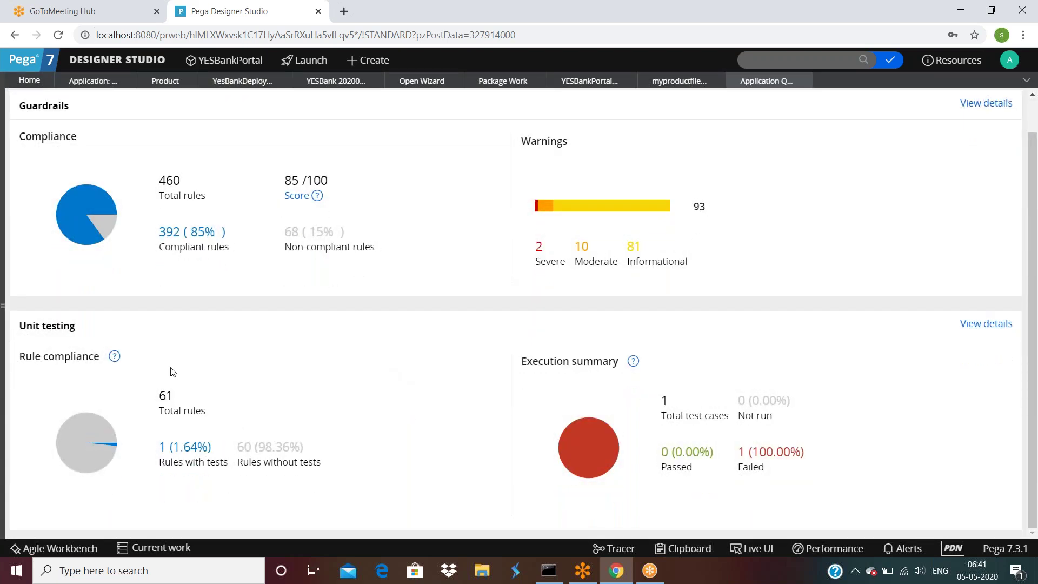
{"action": "scroll", "coordinate": [788, 237], "scroll_direction": "up", "scroll_amount": 1}
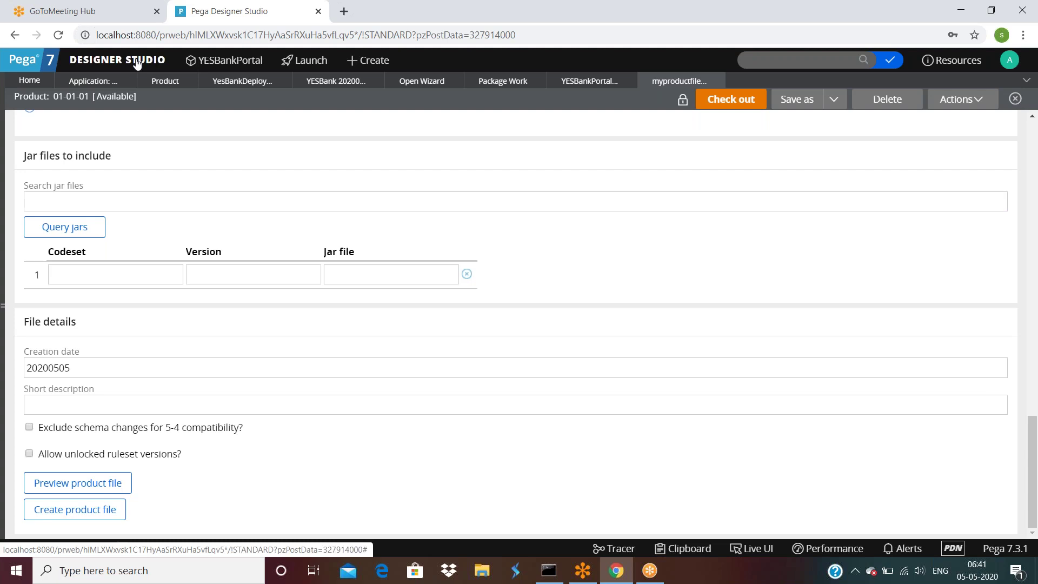
Show the YESB-Loan-Vehicle-YESBank-Work class tree in App Explorer beside the product rule.
{"action": "left_click", "coordinate": [3, 306]}
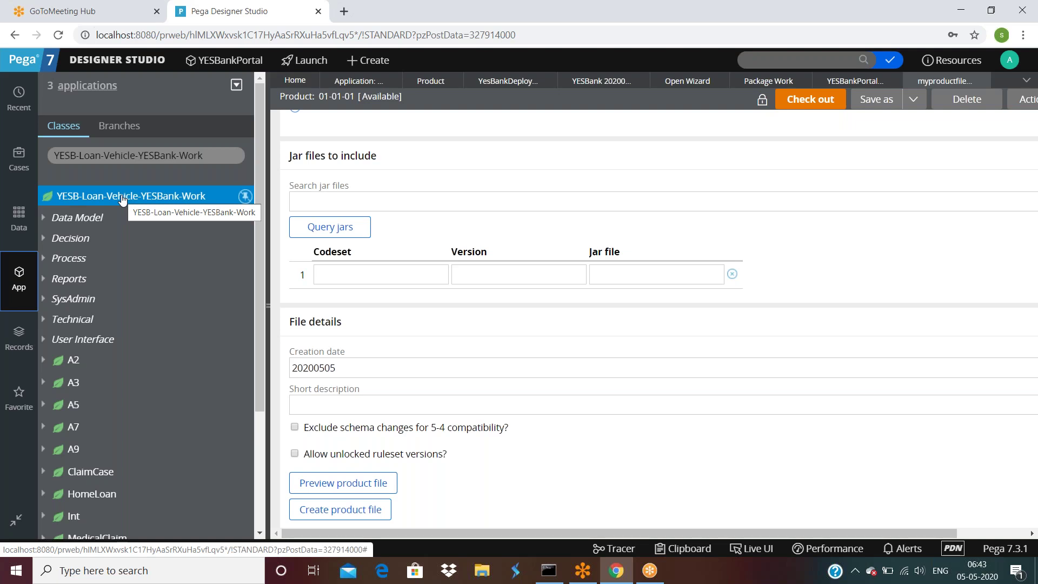
Start a new Product Patch on the YESB-Loan-Vehicle-YESBank-Work class and collapse the explorer.
{"action": "left_click", "coordinate": [122, 199]}
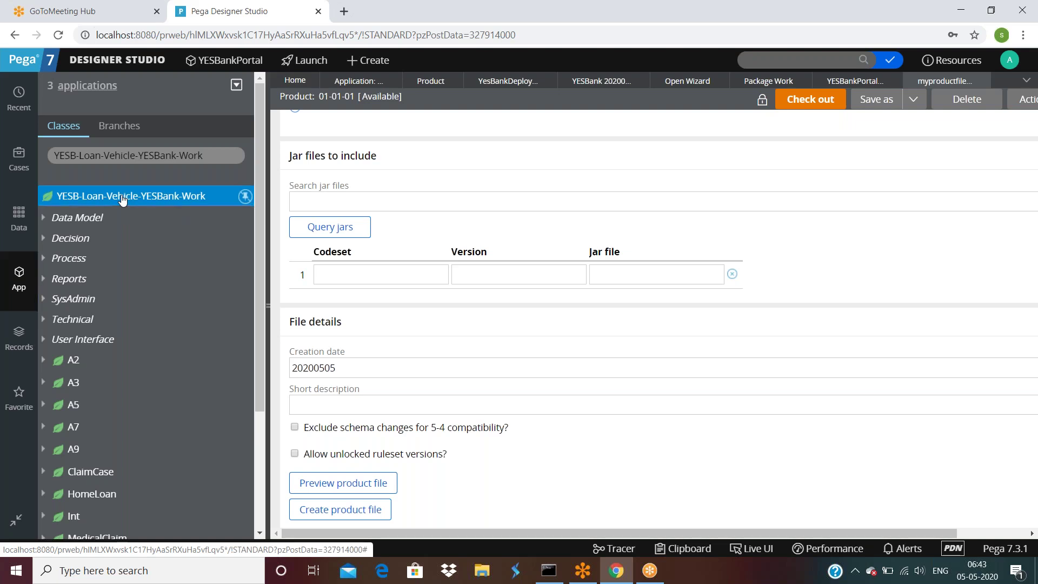
{"action": "right_click", "coordinate": [122, 199]}
{"action": "mouse_move", "coordinate": [128, 218]}
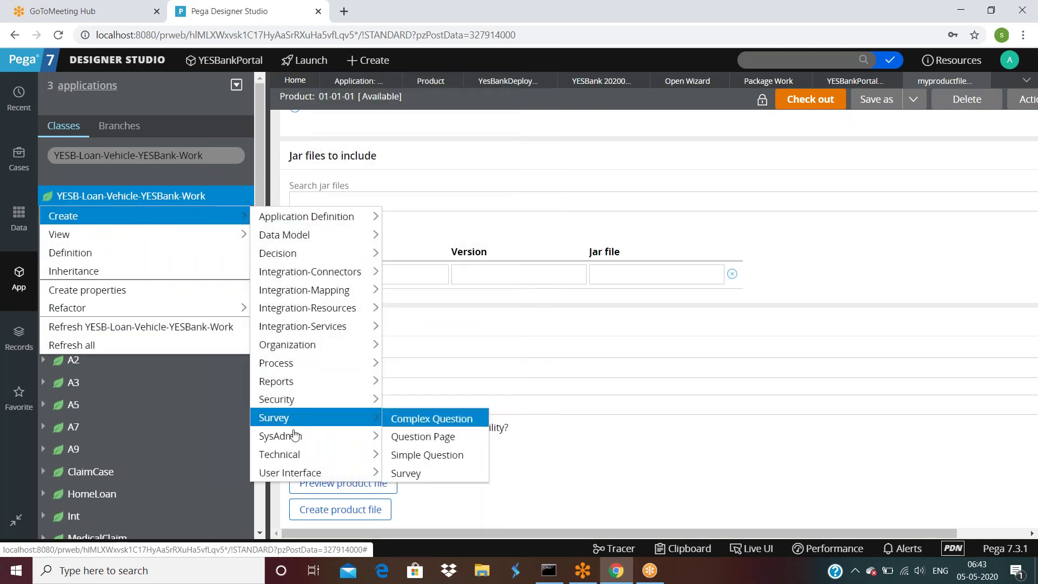
{"action": "mouse_move", "coordinate": [311, 436]}
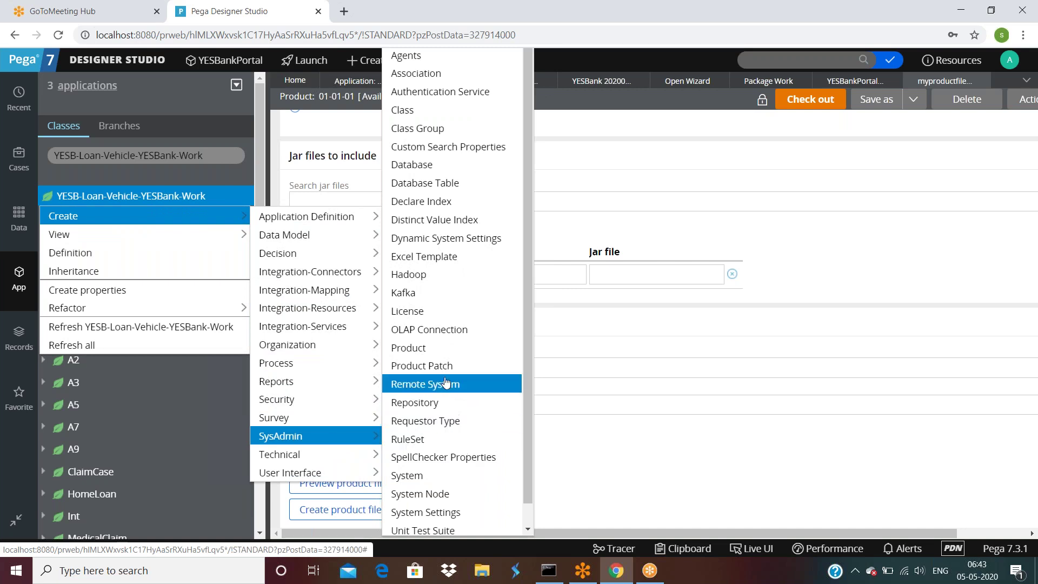
{"action": "left_click", "coordinate": [425, 365]}
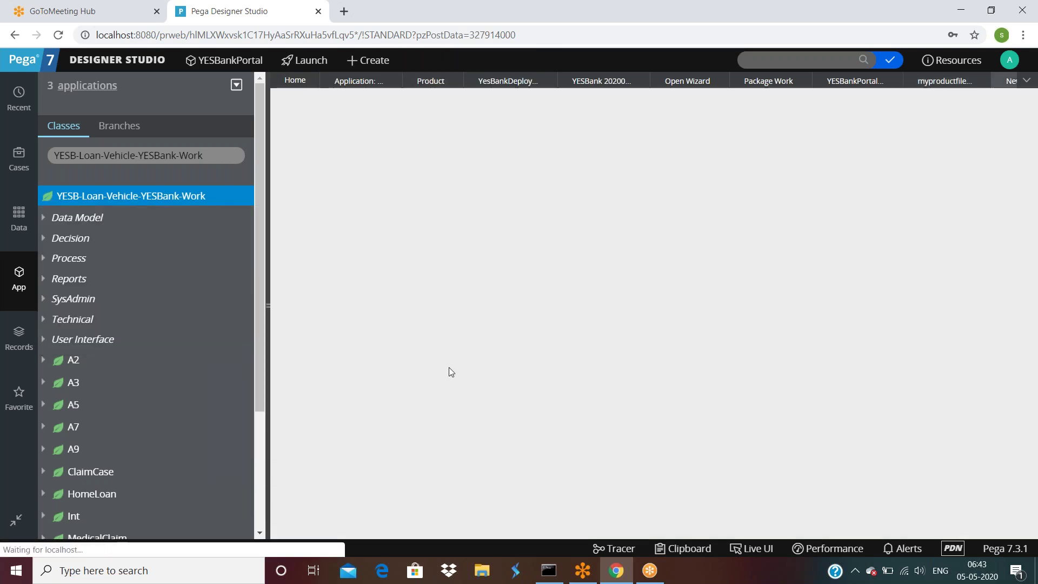
{"action": "left_click", "coordinate": [269, 308]}
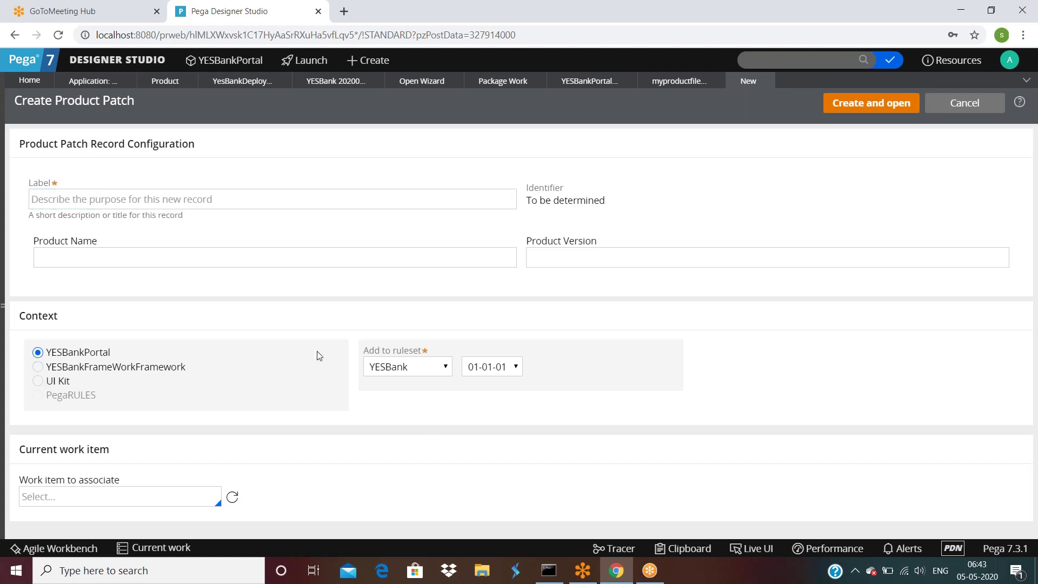
Set ruleset version 01-01-02 and label the patch 'myproductpatch'.
{"action": "left_click", "coordinate": [488, 377]}
{"action": "left_click", "coordinate": [488, 377]}
{"action": "left_click", "coordinate": [488, 377]}
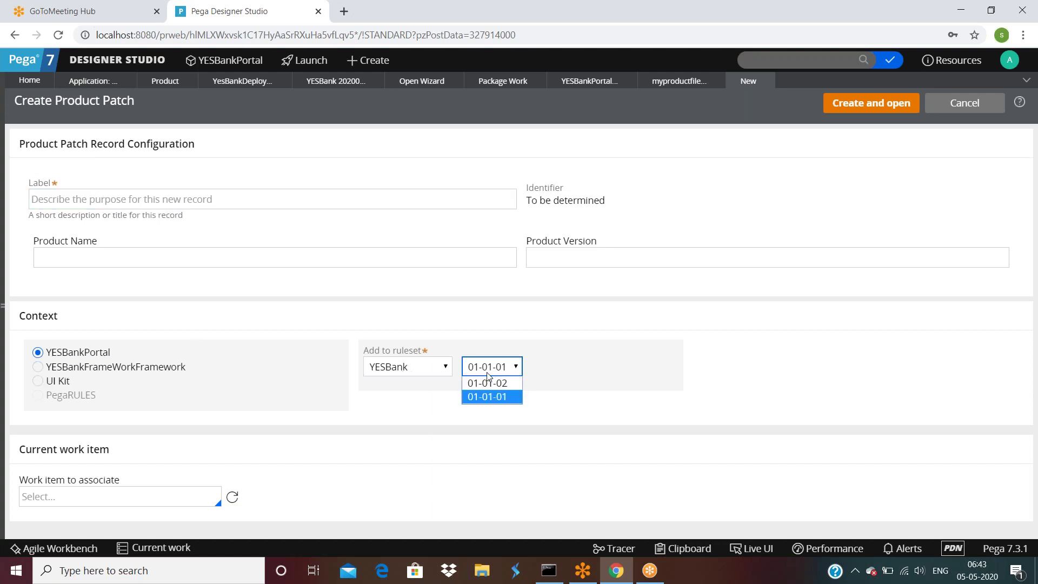
{"action": "left_click", "coordinate": [486, 384]}
{"action": "left_click", "coordinate": [204, 201]}
{"action": "type", "text": "myproductpatch"}
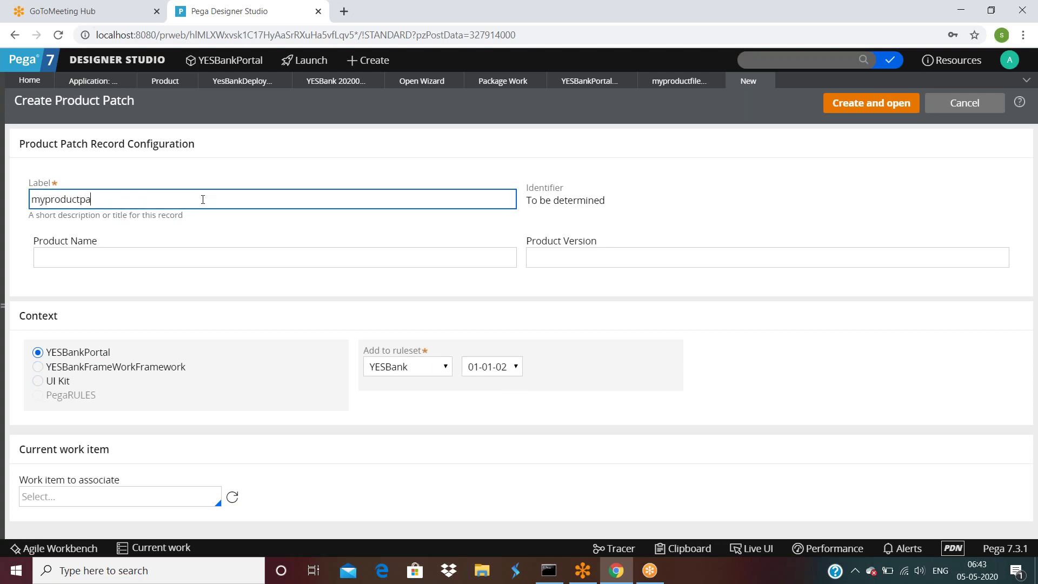
{"action": "key", "text": "Tab"}
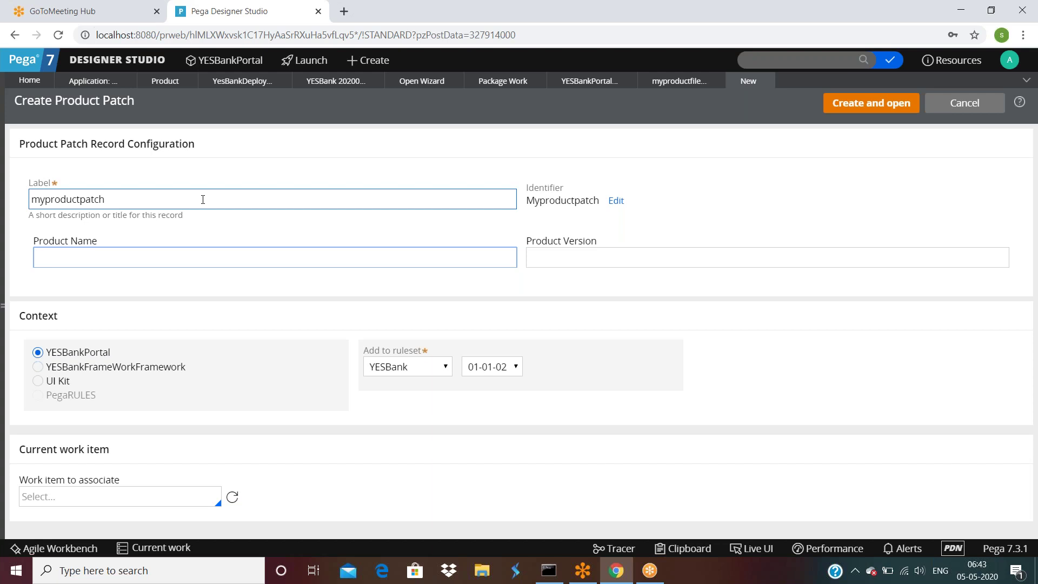
Set the product name to YesBankDeployment, copied from the existing product.
{"action": "left_click", "coordinate": [101, 255]}
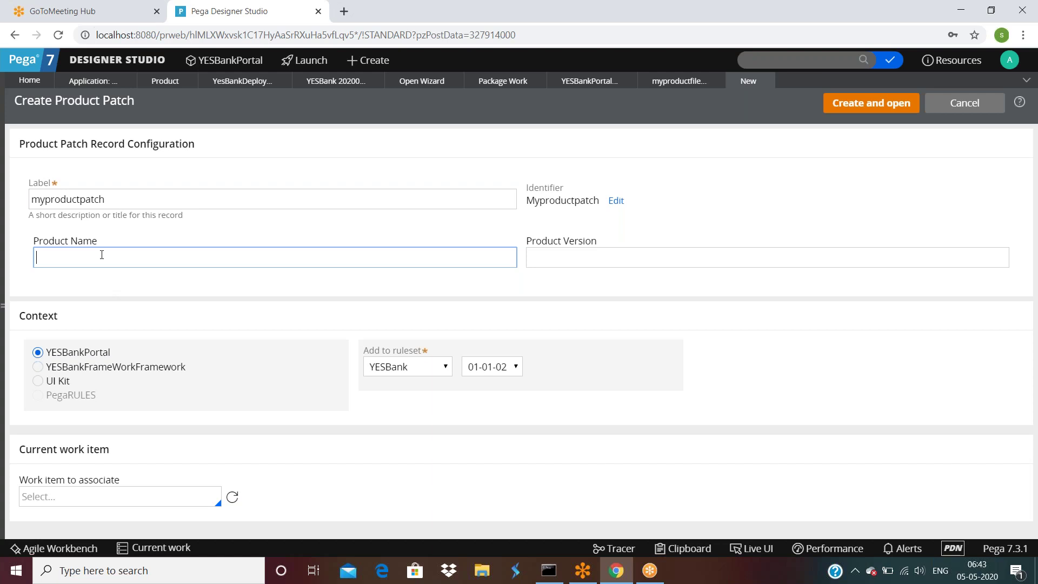
{"action": "type", "text": "yes"}
{"action": "left_click", "coordinate": [234, 81]}
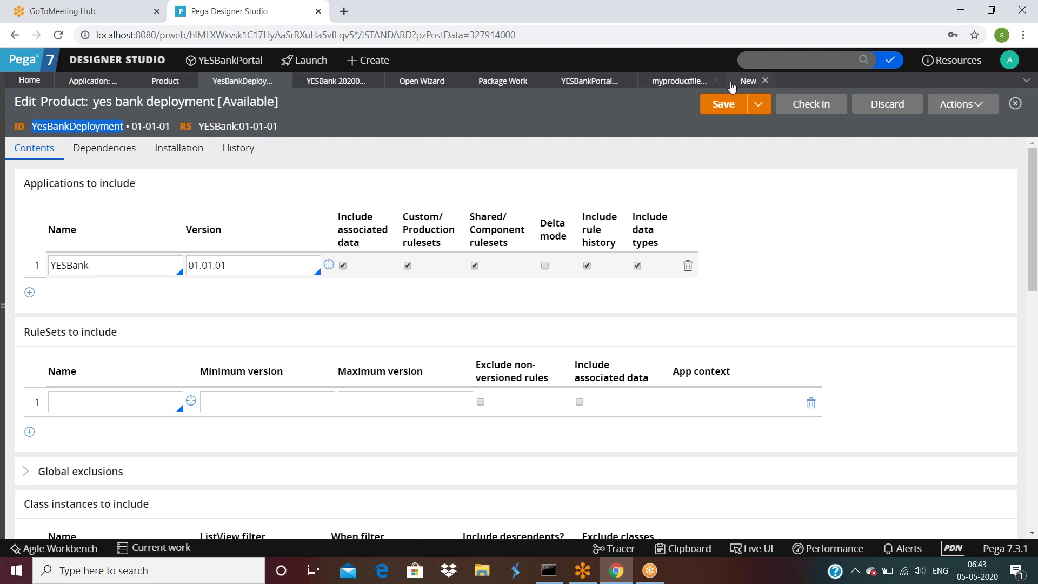
{"action": "left_click", "coordinate": [749, 80]}
{"action": "double_click", "coordinate": [187, 261]}
{"action": "type", "text": "YesBankDeployment"}
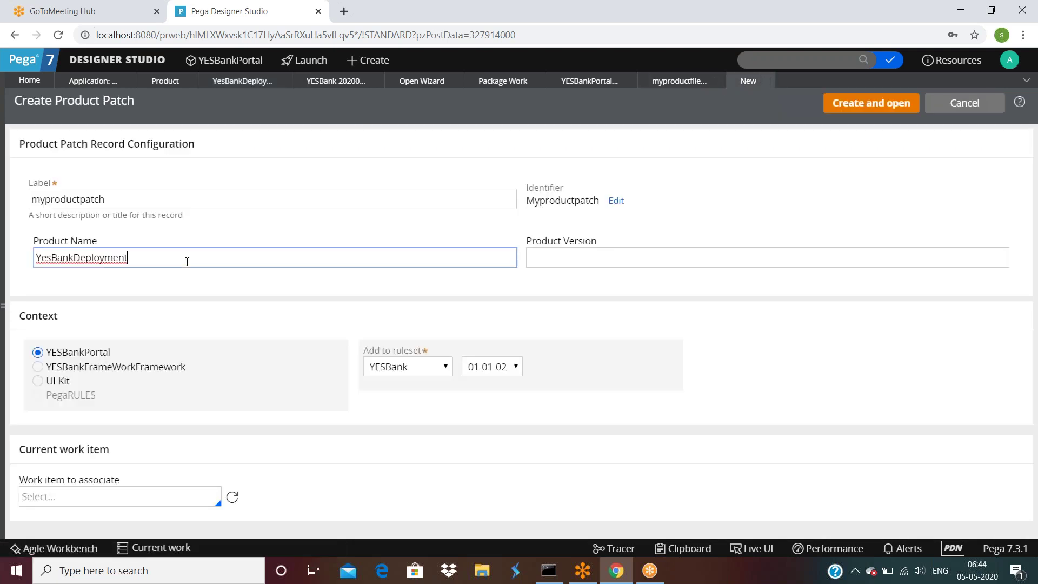
Enter product version 01-01-01 and create and open the product patch.
{"action": "left_click", "coordinate": [603, 260]}
{"action": "type", "text": "1-01-01"}
{"action": "double_click", "coordinate": [630, 336]}
{"action": "left_click", "coordinate": [853, 102]}
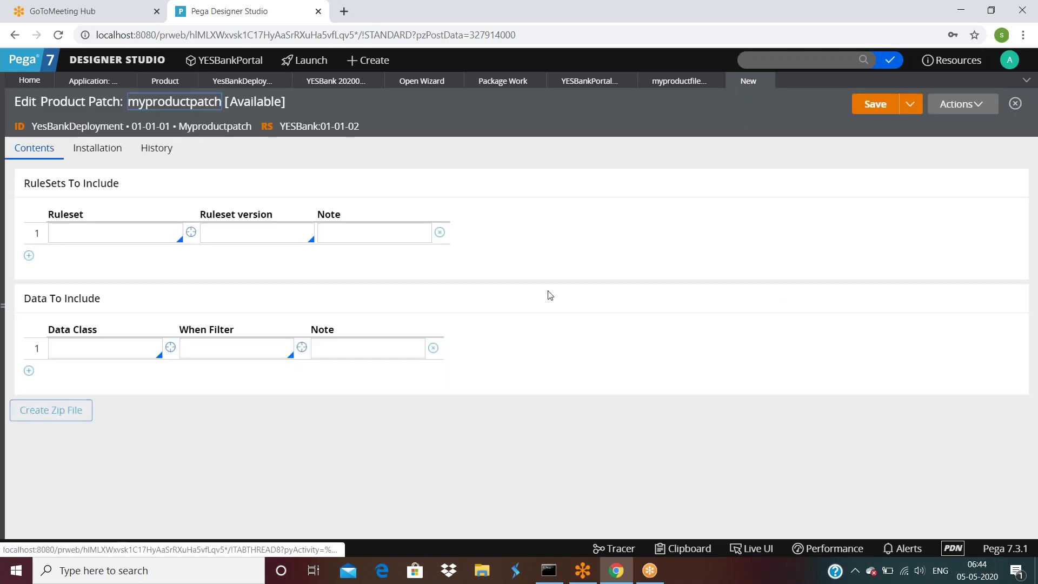
Add ruleset YESBank version 01-01-02 under RuleSets To Include and save the patch.
{"action": "left_click", "coordinate": [74, 234]}
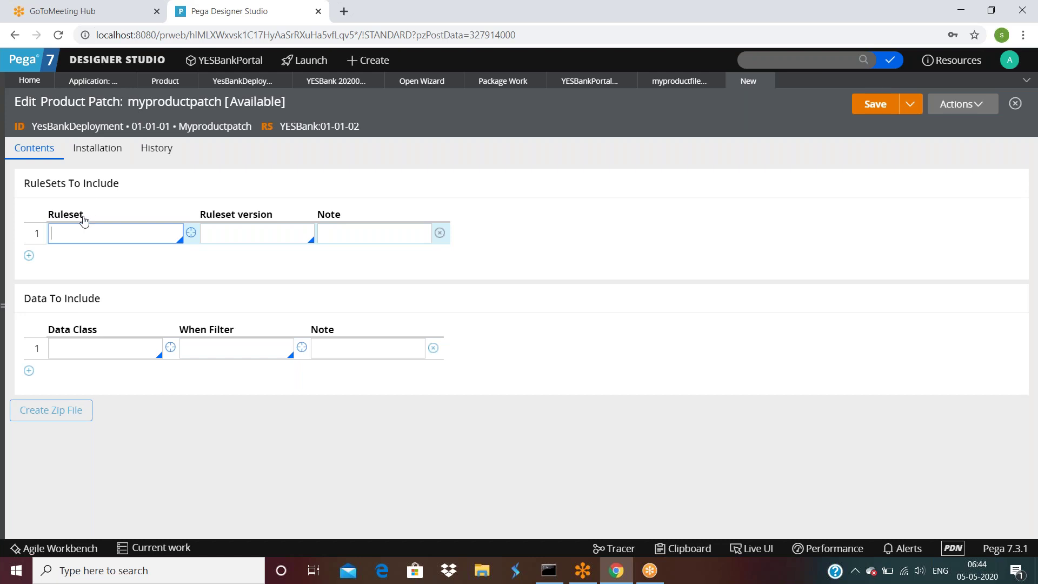
{"action": "left_click", "coordinate": [222, 234]}
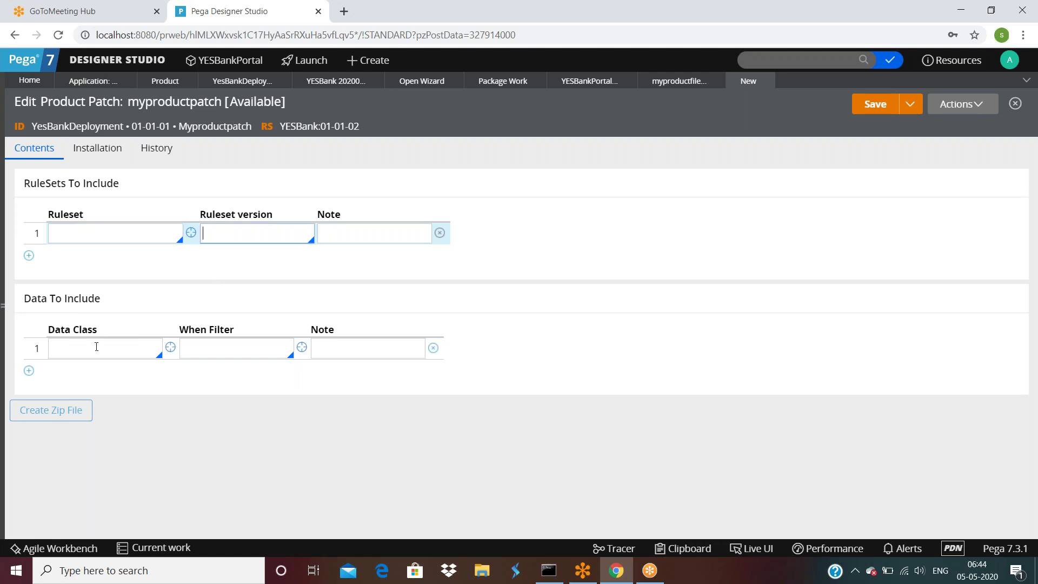
{"action": "left_click", "coordinate": [84, 230]}
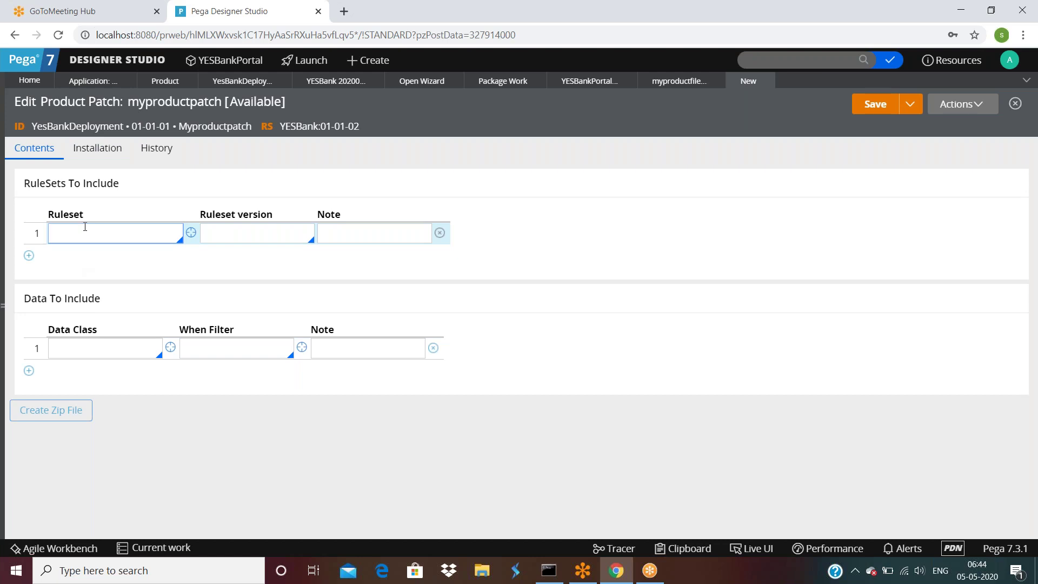
{"action": "scroll", "coordinate": [93, 431], "scroll_direction": "down", "scroll_amount": 20}
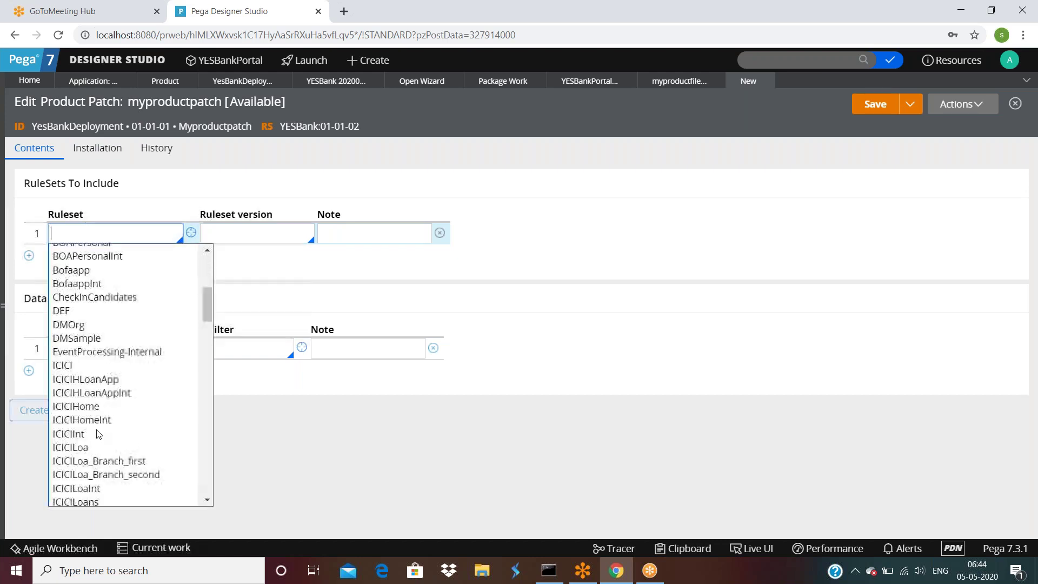
{"action": "scroll", "coordinate": [106, 469], "scroll_direction": "down", "scroll_amount": 4}
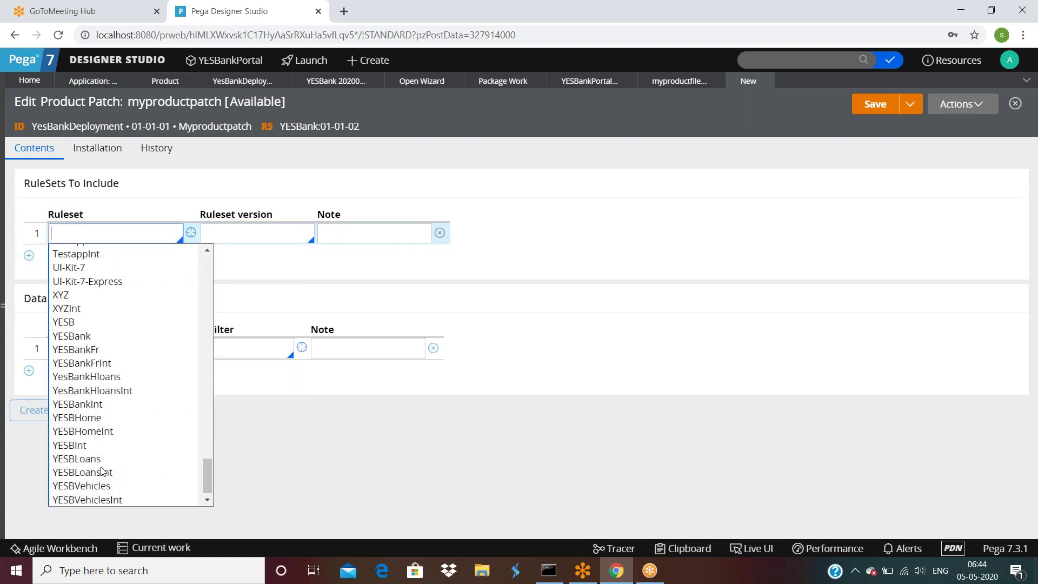
{"action": "left_click", "coordinate": [79, 335]}
{"action": "left_click", "coordinate": [203, 233]}
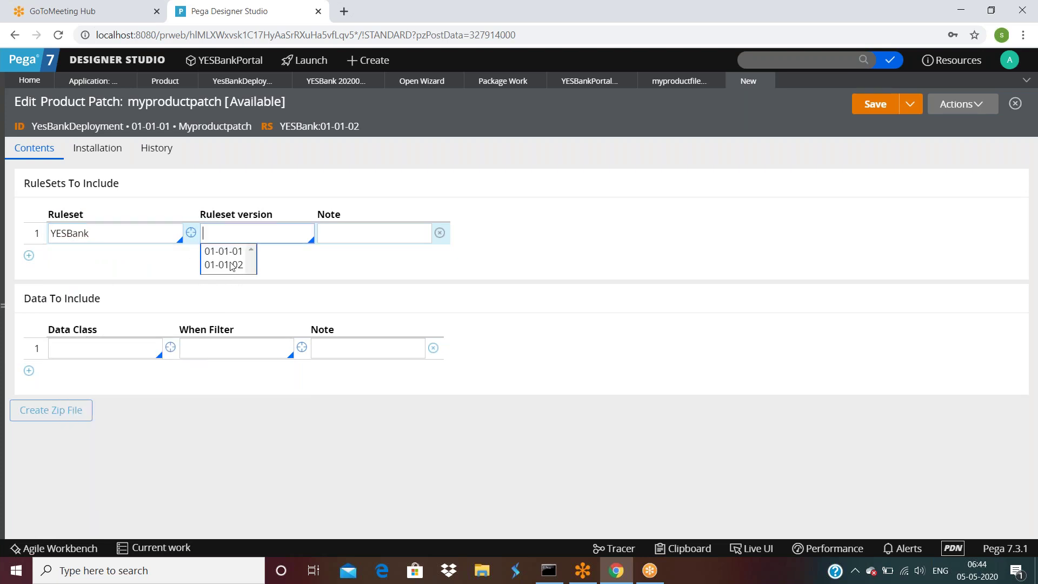
{"action": "left_click", "coordinate": [234, 269]}
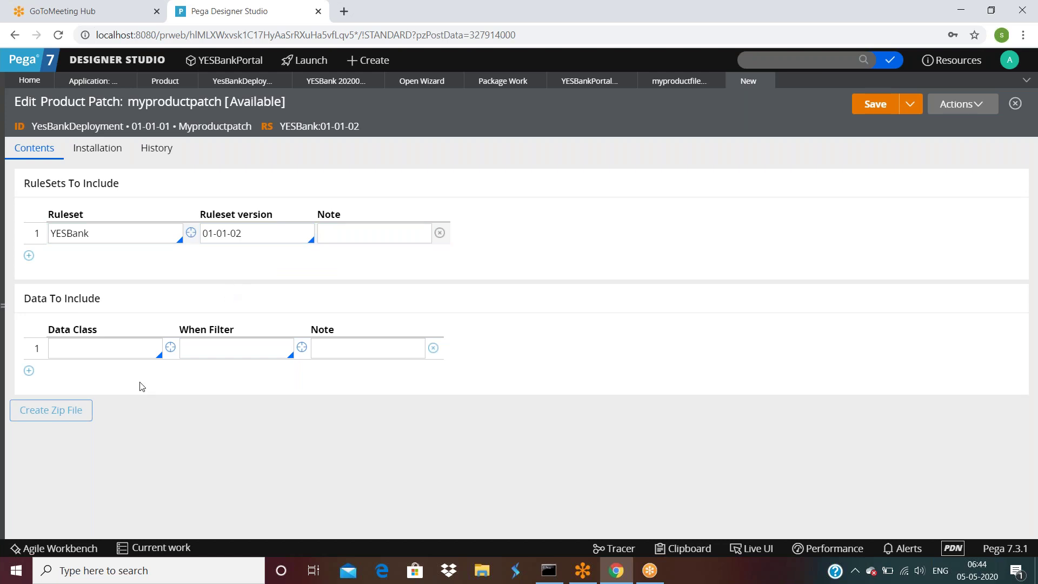
{"action": "left_click", "coordinate": [874, 108]}
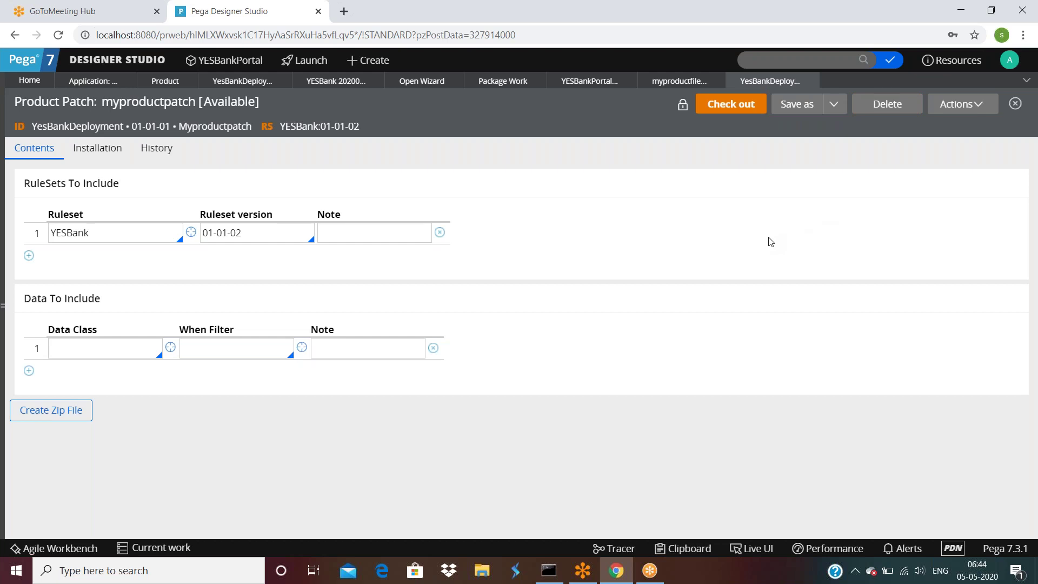
Export the patch as myproductpatch.zip and close the finished export window.
{"action": "left_click", "coordinate": [46, 412]}
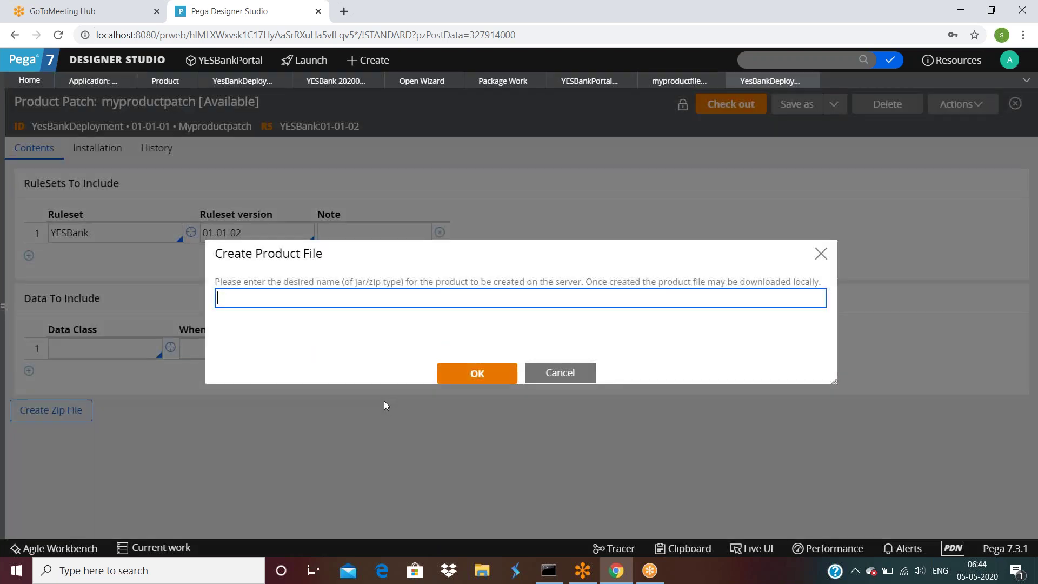
{"action": "type", "text": "my.zipproductpatch"}
{"action": "left_click", "coordinate": [462, 375]}
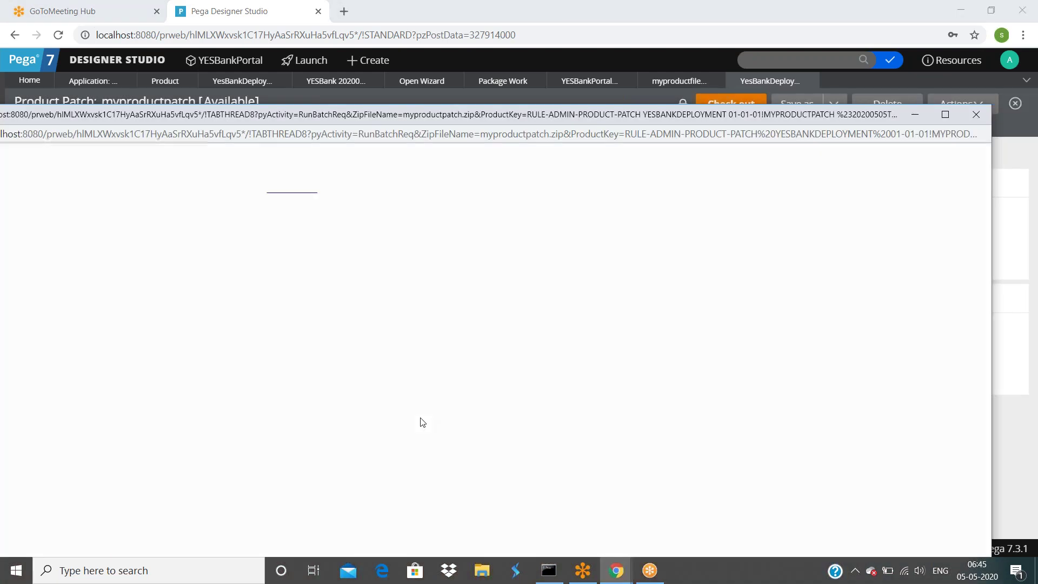
{"action": "left_click_drag", "start_coordinate": [378, 117], "coordinate": [308, 134]}
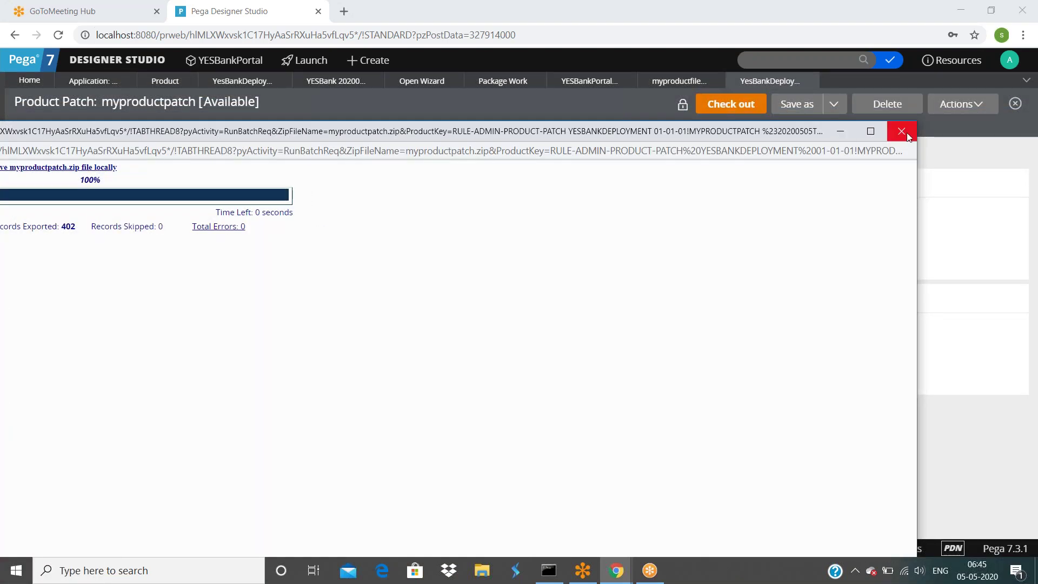
{"action": "left_click", "coordinate": [906, 132]}
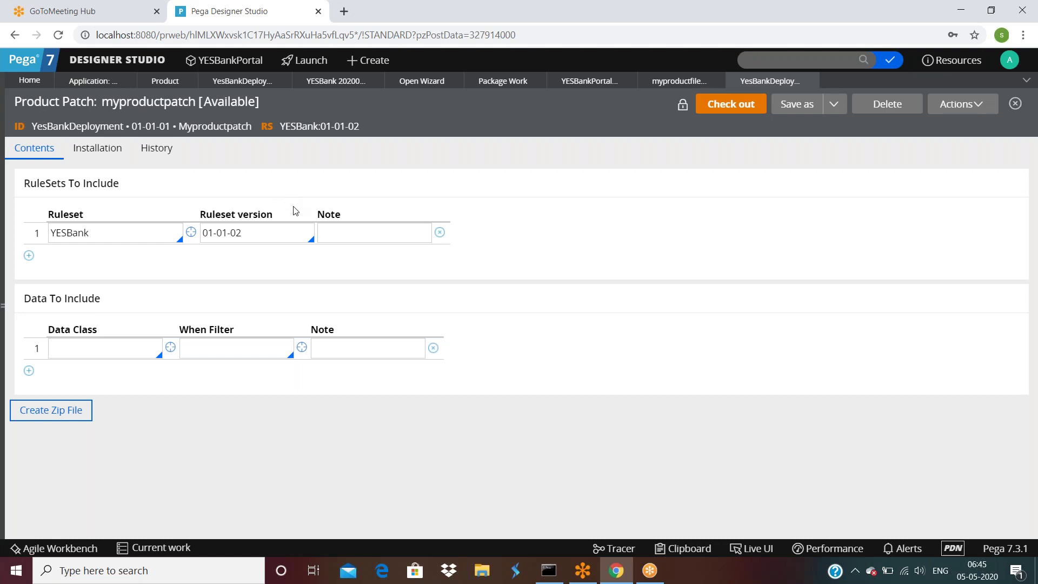
Check the Installation tab, return to Contents, and open a new browser tab.
{"action": "left_click", "coordinate": [96, 153]}
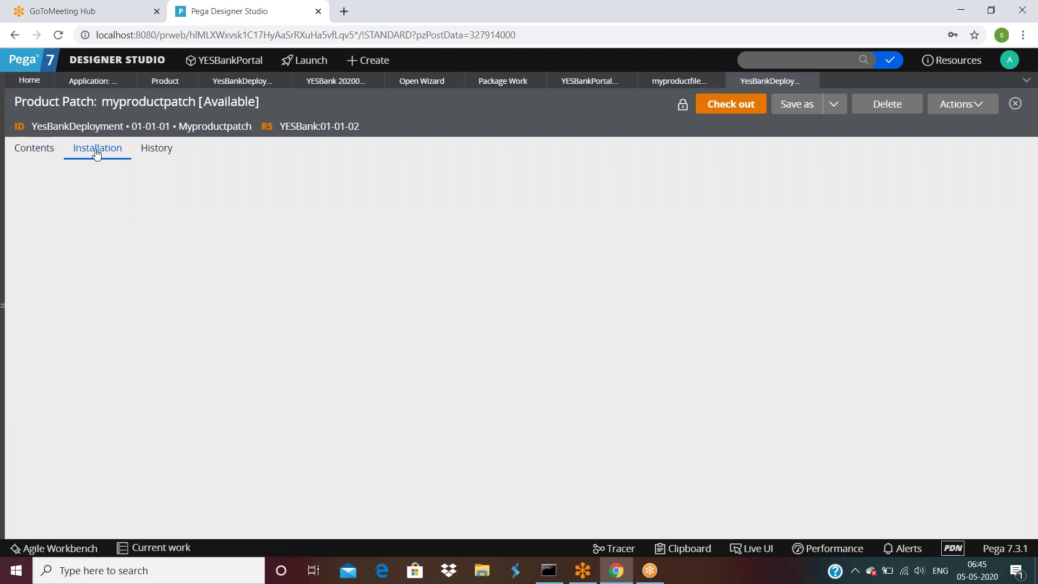
{"action": "left_click", "coordinate": [50, 156]}
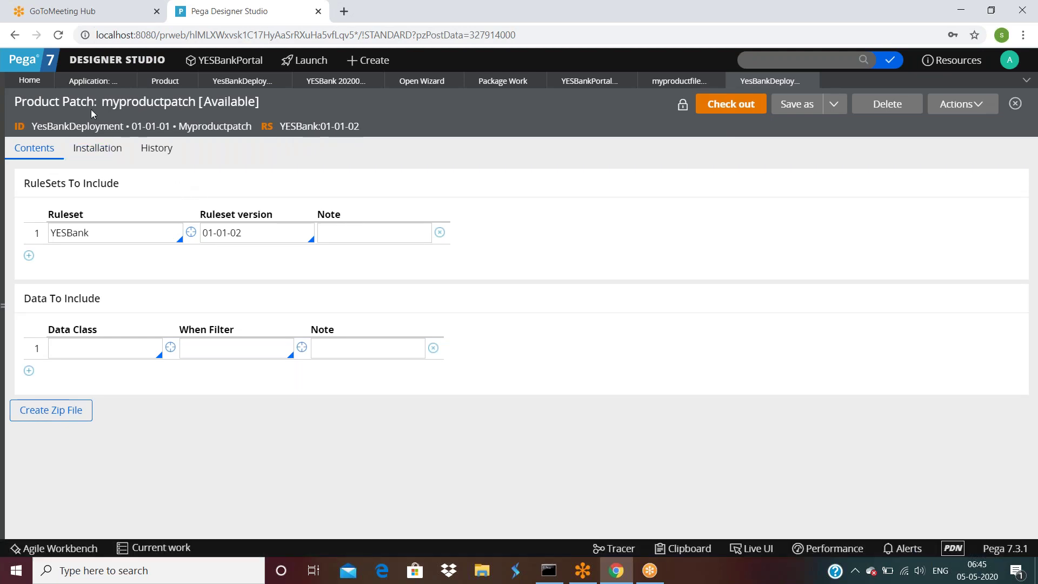
{"action": "left_click", "coordinate": [344, 10]}
Search Google for 'difference between product and product patch in pega' and scroll through the results.
{"action": "type", "text": "p"}
{"action": "key", "text": "BackSpace"}
{"action": "key", "text": "BackSpace"}
{"action": "type", "text": "differen"}
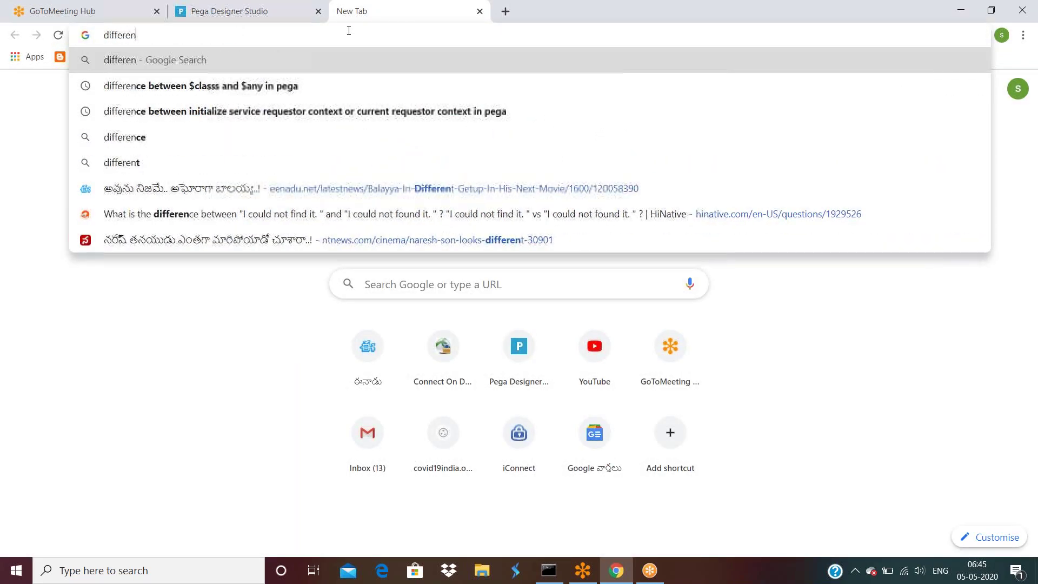
{"action": "type", "text": "ce between"}
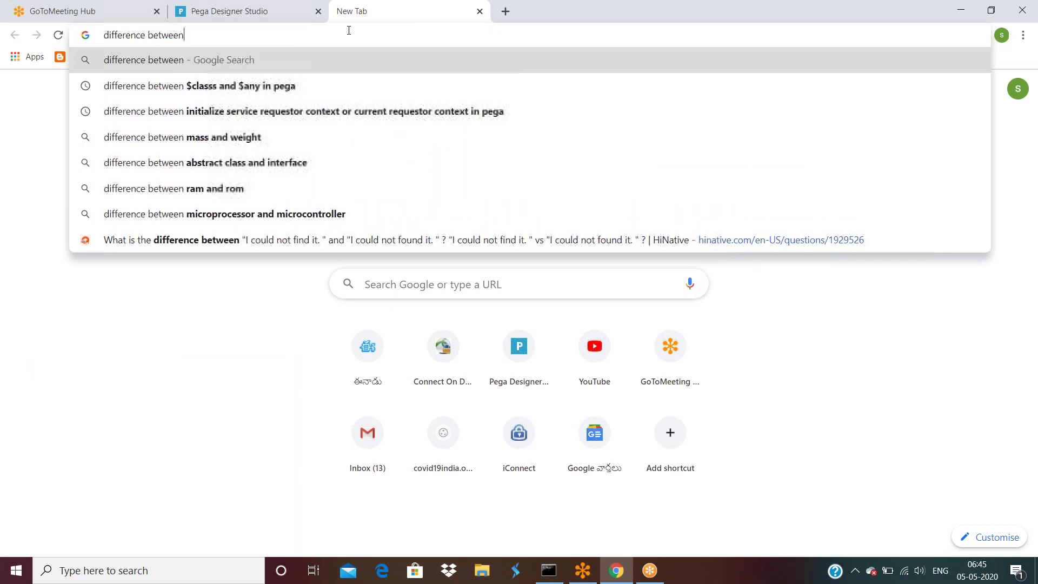
{"action": "type", "text": " product an"}
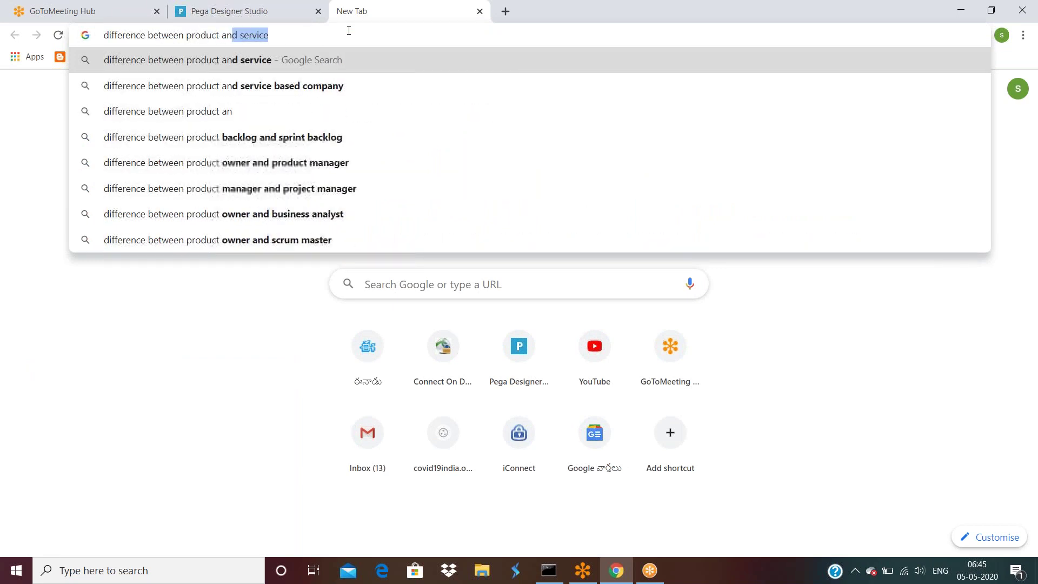
{"action": "type", "text": "d product patch in pega"}
{"action": "key", "text": "Return"}
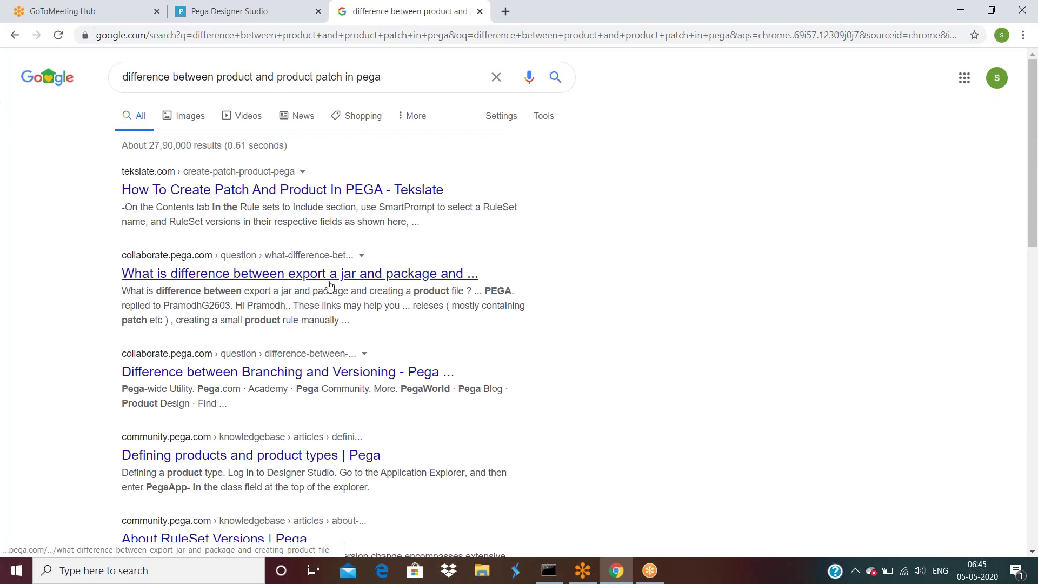
{"action": "scroll", "coordinate": [329, 285], "scroll_direction": "down", "scroll_amount": 2}
{"action": "scroll", "coordinate": [329, 285], "scroll_direction": "down", "scroll_amount": 4}
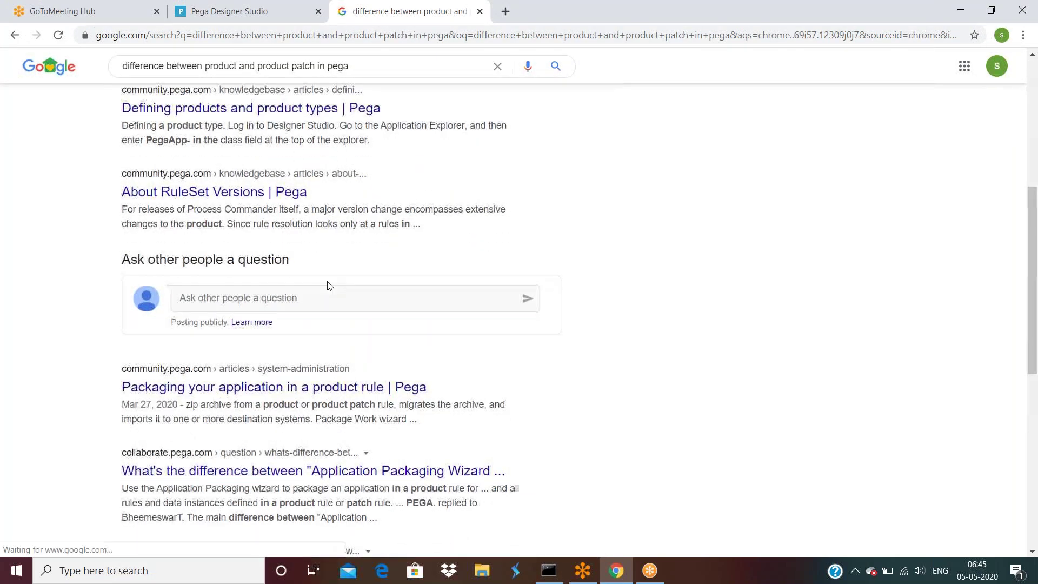
{"action": "scroll", "coordinate": [330, 285], "scroll_direction": "down", "scroll_amount": 3}
{"action": "scroll", "coordinate": [329, 285], "scroll_direction": "down", "scroll_amount": 3}
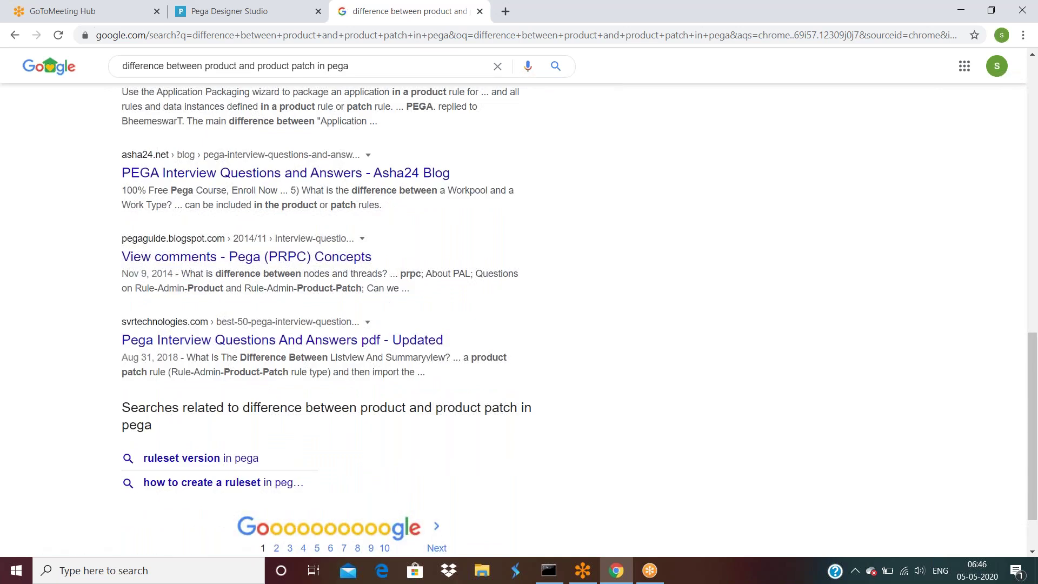
{"action": "scroll", "coordinate": [386, 284], "scroll_direction": "up", "scroll_amount": 1}
Open the svrtechnologies Pega interview questions result, proceeding past the privacy warning.
{"action": "left_click", "coordinate": [261, 416]}
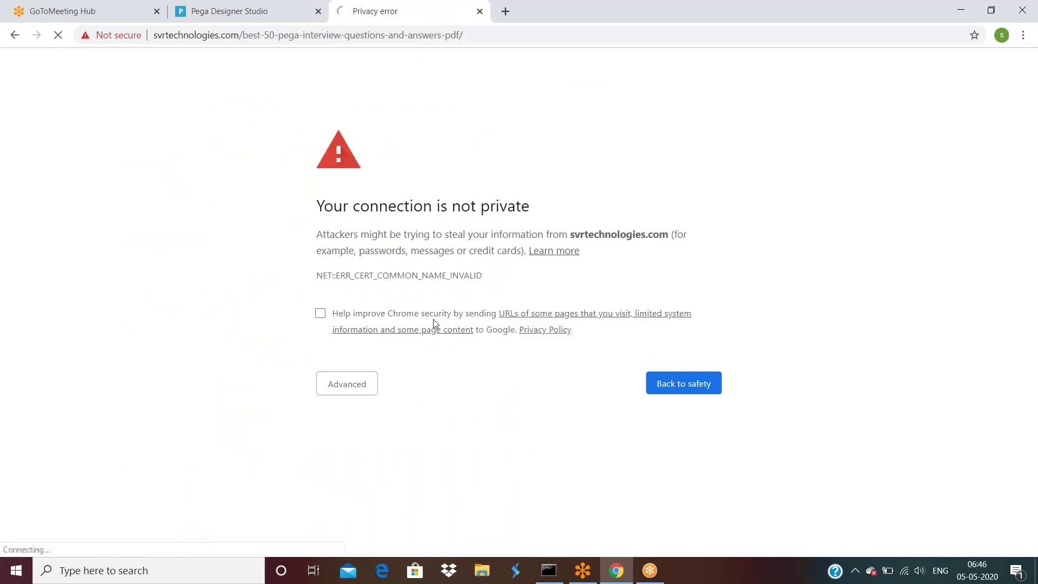
{"action": "left_click", "coordinate": [348, 387]}
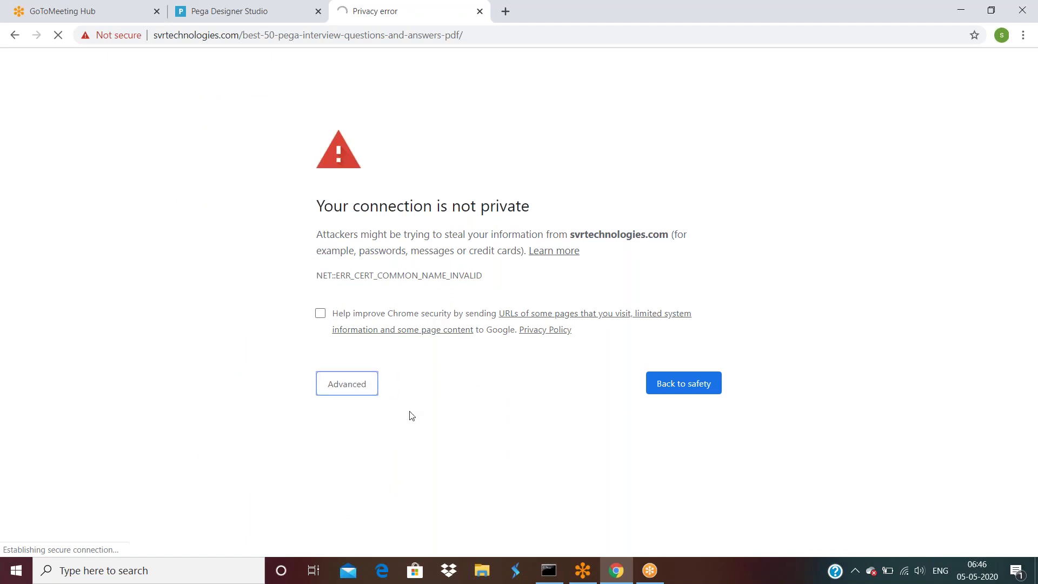
{"action": "left_click", "coordinate": [357, 386]}
{"action": "left_click", "coordinate": [367, 488]}
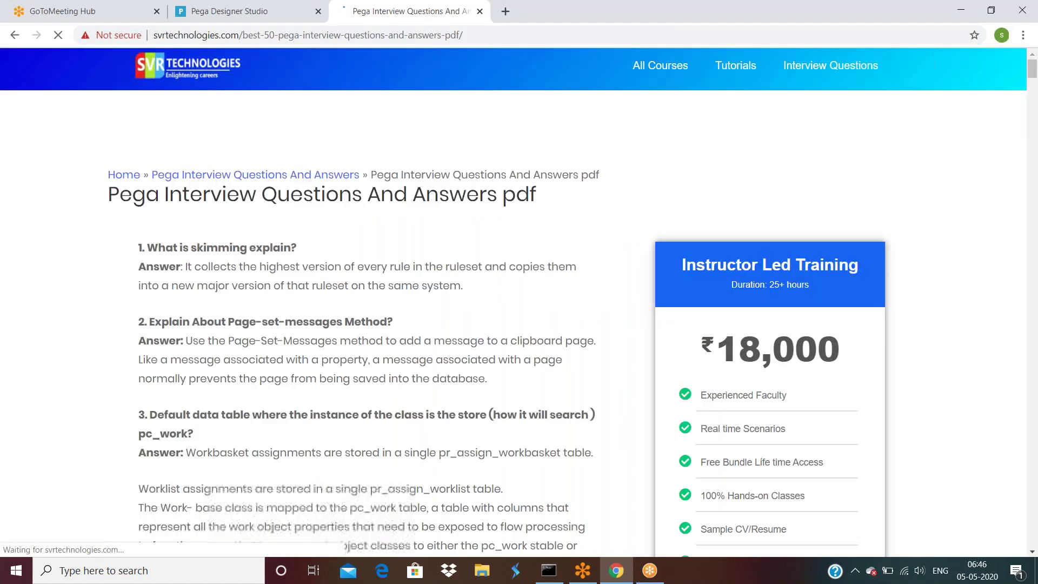
Find 'patch' in the article, read the product patch answer, then return to Designer Studio.
{"action": "scroll", "coordinate": [519, 300], "scroll_direction": "down", "scroll_amount": 5}
{"action": "scroll", "coordinate": [368, 300], "scroll_direction": "down", "scroll_amount": 6}
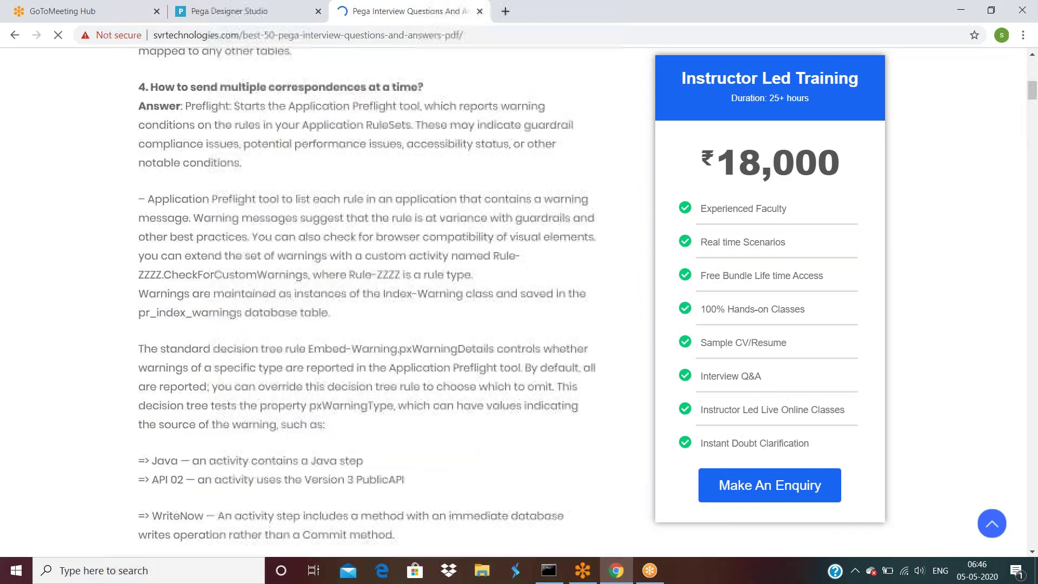
{"action": "key", "text": "ctrl+f"}
{"action": "type", "text": "p"}
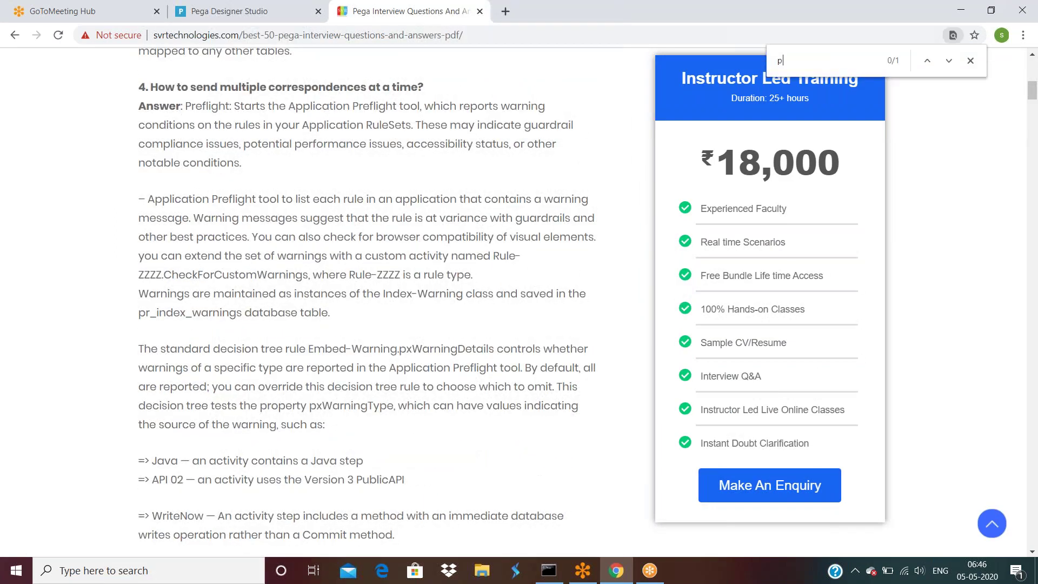
{"action": "type", "text": "atch"}
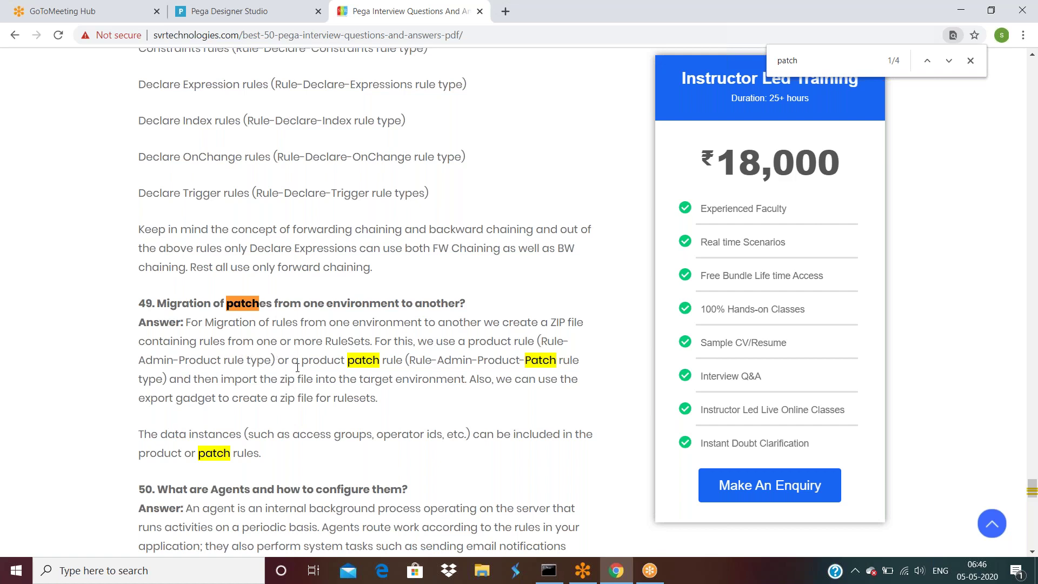
{"action": "left_click_drag", "start_coordinate": [303, 366], "coordinate": [491, 364]}
{"action": "left_click", "coordinate": [399, 387]}
{"action": "scroll", "coordinate": [306, 456], "scroll_direction": "down", "scroll_amount": 3}
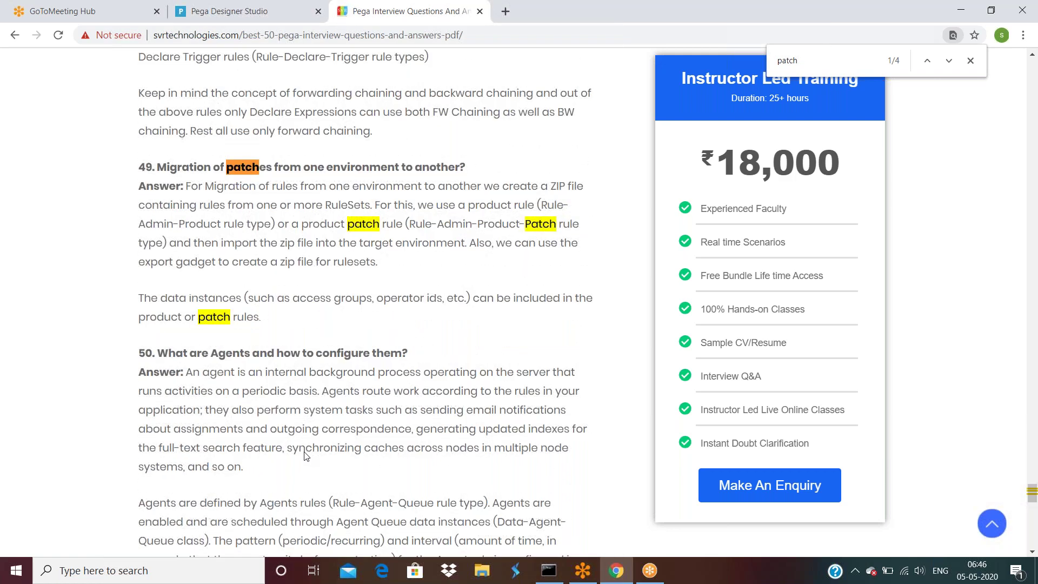
{"action": "scroll", "coordinate": [305, 456], "scroll_direction": "down", "scroll_amount": 15}
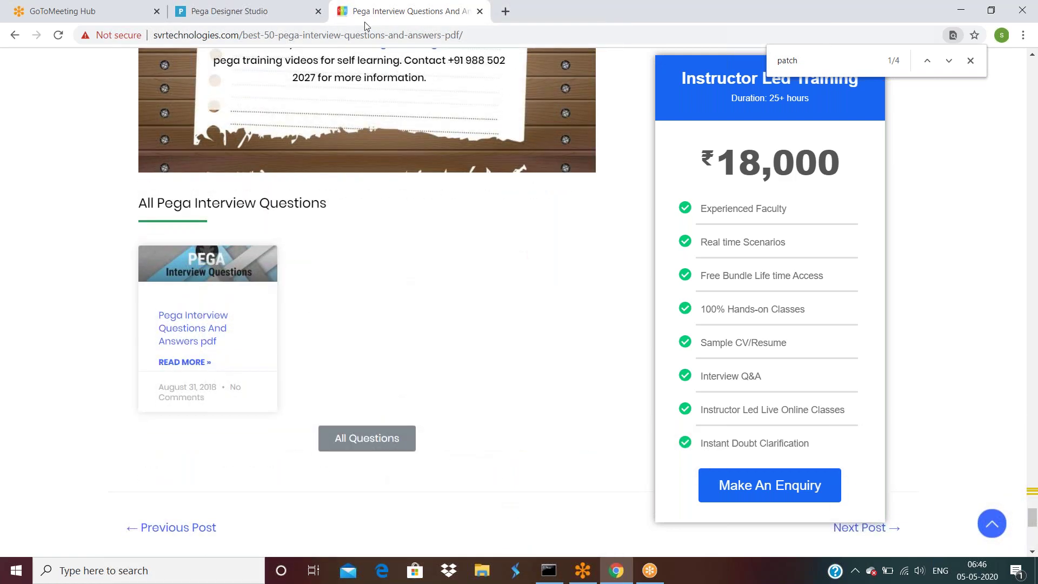
{"action": "left_click", "coordinate": [279, 17]}
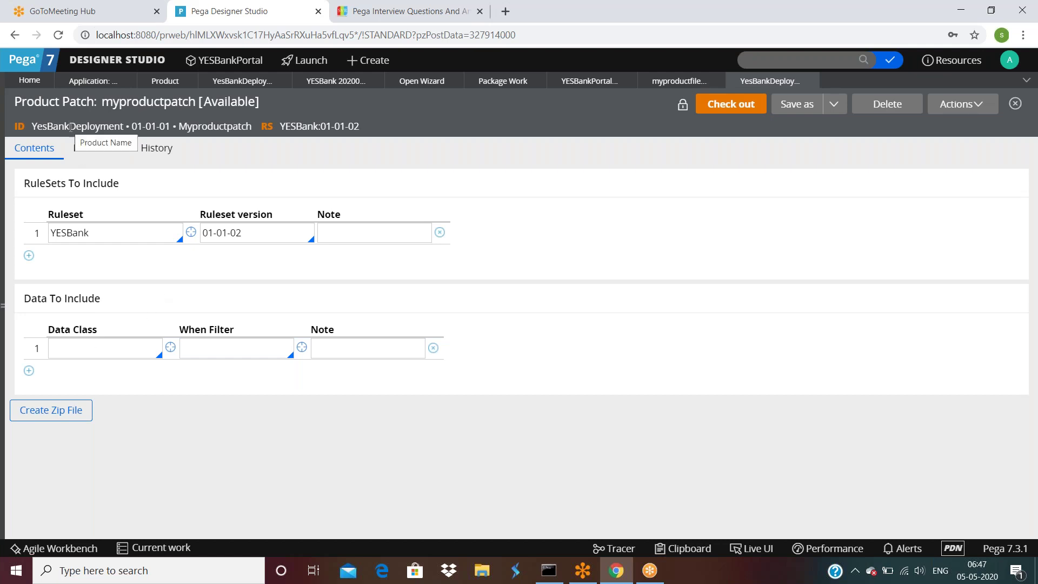
Show the Designer Studio menu's Application > Distribution options: Package, Export, Import.
{"action": "double_click", "coordinate": [53, 127]}
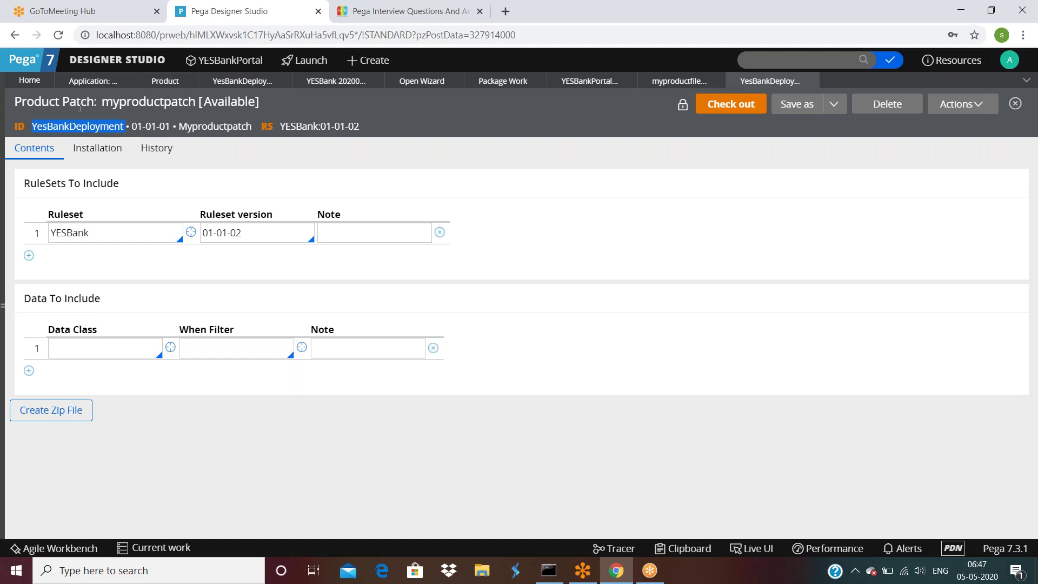
{"action": "left_click", "coordinate": [59, 132]}
{"action": "left_click", "coordinate": [108, 60]}
{"action": "mouse_move", "coordinate": [102, 125]}
{"action": "mouse_move", "coordinate": [98, 99]}
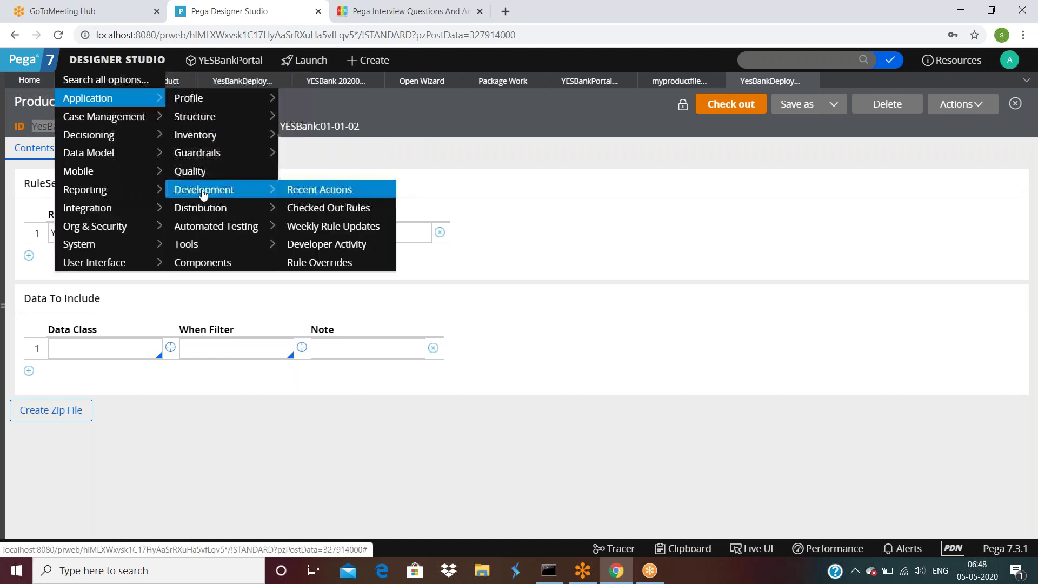
{"action": "mouse_move", "coordinate": [206, 208]}
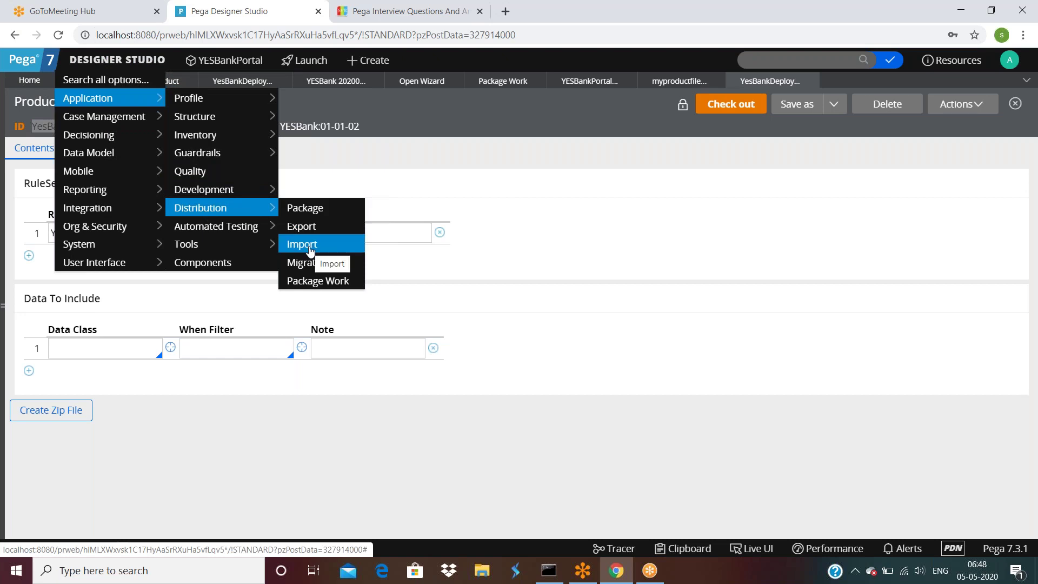
Open the Import wizard, cancel the file browse, and return to the myproductpatch form.
{"action": "left_click", "coordinate": [310, 243]}
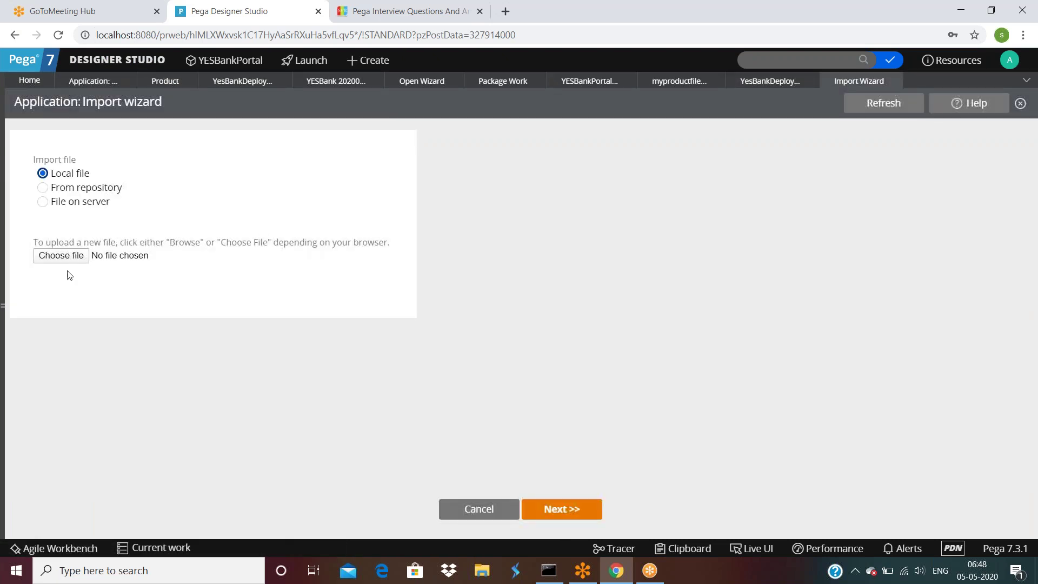
{"action": "left_click", "coordinate": [306, 265]}
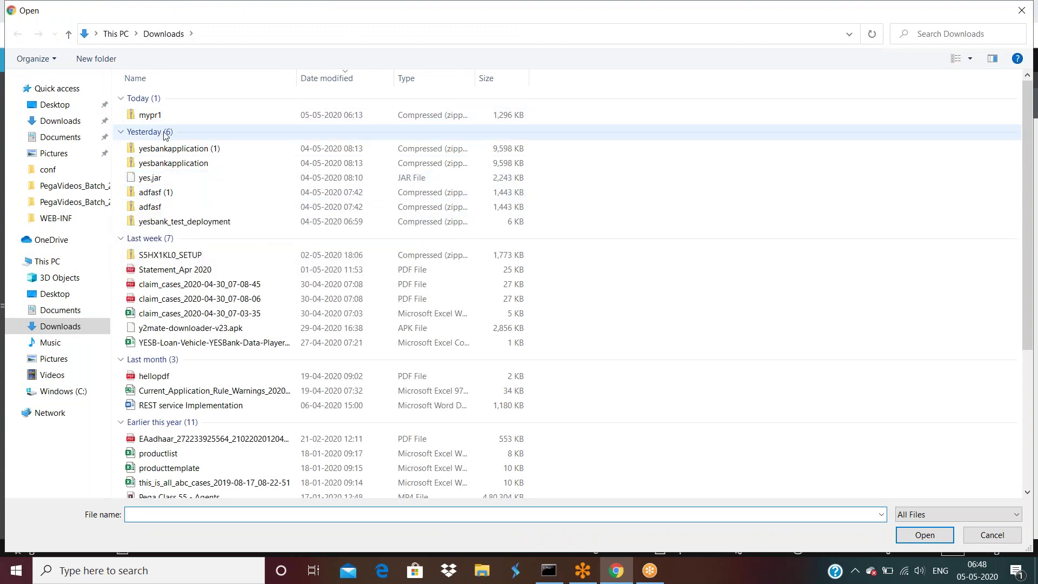
{"action": "left_click", "coordinate": [992, 535]}
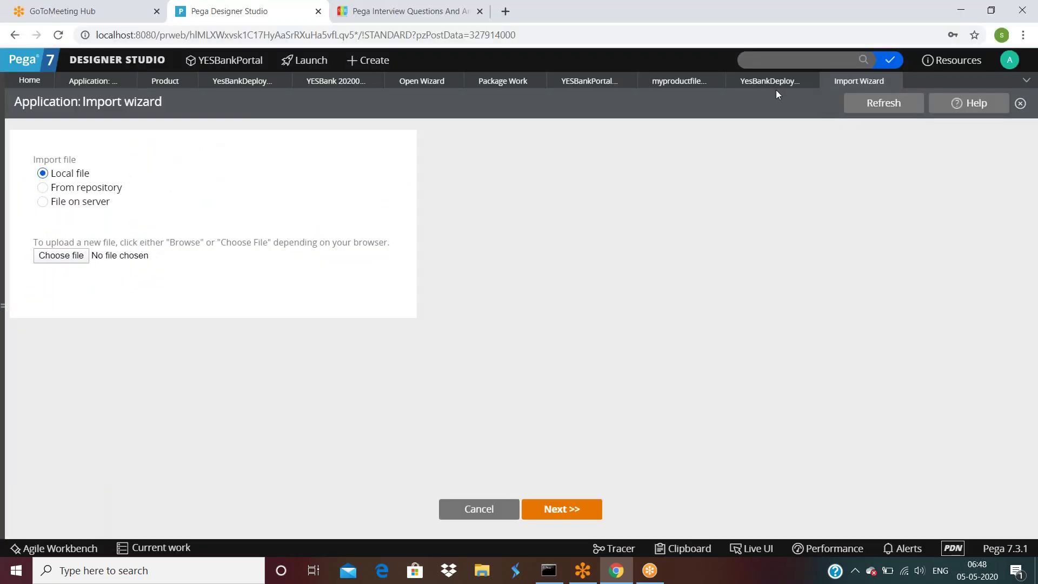
{"action": "left_click", "coordinate": [771, 81]}
Re-export myproductpatch.zip and save it to the computer.
{"action": "left_click", "coordinate": [54, 410]}
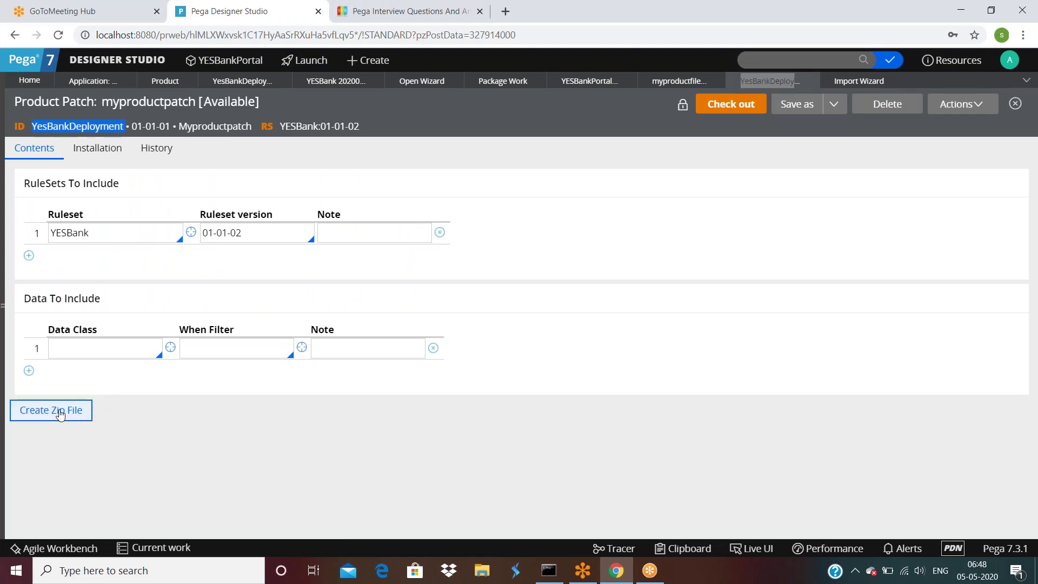
{"action": "left_click", "coordinate": [489, 377]}
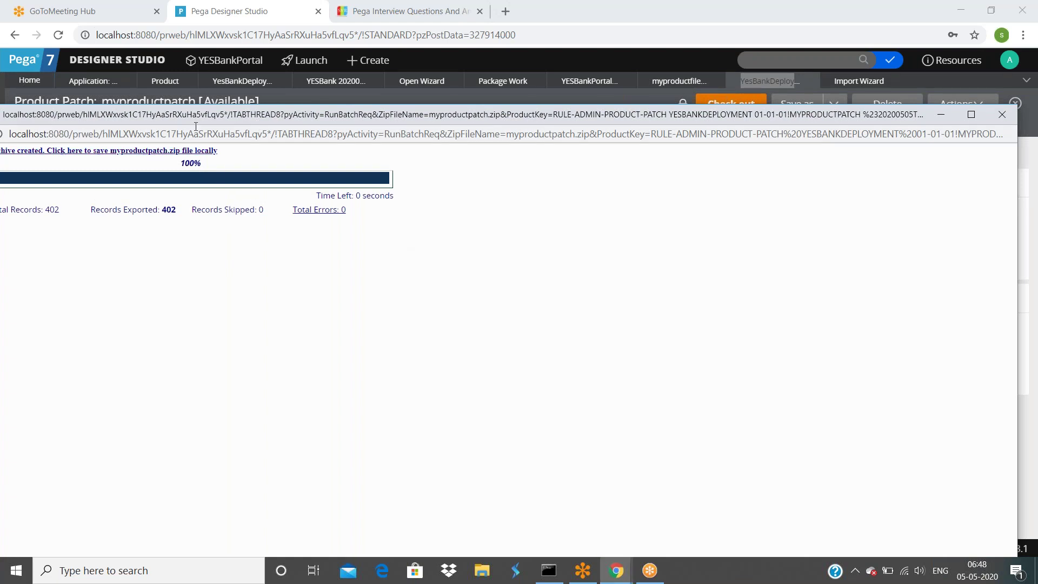
{"action": "left_click_drag", "start_coordinate": [200, 117], "coordinate": [224, 24]}
{"action": "left_click", "coordinate": [206, 63]}
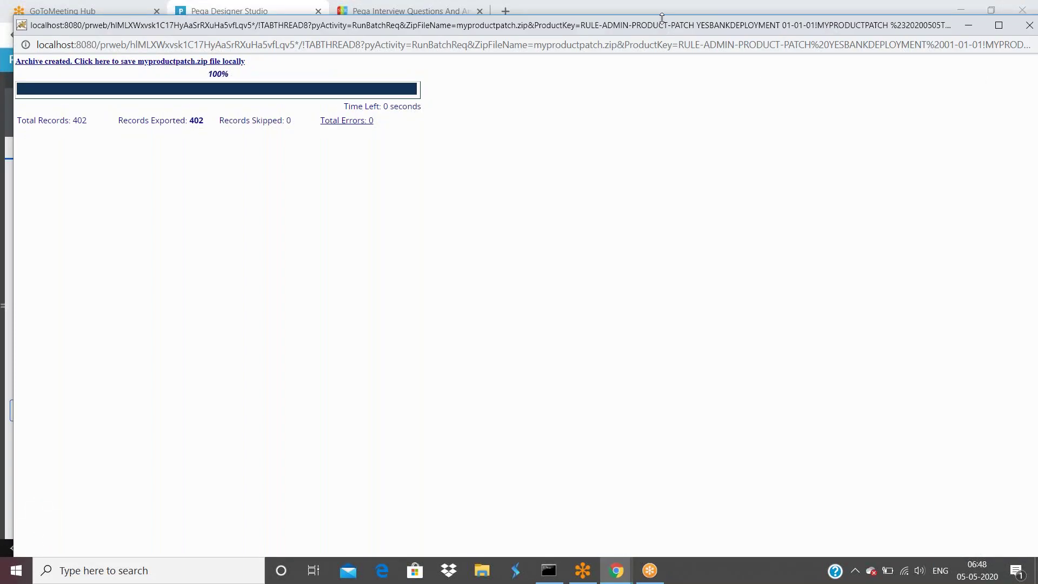
{"action": "left_click", "coordinate": [1022, 28]}
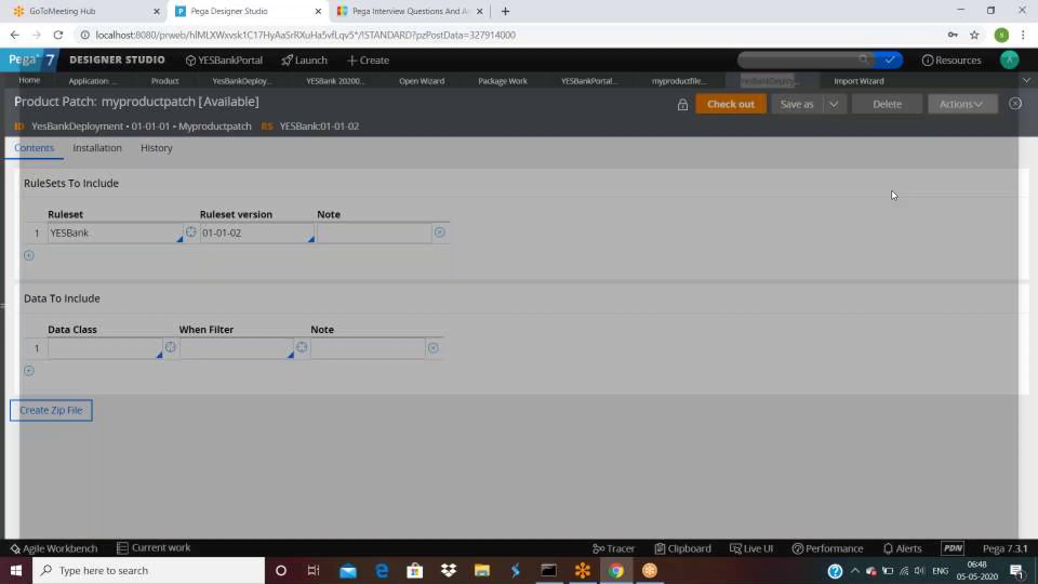
Load myproductpatch.zip into the Import wizard and advance to the file information step.
{"action": "left_click", "coordinate": [859, 82]}
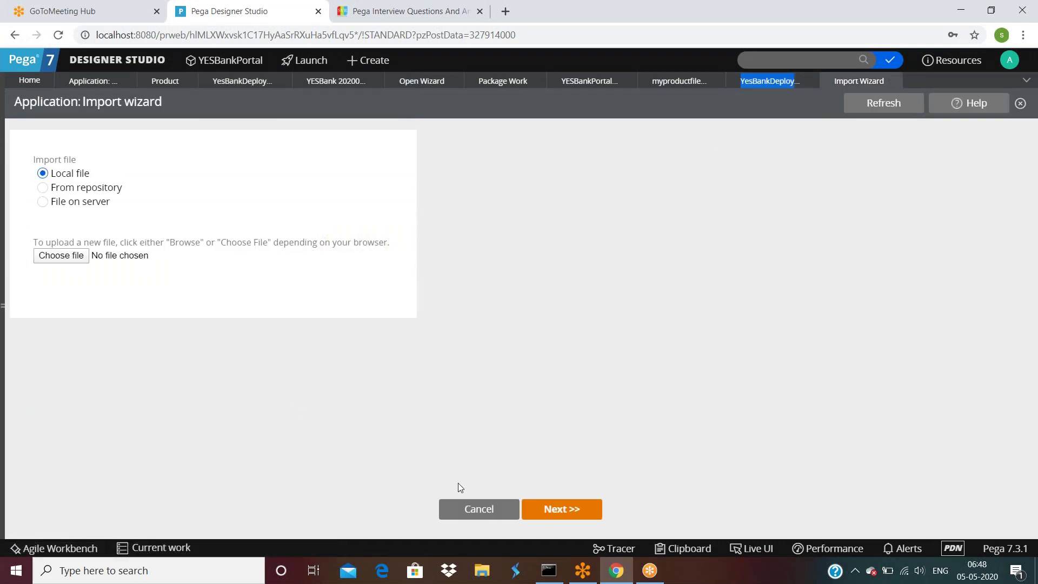
{"action": "left_click", "coordinate": [60, 255]}
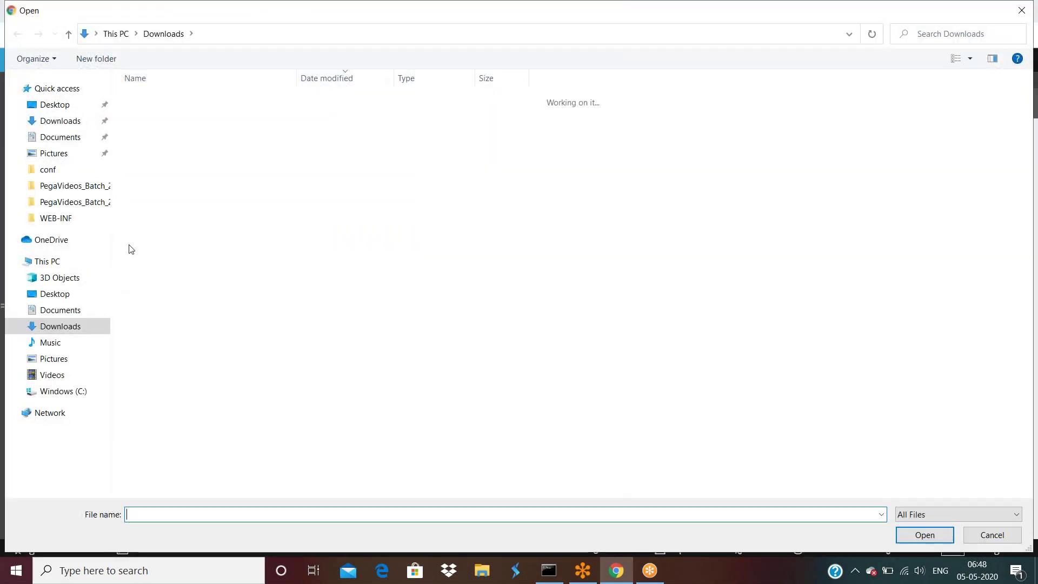
{"action": "left_click", "coordinate": [164, 130]}
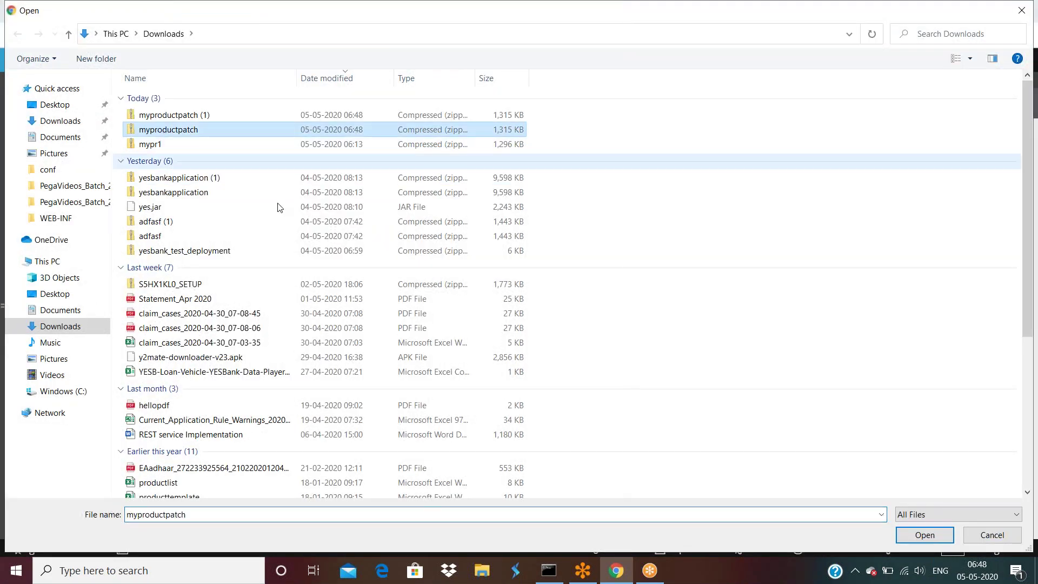
{"action": "left_click", "coordinate": [922, 541]}
{"action": "left_click", "coordinate": [621, 125]}
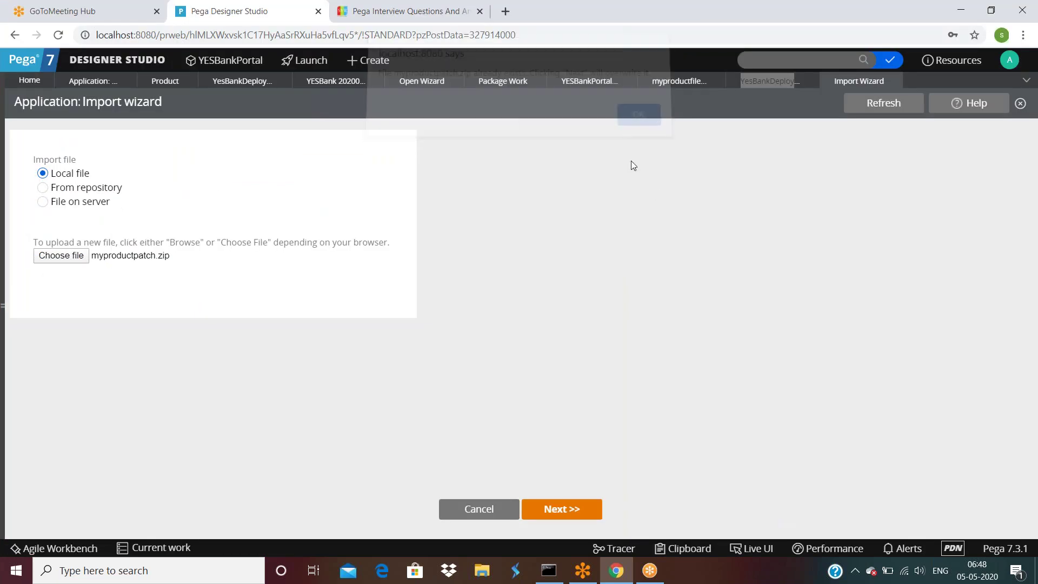
{"action": "left_click", "coordinate": [549, 500]}
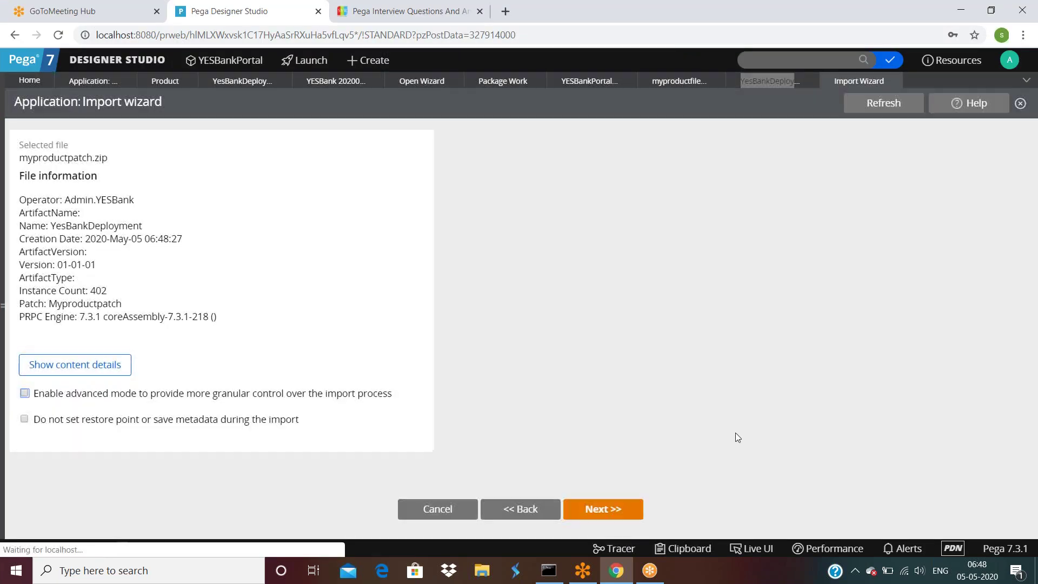
Preview the zip contents, enable advanced mode, and continue to the next import step.
{"action": "left_click", "coordinate": [54, 366]}
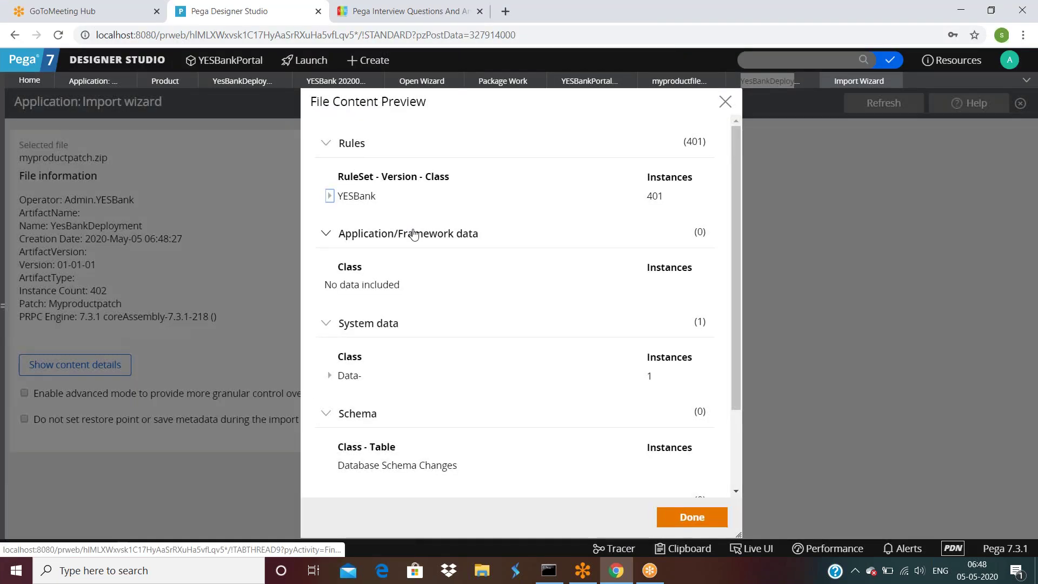
{"action": "scroll", "coordinate": [455, 398], "scroll_direction": "down", "scroll_amount": 3}
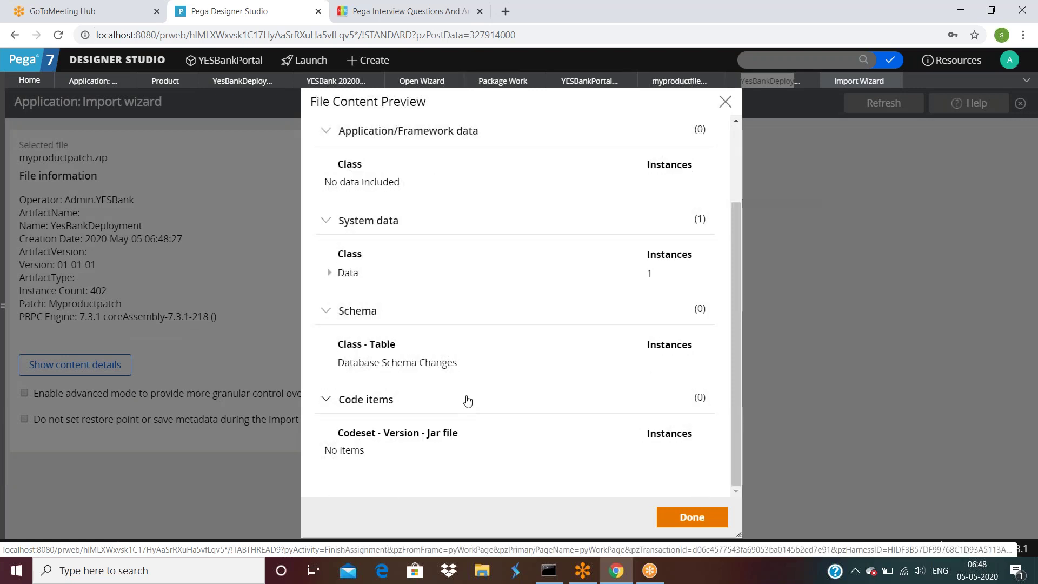
{"action": "left_click", "coordinate": [692, 518]}
{"action": "left_click", "coordinate": [25, 393]}
{"action": "left_click", "coordinate": [584, 514]}
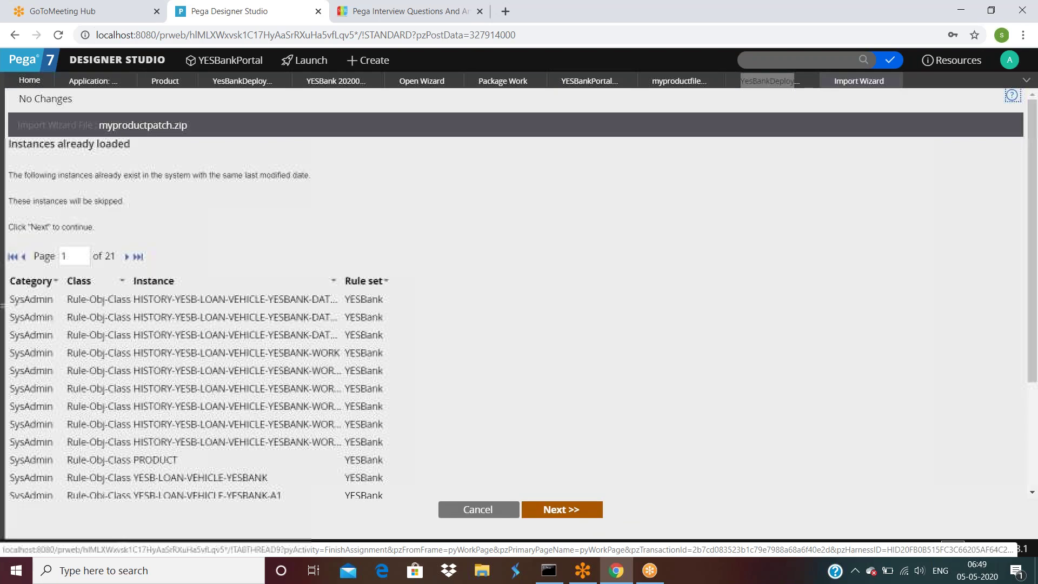
{"action": "scroll", "coordinate": [363, 403], "scroll_direction": "down", "scroll_amount": 3}
Complete the import wizard, glance at the product file, and return to myproductpatch.
{"action": "left_click", "coordinate": [581, 513]}
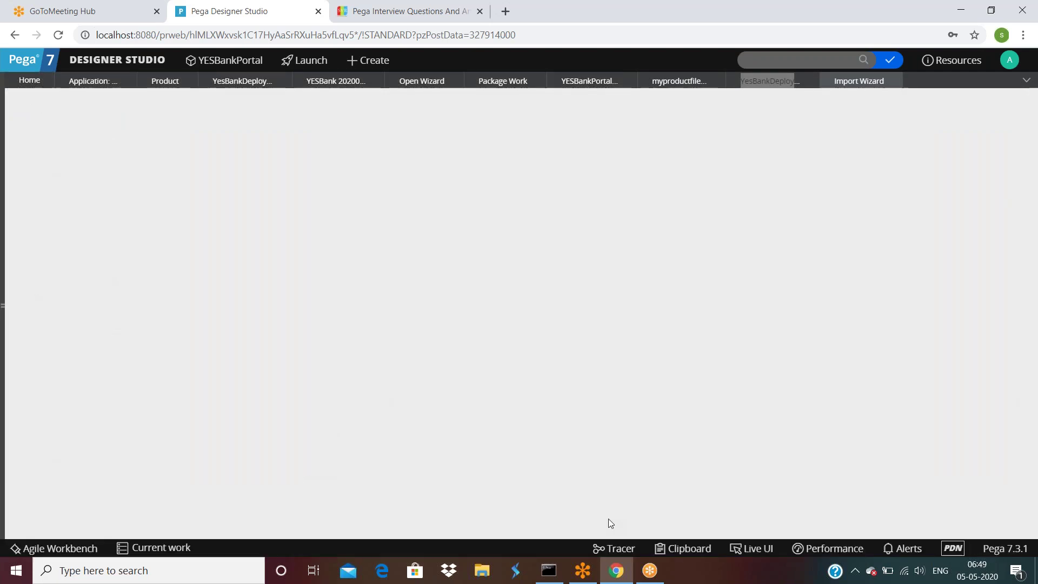
{"action": "left_click", "coordinate": [513, 500]}
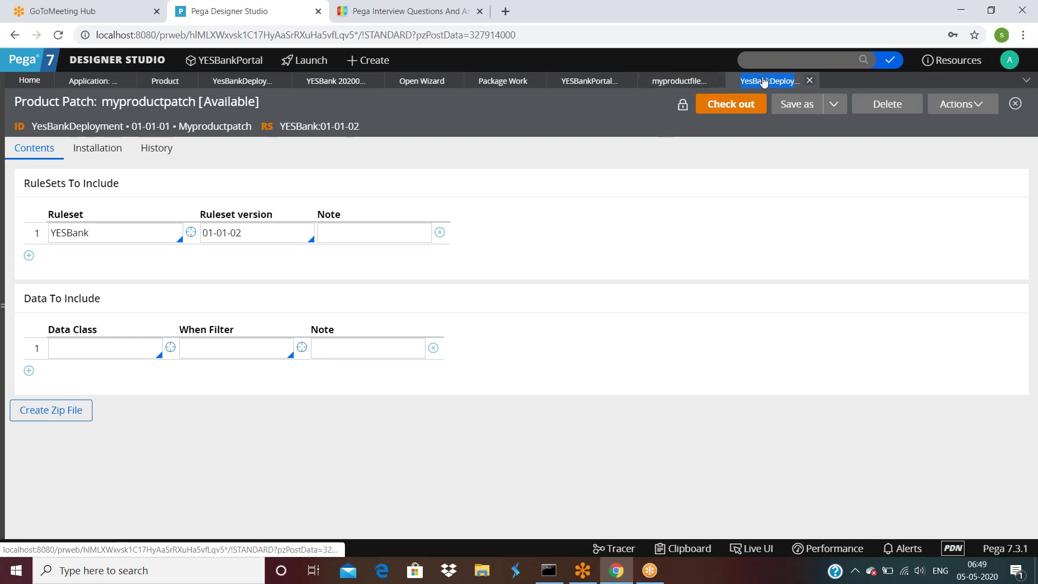
{"action": "left_click", "coordinate": [671, 83]}
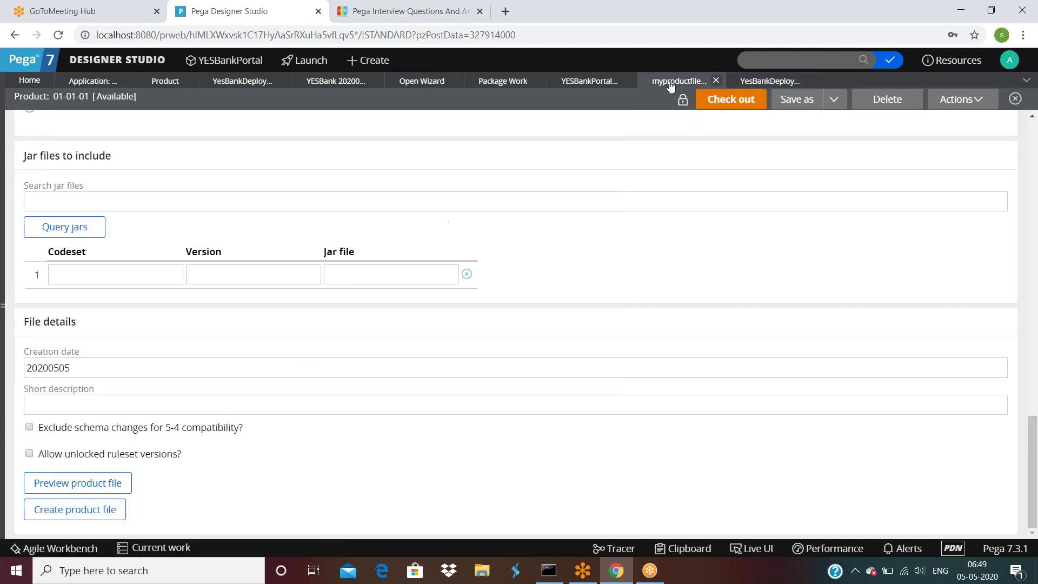
{"action": "left_click", "coordinate": [755, 86]}
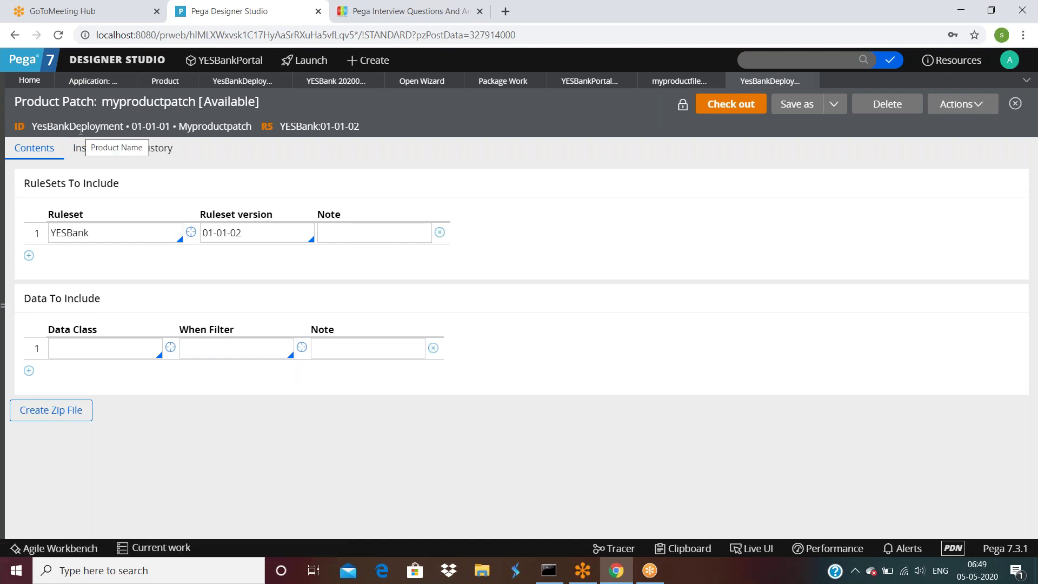
Expand the application class explorer in the left navigation.
{"action": "double_click", "coordinate": [53, 125]}
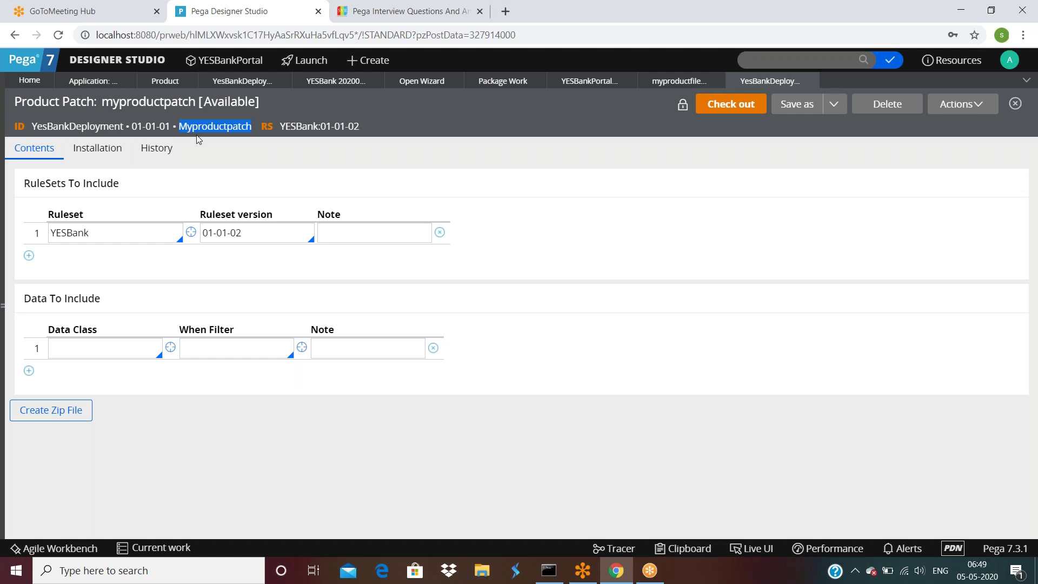
{"action": "left_click", "coordinate": [198, 140]}
{"action": "left_click", "coordinate": [4, 305]}
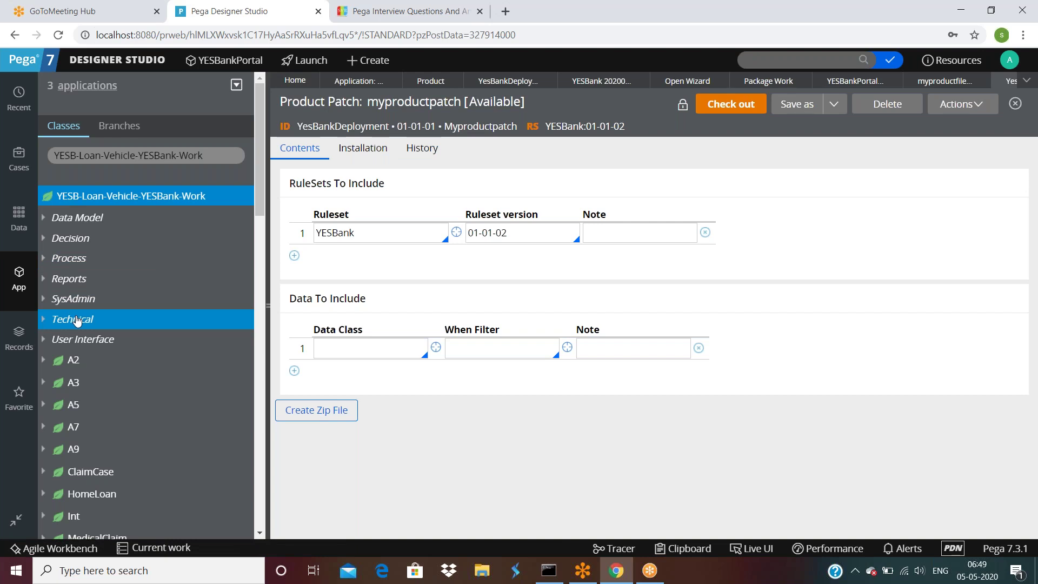
{"action": "scroll", "coordinate": [139, 371], "scroll_direction": "down", "scroll_amount": 5}
{"action": "scroll", "coordinate": [139, 371], "scroll_direction": "up", "scroll_amount": 5}
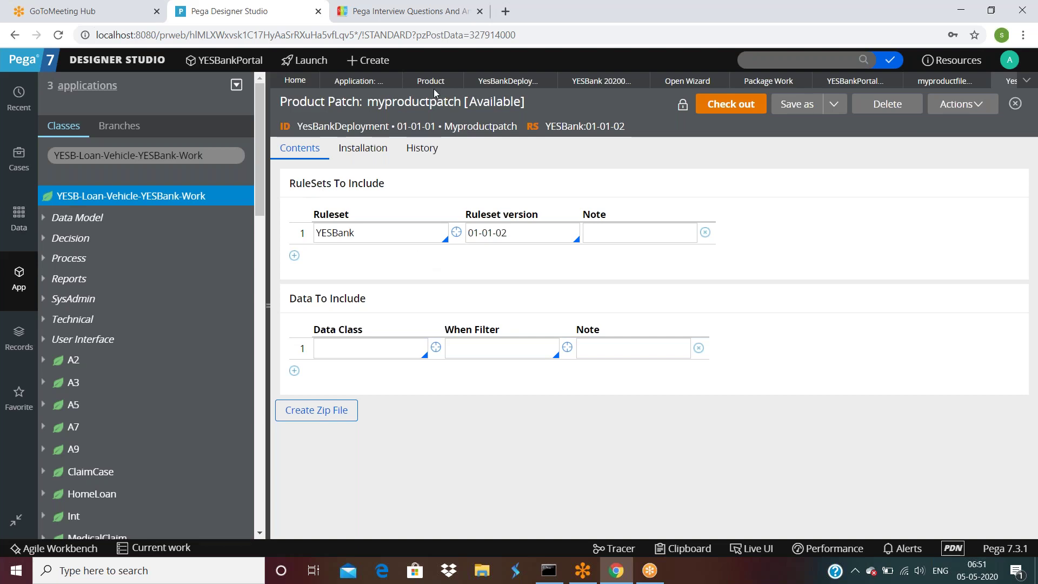
Close all nine work tabs, discarding myproductpatch's unsaved changes, then switch to the GoToMeeting Hub tab.
{"action": "left_click", "coordinate": [721, 81]}
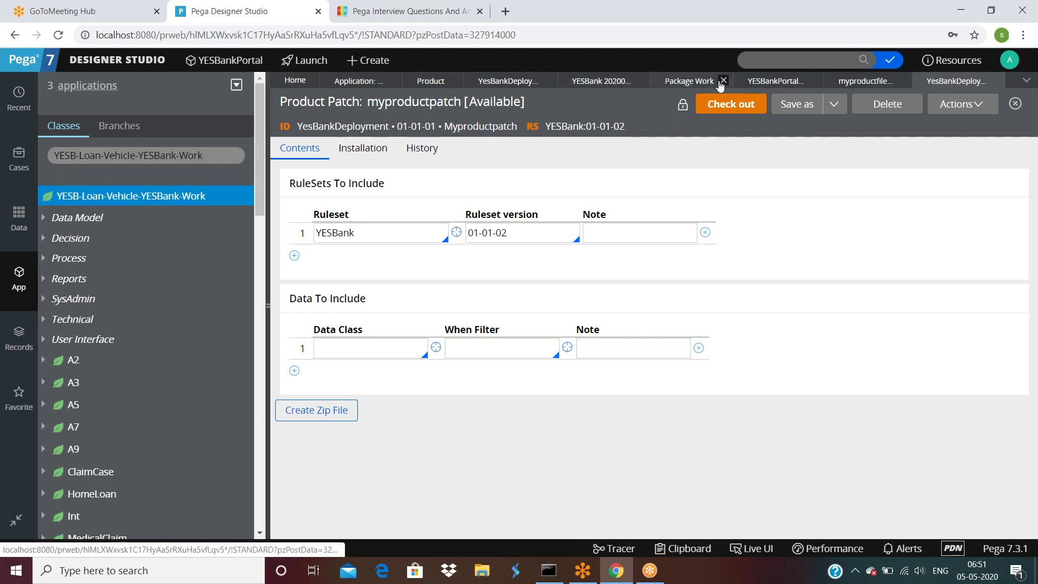
{"action": "left_click", "coordinate": [721, 81]}
{"action": "left_click", "coordinate": [730, 81]}
{"action": "left_click", "coordinate": [733, 81]}
{"action": "left_click", "coordinate": [734, 81]}
{"action": "left_click", "coordinate": [799, 348]}
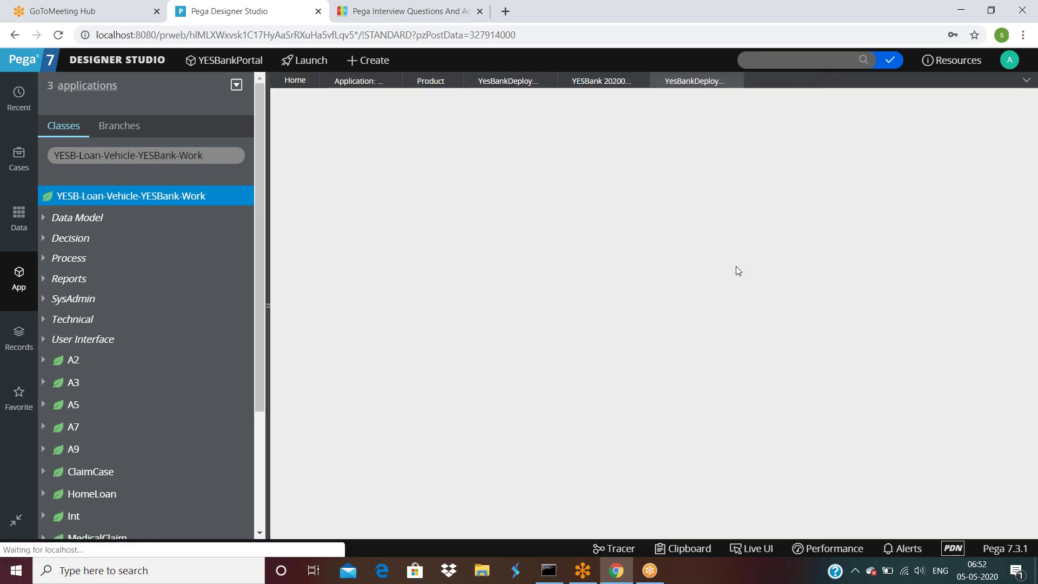
{"action": "left_click", "coordinate": [641, 81]}
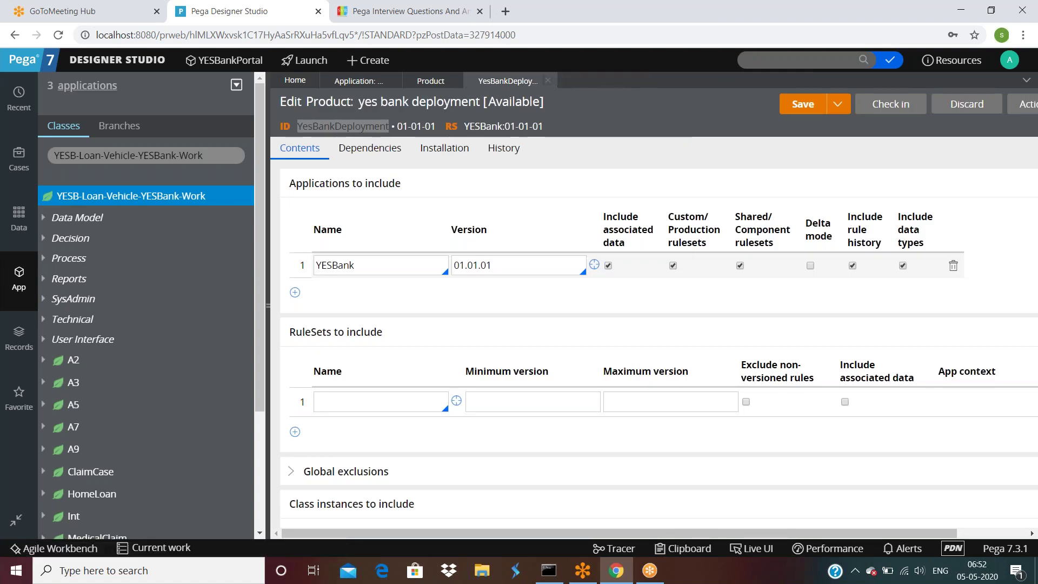
{"action": "left_click", "coordinate": [547, 81]}
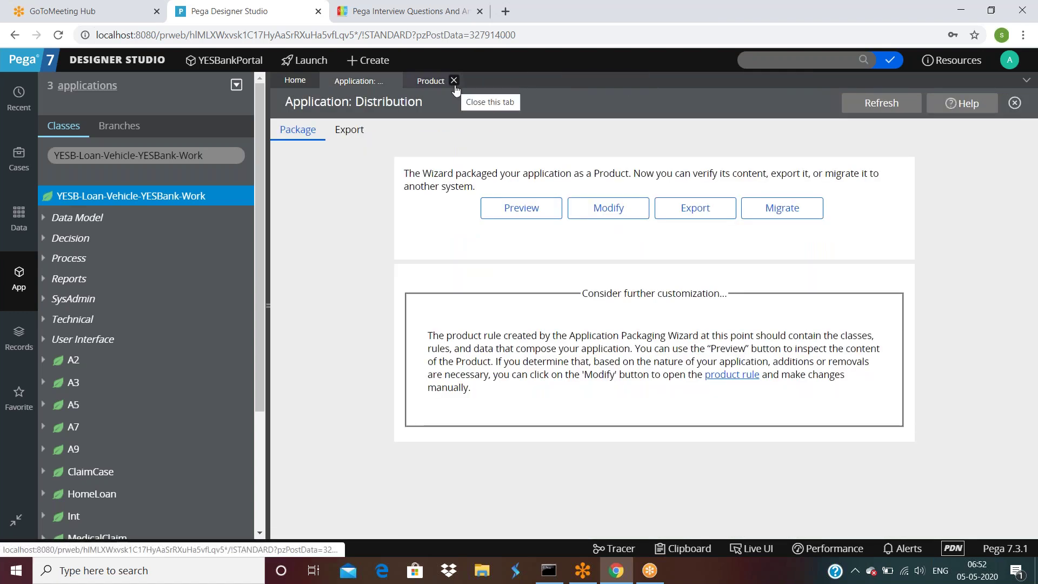
{"action": "left_click", "coordinate": [454, 81]}
{"action": "left_click", "coordinate": [394, 82]}
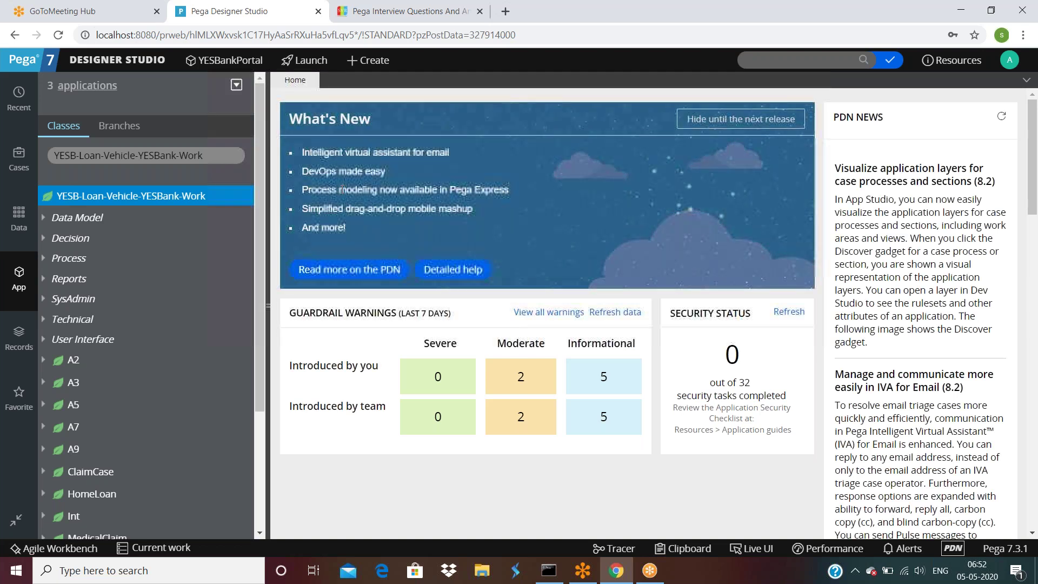
{"action": "left_click", "coordinate": [97, 18]}
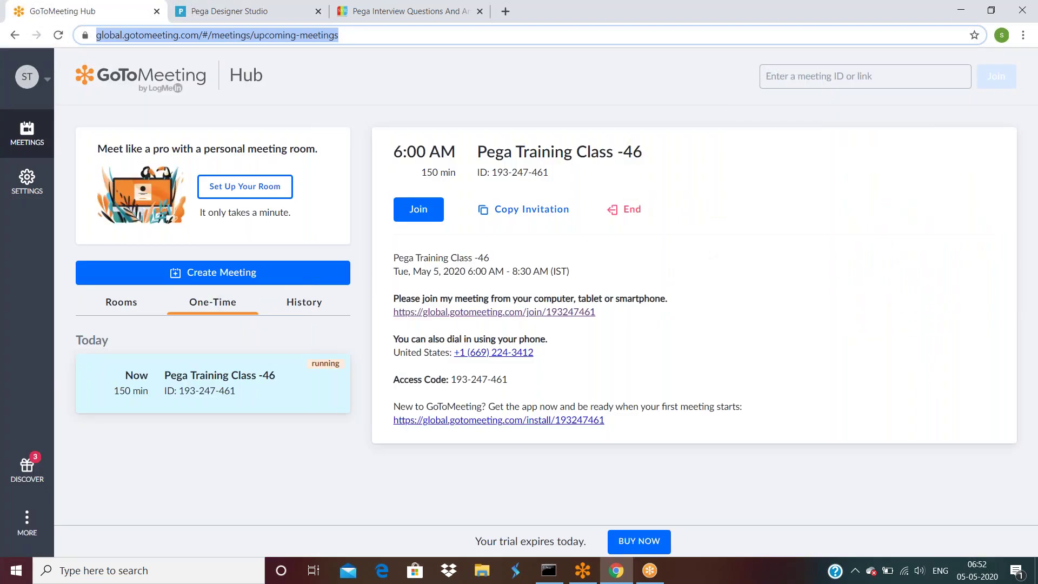
Load pdn.pega.com and submit the login form with a company e-mail and password.
{"action": "type", "text": "pdn.pega.com"}
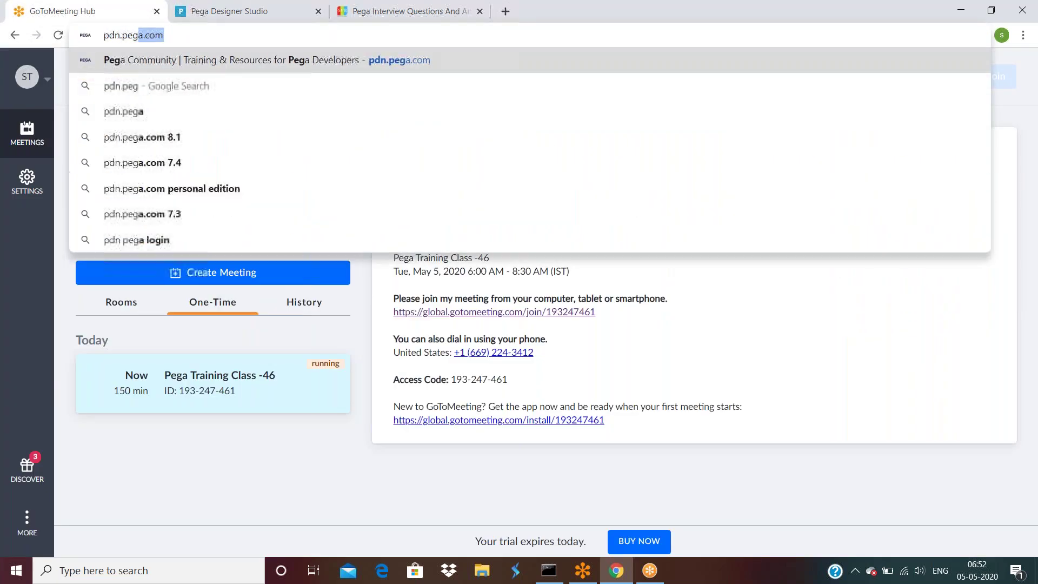
{"action": "key", "text": "Return"}
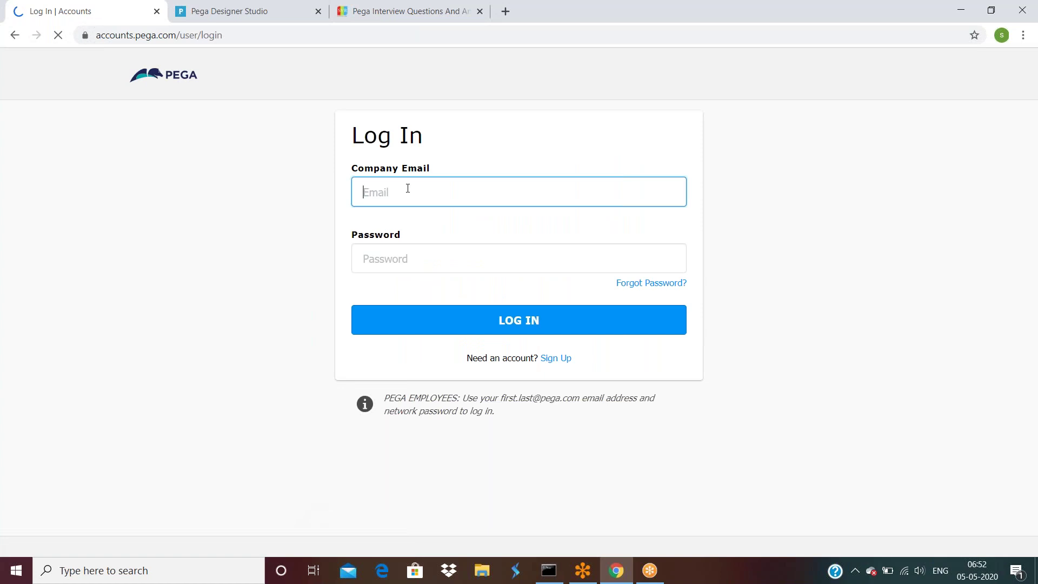
{"action": "key", "text": "Tab"}
{"action": "type", "text": "•••••••••••••••"}
{"action": "key", "text": "Return"}
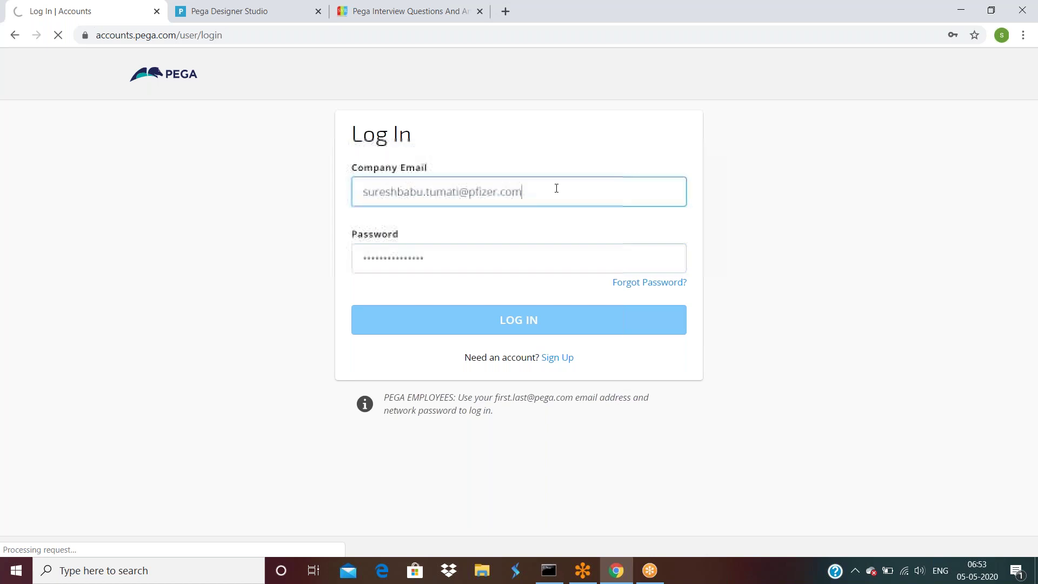
Replace the login e-mail with a different company e-mail, then close the stalled login page.
{"action": "triple_click", "coordinate": [556, 188]}
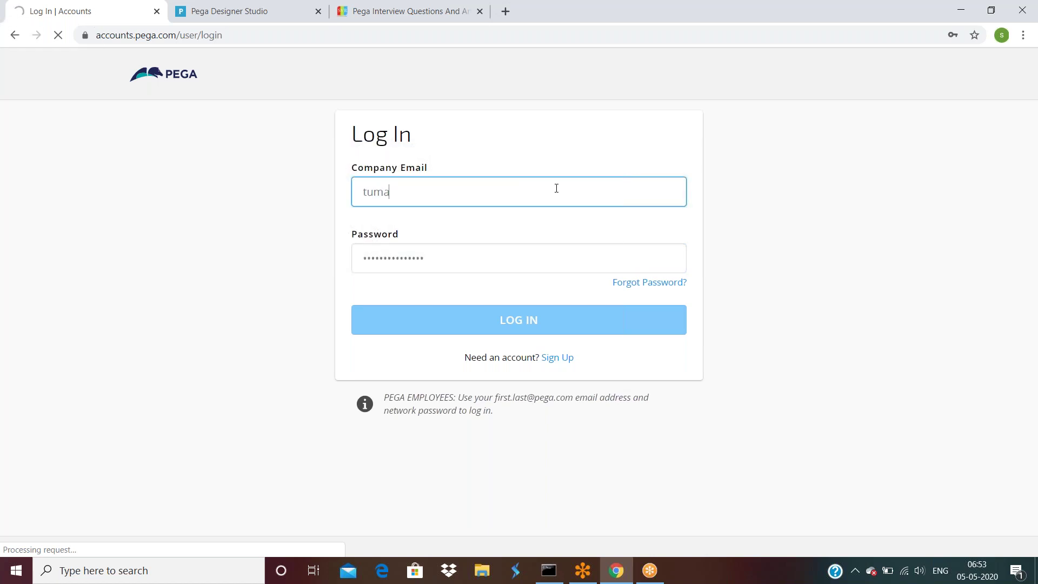
{"action": "key", "text": "Tab"}
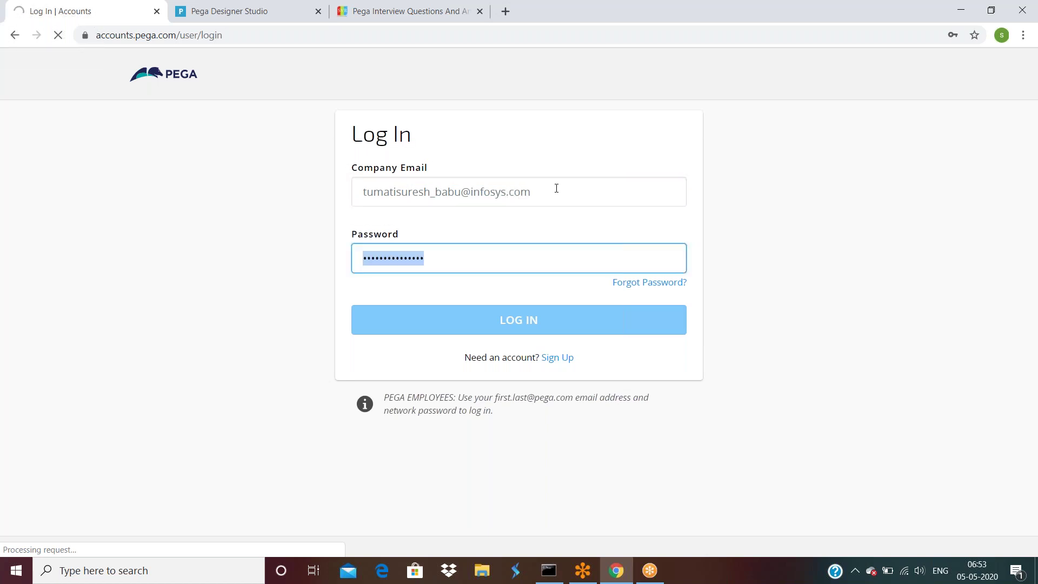
{"action": "left_click", "coordinate": [157, 12]}
Reopen pdn.pega.com in the other tab and sign in with the company e-mail and password.
{"action": "left_click", "coordinate": [257, 16]}
{"action": "key", "text": "ctrl+l"}
{"action": "type", "text": "pdn.pega.com"}
{"action": "key", "text": "Return"}
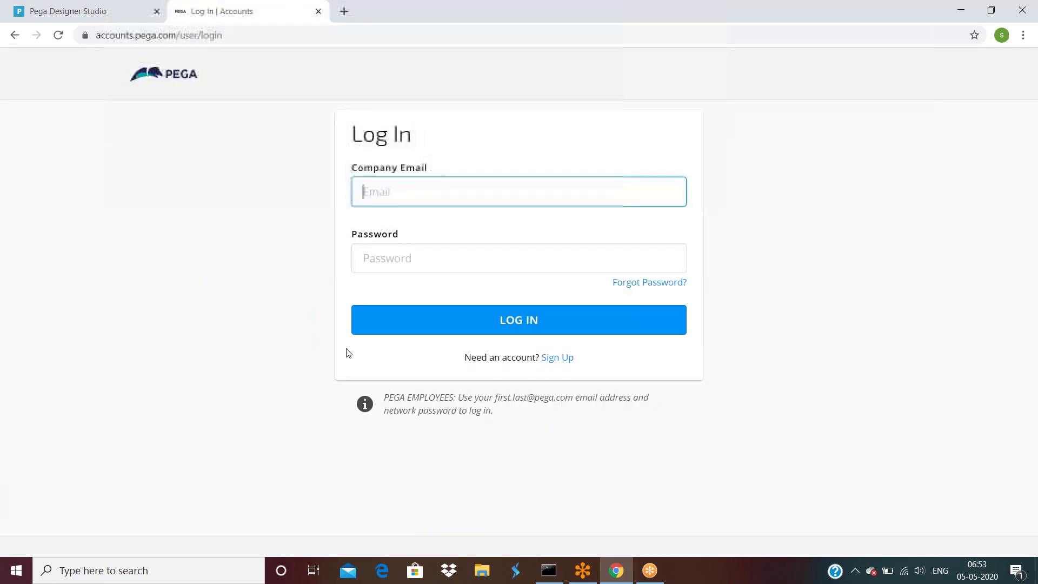
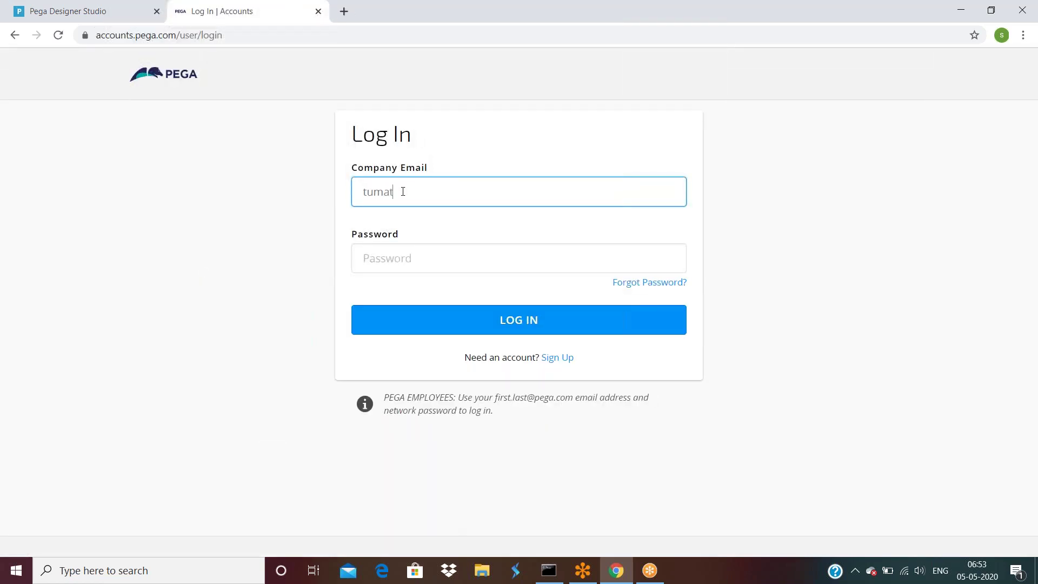
{"action": "key", "text": "Tab"}
{"action": "type", "text": "••••••"}
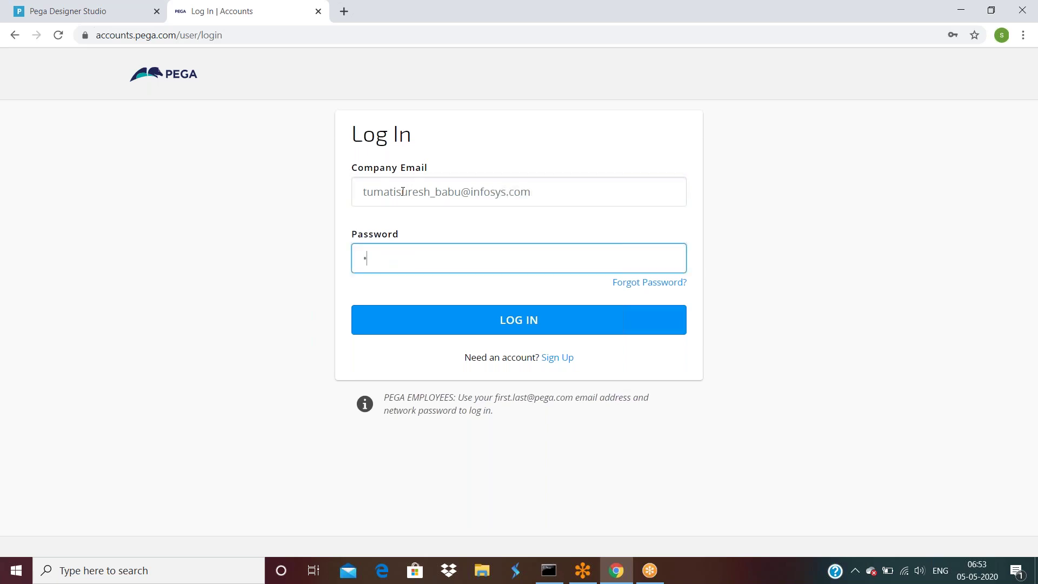
{"action": "type", "text": "•••••••••"}
{"action": "key", "text": "Return"}
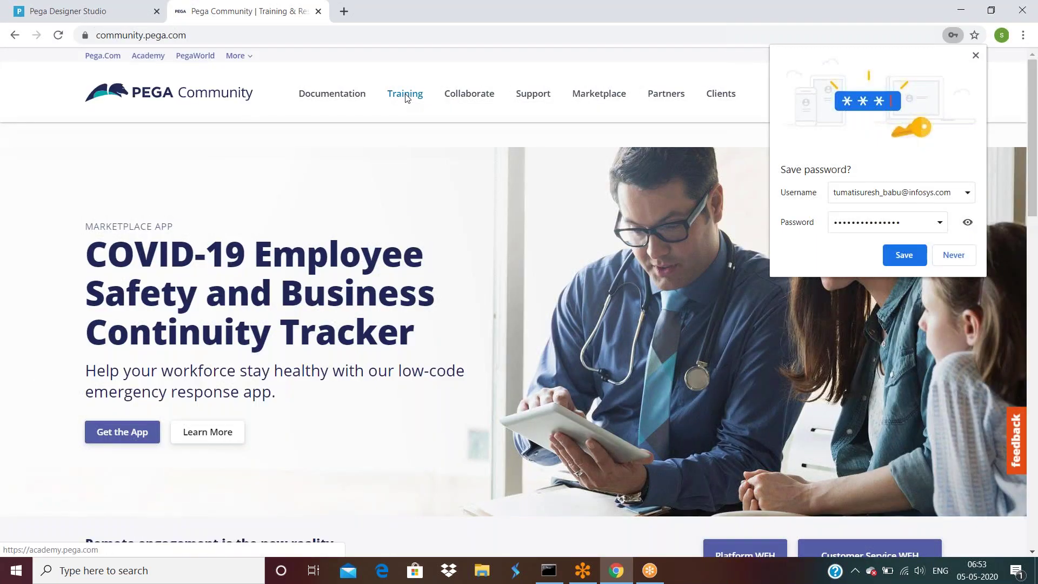
Save the login password in the browser and go to My Training on Pega Academy.
{"action": "left_click", "coordinate": [888, 261]}
{"action": "mouse_move", "coordinate": [388, 108]}
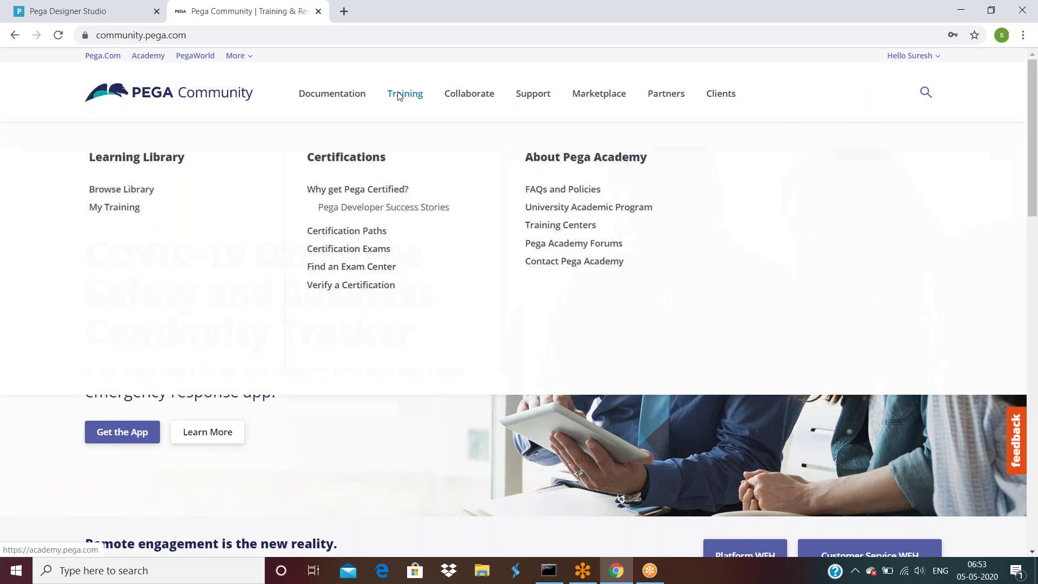
{"action": "left_click", "coordinate": [102, 209]}
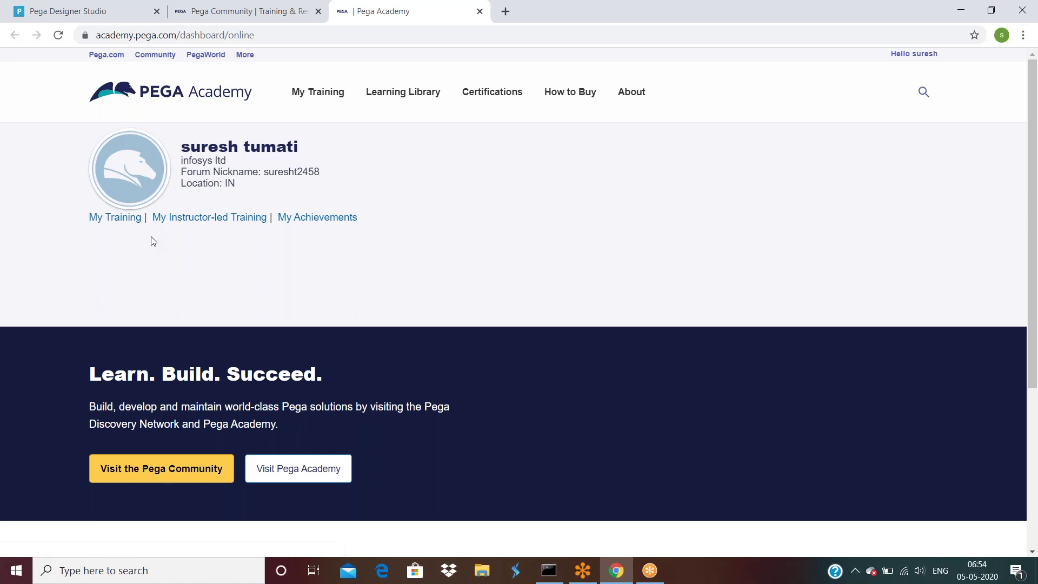
Load two more rows of enrolled course cards on the training dashboard.
{"action": "scroll", "coordinate": [297, 388], "scroll_direction": "down", "scroll_amount": 6}
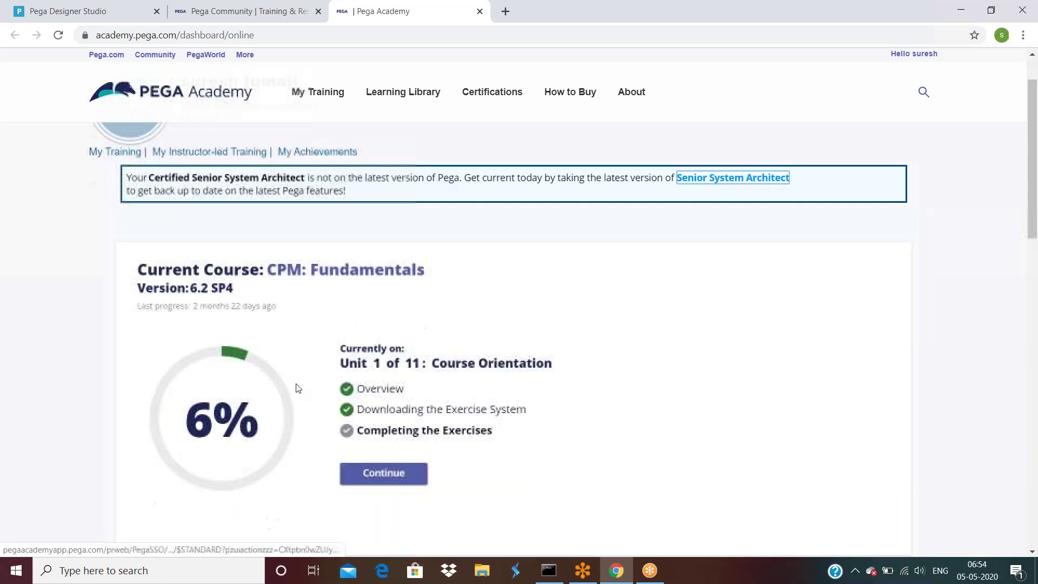
{"action": "scroll", "coordinate": [297, 388], "scroll_direction": "down", "scroll_amount": 8}
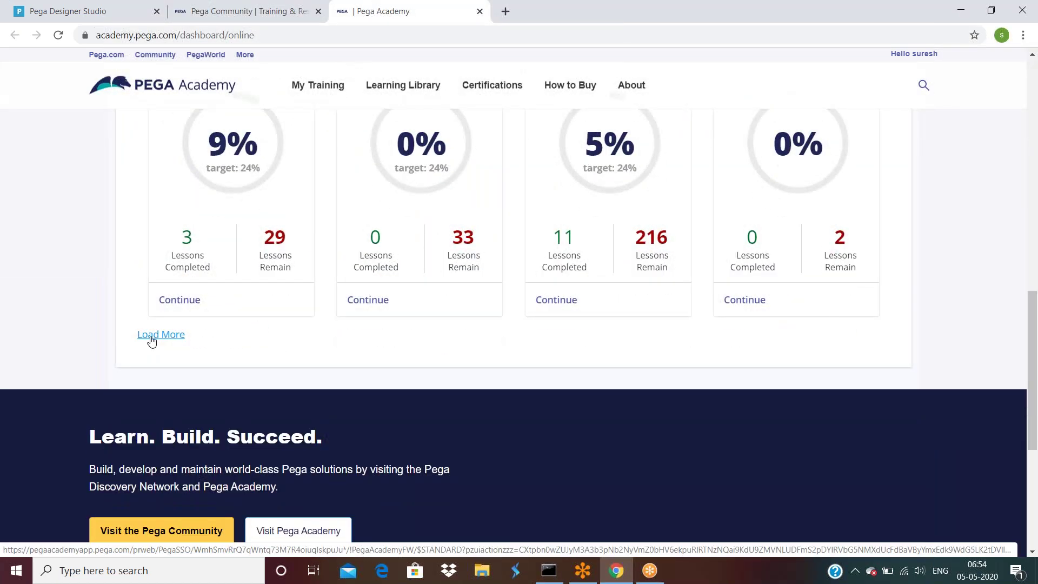
{"action": "left_click", "coordinate": [153, 335]}
{"action": "scroll", "coordinate": [331, 349], "scroll_direction": "down", "scroll_amount": 5}
{"action": "scroll", "coordinate": [331, 348], "scroll_direction": "up", "scroll_amount": 3}
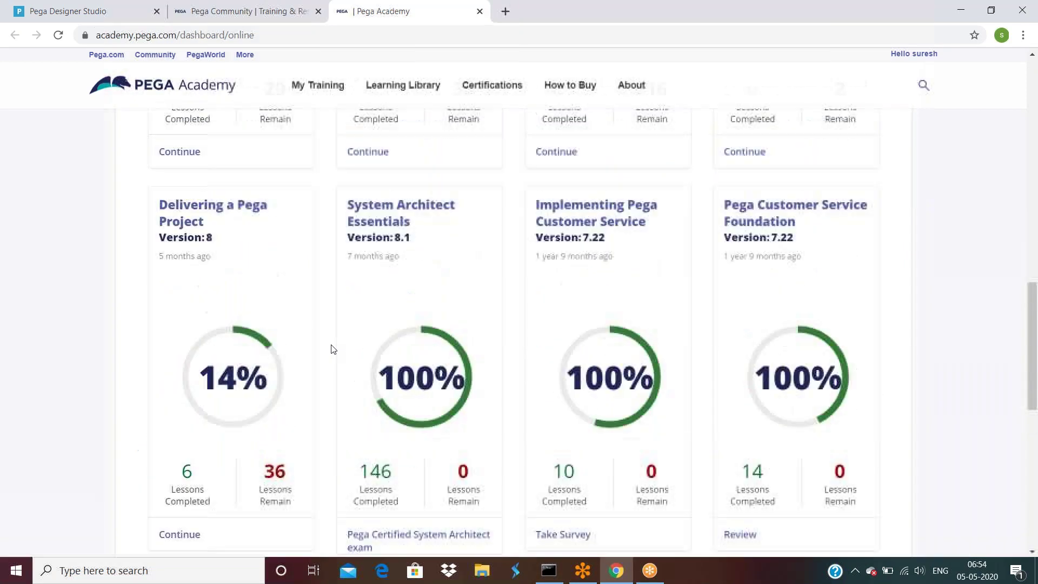
{"action": "scroll", "coordinate": [331, 349], "scroll_direction": "down", "scroll_amount": 7}
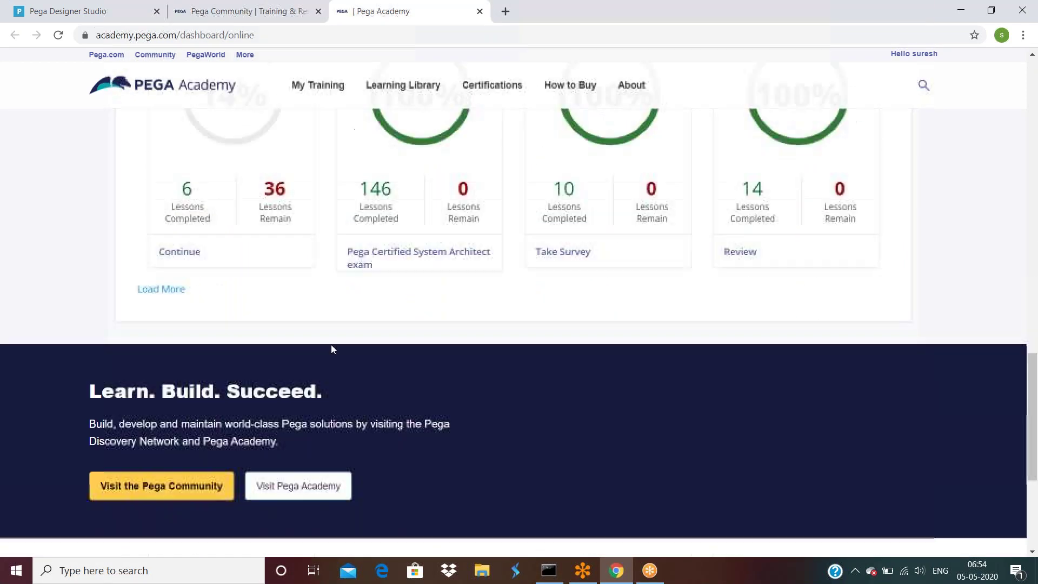
{"action": "left_click", "coordinate": [162, 177]}
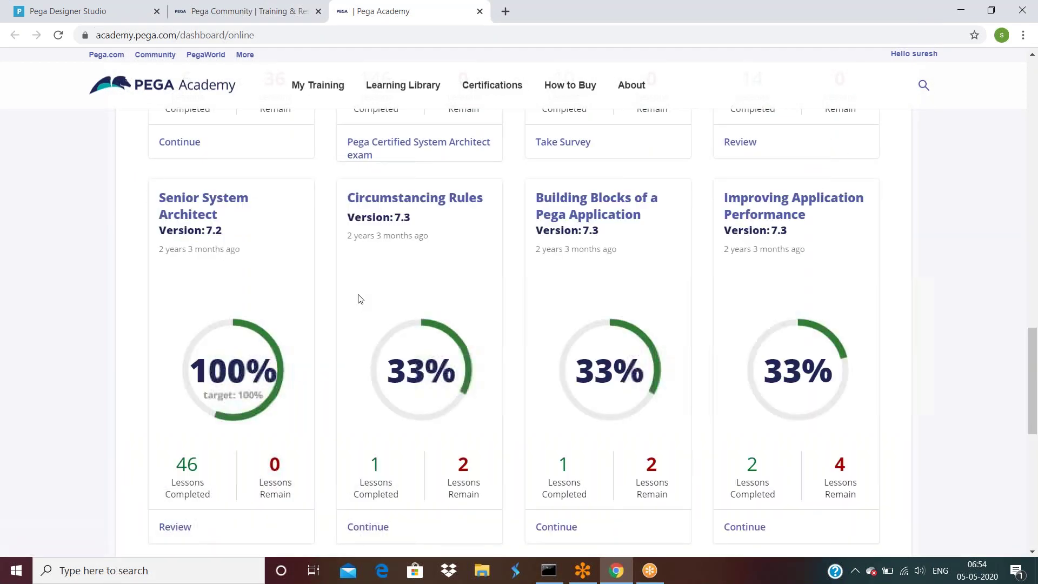
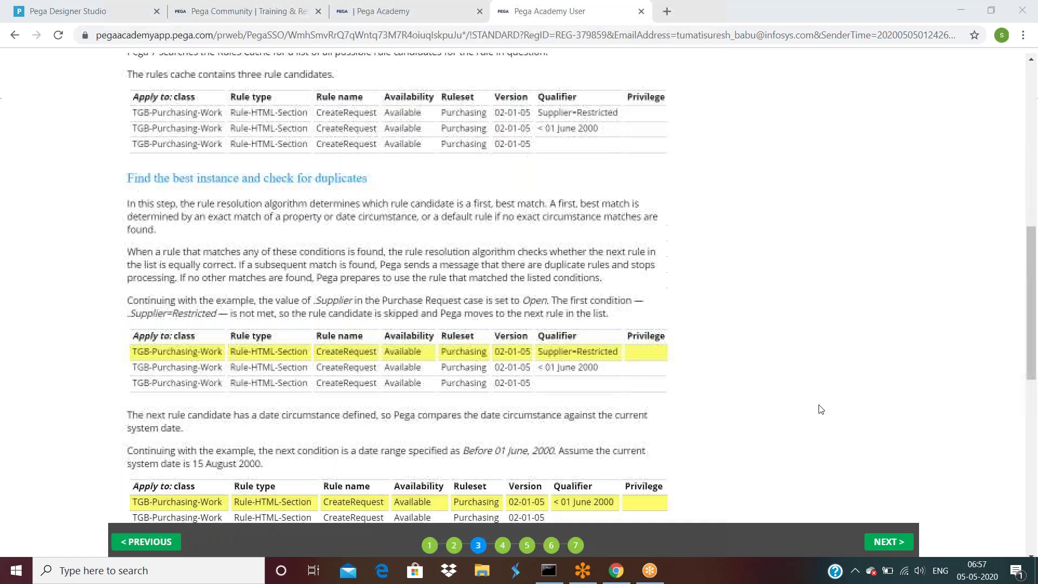
Read to the end of rule resolution lesson page 3 and advance to the next page.
{"action": "scroll", "coordinate": [818, 408], "scroll_direction": "up", "scroll_amount": 5}
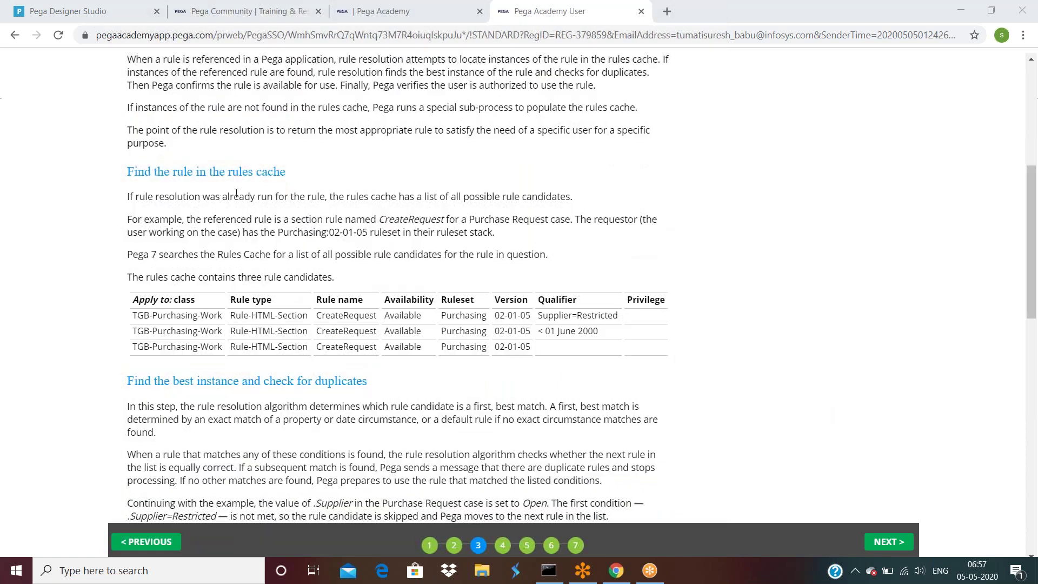
{"action": "scroll", "coordinate": [291, 235], "scroll_direction": "down", "scroll_amount": 7}
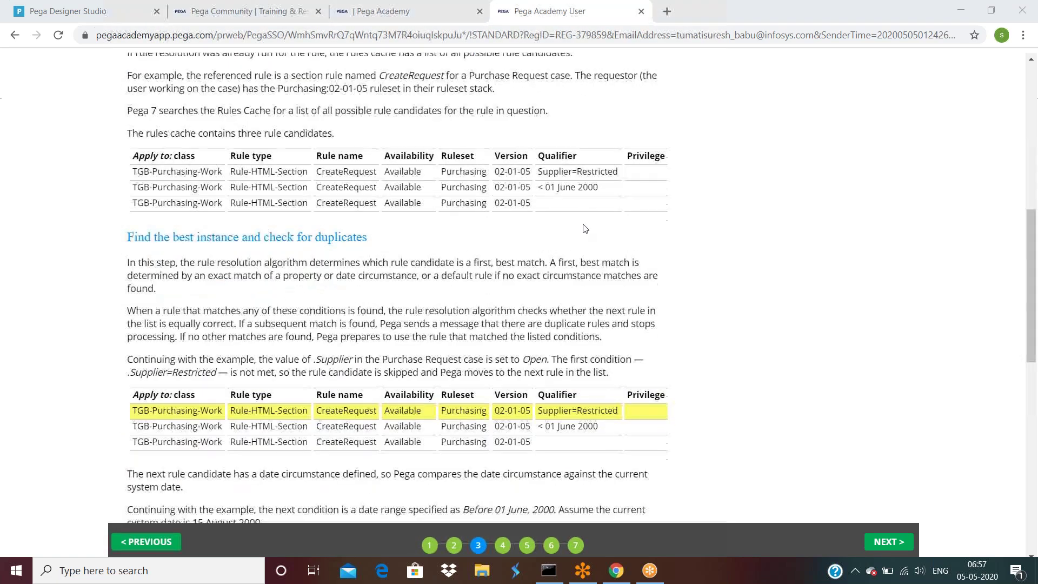
{"action": "scroll", "coordinate": [594, 244], "scroll_direction": "down", "scroll_amount": 7}
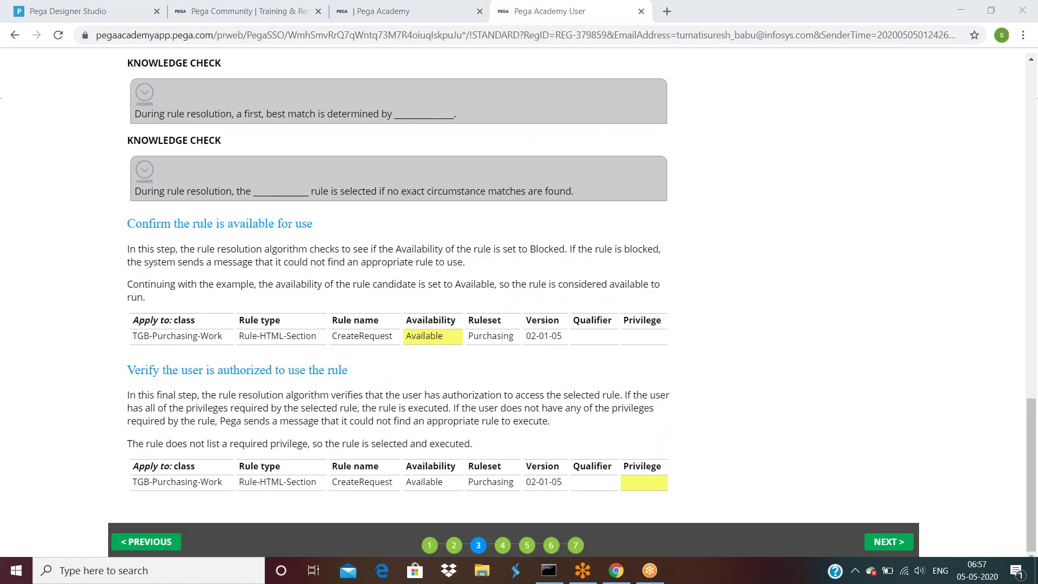
{"action": "left_click", "coordinate": [890, 541]}
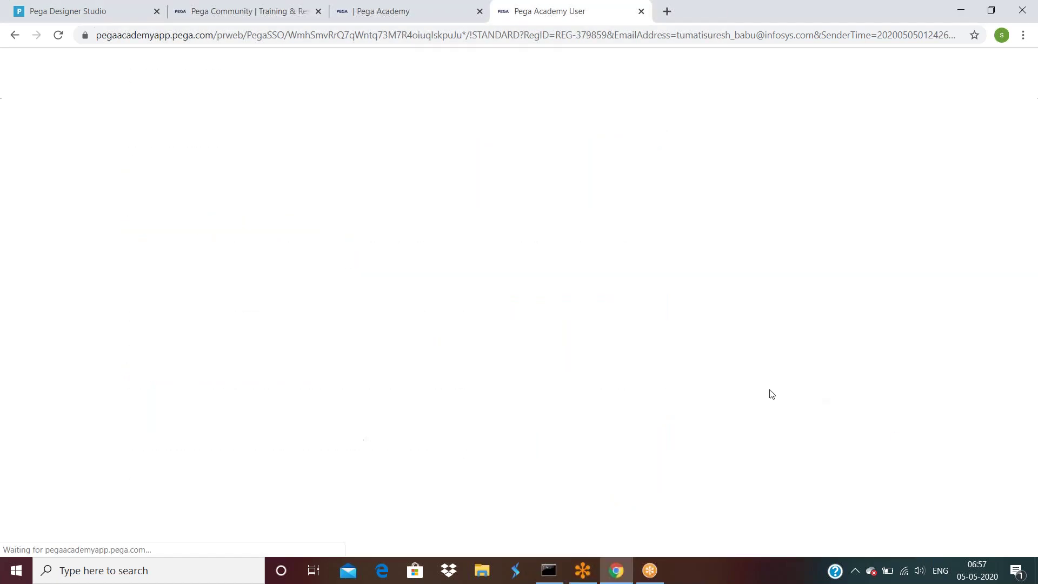
Scroll the rules cache lesson and highlight the TGB-Purchasing-Work 'Not Available' entry.
{"action": "scroll", "coordinate": [314, 140], "scroll_direction": "down", "scroll_amount": 1}
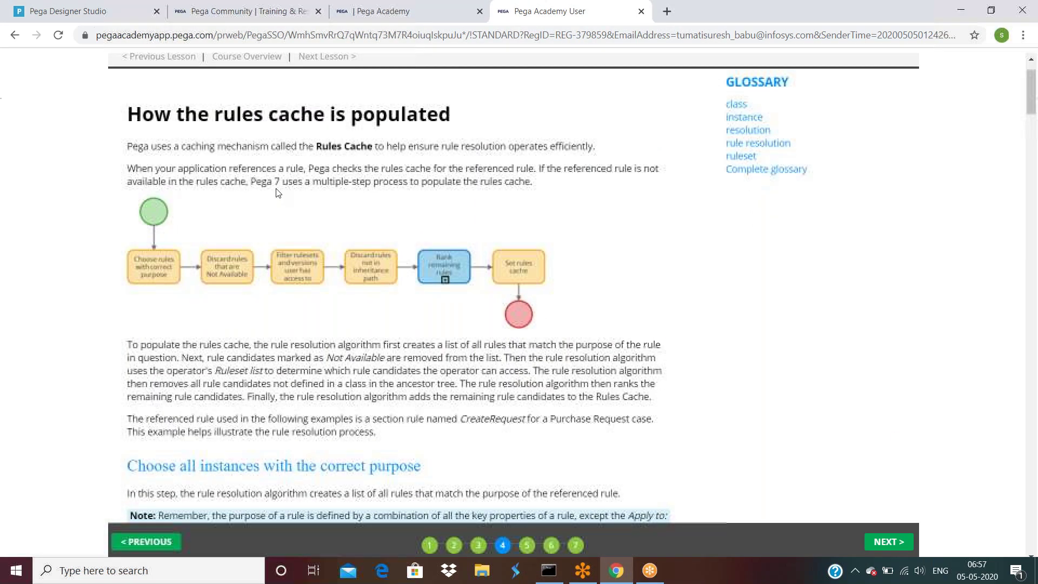
{"action": "scroll", "coordinate": [314, 140], "scroll_direction": "down", "scroll_amount": 5}
{"action": "scroll", "coordinate": [408, 295], "scroll_direction": "down", "scroll_amount": 4}
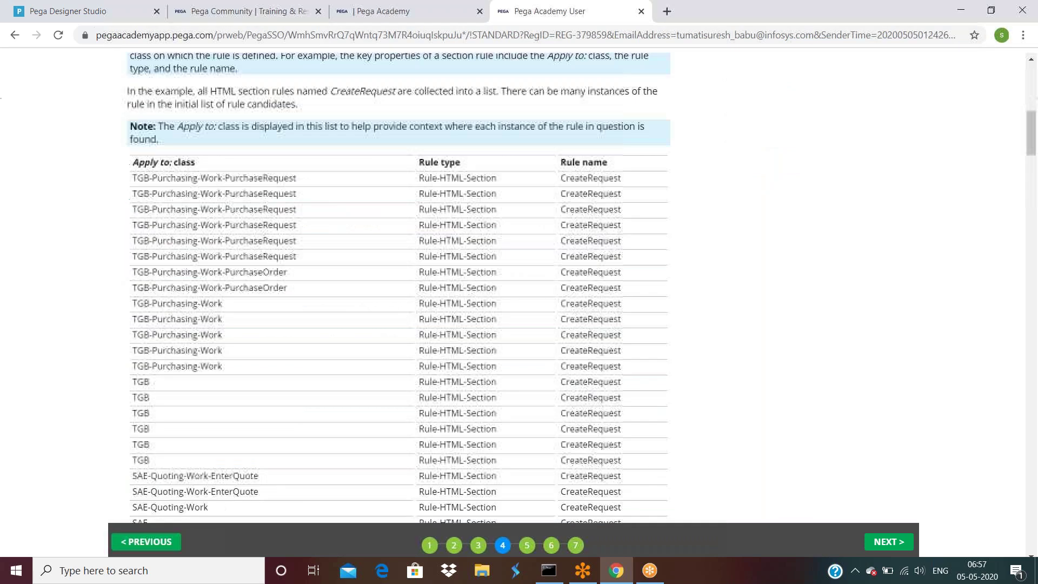
{"action": "scroll", "coordinate": [471, 238], "scroll_direction": "down", "scroll_amount": 3}
{"action": "scroll", "coordinate": [470, 239], "scroll_direction": "down", "scroll_amount": 5}
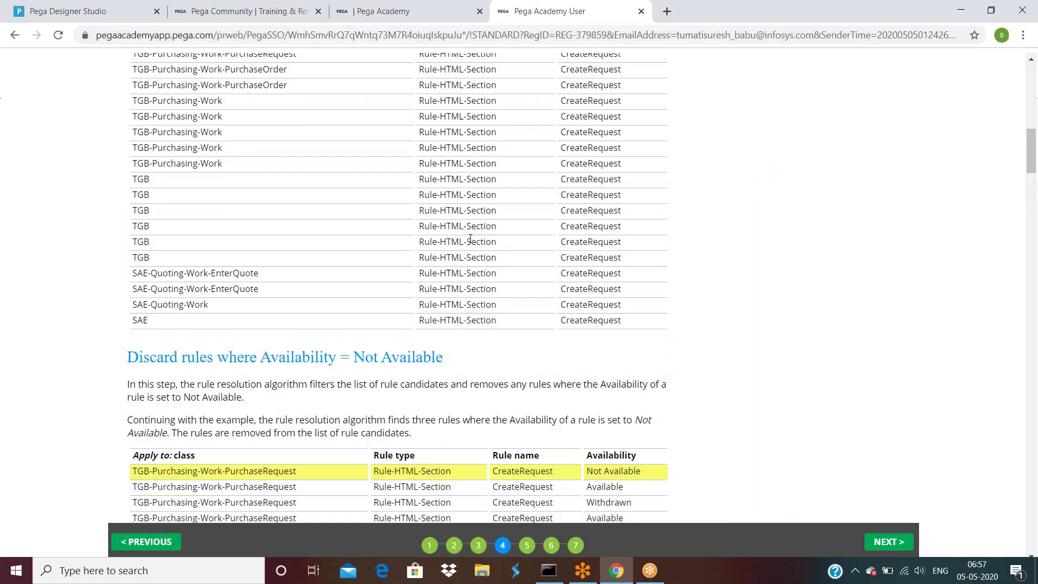
{"action": "scroll", "coordinate": [216, 132], "scroll_direction": "down", "scroll_amount": 2}
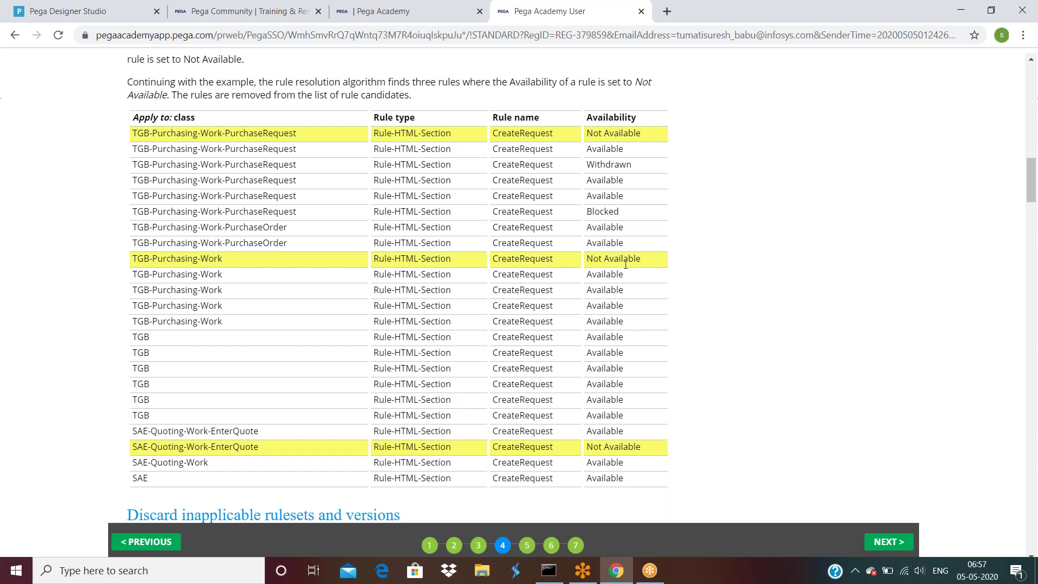
{"action": "left_click_drag", "start_coordinate": [594, 260], "coordinate": [650, 264]}
{"action": "left_click", "coordinate": [649, 264]}
{"action": "left_click_drag", "start_coordinate": [587, 259], "coordinate": [642, 260]}
{"action": "left_click", "coordinate": [642, 260]}
Read on through the ruleset-list and ancestor-tree elimination steps.
{"action": "scroll", "coordinate": [641, 261], "scroll_direction": "down", "scroll_amount": 9}
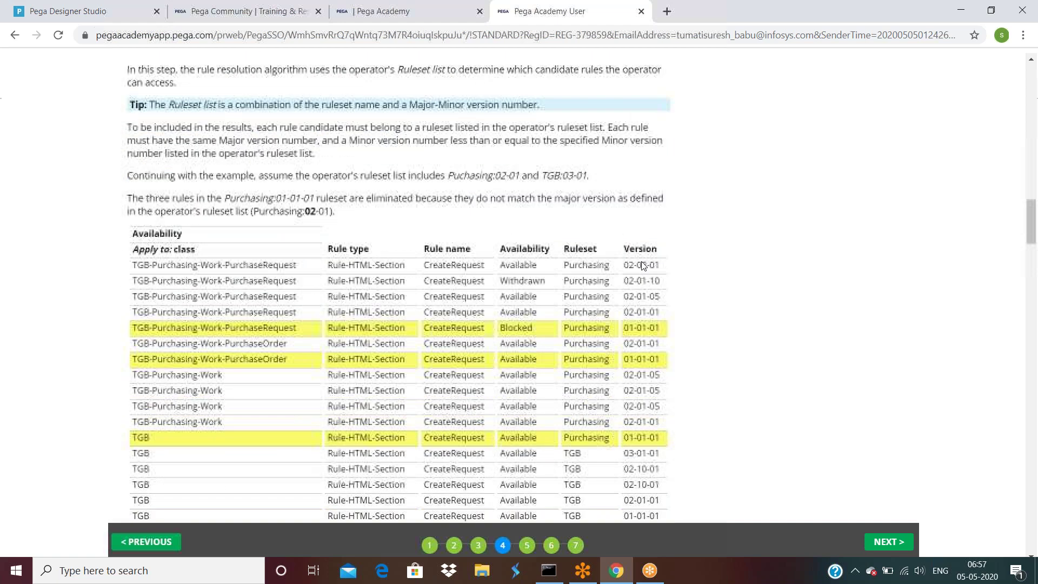
{"action": "scroll", "coordinate": [641, 261], "scroll_direction": "down", "scroll_amount": 2}
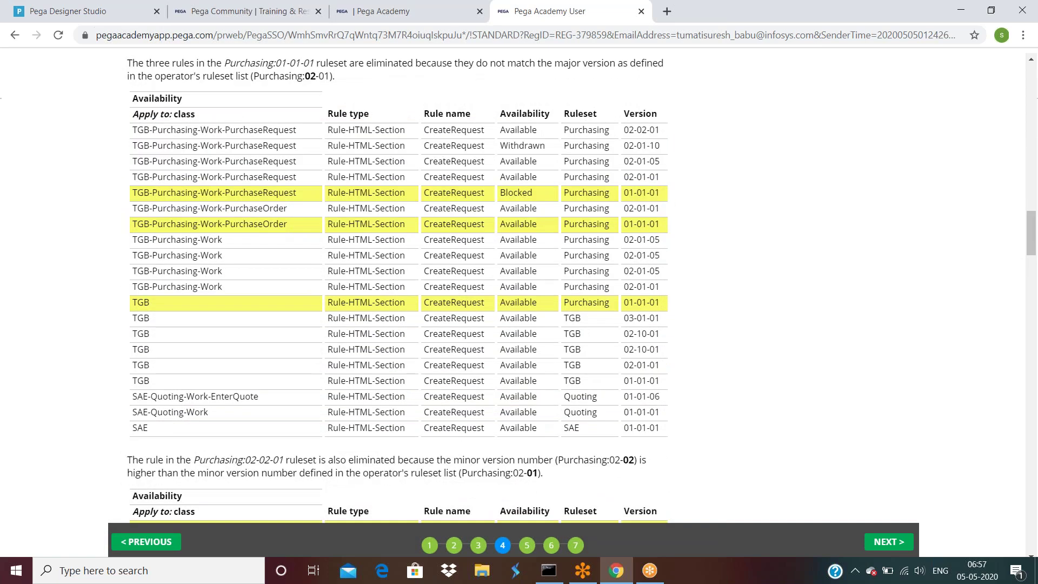
{"action": "scroll", "coordinate": [397, 287], "scroll_direction": "down", "scroll_amount": 5}
{"action": "scroll", "coordinate": [398, 287], "scroll_direction": "down", "scroll_amount": 5}
{"action": "scroll", "coordinate": [397, 287], "scroll_direction": "down", "scroll_amount": 10}
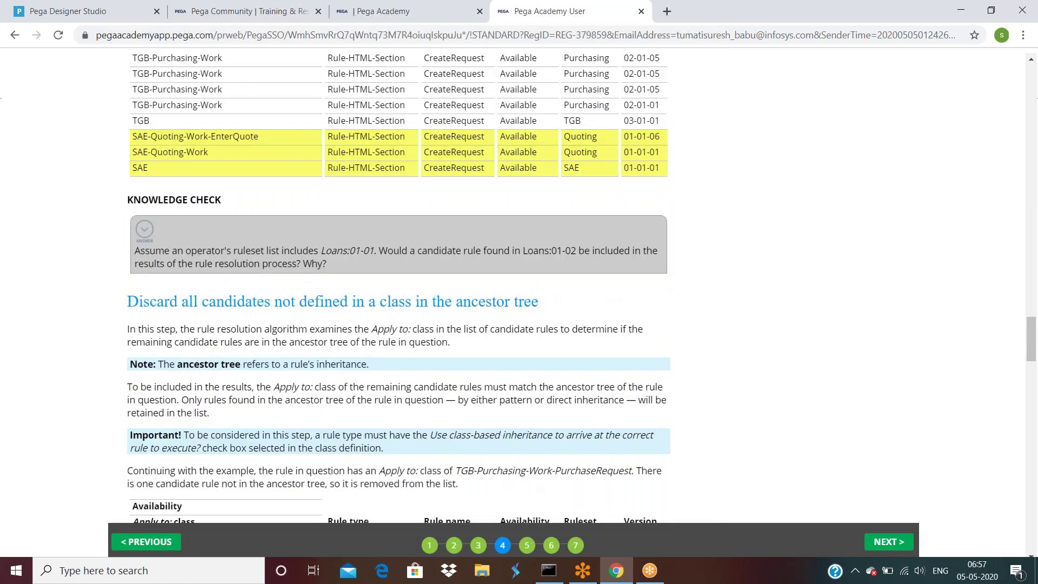
{"action": "scroll", "coordinate": [398, 287], "scroll_direction": "down", "scroll_amount": 5}
{"action": "scroll", "coordinate": [538, 216], "scroll_direction": "down", "scroll_amount": 5}
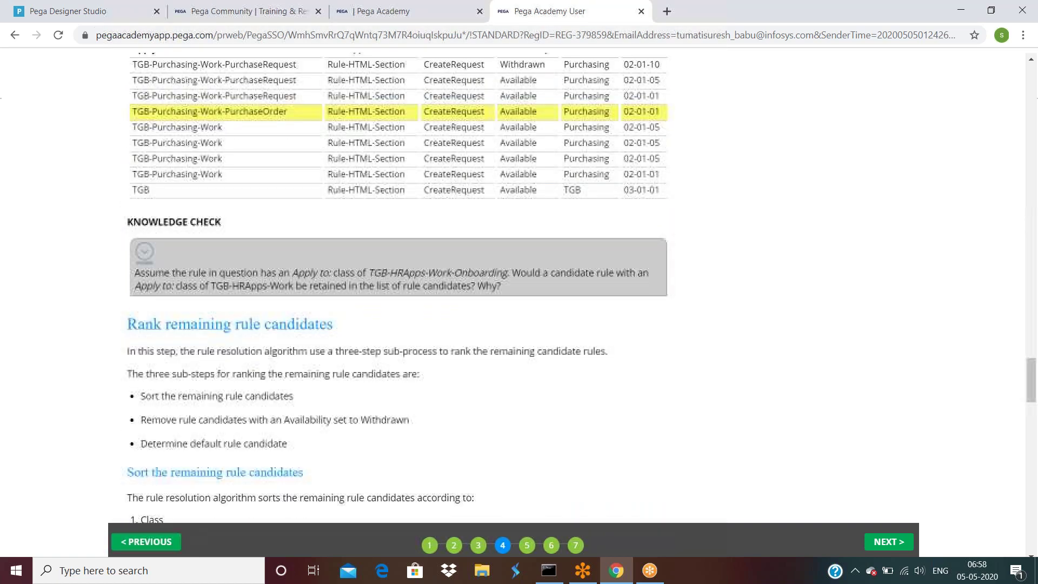
{"action": "scroll", "coordinate": [538, 216], "scroll_direction": "up", "scroll_amount": 4}
{"action": "double_click", "coordinate": [534, 201]}
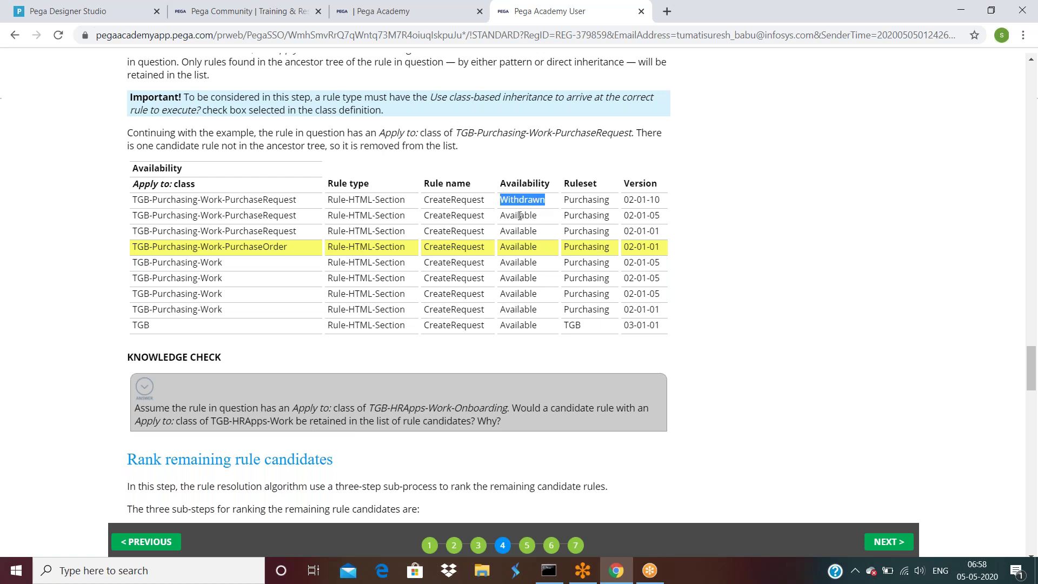
{"action": "double_click", "coordinate": [534, 200]}
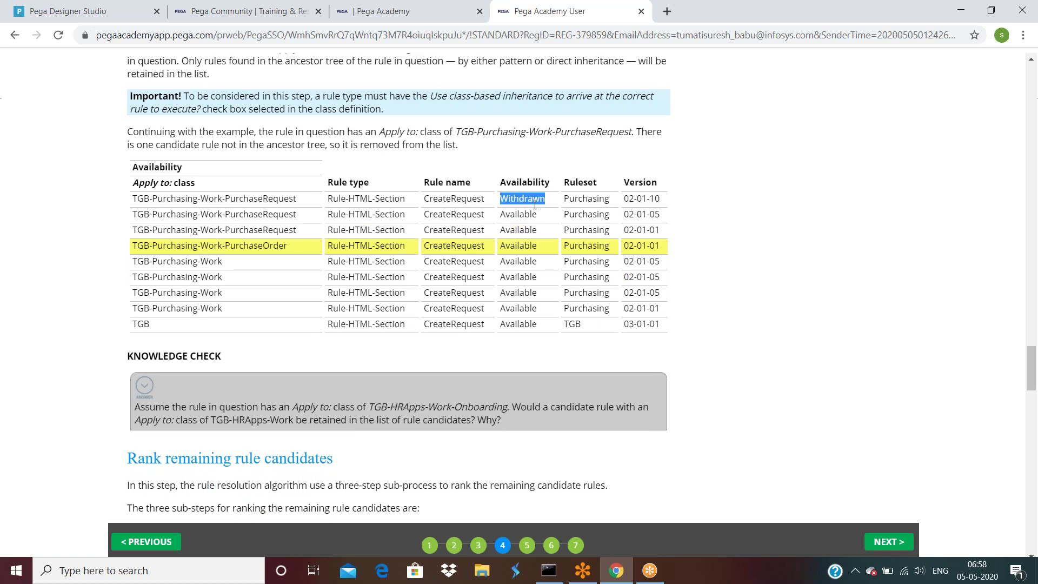
{"action": "scroll", "coordinate": [534, 200], "scroll_direction": "down", "scroll_amount": 15}
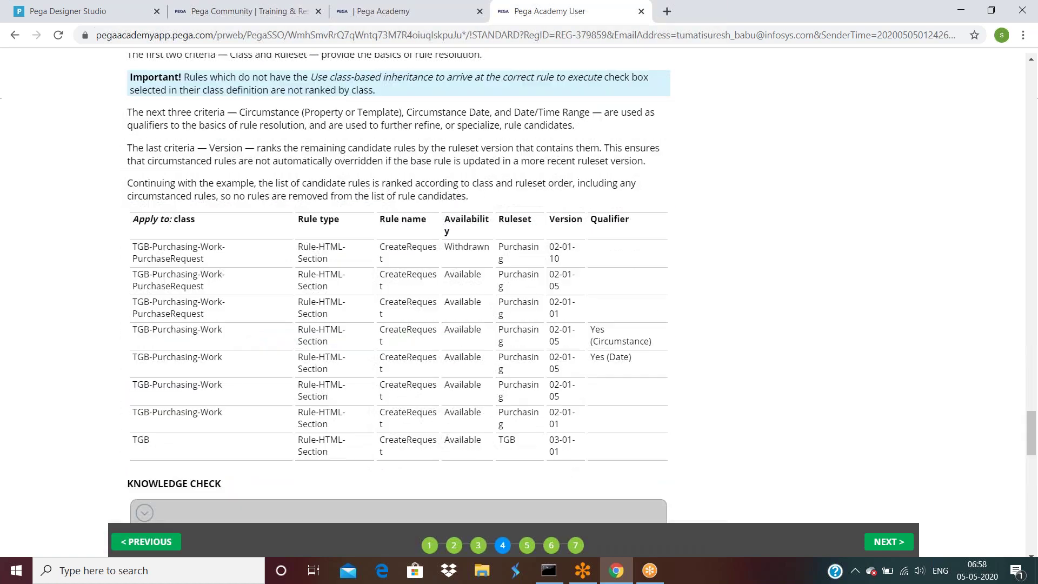
{"action": "scroll", "coordinate": [398, 287], "scroll_direction": "up", "scroll_amount": 3}
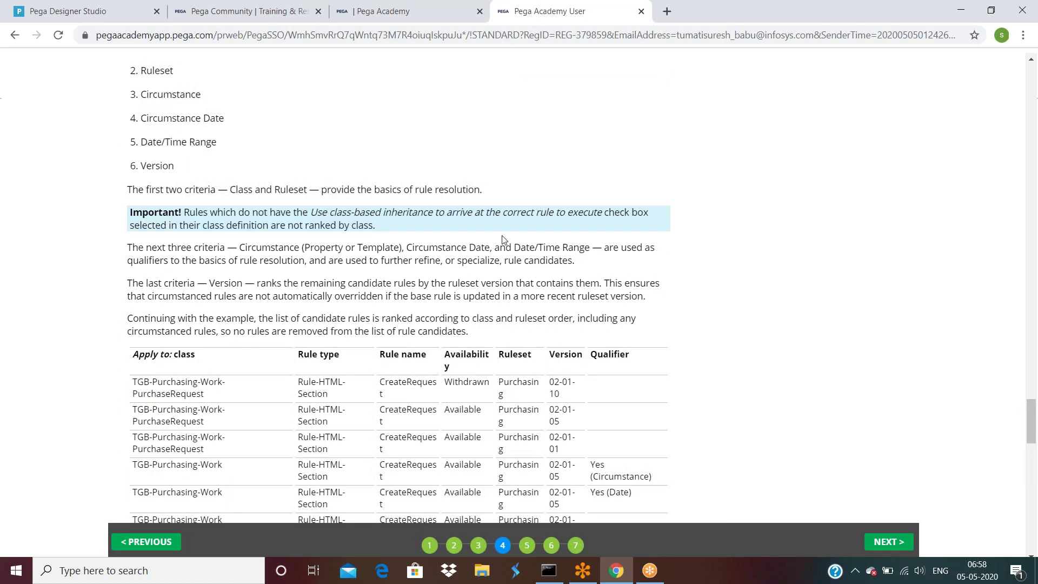
{"action": "scroll", "coordinate": [502, 240], "scroll_direction": "down", "scroll_amount": 1}
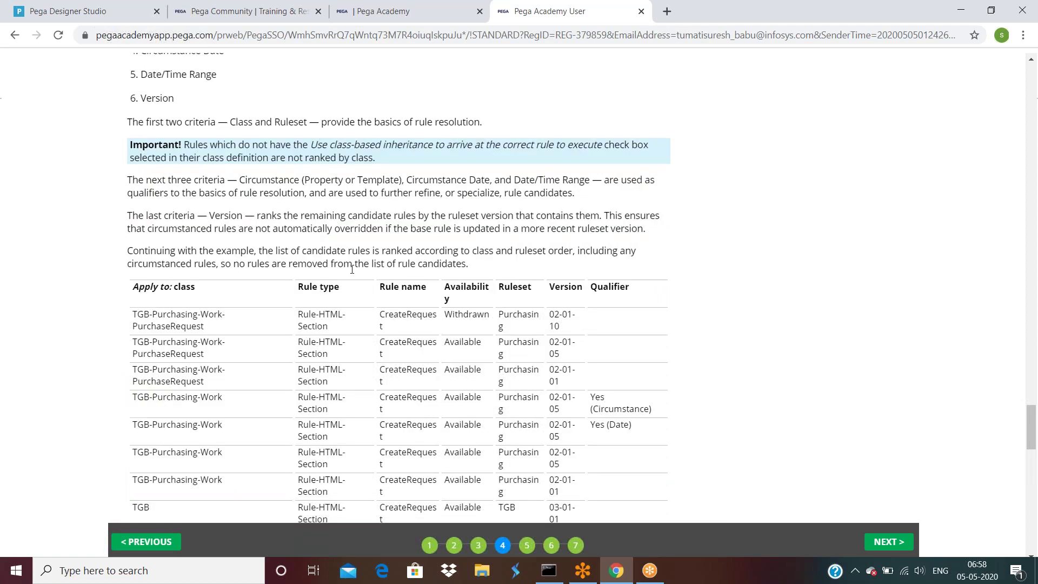
{"action": "double_click", "coordinate": [457, 314]}
{"action": "scroll", "coordinate": [603, 307], "scroll_direction": "down", "scroll_amount": 3}
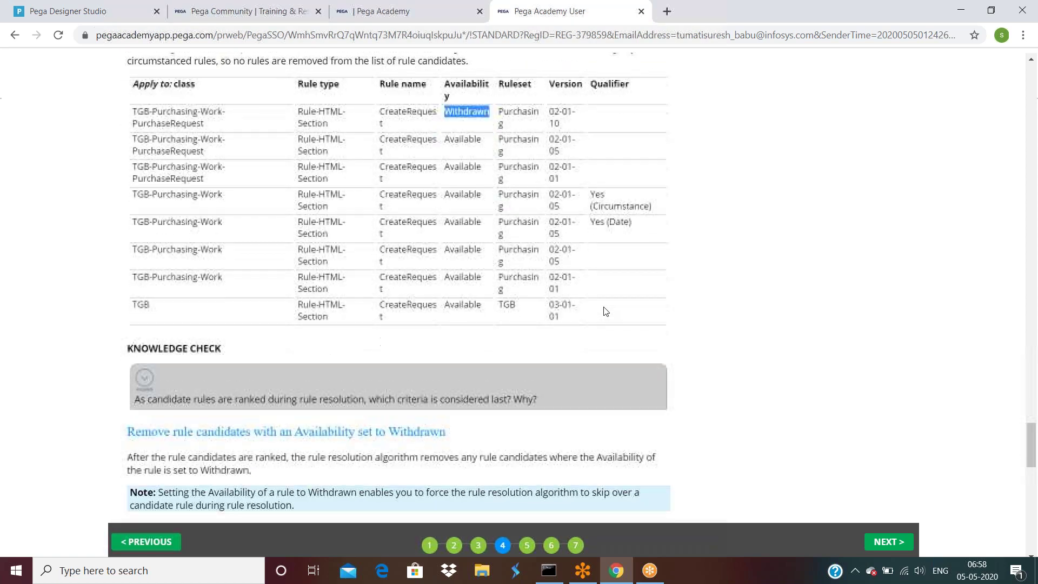
{"action": "scroll", "coordinate": [604, 311], "scroll_direction": "down", "scroll_amount": 2}
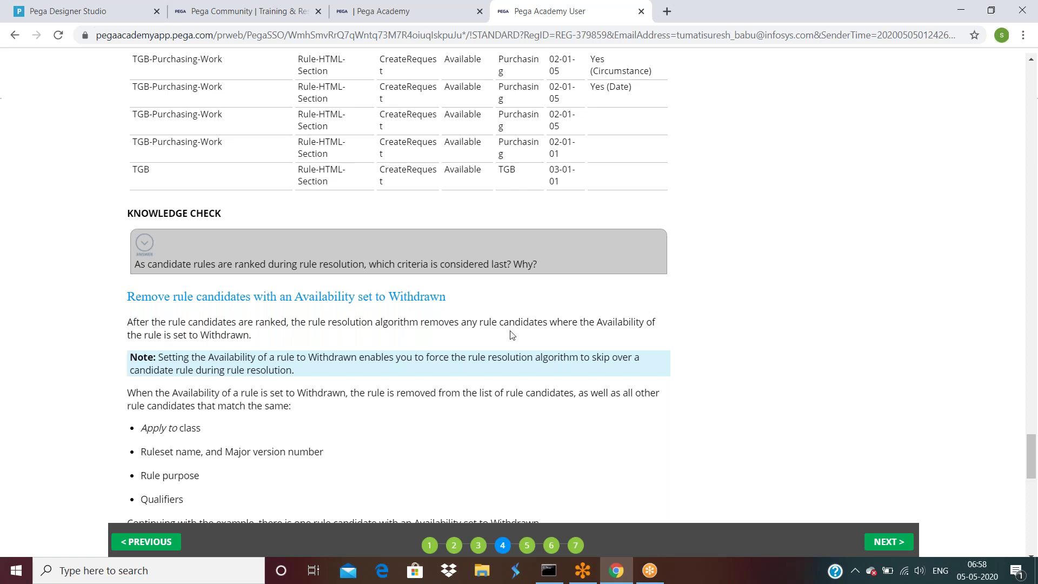
Launch Notepad from Windows search and maximise its window.
{"action": "left_click", "coordinate": [149, 563]}
{"action": "type", "text": "notepad"}
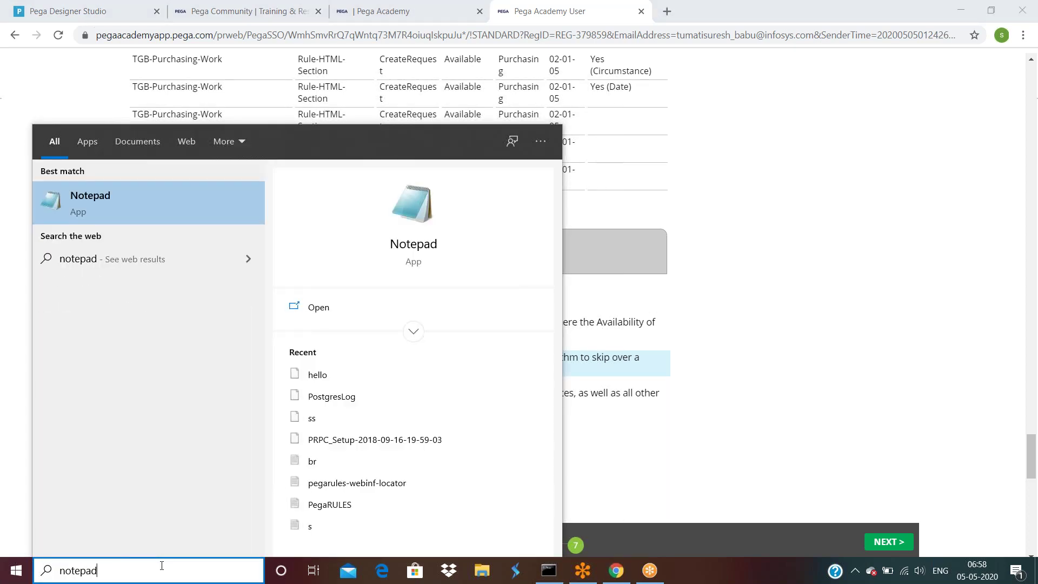
{"action": "left_click", "coordinate": [75, 199]}
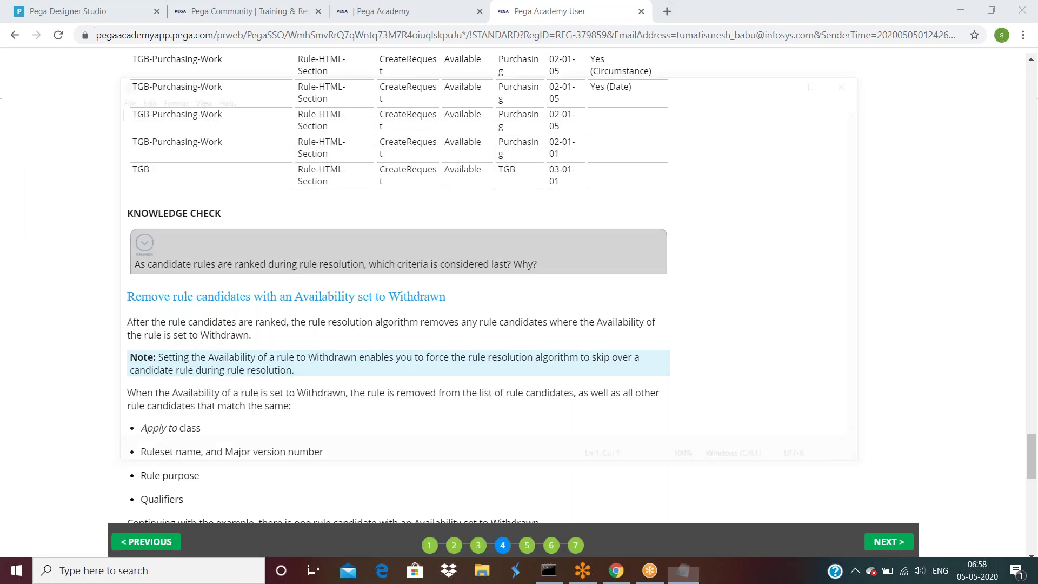
{"action": "double_click", "coordinate": [349, 87]}
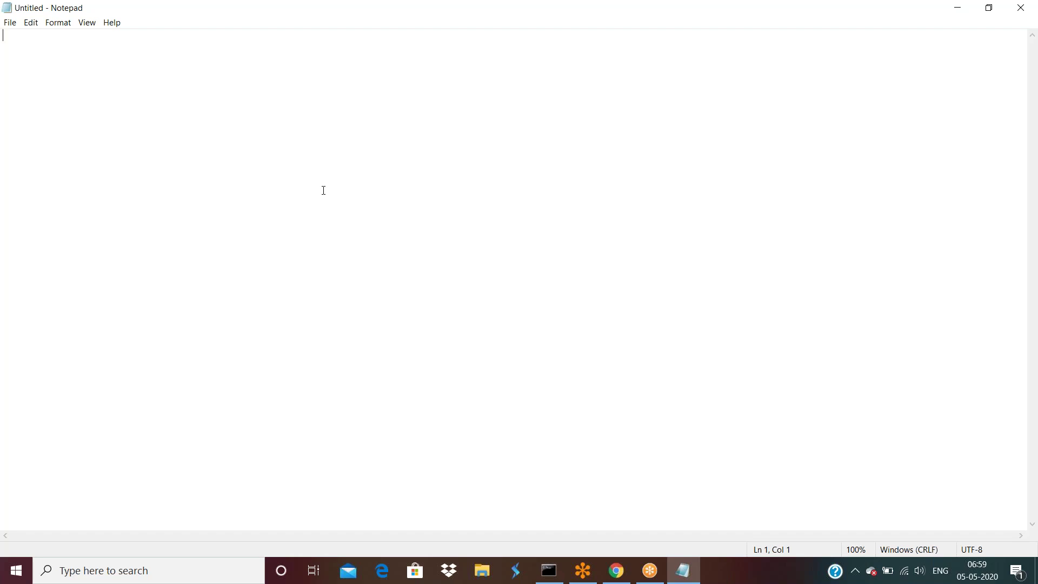
Type the heading 'we have types of rule availability' with 'Available' on the next line.
{"action": "type", "text": "we have types of rule"}
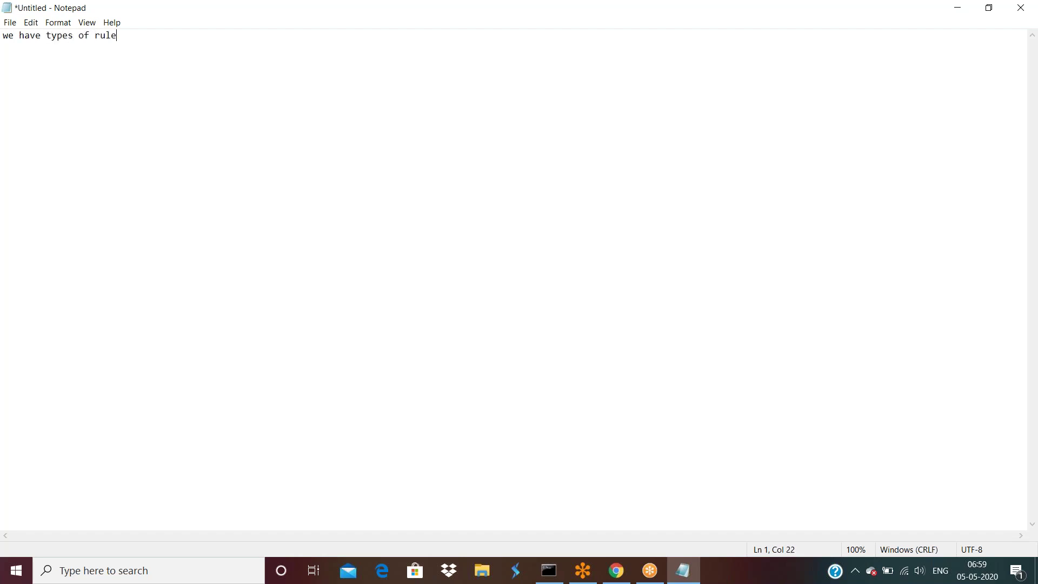
{"action": "type", "text": " availability"}
{"action": "key", "text": "Return"}
{"action": "key", "text": "Return"}
{"action": "key", "text": "Return"}
{"action": "type", "text": "Available"}
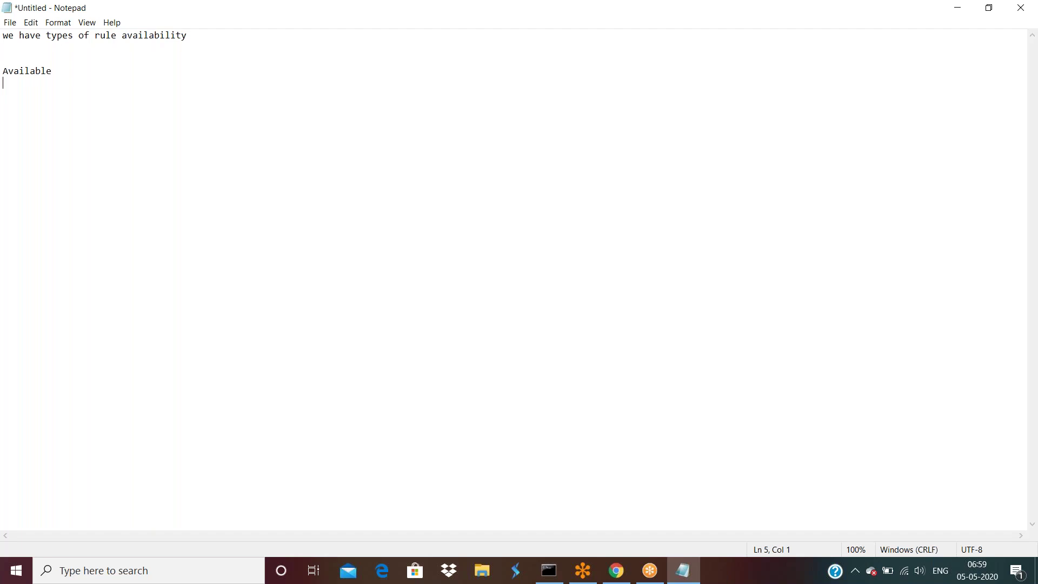
Add Not Available, Withdrawn and Blocked as separate lines, leaving blank lines below.
{"action": "type", "text": "Not Available"}
{"action": "key", "text": "Return"}
{"action": "key", "text": "Return"}
{"action": "type", "text": "Withdrawn"}
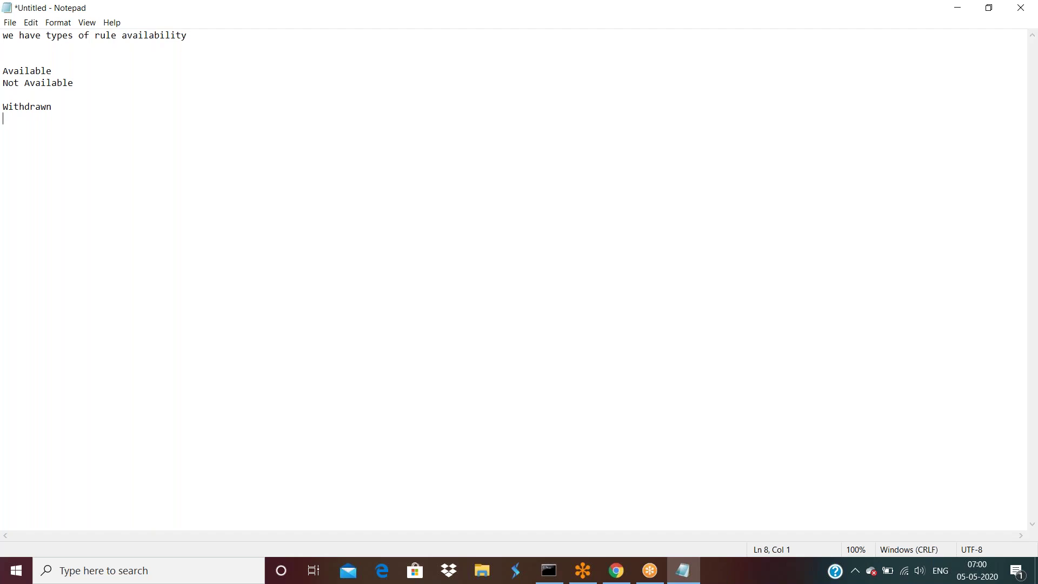
{"action": "key", "text": "Return"}
{"action": "type", "text": "Blocked"}
{"action": "key", "text": "Return"}
{"action": "key", "text": "Return"}
{"action": "key", "text": "Return"}
{"action": "key", "text": "Return"}
Type a Final entry followed by the version lines 'A : 01-01-01' and 'A : 01-01-02'.
{"action": "type", "text": "Final"}
{"action": "key", "text": "Return"}
{"action": "key", "text": "Return"}
{"action": "type", "text": "A"}
{"action": "type", "text": ": "}
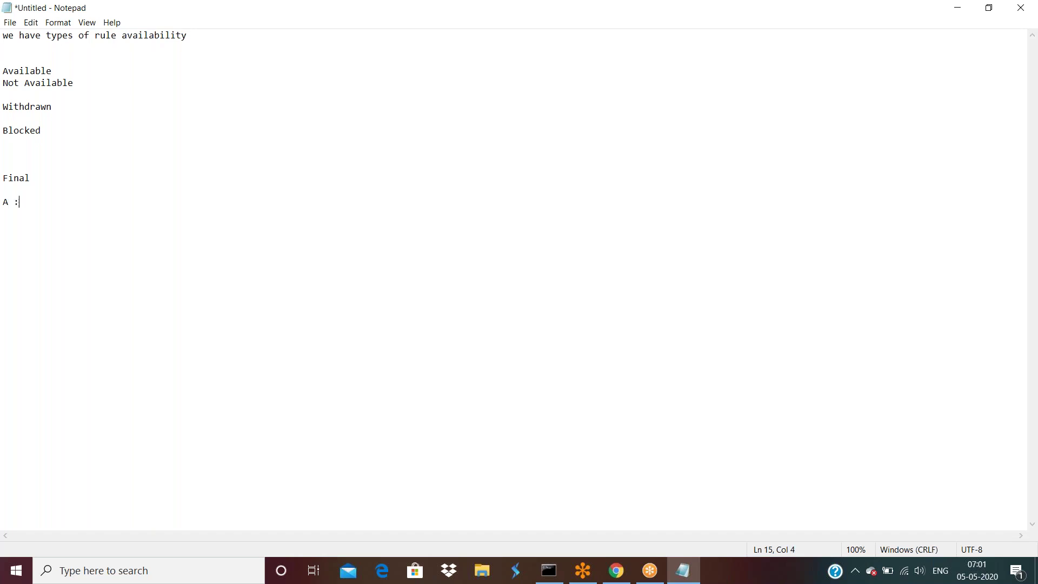
{"action": "type", "text": "01-01"}
{"action": "type", "text": "-01   "}
{"action": "type", "text": "A"}
{"action": "type", "text": "  : 01-01-"}
{"action": "type", "text": "02"}
Append 'Not available' to the end of the 'A : 01-01-02' line.
{"action": "key", "text": "Return"}
{"action": "key", "text": "Return"}
{"action": "left_click", "coordinate": [79, 238]}
{"action": "left_click", "coordinate": [11, 240]}
{"action": "double_click", "coordinate": [7, 239]}
{"action": "key", "text": "Right"}
{"action": "key", "text": "Right"}
{"action": "key", "text": "Right"}
{"action": "key", "text": "Right"}
{"action": "key", "text": "Right"}
{"action": "key", "text": "Right"}
{"action": "key", "text": "Right"}
{"action": "key", "text": "shift+Left"}
{"action": "key", "text": "shift+Left"}
{"action": "double_click", "coordinate": [7, 240]}
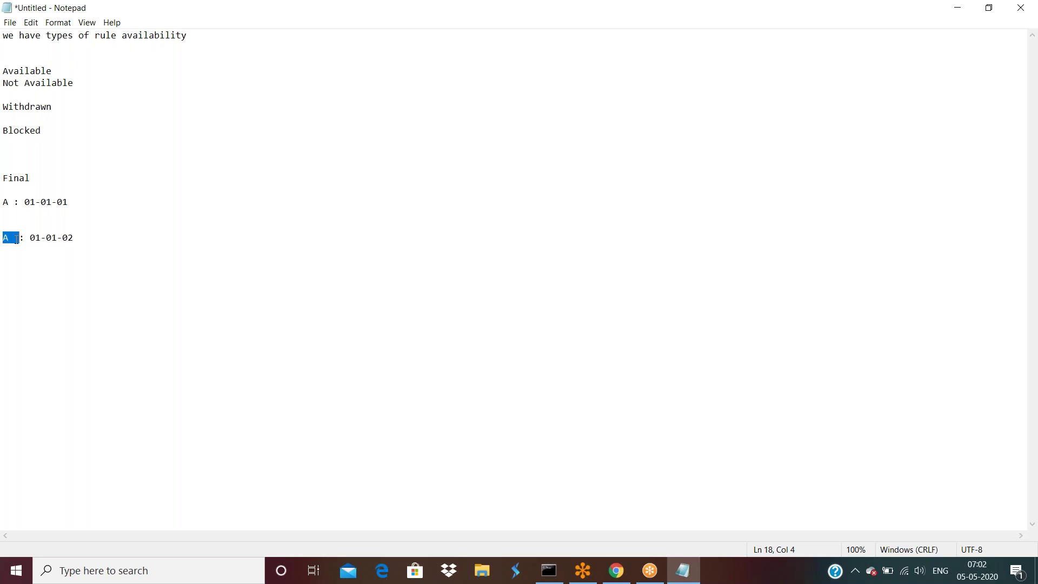
{"action": "left_click", "coordinate": [80, 237]}
{"action": "type", "text": "Not available"}
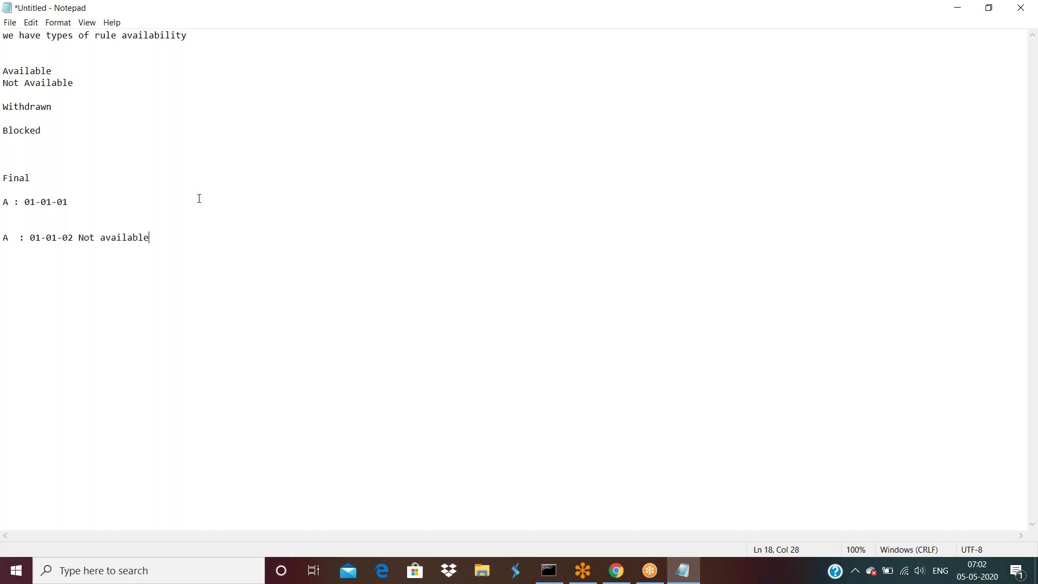
Highlight 'Not available' and compare it with the Pega Academy availability table.
{"action": "double_click", "coordinate": [12, 238]}
{"action": "left_click_drag", "start_coordinate": [78, 238], "coordinate": [153, 240]}
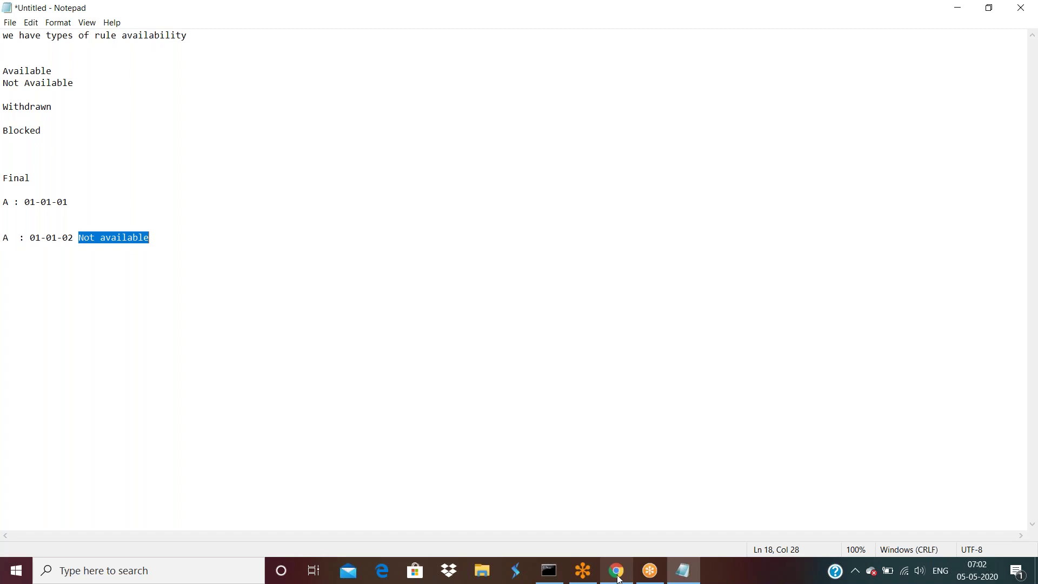
{"action": "left_click", "coordinate": [618, 577]}
{"action": "scroll", "coordinate": [540, 362], "scroll_direction": "up", "scroll_amount": 15}
{"action": "scroll", "coordinate": [397, 287], "scroll_direction": "up", "scroll_amount": 7}
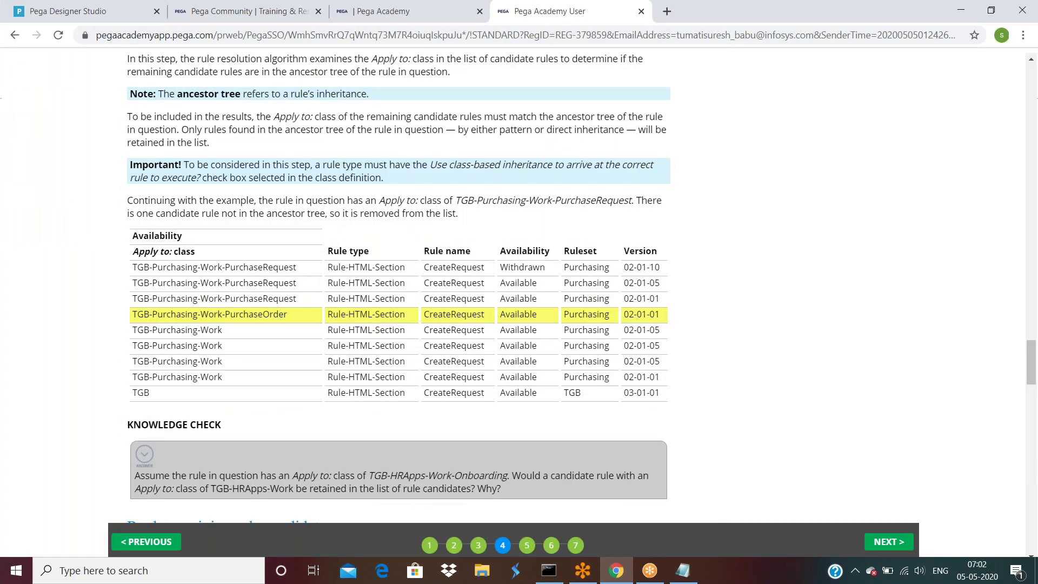
{"action": "left_click", "coordinate": [618, 574]}
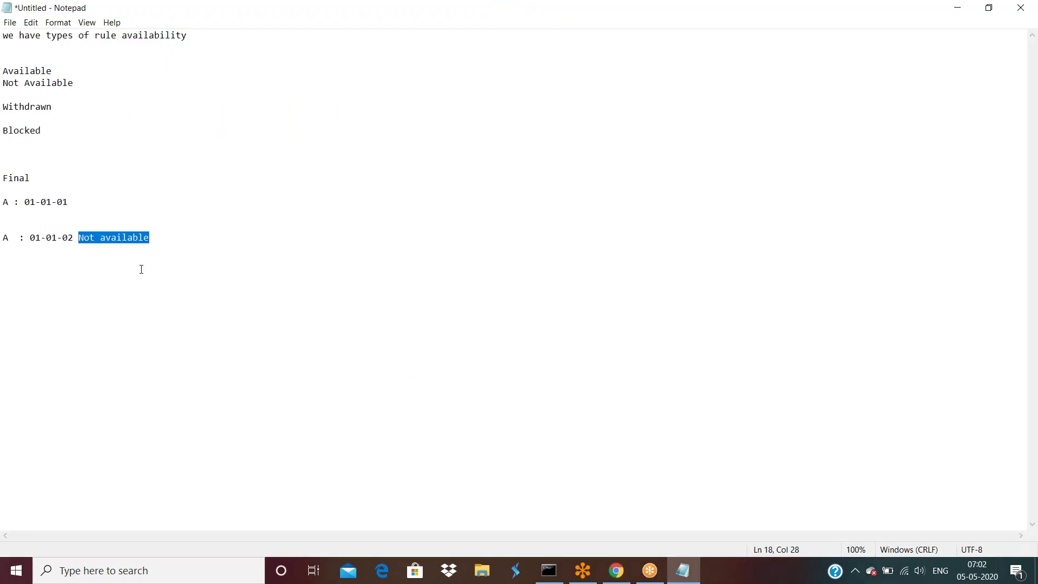
{"action": "left_click", "coordinate": [25, 239]}
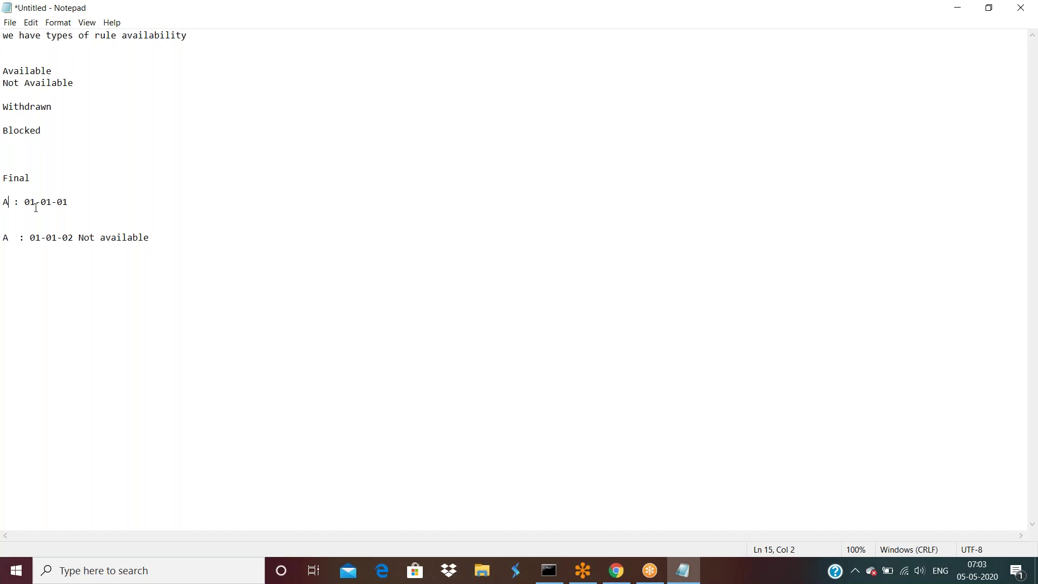
{"action": "left_click_drag", "start_coordinate": [76, 201], "coordinate": [27, 210]}
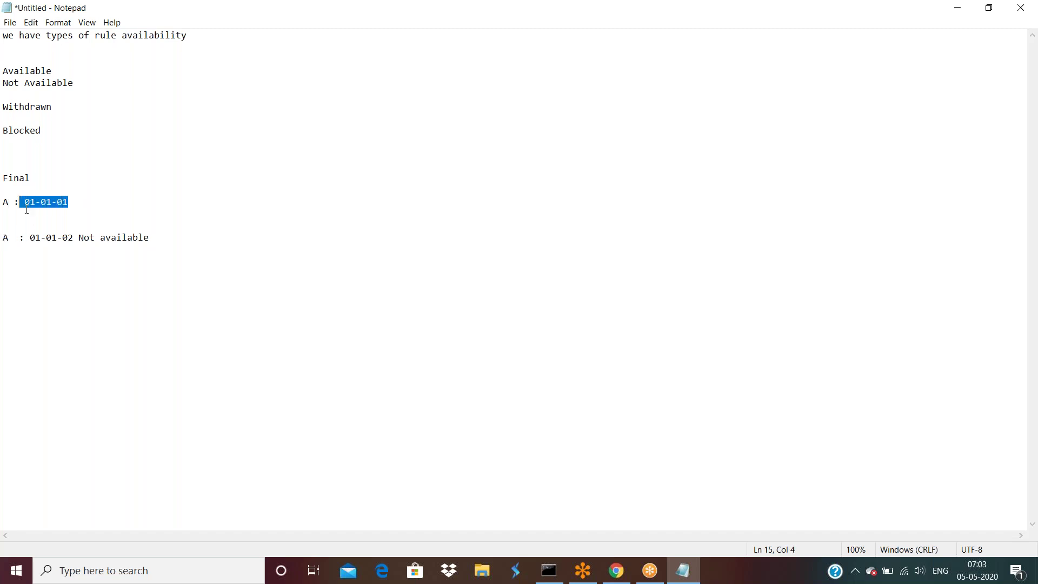
{"action": "double_click", "coordinate": [15, 242]}
{"action": "double_click", "coordinate": [50, 202]}
{"action": "left_click", "coordinate": [84, 202]}
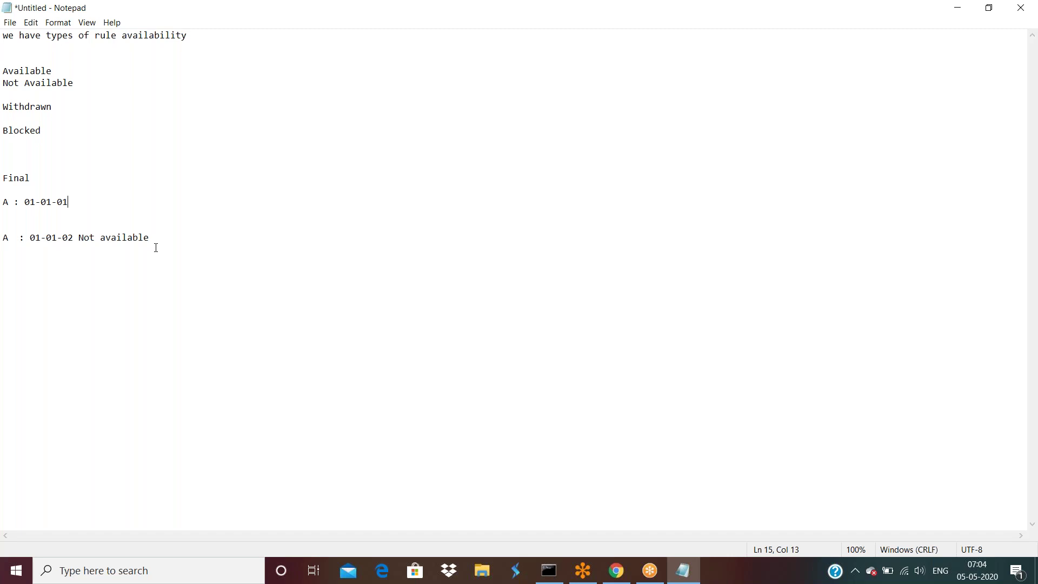
{"action": "left_click", "coordinate": [157, 237]}
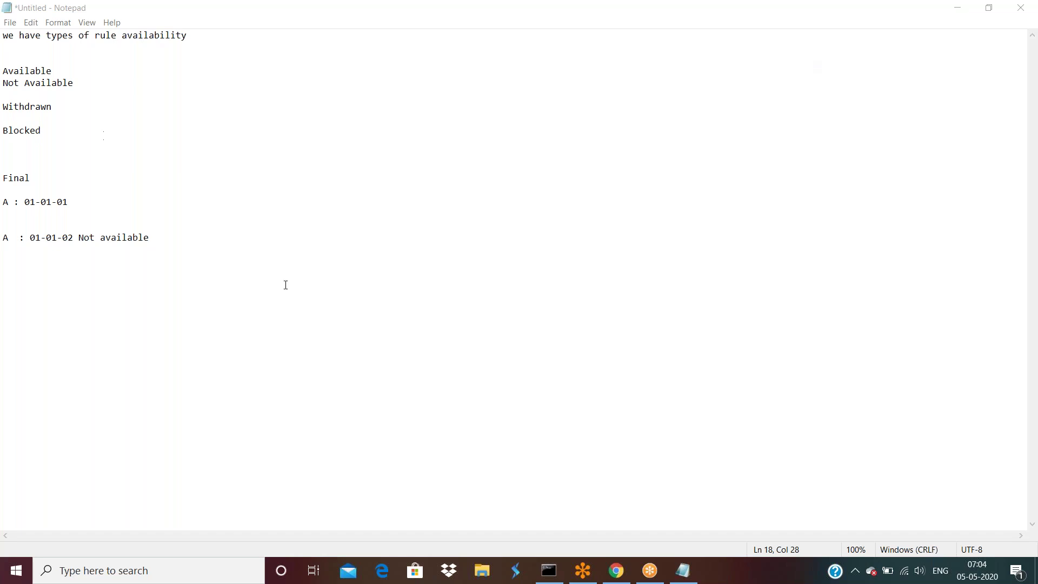
In Designer Studio, open the ClaimAmount property under Data Model > Property.
{"action": "left_click", "coordinate": [617, 572]}
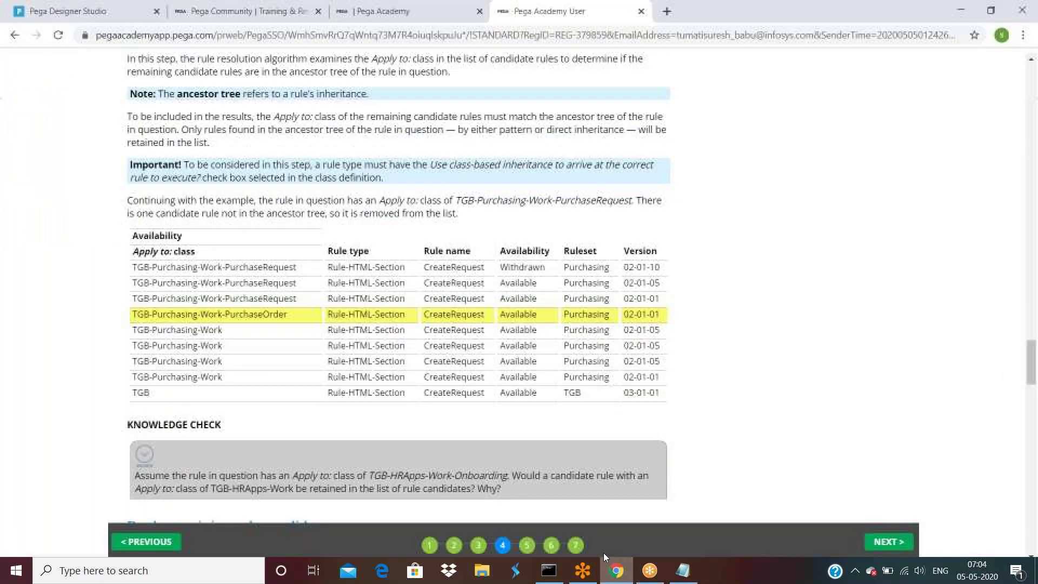
{"action": "left_click", "coordinate": [142, 16]}
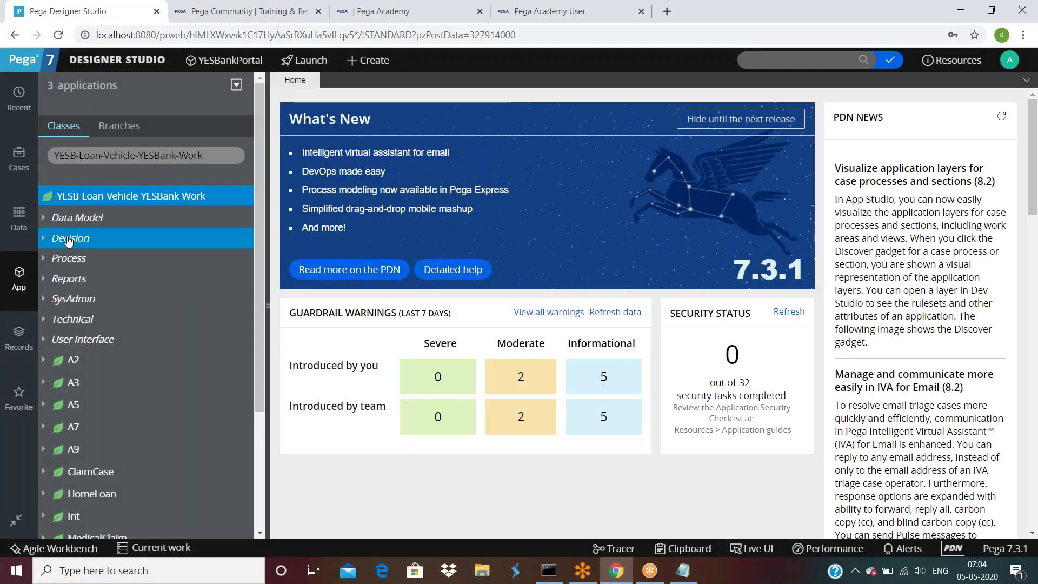
{"action": "left_click", "coordinate": [42, 219]}
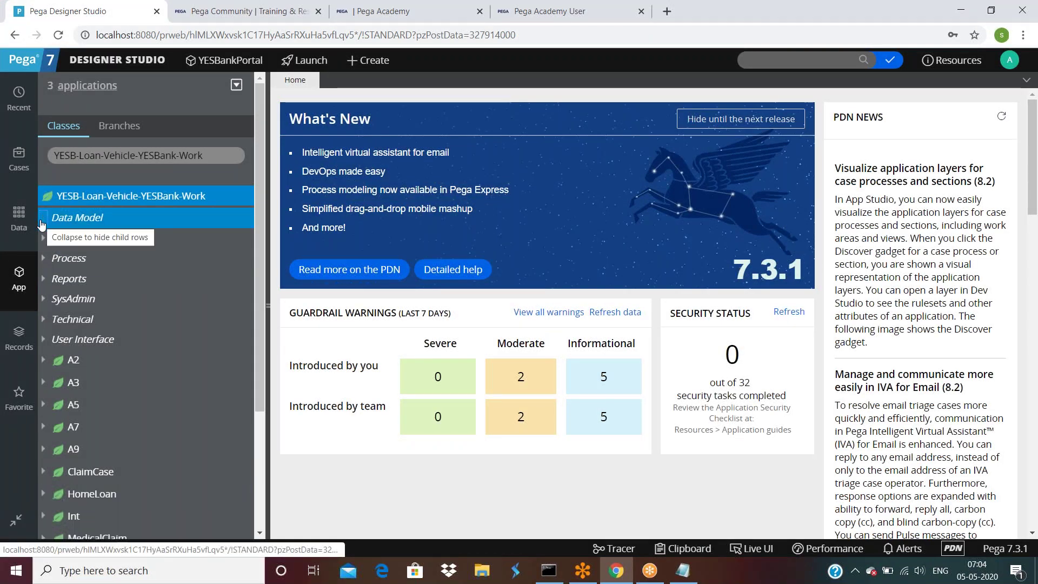
{"action": "left_click", "coordinate": [55, 238]}
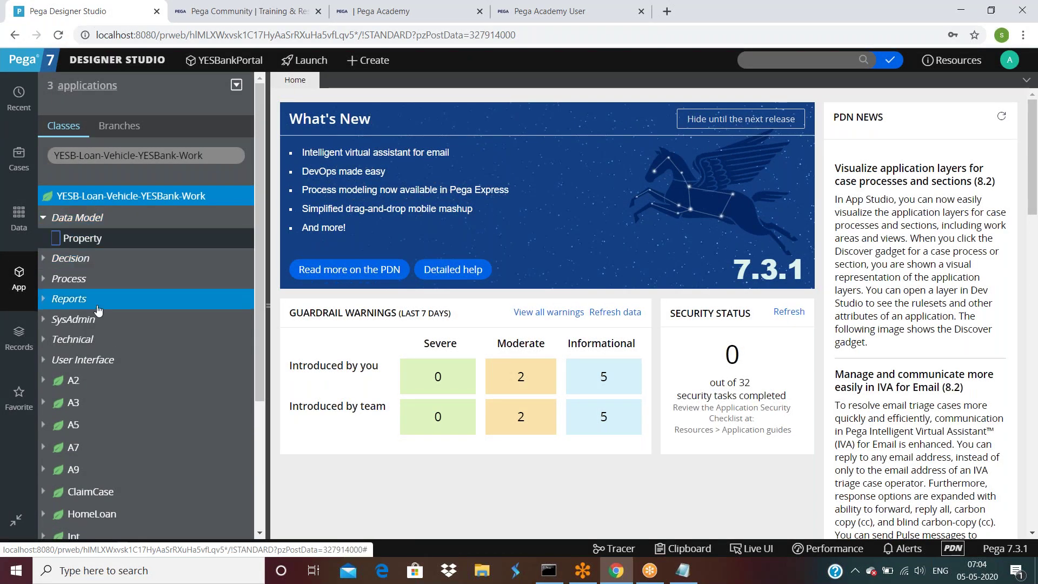
{"action": "left_click", "coordinate": [118, 259]}
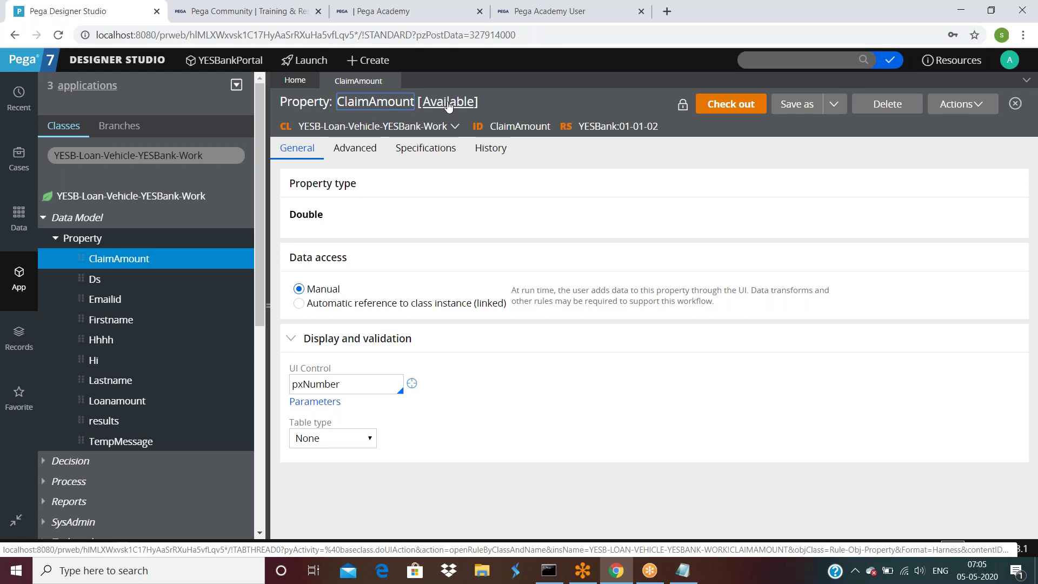
Open ClaimAmount's availability settings, leaving the choice on Available.
{"action": "left_click", "coordinate": [457, 108]}
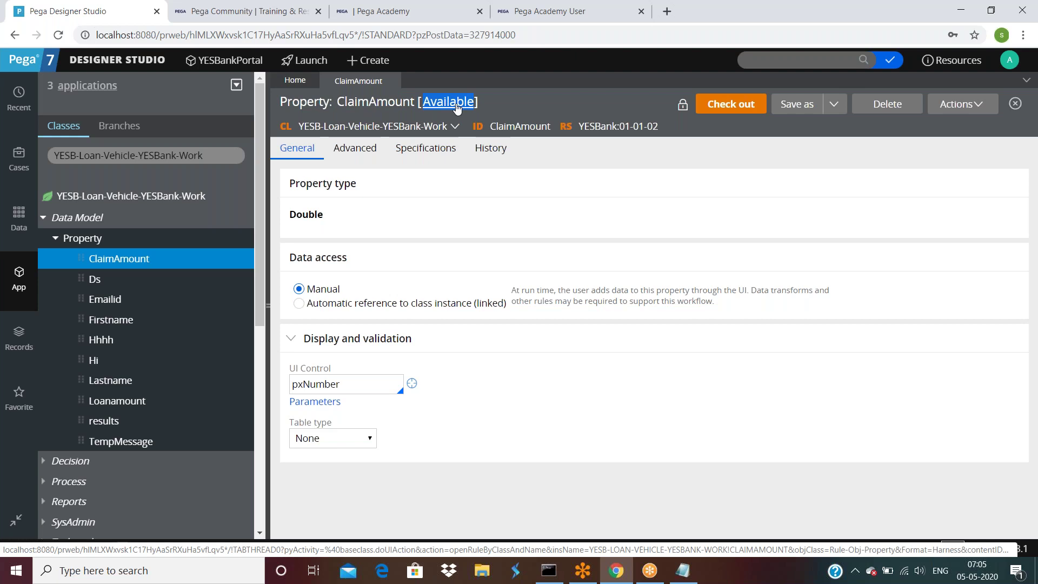
{"action": "left_click", "coordinate": [545, 128]}
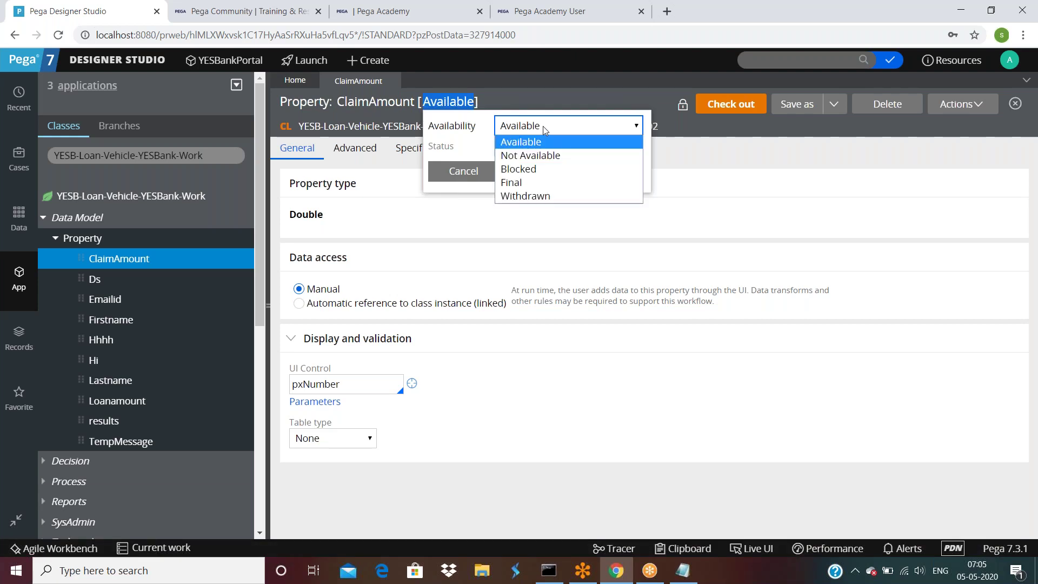
{"action": "left_click", "coordinate": [544, 142]}
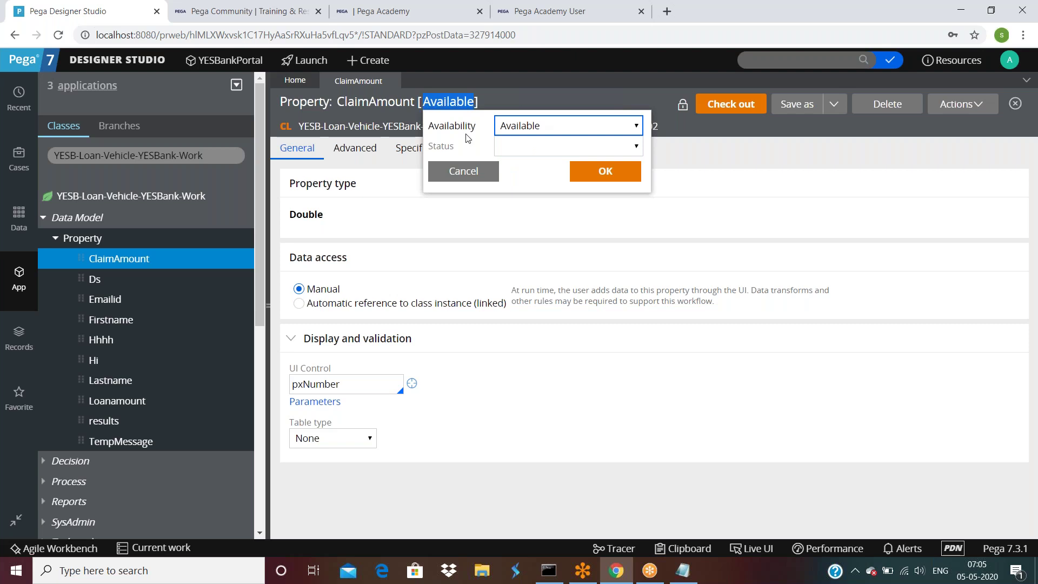
{"action": "left_click", "coordinate": [677, 579]}
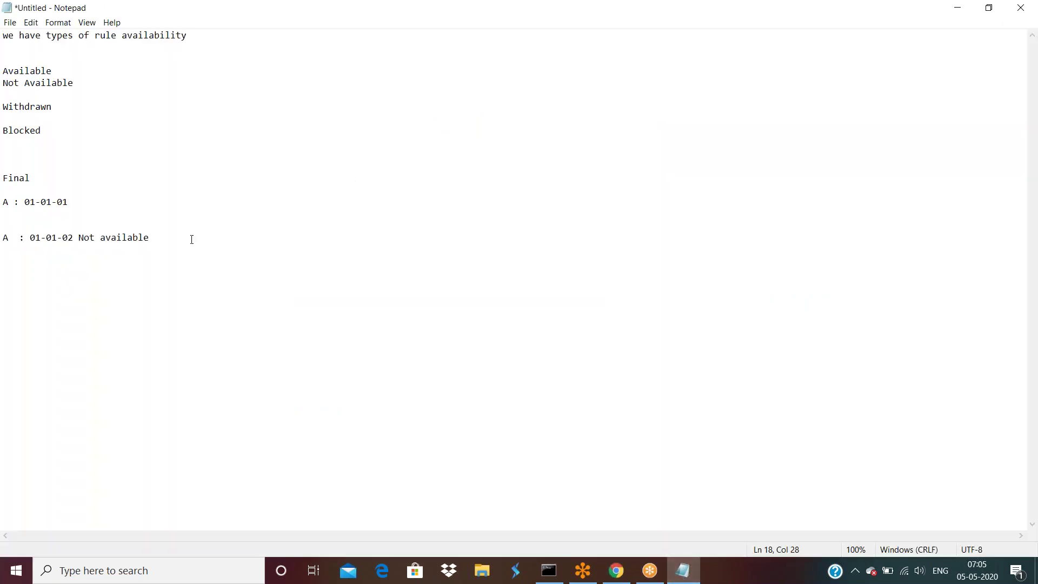
Referring to the notes, change ClaimAmount's availability from Available to Blocked.
{"action": "left_click", "coordinate": [22, 72]}
{"action": "left_click", "coordinate": [88, 82]}
{"action": "double_click", "coordinate": [33, 125]}
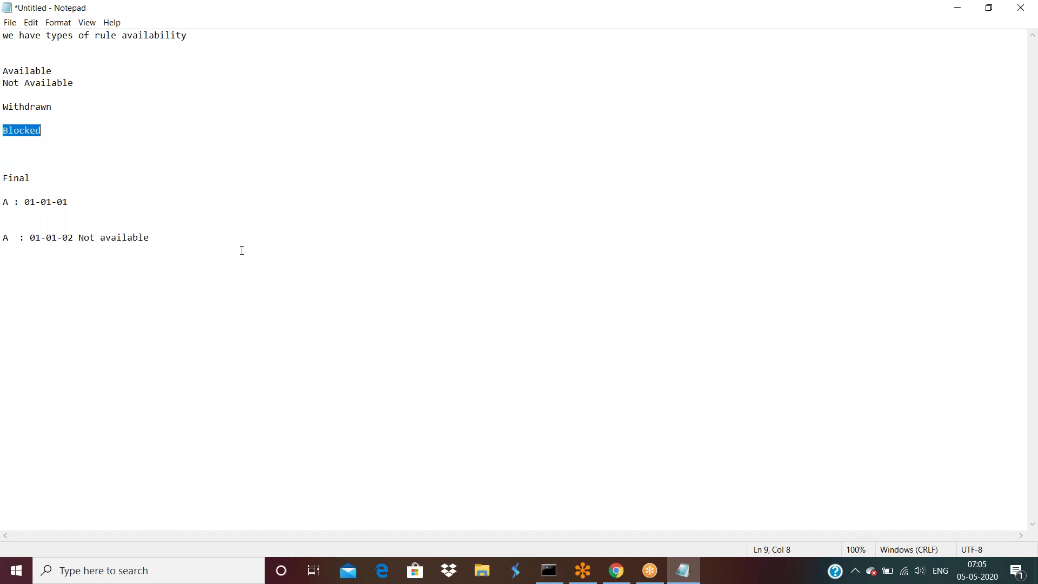
{"action": "left_click", "coordinate": [613, 578]}
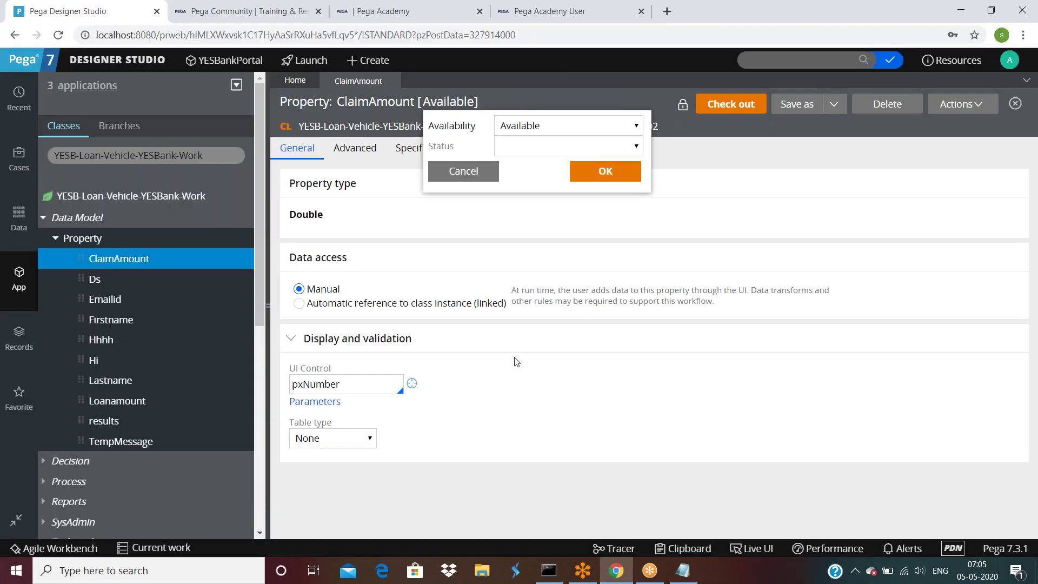
{"action": "left_click", "coordinate": [550, 126]}
{"action": "left_click", "coordinate": [540, 168]}
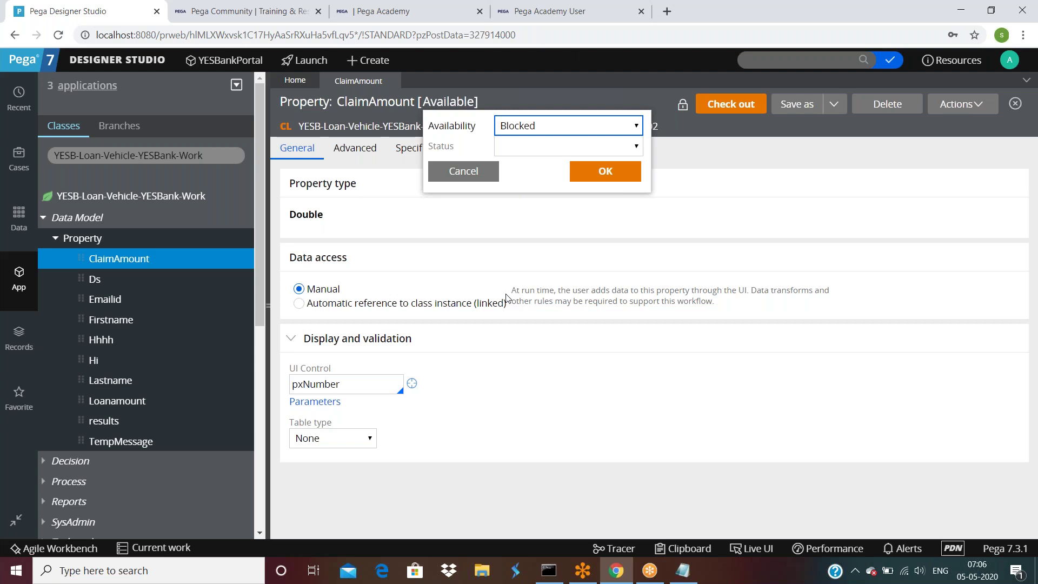
Highlight Withdrawn in the notes, then cancel ClaimAmount's availability change, keeping Available.
{"action": "left_click", "coordinate": [697, 567]}
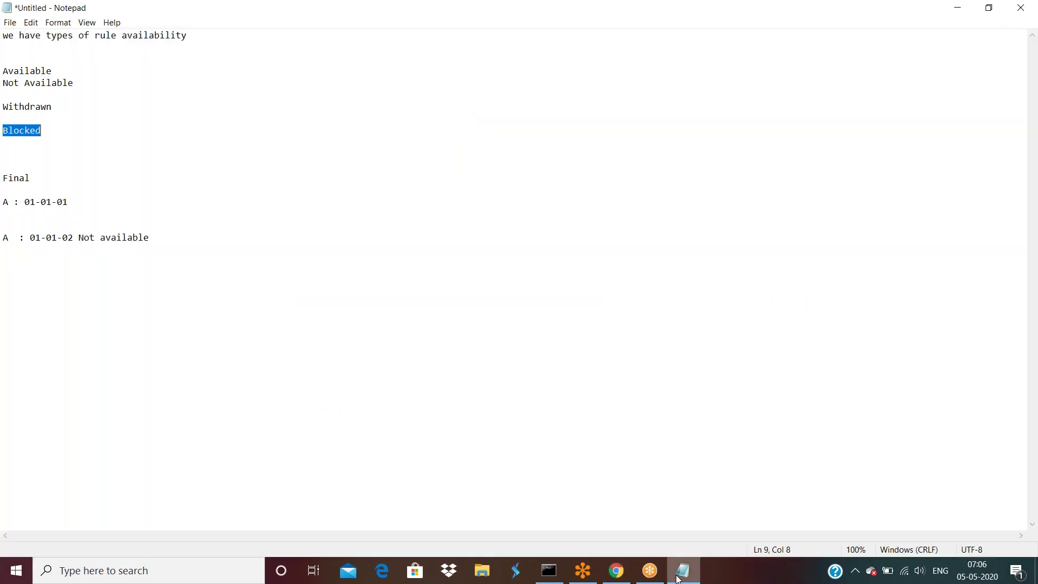
{"action": "double_click", "coordinate": [11, 108]}
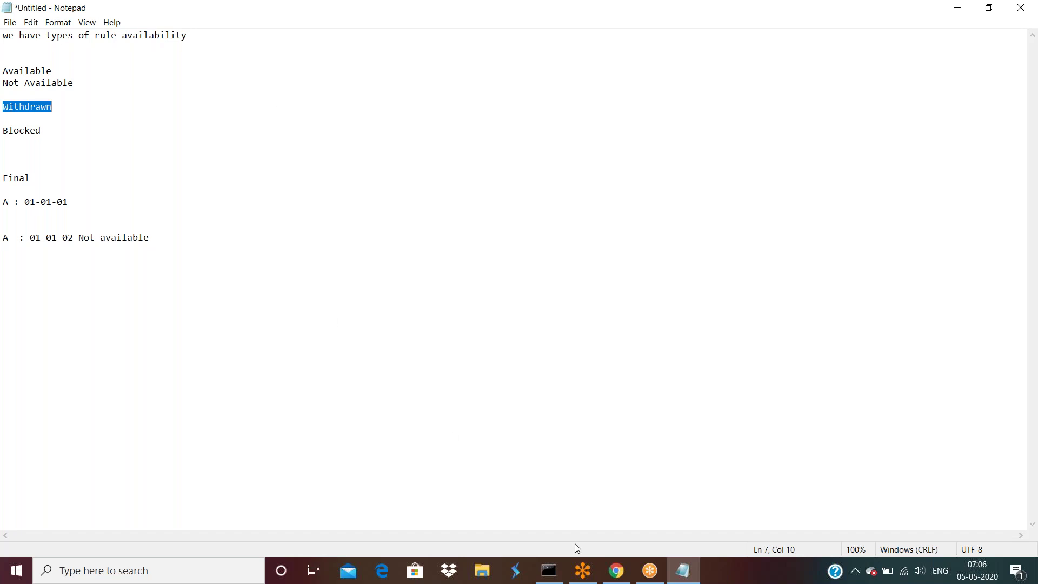
{"action": "left_click", "coordinate": [616, 571]}
{"action": "left_click", "coordinate": [490, 174]}
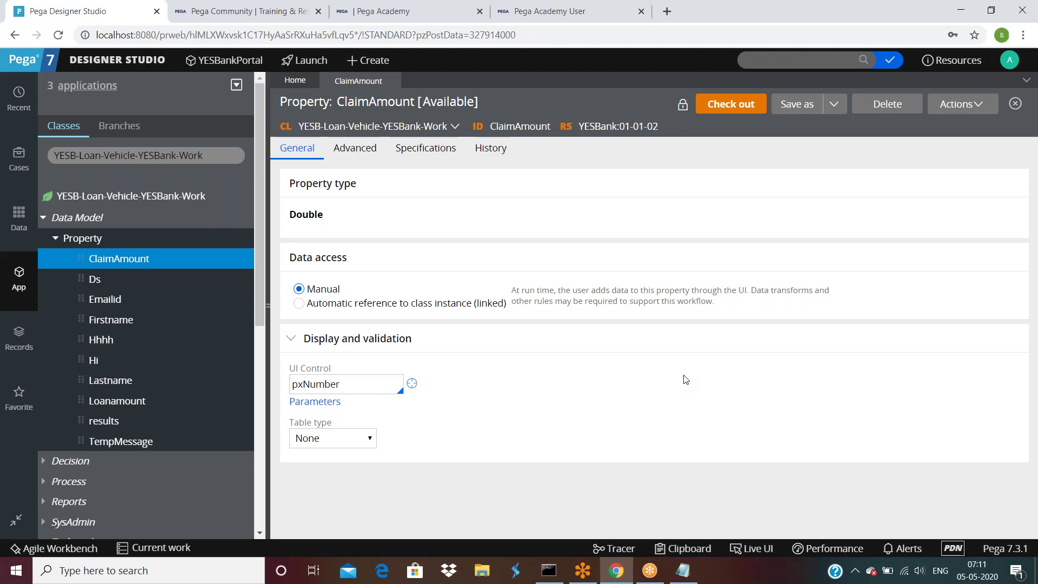
Collapse the Explorer panel so the ClaimAmount form fills the page width.
{"action": "left_click", "coordinate": [890, 104]}
{"action": "left_click", "coordinate": [269, 307]}
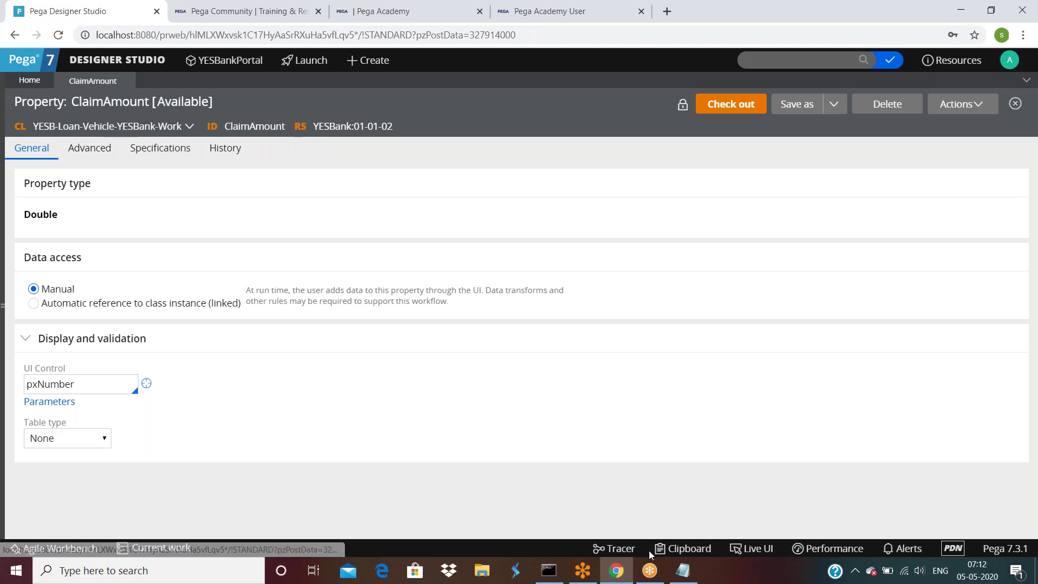
{"action": "left_click", "coordinate": [683, 570]}
Type the version lines 'A 01-01-01', '01-01-09' and '01-01-10' above Blocked.
{"action": "key", "text": "Return"}
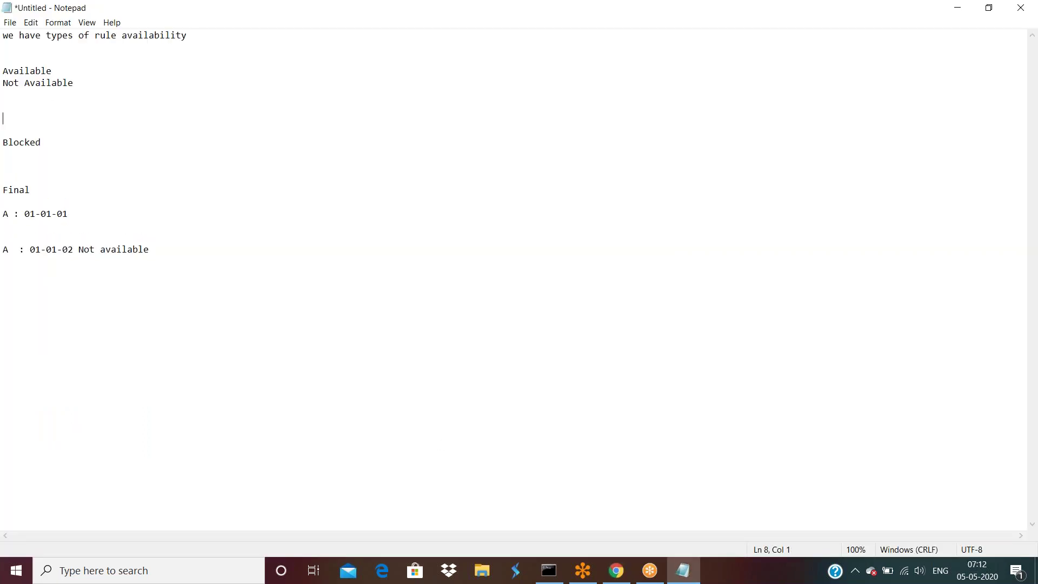
{"action": "key", "text": "Return"}
{"action": "type", "text": "A 0"}
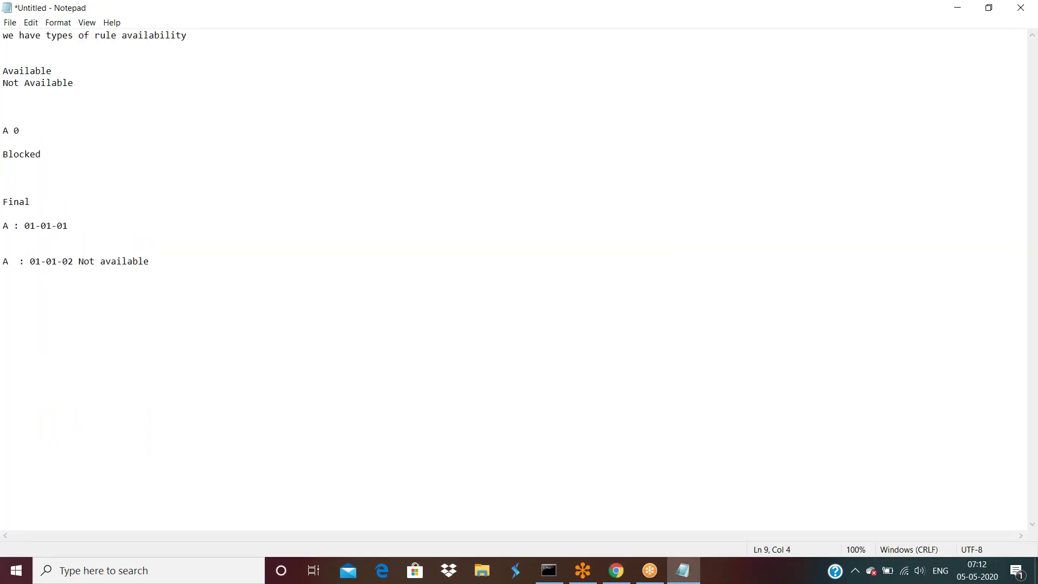
{"action": "type", "text": "1-01-01"}
{"action": "key", "text": "Return"}
{"action": "key", "text": "Return"}
{"action": "key", "text": "Return"}
{"action": "type", "text": "01-01-09"}
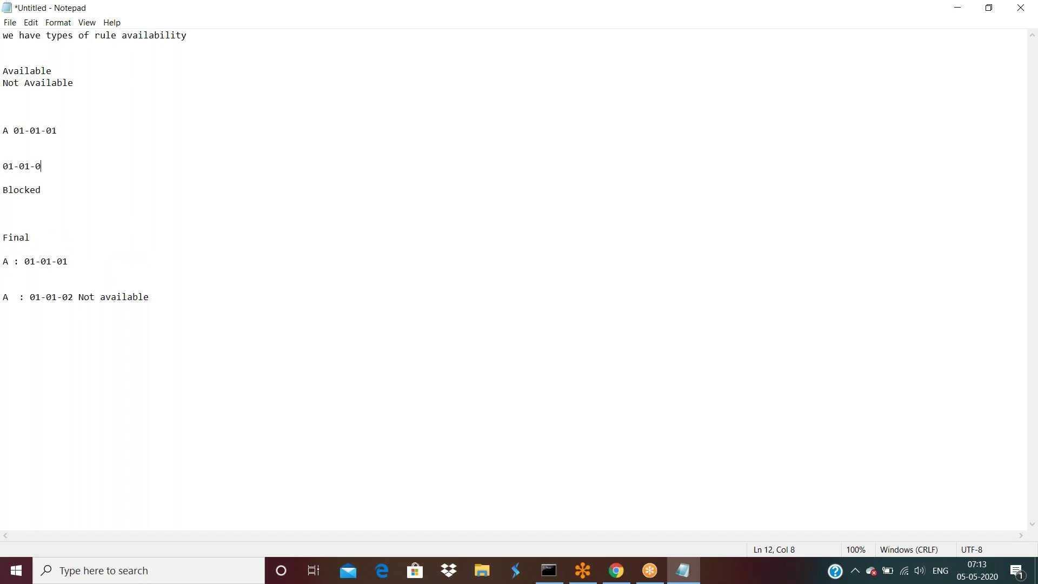
{"action": "key", "text": "Return"}
{"action": "key", "text": "Return"}
{"action": "key", "text": "Return"}
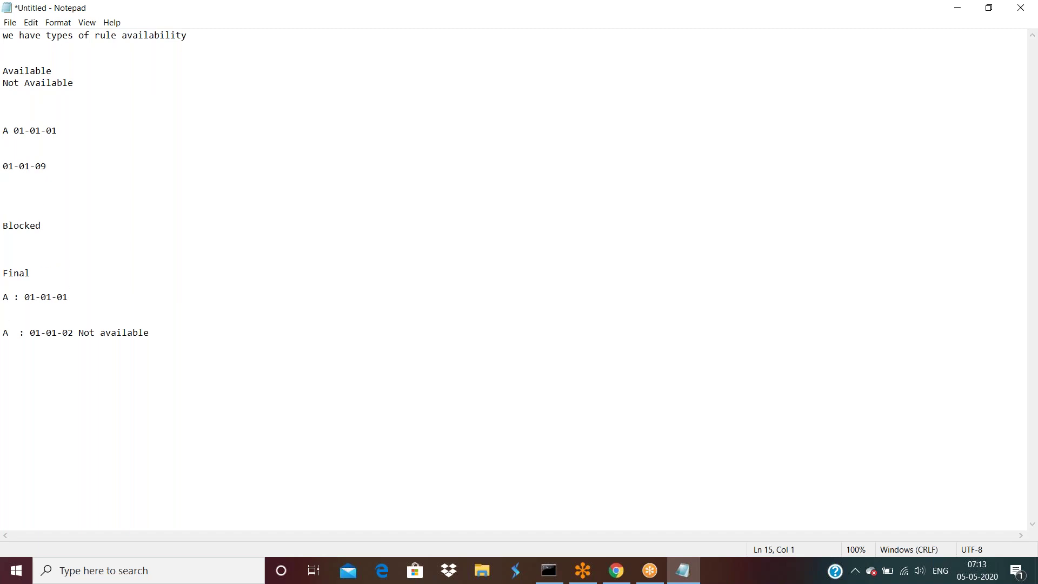
{"action": "type", "text": "01-01-10"}
{"action": "key", "text": "Return"}
{"action": "key", "text": "Return"}
{"action": "key", "text": "Return"}
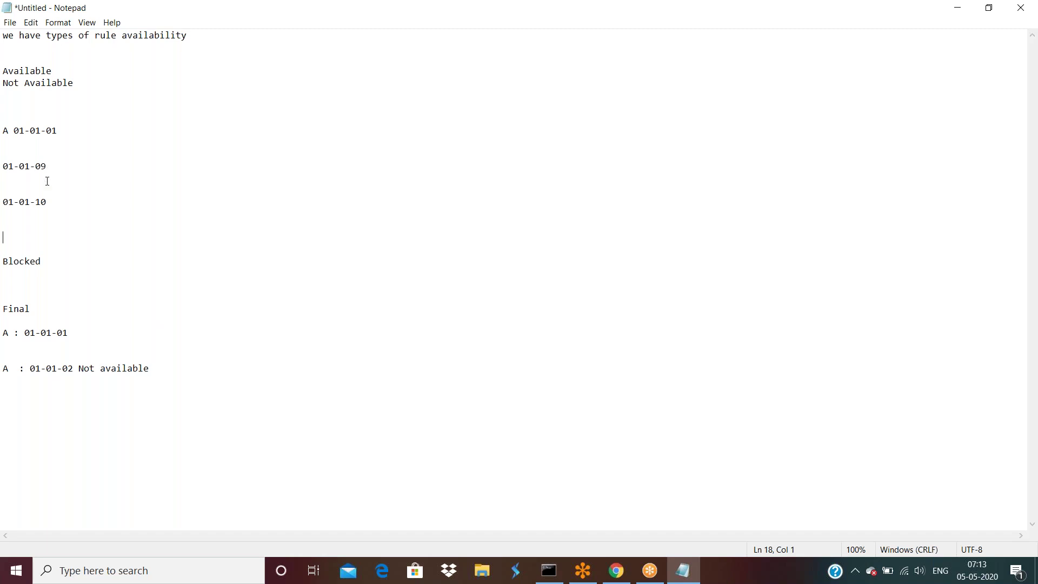
Add 'B A replace with ootb' below 01-01-10 and highlight the version entries.
{"action": "left_click_drag", "start_coordinate": [8, 130], "coordinate": [2, 130]}
{"action": "left_click", "coordinate": [52, 202]}
{"action": "key", "text": "Return"}
{"action": "key", "text": "Return"}
{"action": "type", "text": "B"}
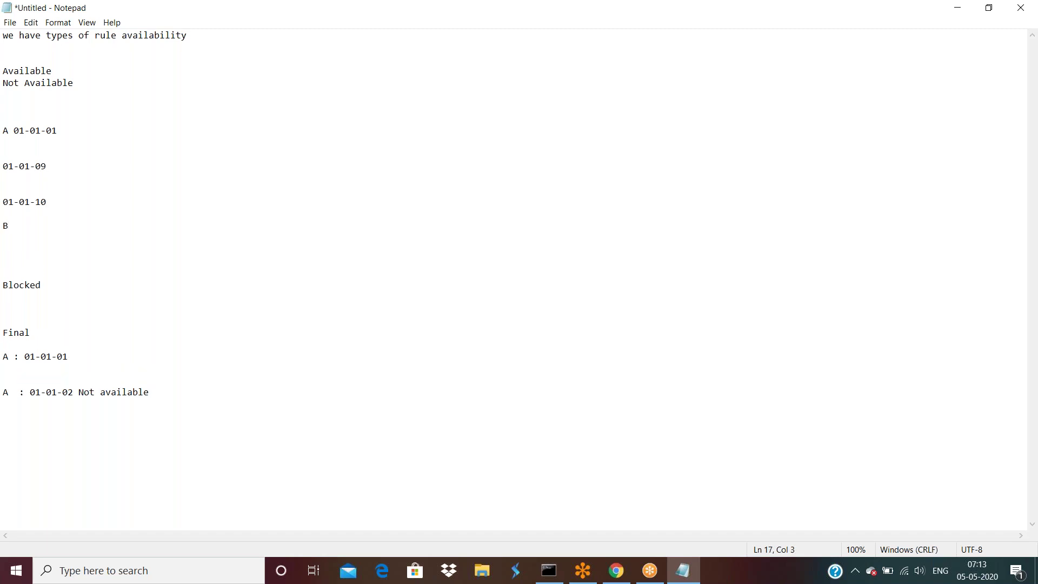
{"action": "type", "text": " A replace with ootb"}
{"action": "key", "text": "Return"}
{"action": "key", "text": "Return"}
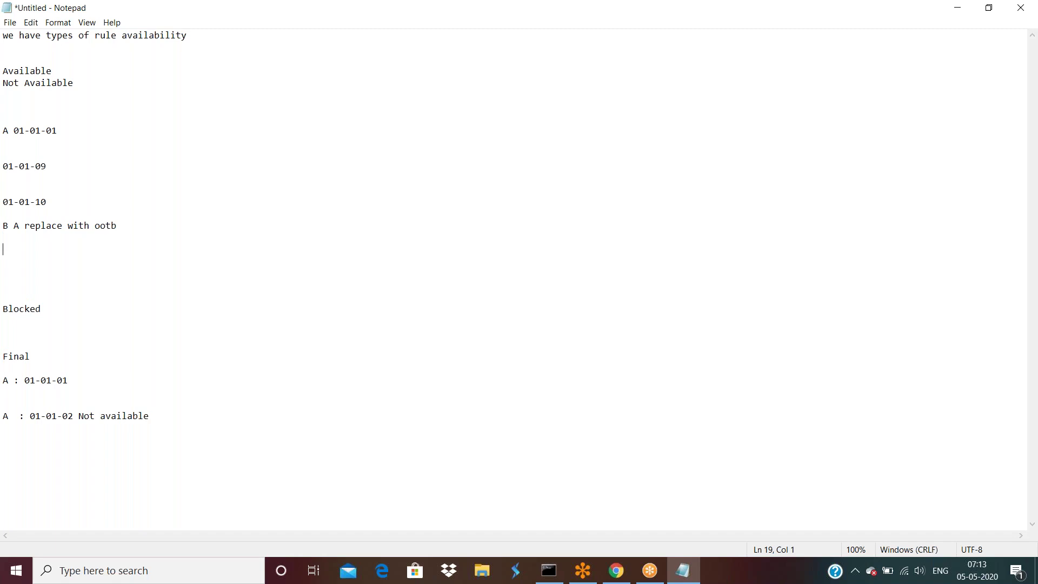
{"action": "left_click_drag", "start_coordinate": [13, 131], "coordinate": [50, 168]}
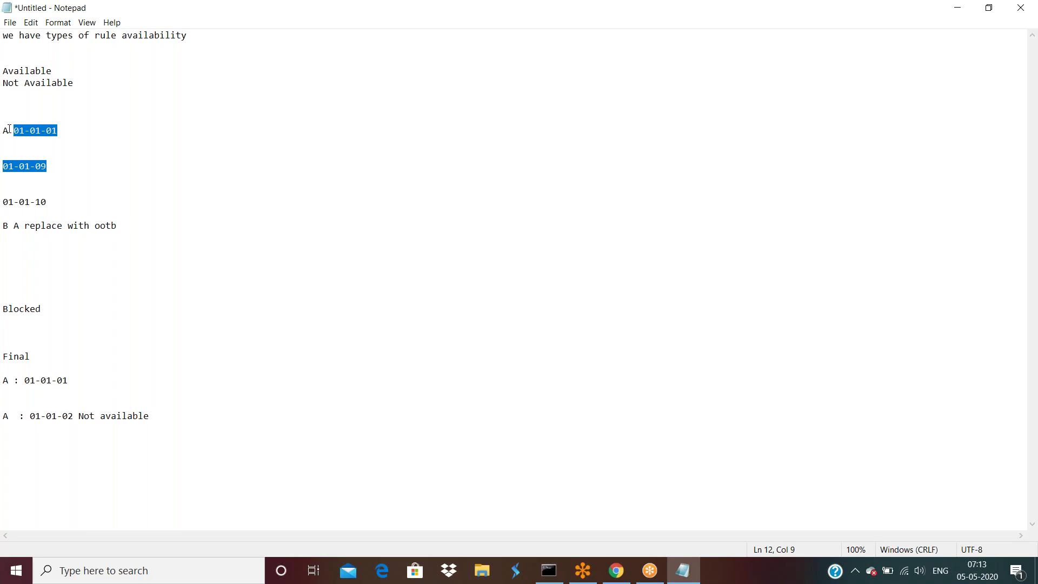
{"action": "left_click_drag", "start_coordinate": [3, 131], "coordinate": [12, 130]}
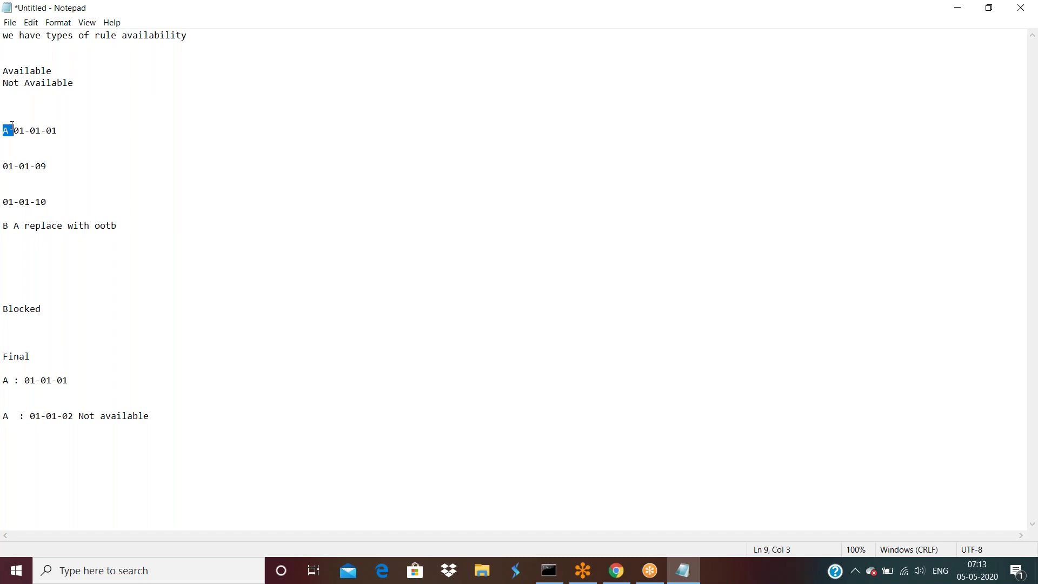
{"action": "left_click", "coordinate": [616, 571]}
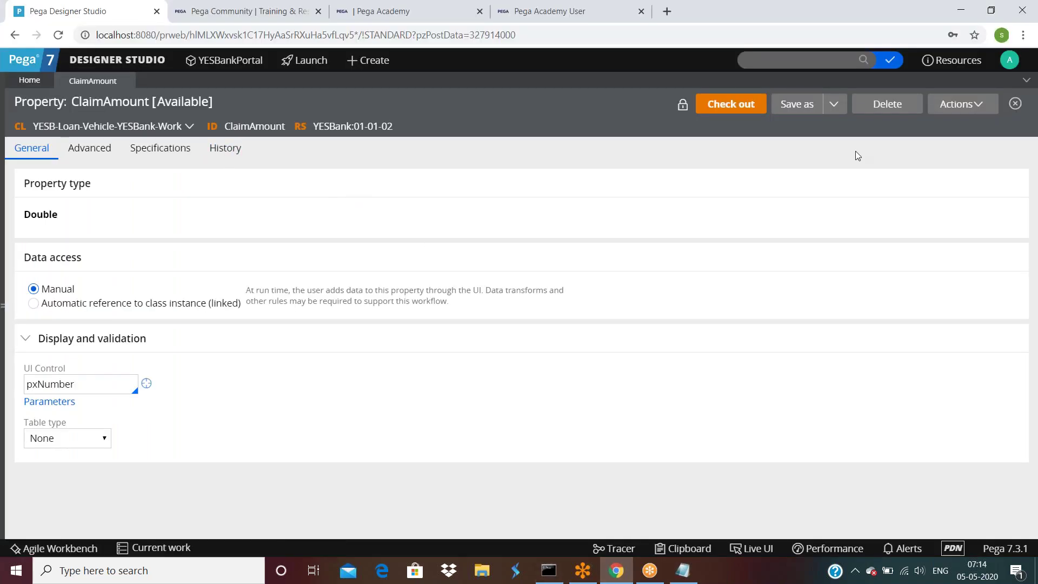
{"action": "left_click", "coordinate": [958, 102]}
{"action": "left_click", "coordinate": [925, 185]}
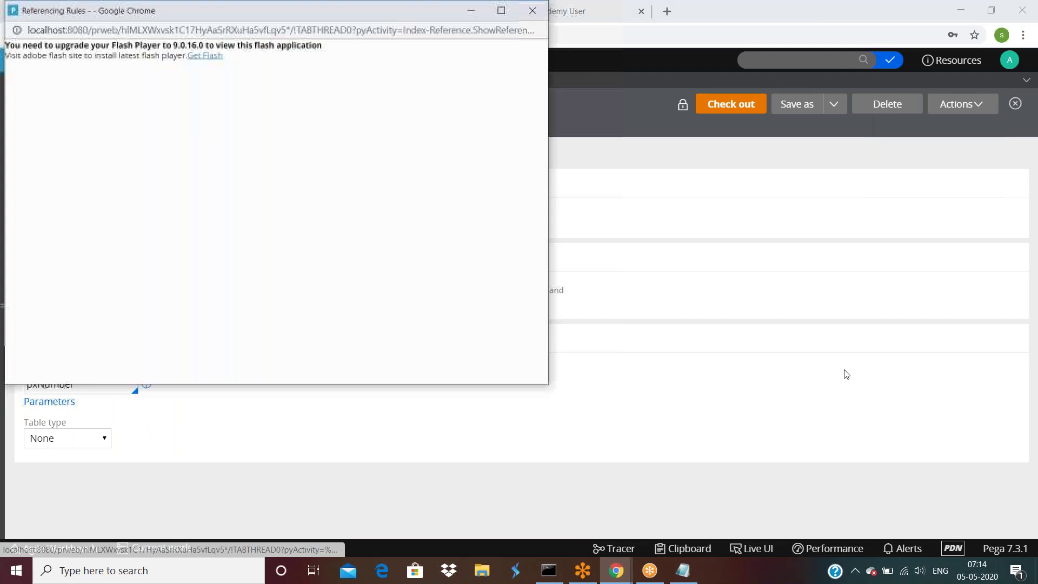
{"action": "left_click", "coordinate": [211, 56]}
{"action": "left_click", "coordinate": [141, 111]}
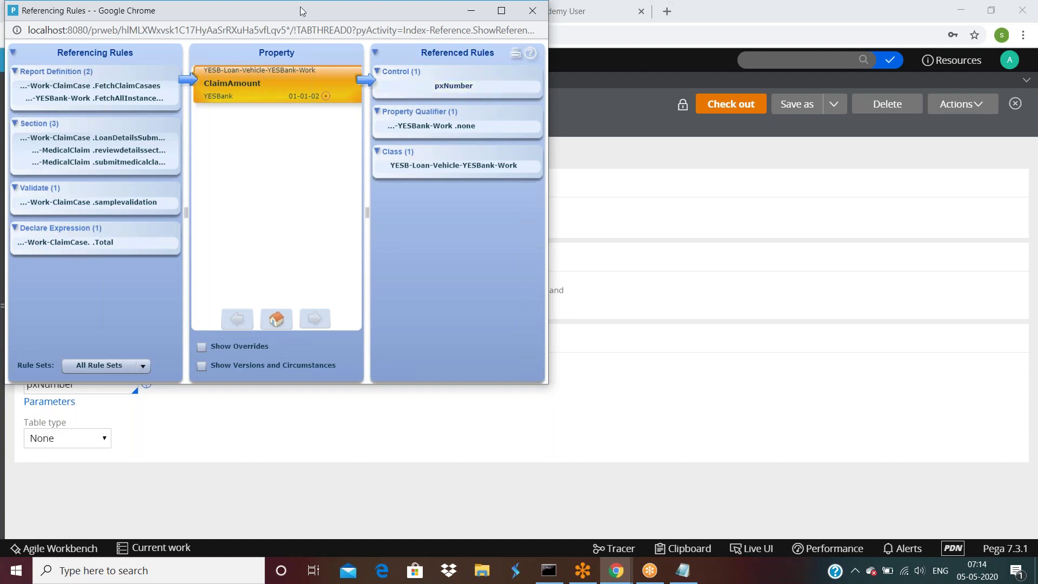
{"action": "left_click_drag", "start_coordinate": [305, 11], "coordinate": [358, 143]}
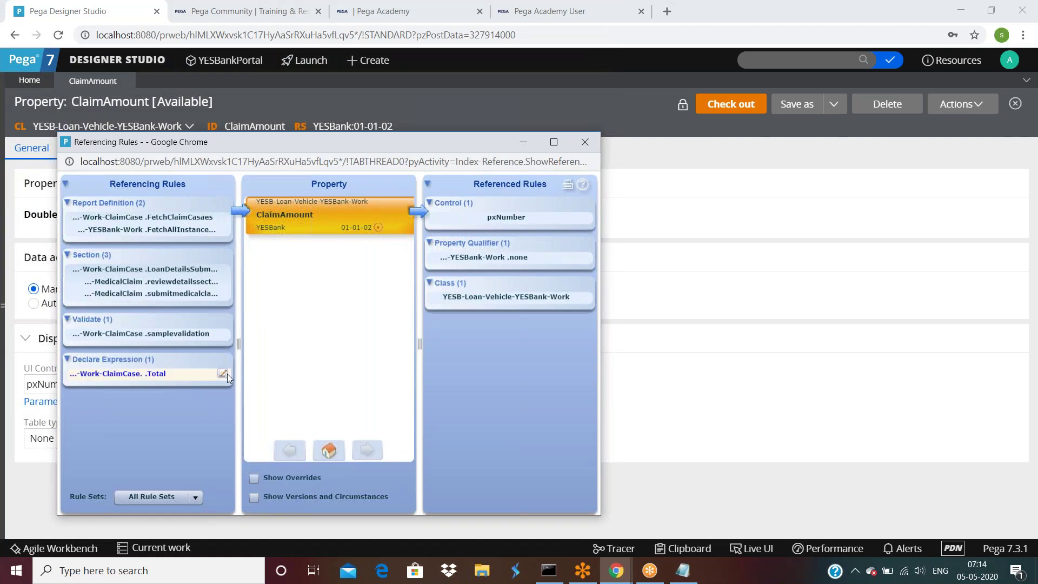
{"action": "left_click", "coordinate": [225, 375]}
{"action": "left_click", "coordinate": [223, 219]}
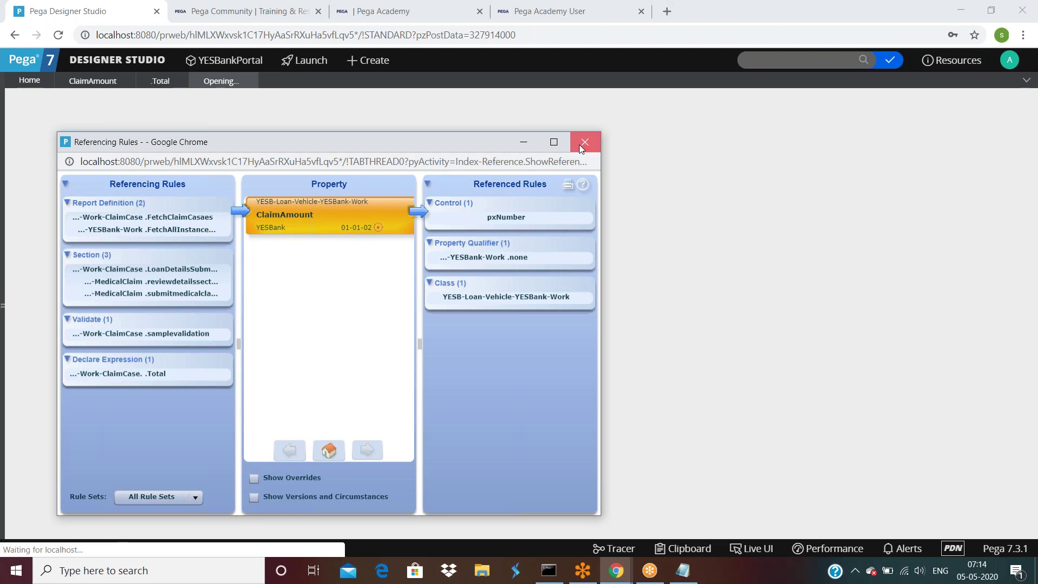
{"action": "left_click", "coordinate": [584, 142]}
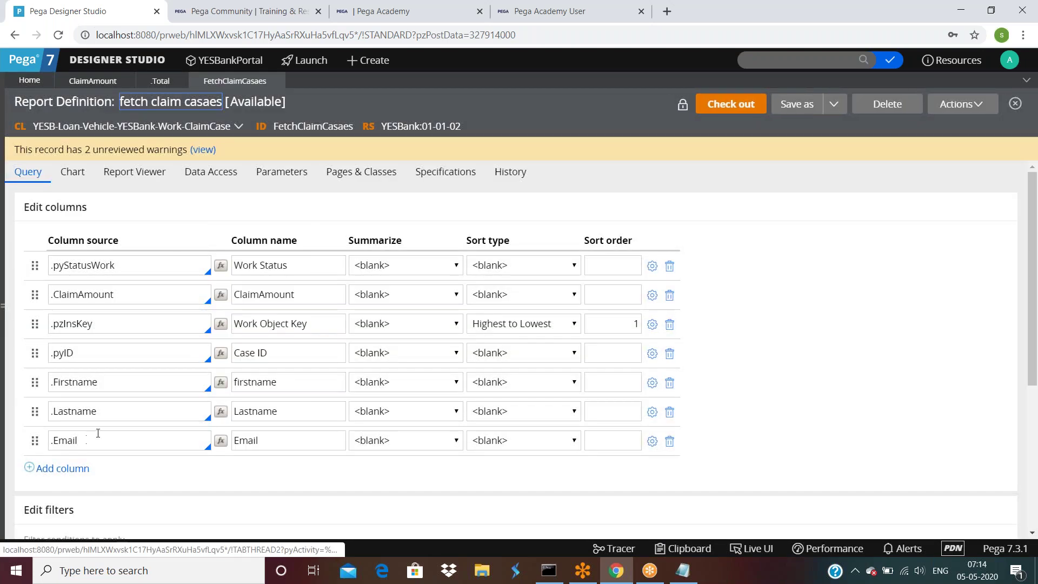
{"action": "left_click", "coordinate": [137, 290]}
{"action": "double_click", "coordinate": [137, 290]}
{"action": "left_click", "coordinate": [277, 81]}
{"action": "triple_click", "coordinate": [294, 278]}
{"action": "left_click", "coordinate": [179, 80]}
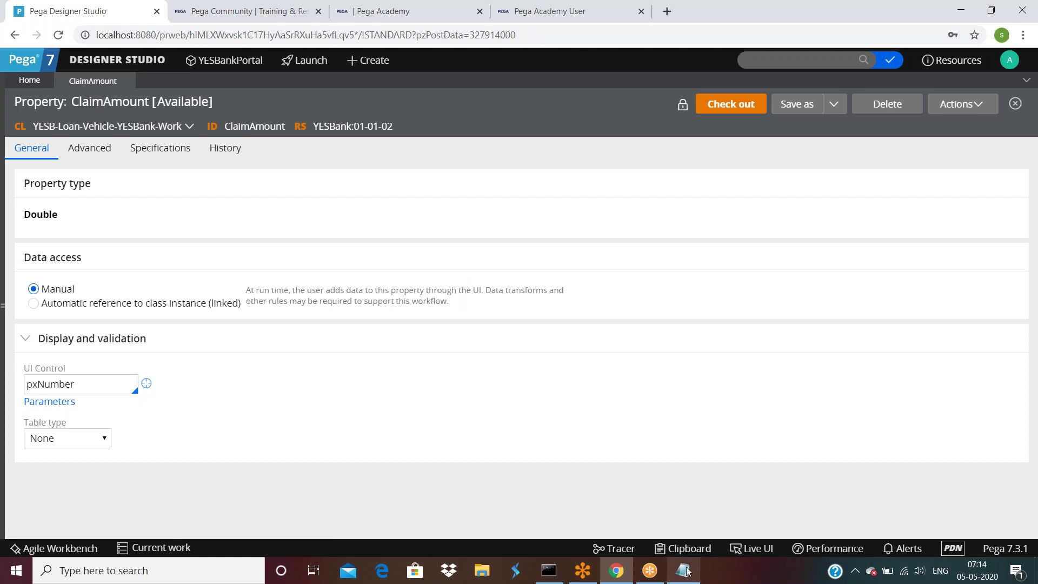
Bring the Notepad notes back in front of the browser.
{"action": "left_click", "coordinate": [684, 570]}
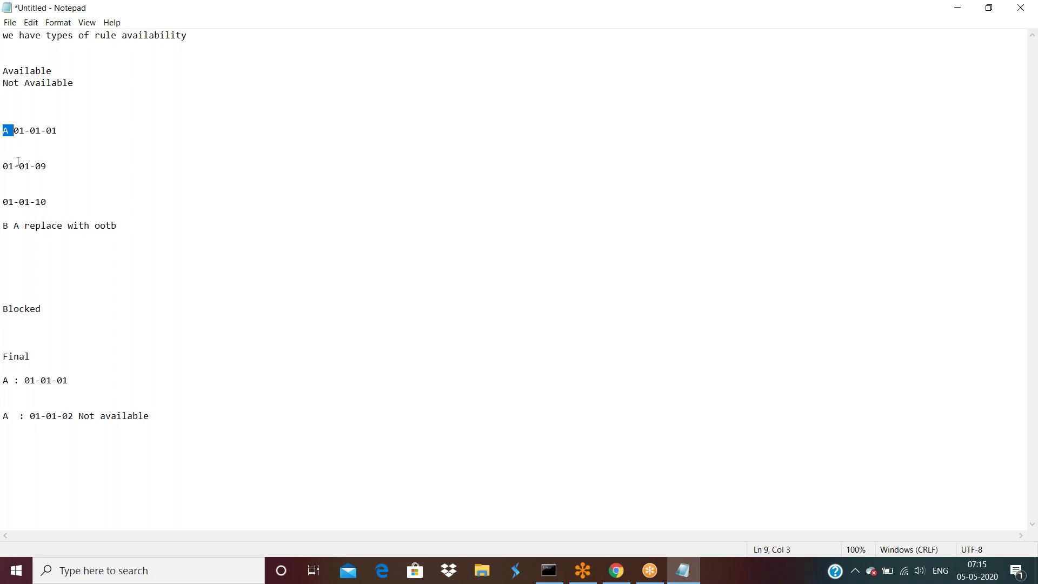
Add the line '01-01-10 withdrawn' directly under 01-01-10.
{"action": "left_click", "coordinate": [53, 167]}
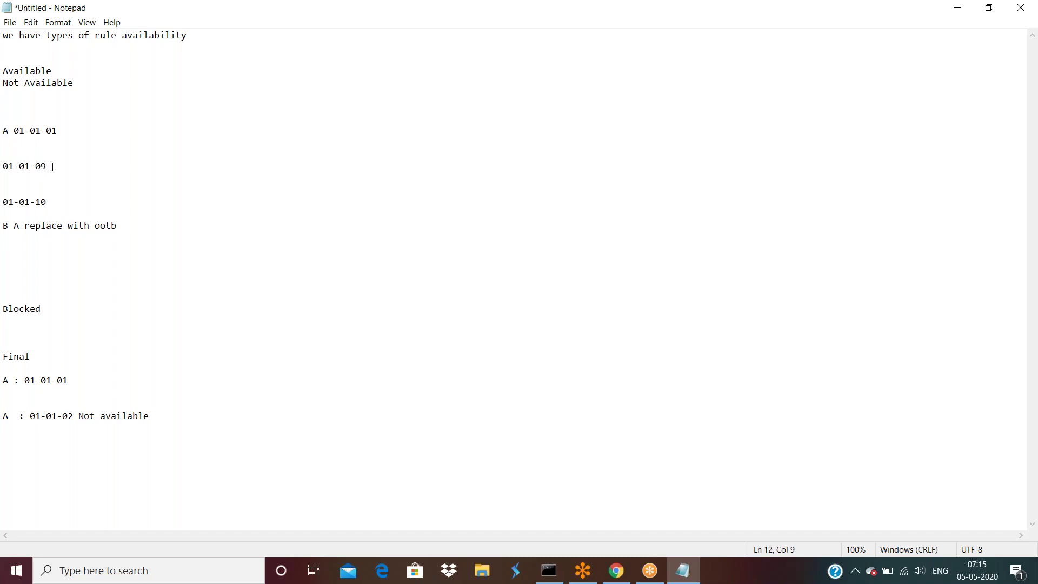
{"action": "double_click", "coordinate": [7, 130]}
{"action": "left_click", "coordinate": [7, 131]}
{"action": "left_click", "coordinate": [52, 203]}
{"action": "key", "text": "Return"}
{"action": "type", "text": "01-"}
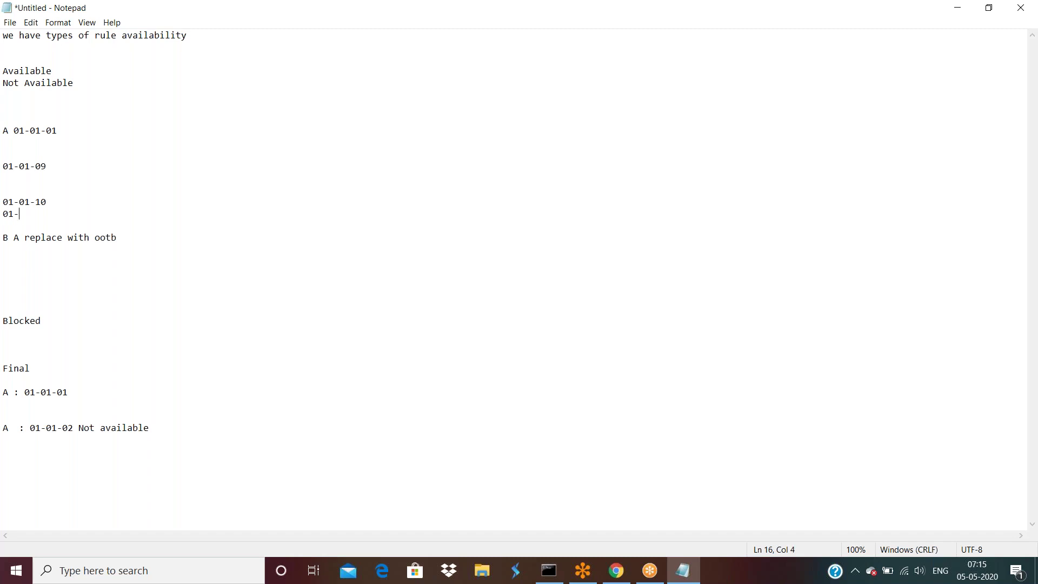
{"action": "type", "text": "01-10 withdrawn"}
Highlight 'withdrawn' and 'ootb', then add blank lines after the ootb line.
{"action": "left_click_drag", "start_coordinate": [51, 214], "coordinate": [47, 214]}
{"action": "double_click", "coordinate": [84, 215]}
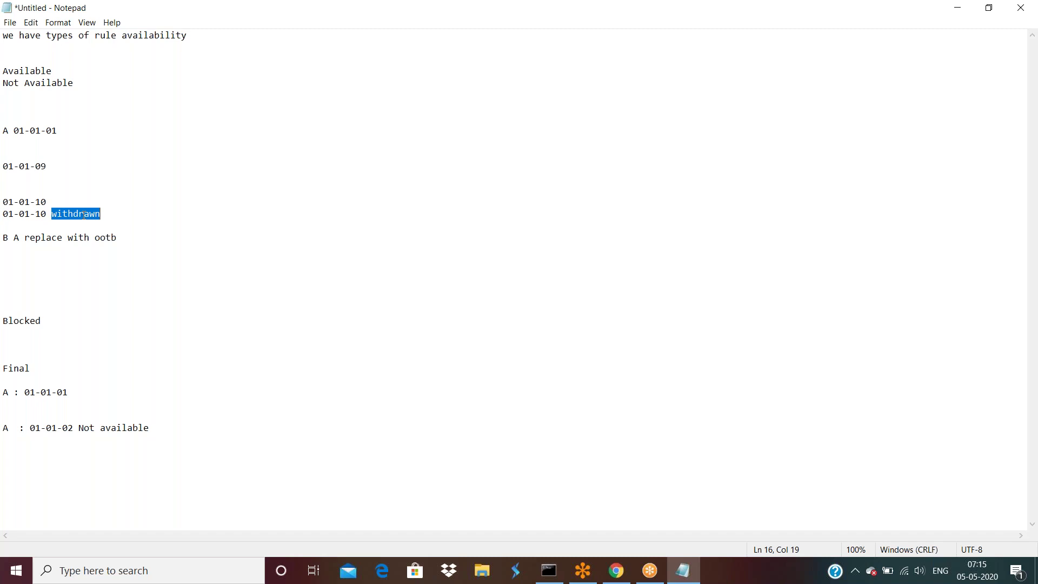
{"action": "left_click", "coordinate": [46, 214]}
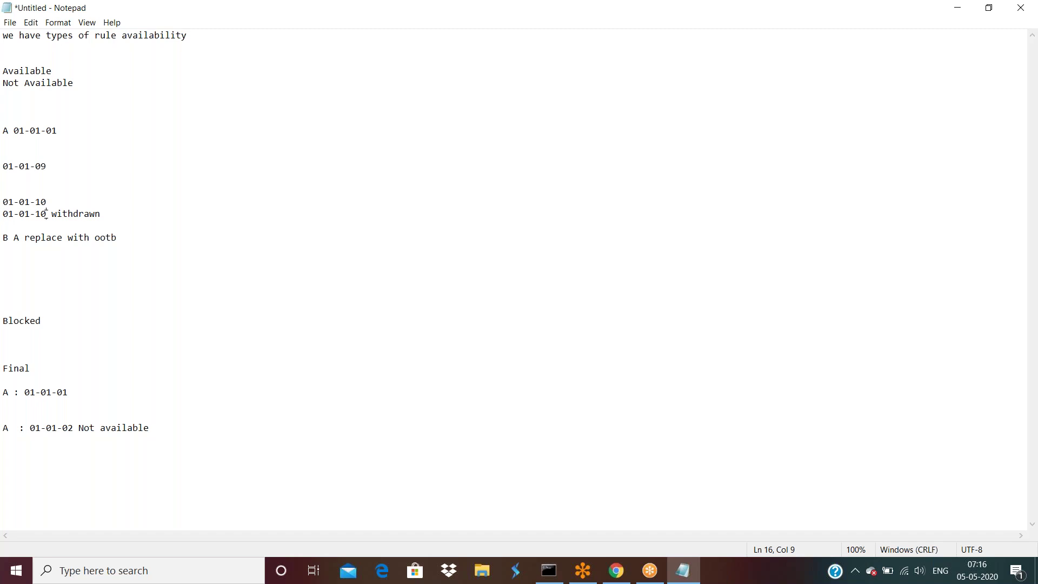
{"action": "double_click", "coordinate": [122, 235]}
{"action": "left_click", "coordinate": [123, 235]}
{"action": "double_click", "coordinate": [136, 237]}
{"action": "left_click", "coordinate": [135, 238]}
{"action": "double_click", "coordinate": [134, 240]}
{"action": "left_click", "coordinate": [130, 239]}
{"action": "key", "text": "Return"}
{"action": "key", "text": "Return"}
{"action": "key", "text": "Return"}
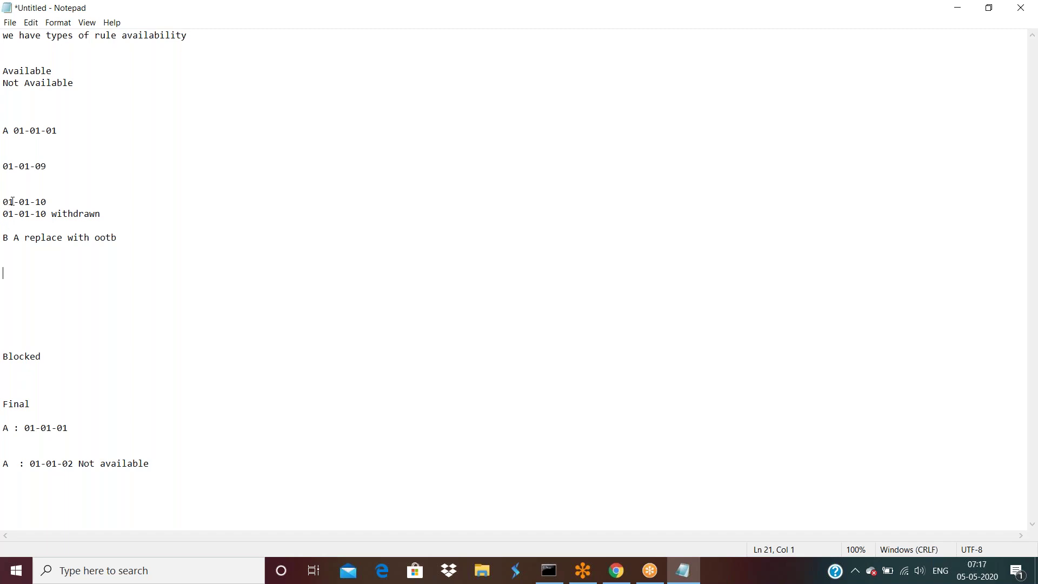
{"action": "left_click", "coordinate": [47, 202]}
Open the YESBankPortal application (YESBank 01.01.01) from the current operator record.
{"action": "left_click", "coordinate": [616, 571]}
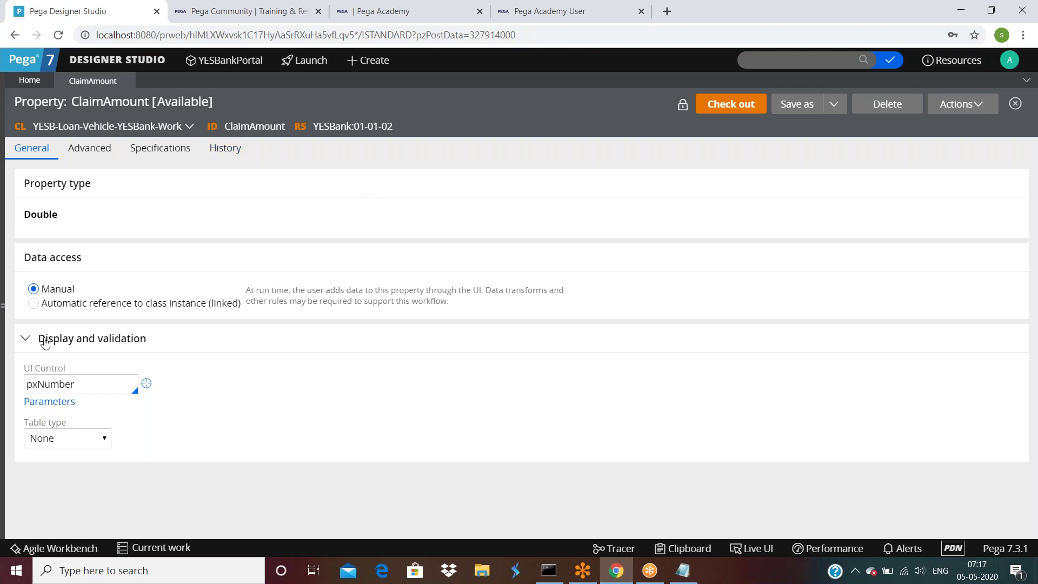
{"action": "left_click", "coordinate": [1010, 61]}
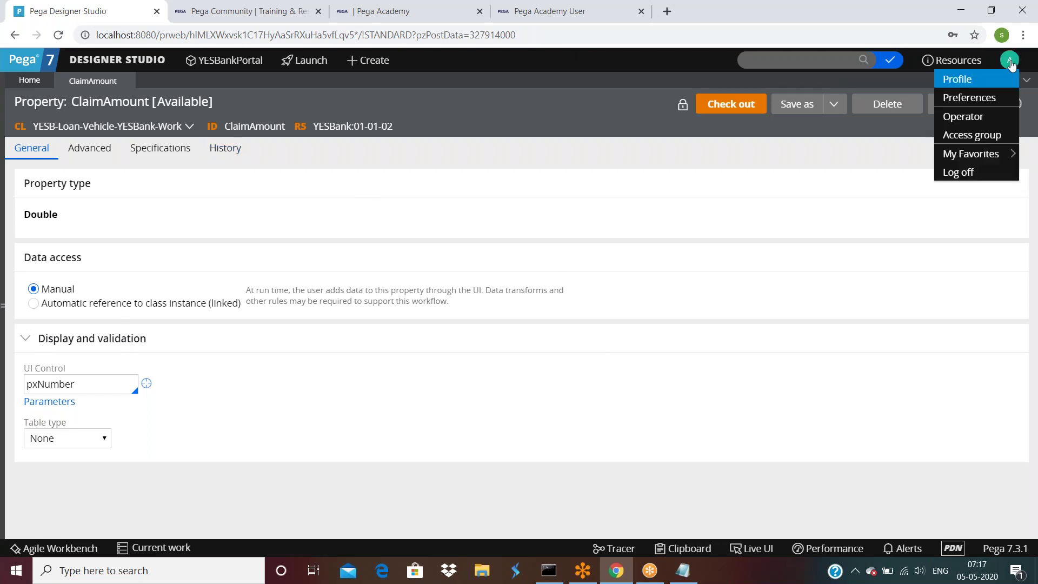
{"action": "left_click", "coordinate": [961, 116]}
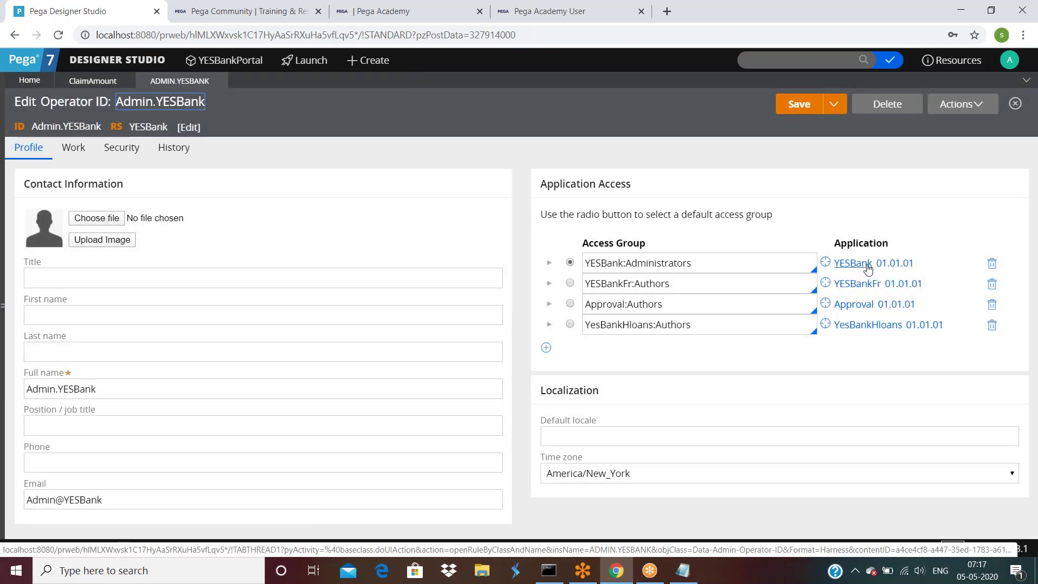
{"action": "left_click", "coordinate": [858, 265]}
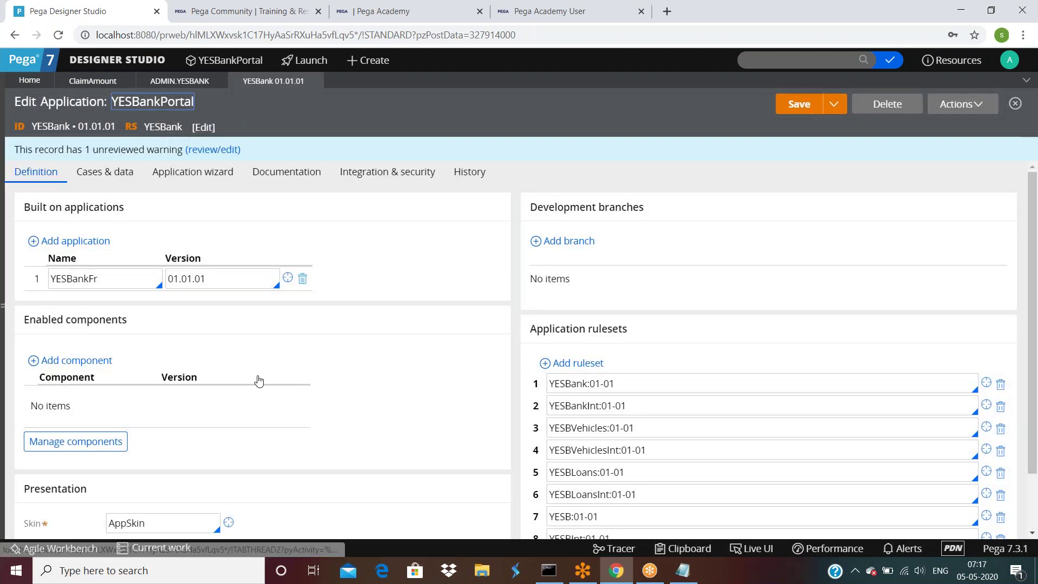
Open the AppSkin skin rule and follow its Pega UX Design System link to Cosmos.
{"action": "scroll", "coordinate": [259, 381], "scroll_direction": "down", "scroll_amount": 1}
{"action": "left_click", "coordinate": [229, 454]}
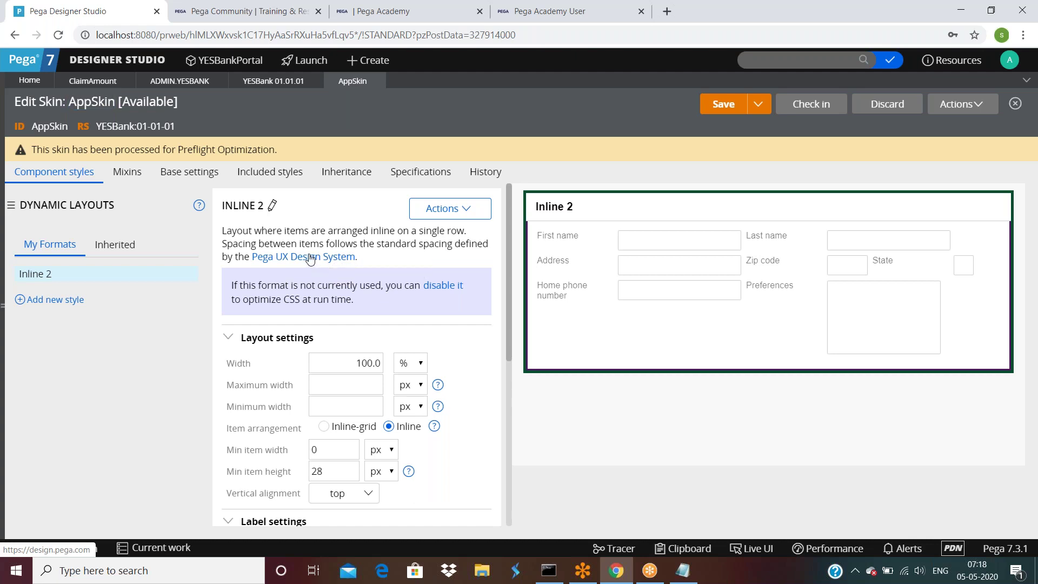
{"action": "left_click", "coordinate": [310, 258]}
{"action": "left_click", "coordinate": [114, 13]}
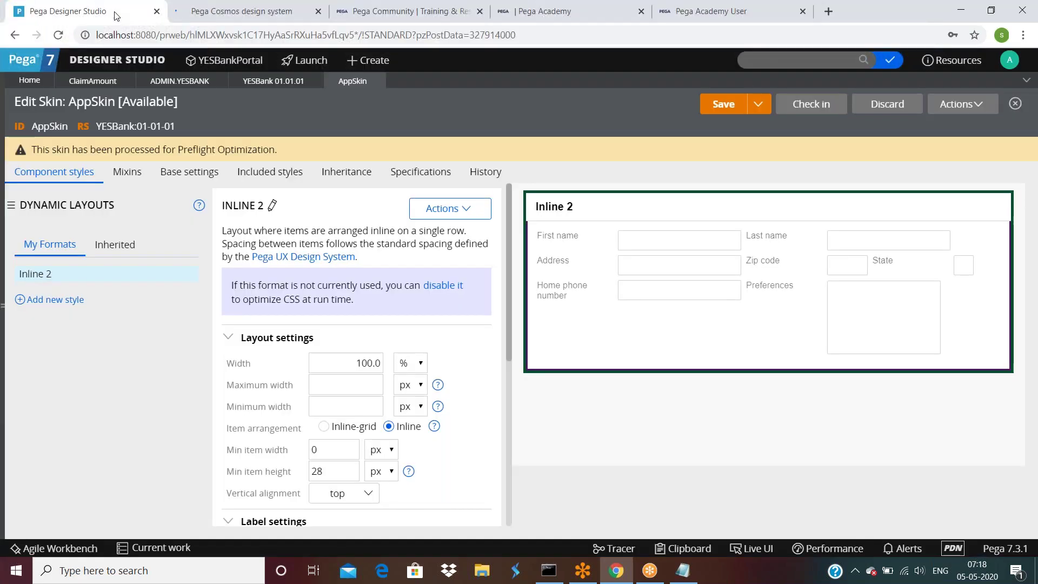
{"action": "left_click", "coordinate": [218, 13]}
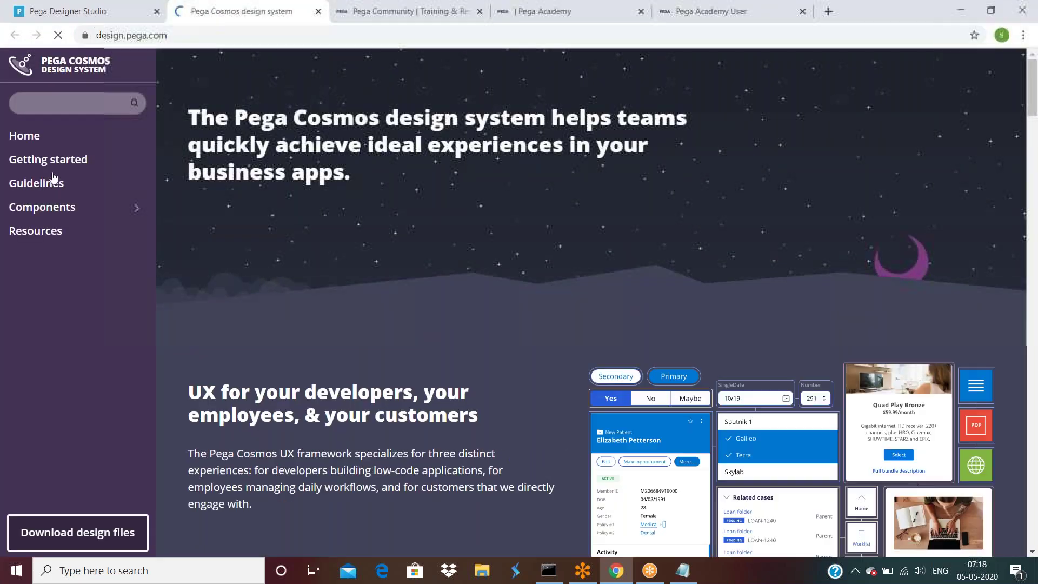
{"action": "scroll", "coordinate": [234, 172], "scroll_direction": "down", "scroll_amount": 5}
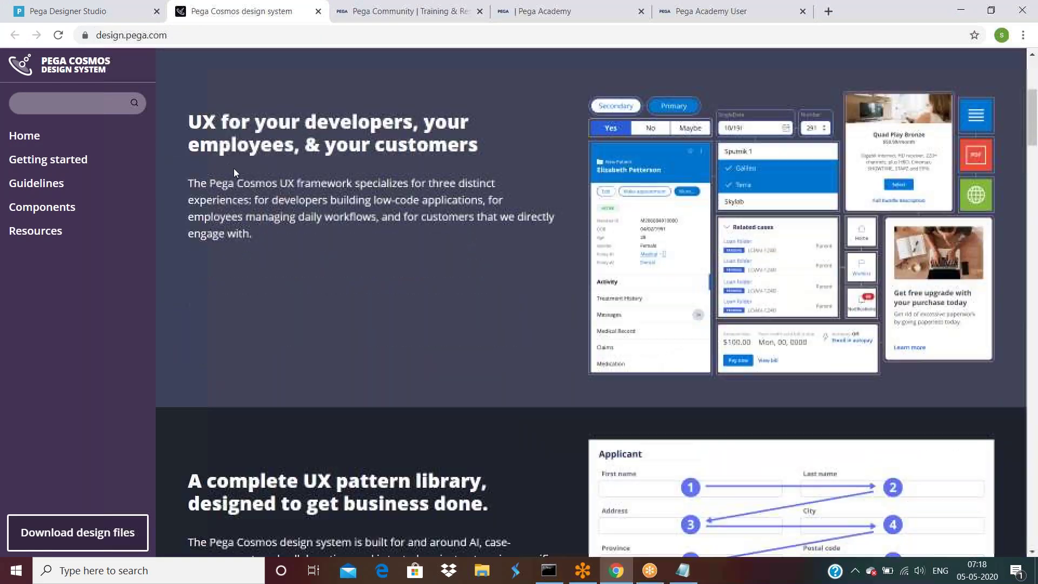
{"action": "scroll", "coordinate": [234, 172], "scroll_direction": "down", "scroll_amount": 10}
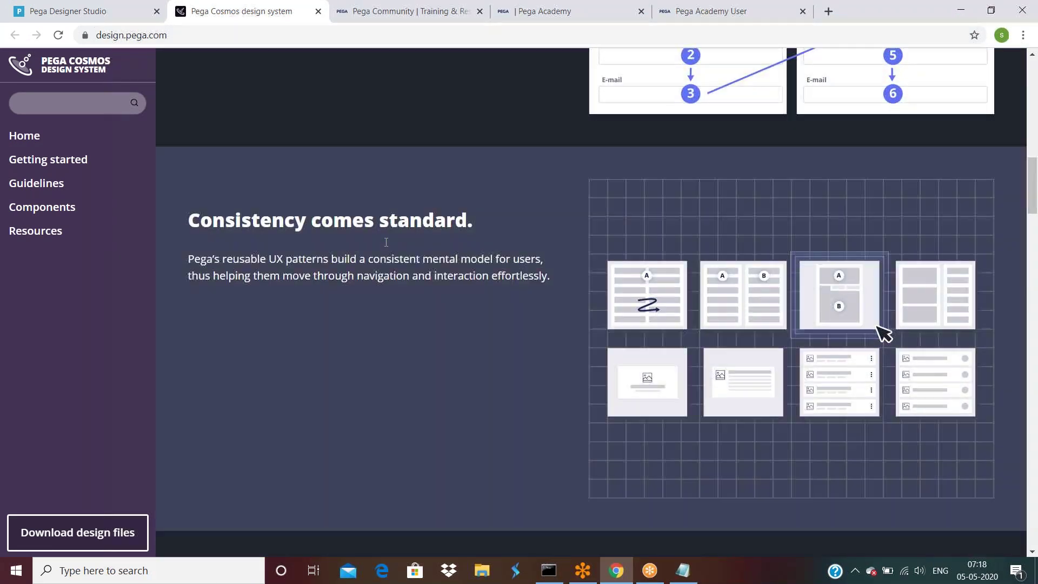
{"action": "scroll", "coordinate": [384, 244], "scroll_direction": "down", "scroll_amount": 12}
{"action": "scroll", "coordinate": [160, 80], "scroll_direction": "up", "scroll_amount": 12}
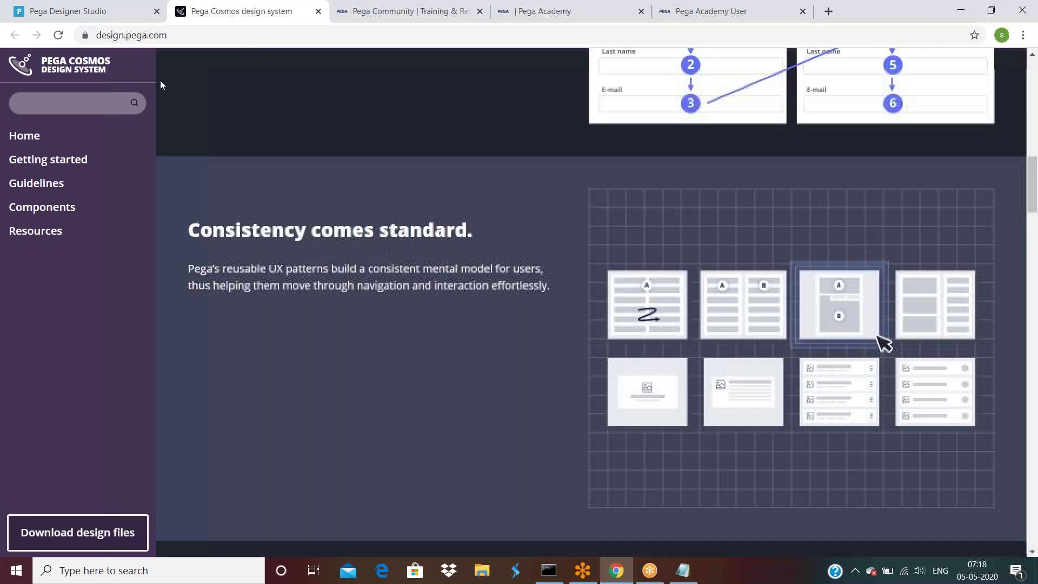
{"action": "scroll", "coordinate": [302, 269], "scroll_direction": "up", "scroll_amount": 5}
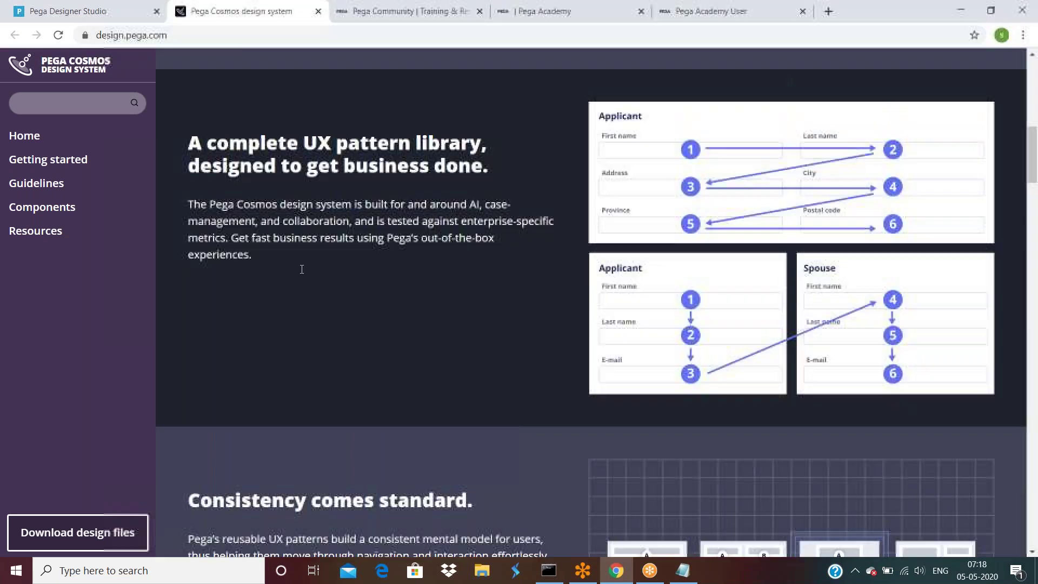
{"action": "scroll", "coordinate": [301, 269], "scroll_direction": "up", "scroll_amount": 10}
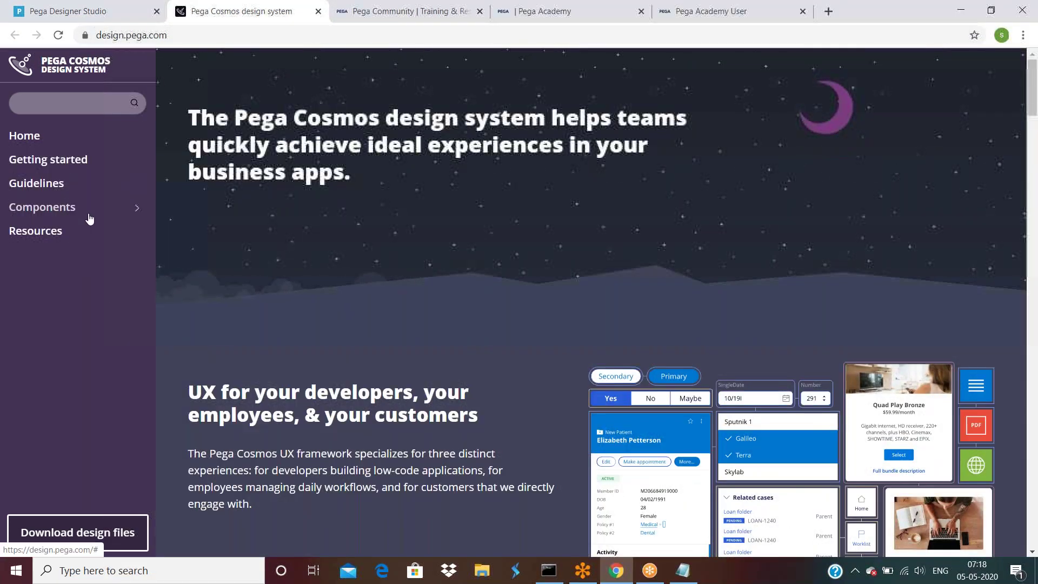
{"action": "scroll", "coordinate": [451, 267], "scroll_direction": "down", "scroll_amount": 4}
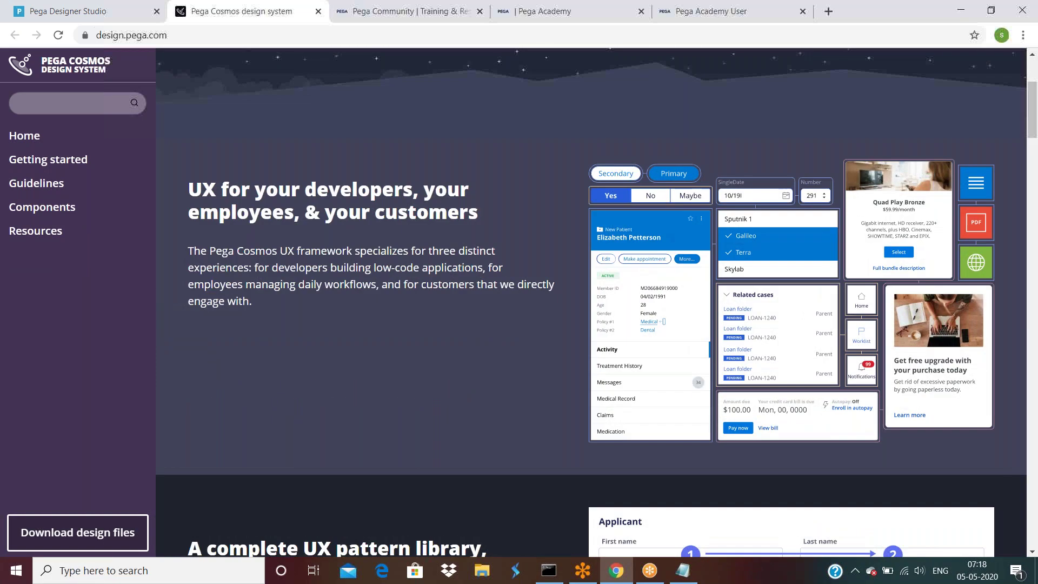
{"action": "scroll", "coordinate": [445, 319], "scroll_direction": "up", "scroll_amount": 4}
{"action": "scroll", "coordinate": [443, 322], "scroll_direction": "down", "scroll_amount": 5}
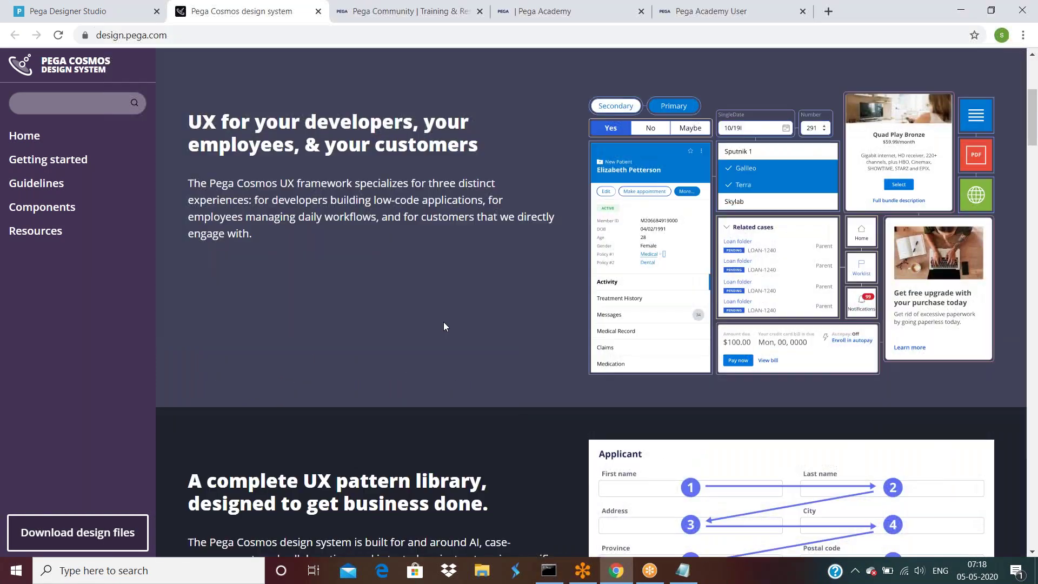
{"action": "left_click", "coordinate": [107, 13]}
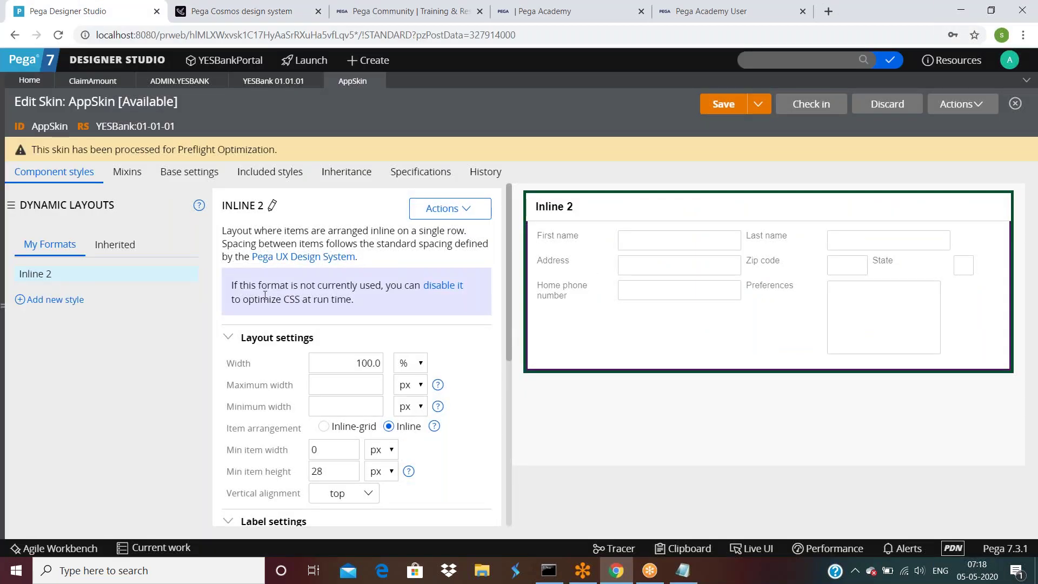
Open the pyEndUser skin behind AppSkin's inherited Default dynamic layout format.
{"action": "left_click", "coordinate": [124, 247]}
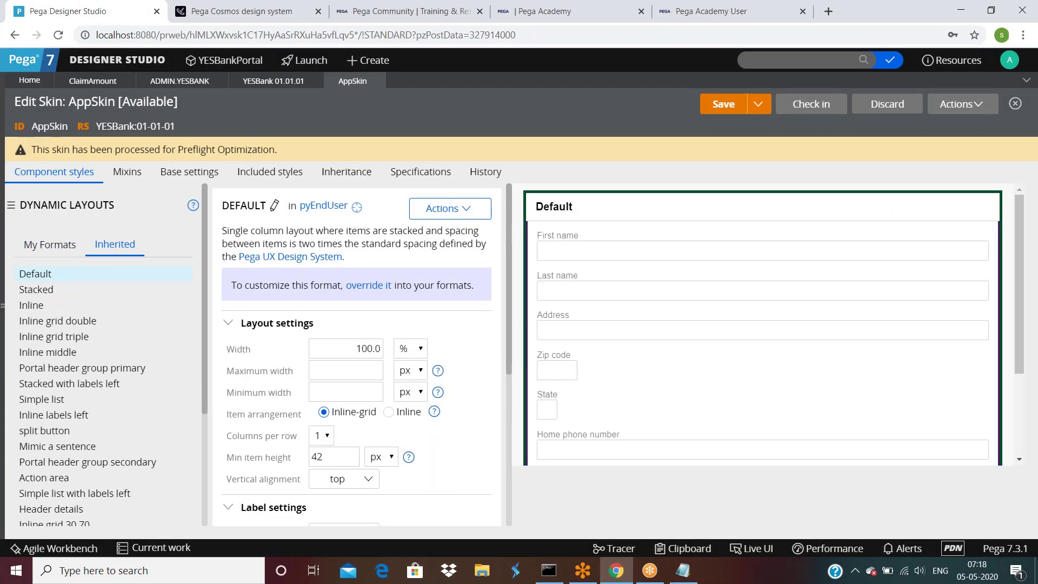
{"action": "left_click", "coordinate": [323, 205]}
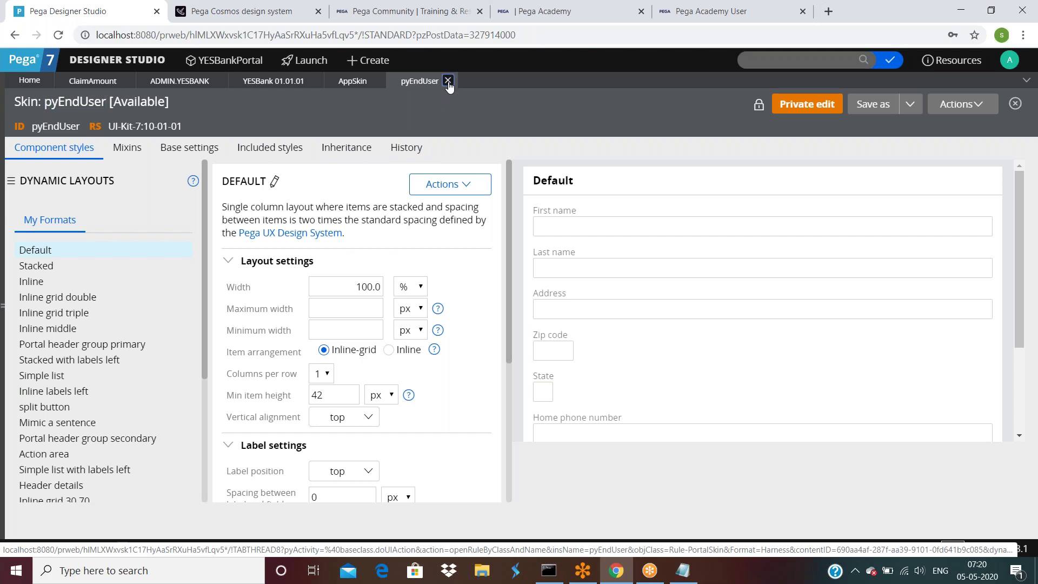
Close the pyEndUser skin and expand the ClaimCase class in the App explorer.
{"action": "left_click", "coordinate": [449, 82]}
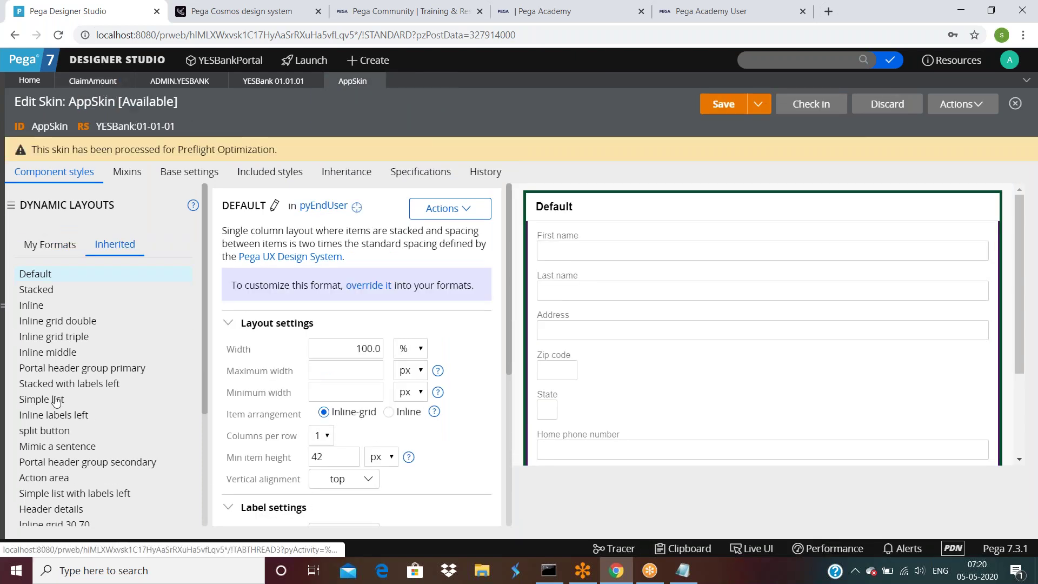
{"action": "left_click", "coordinate": [4, 309]}
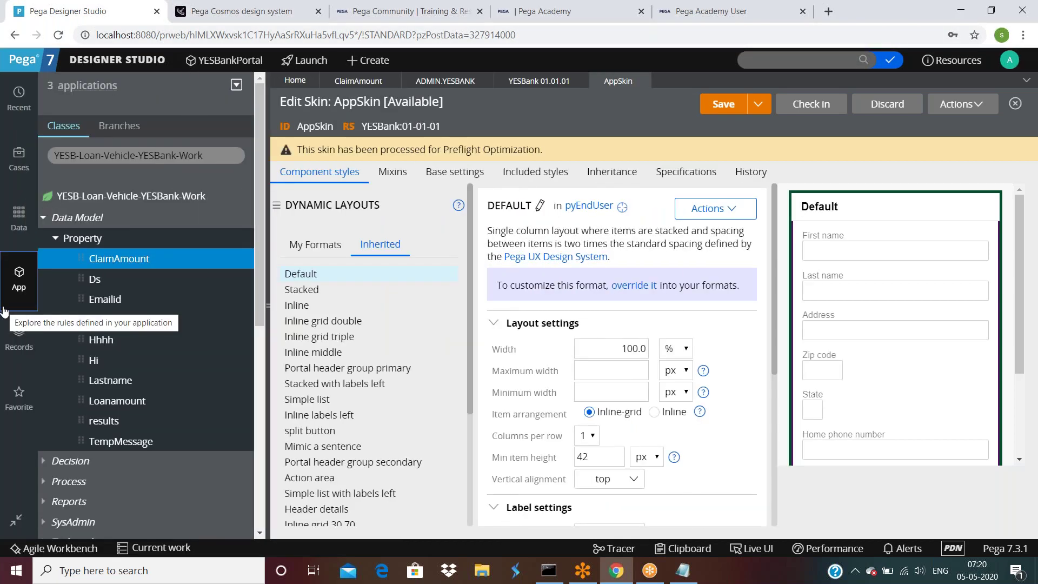
{"action": "left_click", "coordinate": [45, 217]}
{"action": "scroll", "coordinate": [47, 346], "scroll_direction": "down", "scroll_amount": 5}
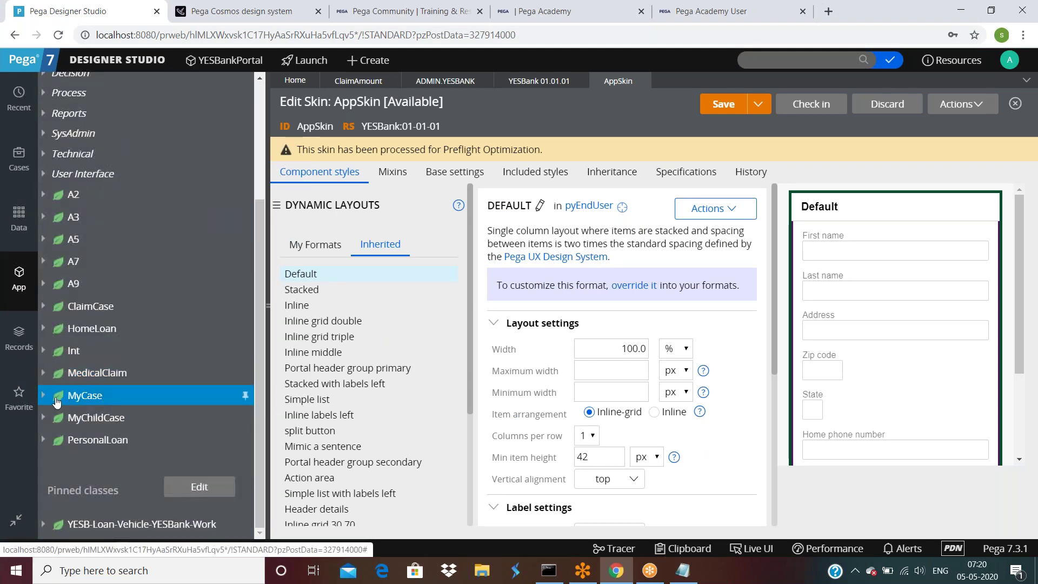
{"action": "left_click", "coordinate": [43, 306]}
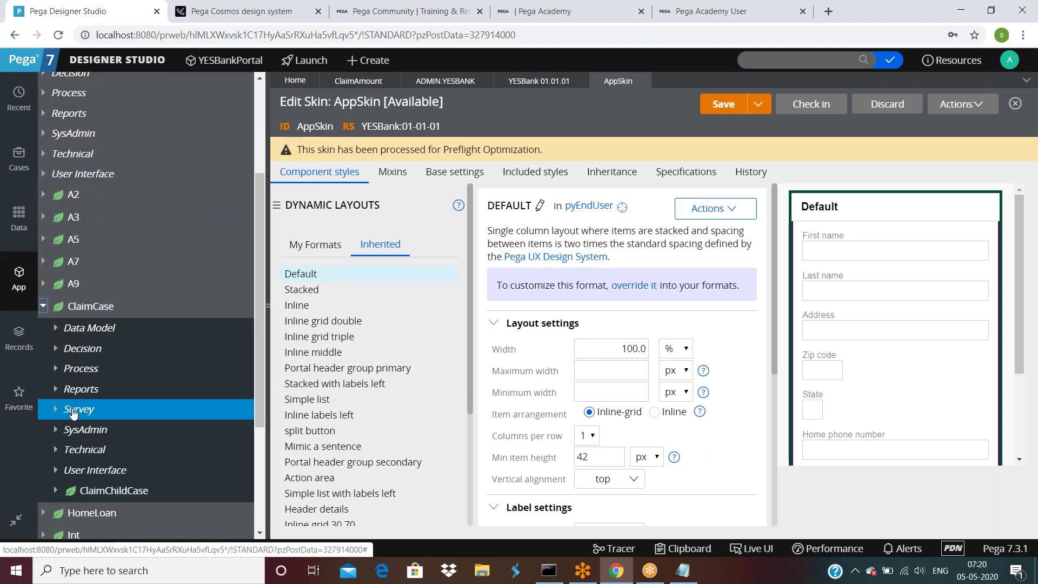
{"action": "scroll", "coordinate": [73, 413], "scroll_direction": "down", "scroll_amount": 1}
{"action": "scroll", "coordinate": [76, 417], "scroll_direction": "down", "scroll_amount": 2}
Open LoanDetailsSubmission from ClaimCase's User Interface > Section rules.
{"action": "left_click", "coordinate": [111, 422]}
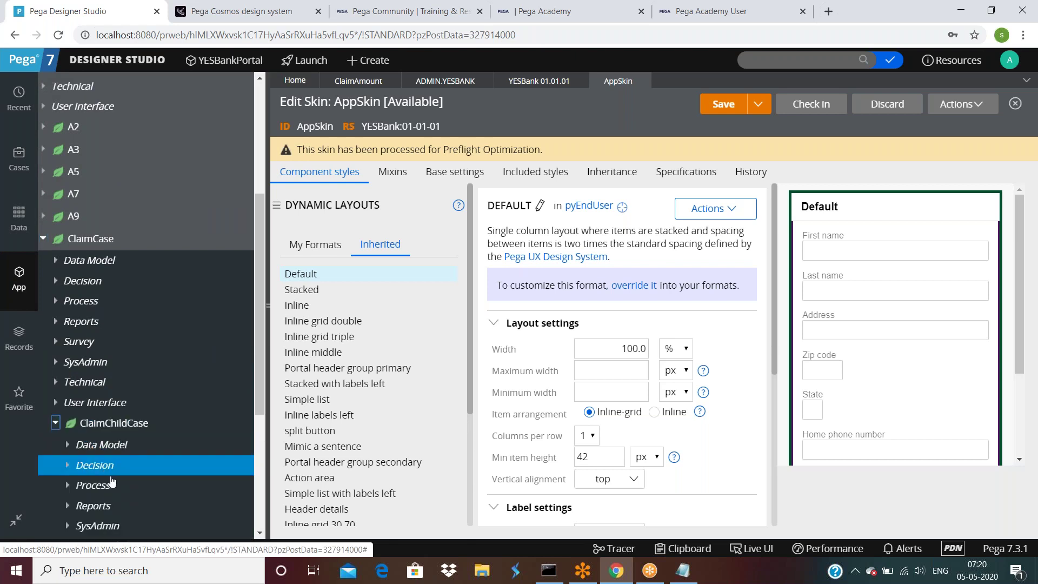
{"action": "scroll", "coordinate": [115, 474], "scroll_direction": "down", "scroll_amount": 1}
{"action": "scroll", "coordinate": [115, 474], "scroll_direction": "down", "scroll_amount": 3}
{"action": "left_click", "coordinate": [67, 345]}
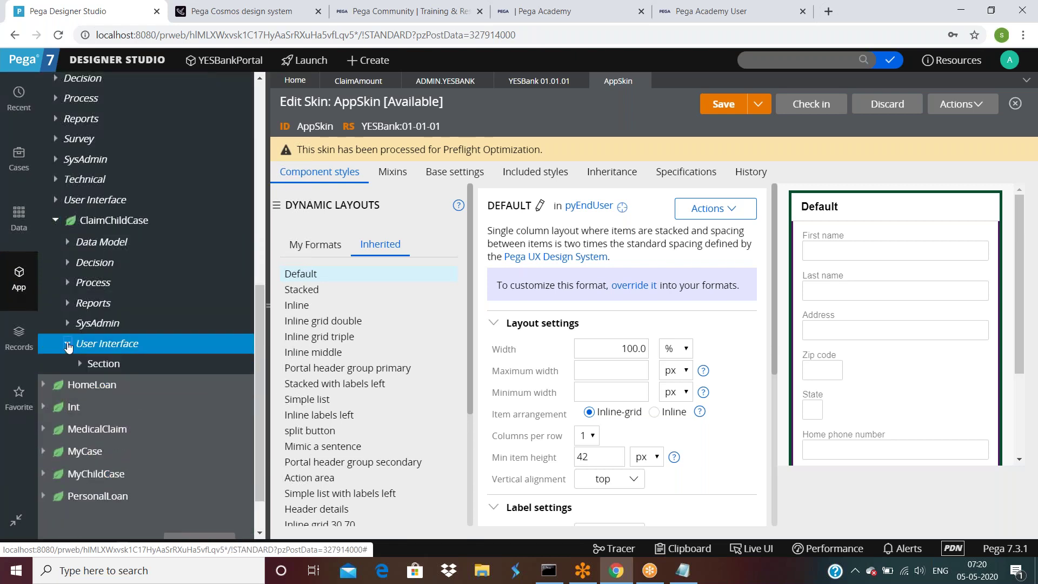
{"action": "scroll", "coordinate": [78, 333], "scroll_direction": "up", "scroll_amount": 3}
{"action": "scroll", "coordinate": [78, 325], "scroll_direction": "down", "scroll_amount": 5}
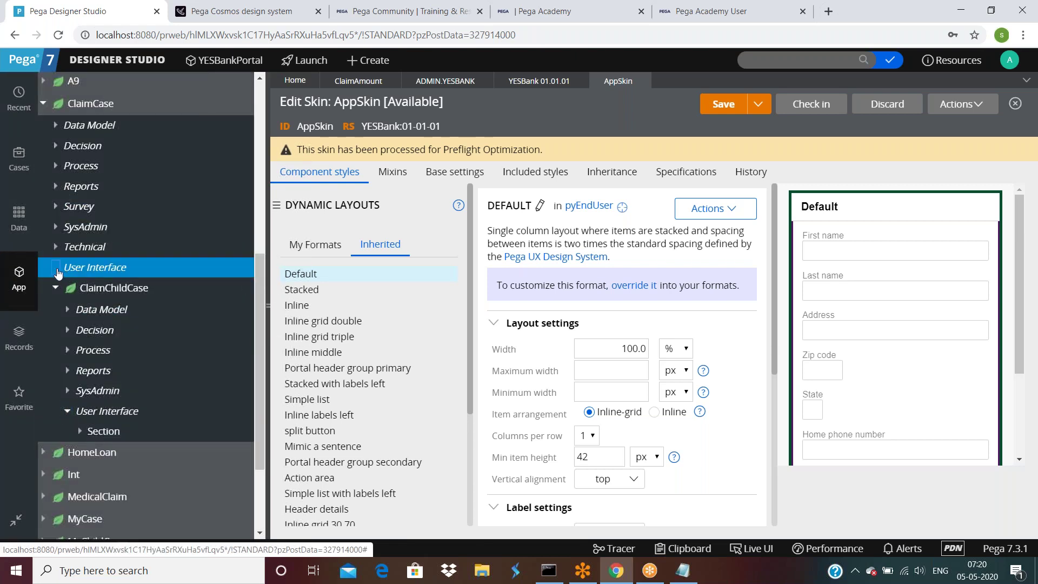
{"action": "left_click", "coordinate": [55, 267]}
{"action": "left_click", "coordinate": [67, 287]}
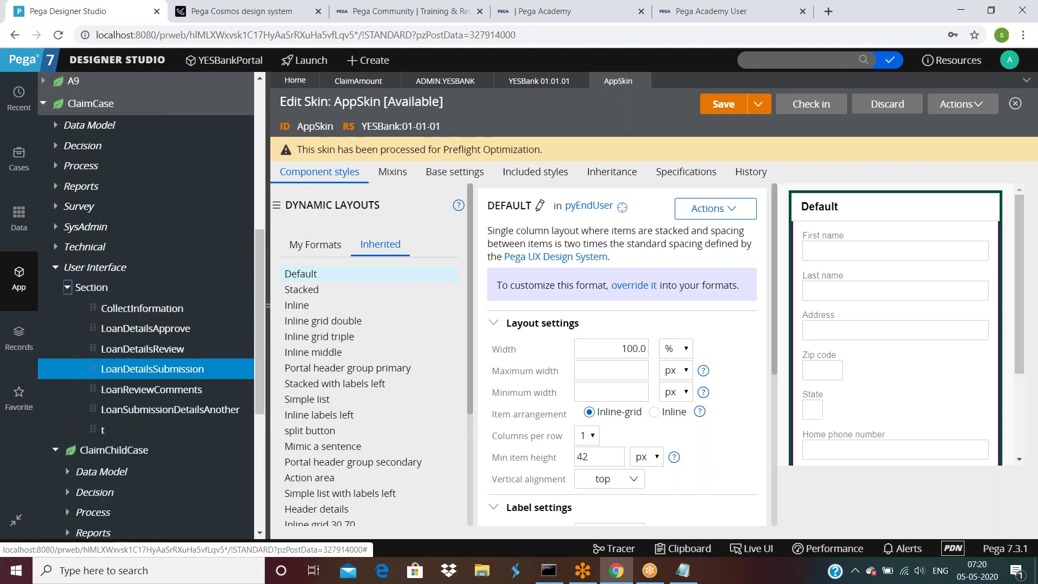
{"action": "left_click", "coordinate": [153, 369]}
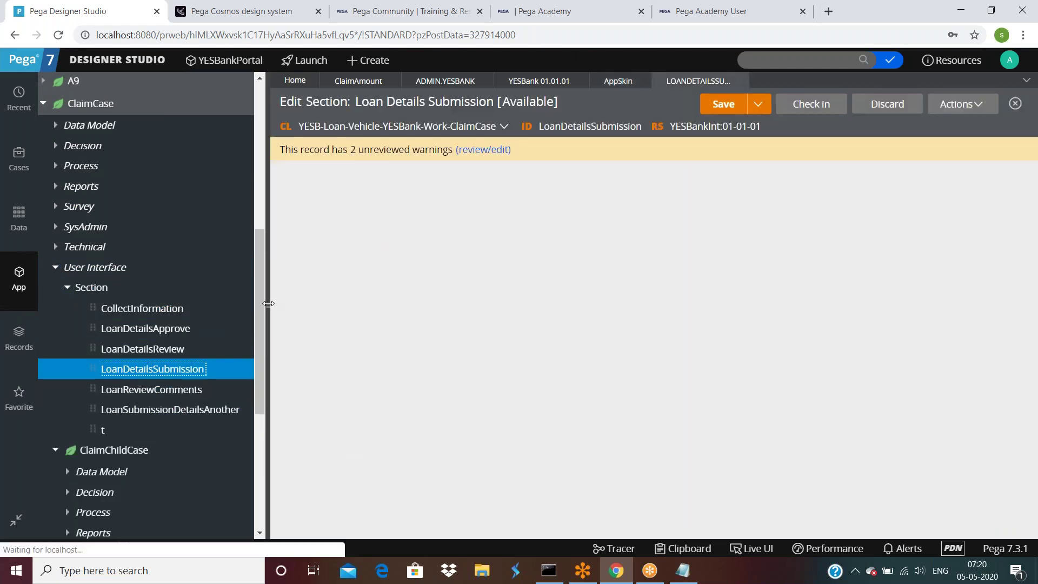
Check in the LoanDetailsSubmission section with the comment 'asfdsaf'.
{"action": "left_click_drag", "start_coordinate": [264, 315], "coordinate": [263, 313]}
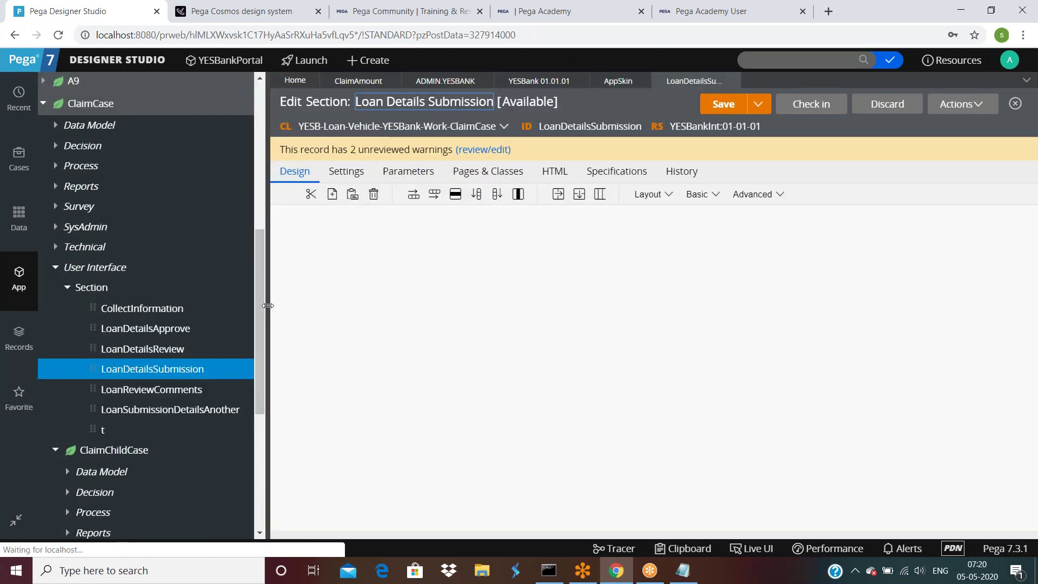
{"action": "left_click", "coordinate": [269, 304]}
{"action": "scroll", "coordinate": [326, 322], "scroll_direction": "down", "scroll_amount": 3}
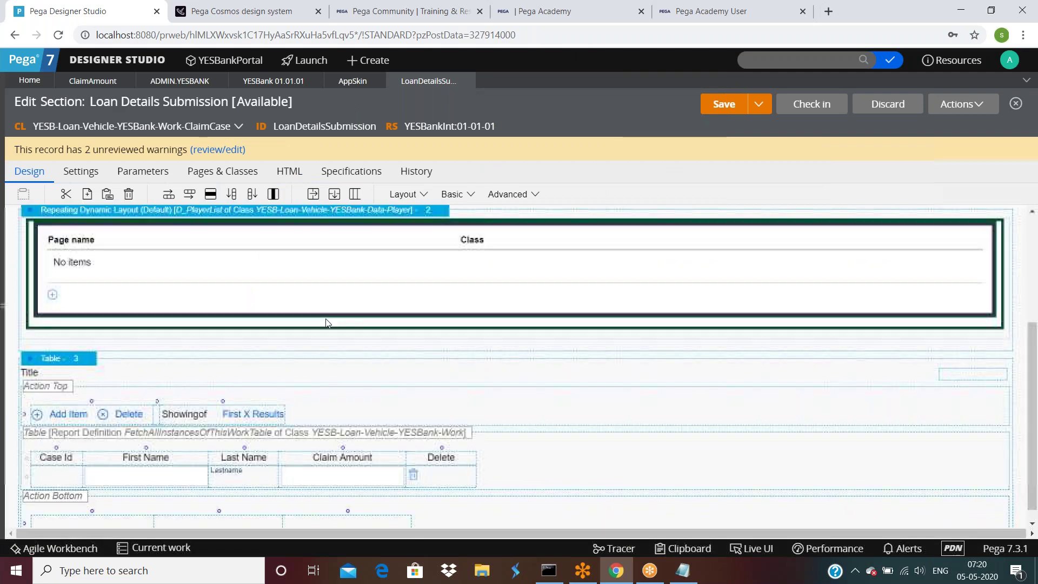
{"action": "scroll", "coordinate": [326, 323], "scroll_direction": "up", "scroll_amount": 3}
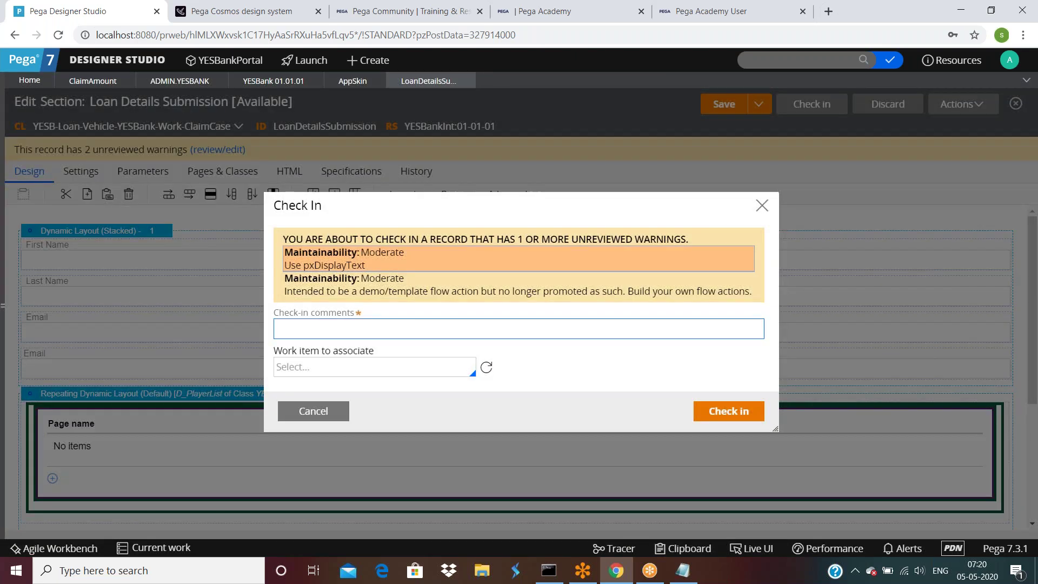
{"action": "type", "text": "asfdsaf"}
{"action": "left_click", "coordinate": [469, 401]}
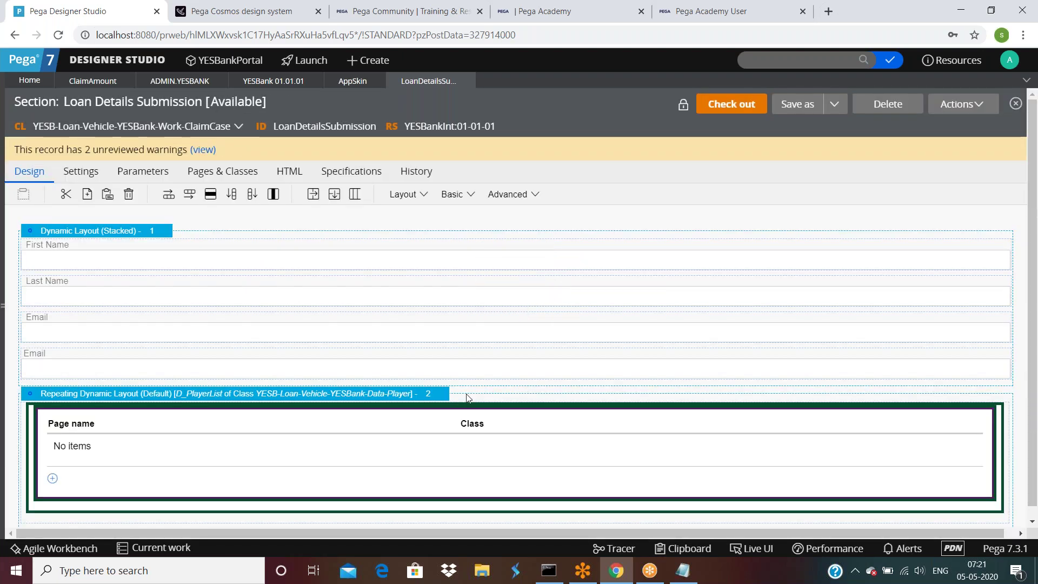
Save a copy of the section into ruleset YESBank 01-01-02 and open it.
{"action": "left_click", "coordinate": [797, 104]}
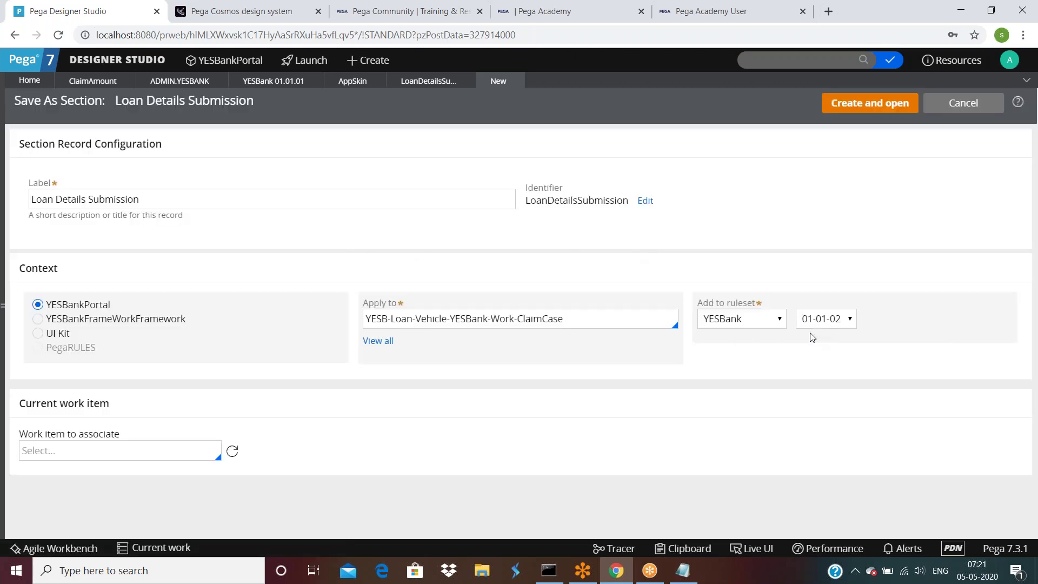
{"action": "left_click", "coordinate": [861, 110]}
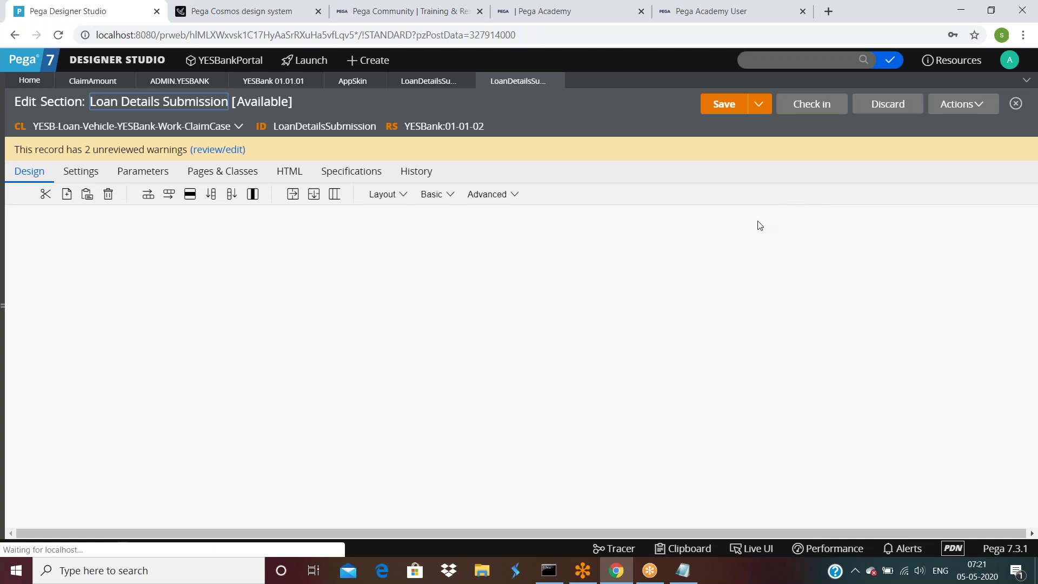
Delete the repeating dynamic layout and the Table layout from the section.
{"action": "scroll", "coordinate": [679, 297], "scroll_direction": "down", "scroll_amount": 3}
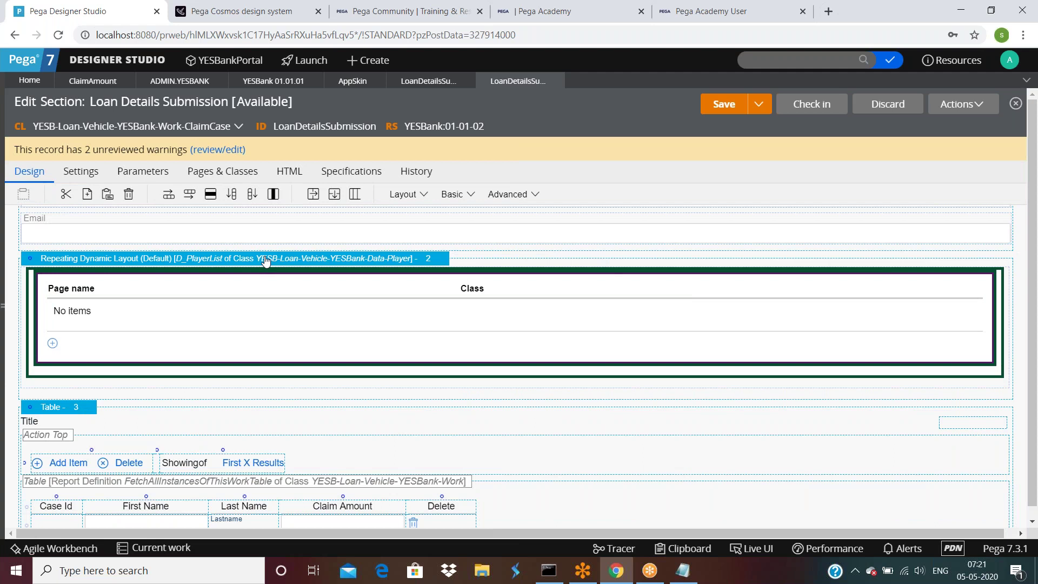
{"action": "right_click", "coordinate": [265, 261]}
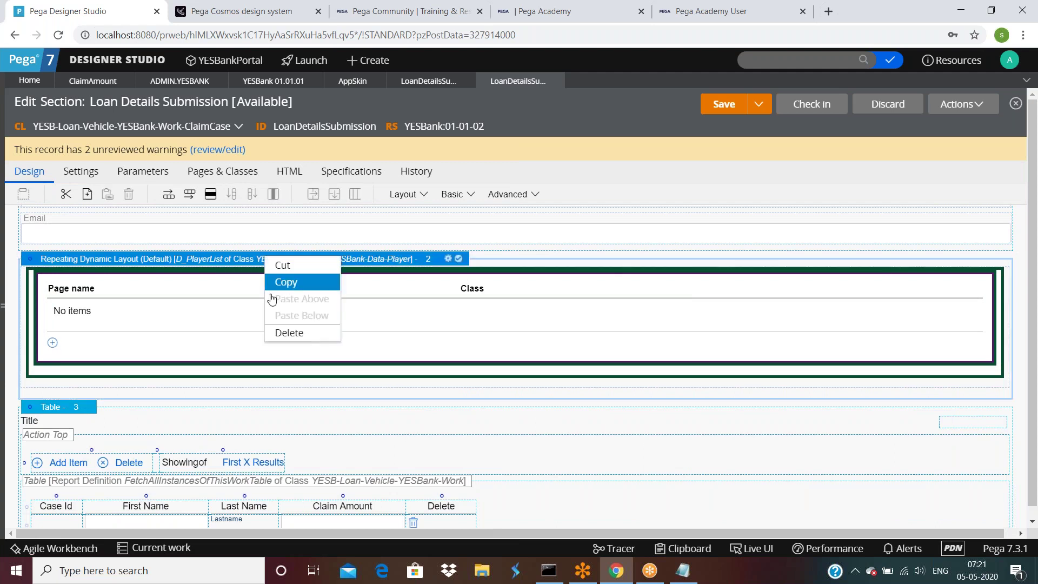
{"action": "left_click", "coordinate": [283, 332]}
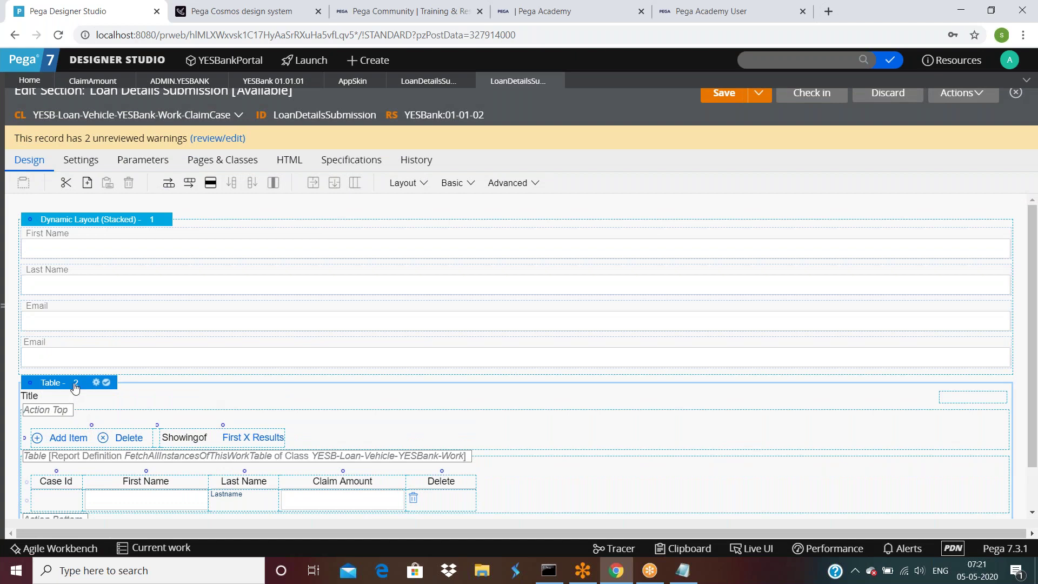
{"action": "right_click", "coordinate": [75, 387]}
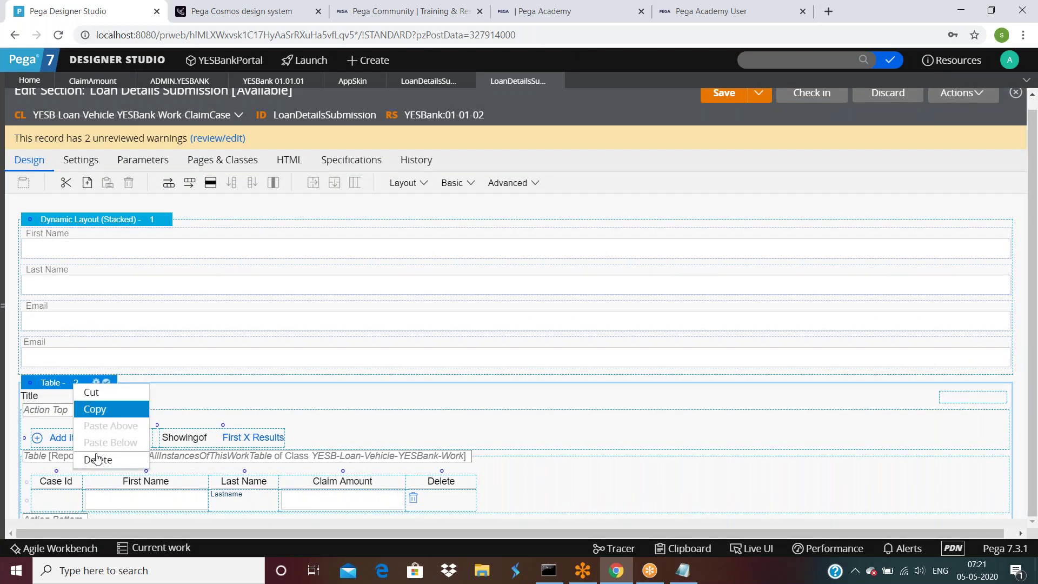
{"action": "left_click", "coordinate": [97, 461]}
Save the trimmed section and check it in with the comment 'asfdsaf'.
{"action": "left_click", "coordinate": [724, 104]}
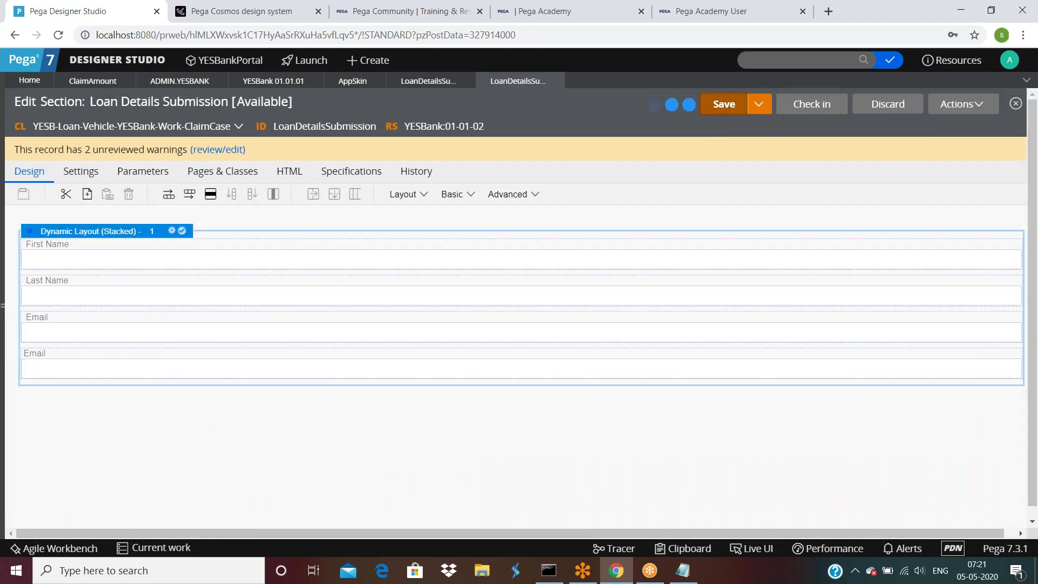
{"action": "left_click", "coordinate": [804, 107]}
{"action": "type", "text": "asfdsaf"}
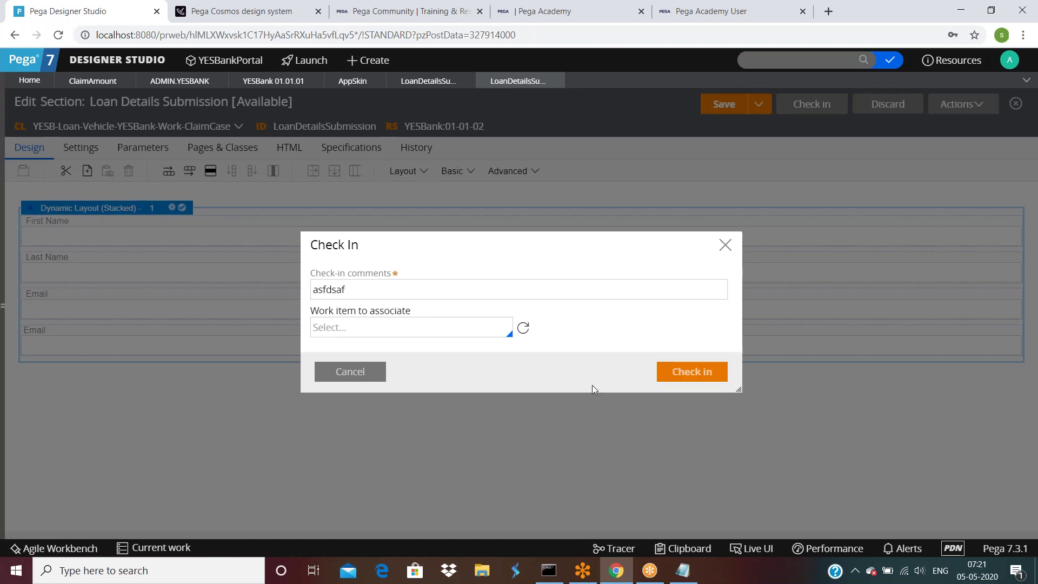
{"action": "key", "text": "Return"}
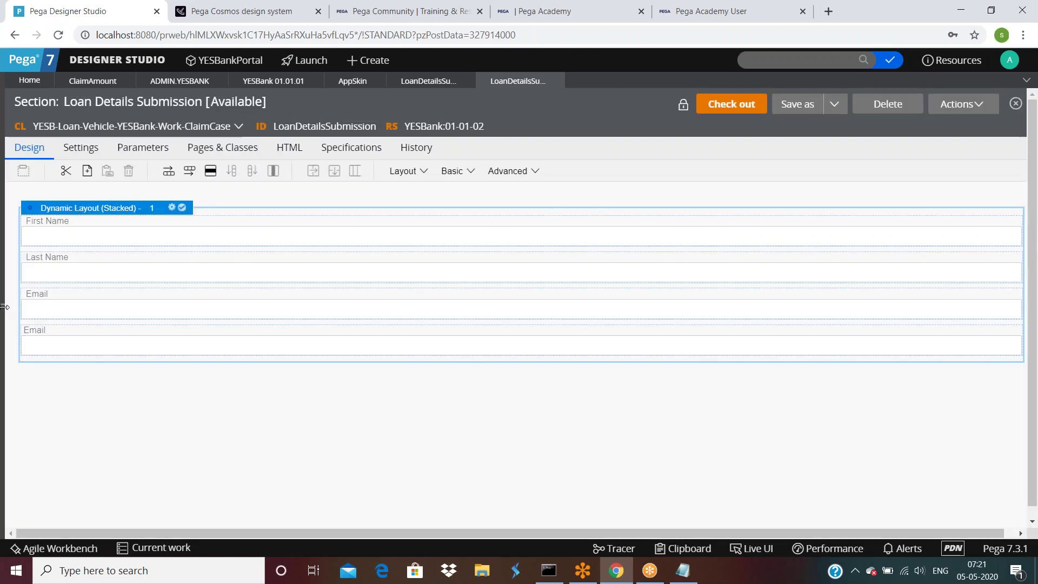
{"action": "left_click", "coordinate": [4, 308]}
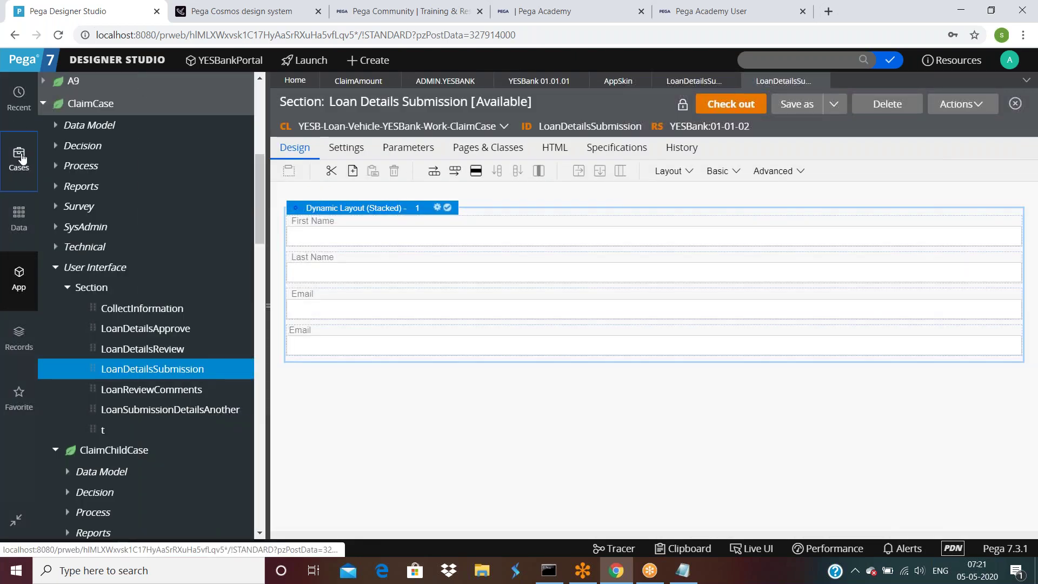
Open the ClaimCase case type from the Cases explorer and run a new ClaimCase case.
{"action": "left_click", "coordinate": [21, 157]}
{"action": "left_click", "coordinate": [69, 181]}
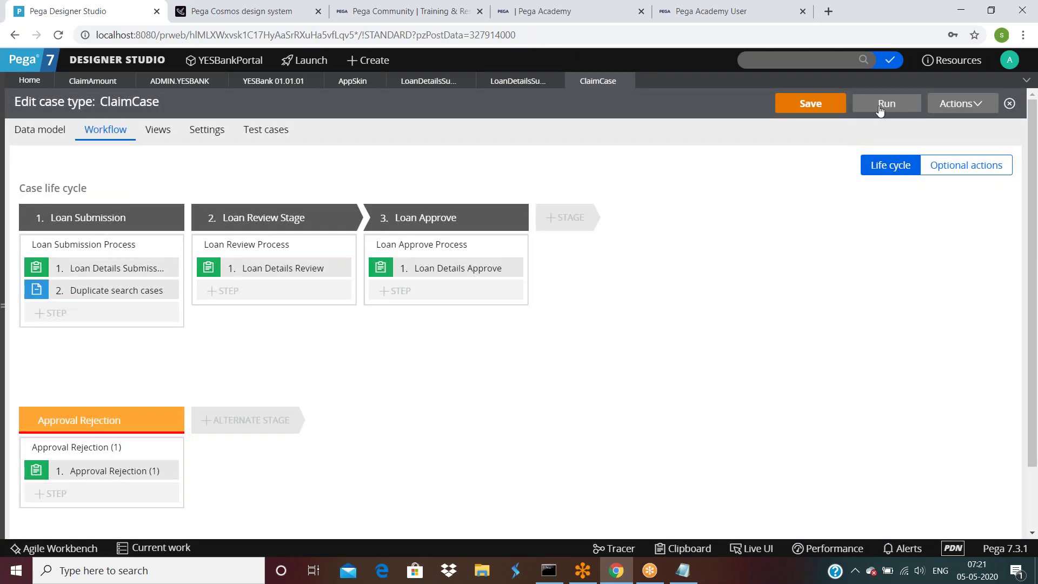
{"action": "left_click", "coordinate": [883, 104]}
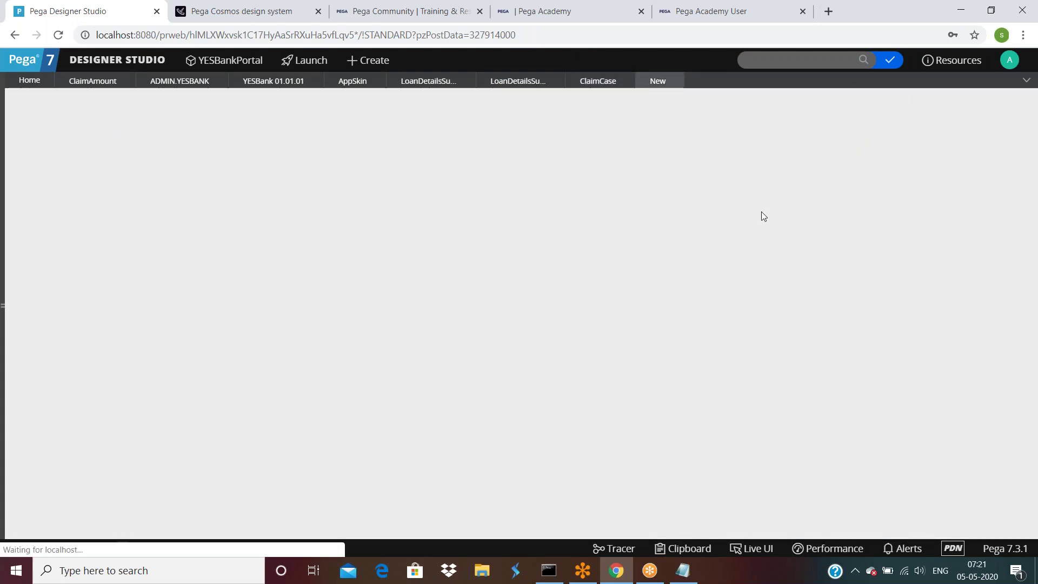
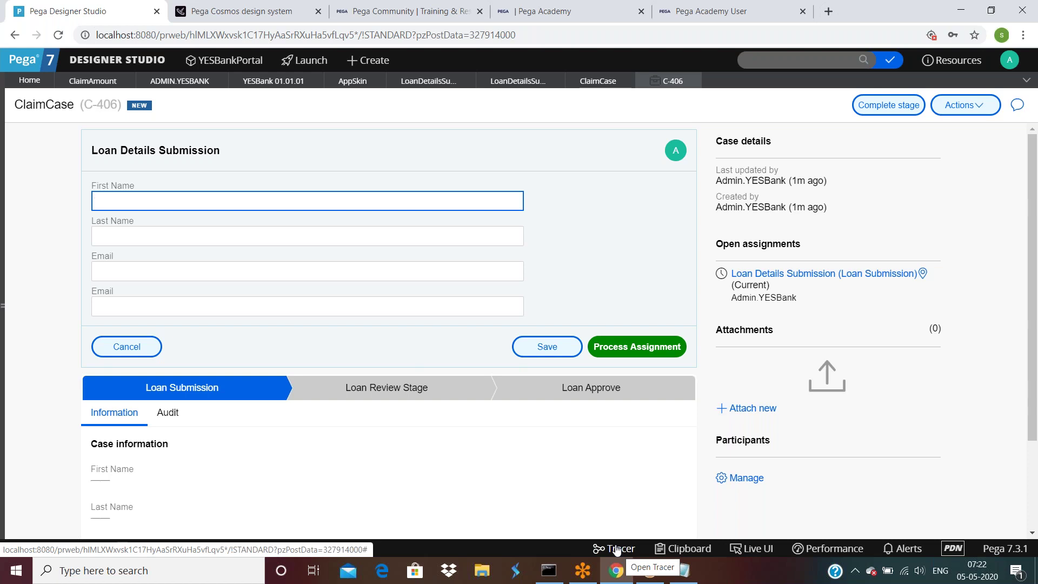
Check out the second Loan Details Submission section and set its availability to Not Available.
{"action": "left_click", "coordinate": [515, 80]}
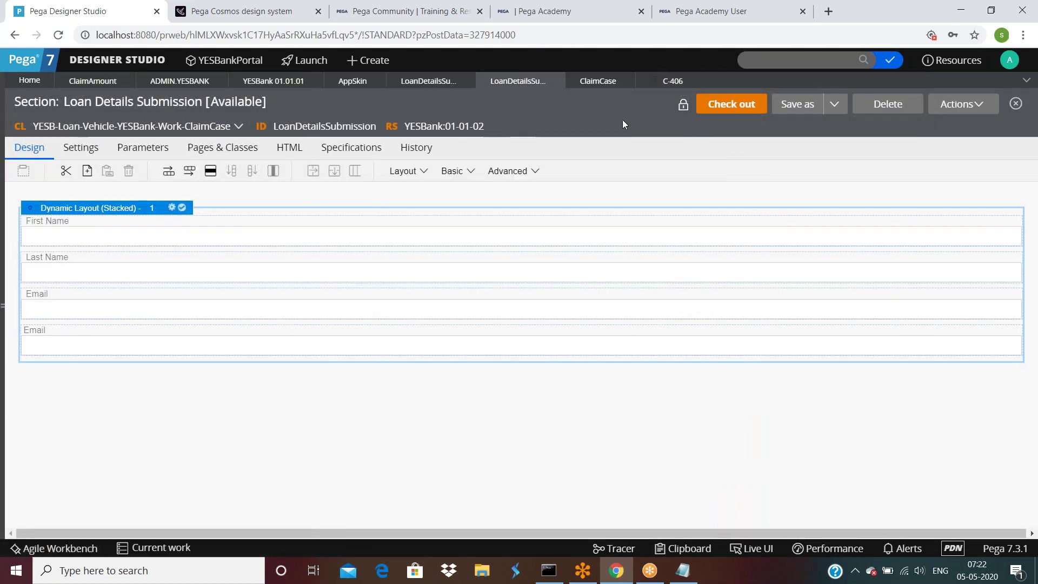
{"action": "left_click", "coordinate": [715, 108]}
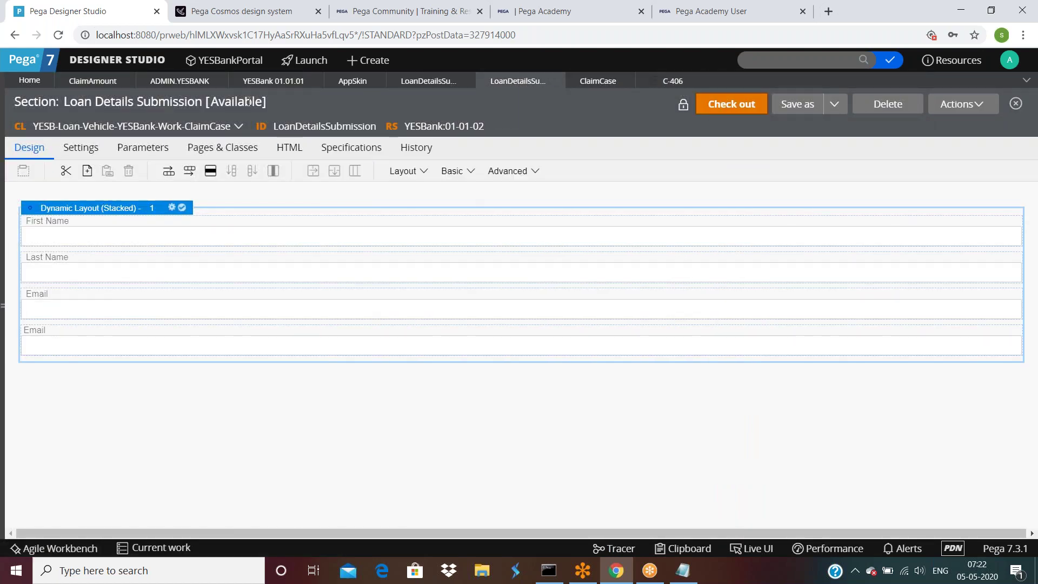
{"action": "left_click", "coordinate": [258, 102]}
{"action": "left_click", "coordinate": [327, 126]}
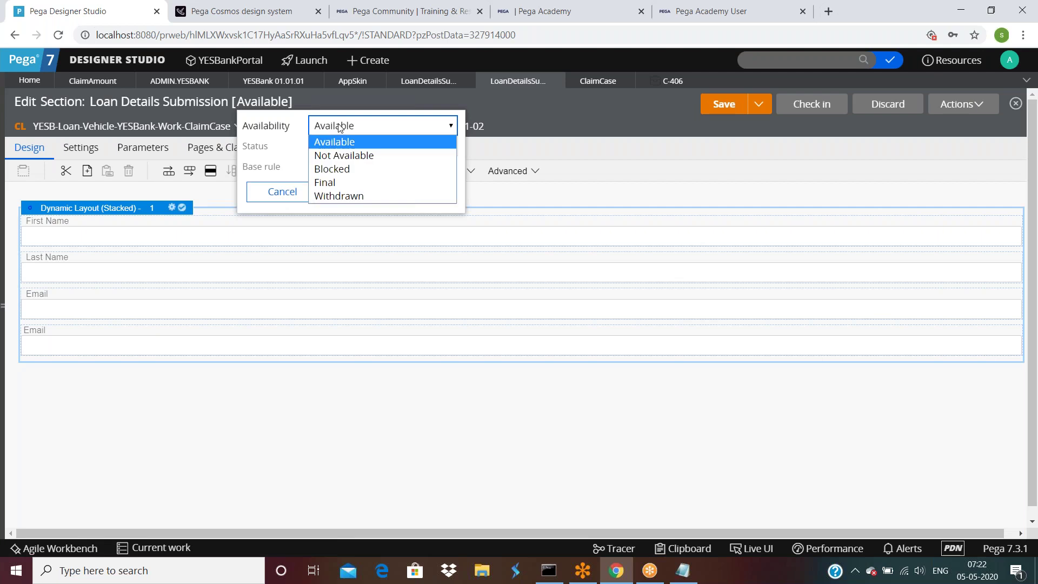
{"action": "left_click", "coordinate": [350, 158]}
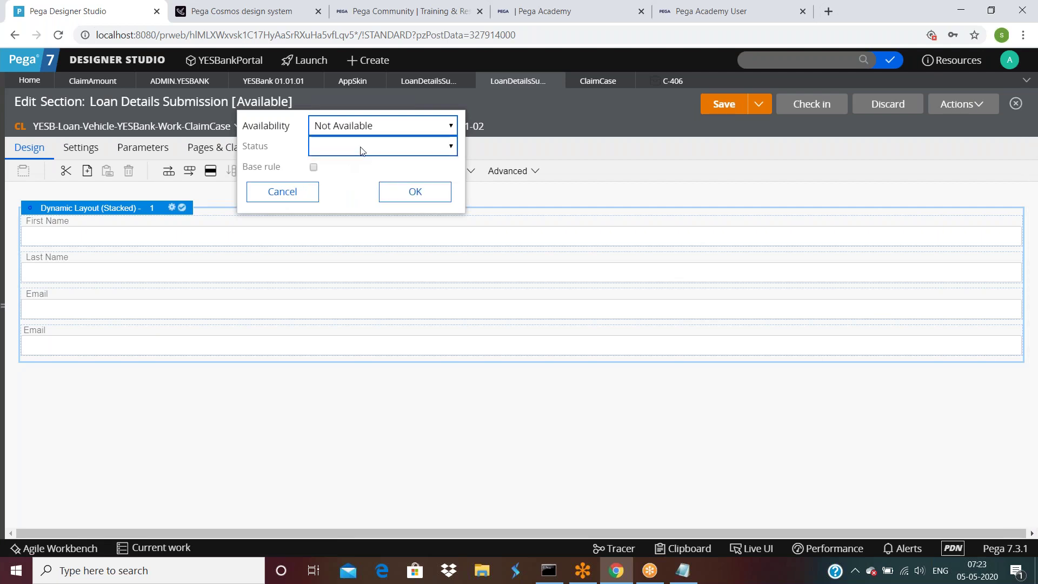
{"action": "left_click", "coordinate": [368, 154]}
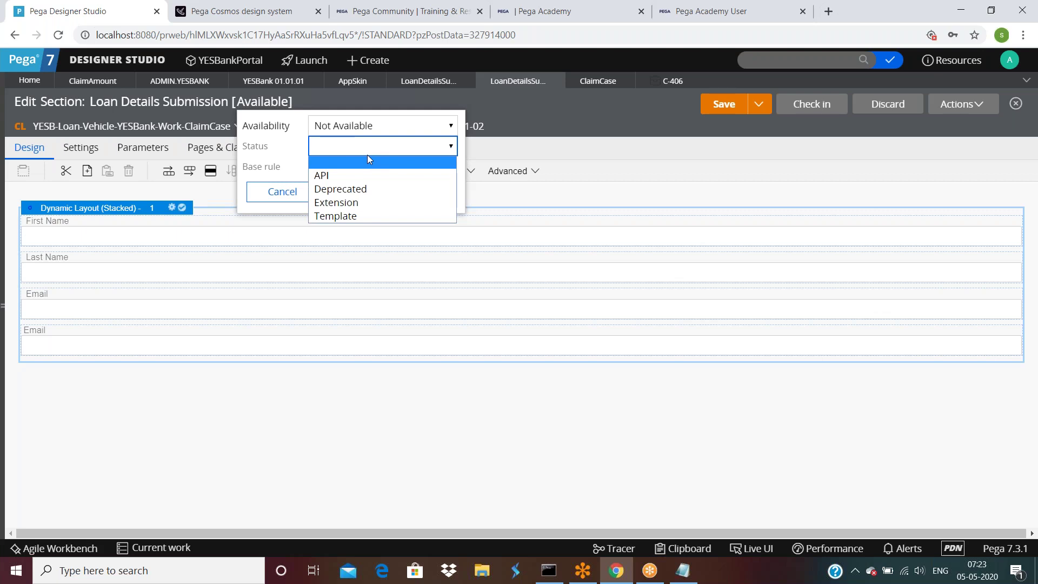
{"action": "left_click", "coordinate": [368, 160]}
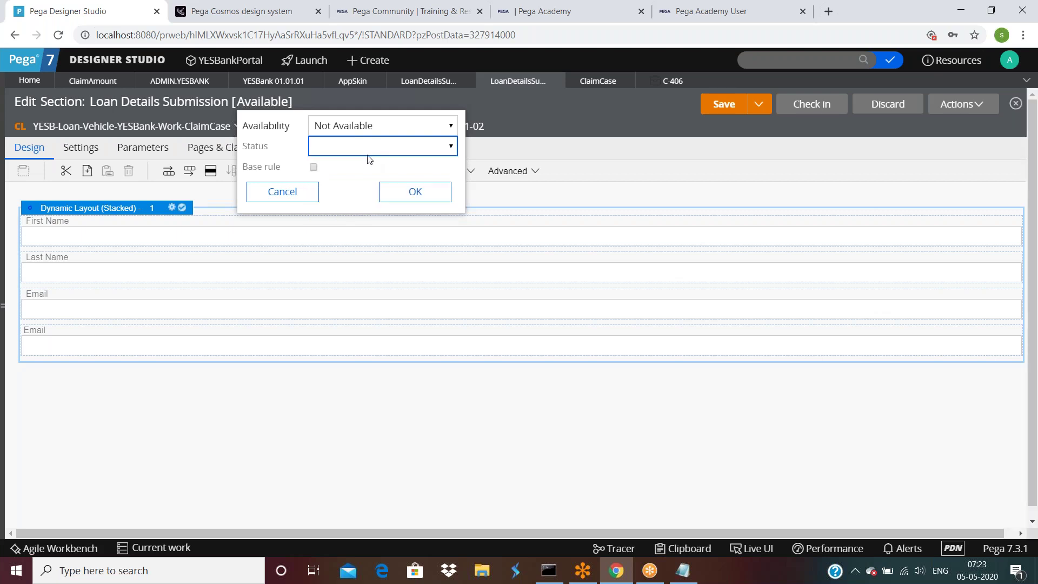
{"action": "left_click", "coordinate": [412, 193]}
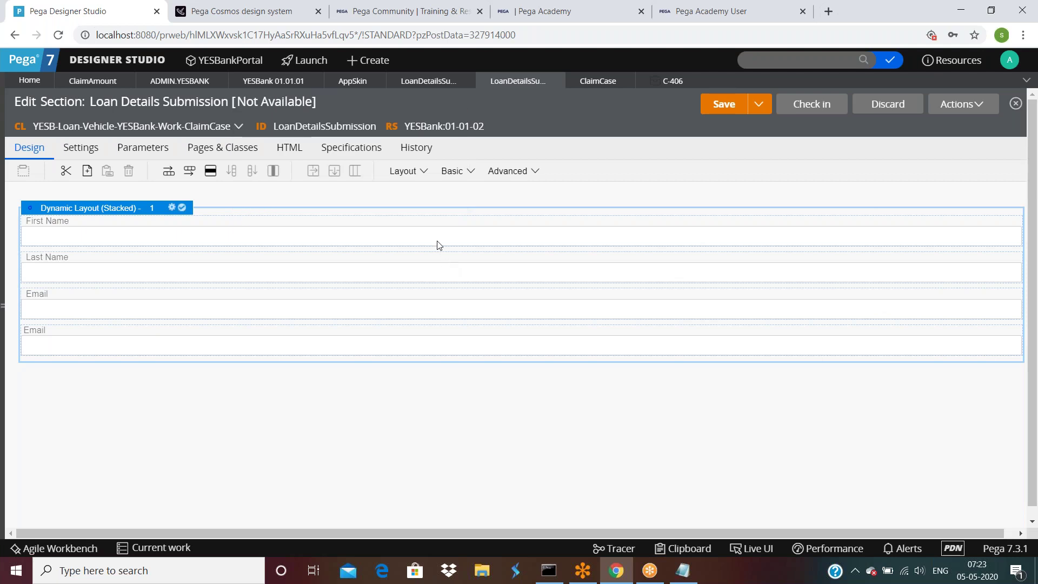
Save the section and check it back in with a comment.
{"action": "left_click", "coordinate": [732, 110]}
{"action": "left_click", "coordinate": [811, 103]}
{"action": "type", "text": "sethal"}
{"action": "left_click", "coordinate": [716, 373]}
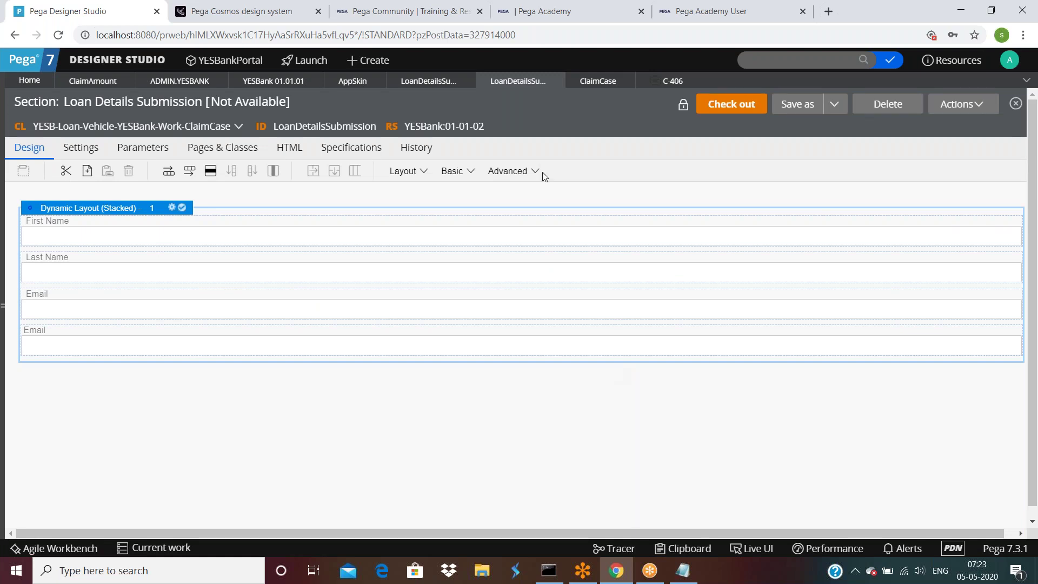
Run a new ClaimCase (C-407), then view the Available YESBankInt:01-01-01 section version.
{"action": "left_click", "coordinate": [598, 81]}
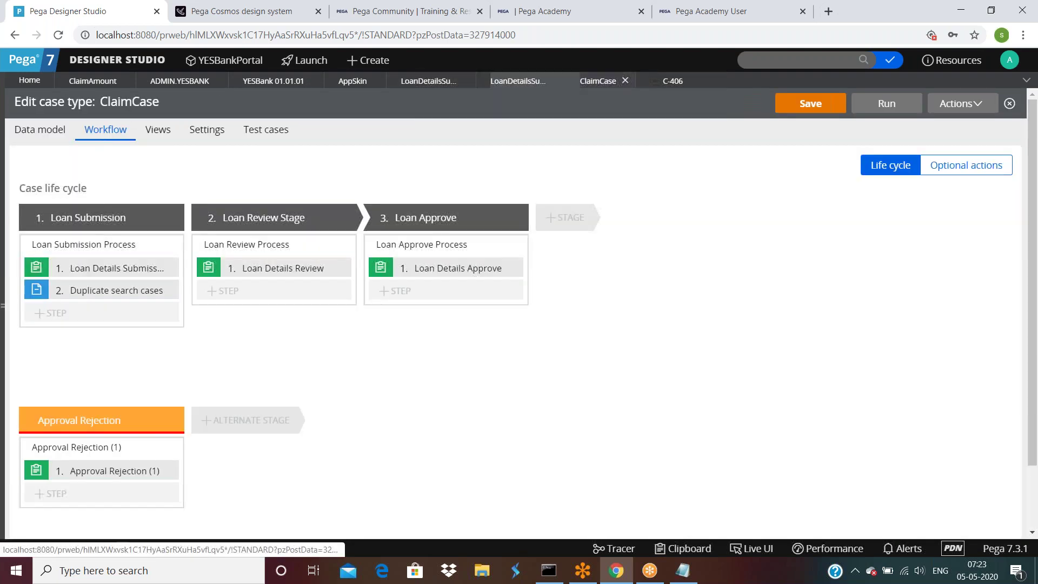
{"action": "left_click", "coordinate": [887, 104]}
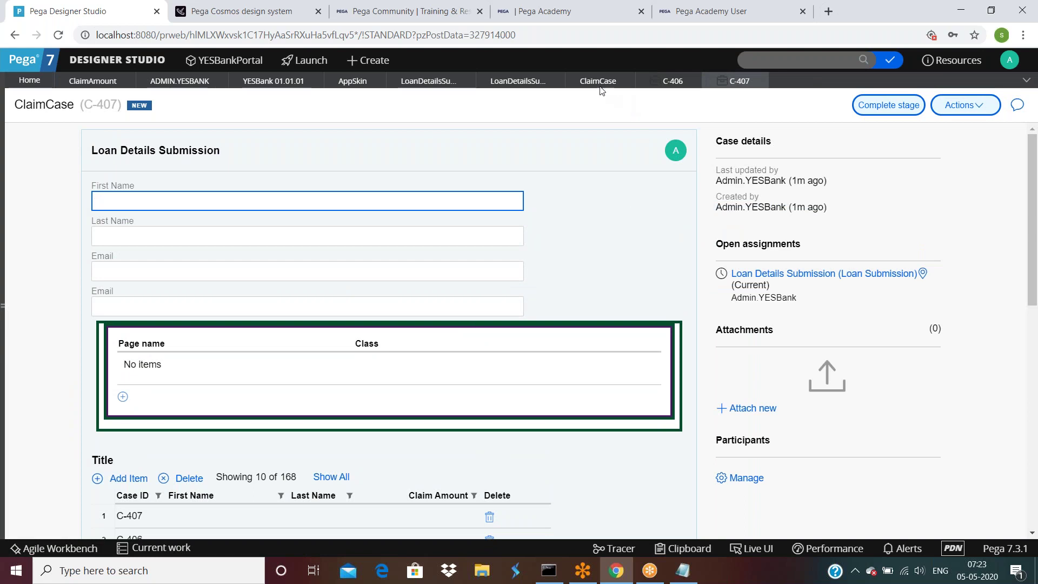
{"action": "left_click", "coordinate": [521, 84]}
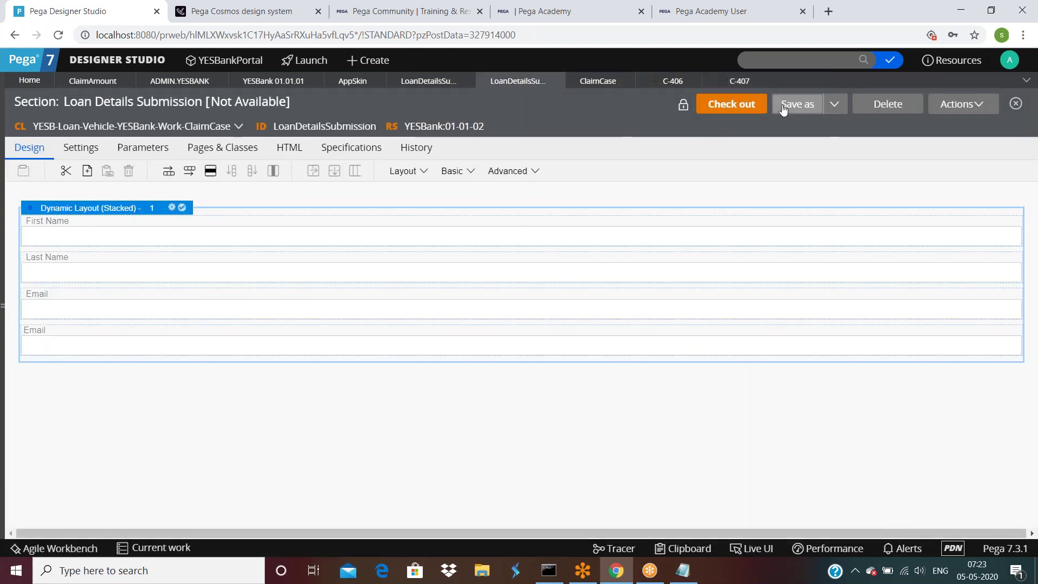
{"action": "left_click", "coordinate": [440, 84]}
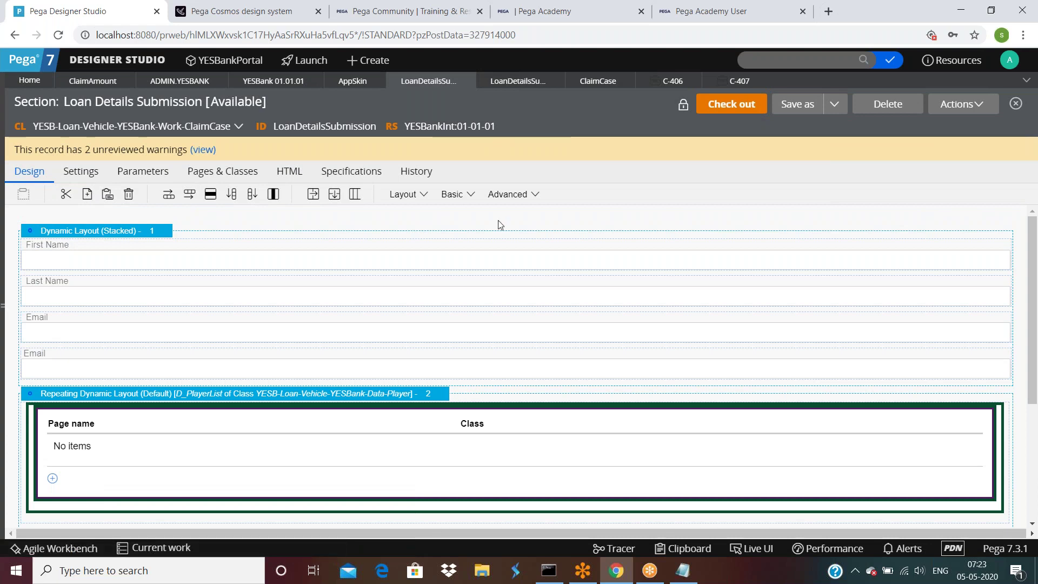
Compare the YESBankInt:01-01-01 section with the Not Available YESBank:01-01-02 version, ending on 01-01-02.
{"action": "scroll", "coordinate": [498, 225], "scroll_direction": "down", "scroll_amount": 3}
{"action": "scroll", "coordinate": [500, 227], "scroll_direction": "up", "scroll_amount": 3}
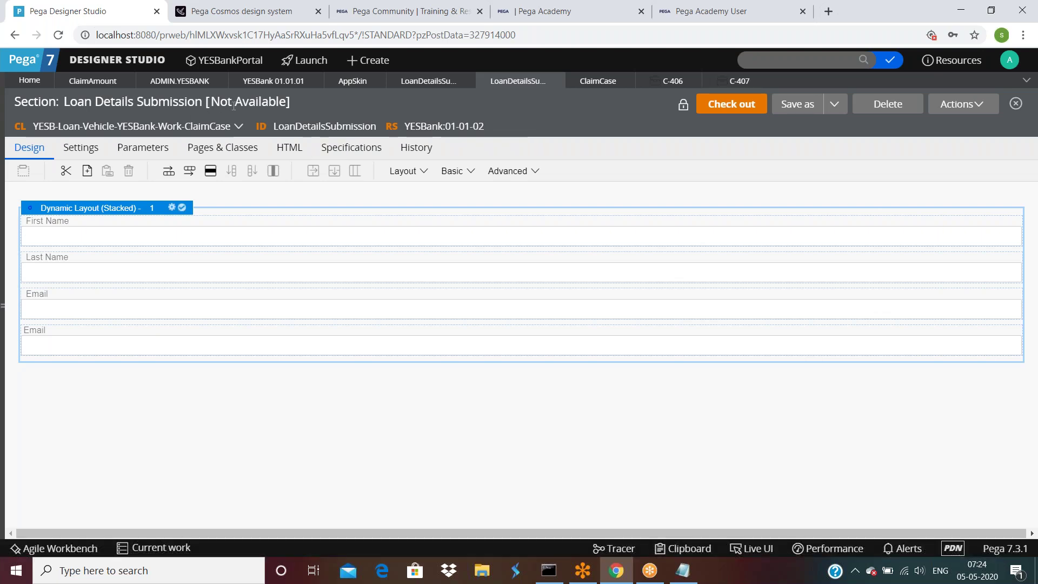
{"action": "left_click", "coordinate": [418, 84]}
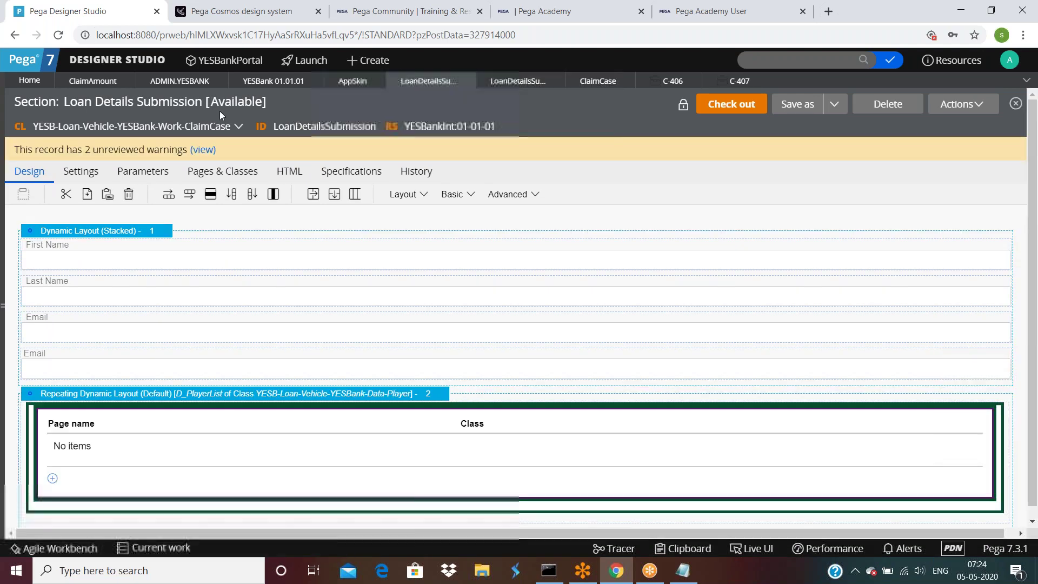
{"action": "left_click", "coordinate": [508, 89]}
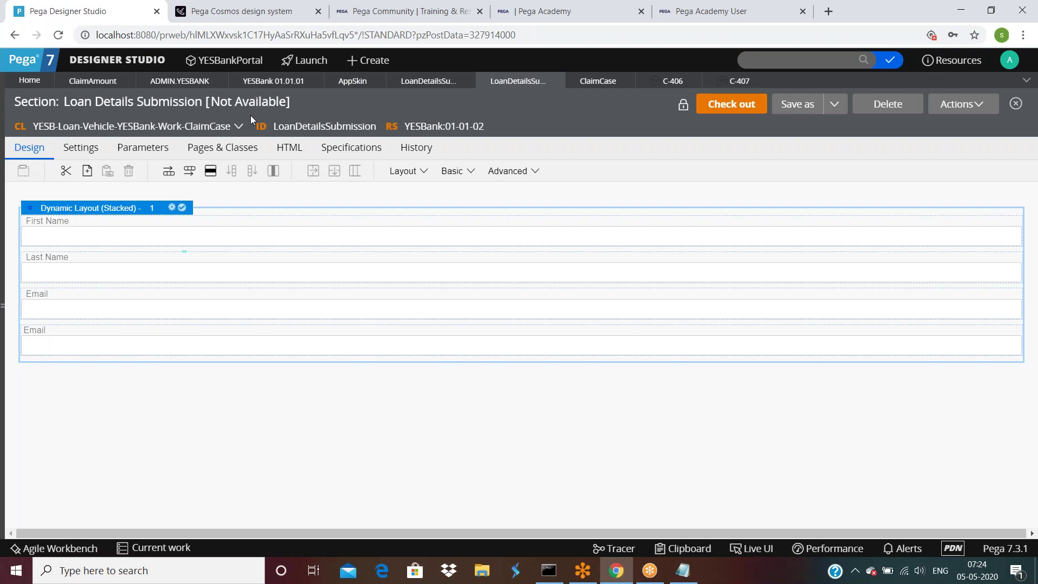
Alternate between the Available YESBankInt:01-01-01 and Not Available YESBank:01-01-02 section versions to compare them.
{"action": "left_click", "coordinate": [421, 82]}
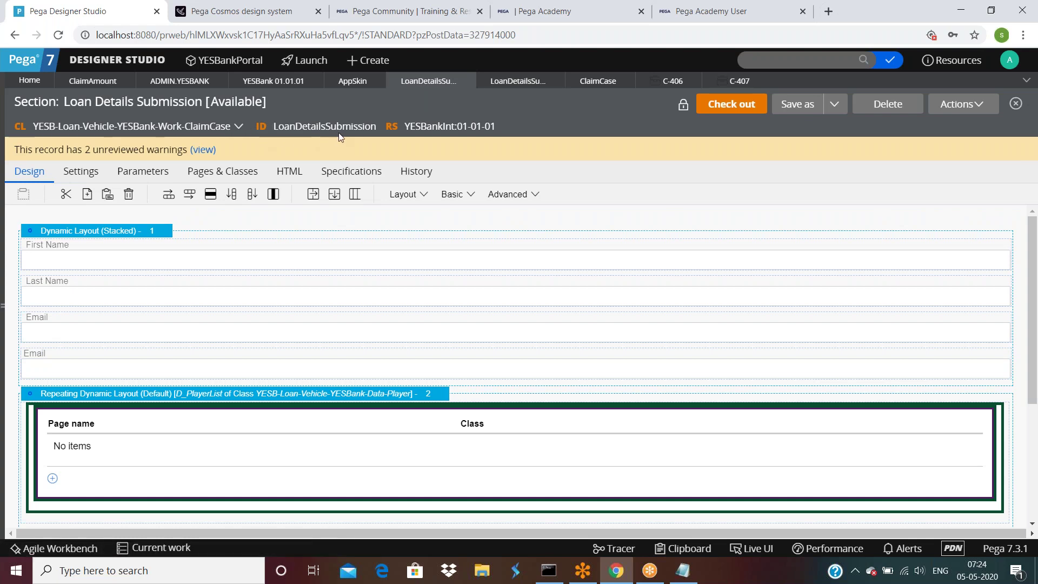
{"action": "left_click", "coordinate": [506, 82]}
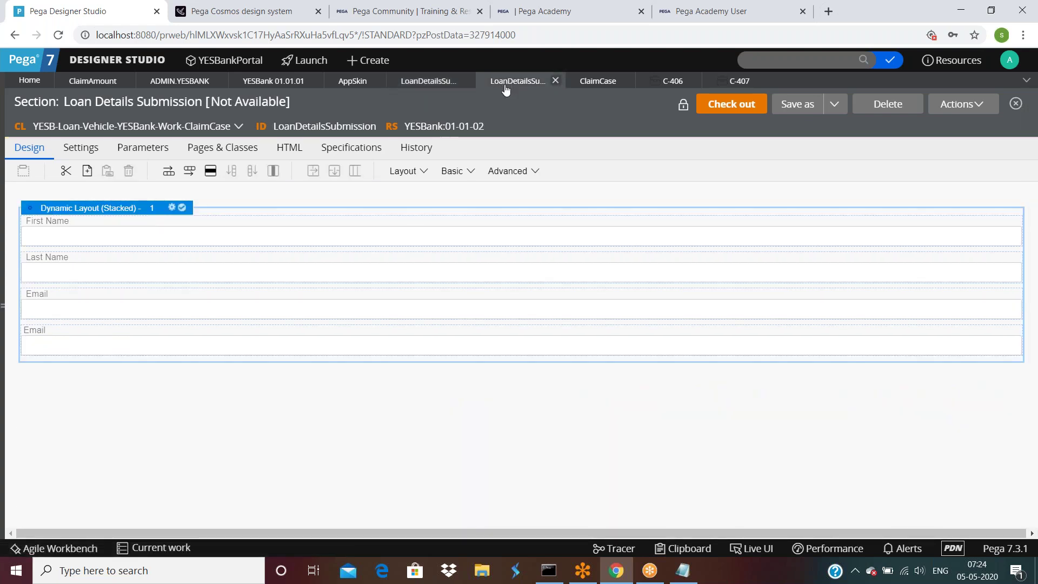
{"action": "left_click", "coordinate": [435, 82]}
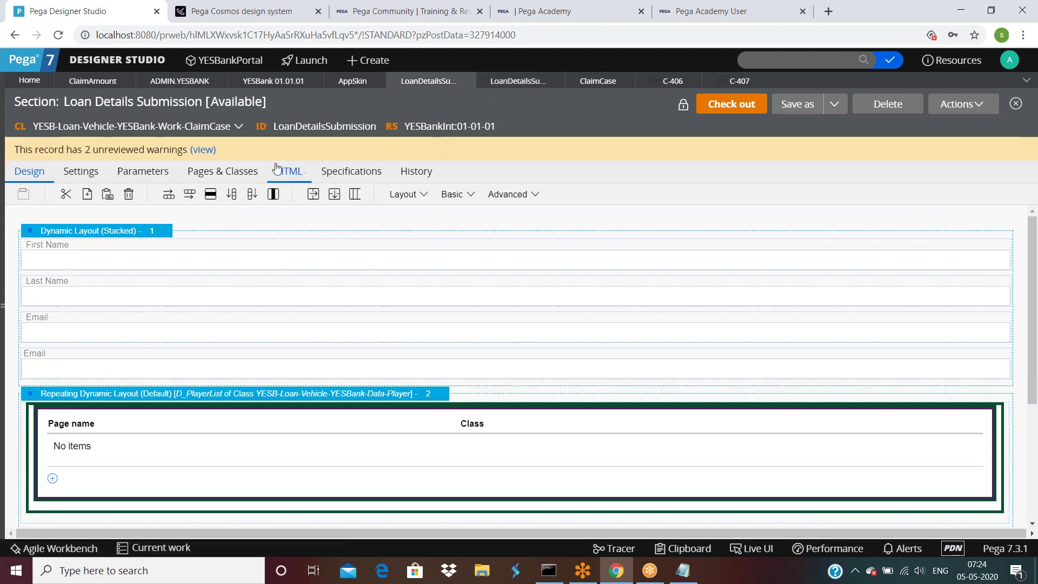
{"action": "left_click", "coordinate": [502, 84]}
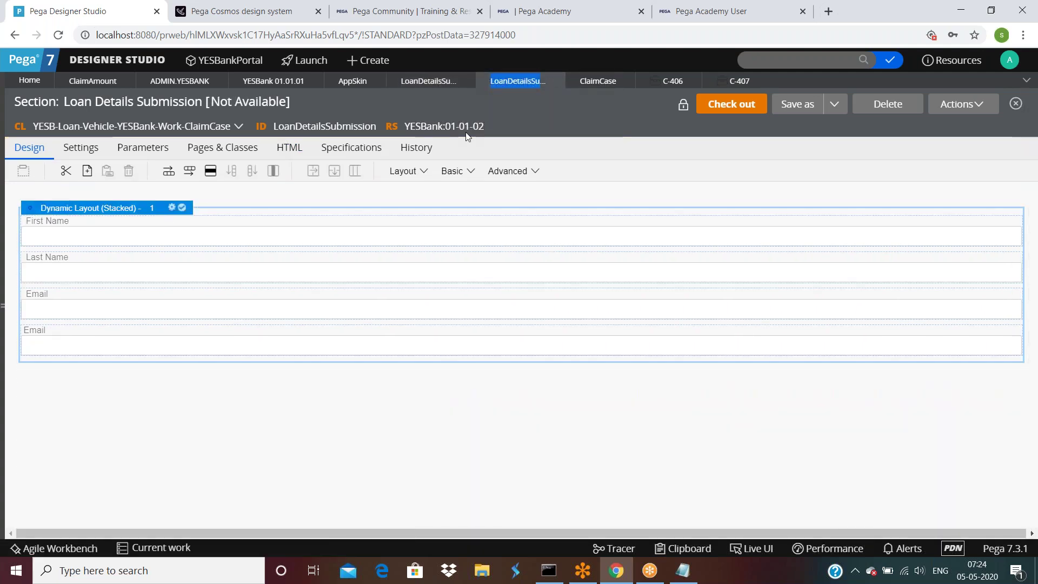
{"action": "left_click", "coordinate": [429, 82]}
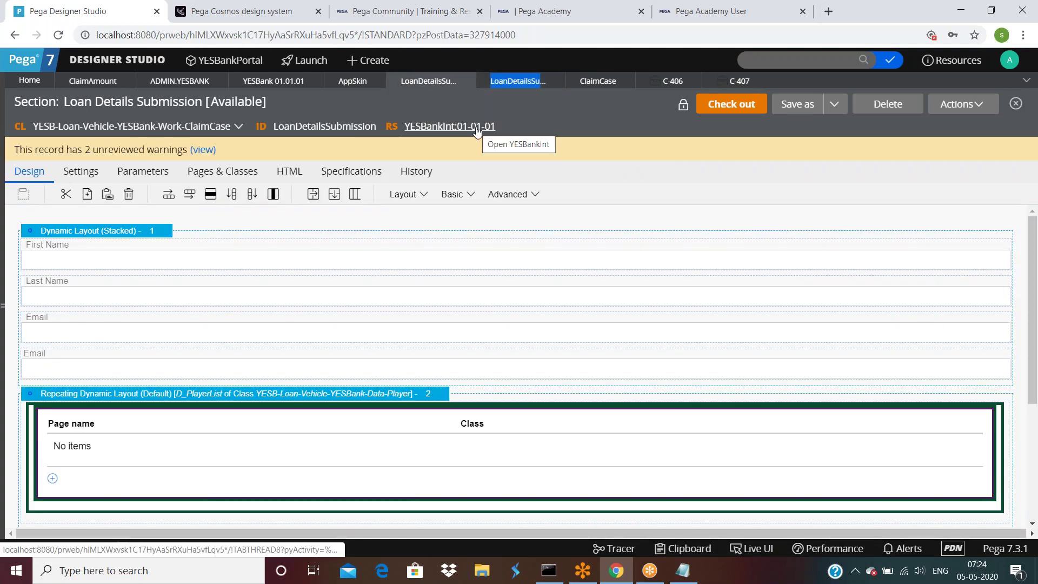
{"action": "left_click", "coordinate": [515, 82]}
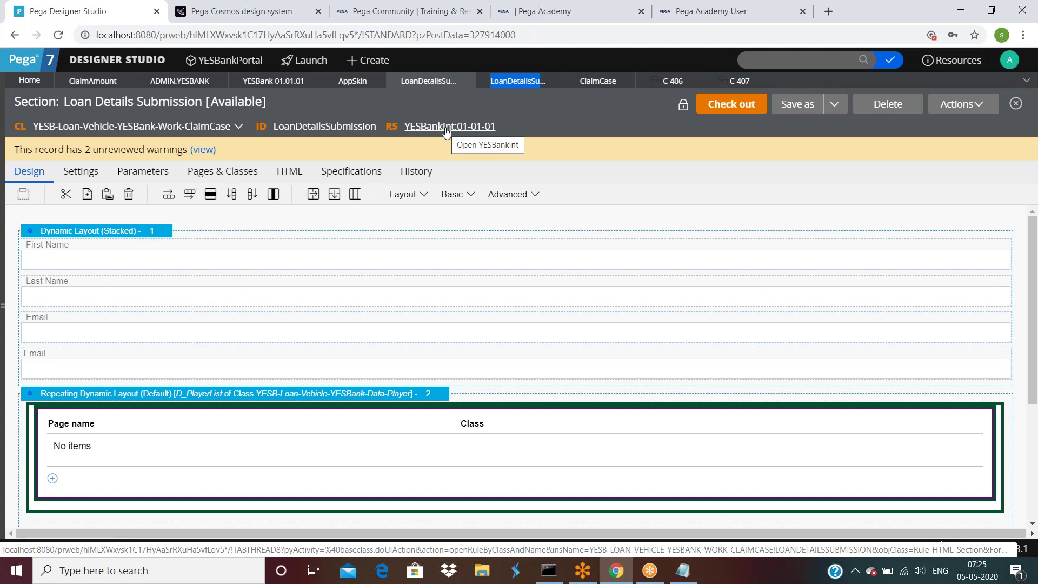
{"action": "left_click", "coordinate": [1010, 60]}
{"action": "left_click", "coordinate": [958, 79]}
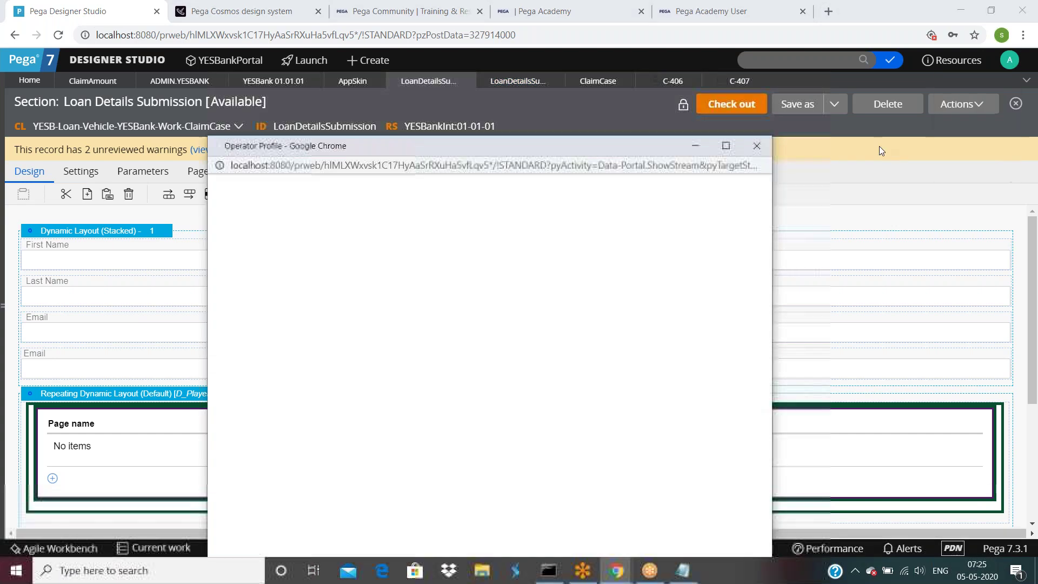
{"action": "left_click_drag", "start_coordinate": [492, 140], "coordinate": [399, 1]}
{"action": "triple_click", "coordinate": [277, 279]}
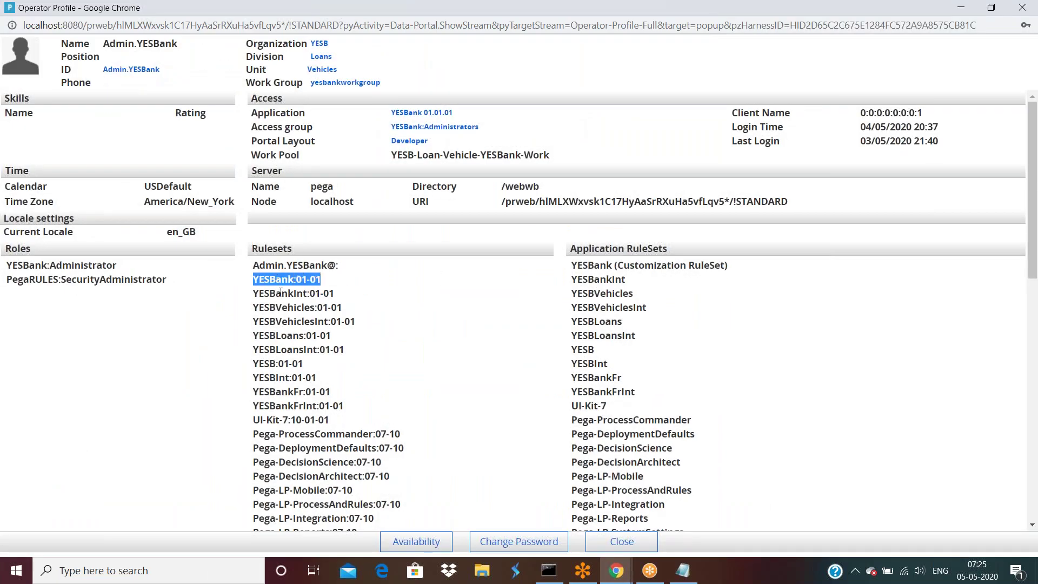
{"action": "double_click", "coordinate": [281, 293]}
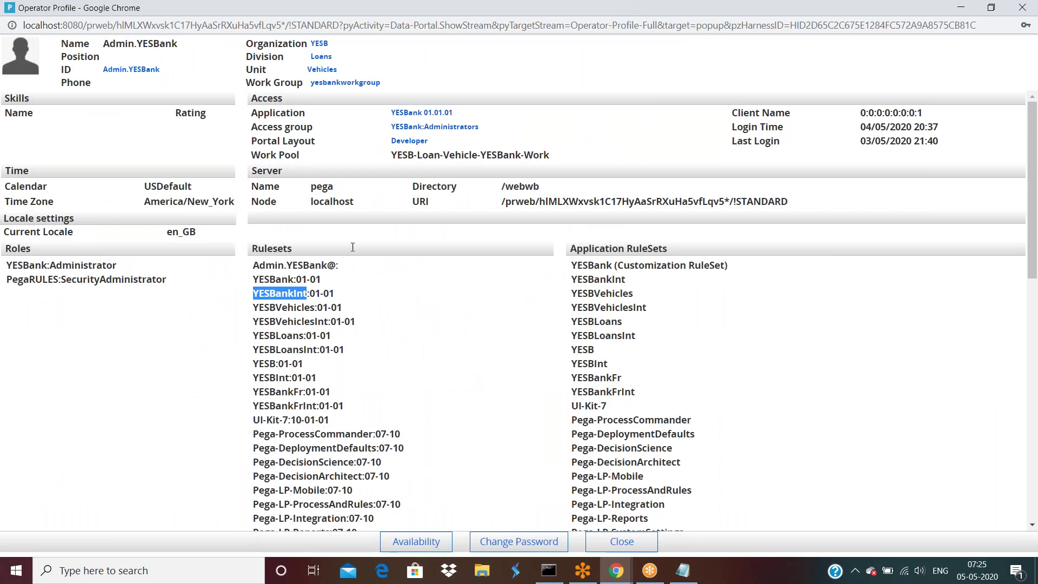
{"action": "double_click", "coordinate": [665, 7]}
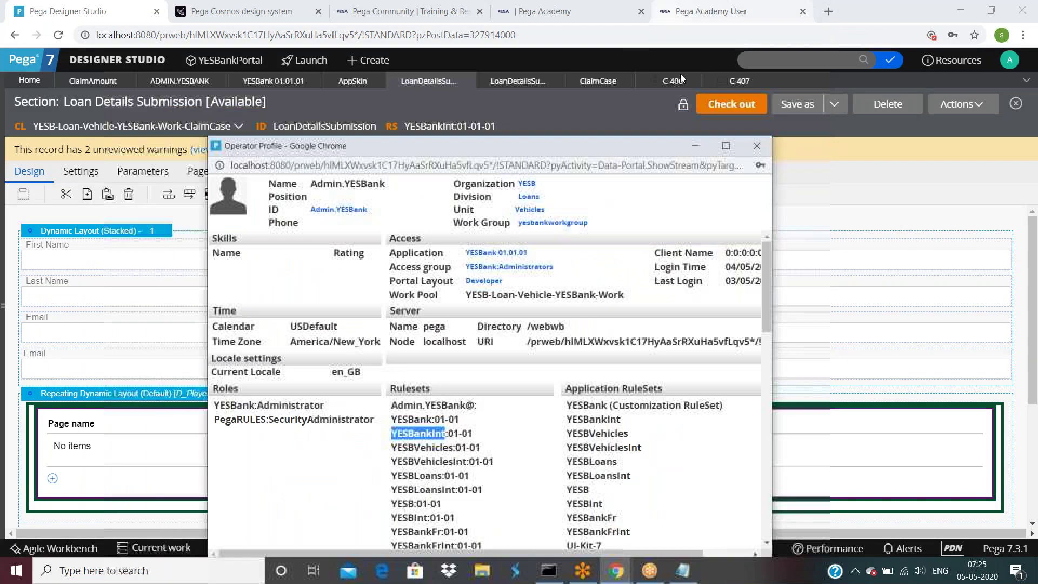
{"action": "left_click", "coordinate": [648, 106]}
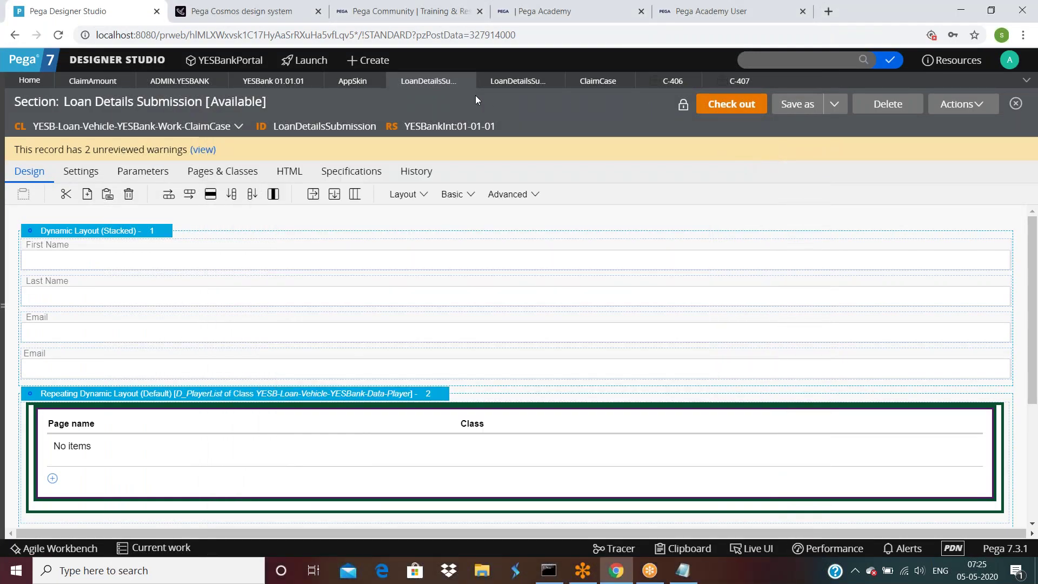
Save a copy of the section into ruleset version 01-01-01.
{"action": "left_click", "coordinate": [798, 104]}
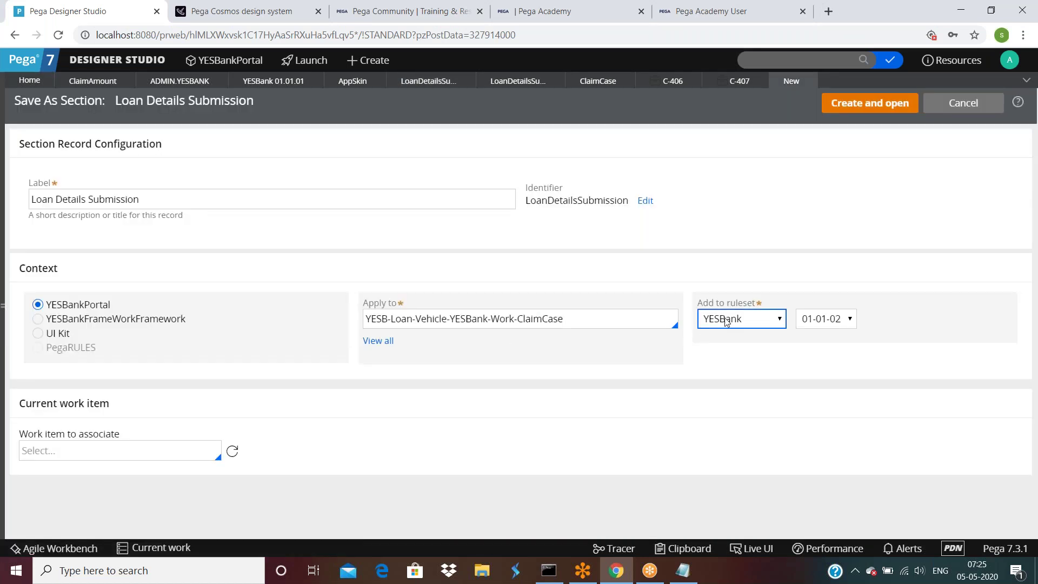
{"action": "left_click", "coordinate": [836, 322]}
{"action": "left_click", "coordinate": [835, 346]}
{"action": "left_click", "coordinate": [861, 111]}
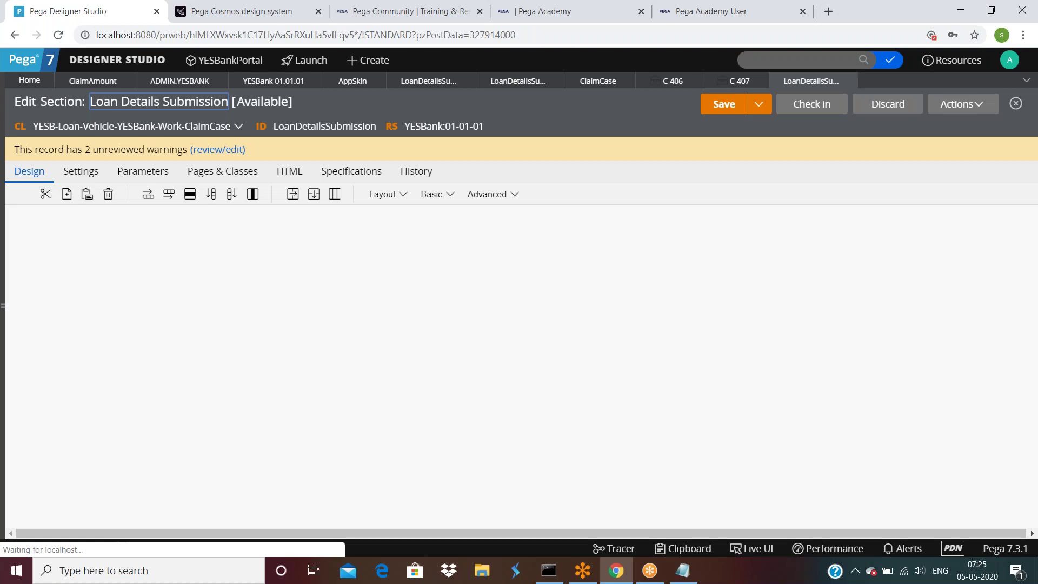
Delete the D_PlayerList repeating dynamic layout, then save and check in the section.
{"action": "scroll", "coordinate": [331, 366], "scroll_direction": "down", "scroll_amount": 3}
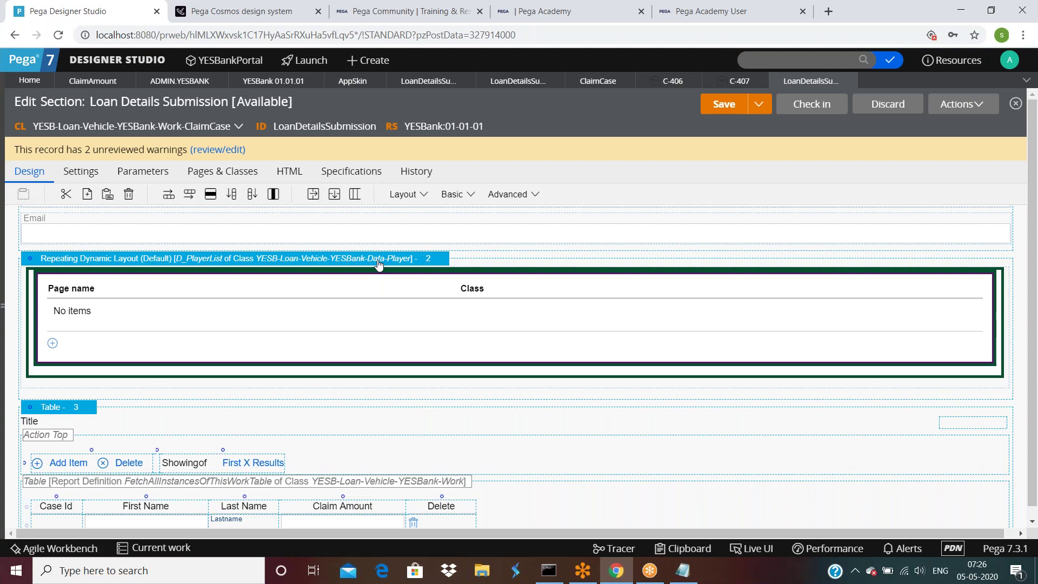
{"action": "right_click", "coordinate": [378, 264]}
{"action": "left_click", "coordinate": [403, 336]}
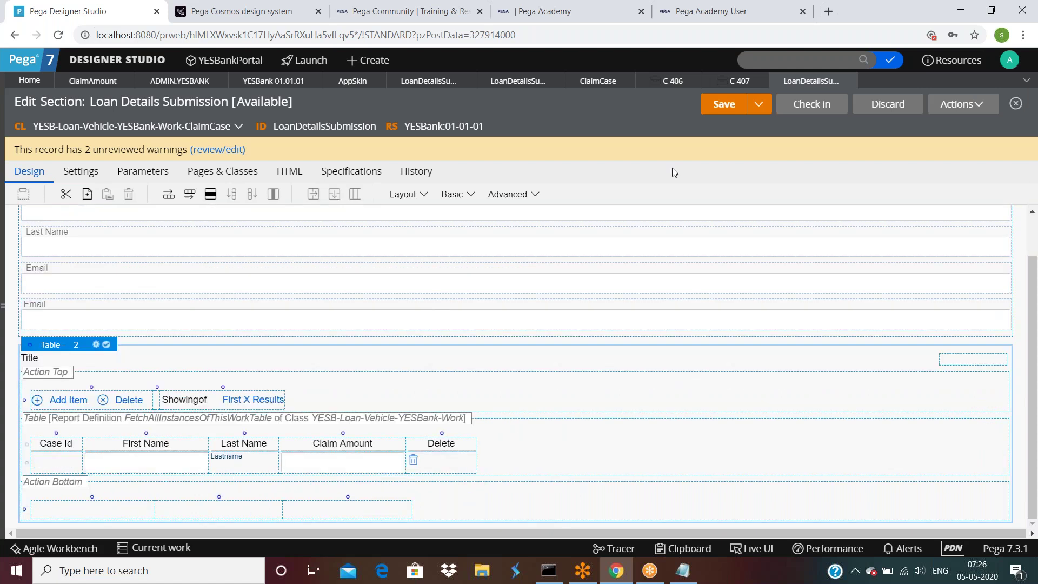
{"action": "left_click", "coordinate": [724, 104]}
{"action": "left_click", "coordinate": [814, 107]}
{"action": "type", "text": "asdfsaf"}
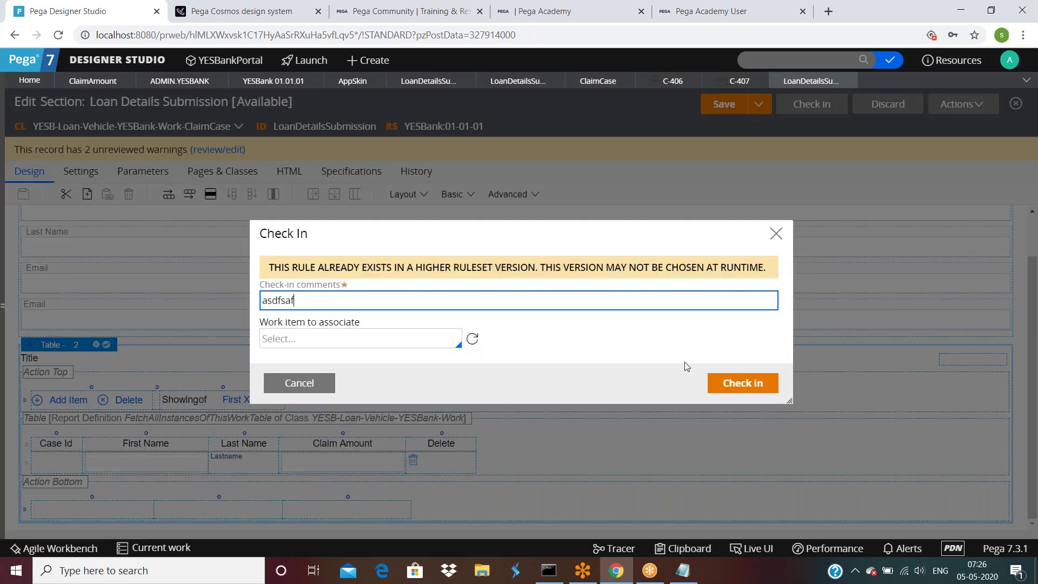
{"action": "left_click", "coordinate": [741, 383]}
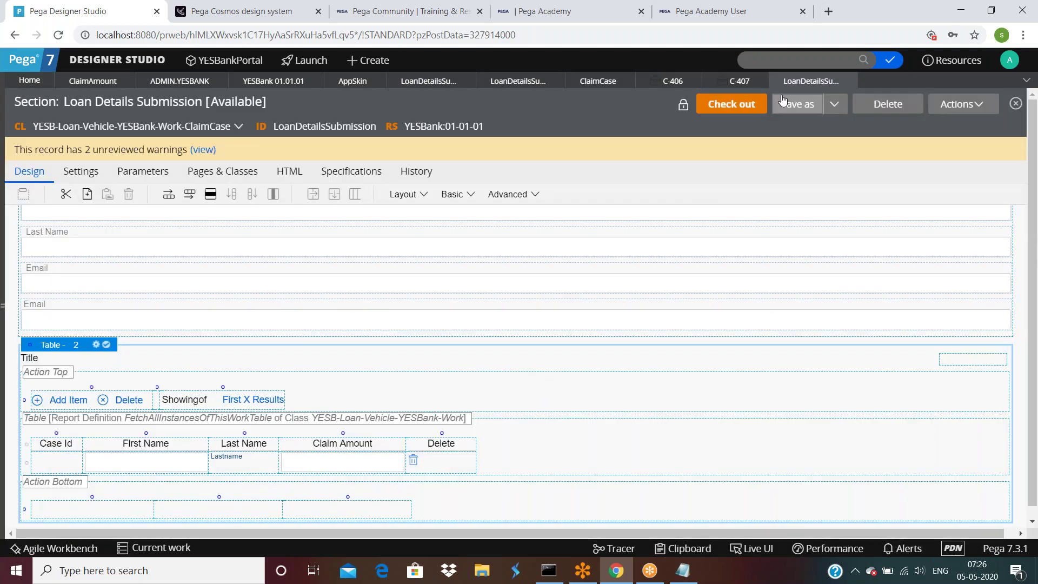
{"action": "double_click", "coordinate": [352, 127]}
{"action": "key", "text": "ctrl+c"}
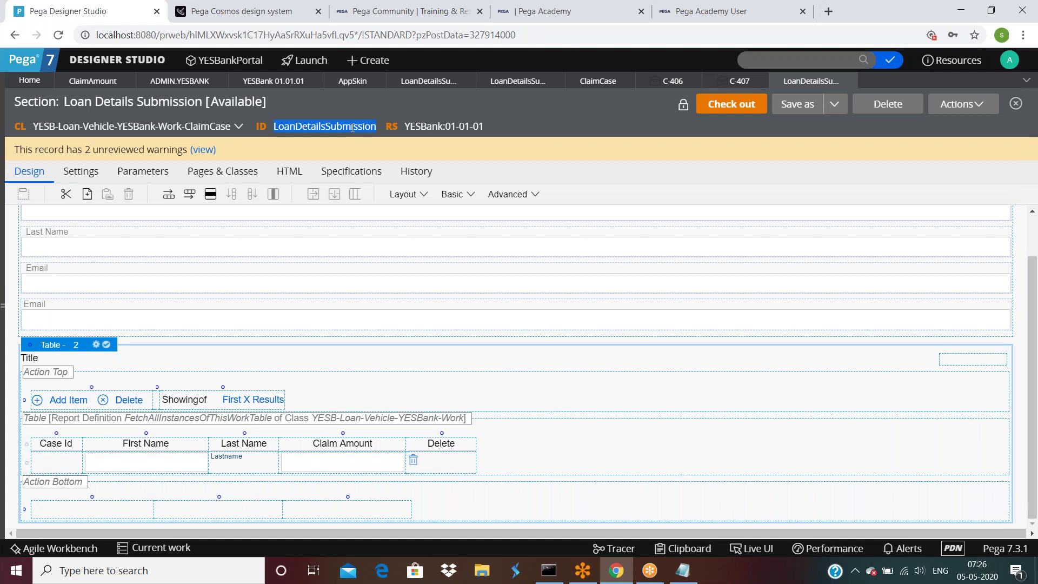
{"action": "left_click", "coordinate": [798, 60]}
{"action": "type", "text": "o"}
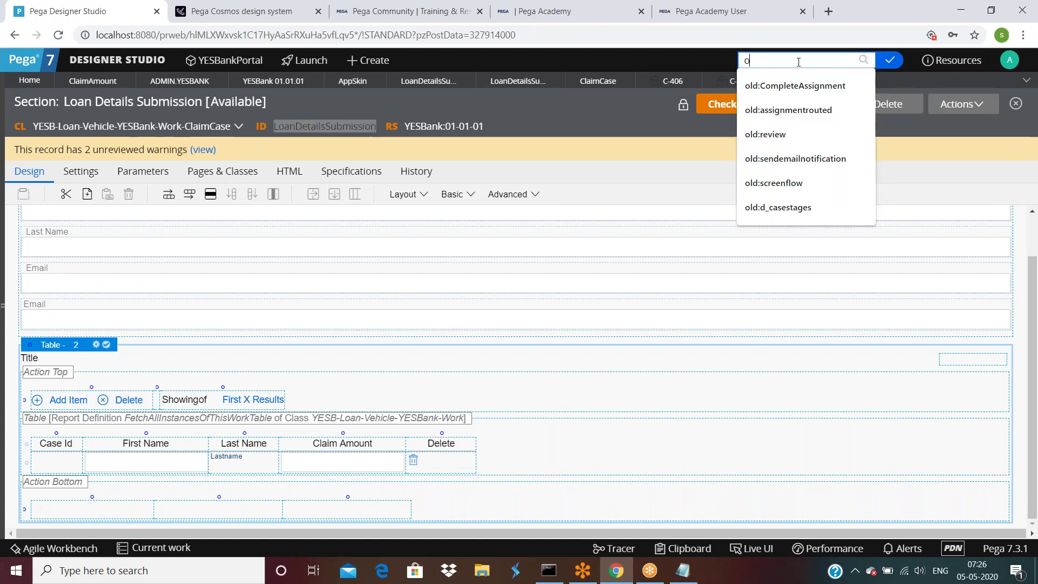
{"action": "type", "text": "ld:"}
{"action": "key", "text": "ctrl+v"}
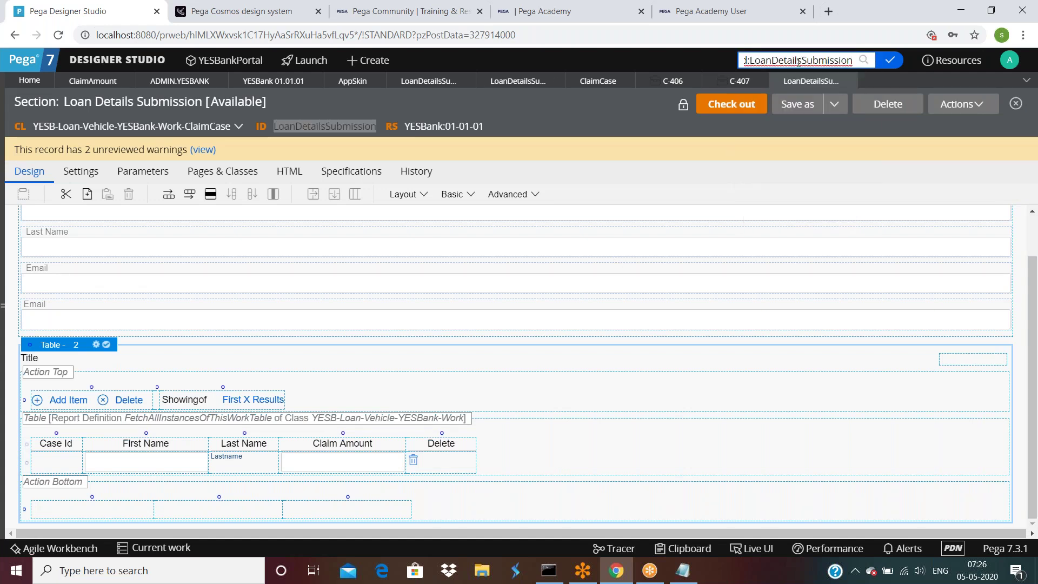
{"action": "key", "text": "Return"}
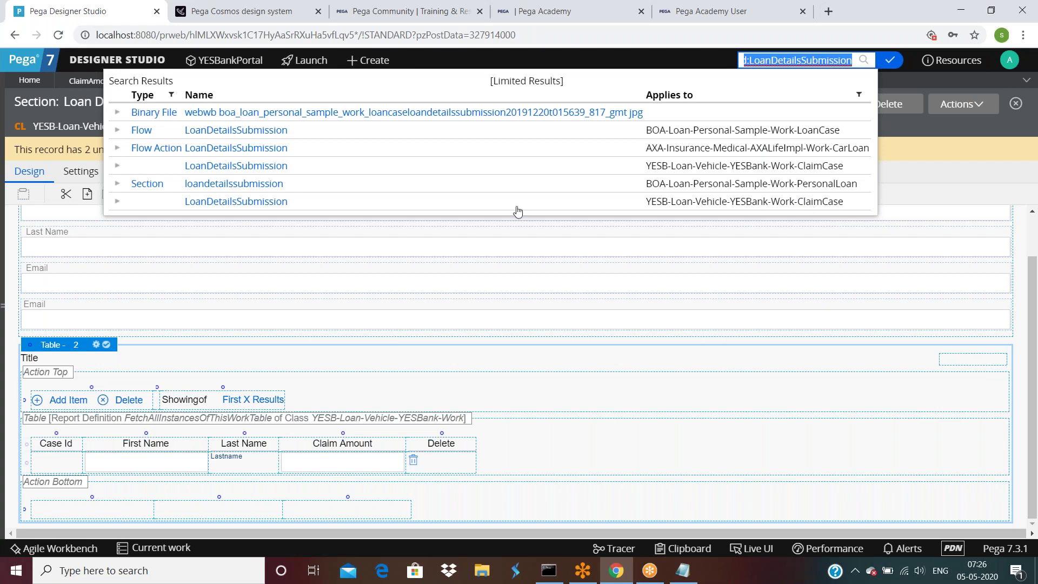
{"action": "left_click", "coordinate": [118, 201]}
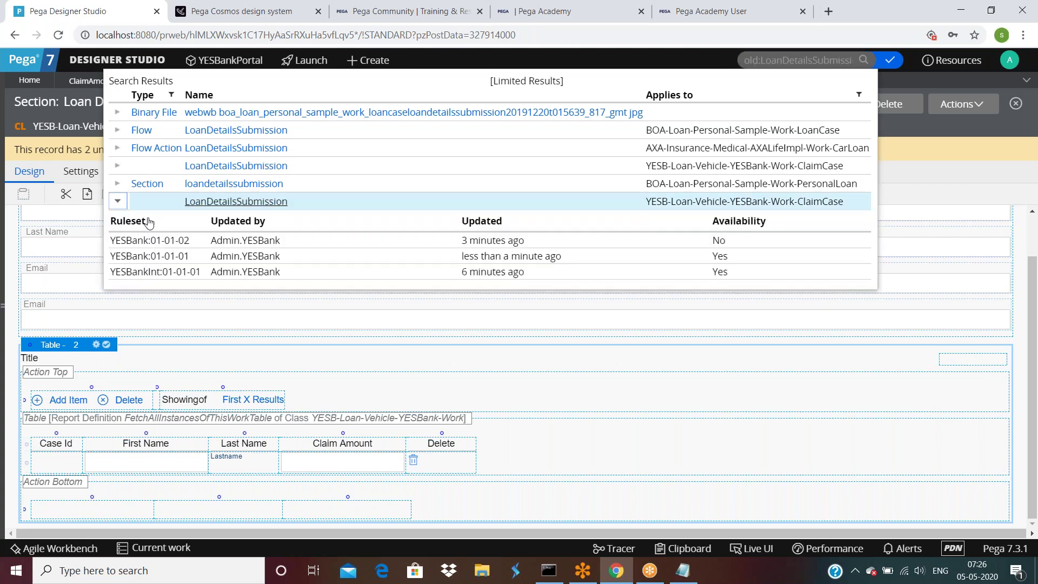
{"action": "left_click", "coordinate": [183, 242]}
{"action": "left_click", "coordinate": [180, 255]}
{"action": "left_click", "coordinate": [170, 271]}
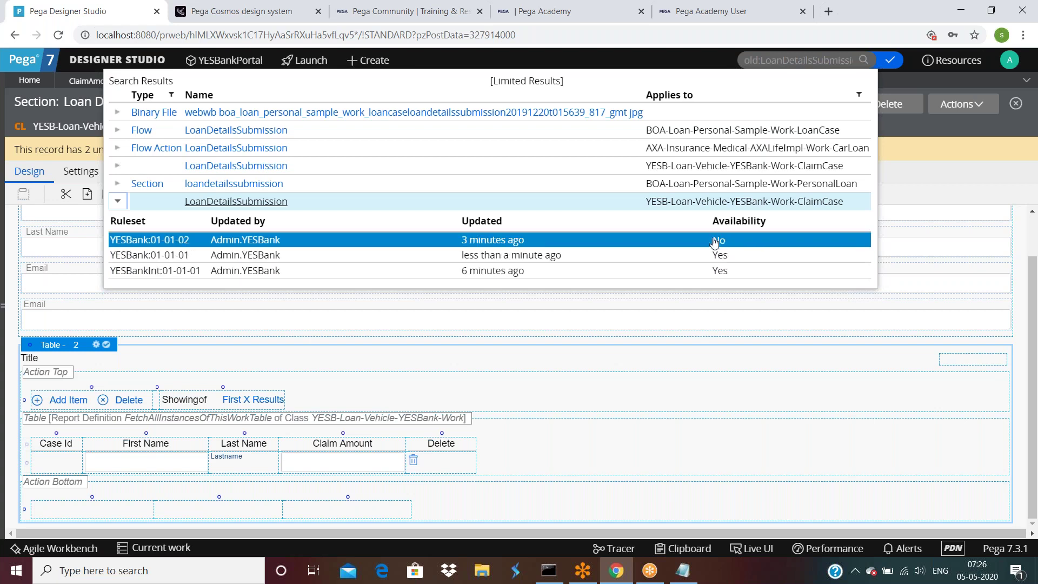
{"action": "left_click", "coordinate": [164, 261]}
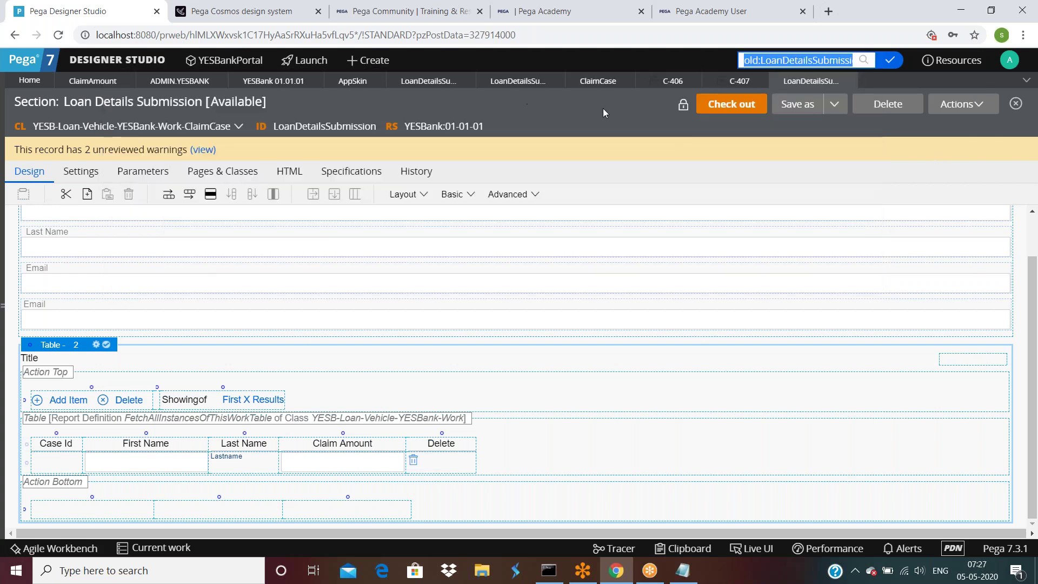
Run a new ClaimCase (C-408) and return to the YESBankInt:01-01-01 section version.
{"action": "left_click", "coordinate": [603, 81]}
{"action": "left_click", "coordinate": [881, 103]}
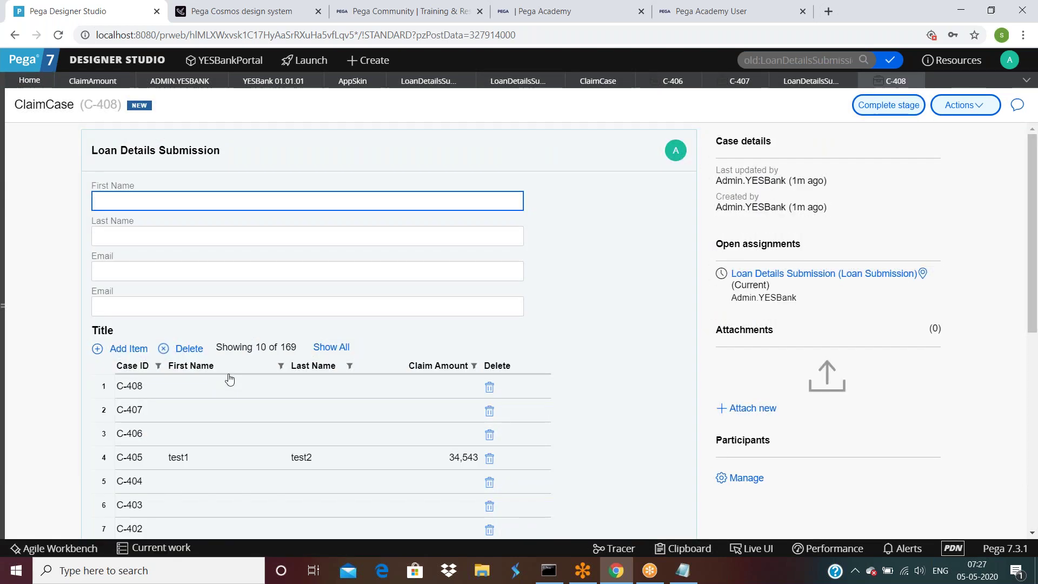
{"action": "left_click", "coordinate": [428, 81]}
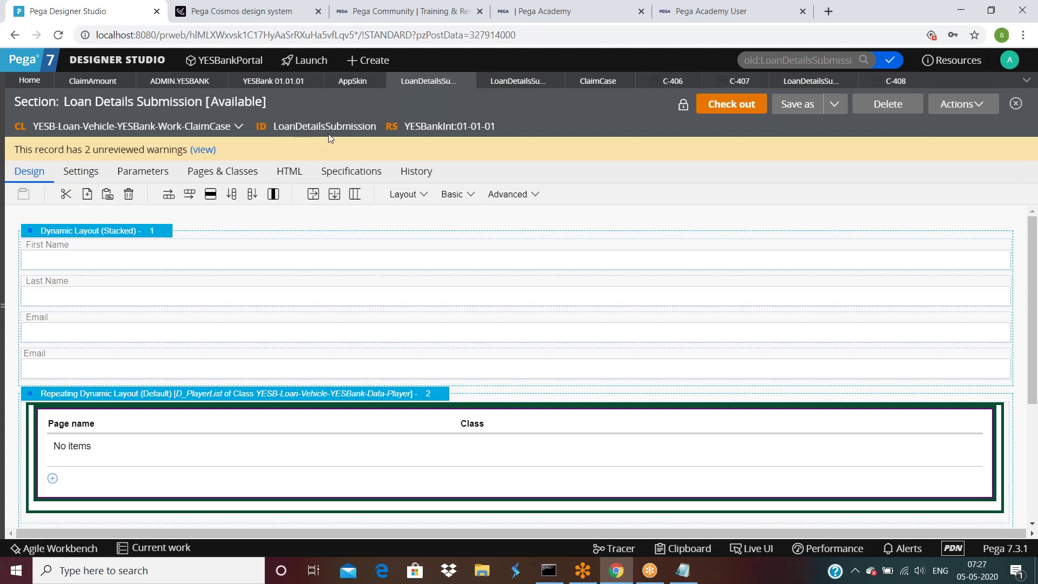
Make the YESBank:01-01-02 section version Available.
{"action": "left_click", "coordinate": [517, 81]}
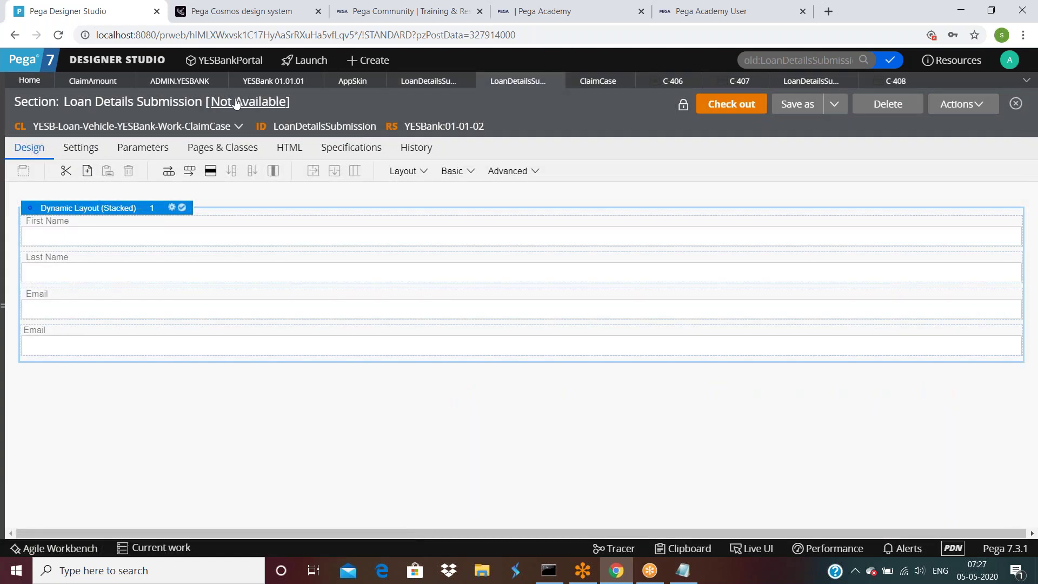
{"action": "double_click", "coordinate": [268, 102]}
{"action": "left_click", "coordinate": [315, 132]}
{"action": "left_click", "coordinate": [315, 141]}
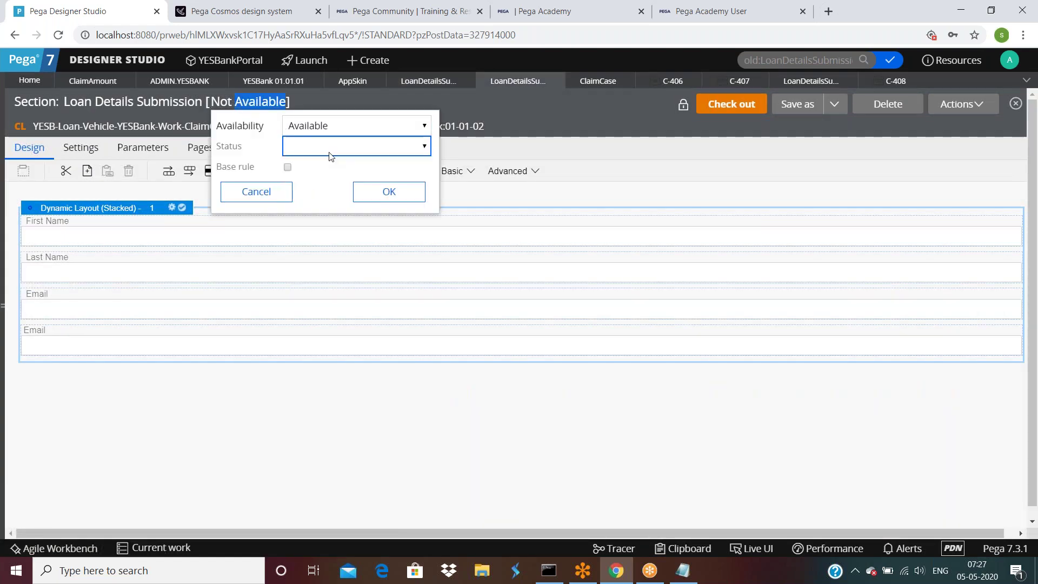
{"action": "left_click", "coordinate": [390, 193]}
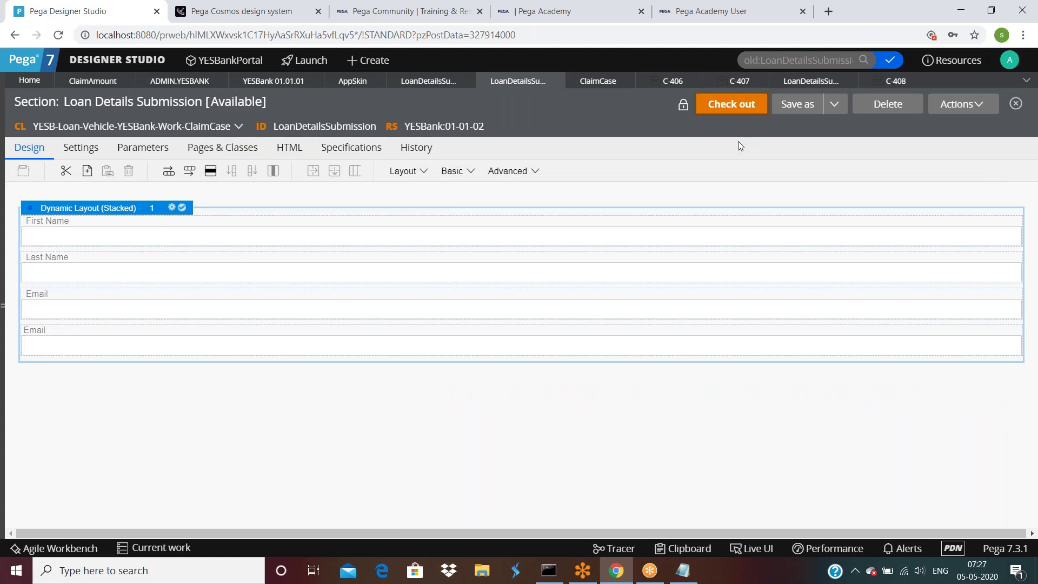
Check out the section and check it back in with a comment.
{"action": "left_click", "coordinate": [732, 104]}
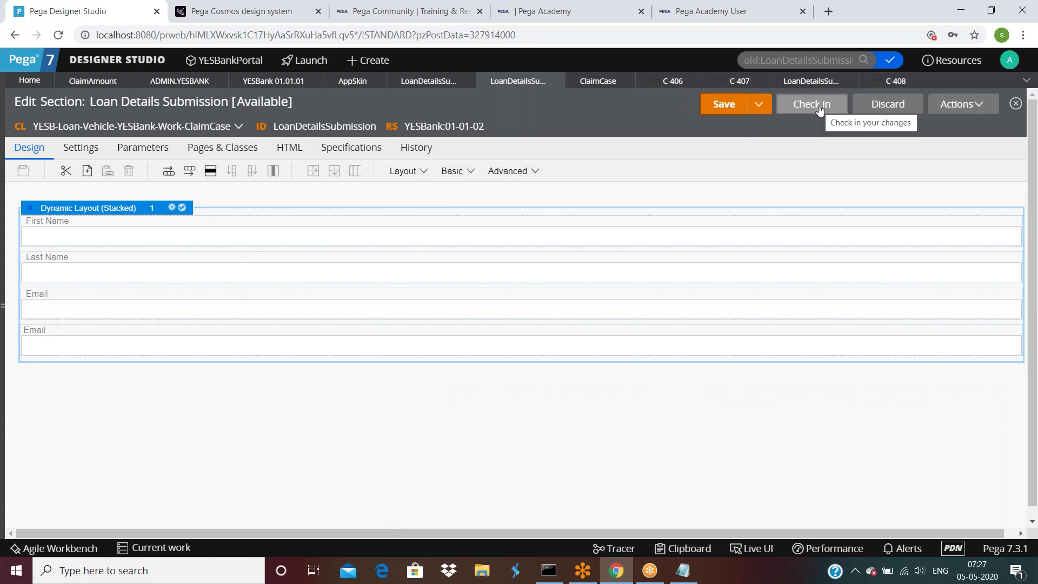
{"action": "left_click", "coordinate": [811, 103]}
{"action": "type", "text": "adsfsa"}
{"action": "left_click", "coordinate": [669, 371]}
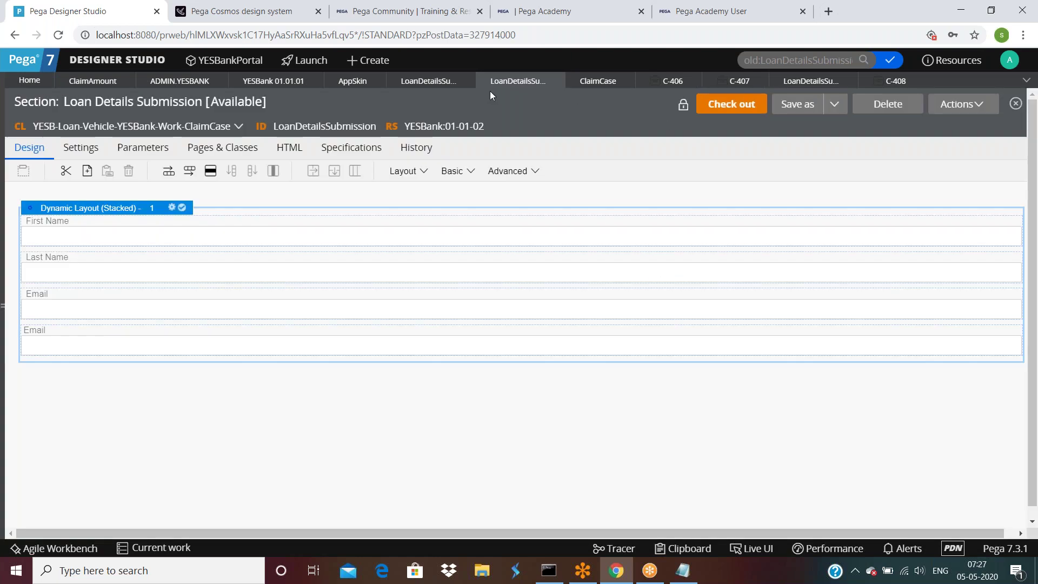
Run new ClaimCase C-409 showing the four-field form, then close case C-406.
{"action": "left_click", "coordinate": [595, 81]}
{"action": "left_click", "coordinate": [884, 101]}
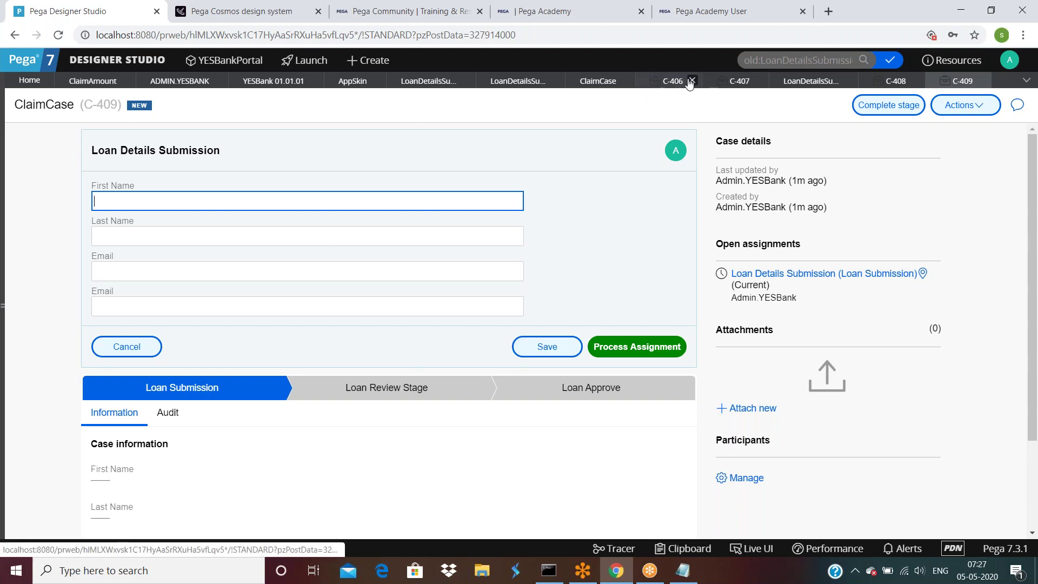
{"action": "left_click", "coordinate": [692, 80]}
Close cases C-407 through C-409 and bring up the YESBank:01-01-02 section version.
{"action": "left_click", "coordinate": [691, 81]}
{"action": "left_click", "coordinate": [780, 81]}
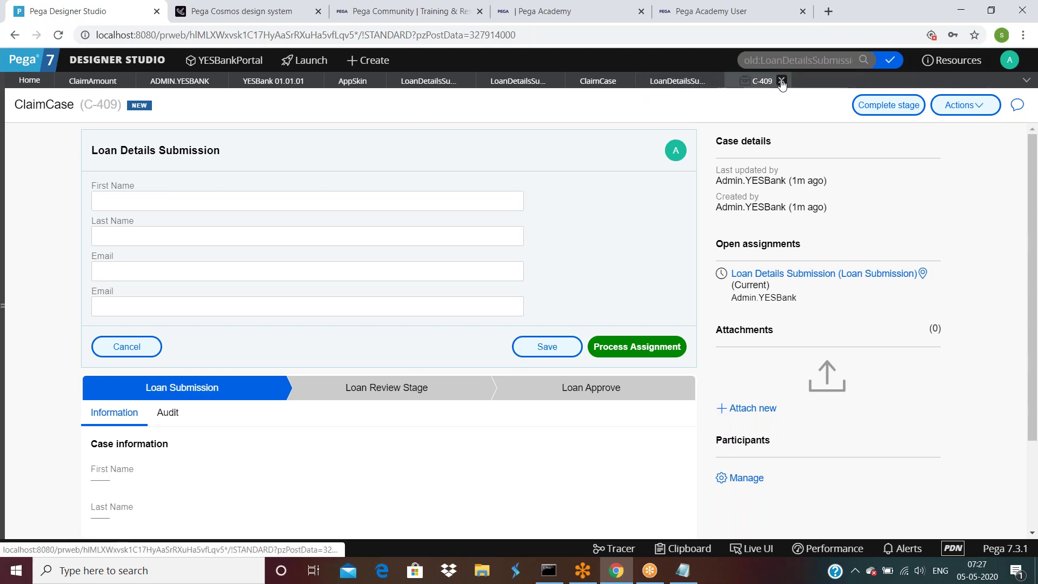
{"action": "left_click", "coordinate": [781, 81]}
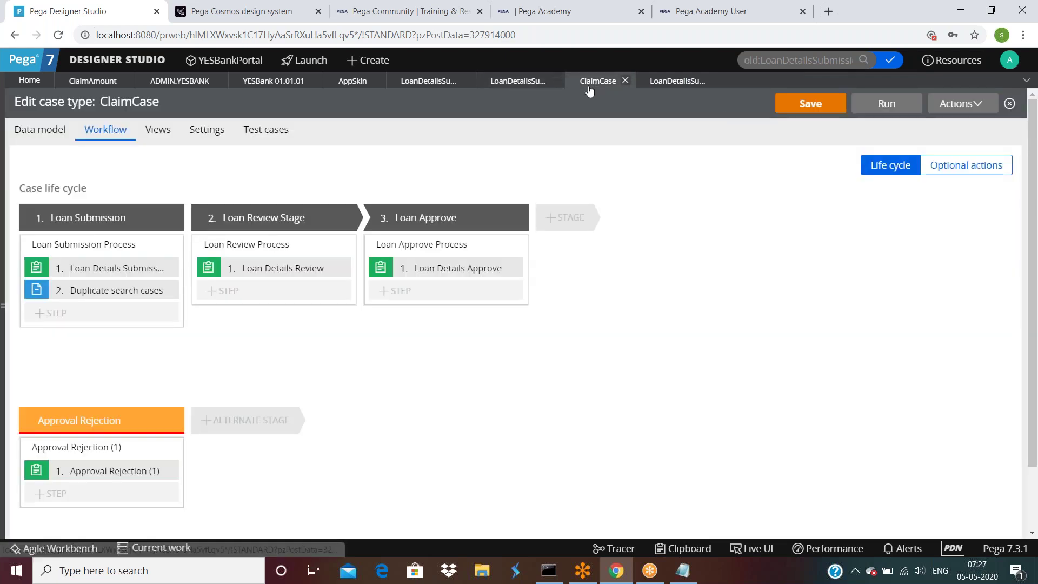
{"action": "left_click", "coordinate": [434, 84]}
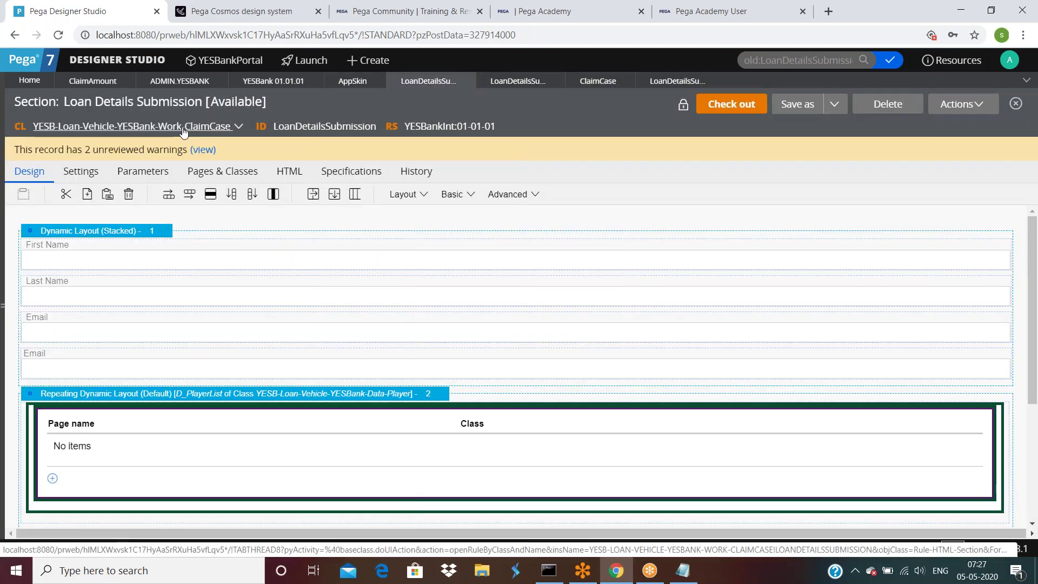
{"action": "left_click", "coordinate": [224, 128]}
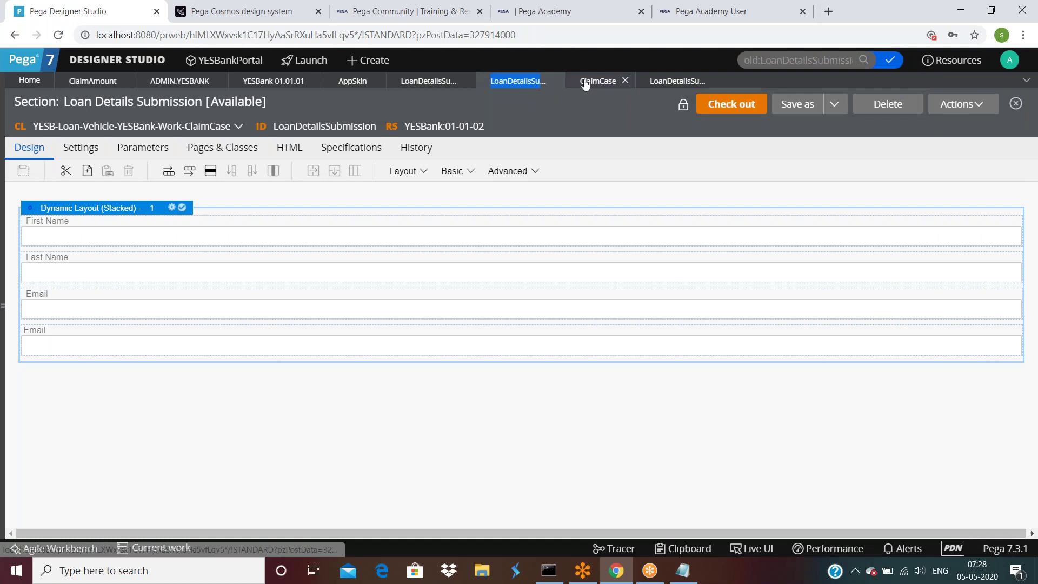
{"action": "left_click", "coordinate": [670, 81]}
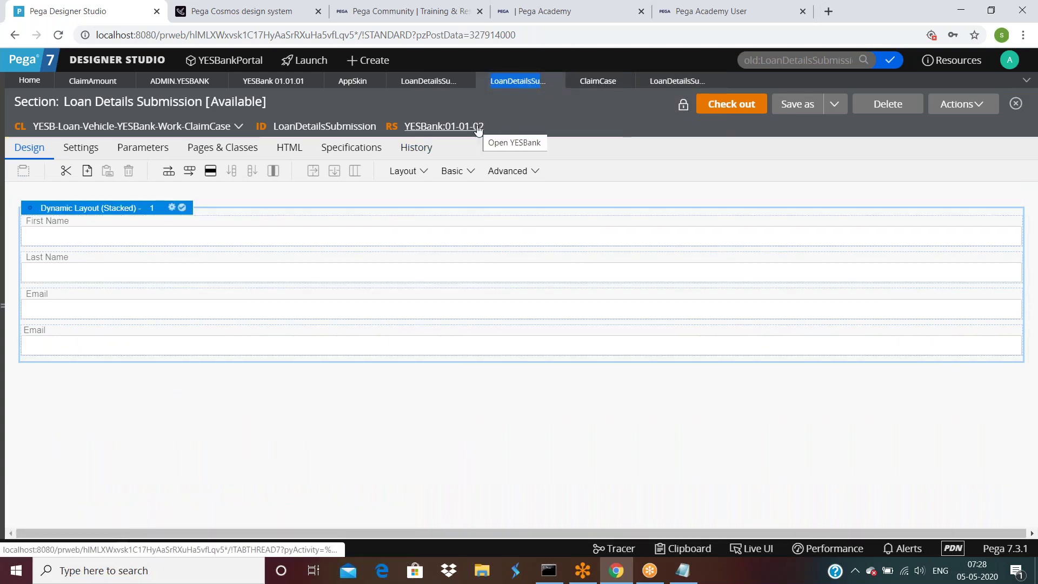
Save a copy of the section to the Work class in ruleset version 01-01-02.
{"action": "left_click", "coordinate": [795, 105]}
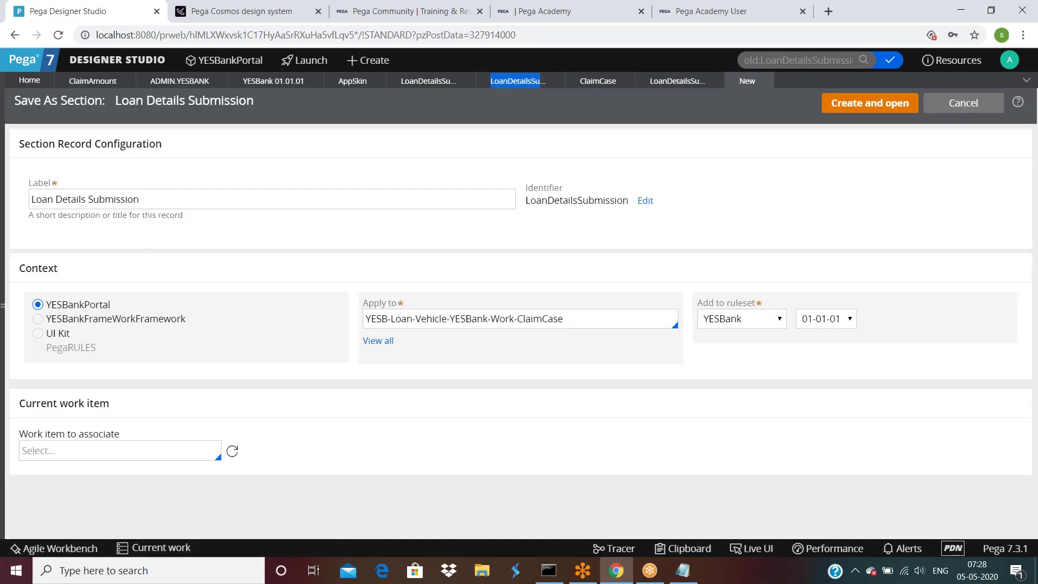
{"action": "left_click", "coordinate": [588, 322]}
{"action": "key", "text": "BackSpace"}
{"action": "key", "text": "BackSpace"}
{"action": "key", "text": "BackSpace"}
{"action": "key", "text": "BackSpace"}
{"action": "key", "text": "BackSpace"}
{"action": "key", "text": "BackSpace"}
{"action": "key", "text": "BackSpace"}
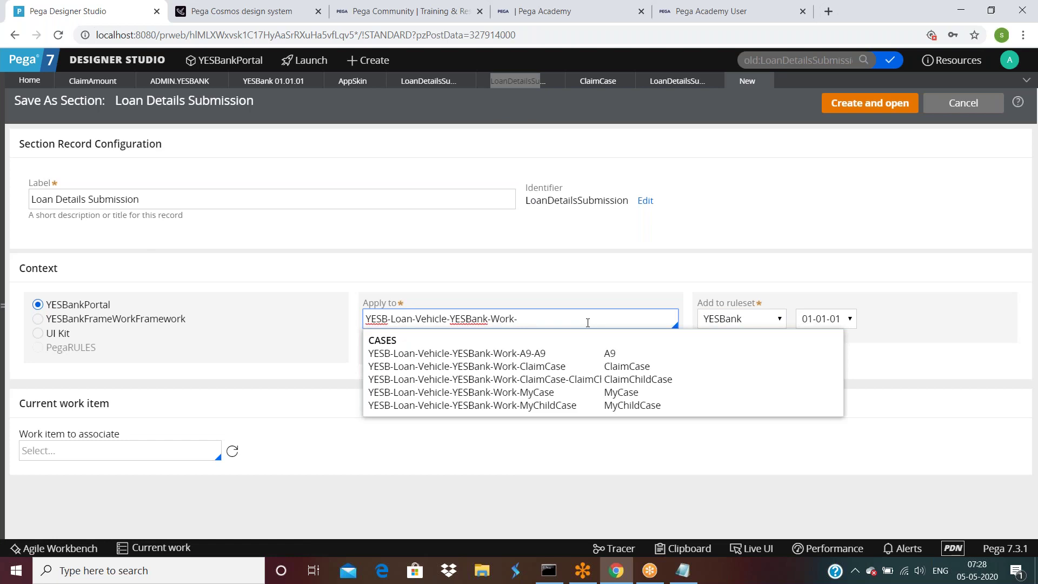
{"action": "left_click", "coordinate": [613, 270]}
{"action": "left_click", "coordinate": [813, 320]}
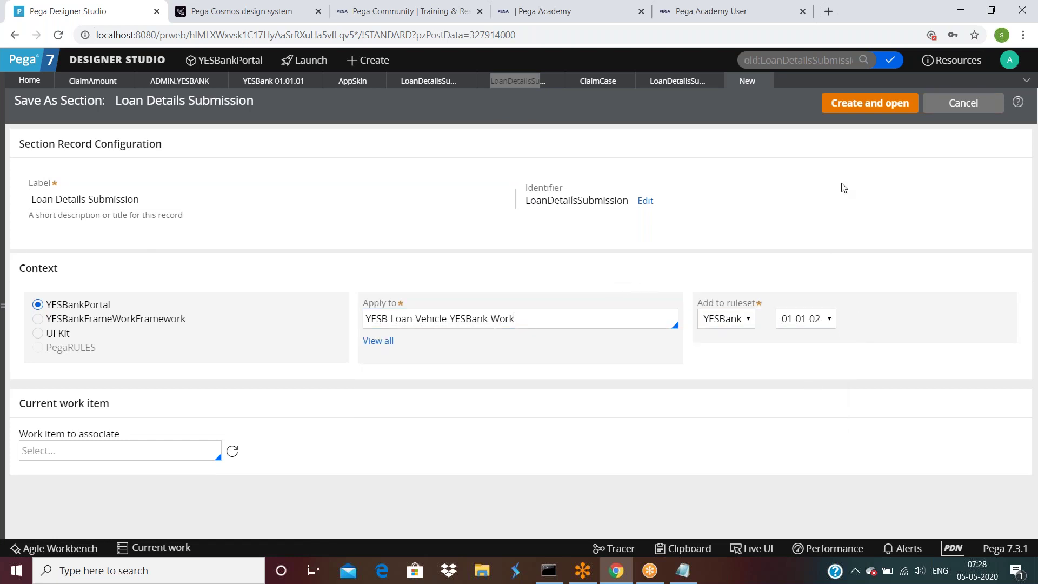
{"action": "left_click", "coordinate": [848, 106]}
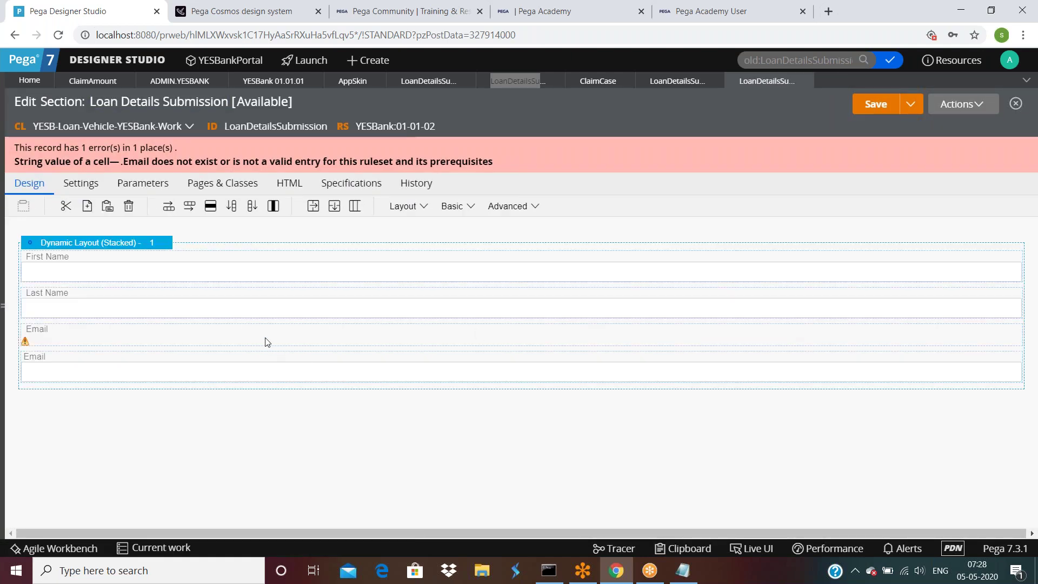
Delete the invalid Email cell and Email field, dismissing Cell Properties unchanged.
{"action": "left_click", "coordinate": [266, 341]}
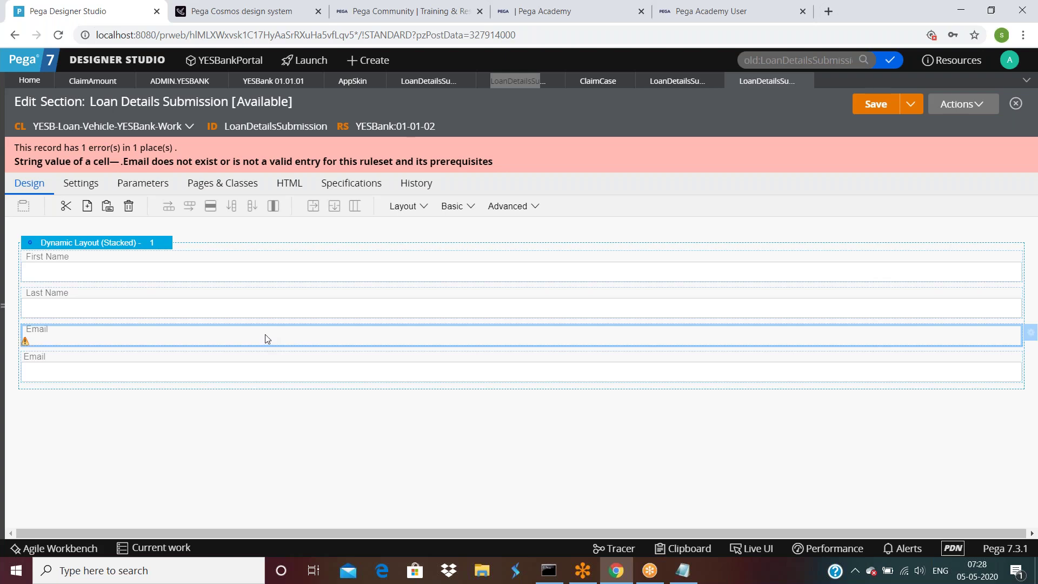
{"action": "right_click", "coordinate": [265, 336]}
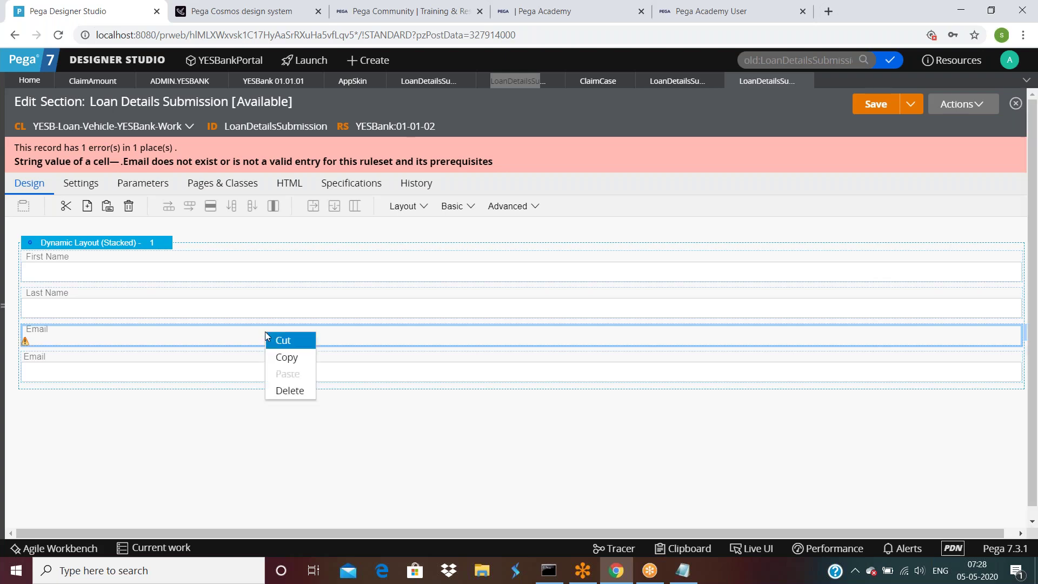
{"action": "left_click", "coordinate": [292, 394]}
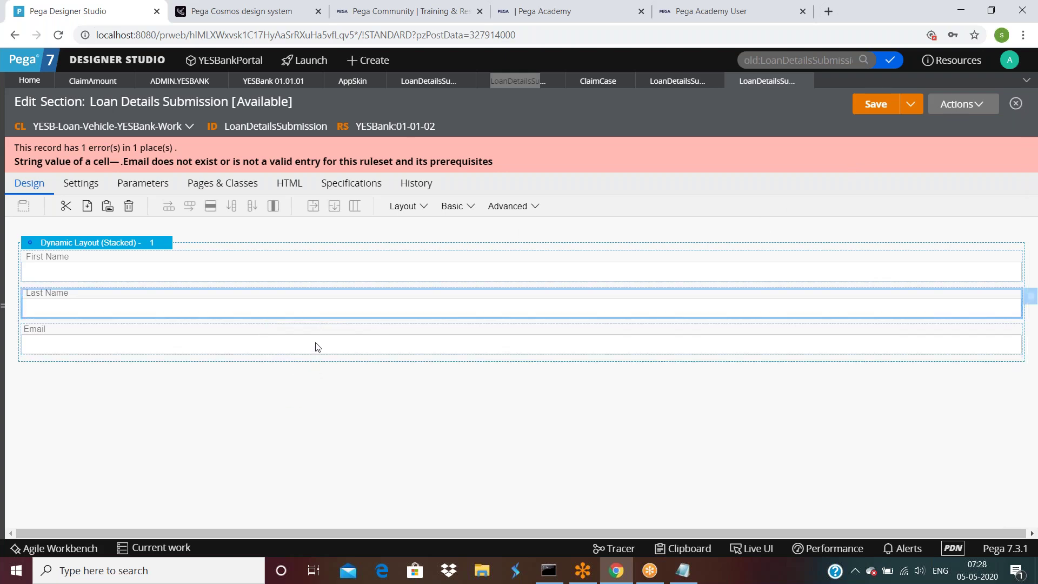
{"action": "left_click", "coordinate": [318, 345]}
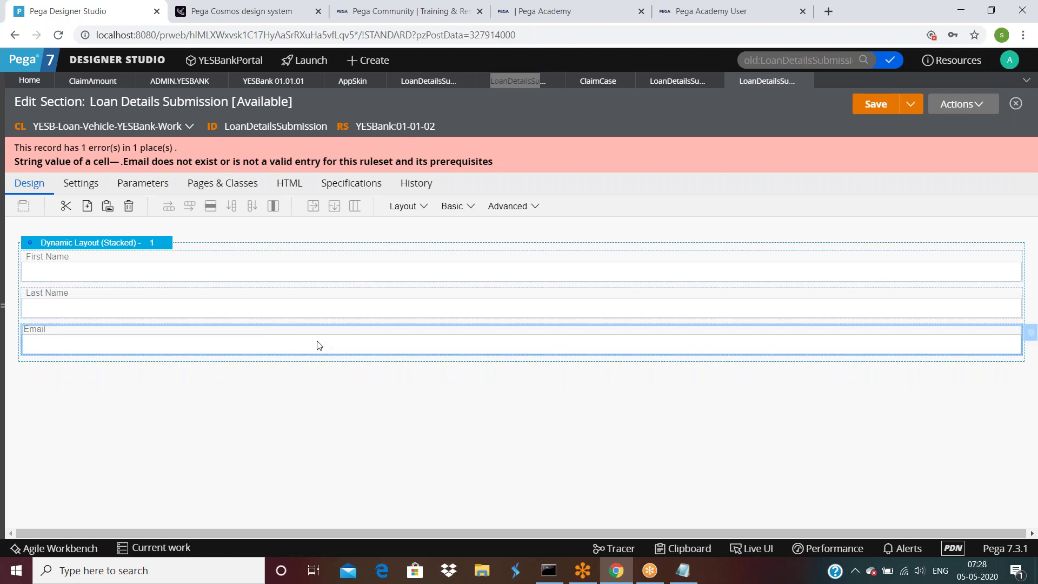
{"action": "right_click", "coordinate": [318, 345]}
{"action": "left_click", "coordinate": [339, 398]}
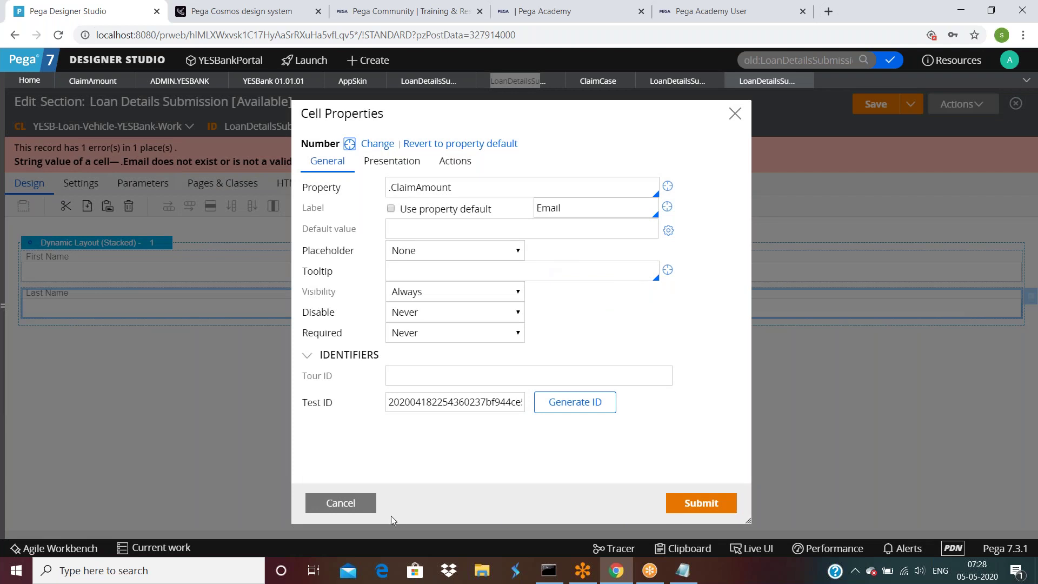
{"action": "left_click", "coordinate": [374, 508]}
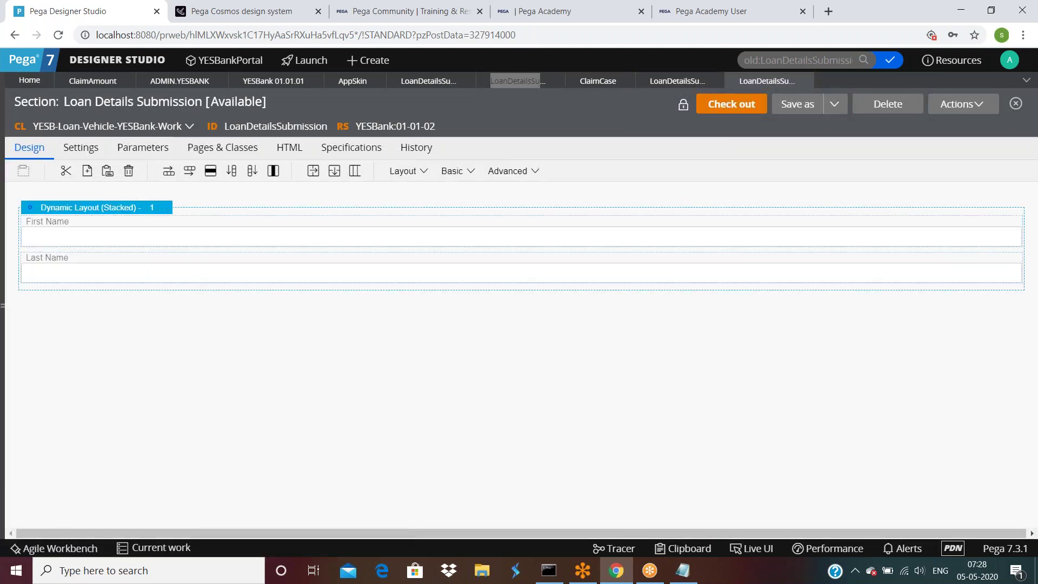
{"action": "left_click", "coordinate": [799, 60]}
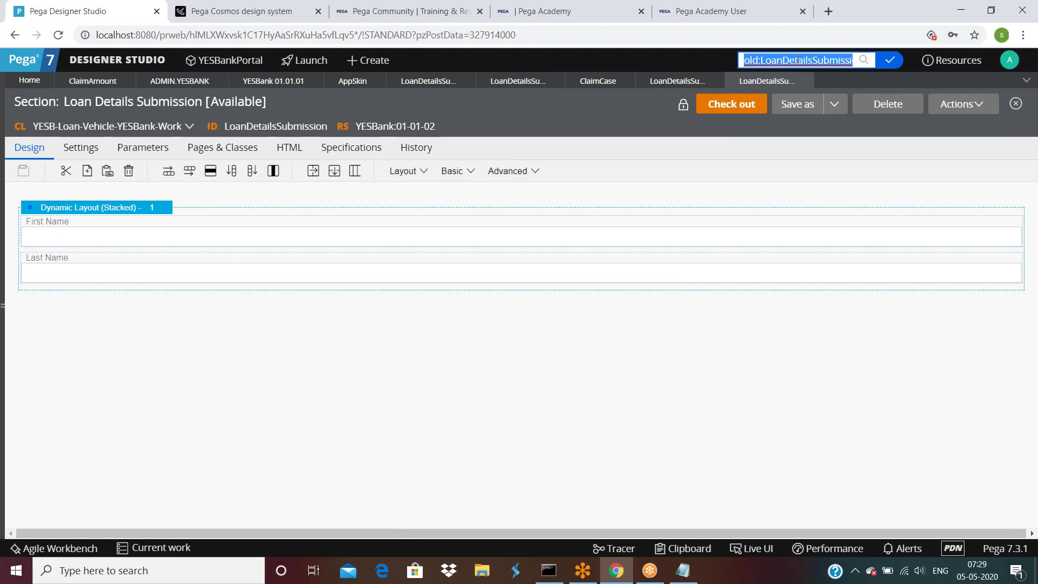
Search LoanDetailsSubmission rules to review their versions, then run new ClaimCase C-410.
{"action": "key", "text": "Return"}
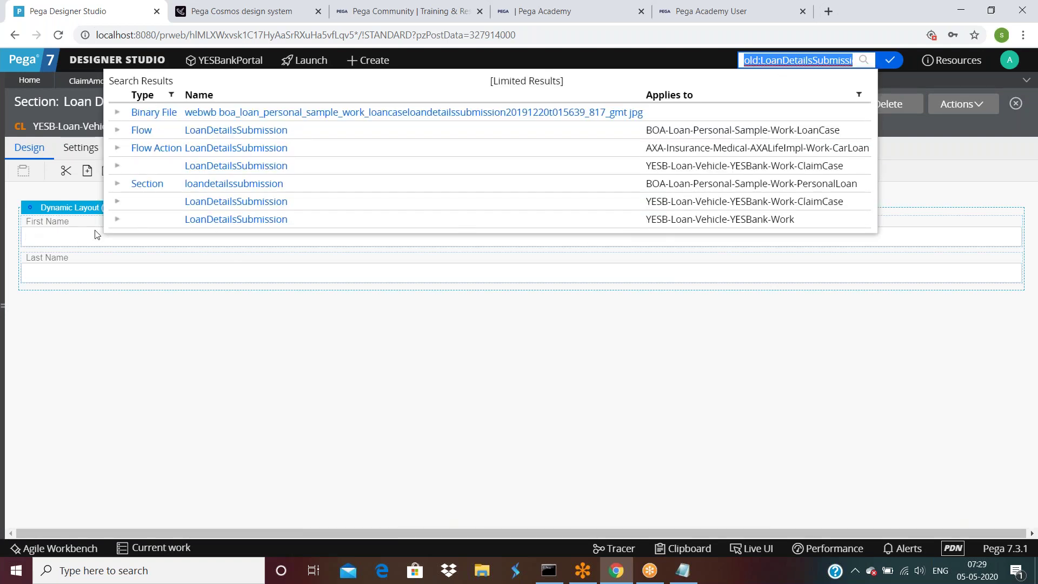
{"action": "left_click", "coordinate": [116, 220]}
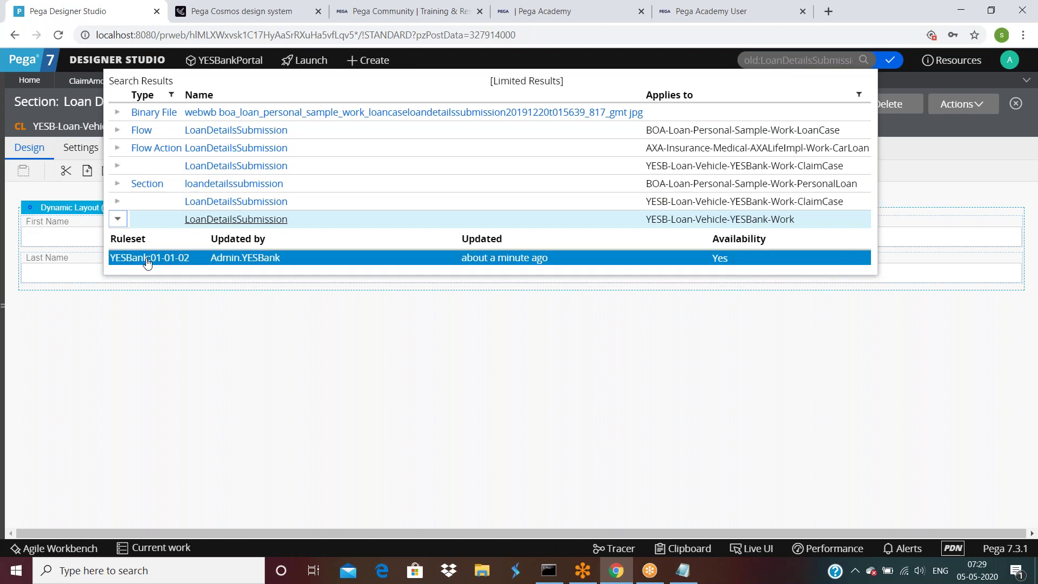
{"action": "left_click", "coordinate": [118, 201]}
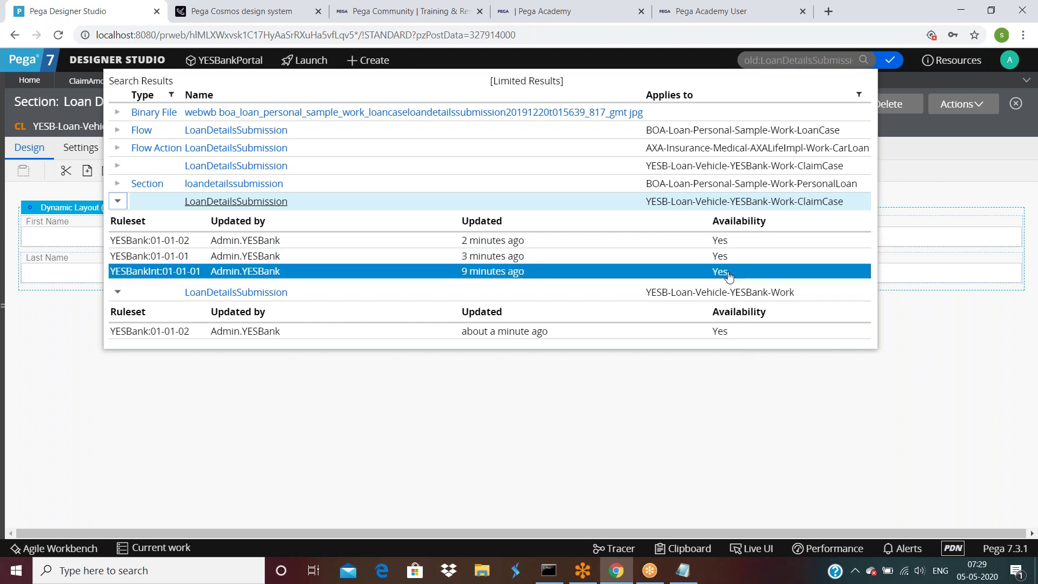
{"action": "left_click", "coordinate": [792, 409]}
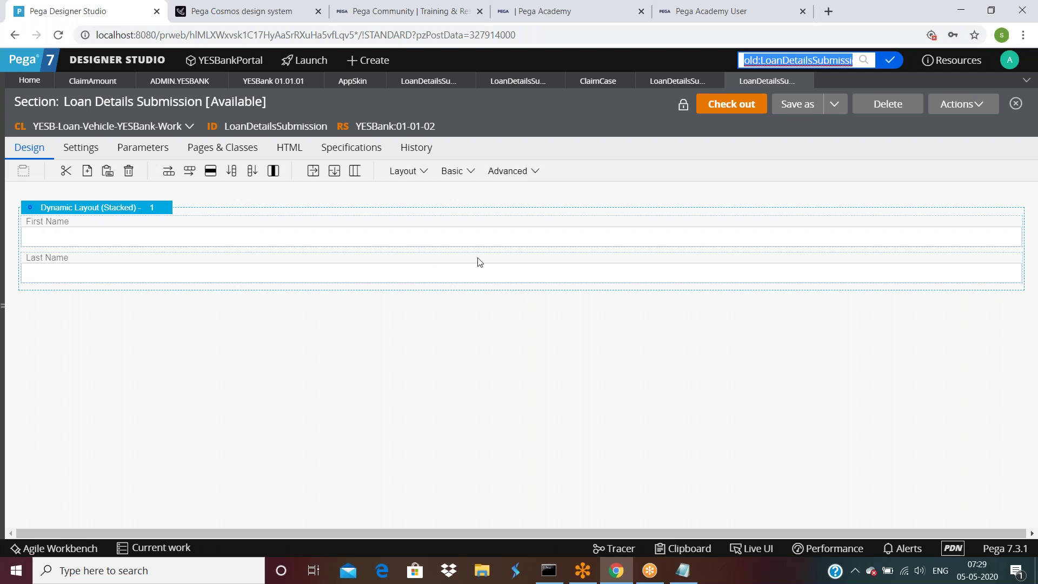
{"action": "left_click", "coordinate": [587, 81]}
{"action": "left_click", "coordinate": [883, 103]}
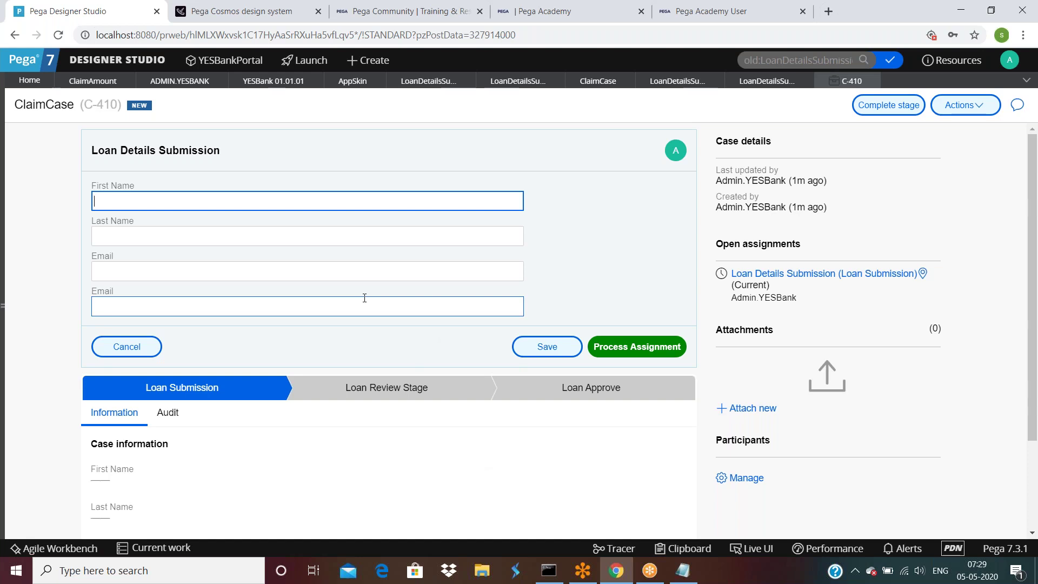
Compare the YESBank:01-01-02, YESBank:01-01-01 and Work-class versions of the Loan Details Submission section.
{"action": "left_click", "coordinate": [429, 94]}
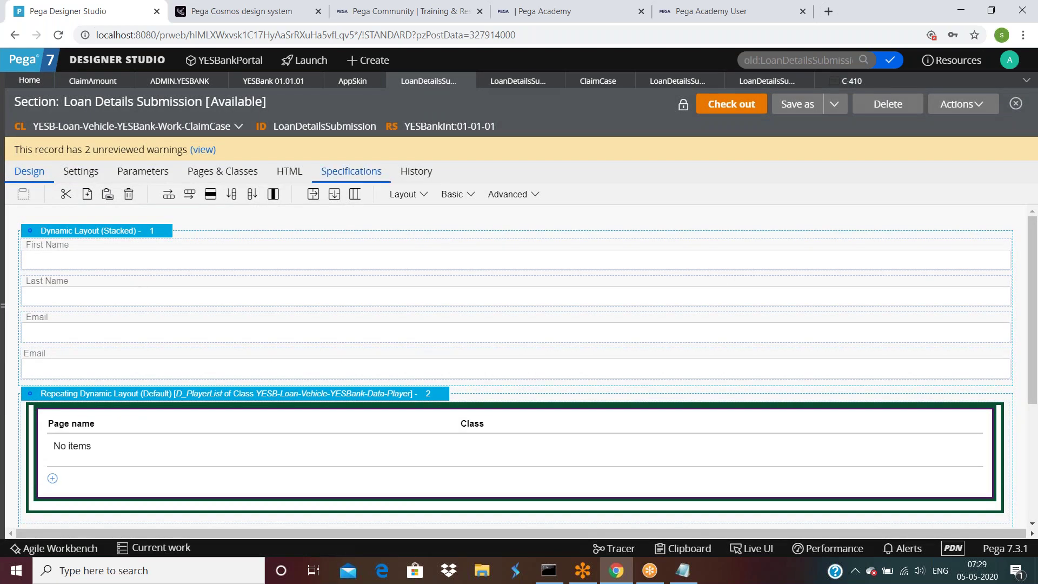
{"action": "scroll", "coordinate": [419, 279], "scroll_direction": "down", "scroll_amount": 1}
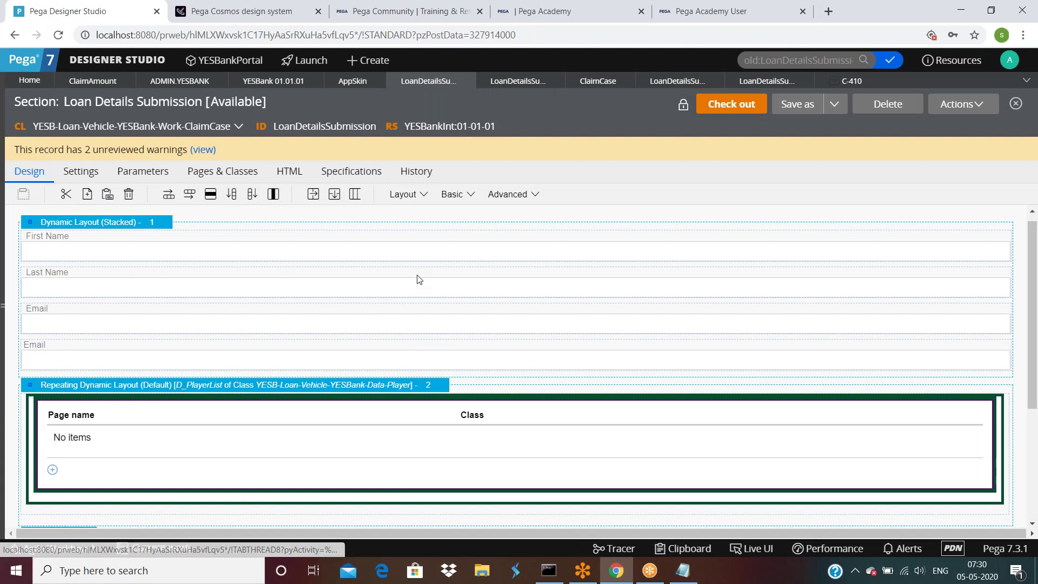
{"action": "scroll", "coordinate": [419, 279], "scroll_direction": "down", "scroll_amount": 3}
{"action": "scroll", "coordinate": [419, 279], "scroll_direction": "up", "scroll_amount": 3}
{"action": "left_click", "coordinate": [513, 80]}
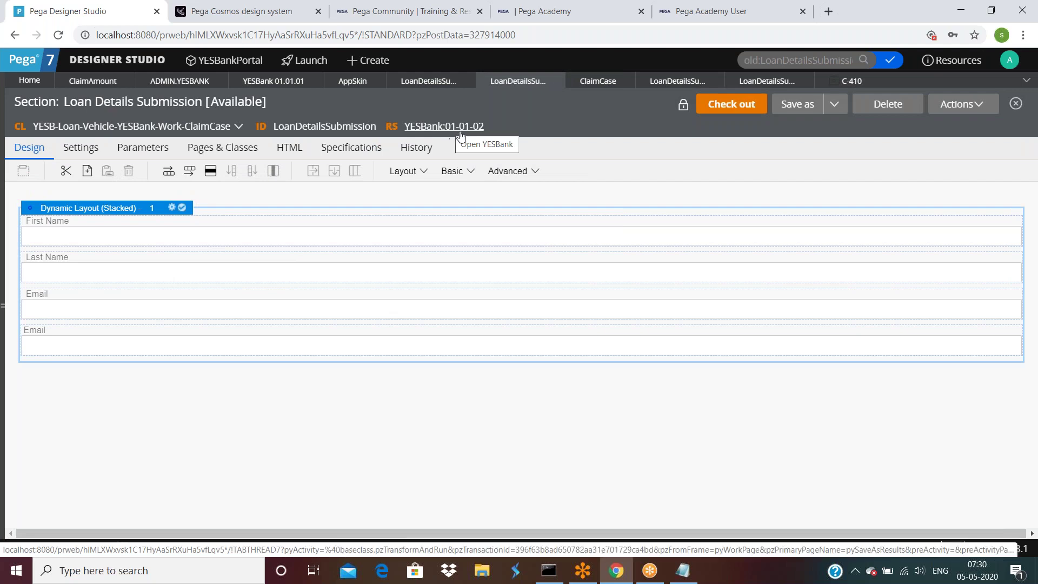
{"action": "left_click", "coordinate": [677, 81]}
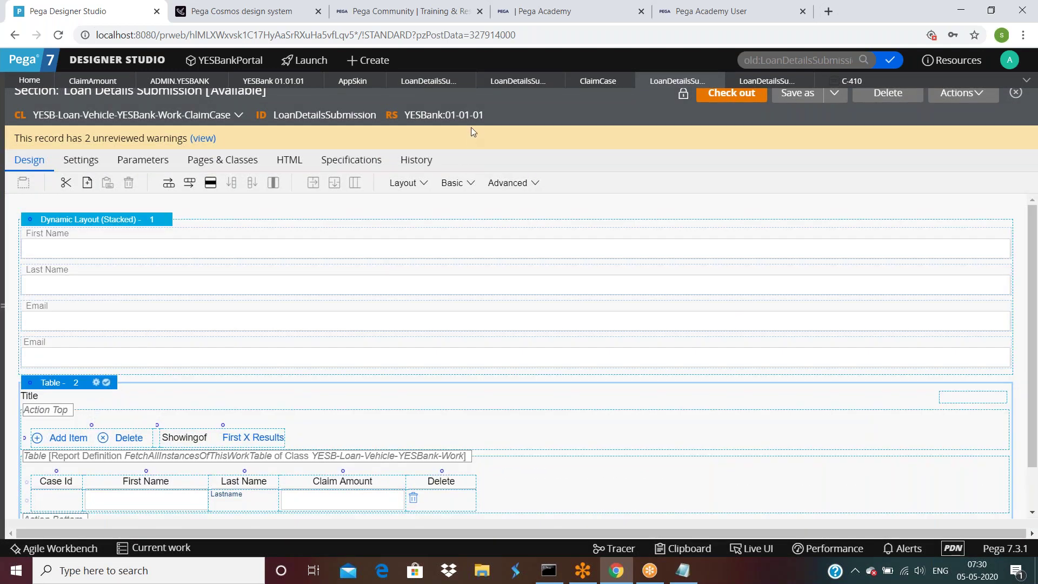
{"action": "left_click", "coordinate": [748, 81]}
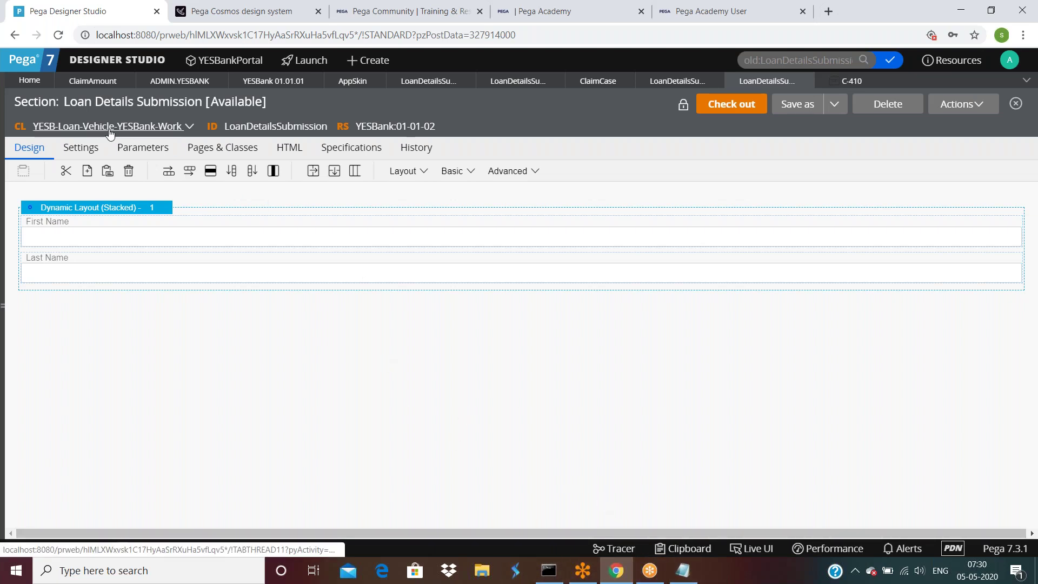
Recheck the ClaimCase, player-list, claims-table and name-only versions of the section.
{"action": "left_click", "coordinate": [156, 126]}
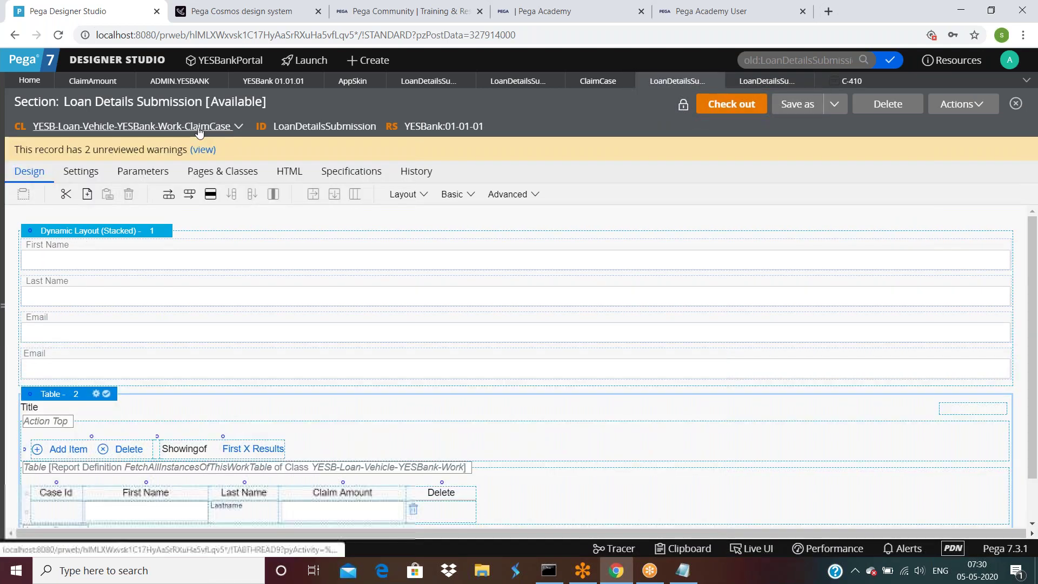
{"action": "left_click", "coordinate": [517, 82]}
{"action": "left_click", "coordinate": [440, 84]}
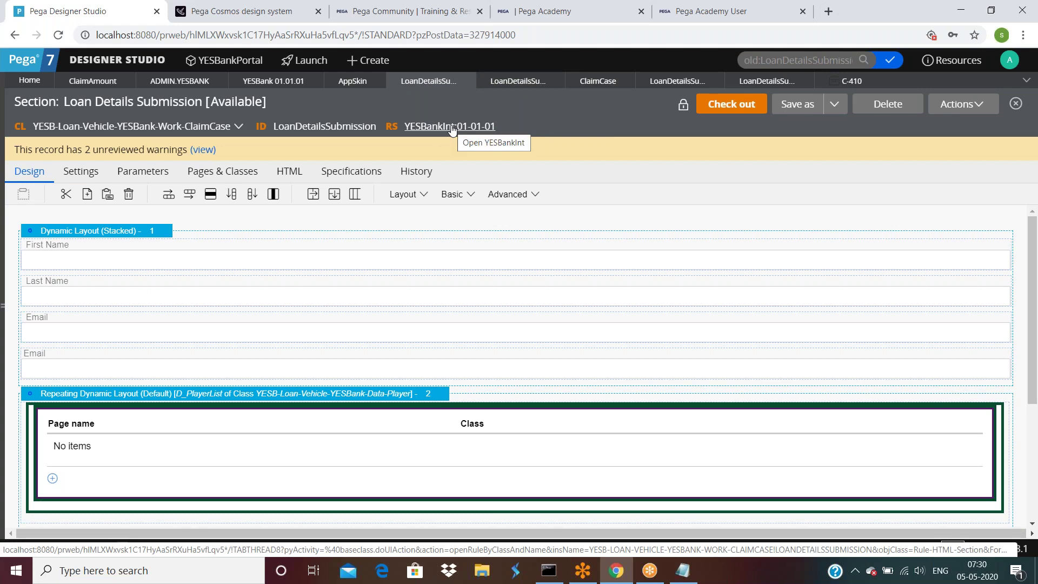
{"action": "left_click", "coordinate": [519, 81]}
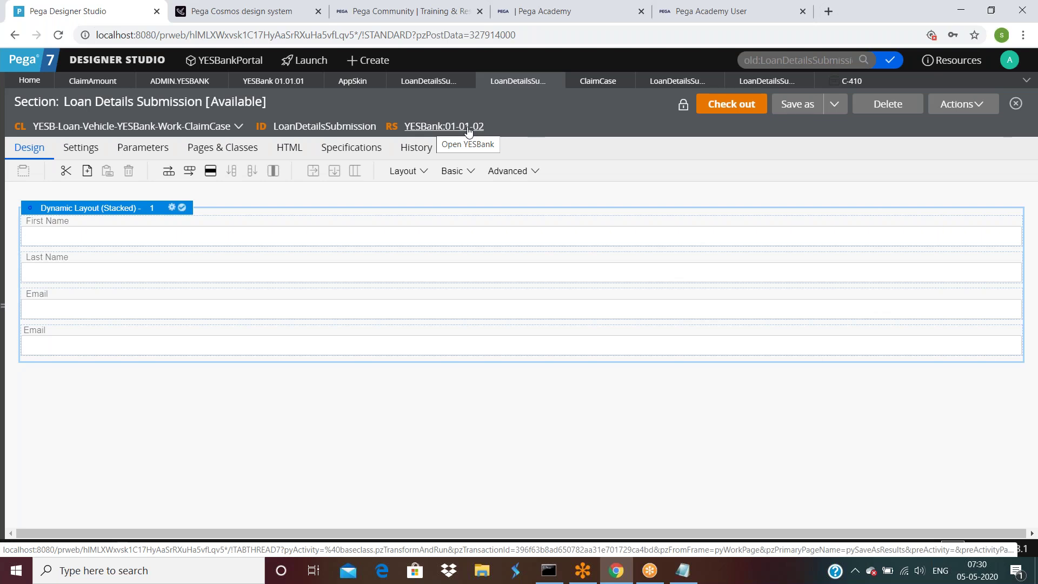
{"action": "left_click", "coordinate": [665, 81]}
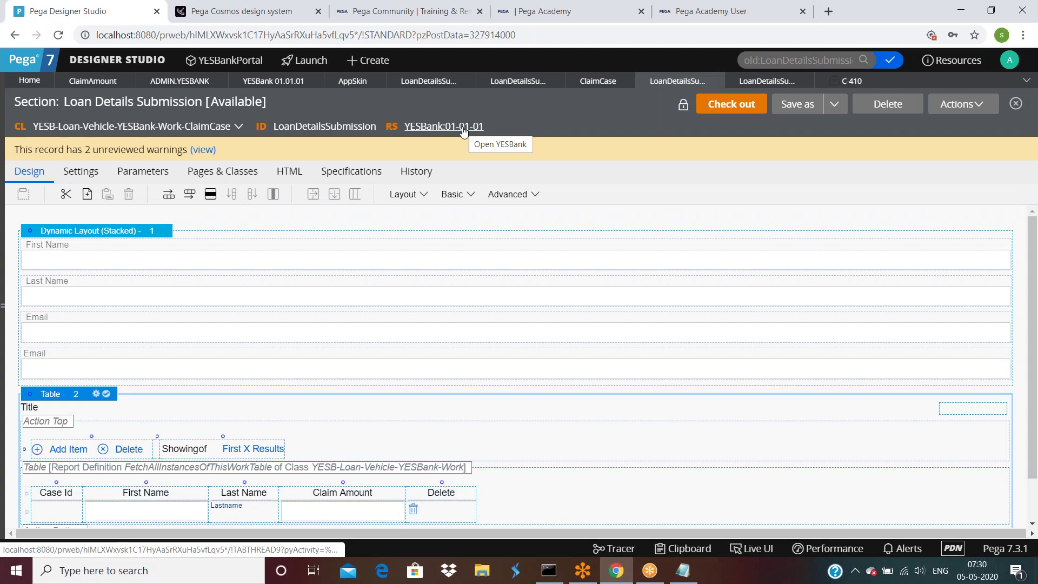
{"action": "left_click", "coordinate": [750, 82]}
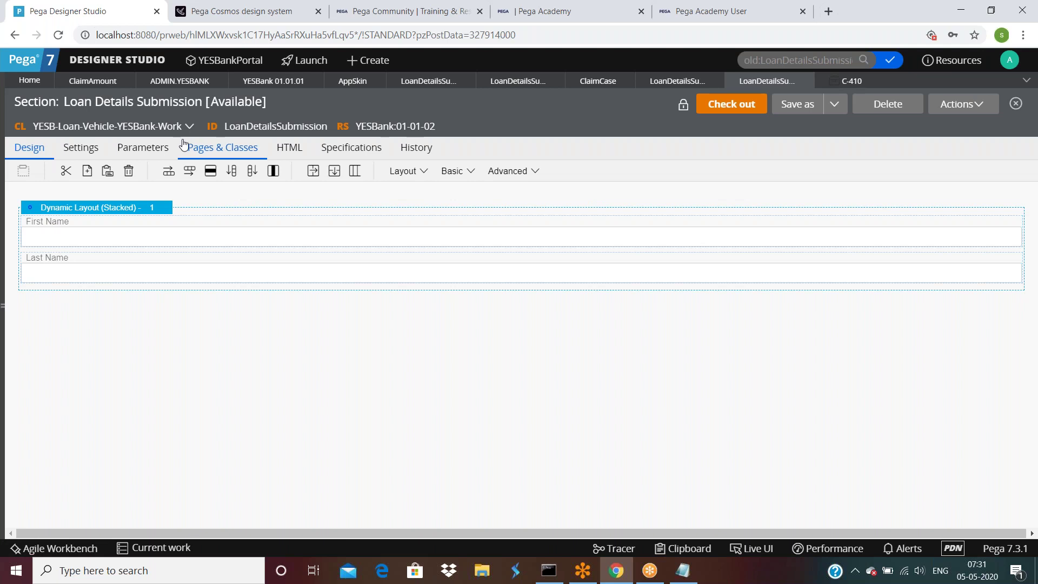
Try the two Email fields in case C-410, then return to the four-field ClaimCase section.
{"action": "left_click", "coordinate": [842, 83]}
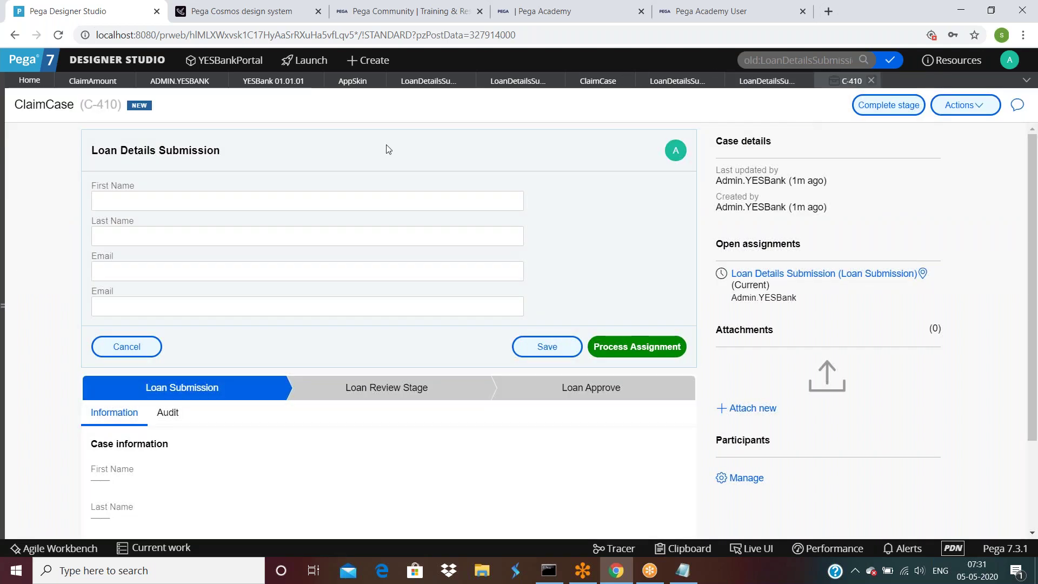
{"action": "left_click", "coordinate": [150, 278]}
{"action": "left_click", "coordinate": [179, 303]}
{"action": "left_click", "coordinate": [211, 271]}
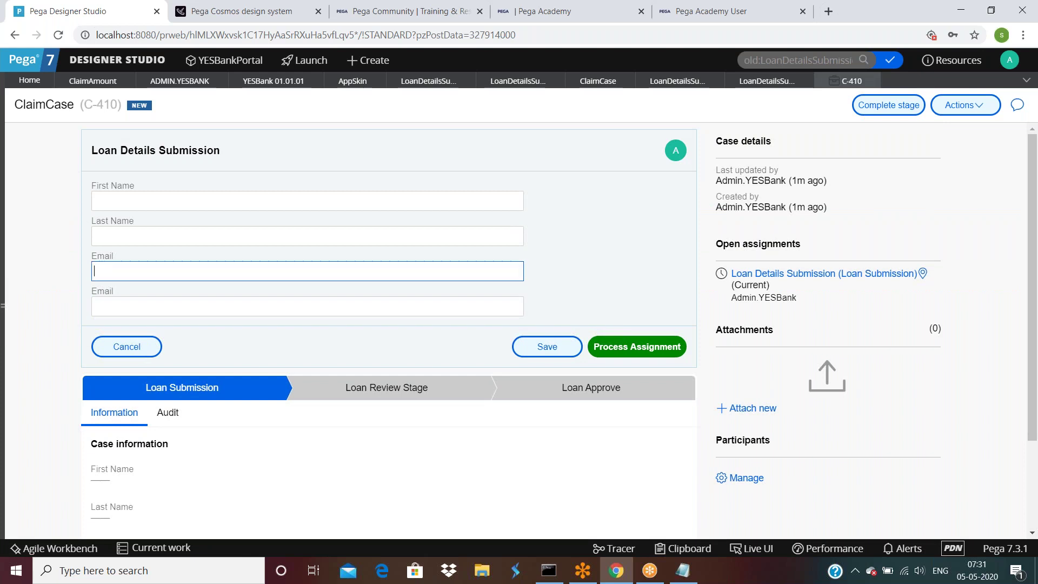
{"action": "left_click", "coordinate": [427, 82]}
{"action": "left_click", "coordinate": [505, 81]}
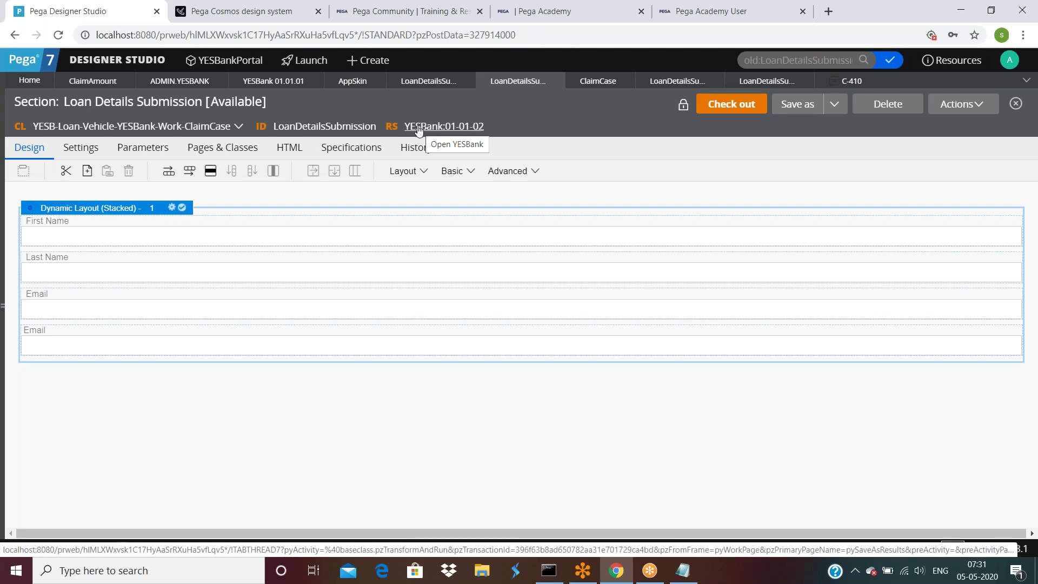
Set the section's availability to Not Available.
{"action": "left_click", "coordinate": [238, 101]}
{"action": "left_click", "coordinate": [321, 127]}
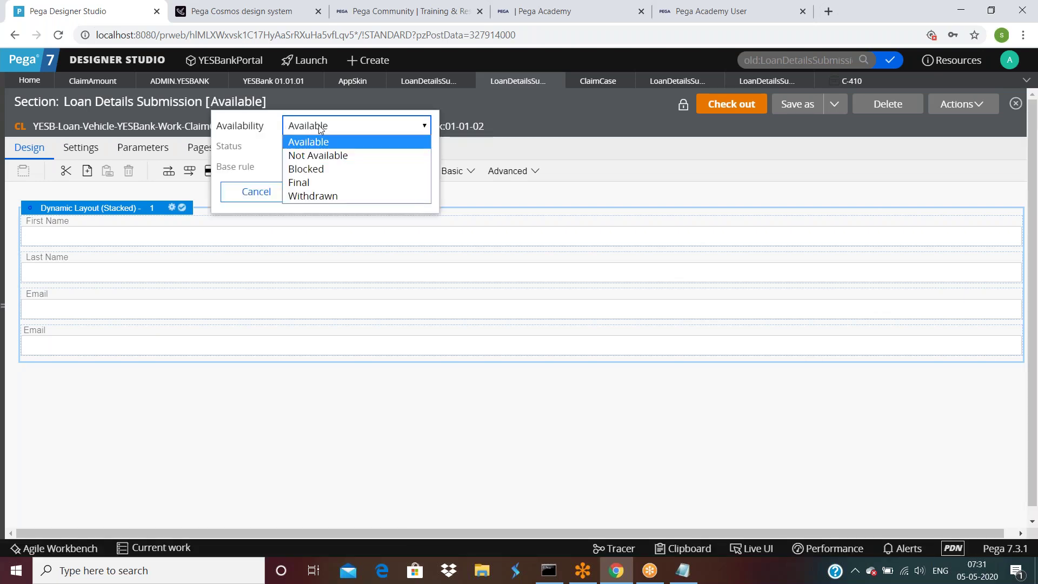
{"action": "left_click", "coordinate": [325, 156]}
{"action": "left_click", "coordinate": [388, 194]}
Check out the section and check it back in with a comment.
{"action": "left_click", "coordinate": [737, 109]}
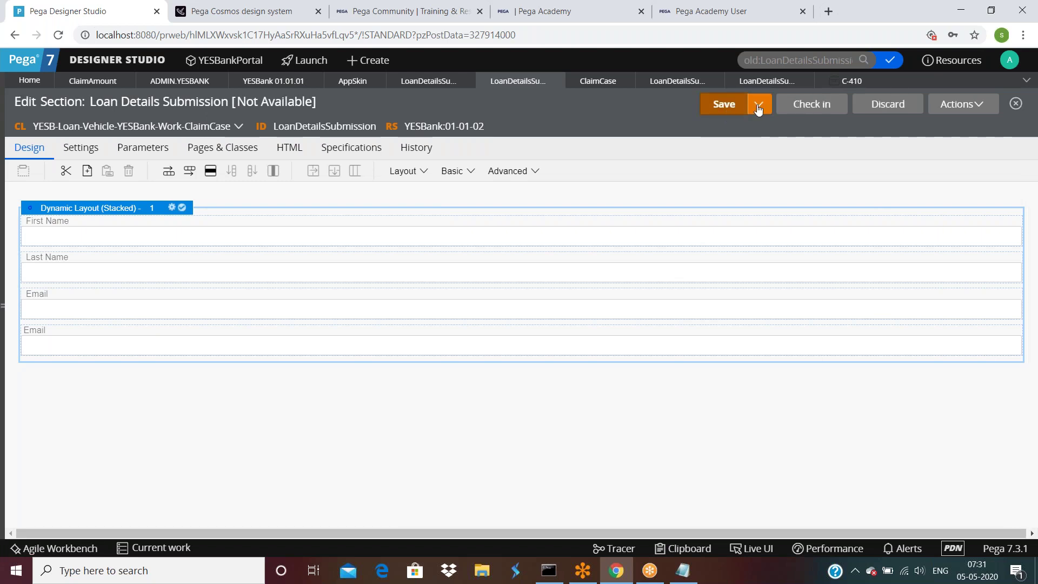
{"action": "left_click", "coordinate": [809, 104]}
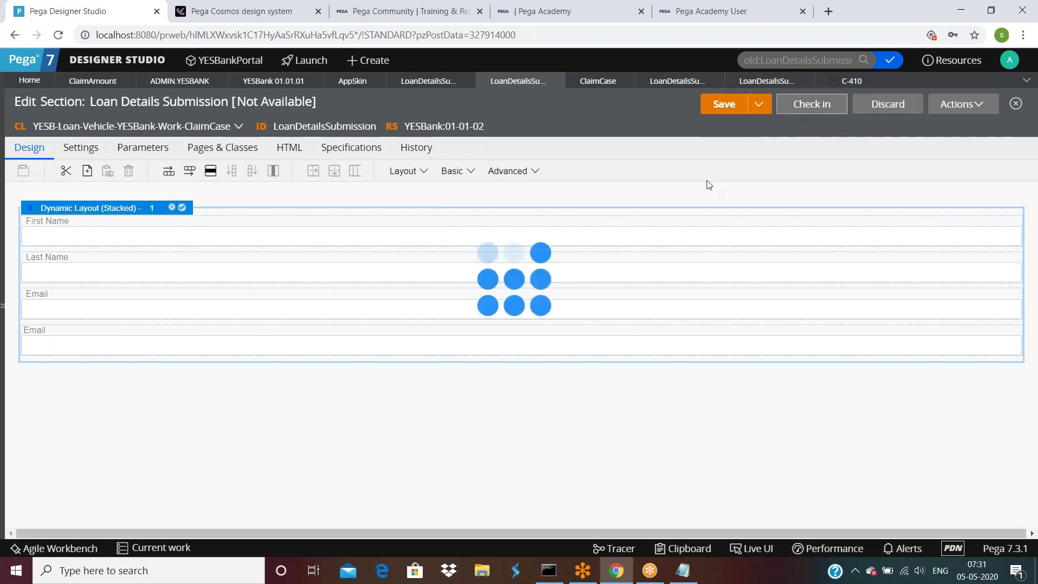
{"action": "type", "text": "dsafsaf"}
{"action": "left_click", "coordinate": [686, 372]}
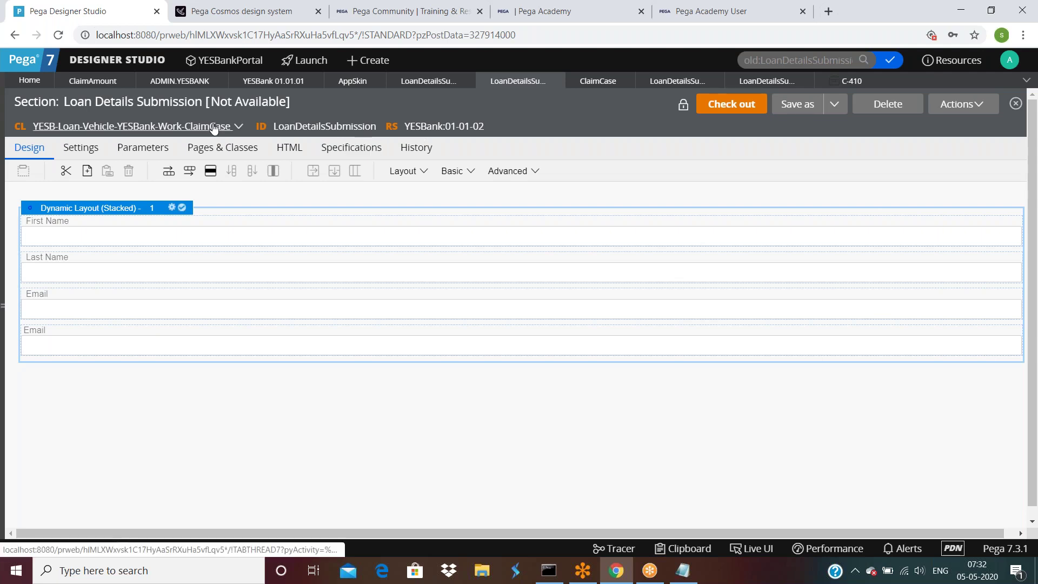
Run a new ClaimCase case, then browse section versions, ending on YESBank:01-01-02.
{"action": "left_click", "coordinate": [594, 83]}
{"action": "left_click", "coordinate": [886, 103]}
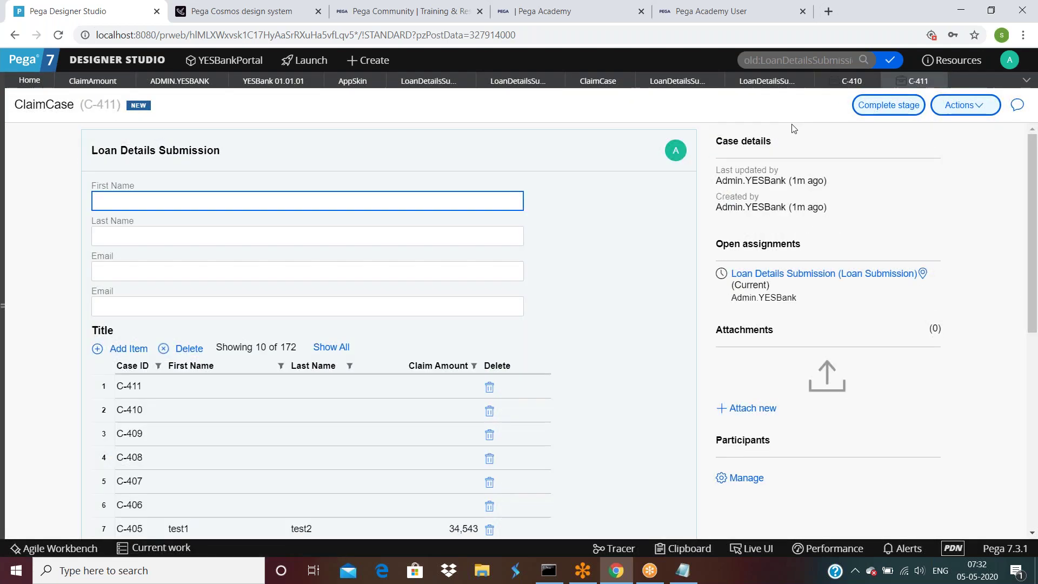
{"action": "left_click", "coordinate": [755, 85]}
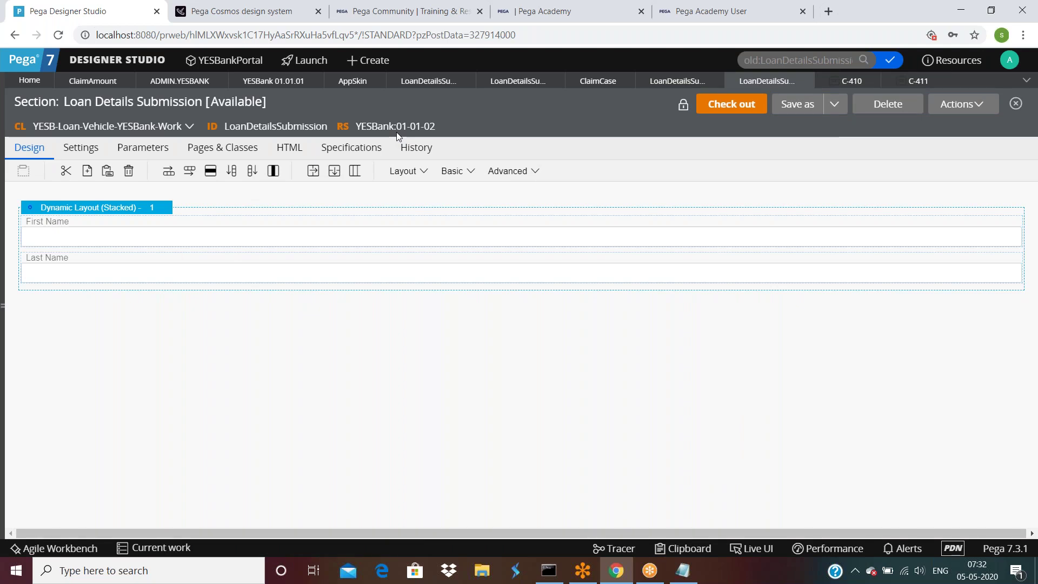
{"action": "left_click", "coordinate": [518, 82]}
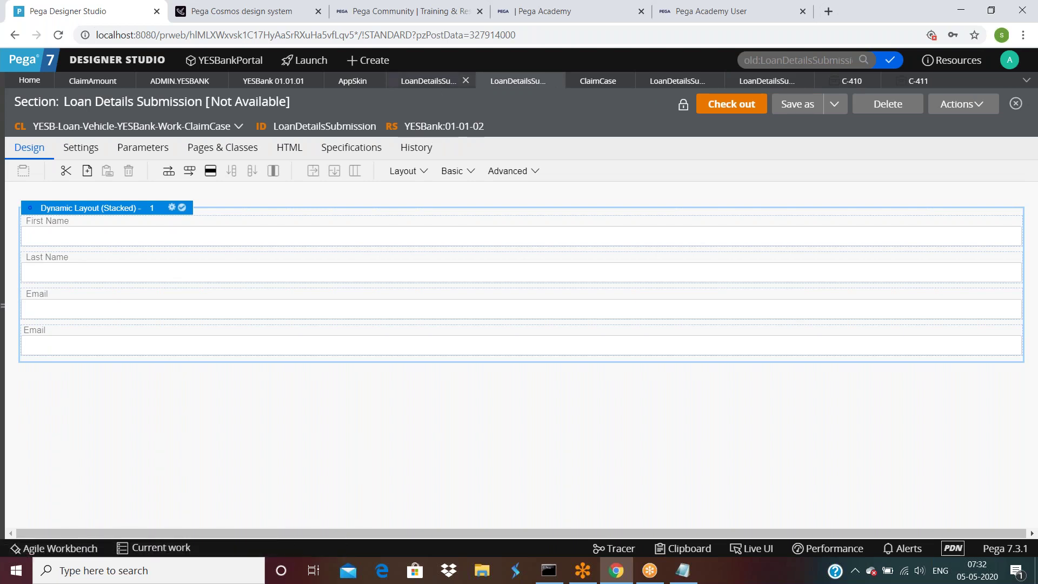
{"action": "left_click", "coordinate": [433, 80]}
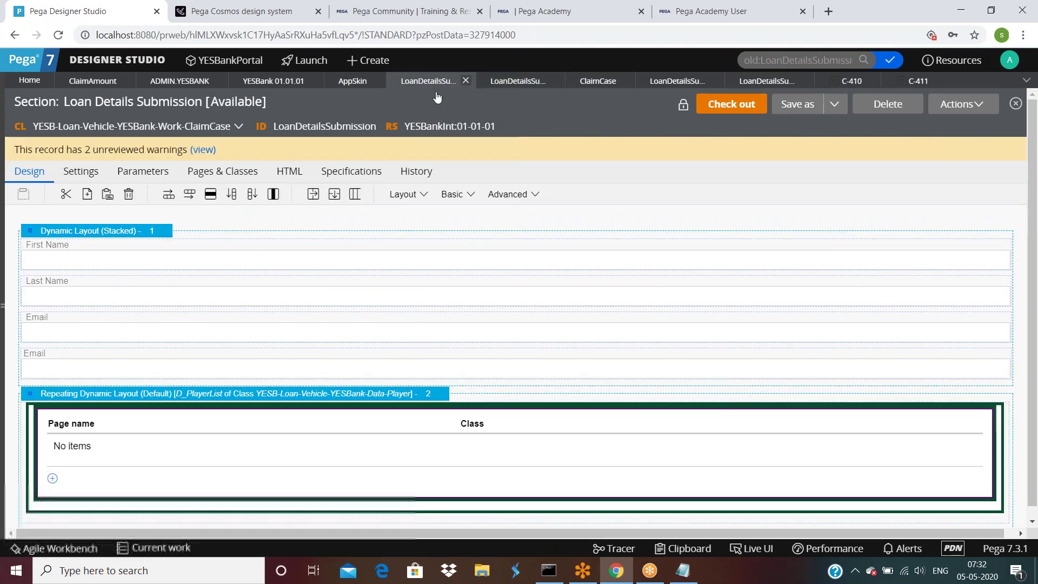
{"action": "left_click", "coordinate": [654, 82]}
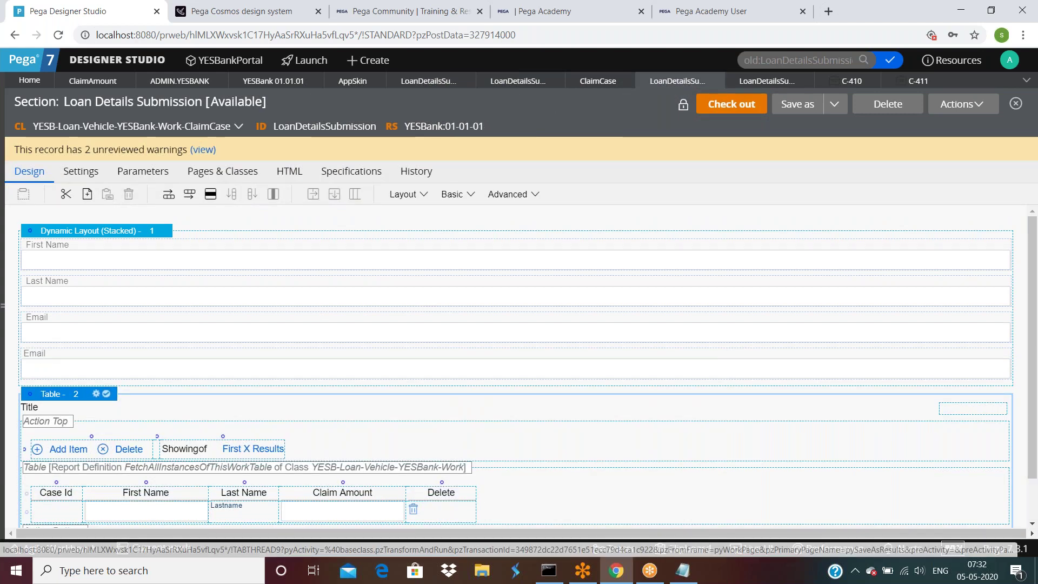
{"action": "left_click", "coordinate": [766, 81]}
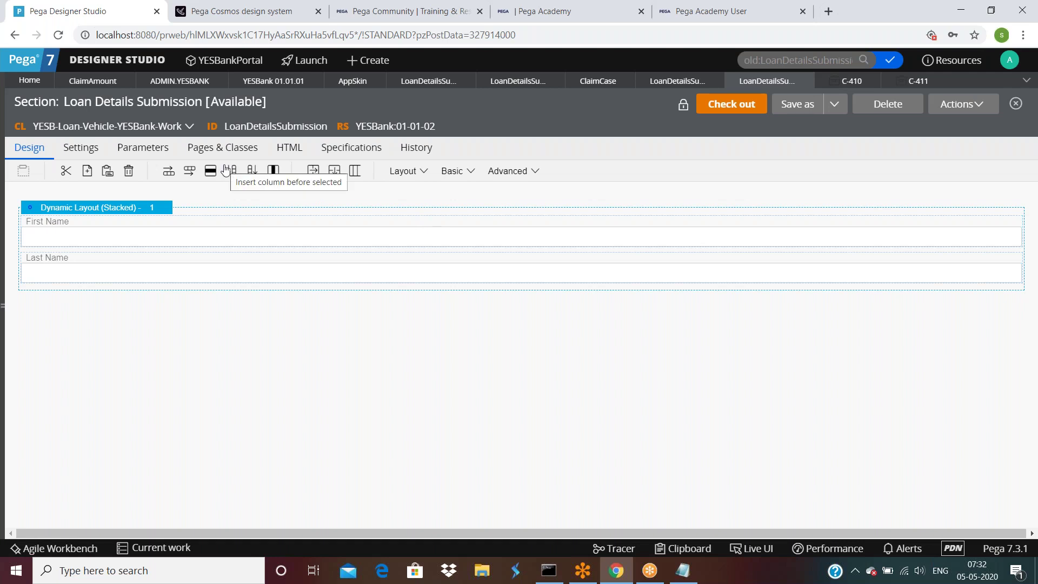
Open the YESBank:01-01-01 ClaimCase Loan Details Submission section with the claims table.
{"action": "left_click", "coordinate": [580, 85]}
{"action": "left_click", "coordinate": [516, 81]}
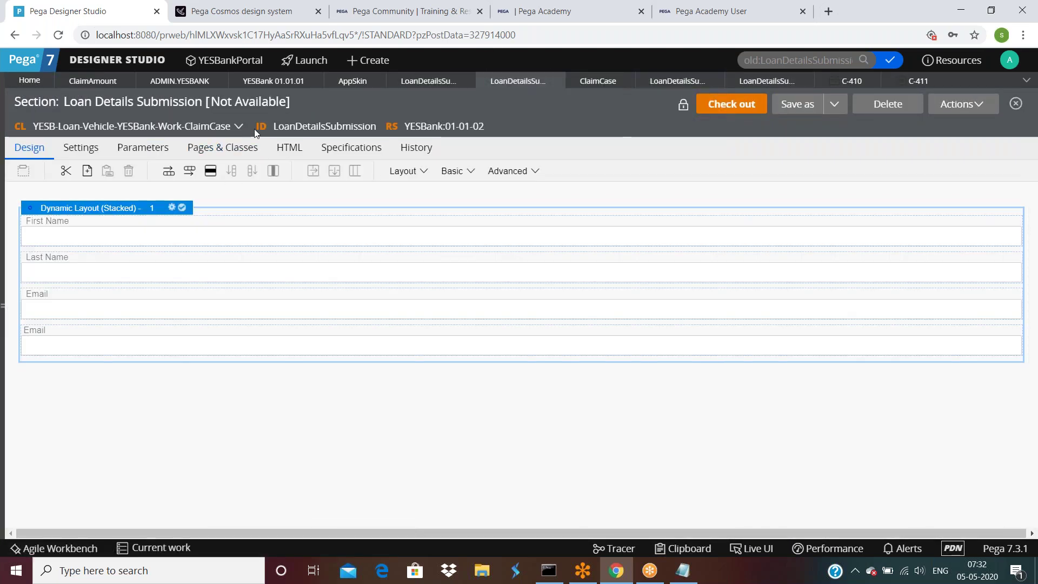
{"action": "left_click", "coordinate": [435, 88]}
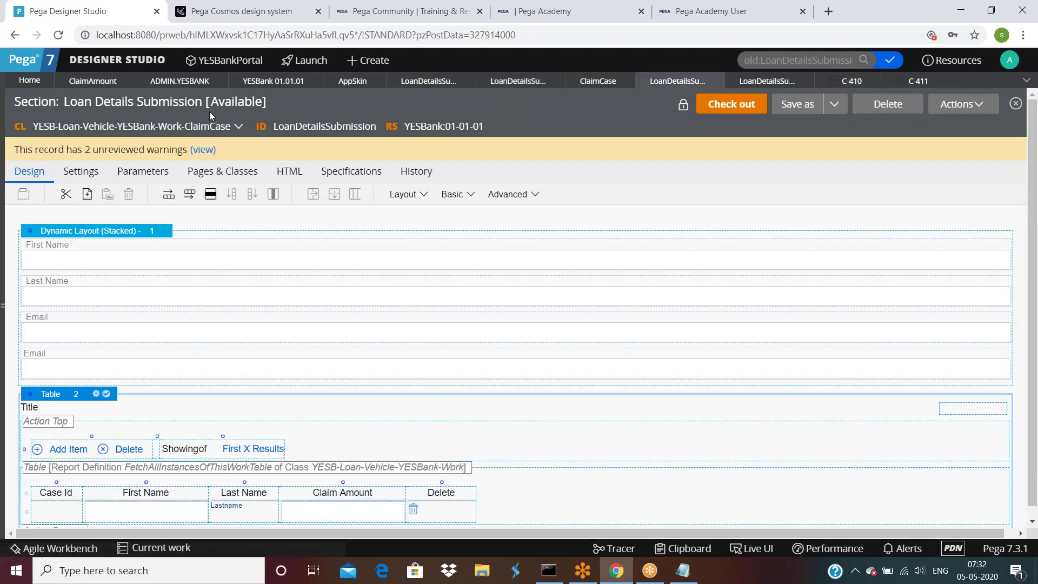
{"action": "scroll", "coordinate": [383, 282], "scroll_direction": "down", "scroll_amount": 2}
{"action": "scroll", "coordinate": [346, 335], "scroll_direction": "up", "scroll_amount": 2}
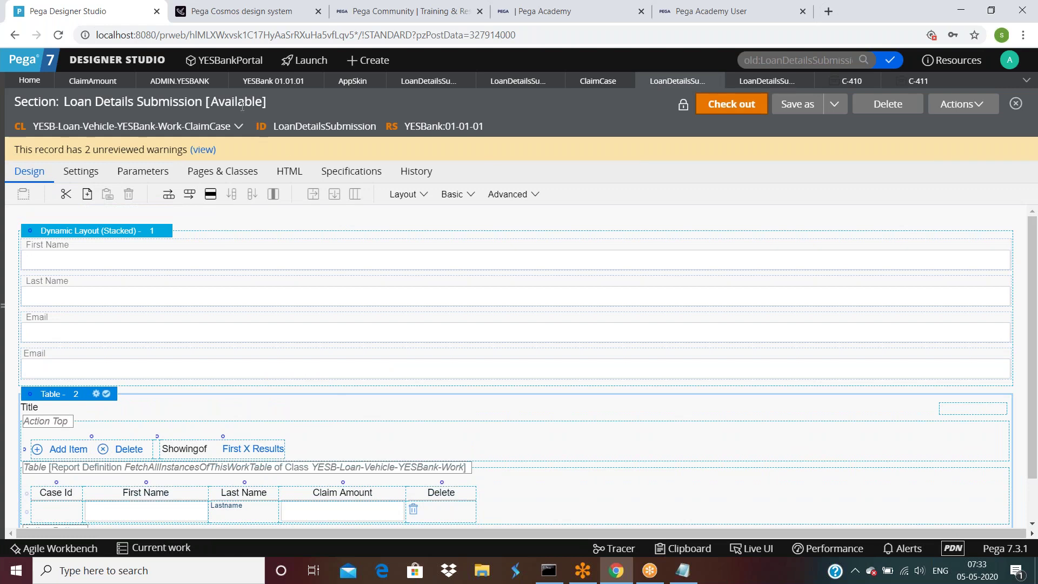
Check out the section and set its availability to Not Available.
{"action": "left_click", "coordinate": [271, 102]}
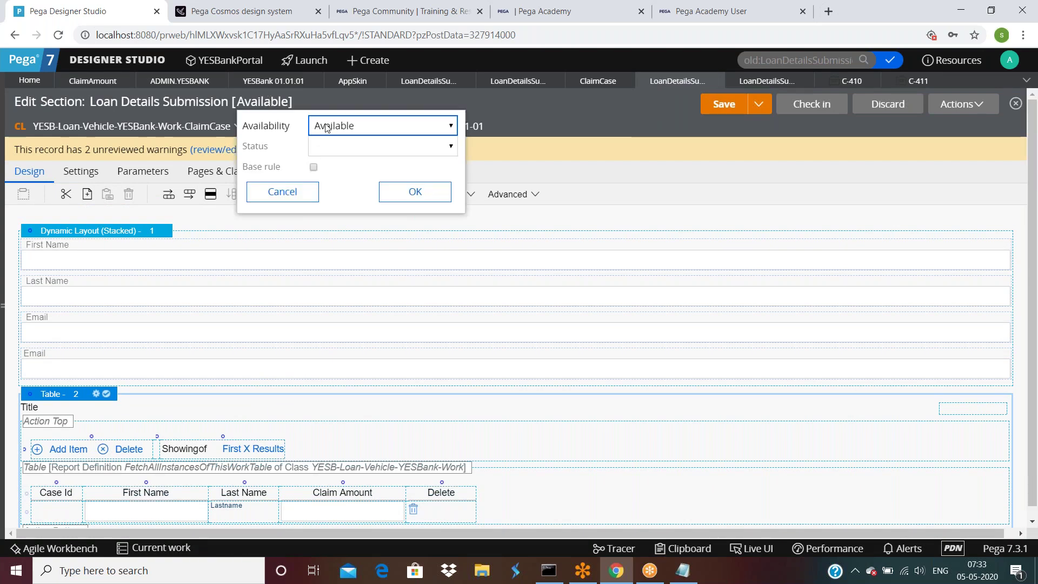
{"action": "left_click", "coordinate": [326, 128]}
{"action": "left_click", "coordinate": [338, 153]}
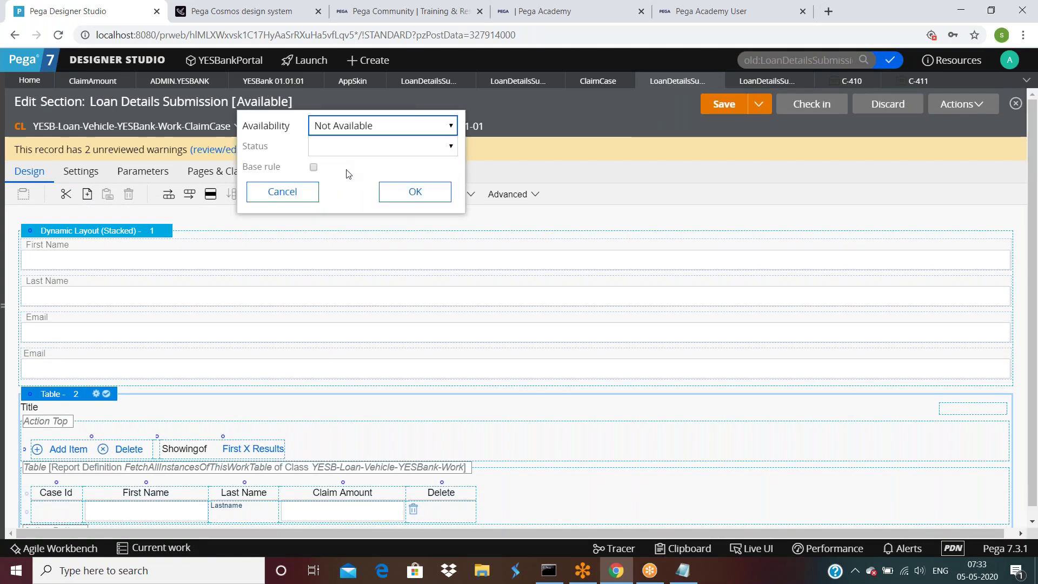
{"action": "left_click", "coordinate": [415, 192]}
Check the section back in with a comment.
{"action": "left_click", "coordinate": [811, 104]}
{"action": "type", "text": "asdfsdf"}
{"action": "left_click", "coordinate": [741, 382]}
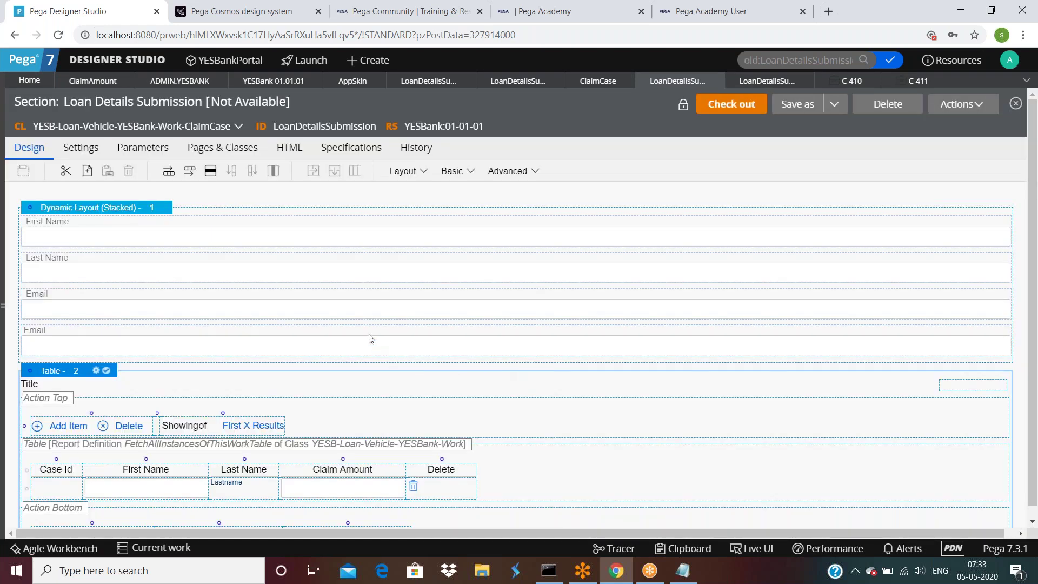
{"action": "left_click", "coordinate": [596, 81]}
Run ClaimCase to create case C-412 and open the YESBankInt:01-01-01 section.
{"action": "left_click", "coordinate": [887, 104]}
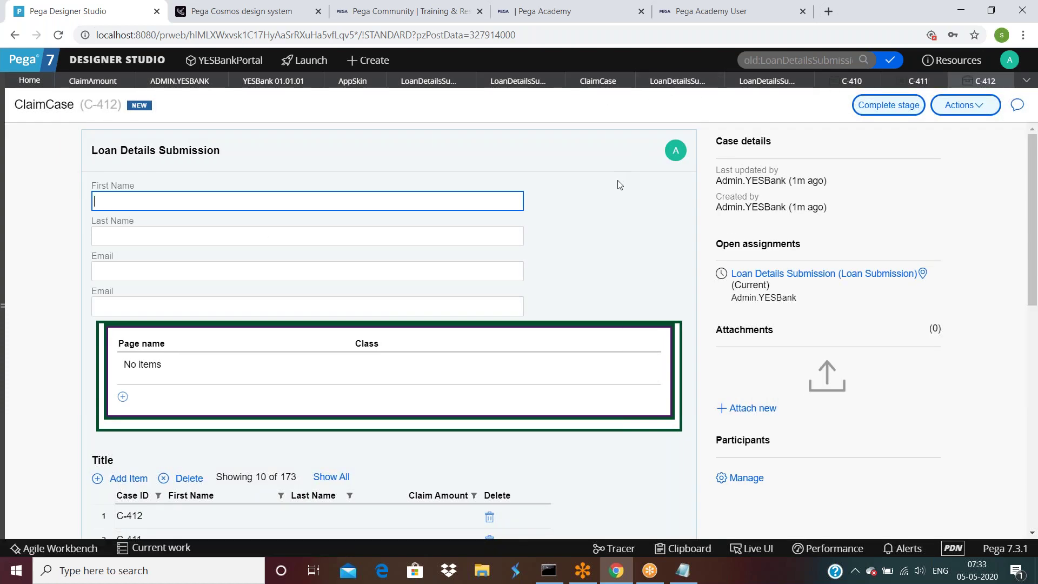
{"action": "left_click", "coordinate": [428, 82]}
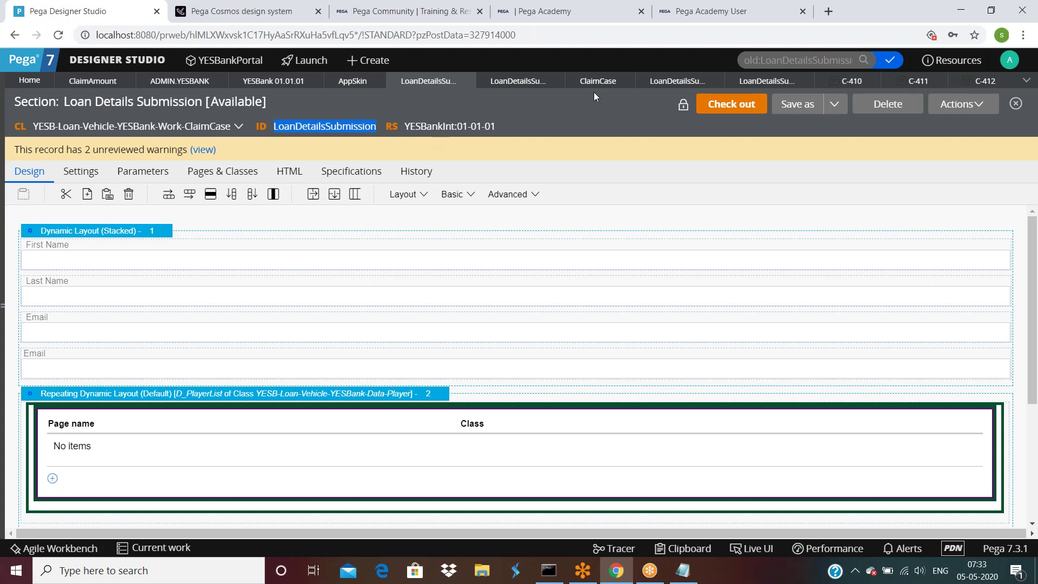
Set the YESBankInt:01-01-01 section's availability to Not Available and save it.
{"action": "left_click", "coordinate": [755, 81]}
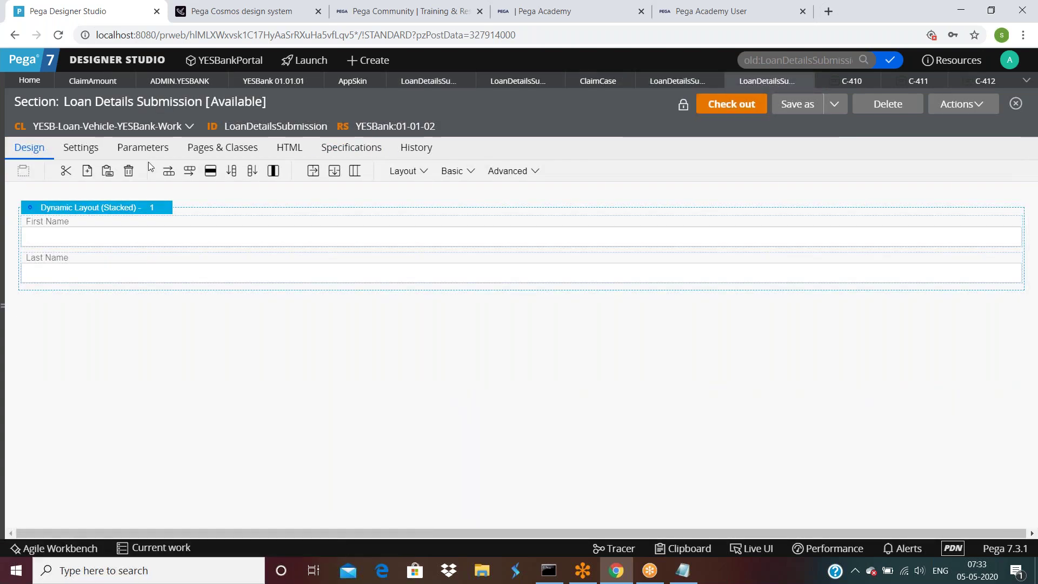
{"action": "left_click", "coordinate": [441, 82]}
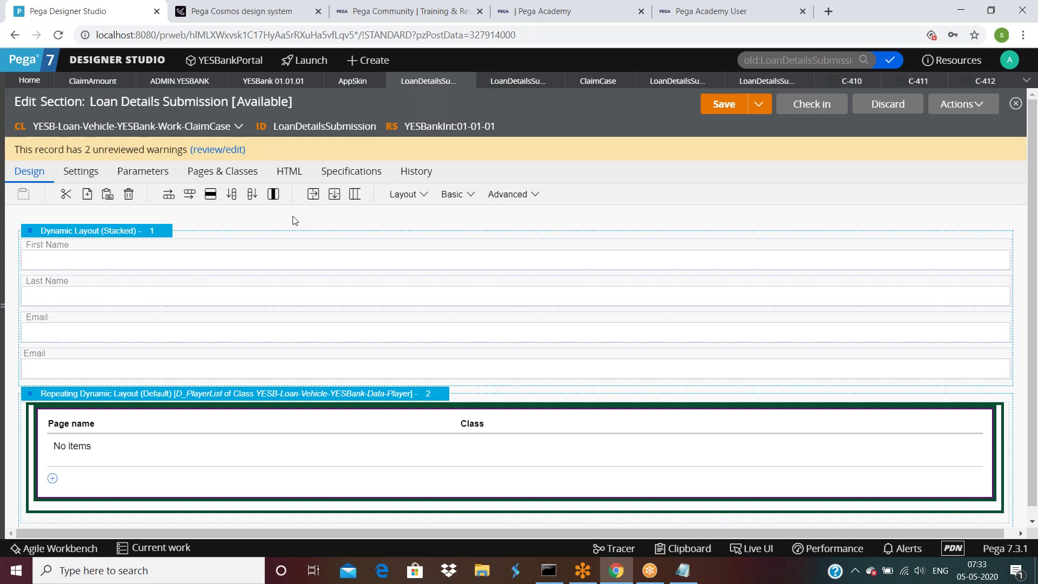
{"action": "left_click", "coordinate": [263, 102]}
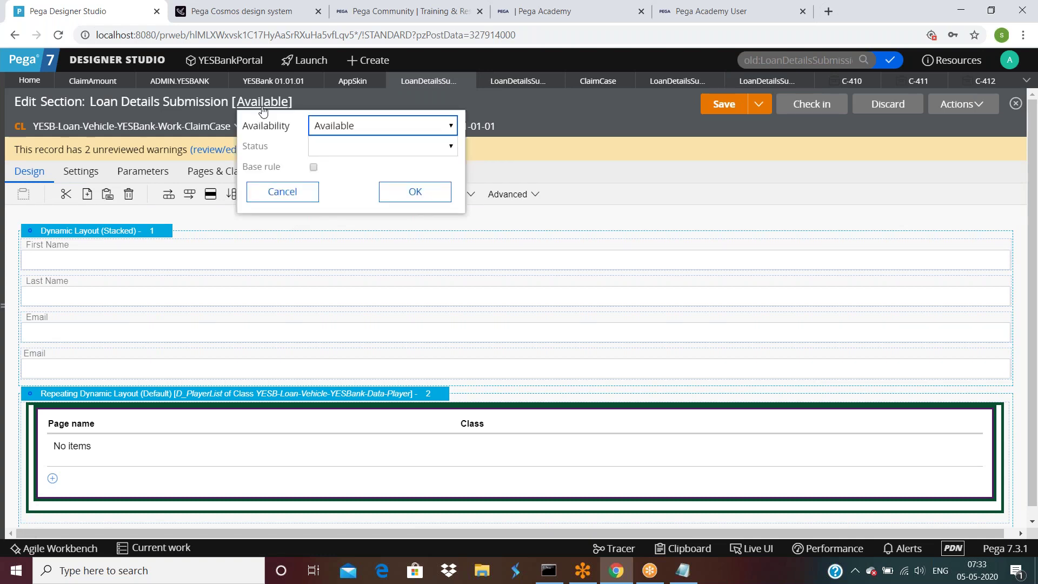
{"action": "left_click", "coordinate": [324, 133]}
{"action": "left_click", "coordinate": [349, 156]}
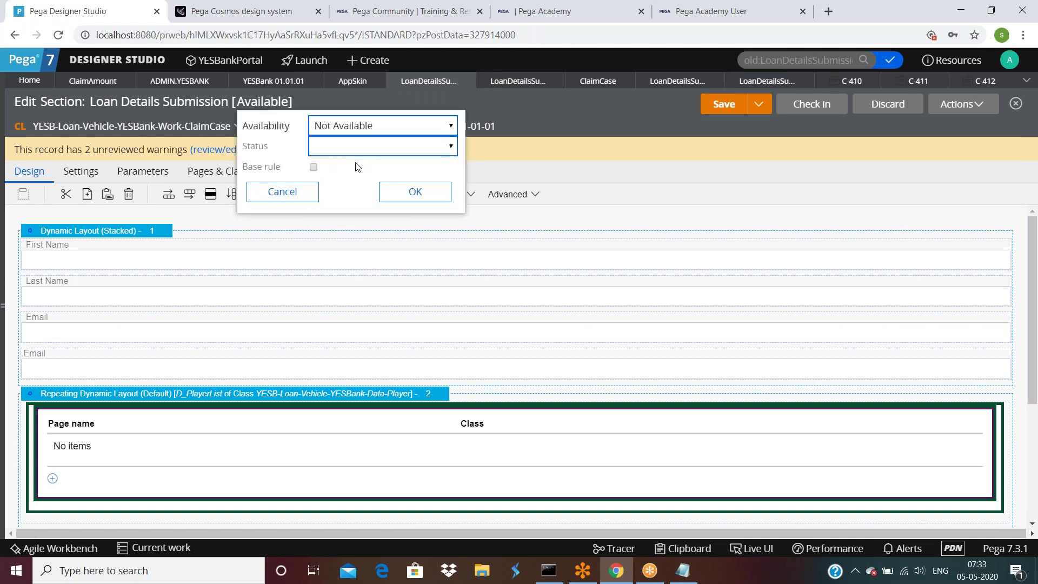
{"action": "left_click", "coordinate": [415, 192]}
{"action": "left_click", "coordinate": [724, 104]}
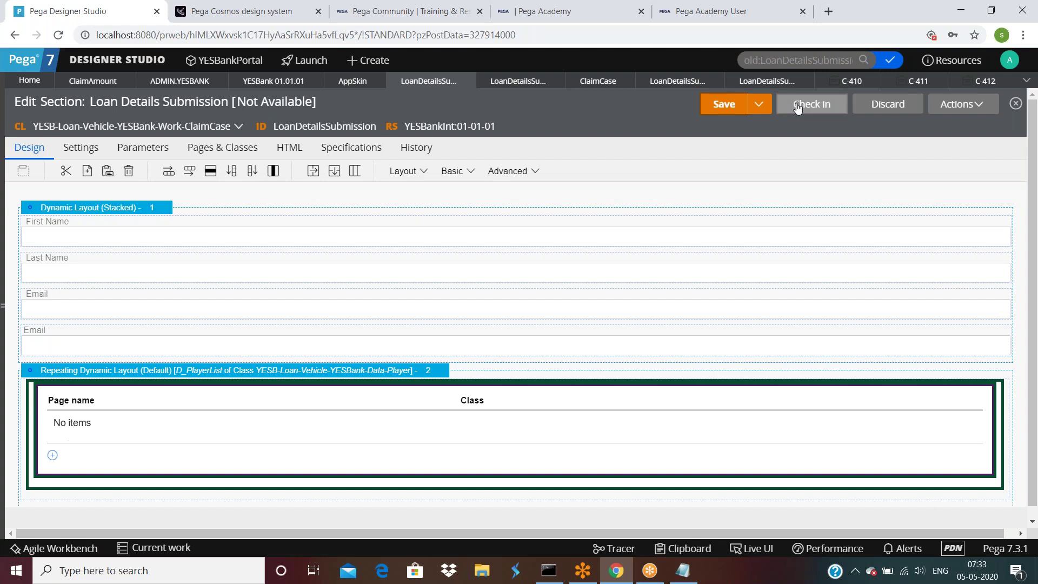
Check the YESBankInt section back in with a comment.
{"action": "left_click", "coordinate": [799, 105]}
{"action": "type", "text": "asdfsaf"}
{"action": "left_click", "coordinate": [680, 371]}
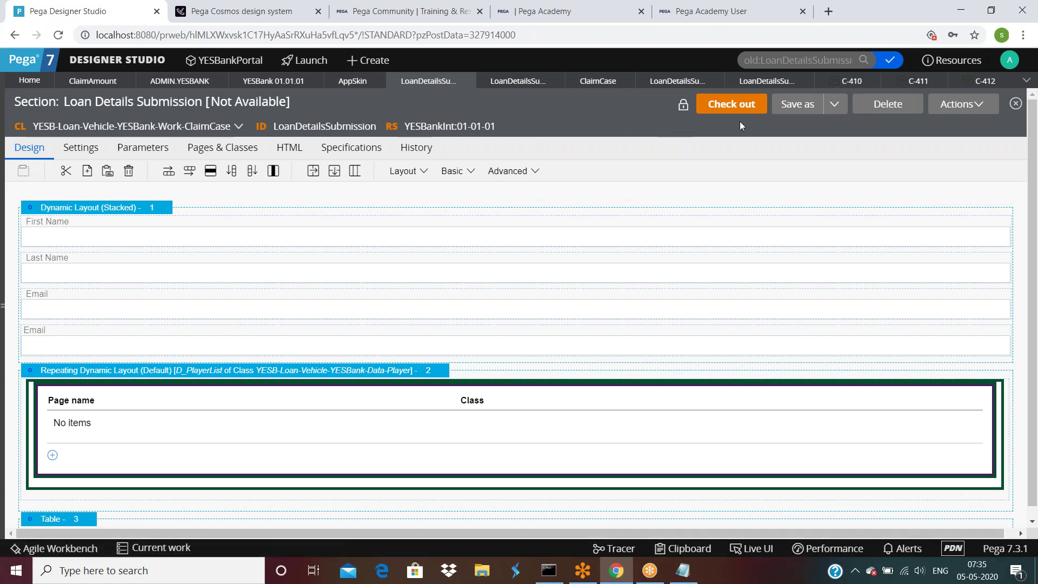
Show the ClaimCase workflow with its Loan Submission, Loan Review and Loan Approve stages.
{"action": "left_click", "coordinate": [600, 81]}
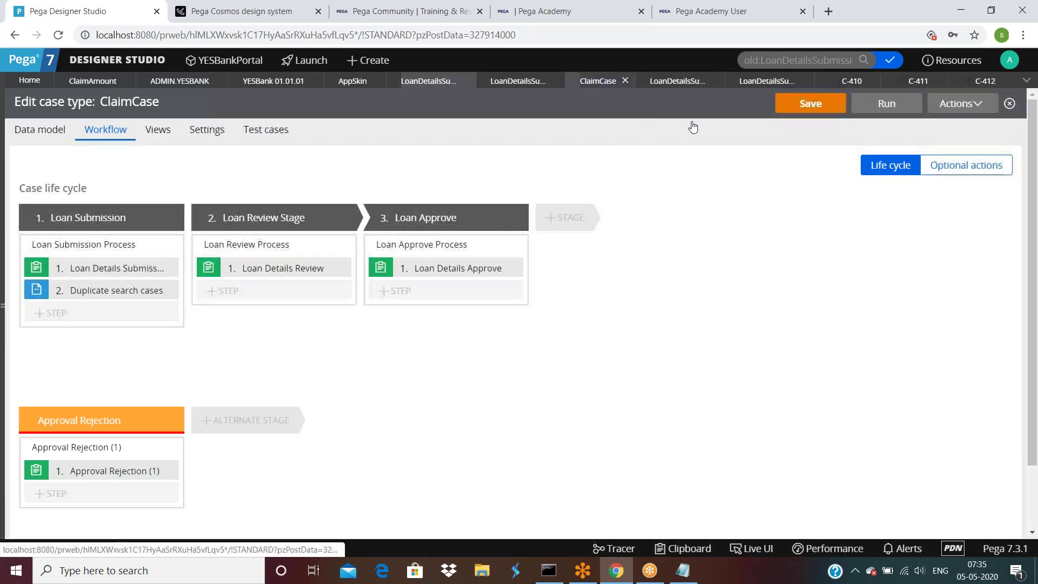
Run case C-413 showing only First and Last Name, then close the C-410 to C-413 tabs.
{"action": "left_click", "coordinate": [887, 105]}
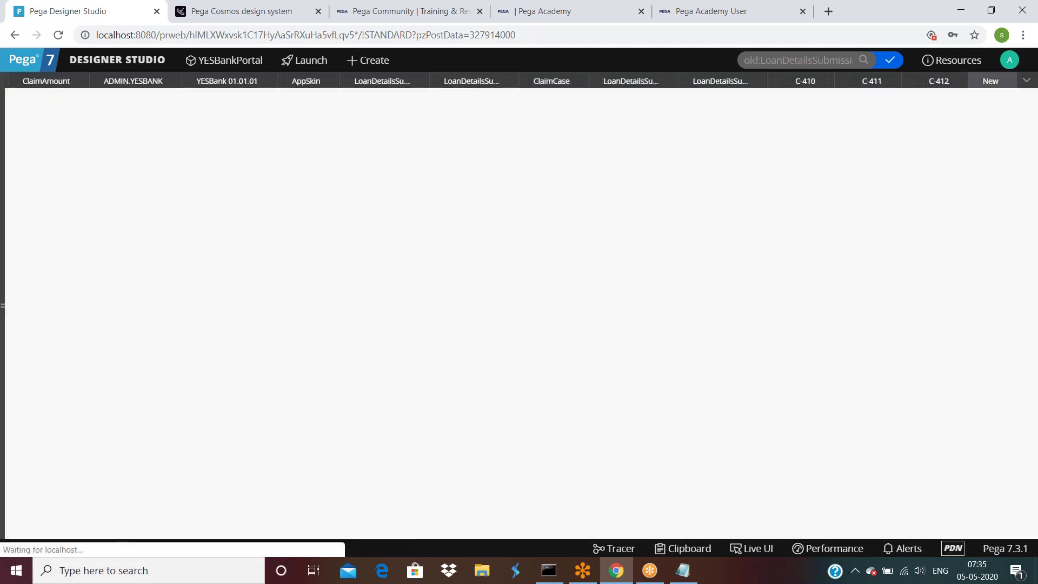
{"action": "left_click", "coordinate": [273, 239]}
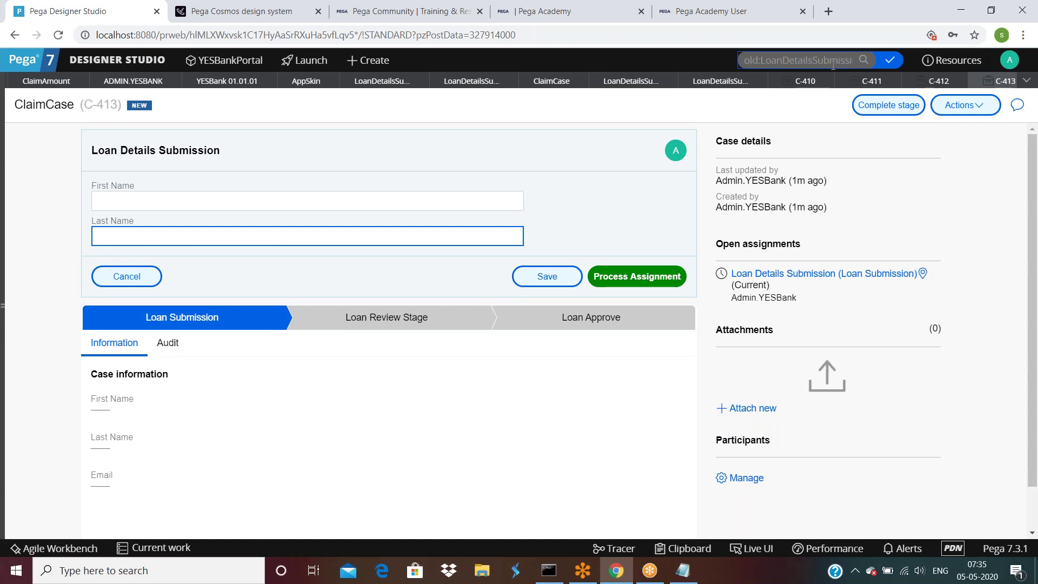
{"action": "left_click", "coordinate": [826, 81]}
{"action": "left_click", "coordinate": [825, 81]}
{"action": "left_click", "coordinate": [872, 81]}
{"action": "left_click", "coordinate": [872, 81]}
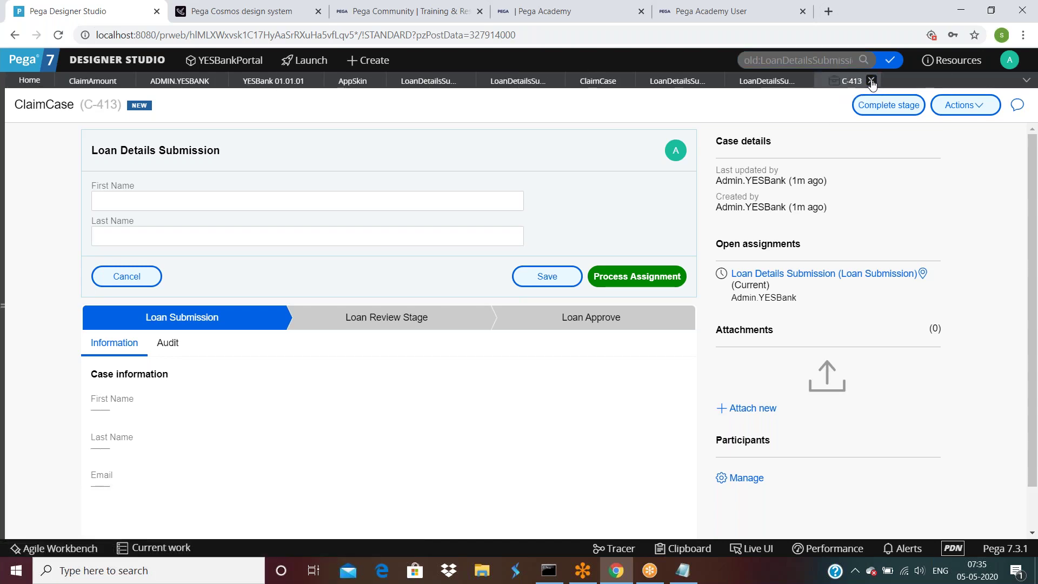
{"action": "left_click", "coordinate": [871, 81]}
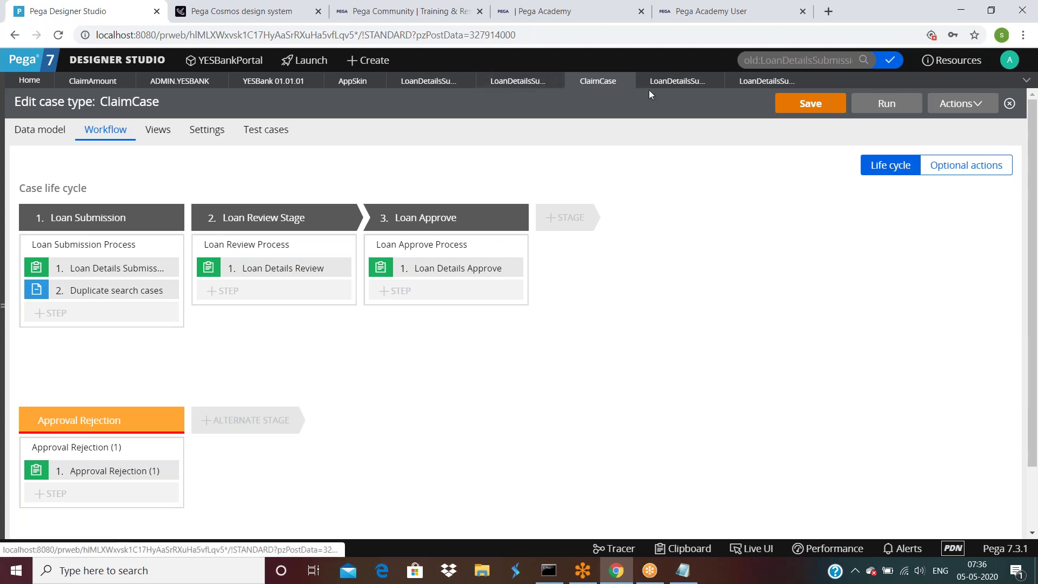
Check out the YESBank:01-01-02 section, set its availability to Blocked, and save.
{"action": "left_click", "coordinate": [755, 84]}
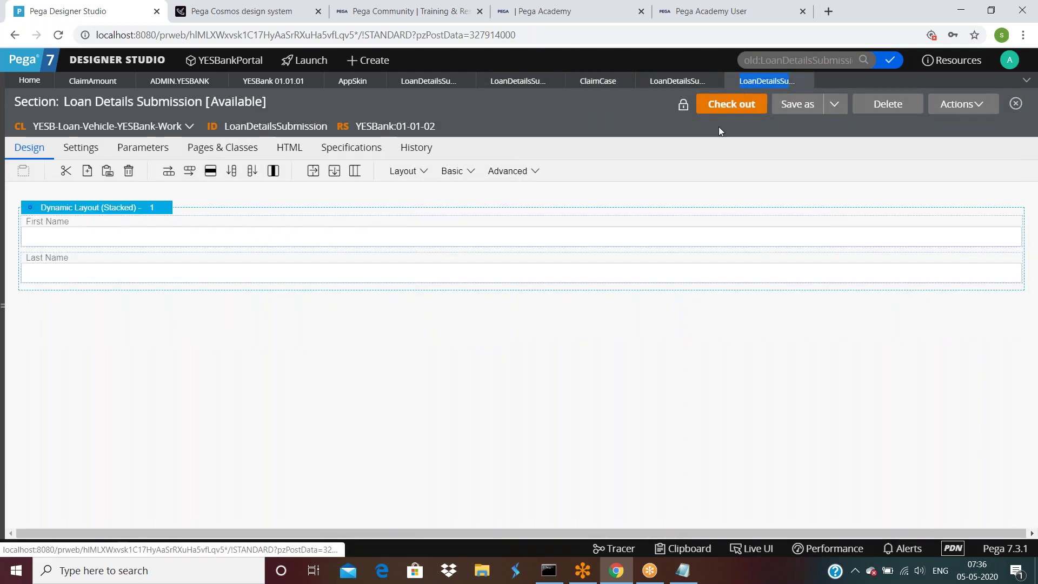
{"action": "left_click", "coordinate": [731, 104]}
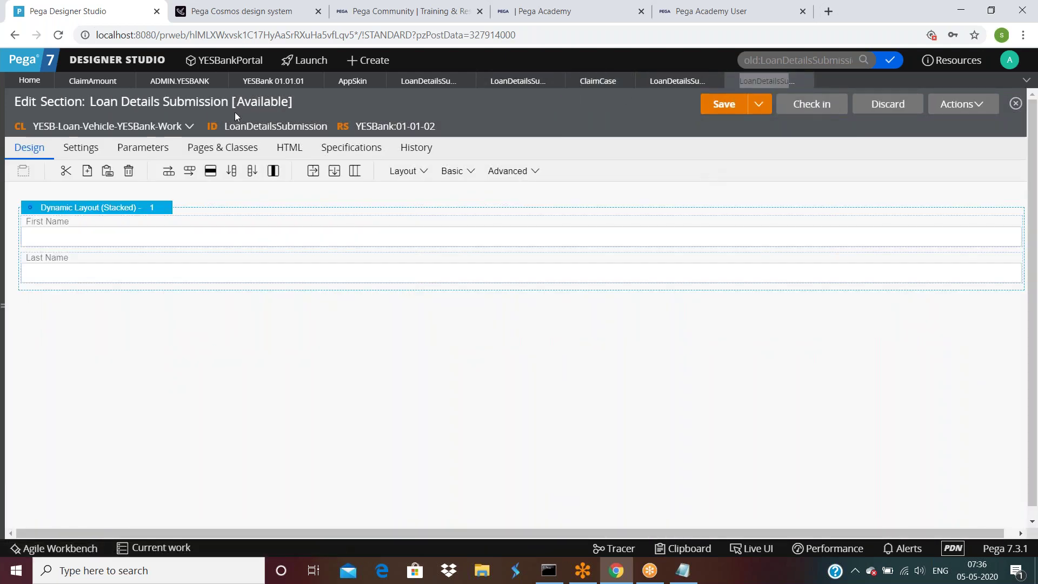
{"action": "left_click", "coordinate": [253, 106]}
{"action": "left_click", "coordinate": [346, 126]}
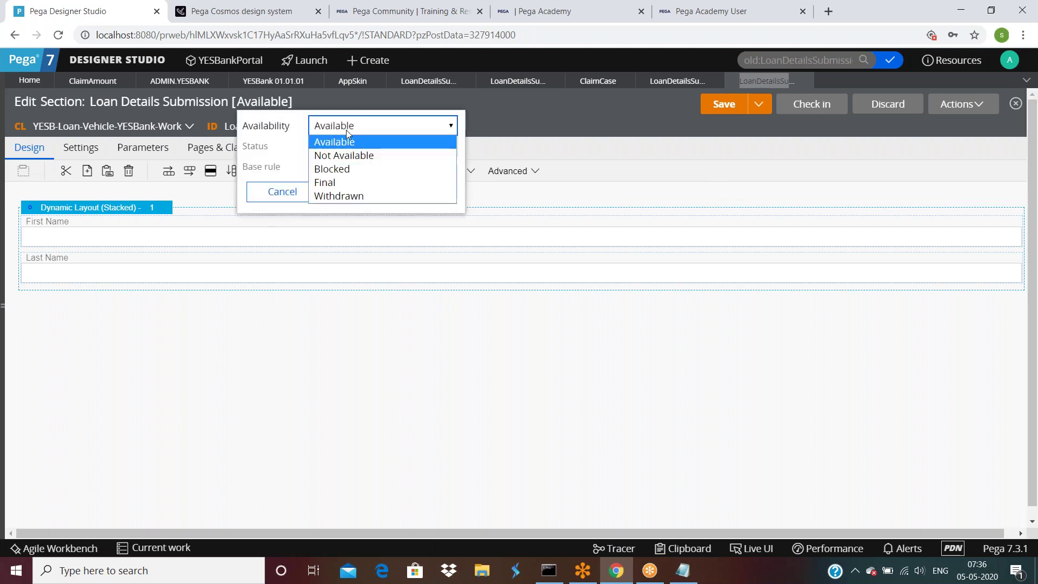
{"action": "left_click", "coordinate": [336, 167]}
{"action": "left_click", "coordinate": [425, 198]}
{"action": "left_click", "coordinate": [725, 103]}
Check the Blocked section in with a comment and run a new ClaimCase case.
{"action": "left_click", "coordinate": [801, 114]}
{"action": "type", "text": "ZXCzC"}
{"action": "left_click", "coordinate": [694, 372]}
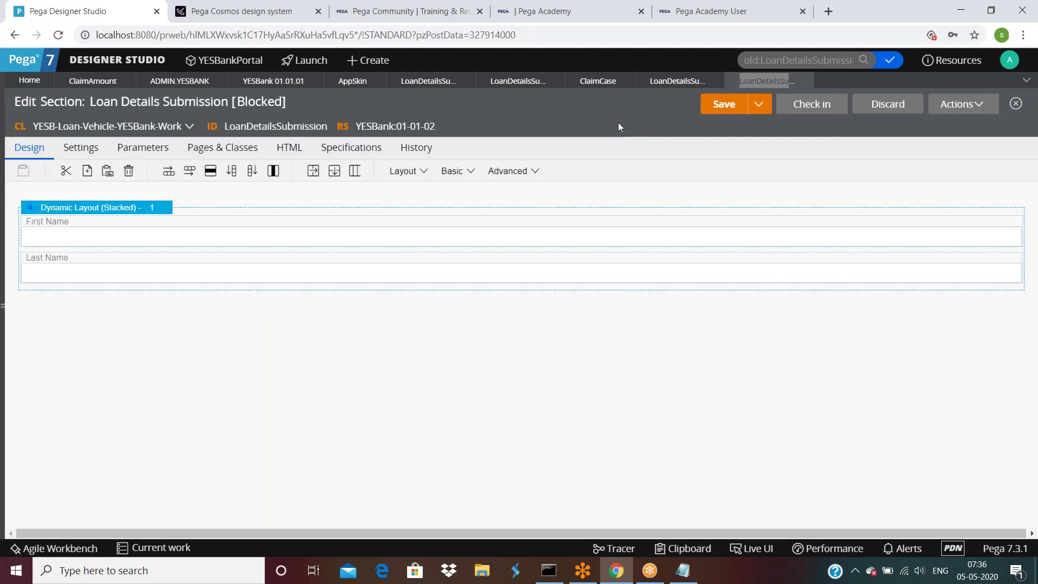
{"action": "left_click", "coordinate": [598, 81]}
{"action": "left_click", "coordinate": [887, 104]}
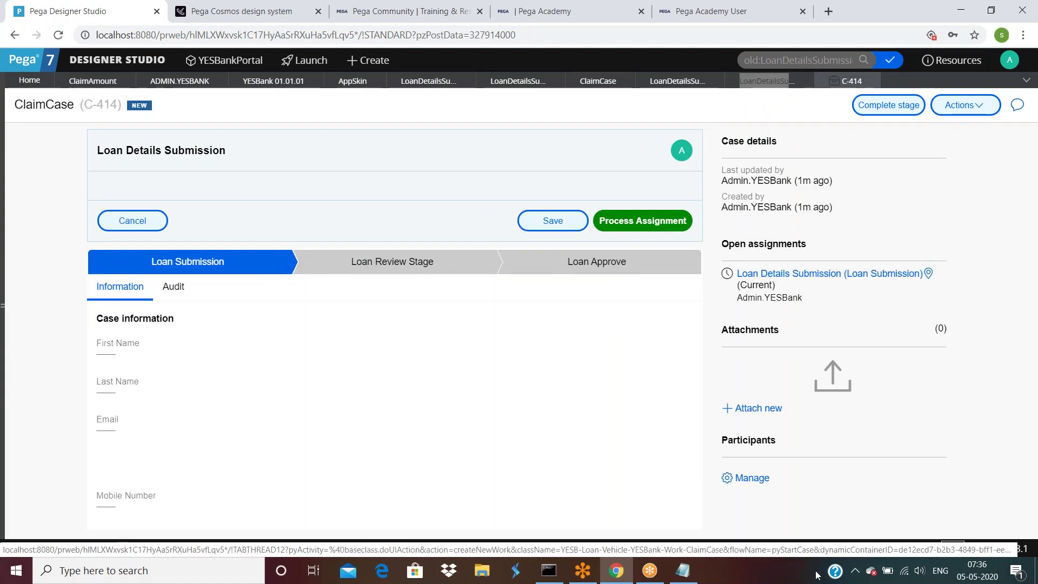
Inspect the Mobile Number field on C-414's form and open the Tracer.
{"action": "double_click", "coordinate": [585, 485]}
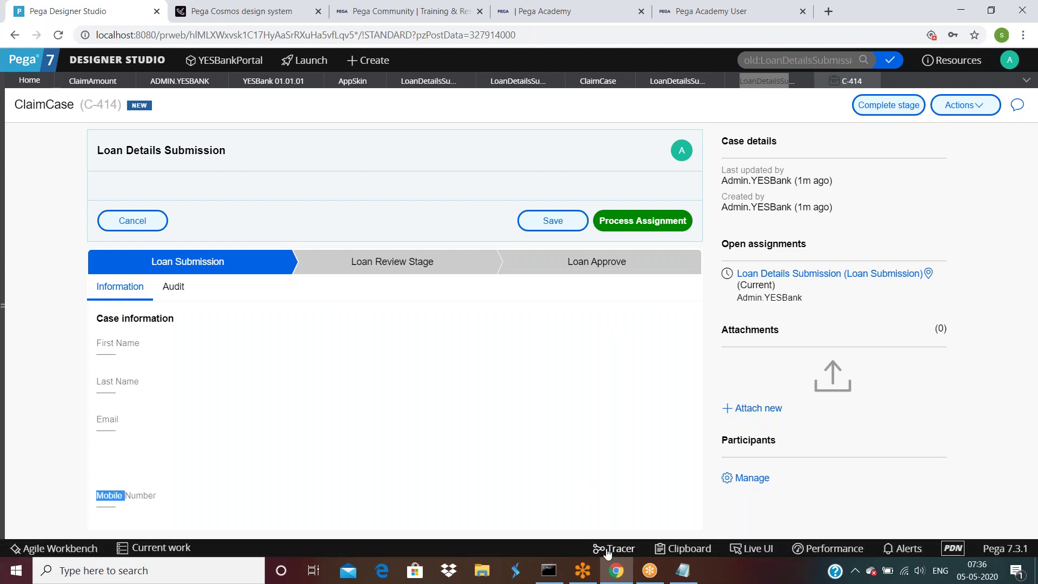
{"action": "left_click", "coordinate": [610, 549]}
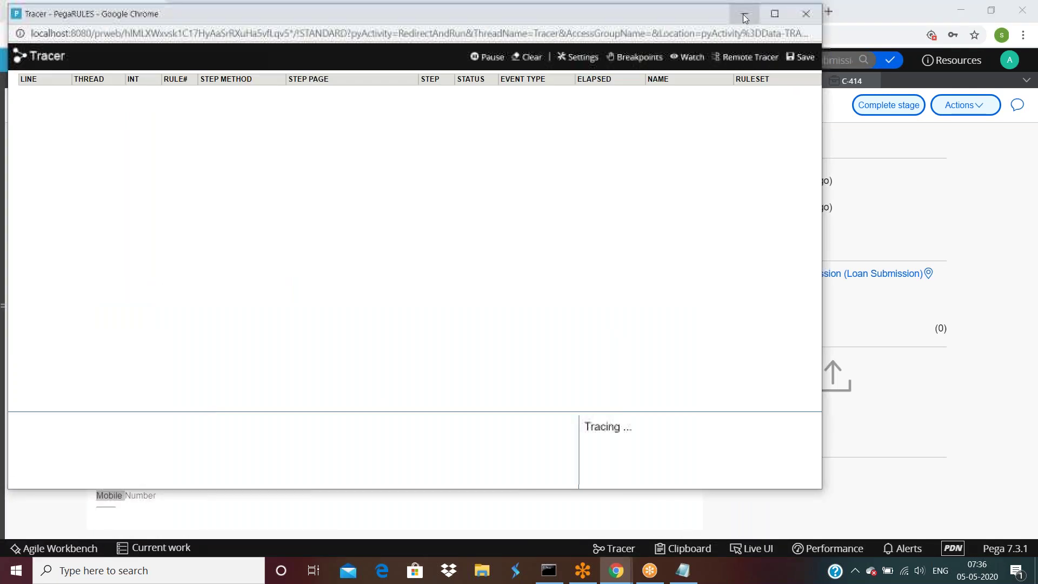
Set the Tracer aside, run the ClaimCase case type to create another case, then restore Tracer.
{"action": "left_click", "coordinate": [744, 15]}
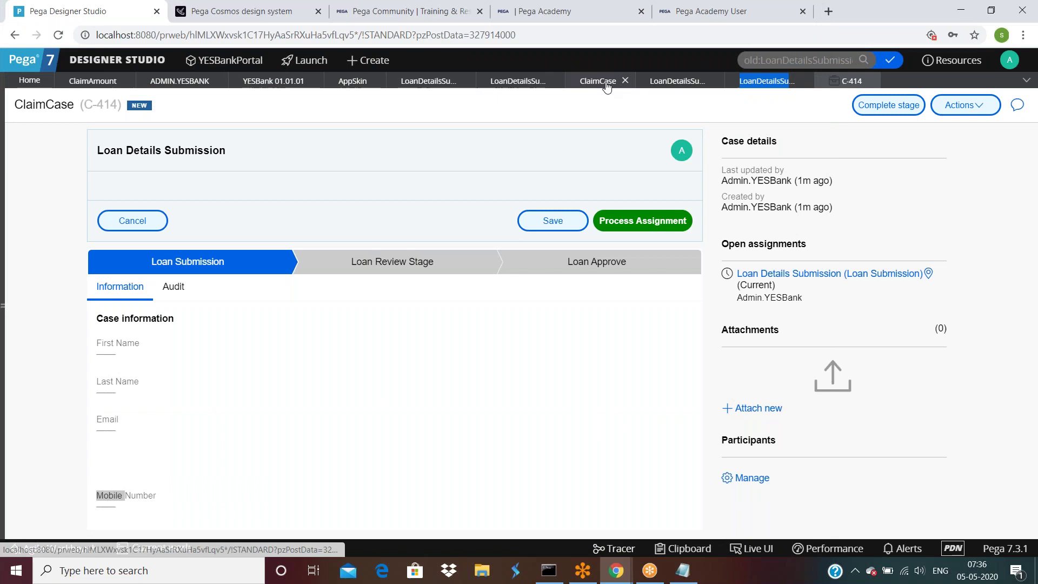
{"action": "left_click", "coordinate": [599, 80]}
{"action": "left_click", "coordinate": [881, 105]}
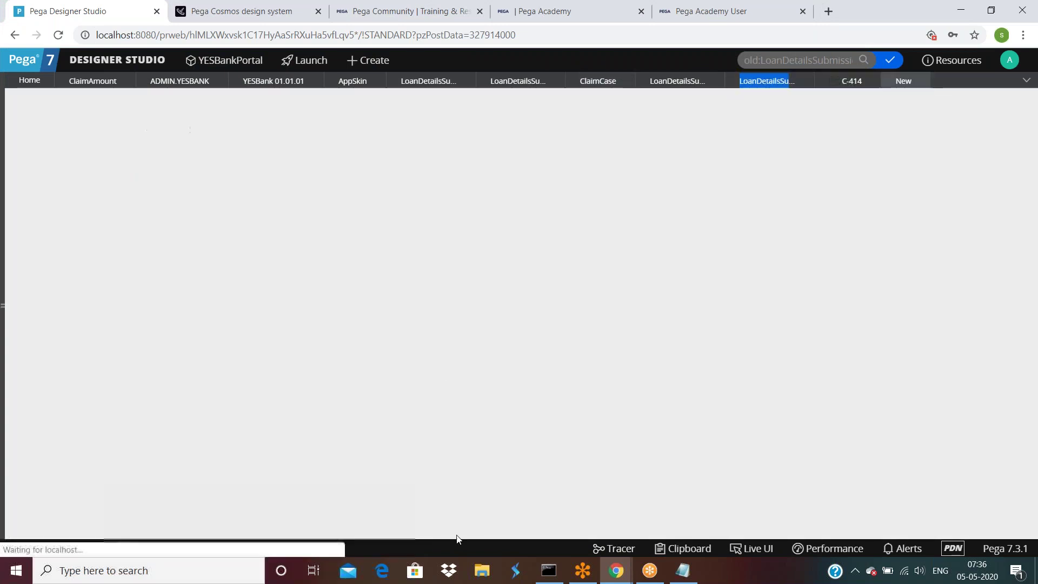
{"action": "mouse_move", "coordinate": [621, 575]}
{"action": "left_click", "coordinate": [659, 521]}
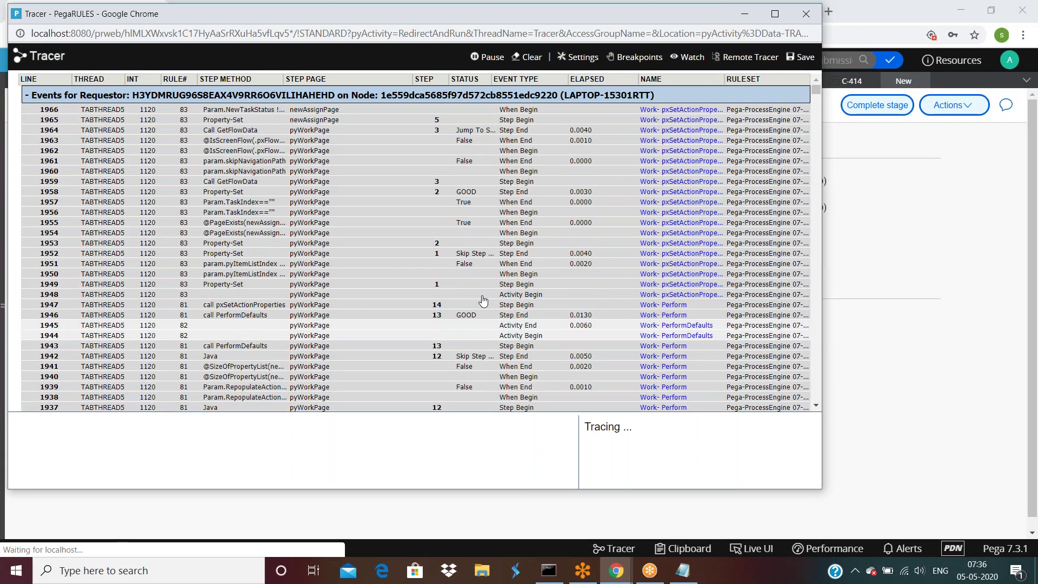
Scroll through the Tracer event grid to review the captured rule events.
{"action": "scroll", "coordinate": [483, 300], "scroll_direction": "down", "scroll_amount": 15}
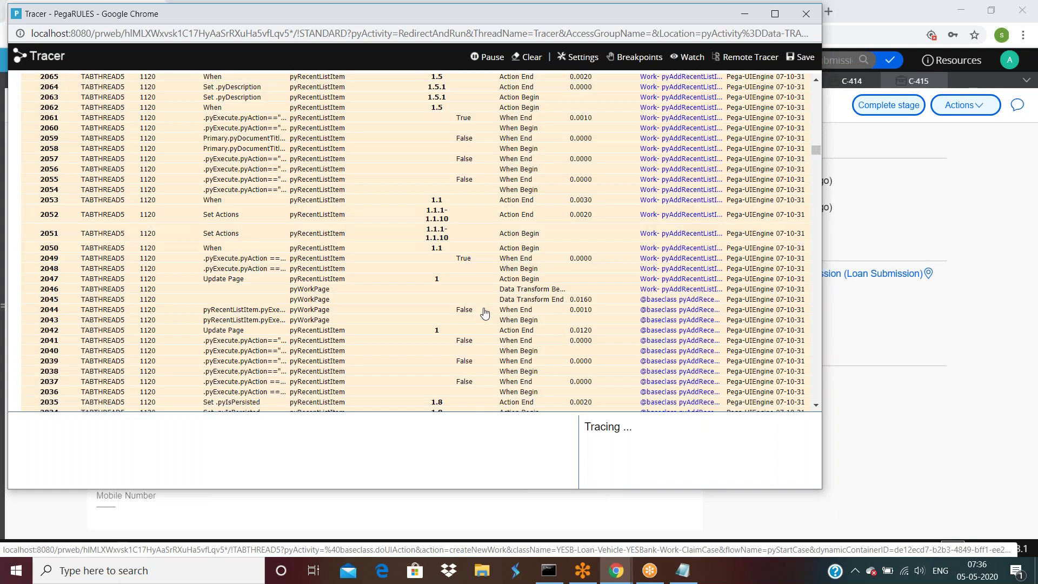
{"action": "scroll", "coordinate": [485, 314], "scroll_direction": "down", "scroll_amount": 20}
{"action": "scroll", "coordinate": [486, 326], "scroll_direction": "down", "scroll_amount": 20}
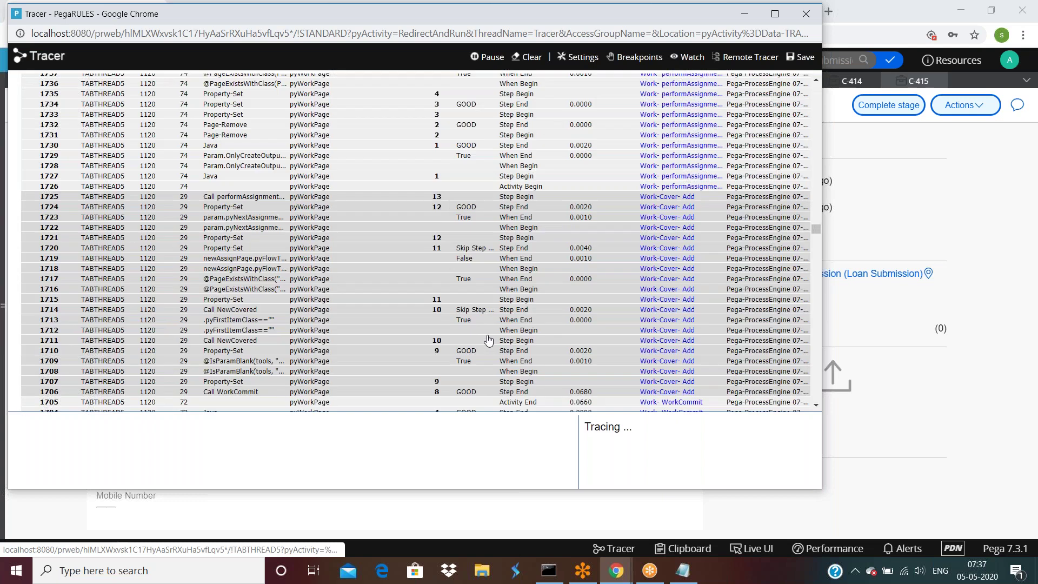
{"action": "scroll", "coordinate": [488, 347], "scroll_direction": "down", "scroll_amount": 16}
{"action": "scroll", "coordinate": [488, 362], "scroll_direction": "down", "scroll_amount": 20}
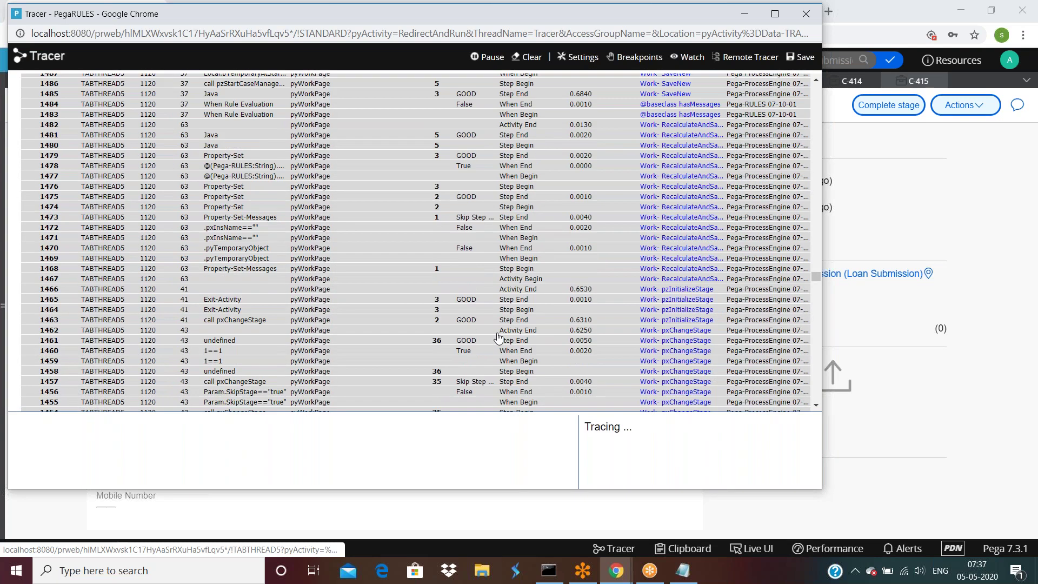
{"action": "scroll", "coordinate": [498, 338], "scroll_direction": "down", "scroll_amount": 20}
{"action": "scroll", "coordinate": [502, 338], "scroll_direction": "down", "scroll_amount": 20}
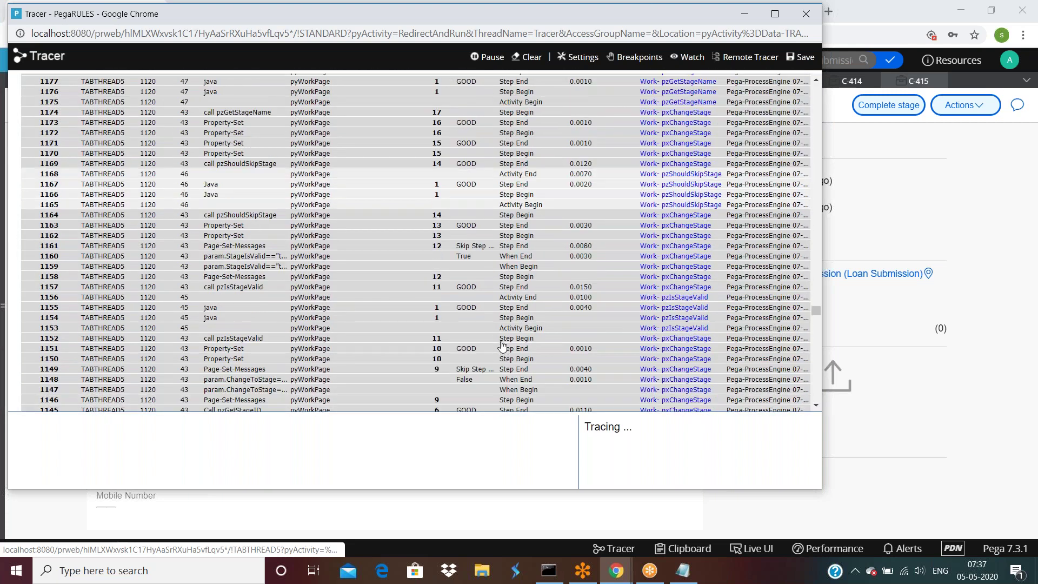
{"action": "scroll", "coordinate": [502, 344], "scroll_direction": "down", "scroll_amount": 11}
{"action": "scroll", "coordinate": [502, 344], "scroll_direction": "down", "scroll_amount": 18}
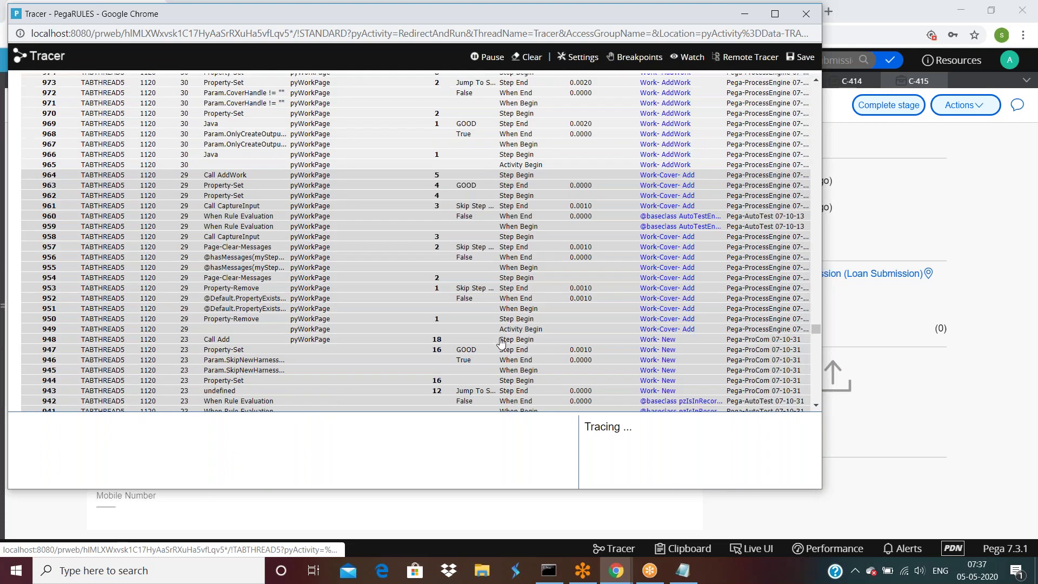
{"action": "scroll", "coordinate": [502, 345], "scroll_direction": "down", "scroll_amount": 20}
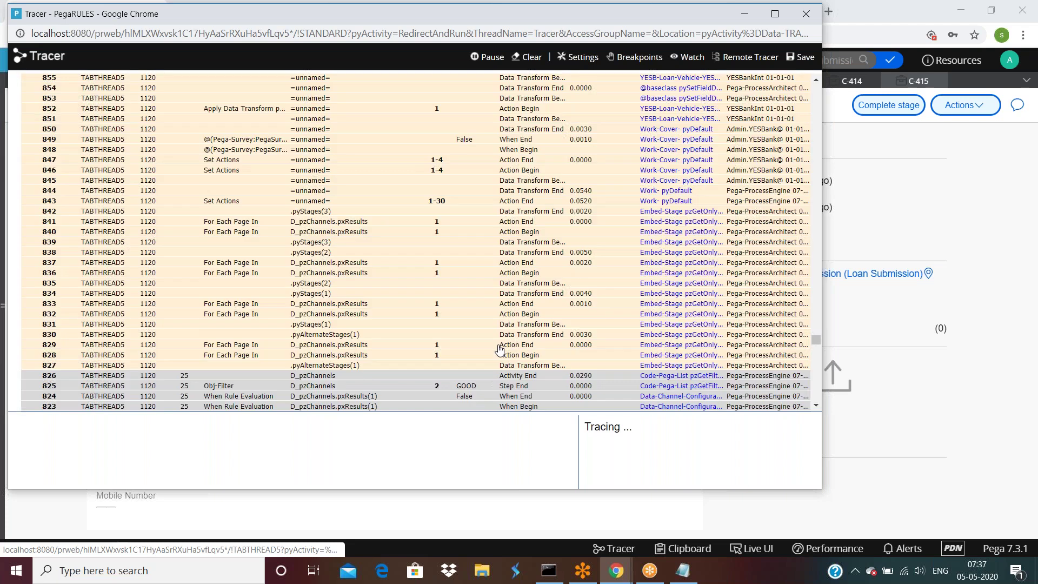
{"action": "scroll", "coordinate": [500, 349], "scroll_direction": "down", "scroll_amount": 20}
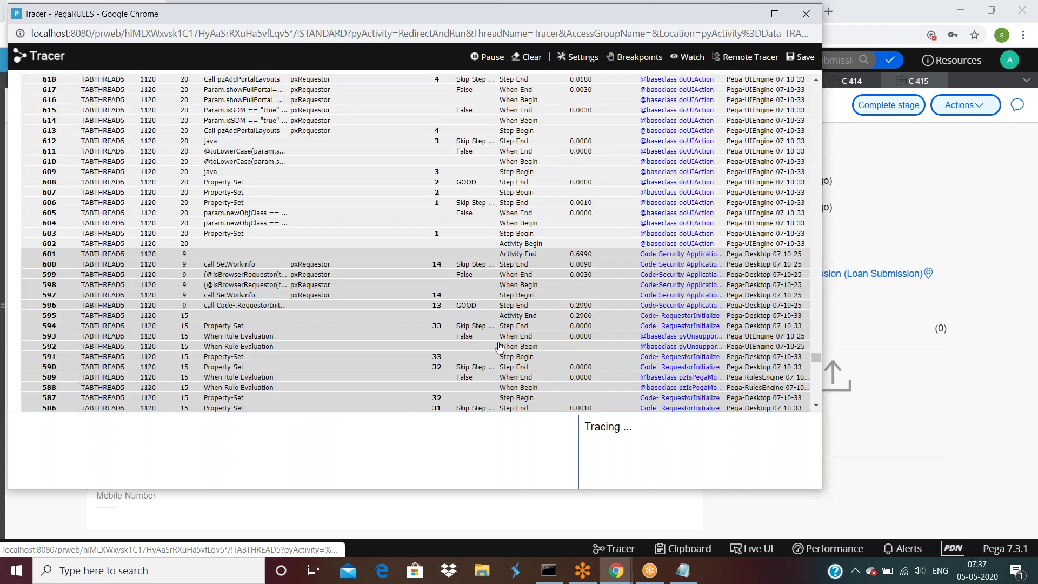
{"action": "scroll", "coordinate": [500, 347], "scroll_direction": "down", "scroll_amount": 20}
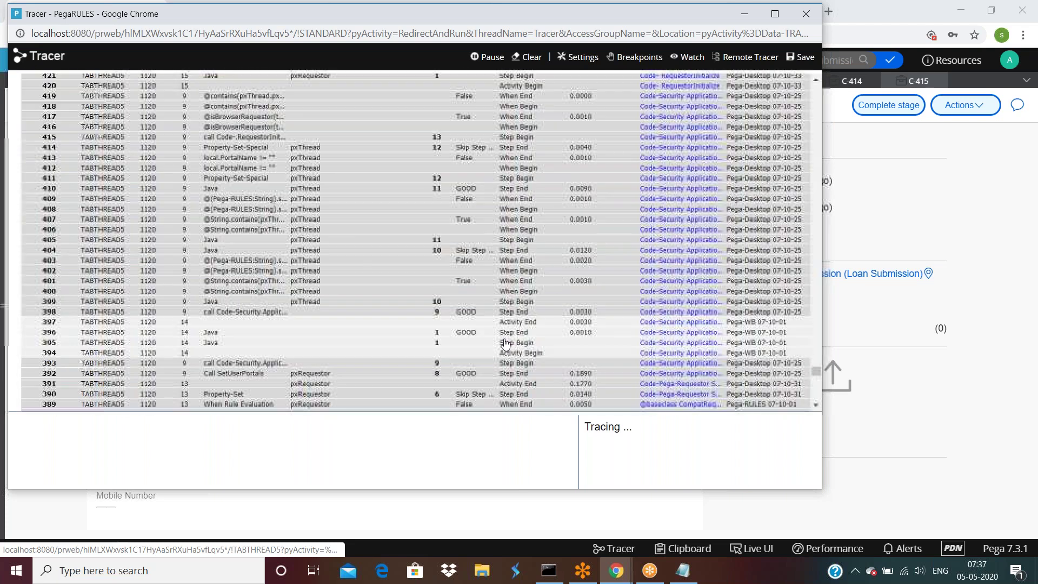
{"action": "scroll", "coordinate": [508, 339], "scroll_direction": "down", "scroll_amount": 20}
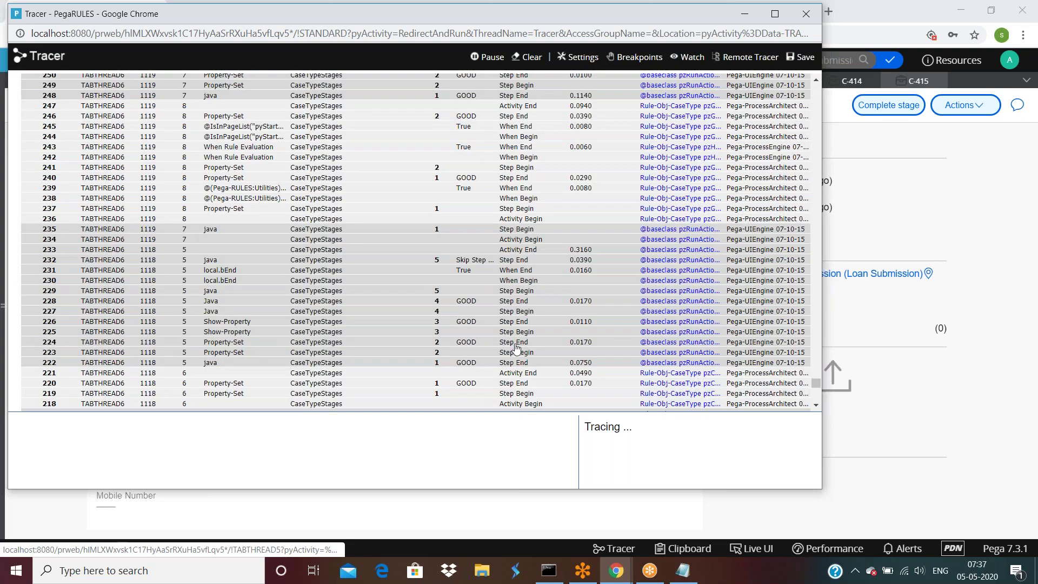
{"action": "scroll", "coordinate": [516, 349], "scroll_direction": "down", "scroll_amount": 2}
{"action": "scroll", "coordinate": [516, 354], "scroll_direction": "down", "scroll_amount": 12}
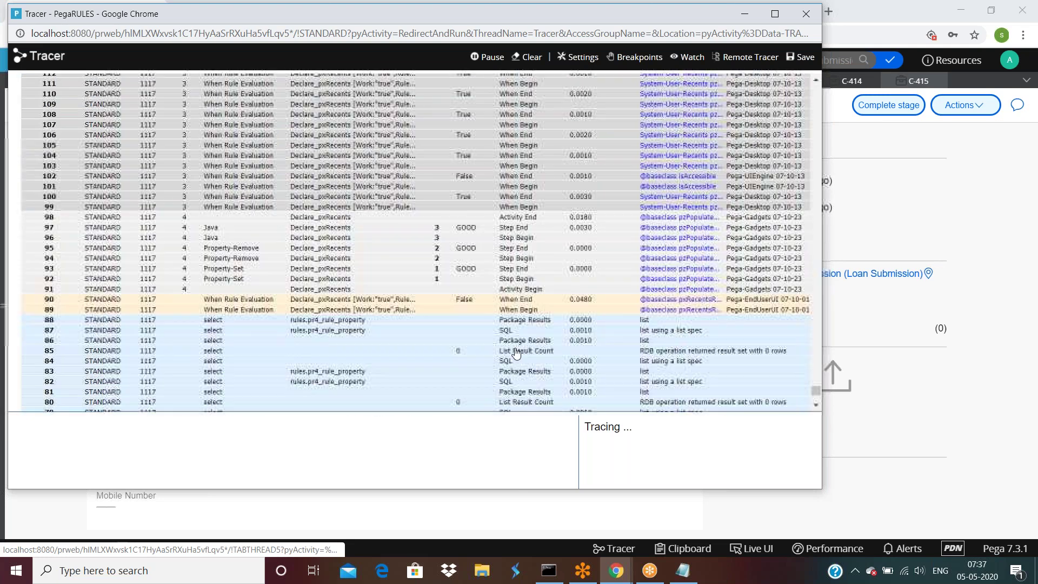
{"action": "left_click_drag", "start_coordinate": [815, 390], "coordinate": [820, 399]}
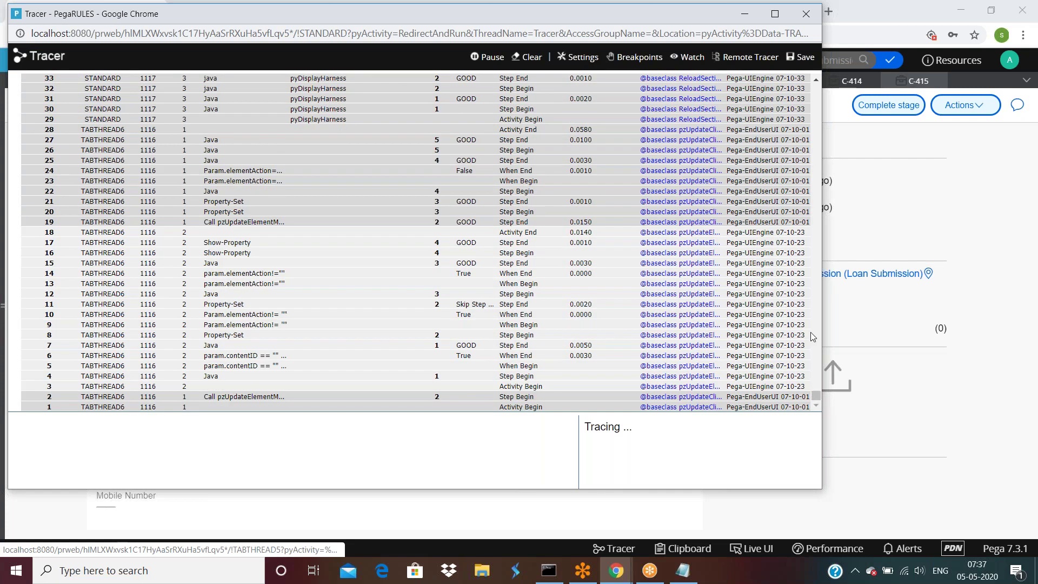
{"action": "scroll", "coordinate": [810, 332], "scroll_direction": "up", "scroll_amount": 5}
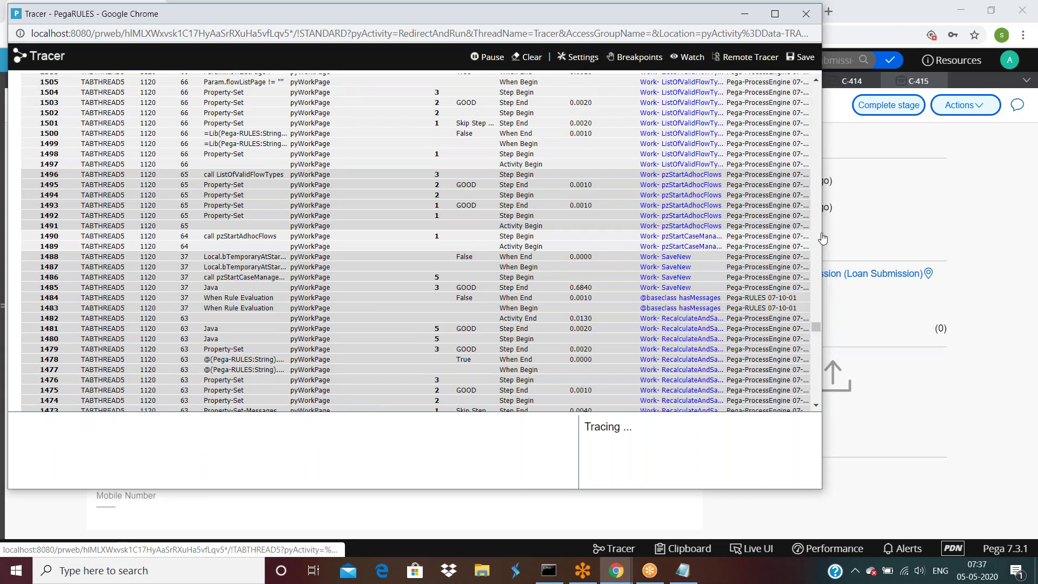
Check the ClaimCase C-415 form, glance at Tracer again, and minimize the Tracer window.
{"action": "left_click", "coordinate": [823, 239]}
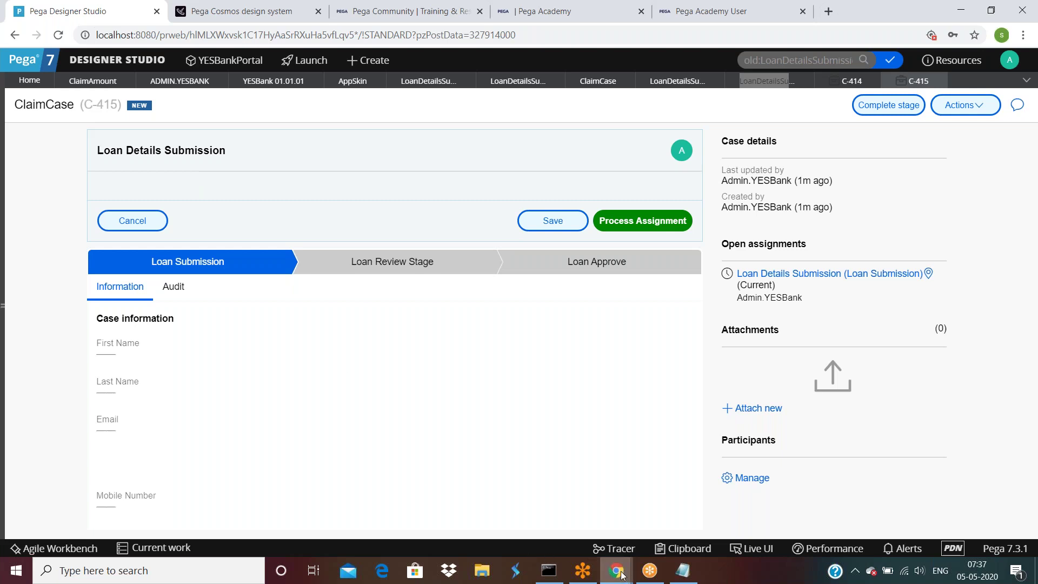
{"action": "mouse_move", "coordinate": [622, 575]}
{"action": "left_click", "coordinate": [644, 527]}
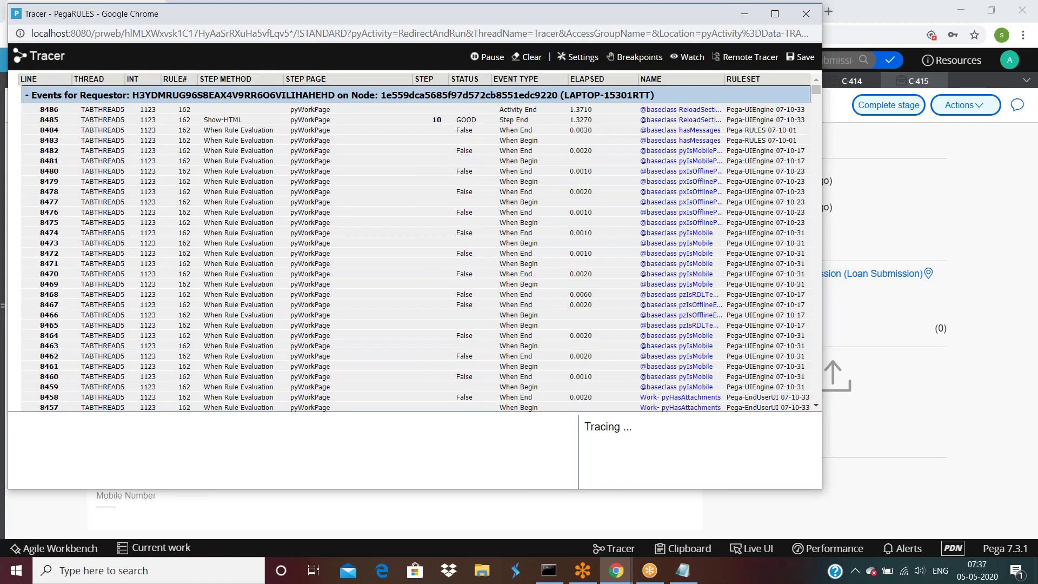
{"action": "scroll", "coordinate": [432, 326], "scroll_direction": "down", "scroll_amount": 7}
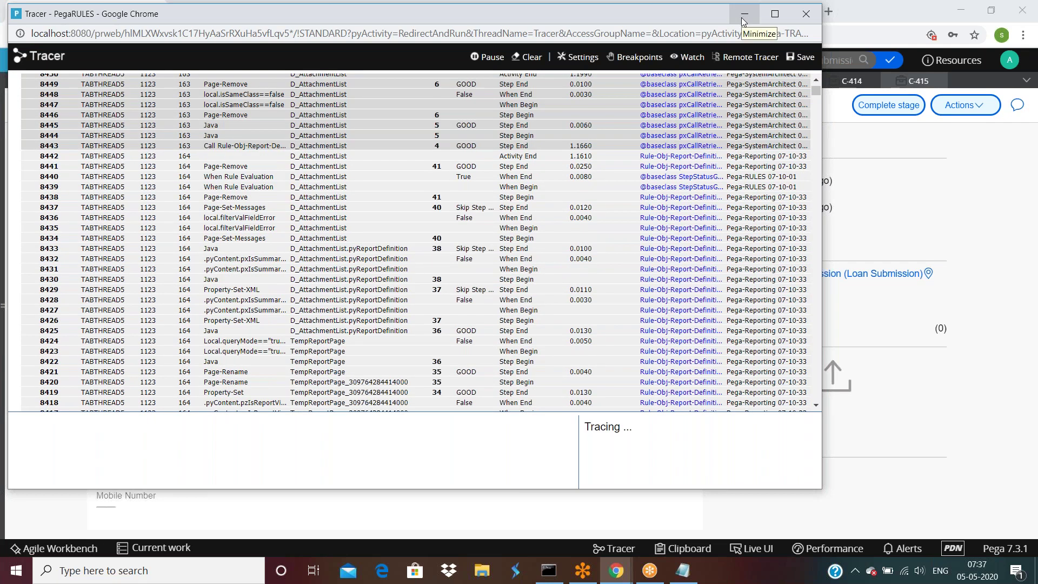
{"action": "left_click", "coordinate": [744, 14]}
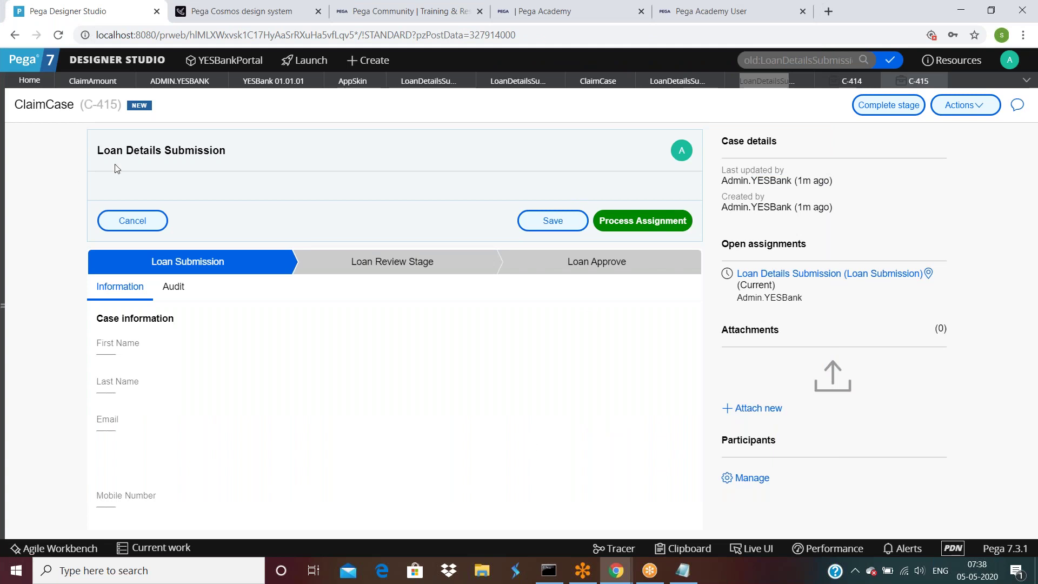
Open the YESBank 01.01.01 application rule and its built-on YESBankFr application.
{"action": "left_click", "coordinate": [2, 309]}
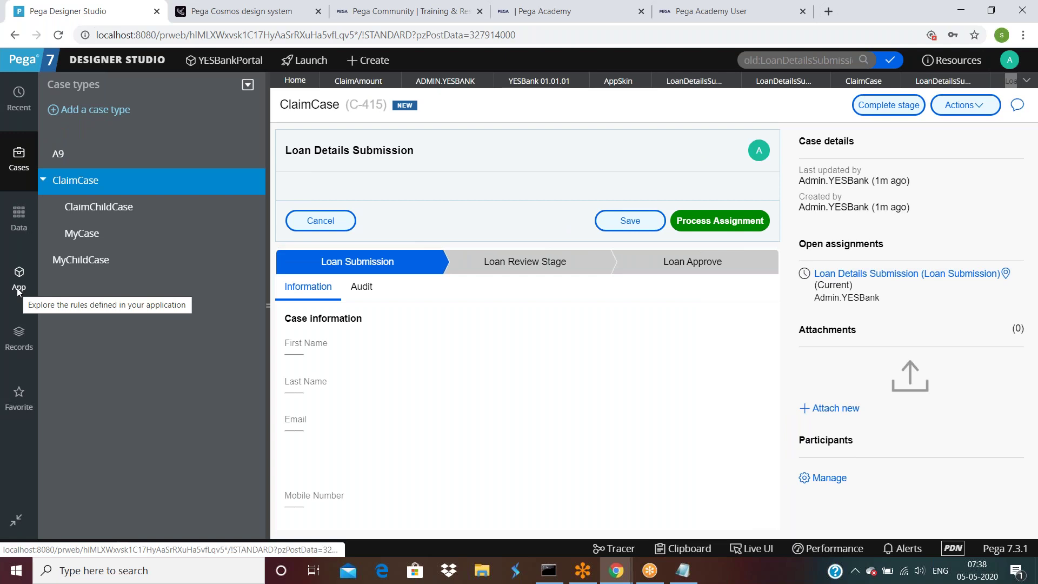
{"action": "left_click", "coordinate": [267, 306]}
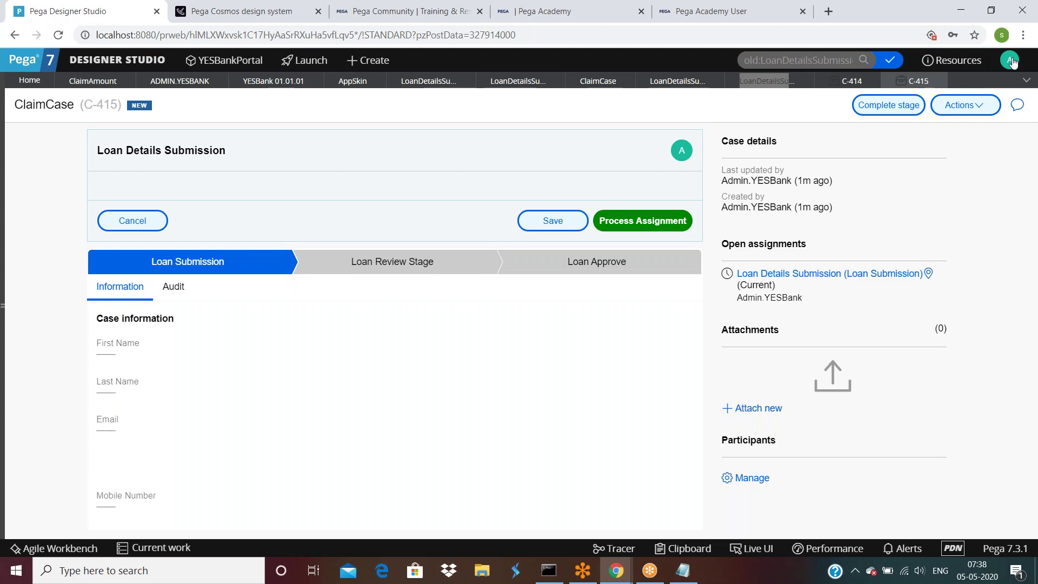
{"action": "left_click", "coordinate": [273, 80]}
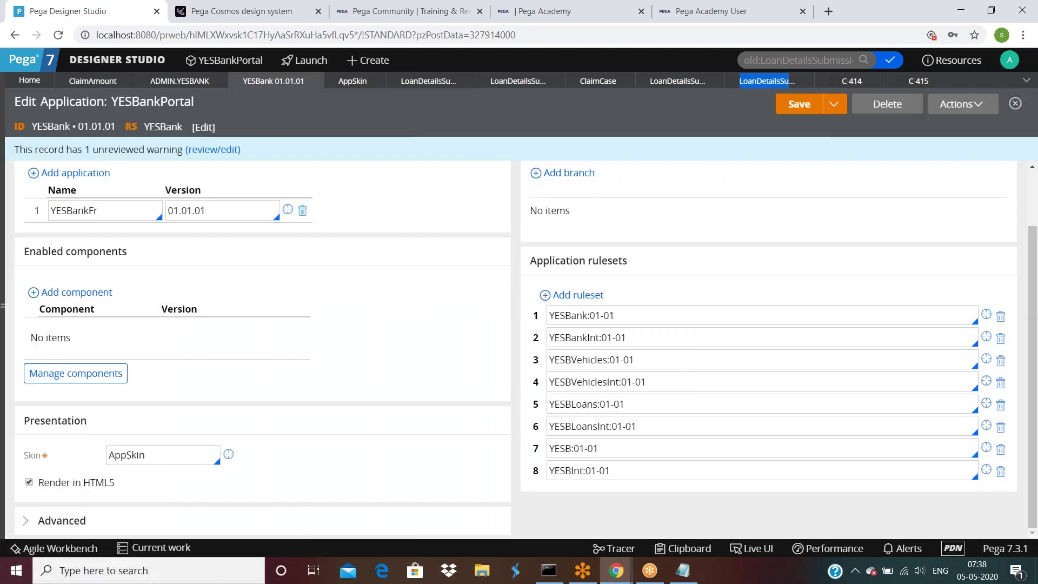
{"action": "left_click", "coordinate": [287, 210]}
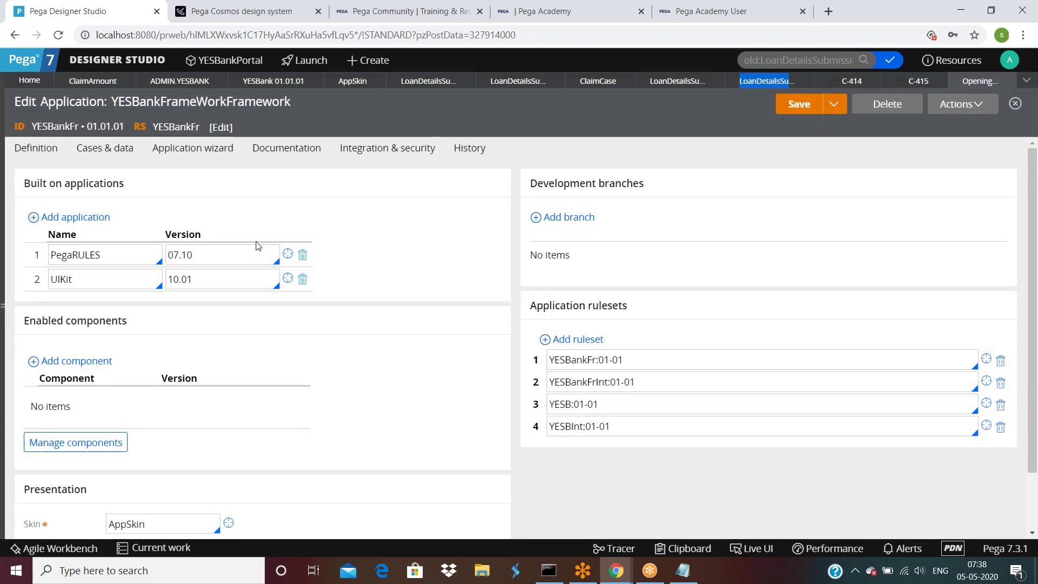
{"action": "left_click", "coordinate": [806, 57]}
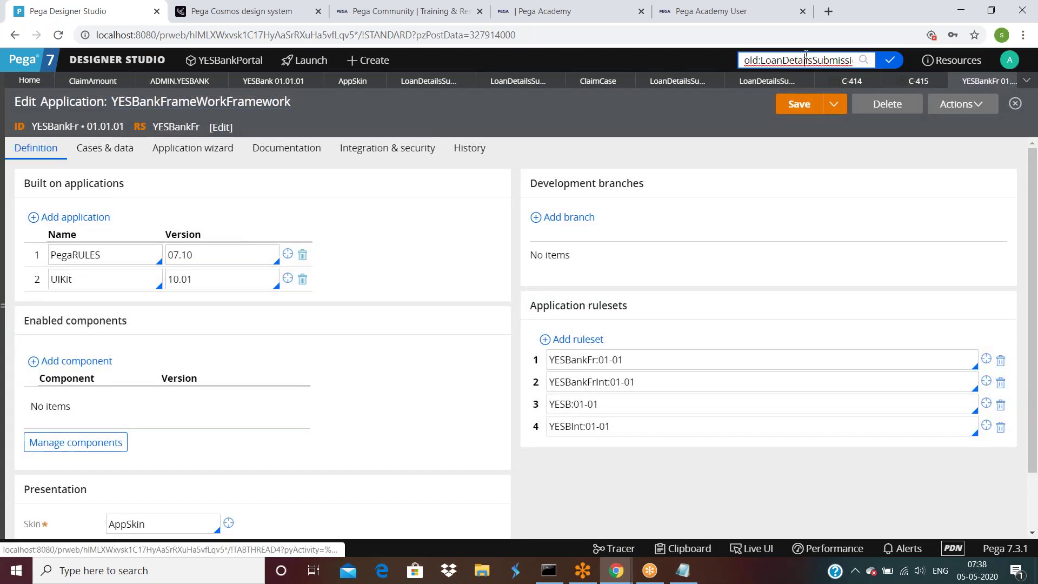
{"action": "type", "text": "old:pzins"}
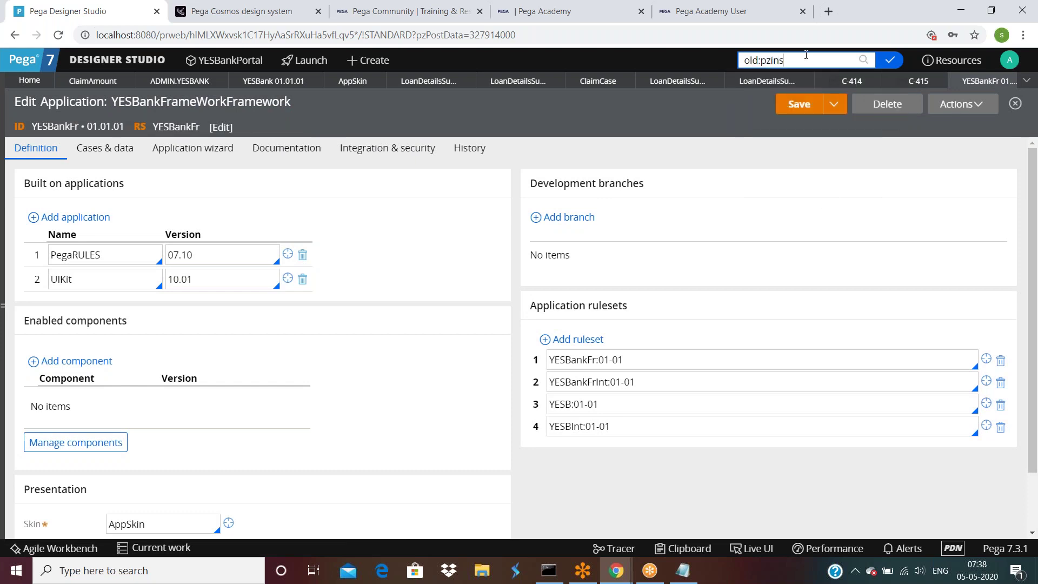
{"action": "type", "text": "key"}
{"action": "key", "text": "Return"}
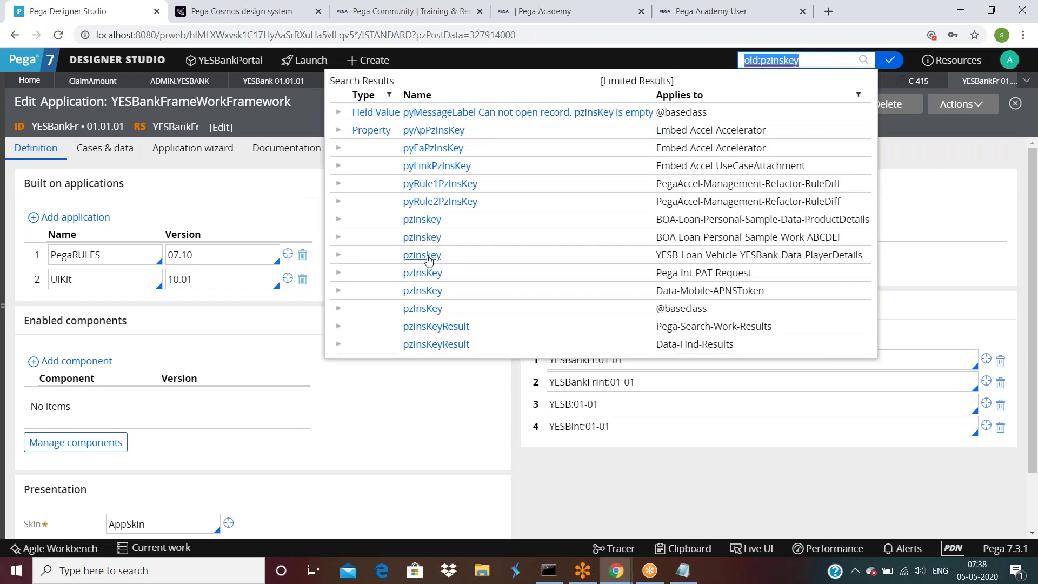
{"action": "left_click", "coordinate": [423, 308]}
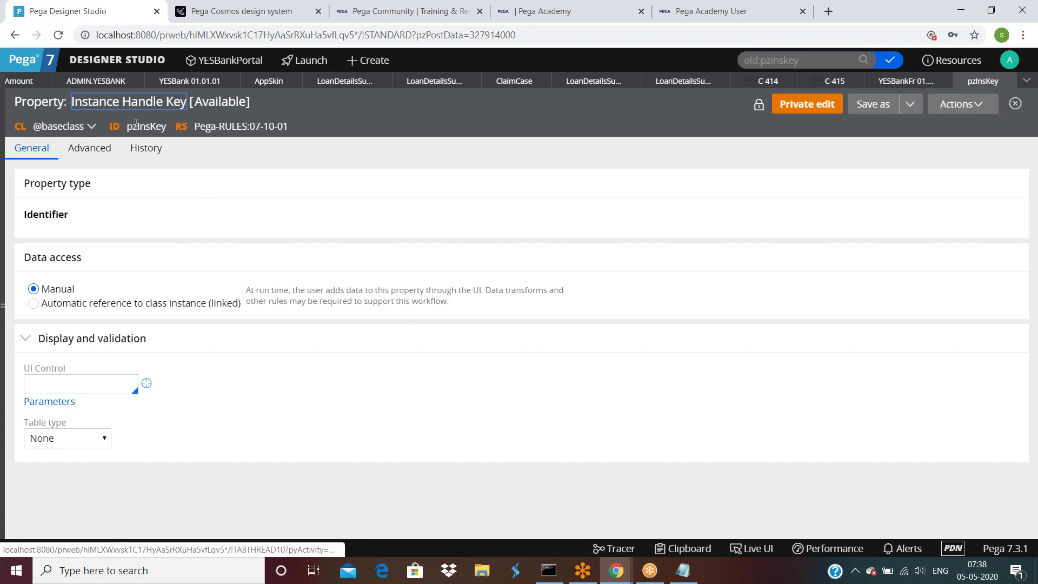
Close the pzInsKey, YESBankFr, C-415 and C-414 tabs.
{"action": "left_click", "coordinate": [1008, 81]}
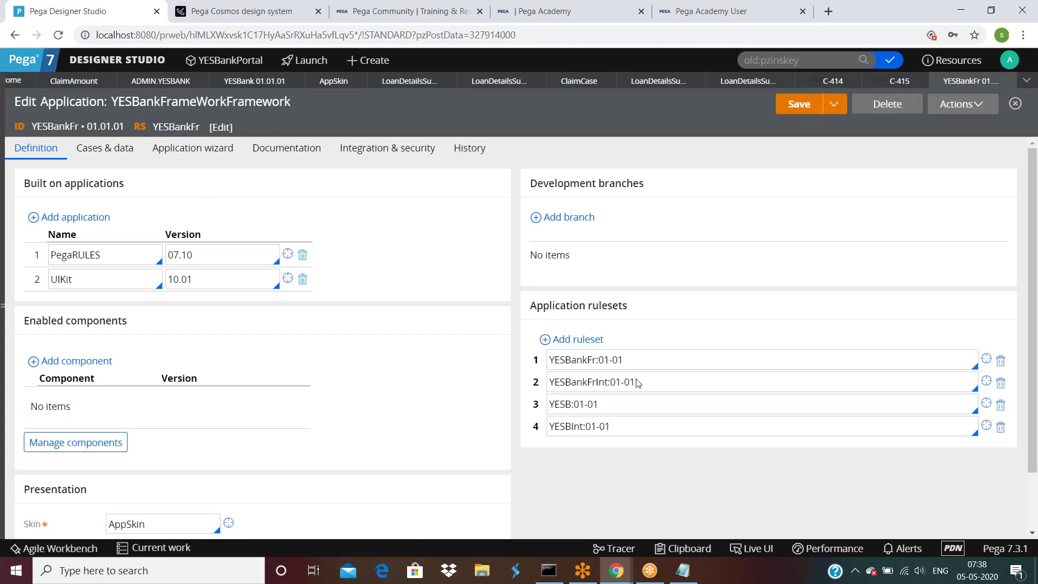
{"action": "scroll", "coordinate": [831, 443], "scroll_direction": "down", "scroll_amount": 1}
{"action": "scroll", "coordinate": [831, 443], "scroll_direction": "down", "scroll_amount": 1}
{"action": "scroll", "coordinate": [828, 440], "scroll_direction": "up", "scroll_amount": 1}
{"action": "left_click", "coordinate": [1006, 81]}
{"action": "left_click", "coordinate": [937, 81]}
{"action": "left_click", "coordinate": [871, 81]}
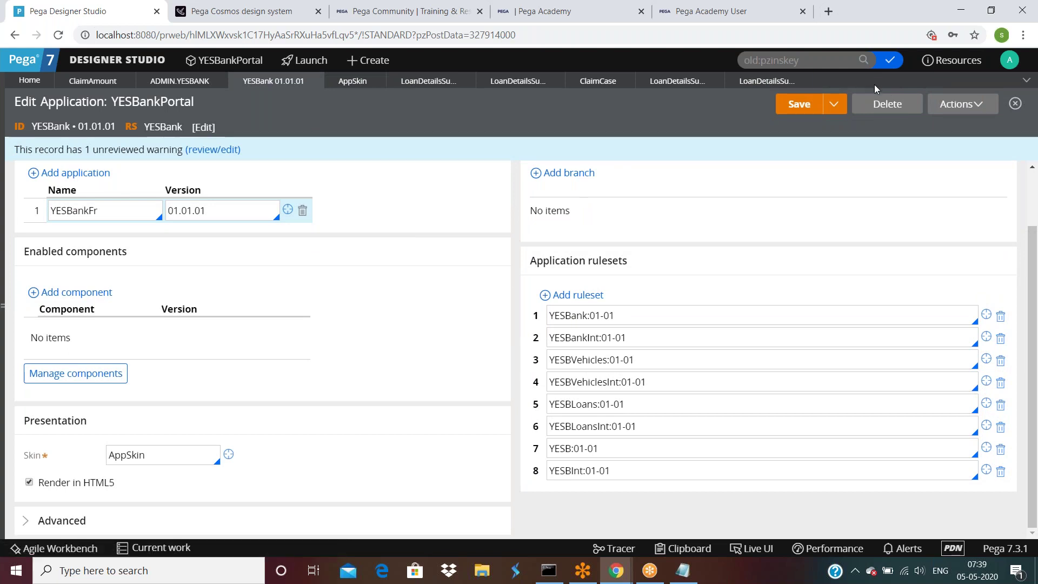
Switch through the Loan Details Submission and ClaimCase tabs, ending on a Loan Details Submission section.
{"action": "left_click", "coordinate": [421, 84]}
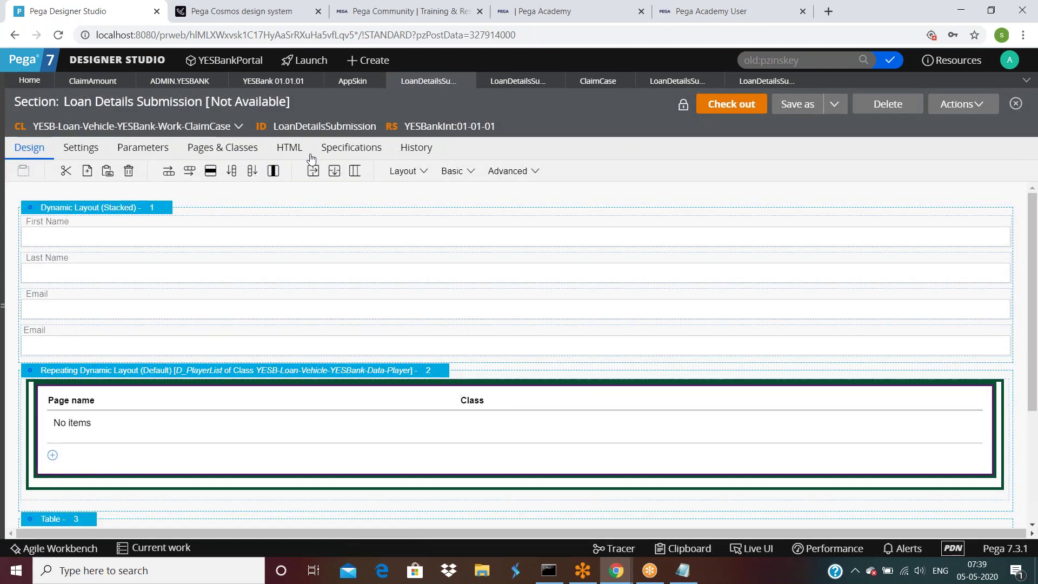
{"action": "left_click", "coordinate": [588, 83]}
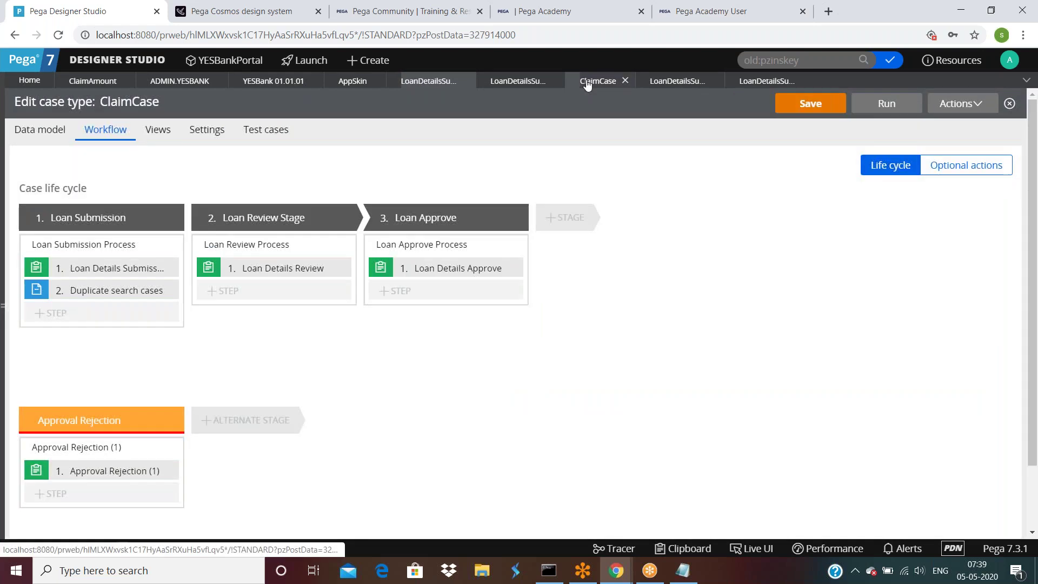
{"action": "left_click", "coordinate": [660, 85]}
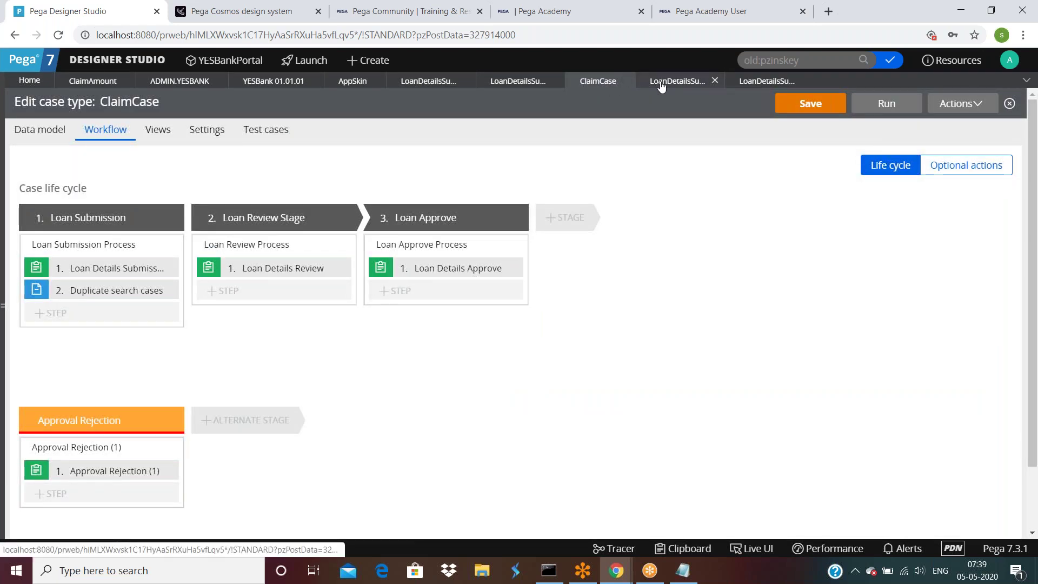
Check out the 01-01-02 Loan Details Submission section, change its availability from Blocked to Final, and save.
{"action": "left_click", "coordinate": [758, 81]}
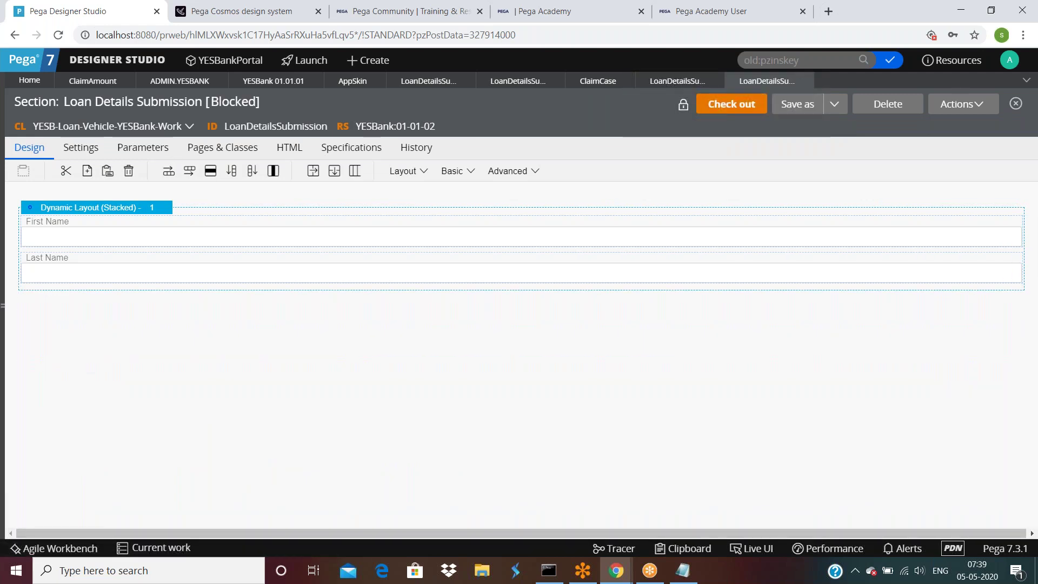
{"action": "left_click", "coordinate": [733, 105]}
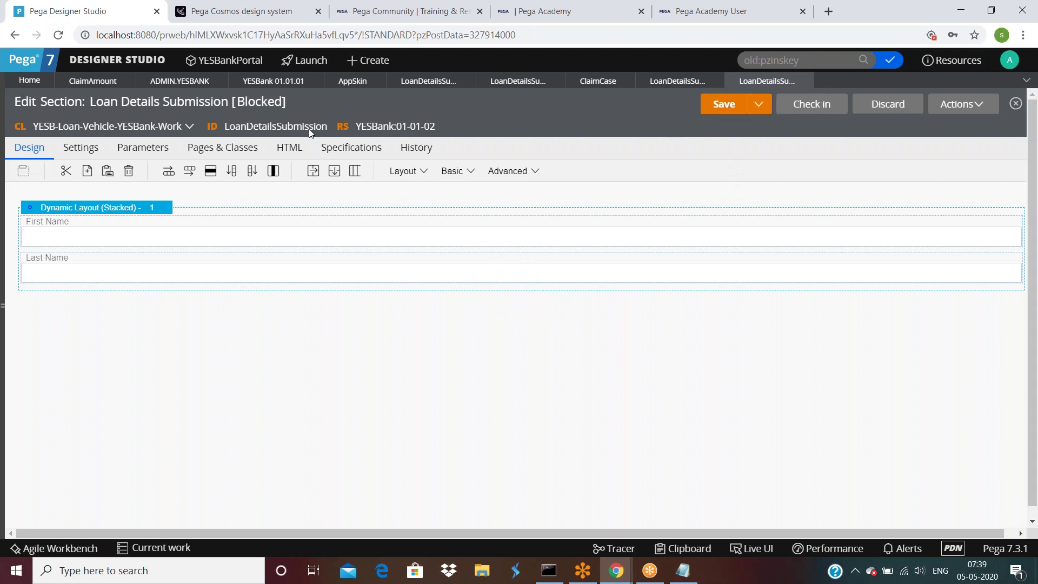
{"action": "left_click", "coordinate": [260, 103]}
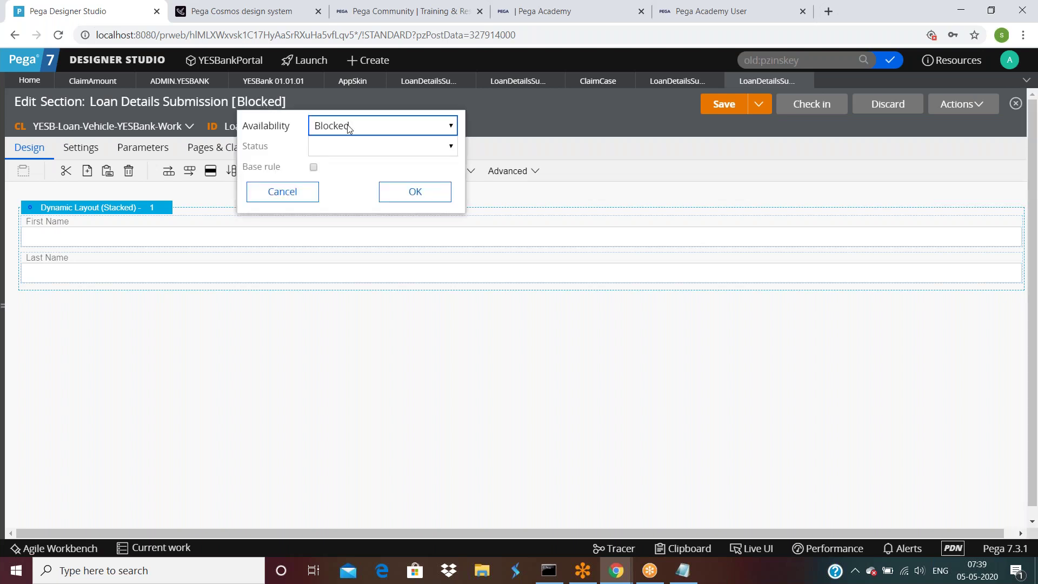
{"action": "left_click", "coordinate": [349, 127]}
{"action": "left_click", "coordinate": [336, 185]}
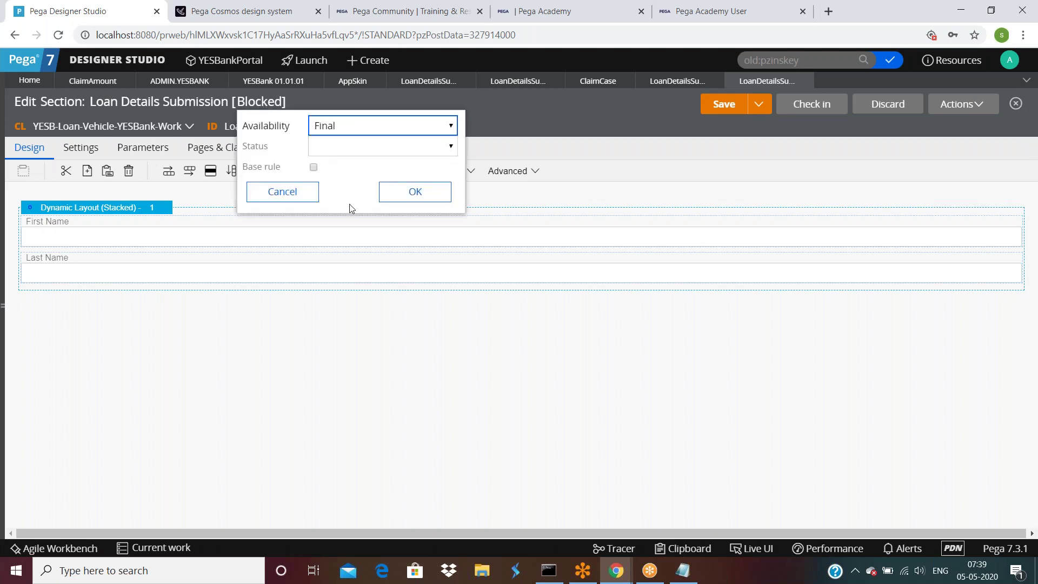
{"action": "left_click", "coordinate": [421, 194]}
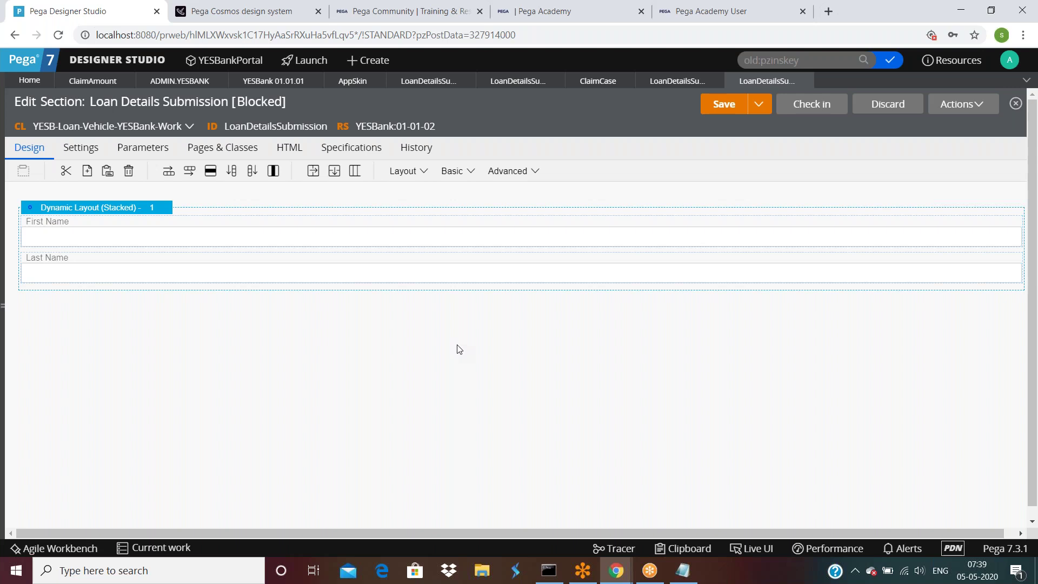
{"action": "left_click", "coordinate": [713, 112]}
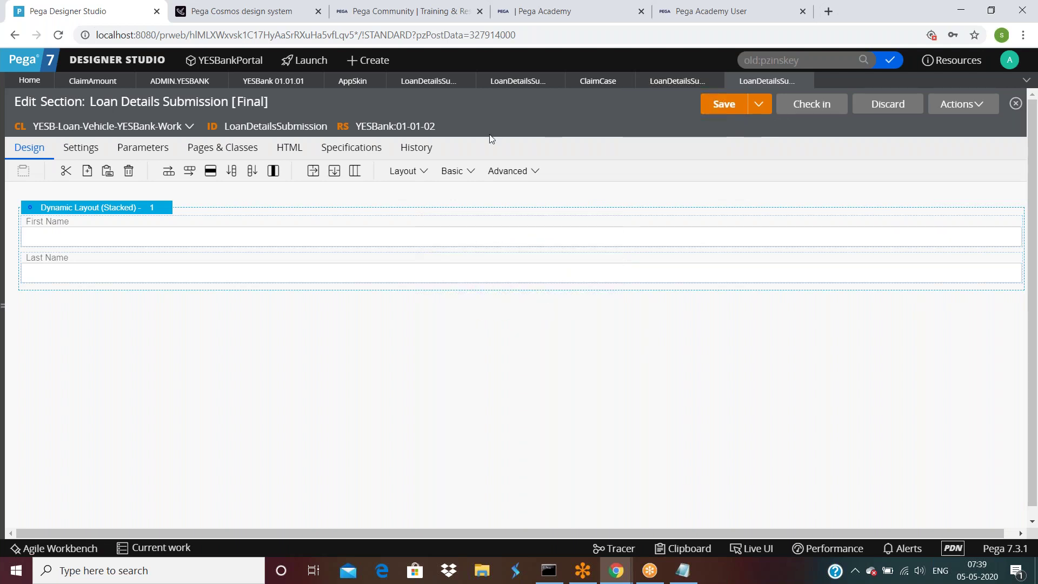
Check the section back in with the comment 'asdfsaf'.
{"action": "left_click", "coordinate": [799, 105]}
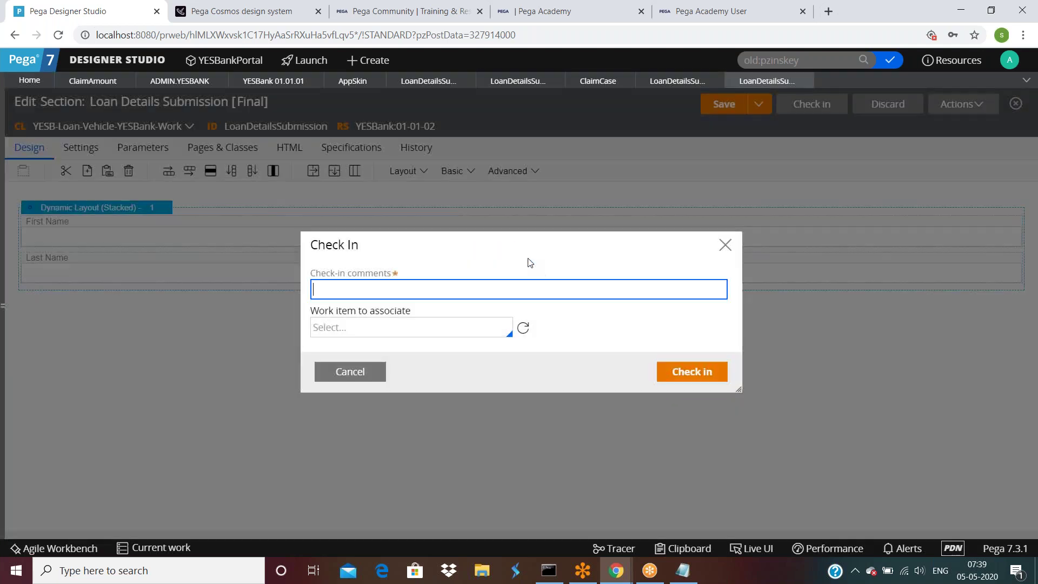
{"action": "type", "text": "asdfsaf"}
{"action": "left_click", "coordinate": [686, 372]}
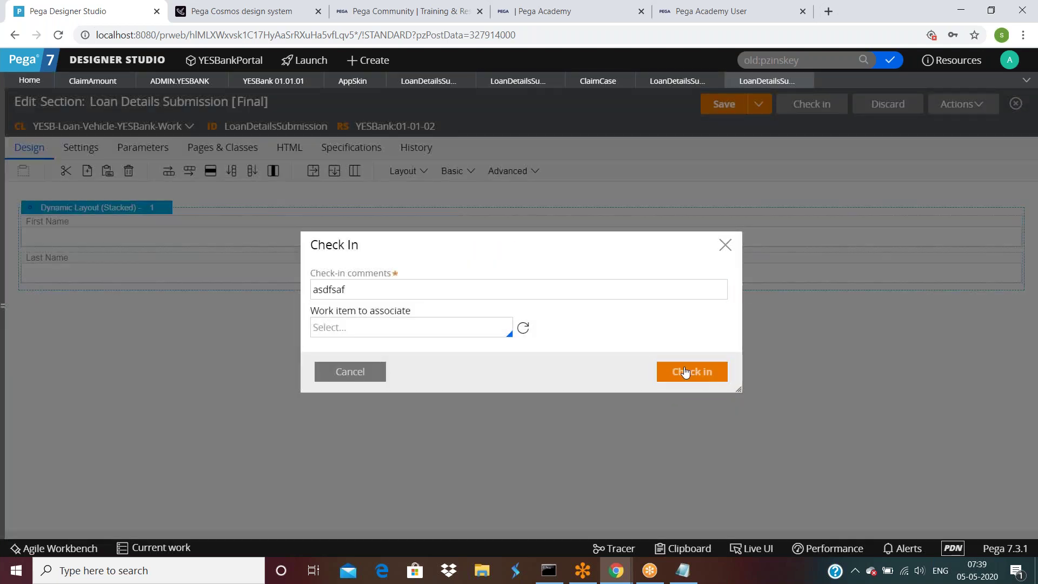
{"action": "left_click", "coordinate": [680, 372]}
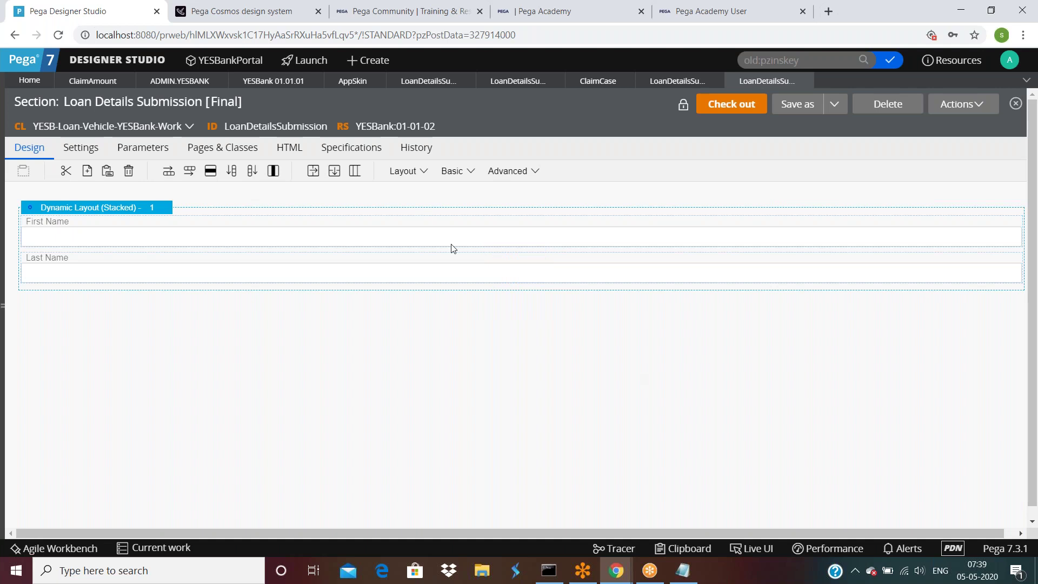
Start a Save As of the section, reviewing ruleset and version choices and toggling context back to YESBankPortal.
{"action": "left_click", "coordinate": [798, 105]}
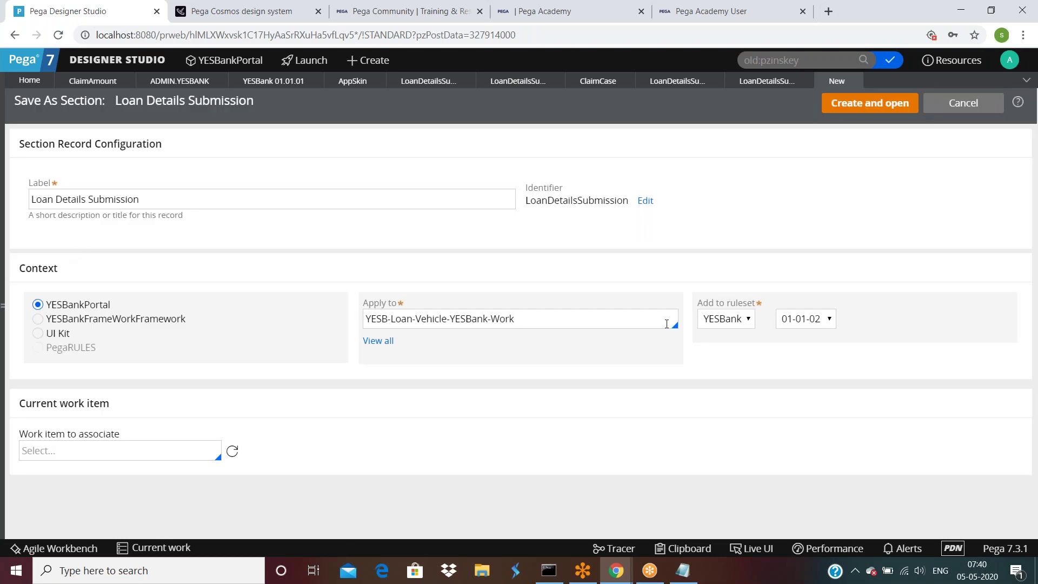
{"action": "left_click", "coordinate": [722, 320]}
{"action": "left_click", "coordinate": [723, 321]}
{"action": "left_click", "coordinate": [811, 321]}
{"action": "left_click", "coordinate": [730, 270]}
{"action": "left_click", "coordinate": [729, 320]}
{"action": "left_click", "coordinate": [37, 319]}
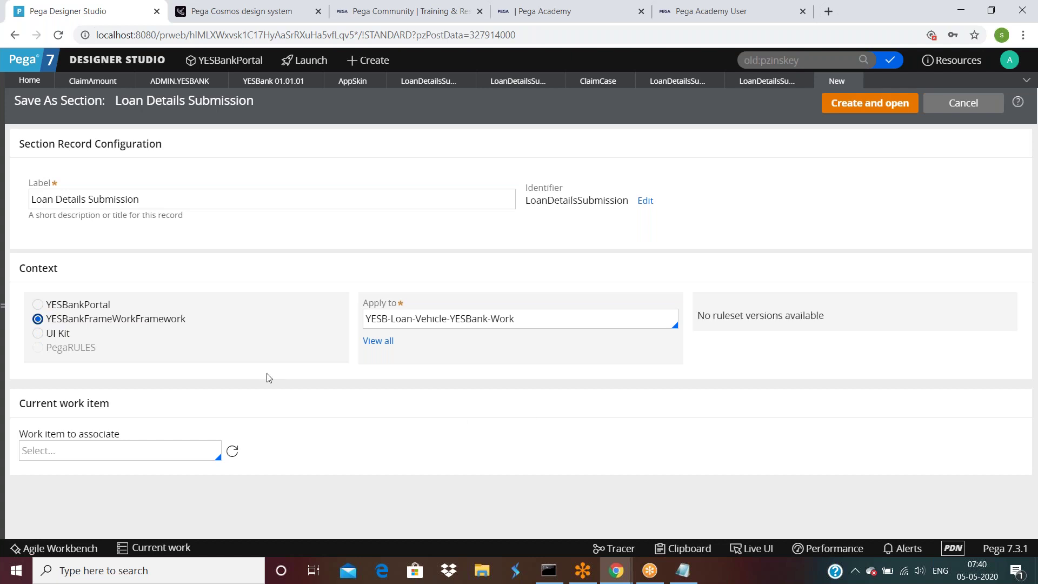
{"action": "left_click", "coordinate": [41, 306]}
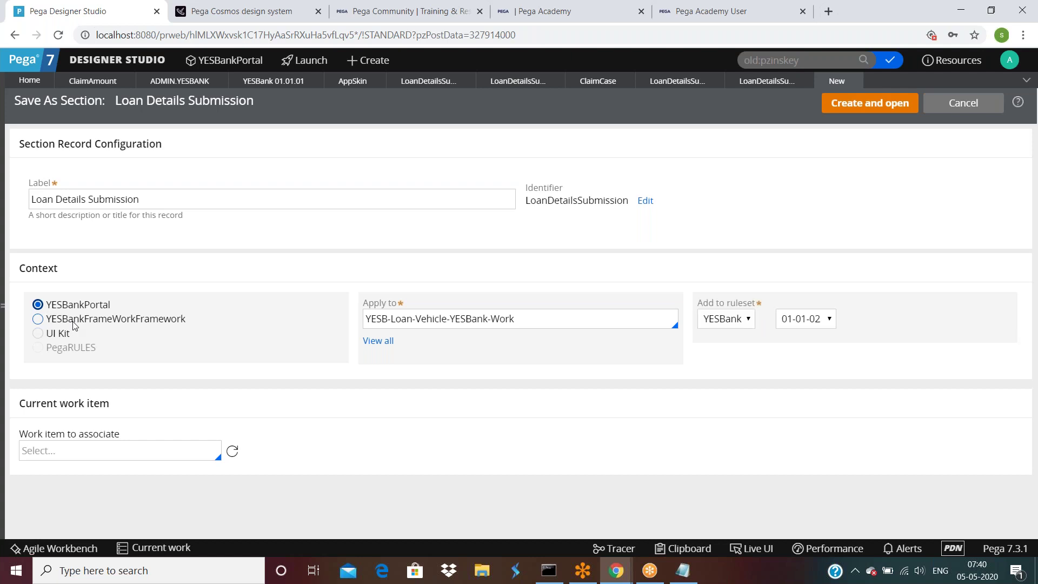
Shorten the Apply to class to 'YES', which gets flagged as a nonexistent class.
{"action": "left_click", "coordinate": [573, 313]}
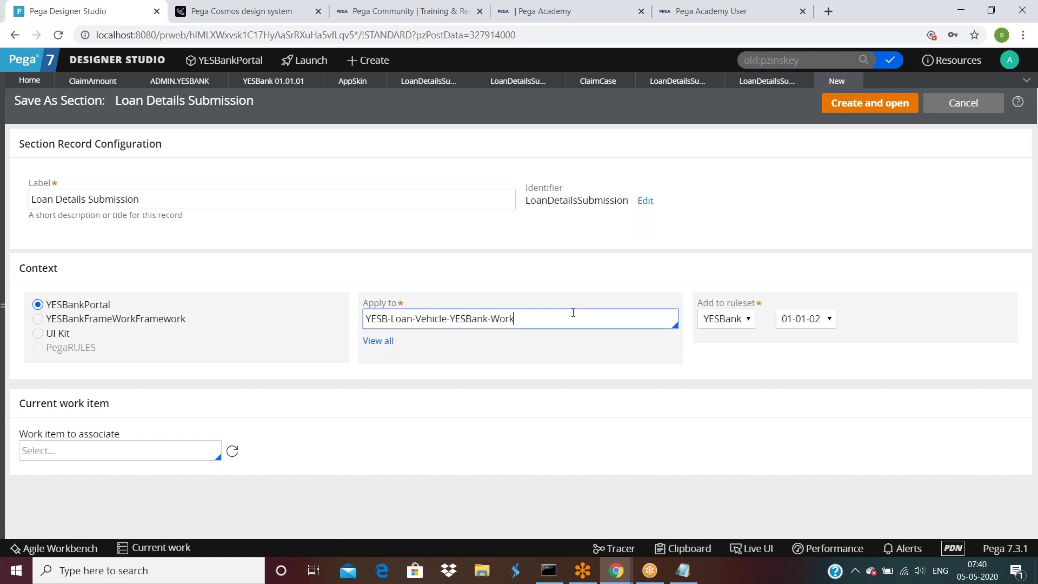
{"action": "key", "text": "BackSpace"}
{"action": "key", "text": "BackSpace"}
{"action": "key", "text": "BackSpace"}
{"action": "key", "text": "BackSpace"}
{"action": "key", "text": "BackSpace"}
{"action": "key", "text": "BackSpace"}
{"action": "key", "text": "BackSpace"}
{"action": "key", "text": "BackSpace"}
{"action": "key", "text": "BackSpace"}
{"action": "key", "text": "BackSpace"}
{"action": "key", "text": "BackSpace"}
{"action": "key", "text": "BackSpace"}
{"action": "key", "text": "BackSpace"}
{"action": "key", "text": "BackSpace"}
{"action": "key", "text": "BackSpace"}
{"action": "key", "text": "BackSpace"}
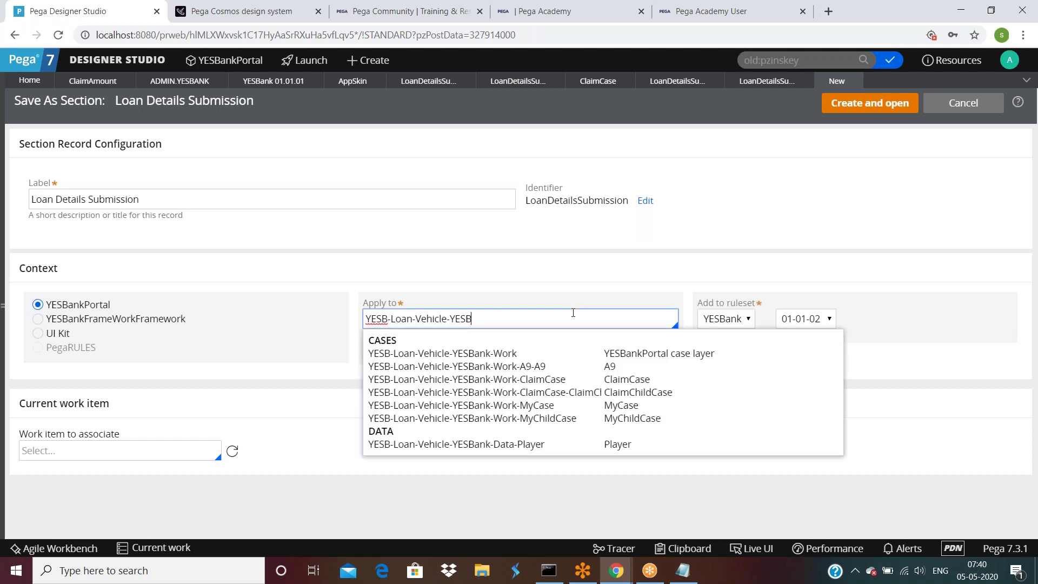
{"action": "key", "text": "BackSpace"}
{"action": "key", "text": "BackSpace"}
{"action": "key", "text": "BackSpace"}
{"action": "key", "text": "BackSpace"}
{"action": "key", "text": "BackSpace"}
{"action": "key", "text": "BackSpace"}
{"action": "key", "text": "BackSpace"}
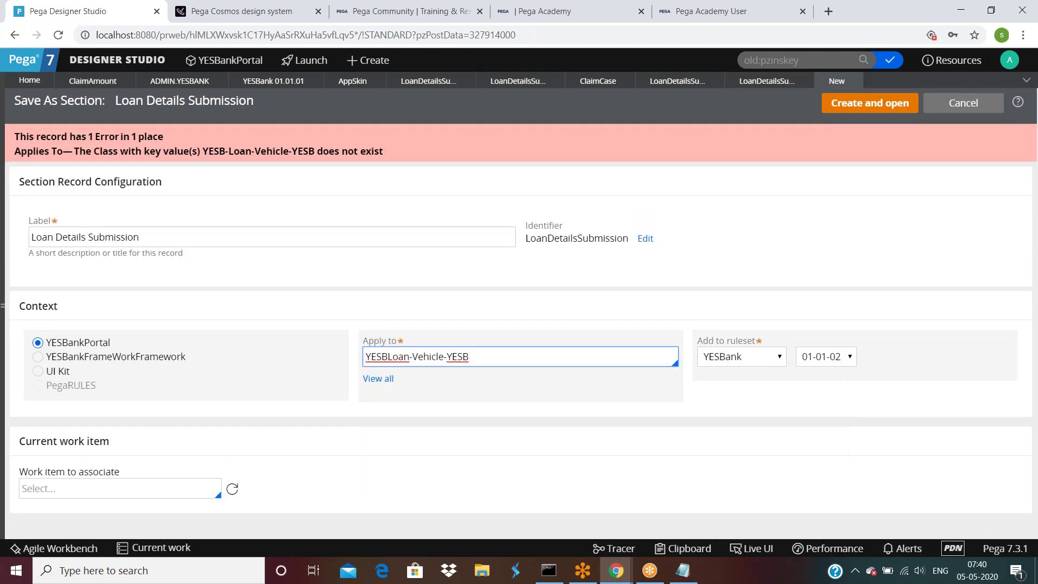
{"action": "key", "text": "BackSpace"}
{"action": "key", "text": "BackSpace"}
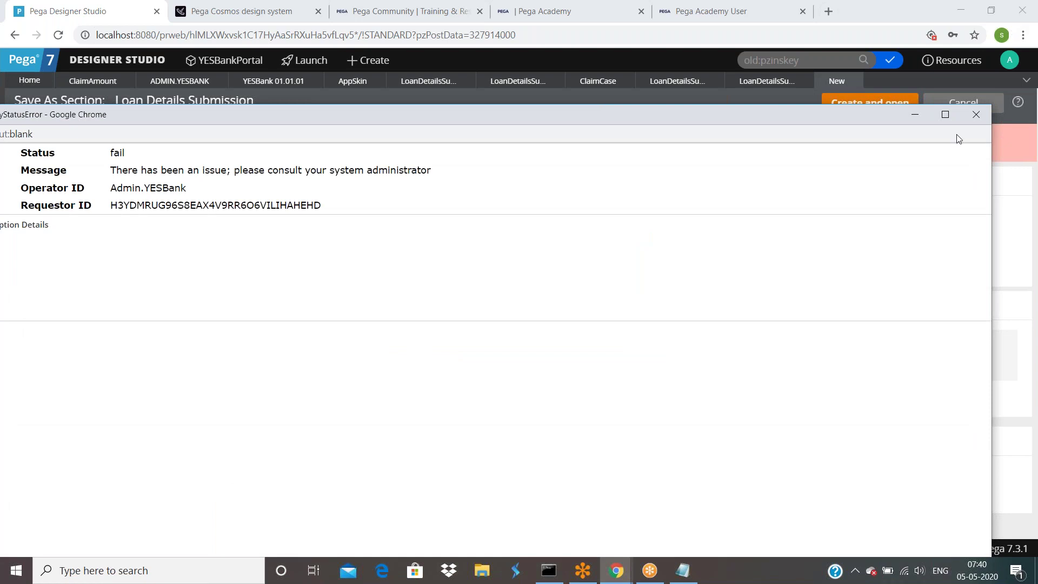
{"action": "left_click", "coordinate": [1006, 268]}
{"action": "left_click", "coordinate": [400, 357]}
{"action": "key", "text": "ctrl+a"}
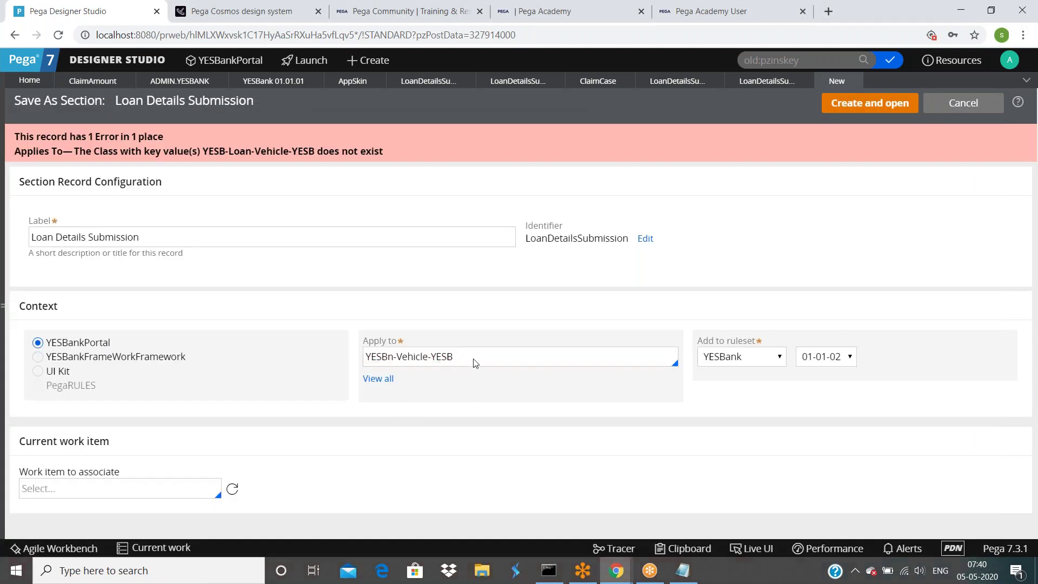
{"action": "type", "text": "YESB-"}
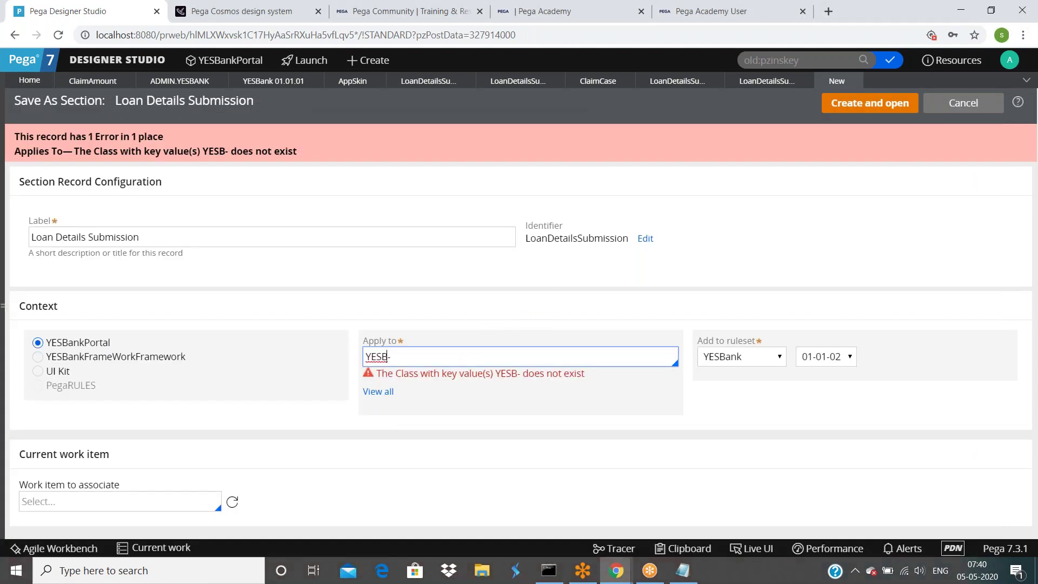
{"action": "key", "text": "Delete"}
{"action": "key", "text": "BackSpace"}
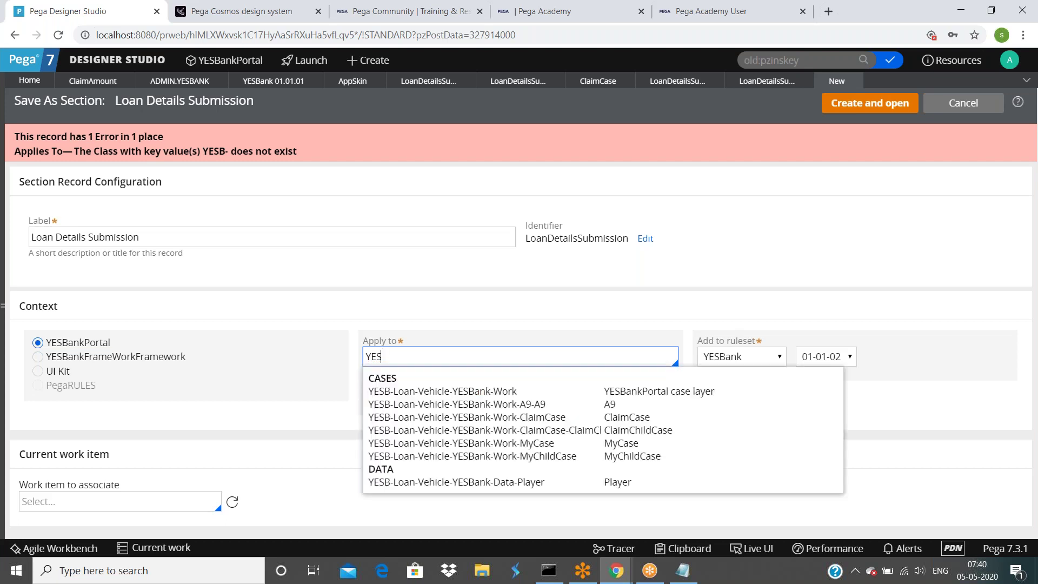
{"action": "left_click", "coordinate": [452, 305]}
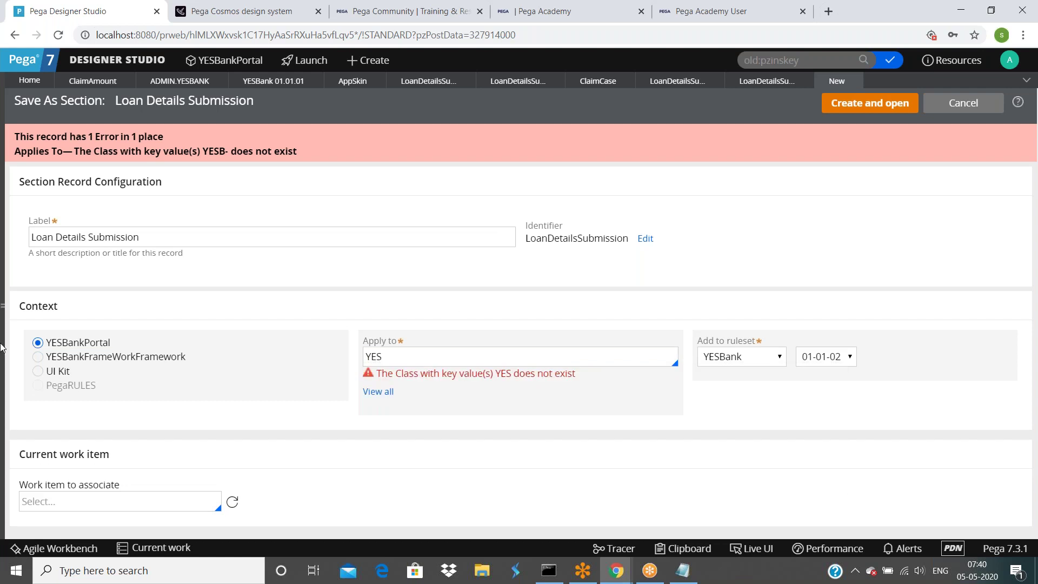
{"action": "left_click", "coordinate": [8, 311]}
Create and open the copy with Apply to YESB and ruleset YESB, then return to the original section.
{"action": "left_click", "coordinate": [19, 277]}
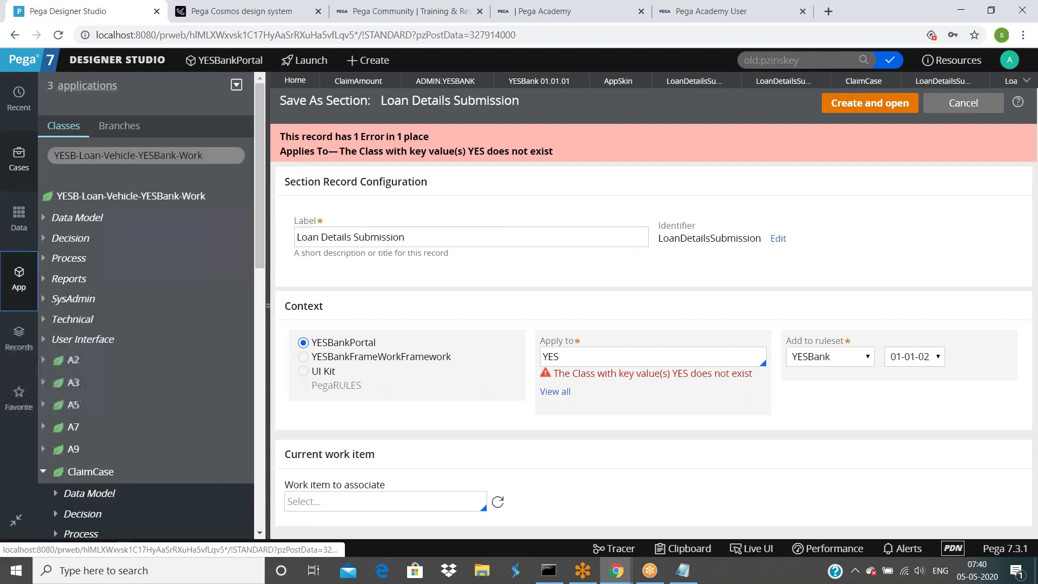
{"action": "left_click", "coordinate": [576, 357]}
{"action": "type", "text": "B"}
{"action": "left_click", "coordinate": [663, 318]}
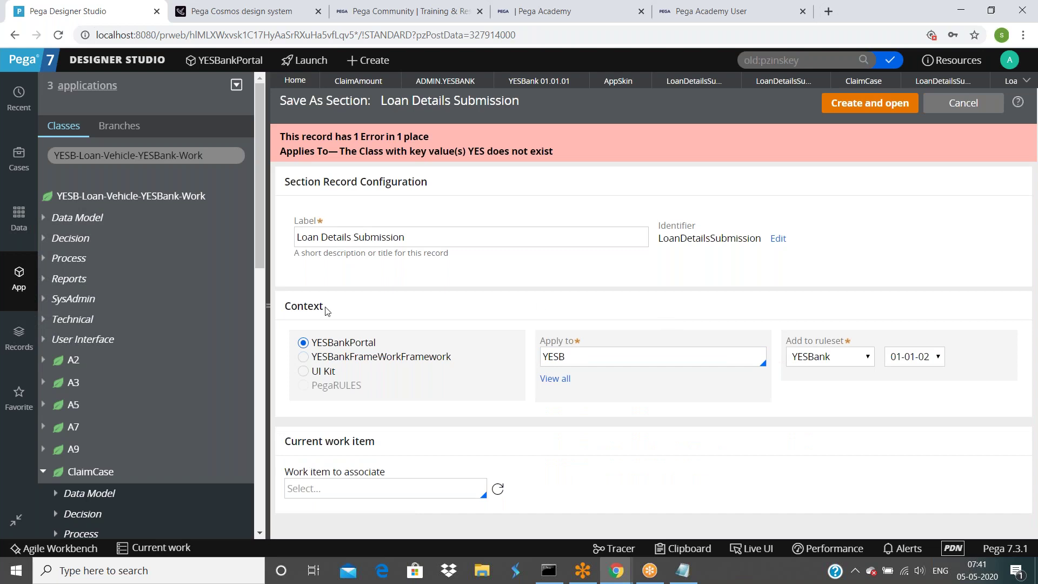
{"action": "left_click", "coordinate": [839, 324]}
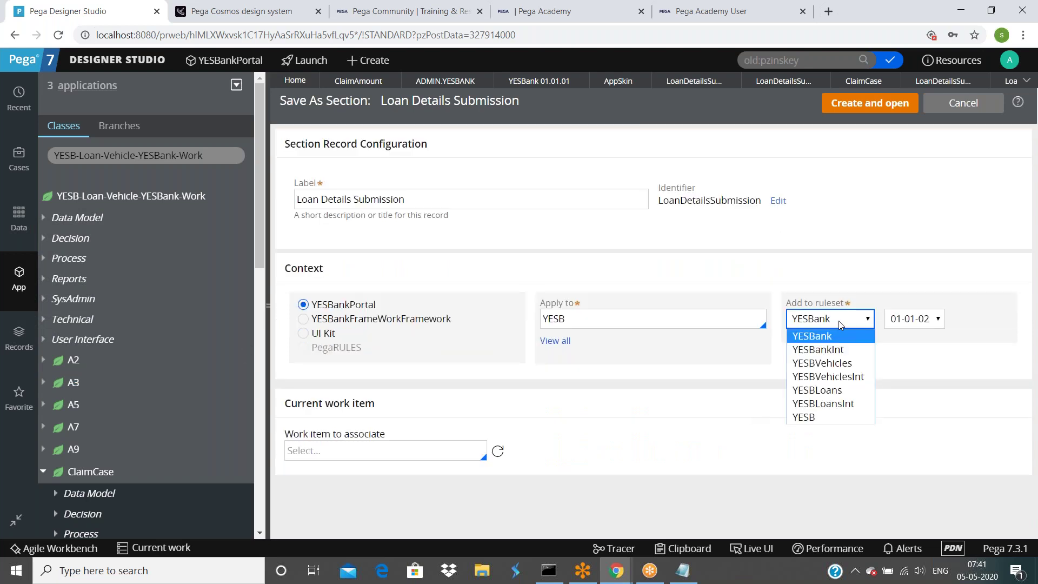
{"action": "left_click", "coordinate": [819, 417]}
{"action": "left_click", "coordinate": [876, 111]}
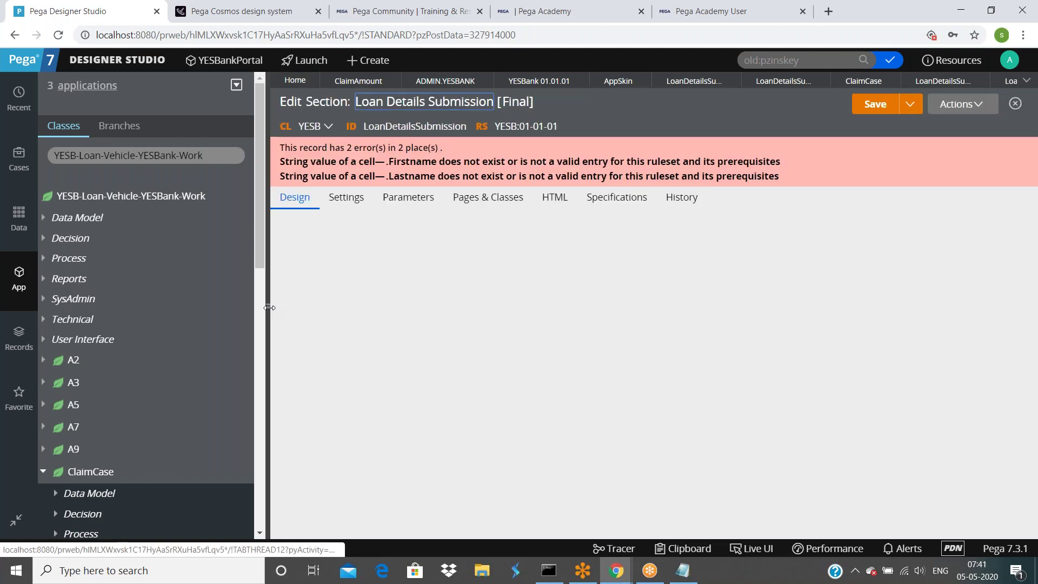
{"action": "left_click", "coordinate": [268, 309]}
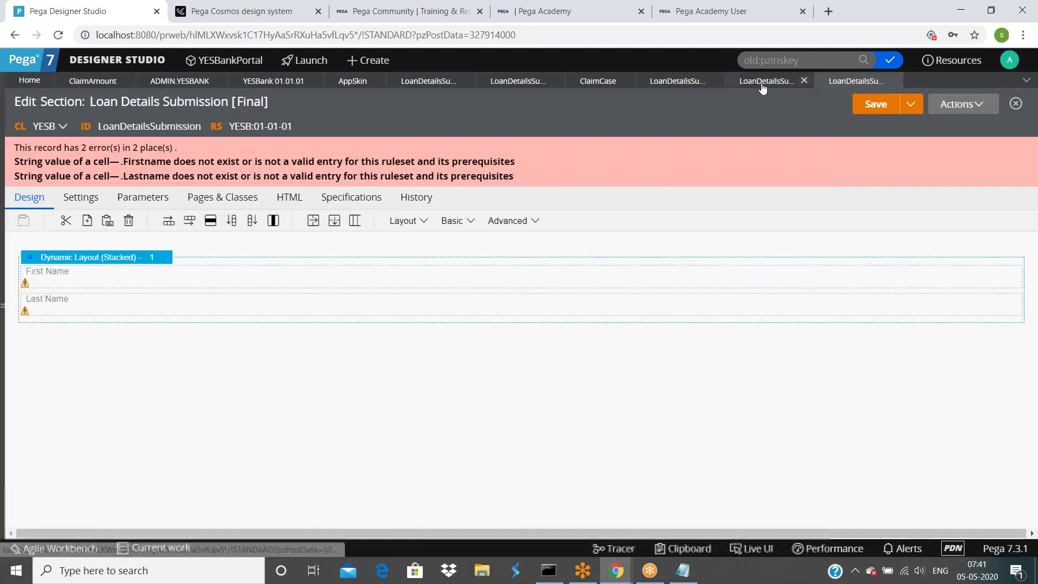
{"action": "left_click", "coordinate": [762, 83]}
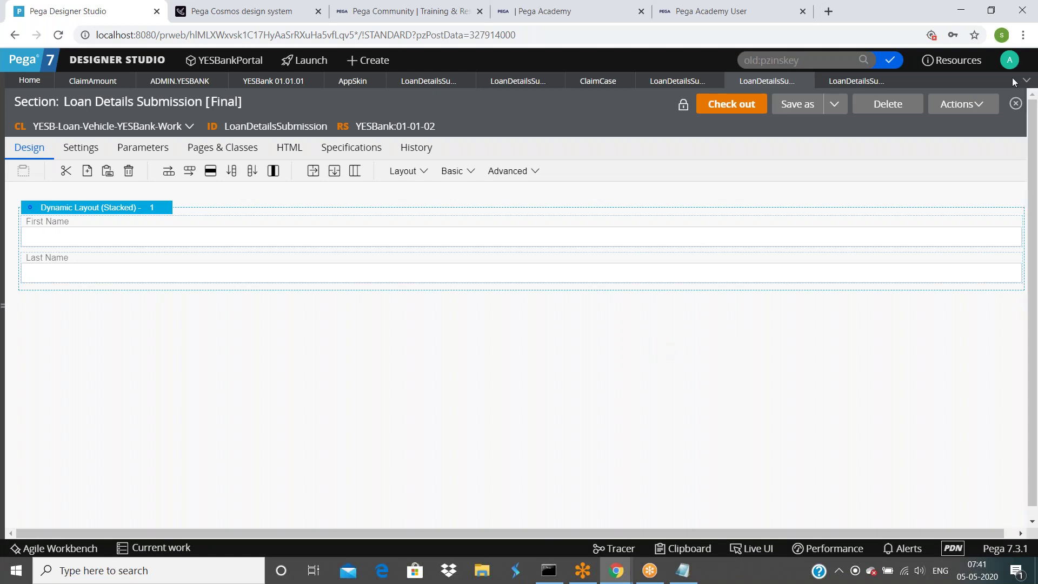
From the YESBankPortal application record, open the built-on YESBankFr 01.01.01 application.
{"action": "left_click", "coordinate": [4, 308]}
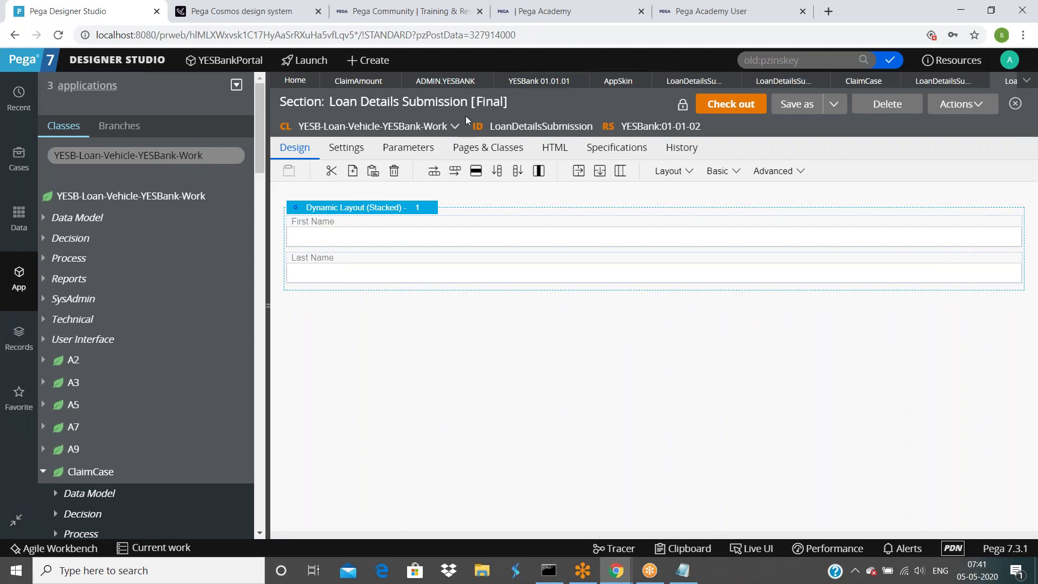
{"action": "left_click", "coordinate": [527, 84]}
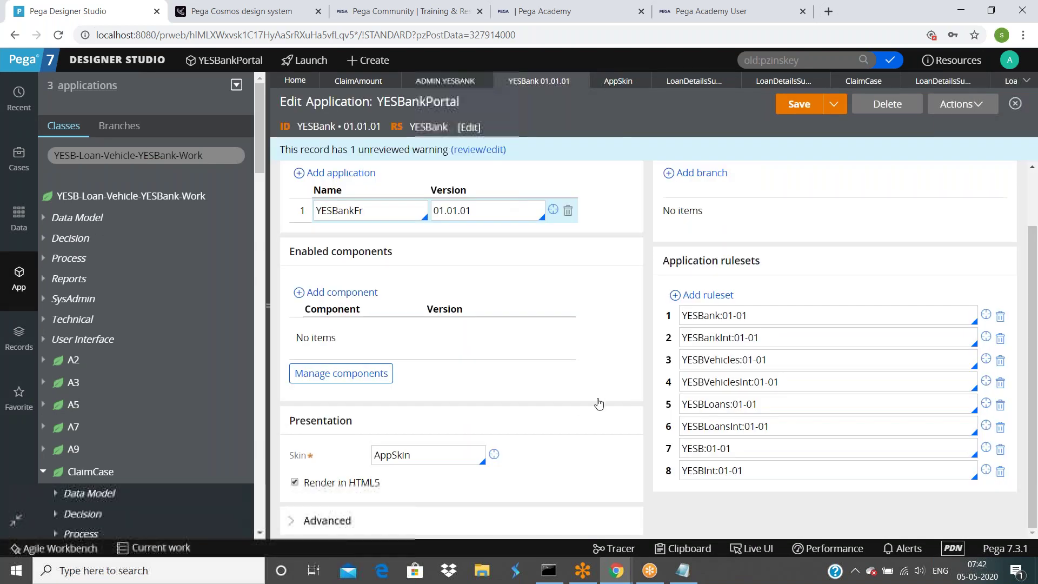
{"action": "left_click", "coordinate": [553, 210]}
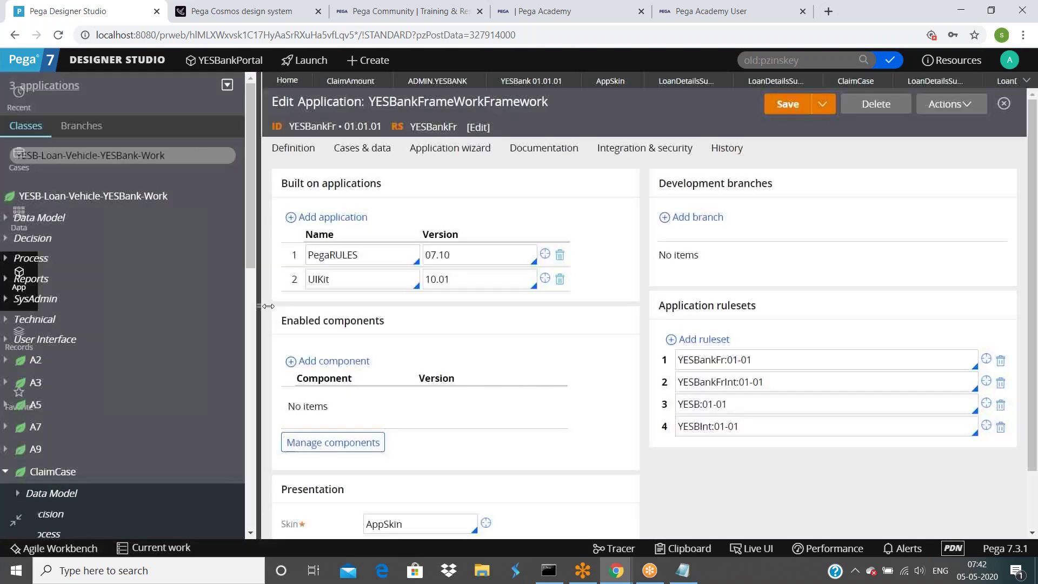
{"action": "left_click", "coordinate": [268, 306]}
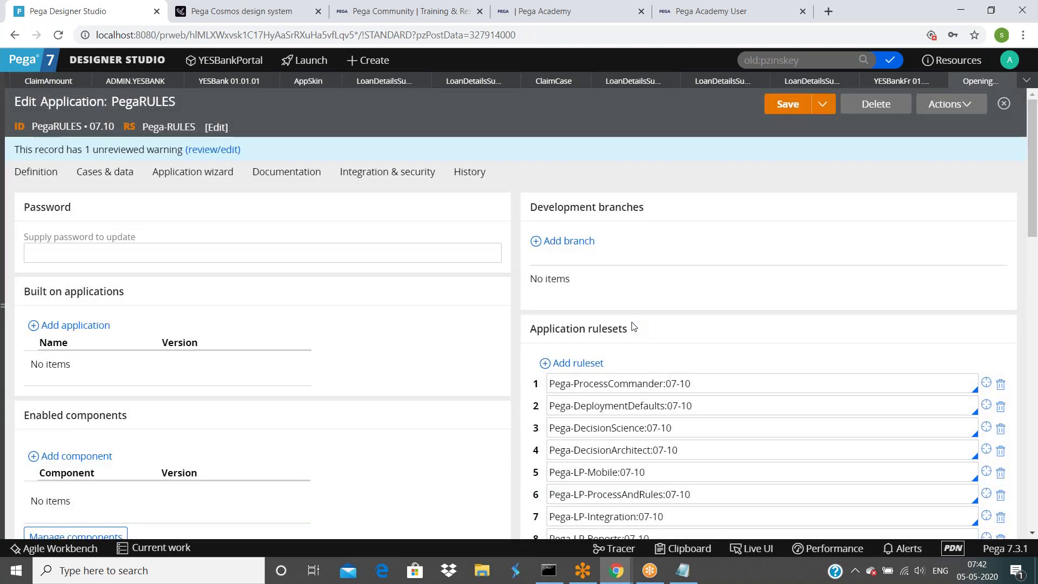
Open and inspect the Pega-ProcessCommander ruleset from PegaRULES, then close it.
{"action": "scroll", "coordinate": [927, 390], "scroll_direction": "down", "scroll_amount": 1}
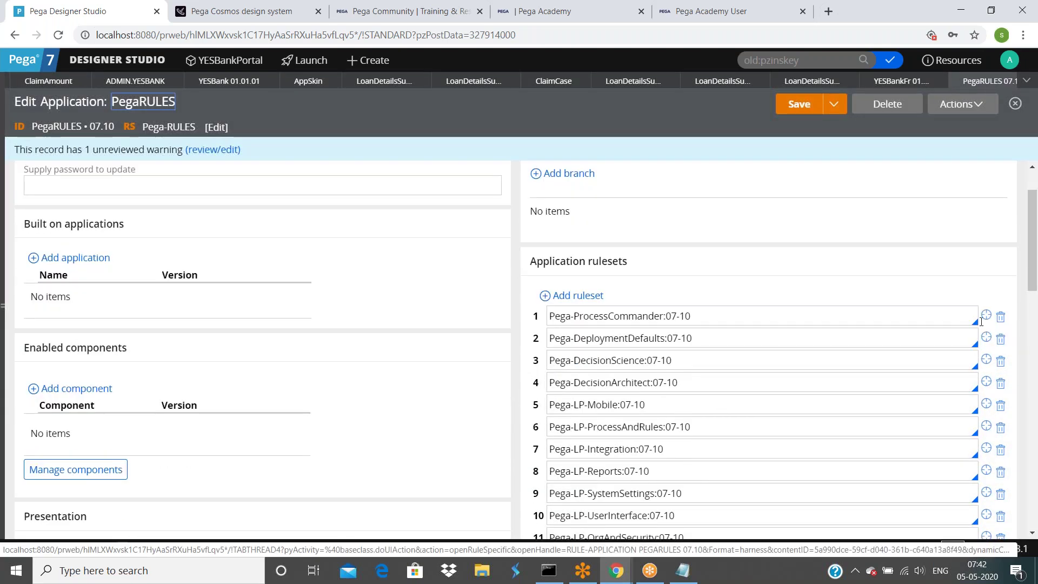
{"action": "left_click", "coordinate": [820, 331]}
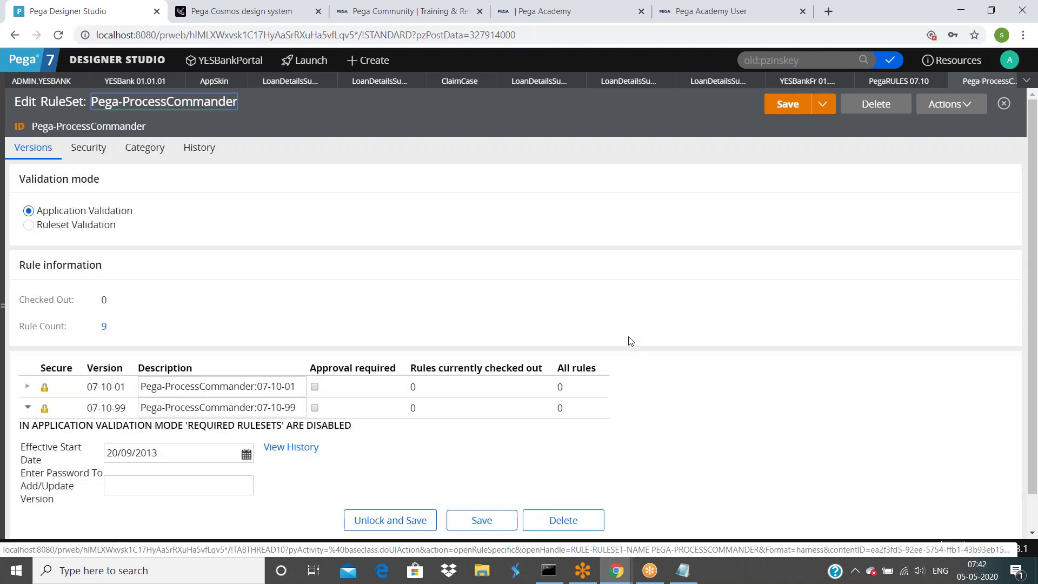
{"action": "scroll", "coordinate": [175, 406], "scroll_direction": "down", "scroll_amount": 1}
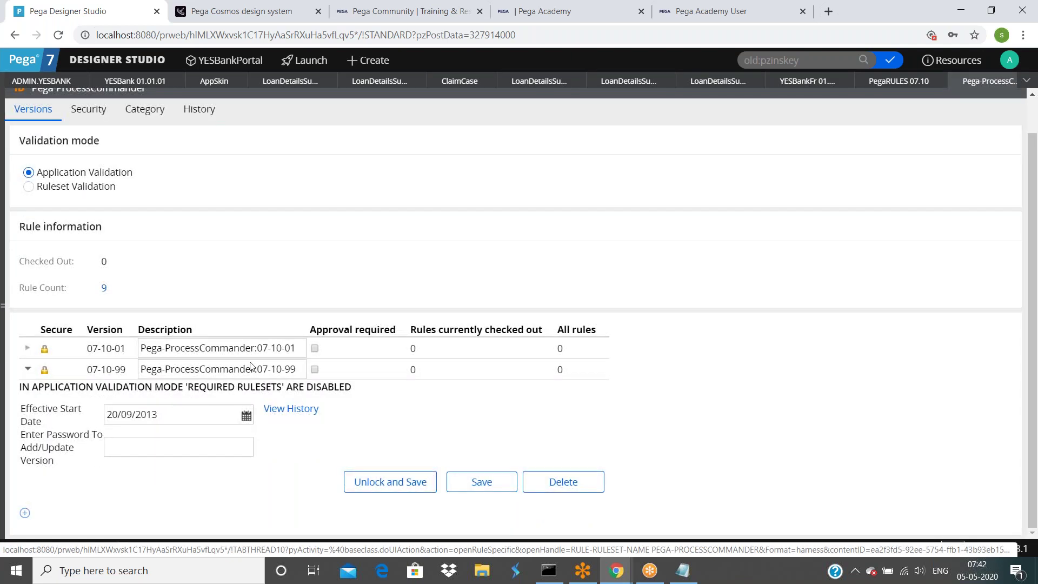
{"action": "scroll", "coordinate": [627, 376], "scroll_direction": "up", "scroll_amount": 1}
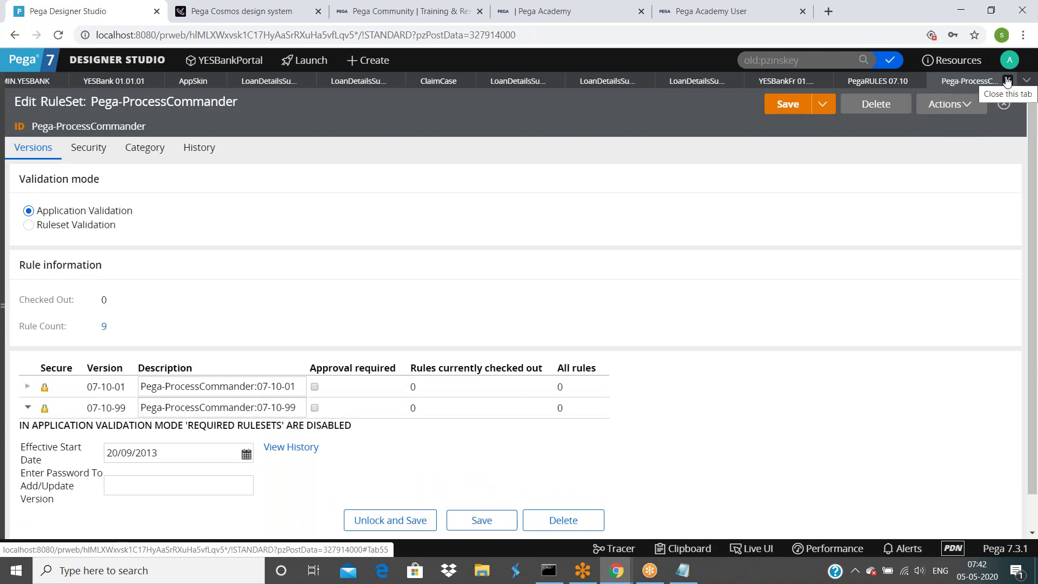
{"action": "left_click", "coordinate": [1008, 80]}
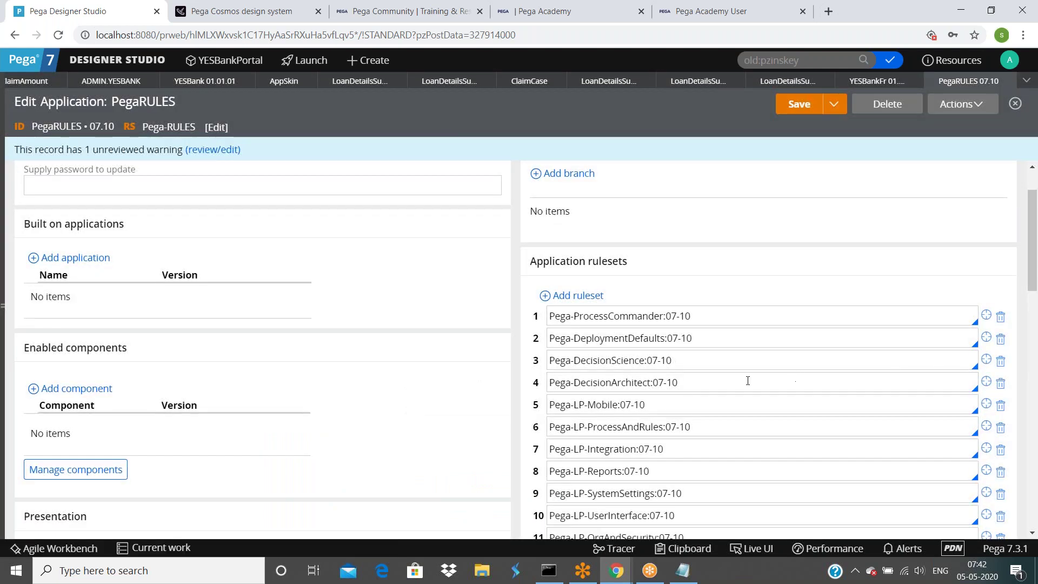
Open the Pega-Engine ruleset, list all 07-10-01 rules, and open the pzOriginalInstanceKey property.
{"action": "scroll", "coordinate": [662, 400], "scroll_direction": "down", "scroll_amount": 4}
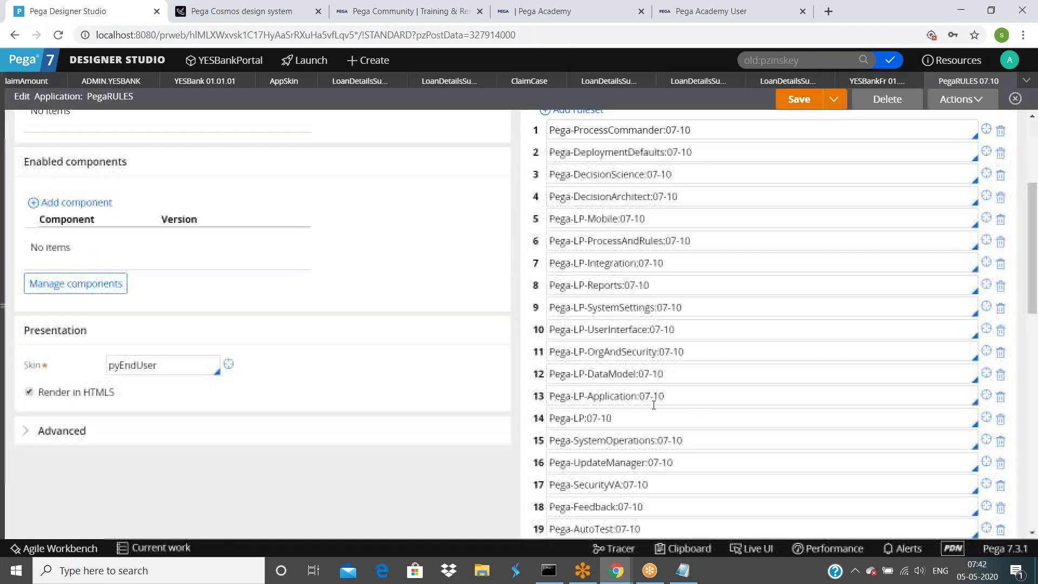
{"action": "scroll", "coordinate": [654, 405], "scroll_direction": "down", "scroll_amount": 2}
{"action": "scroll", "coordinate": [646, 421], "scroll_direction": "down", "scroll_amount": 3}
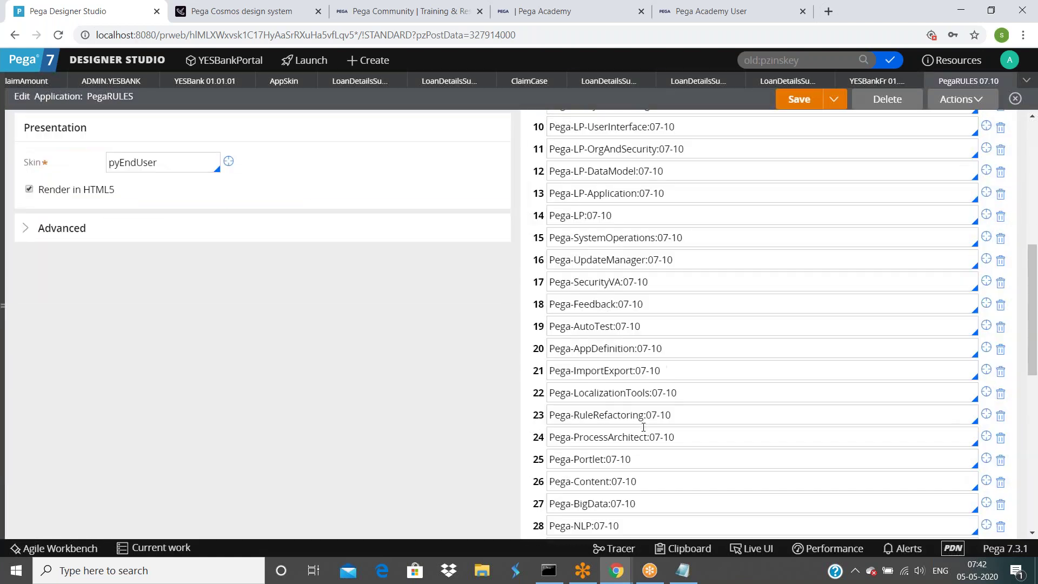
{"action": "scroll", "coordinate": [644, 427], "scroll_direction": "down", "scroll_amount": 7}
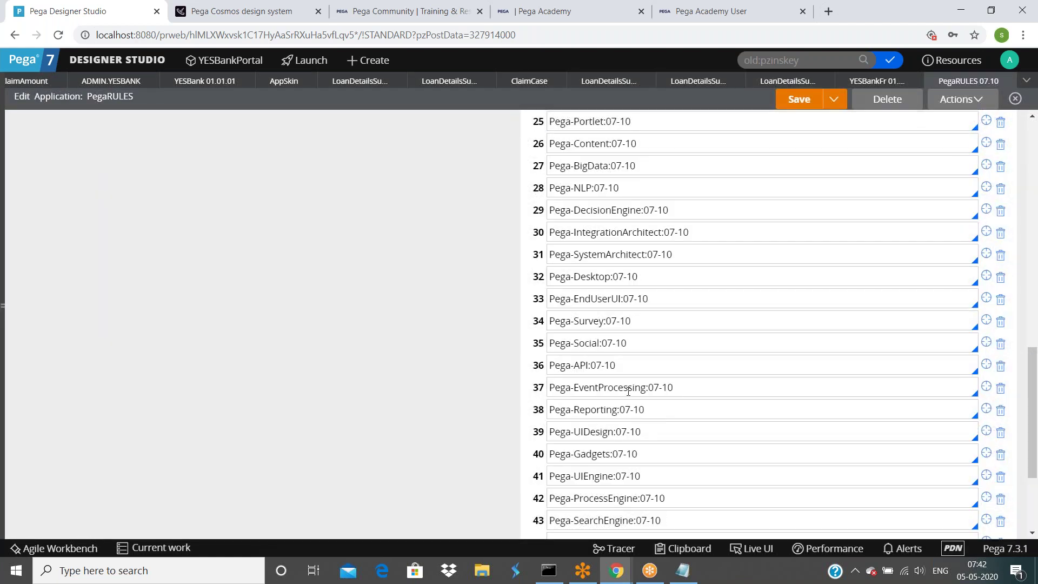
{"action": "scroll", "coordinate": [614, 346], "scroll_direction": "down", "scroll_amount": 3}
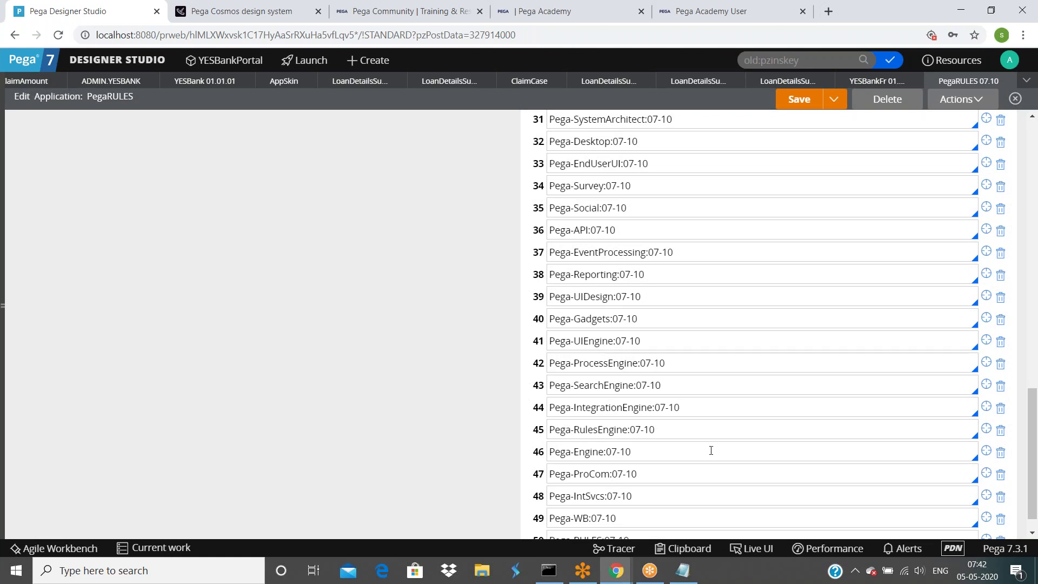
{"action": "left_click", "coordinate": [986, 452]}
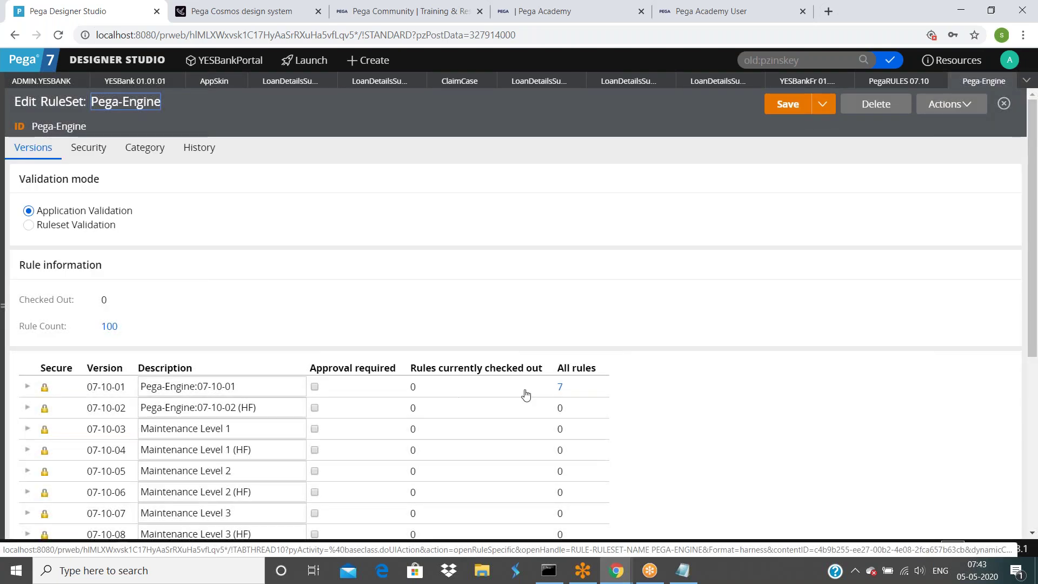
{"action": "left_click", "coordinate": [547, 400]}
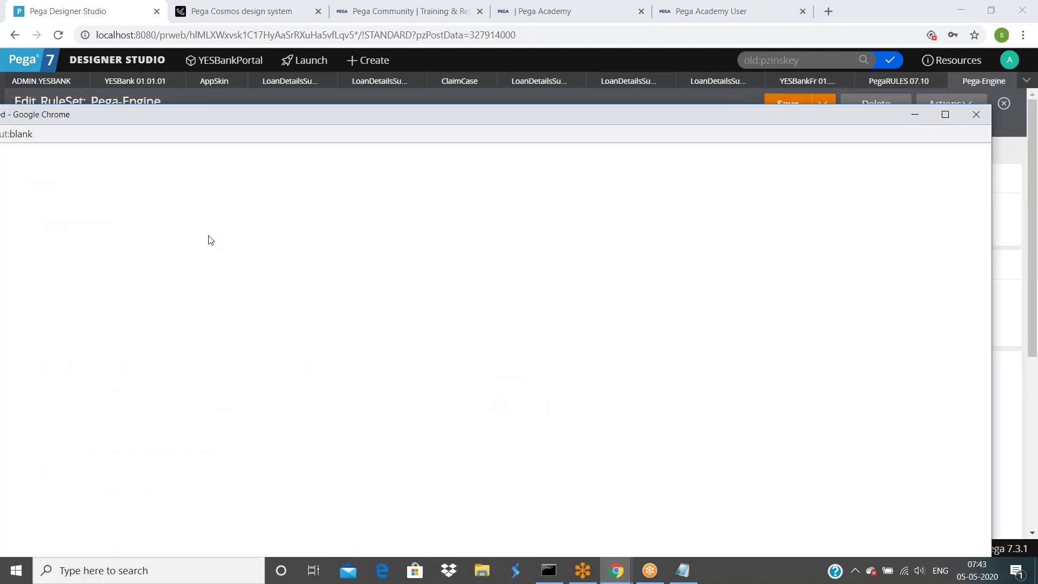
{"action": "left_click_drag", "start_coordinate": [271, 116], "coordinate": [326, 96]}
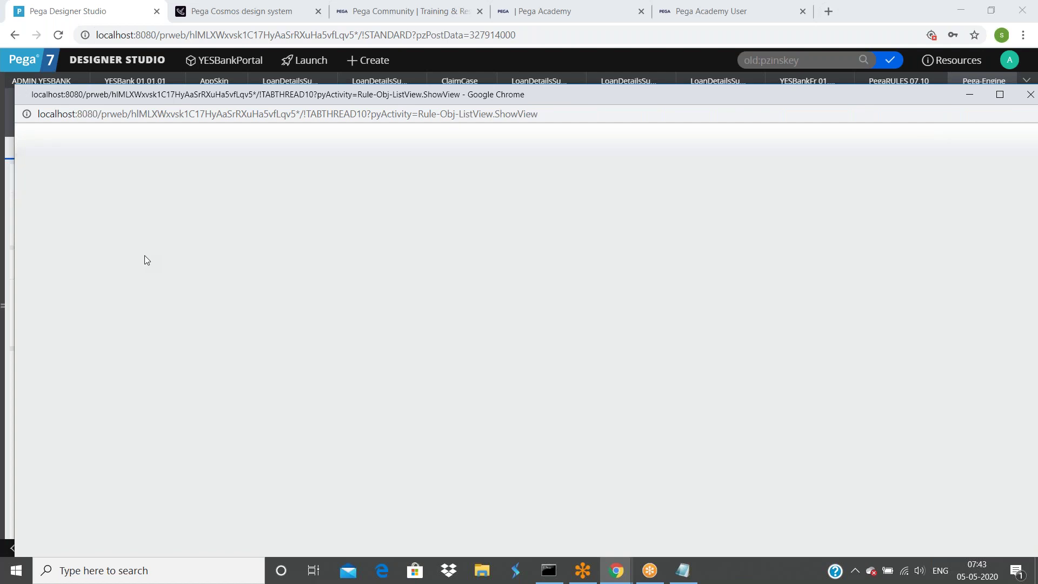
{"action": "left_click", "coordinate": [121, 199]}
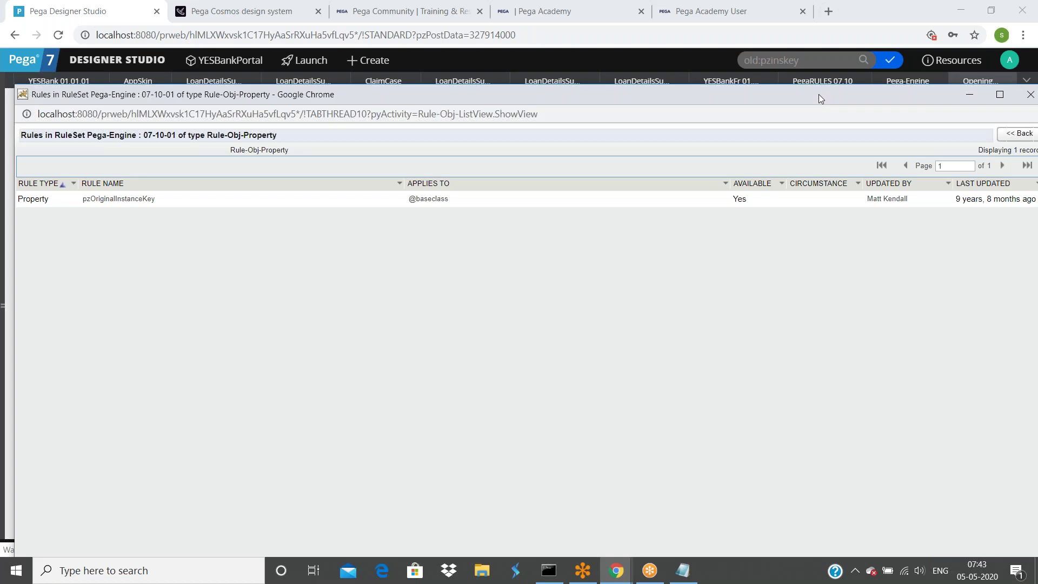
List the Pega-Engine Access When rules and open the first pzModifyAllowed rule.
{"action": "left_click_drag", "start_coordinate": [819, 96], "coordinate": [820, 124]}
{"action": "left_click", "coordinate": [1023, 165]}
{"action": "left_click", "coordinate": [50, 205]}
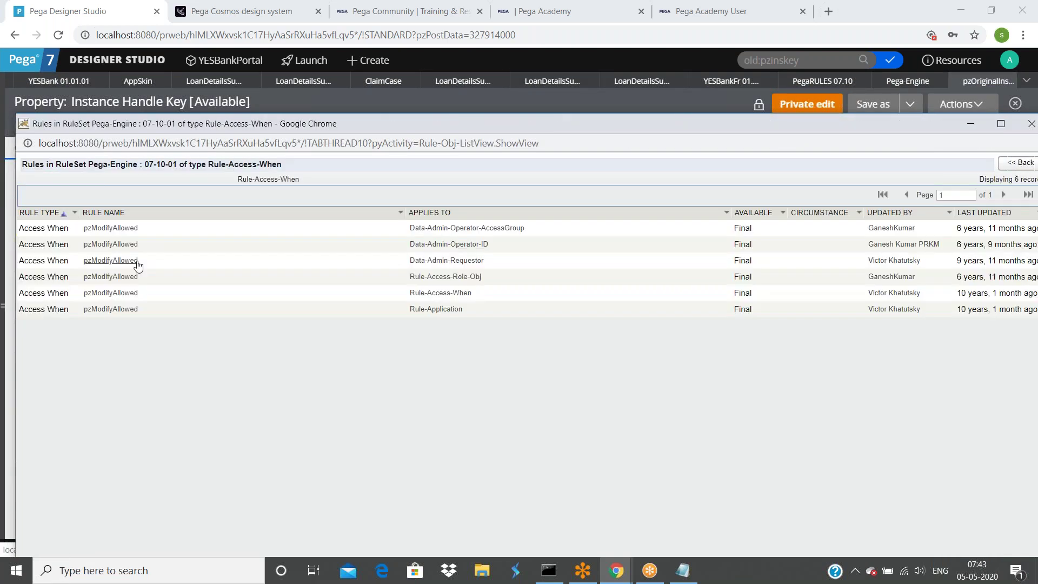
{"action": "left_click", "coordinate": [122, 229]}
{"action": "left_click_drag", "start_coordinate": [426, 134], "coordinate": [419, 203]}
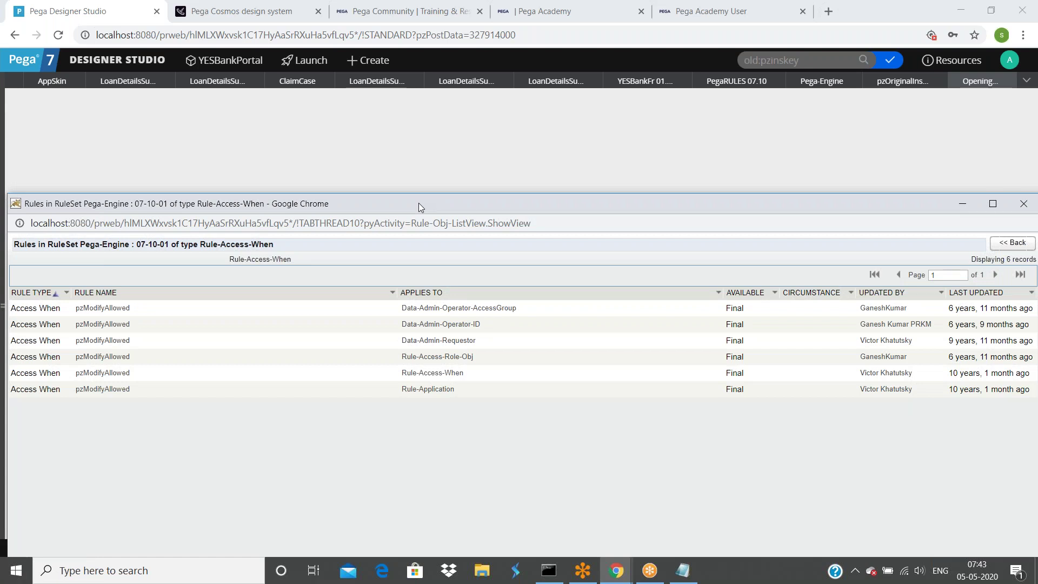
{"action": "left_click_drag", "start_coordinate": [419, 202], "coordinate": [385, 172]}
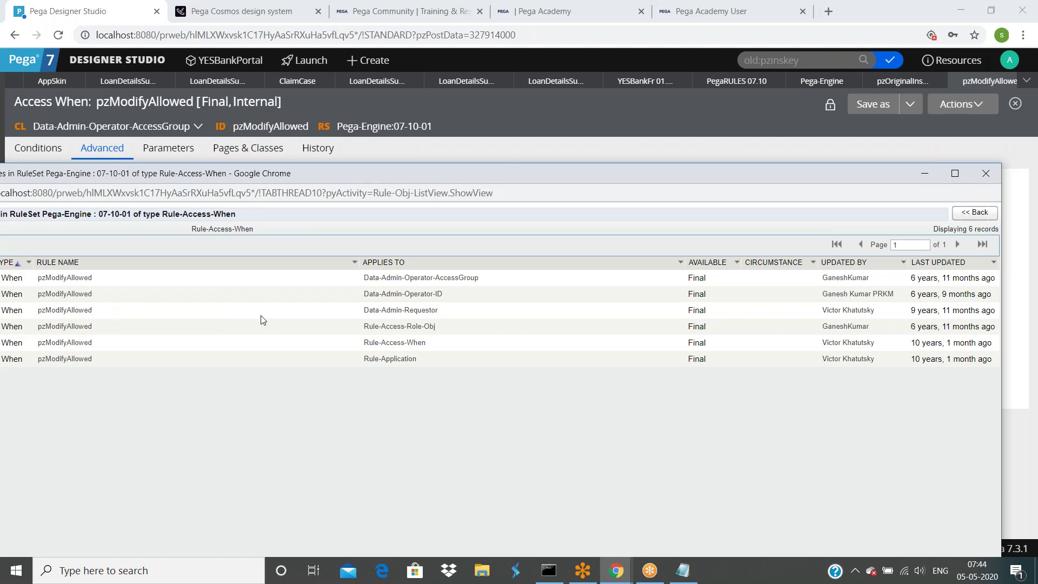
Close the rules list window, dismiss the tab-limit warning, and close the YESBankFr and admin operator tabs.
{"action": "left_click", "coordinate": [986, 173]}
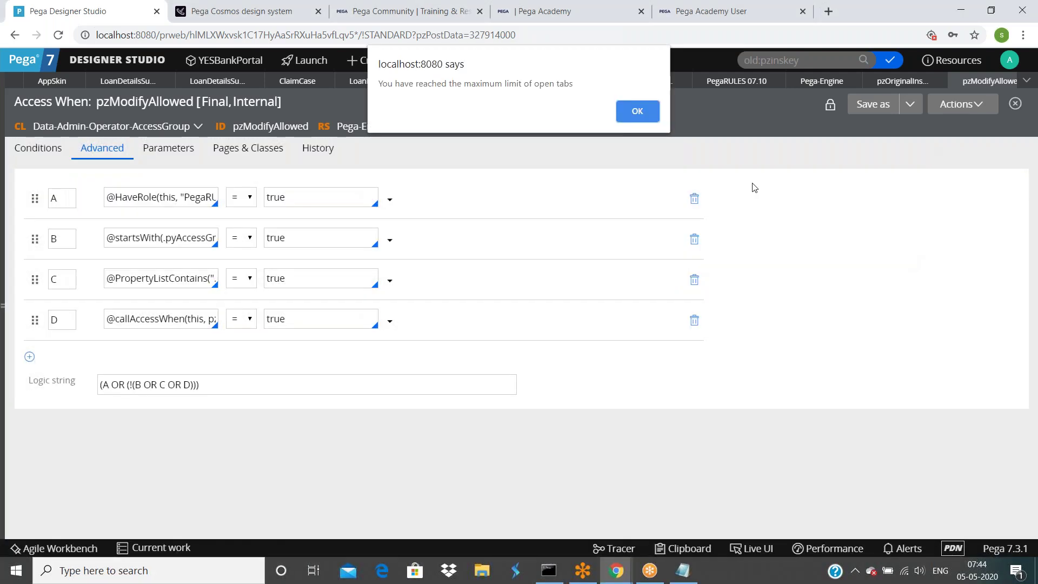
{"action": "left_click", "coordinate": [625, 111]}
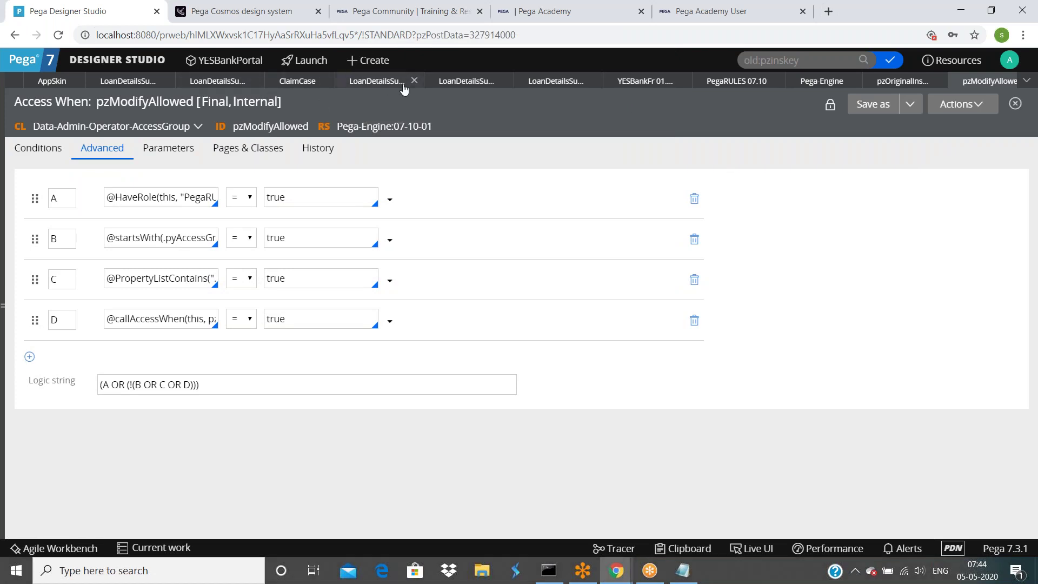
{"action": "left_click", "coordinate": [682, 80]}
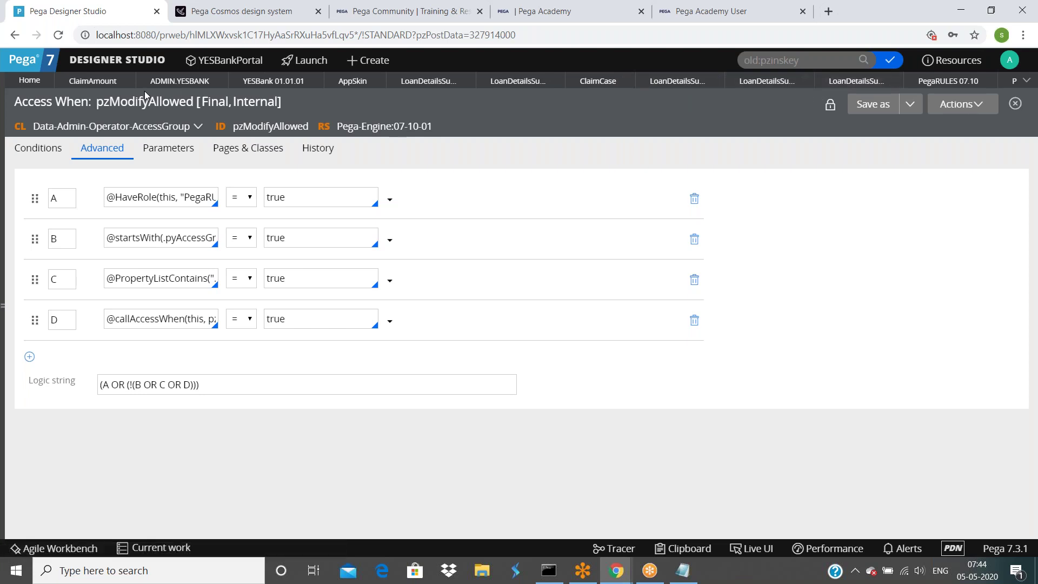
{"action": "left_click", "coordinate": [216, 81]}
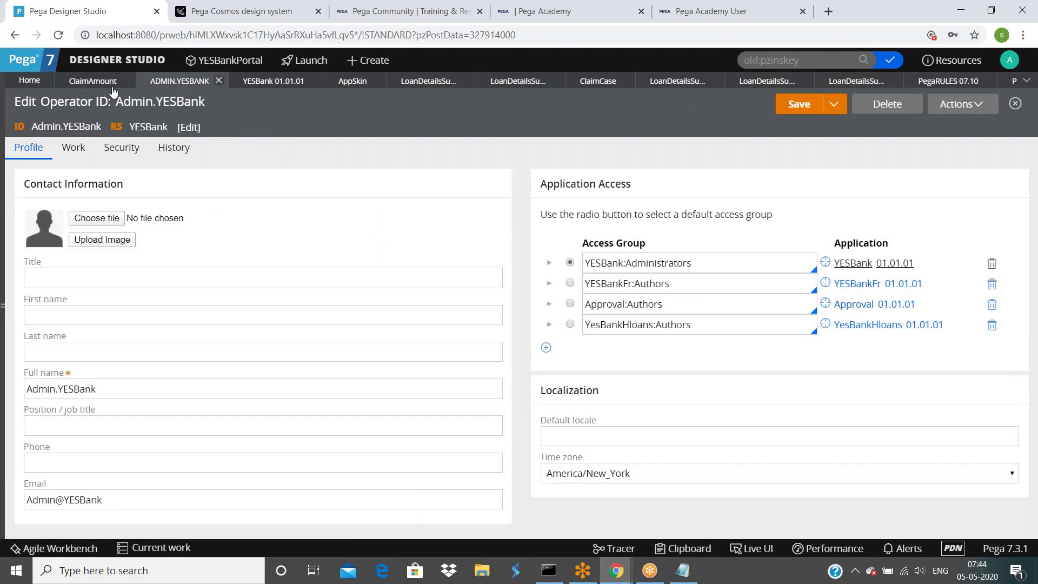
{"action": "left_click", "coordinate": [218, 81]}
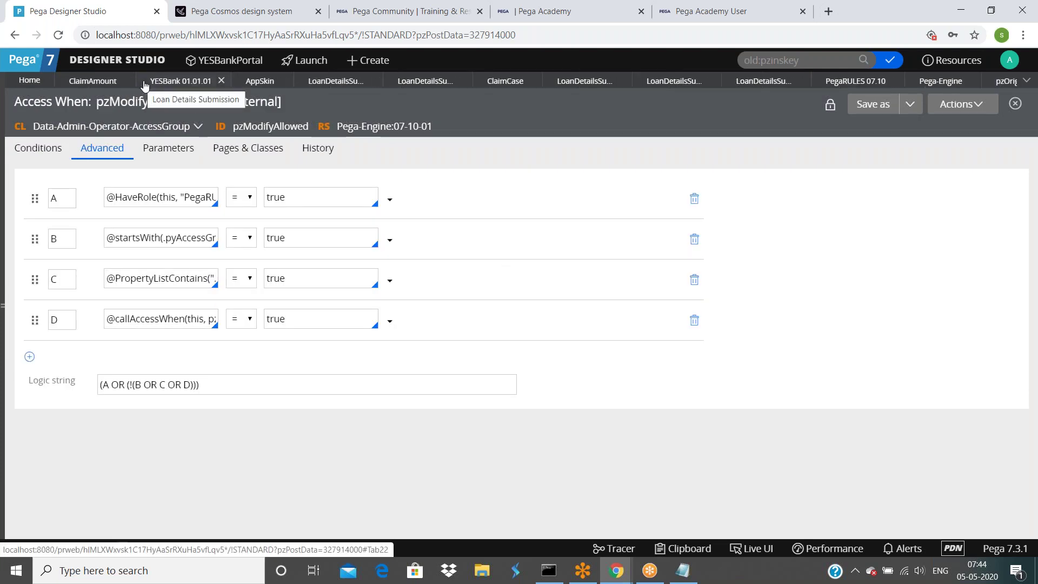
Close the ClaimAmount, AppSkin and pzOriginalInstanceKey tabs, discarding unsaved changes.
{"action": "left_click", "coordinate": [124, 81]}
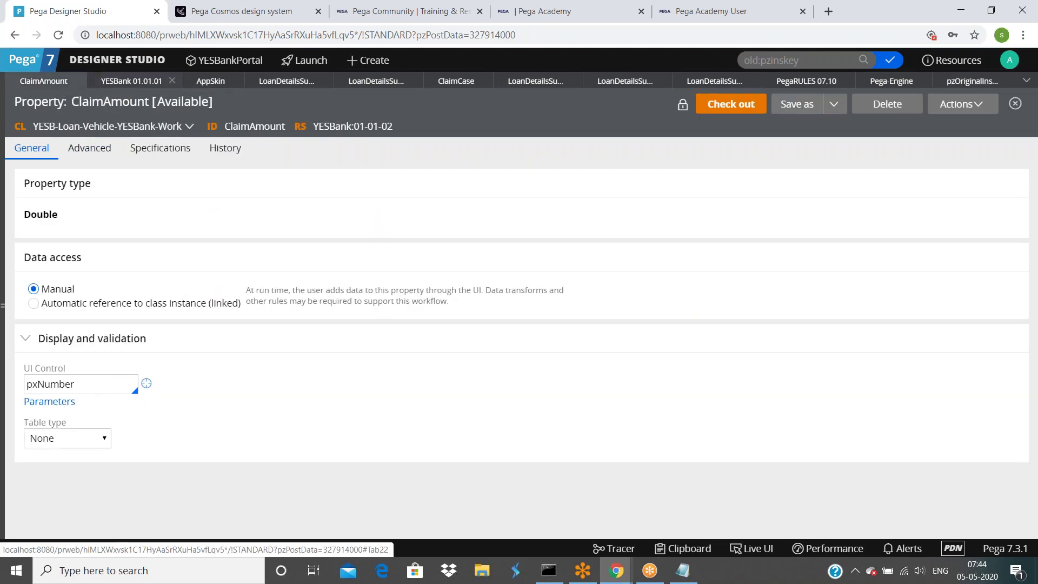
{"action": "left_click", "coordinate": [172, 80]}
{"action": "left_click", "coordinate": [685, 340]}
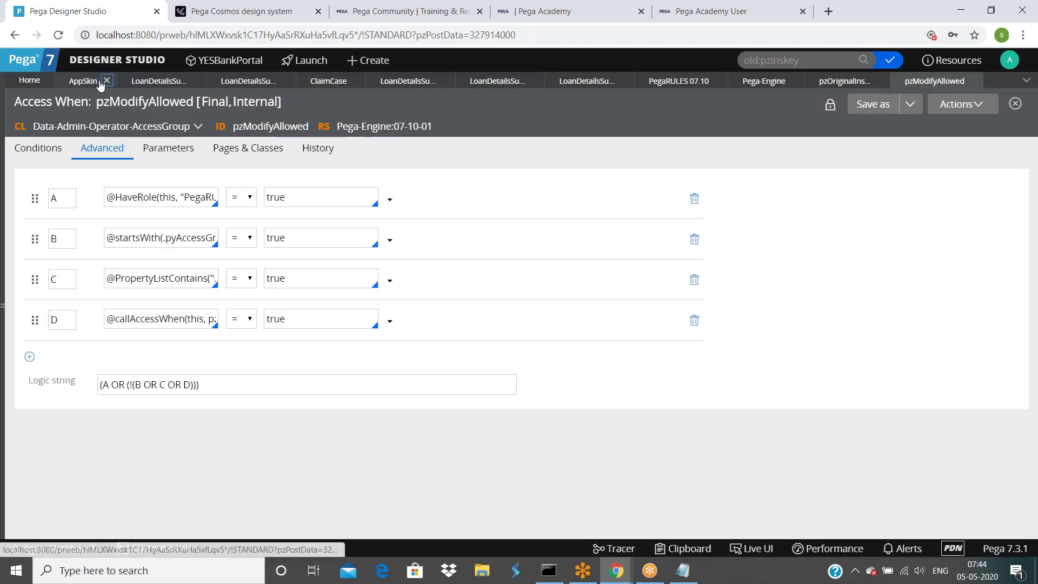
{"action": "left_click", "coordinate": [106, 80]}
{"action": "left_click", "coordinate": [694, 338]}
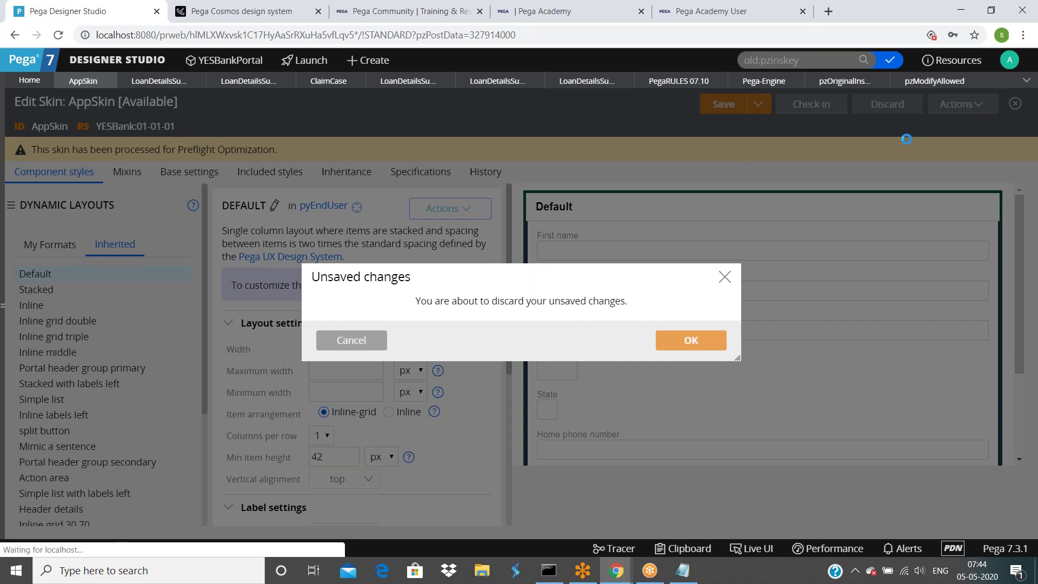
{"action": "left_click", "coordinate": [853, 82]}
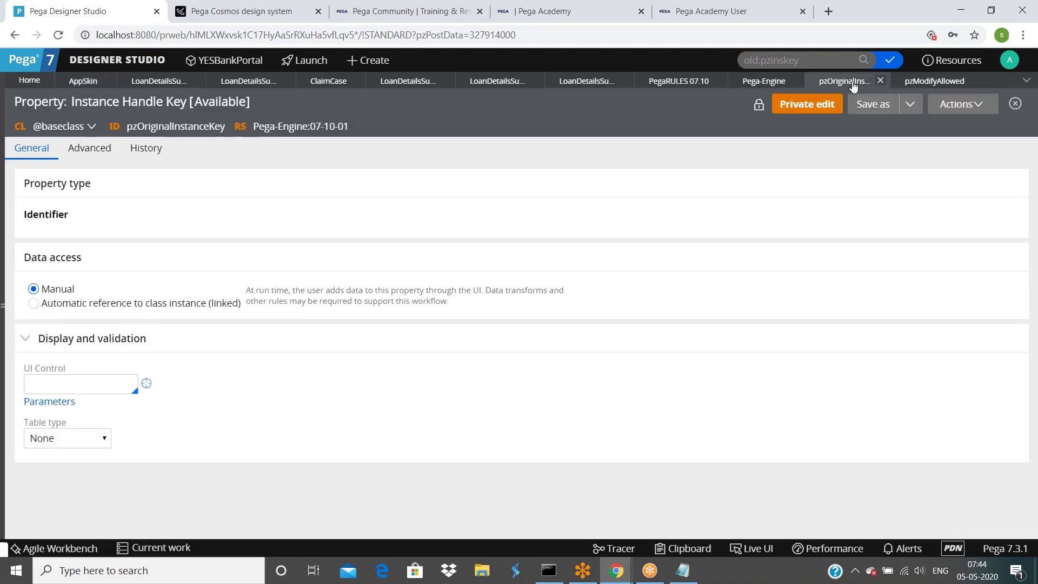
{"action": "left_click", "coordinate": [881, 80]}
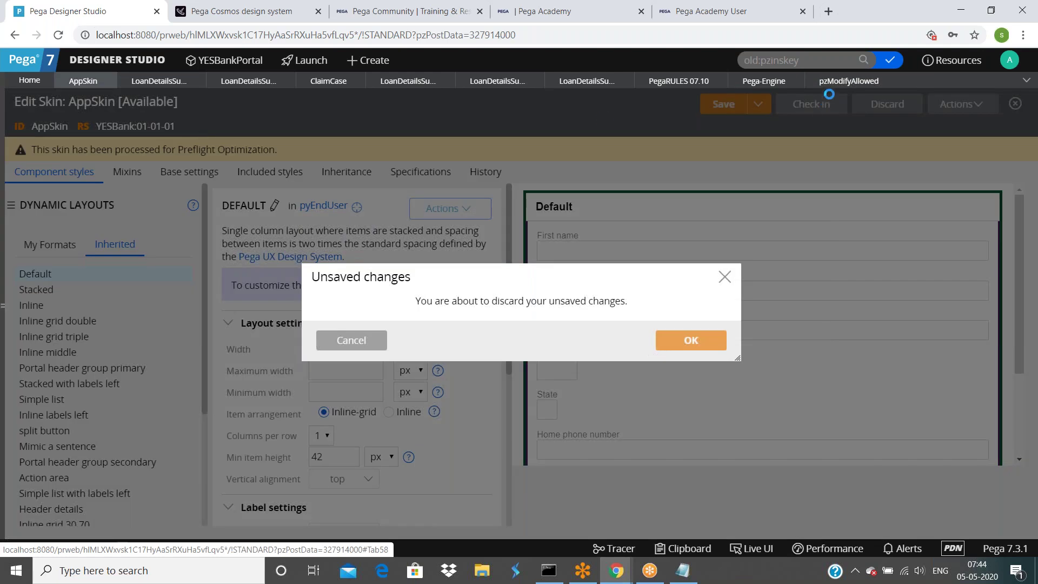
{"action": "left_click", "coordinate": [109, 81]}
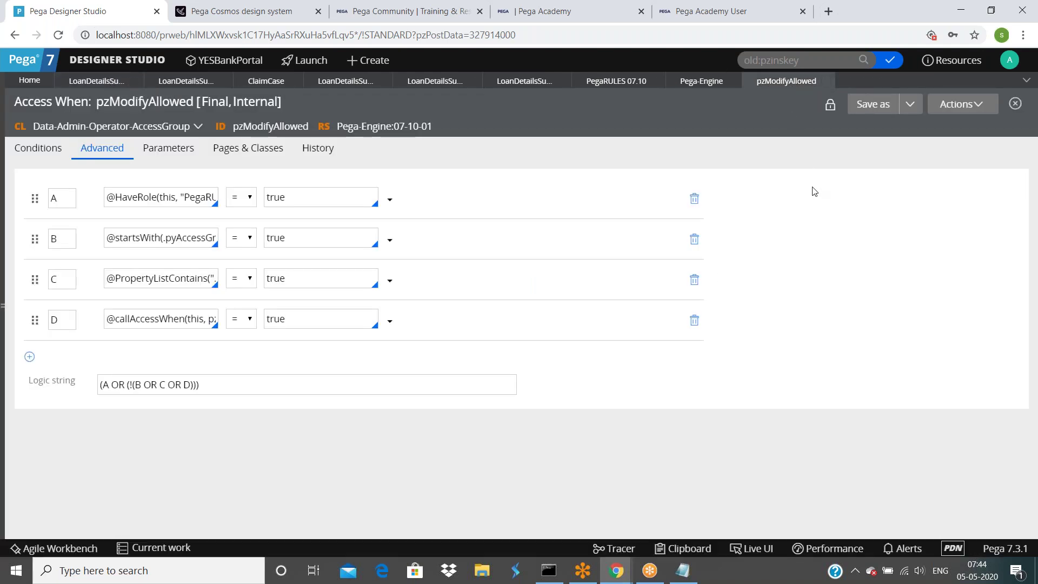
Attempt to Save As a copy of the Final pzModifyAllowed rule.
{"action": "left_click", "coordinate": [873, 105]}
{"action": "left_click", "coordinate": [871, 108]}
{"action": "double_click", "coordinate": [876, 242]}
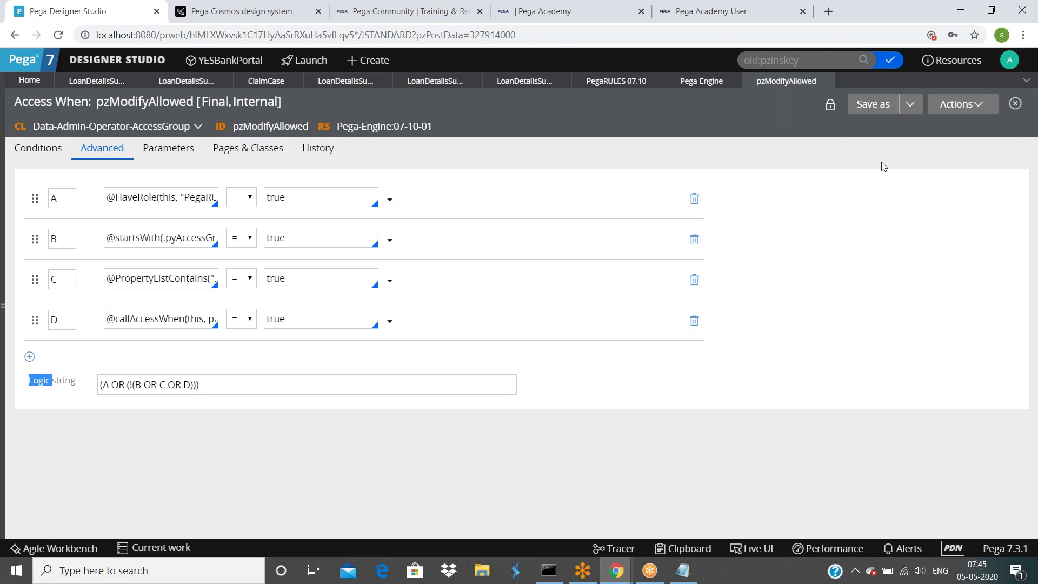
{"action": "left_click", "coordinate": [876, 106]}
Expand the application explorer and scroll through its YESB class tree.
{"action": "left_click", "coordinate": [5, 304]}
{"action": "scroll", "coordinate": [243, 379], "scroll_direction": "down", "scroll_amount": 5}
{"action": "scroll", "coordinate": [239, 305], "scroll_direction": "up", "scroll_amount": 5}
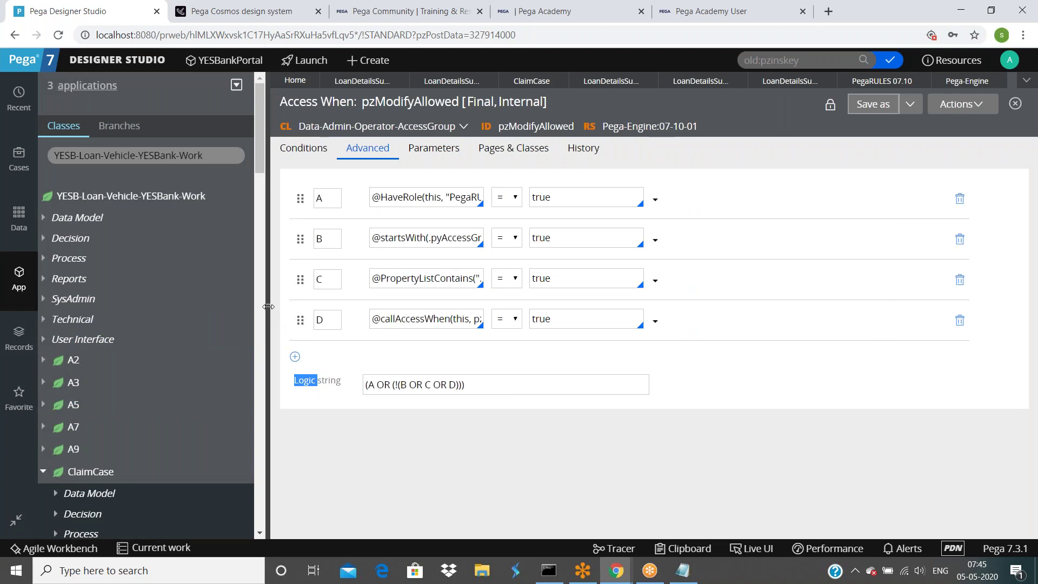
Open the Org & Security Organization page, keeping the App Explorer visible.
{"action": "left_click", "coordinate": [117, 59]}
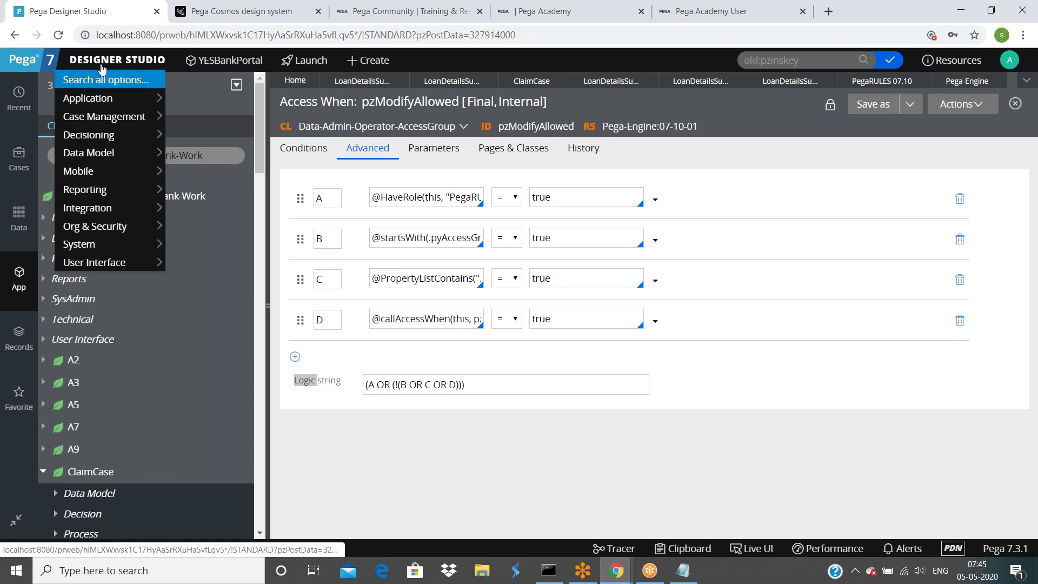
{"action": "mouse_move", "coordinate": [78, 230]}
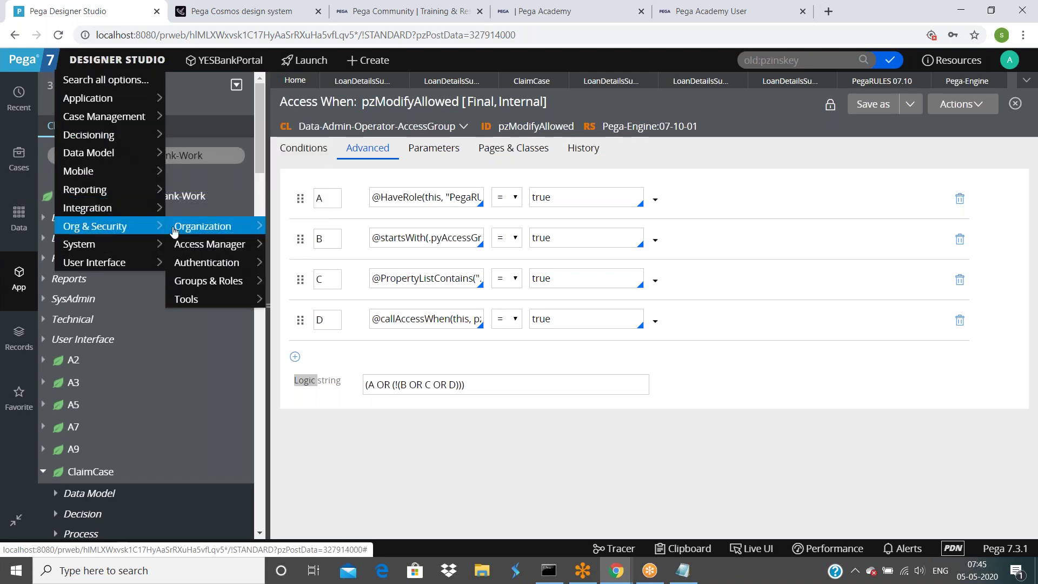
{"action": "mouse_move", "coordinate": [219, 230]}
{"action": "left_click", "coordinate": [320, 229]}
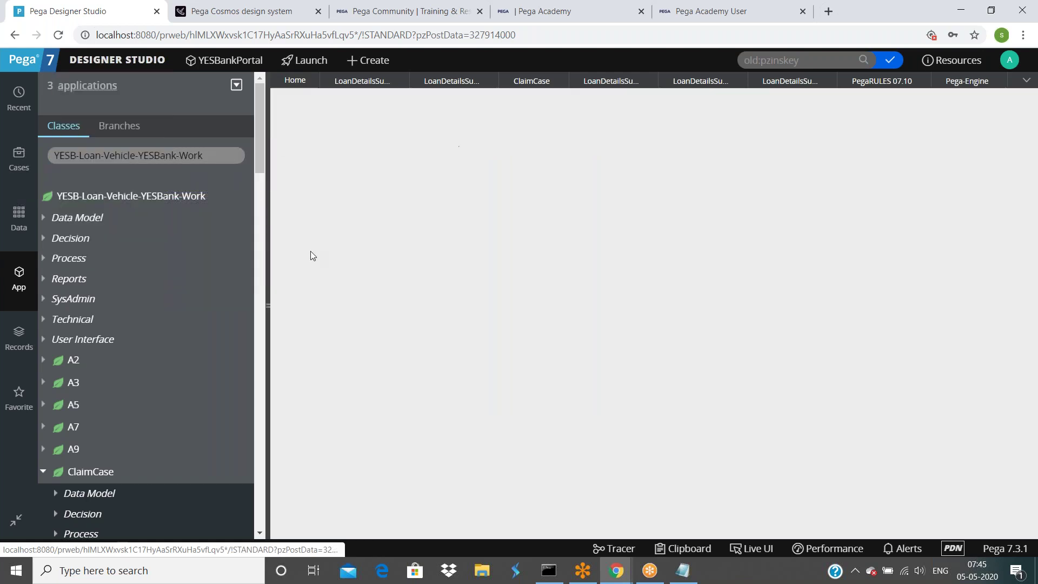
{"action": "left_click", "coordinate": [268, 306]}
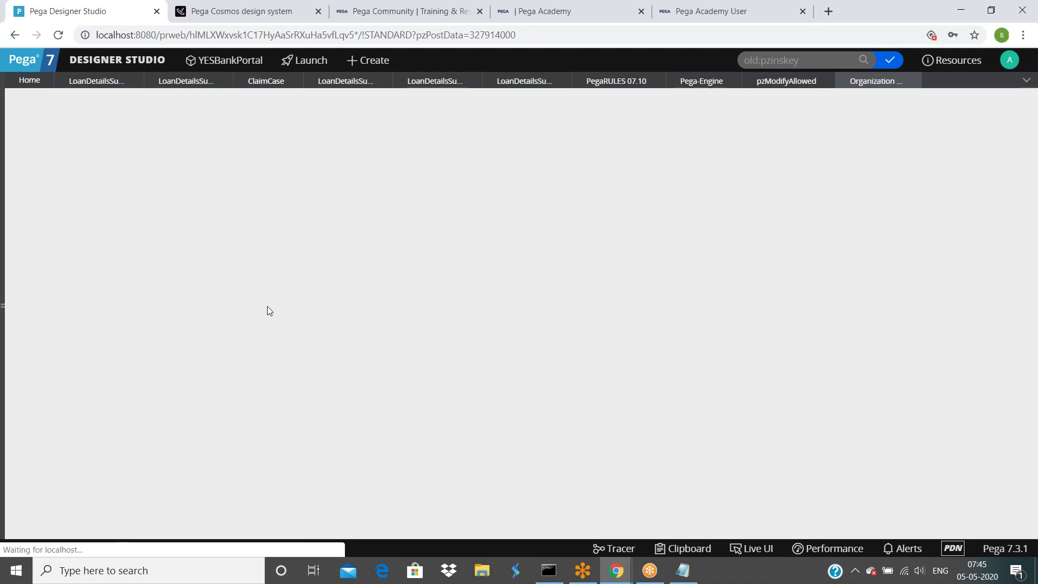
{"action": "left_click", "coordinate": [4, 307]}
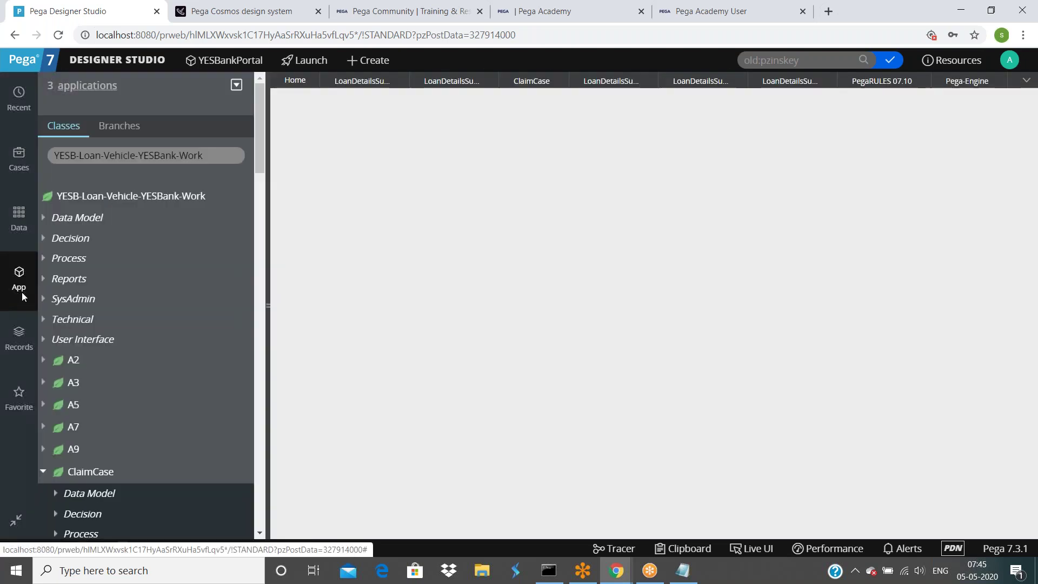
Filter the App Explorer to the Data-Admin-Operator-ID class and select it.
{"action": "left_click", "coordinate": [208, 159]}
{"action": "key", "text": "ctrl+a"}
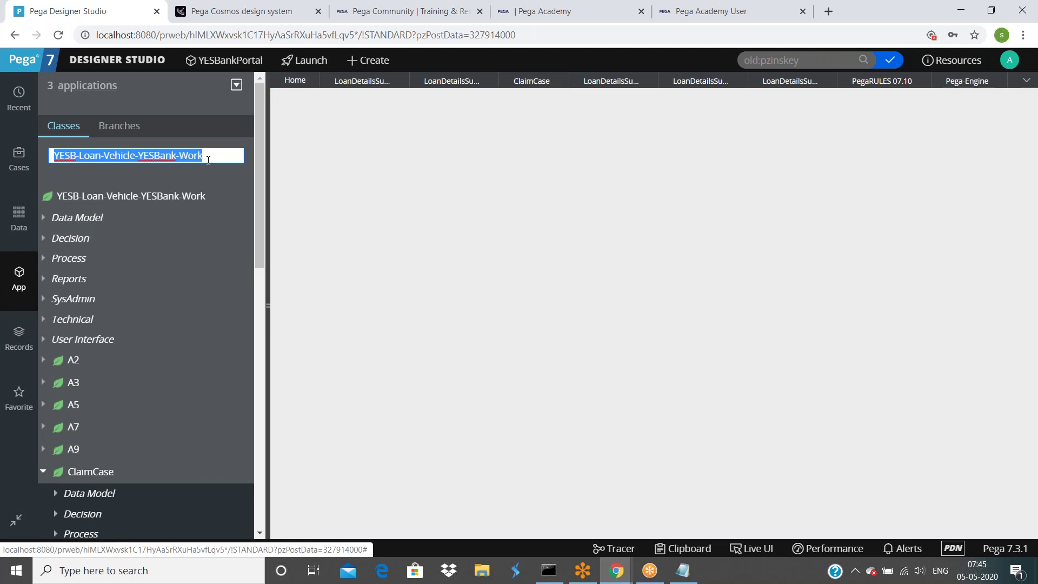
{"action": "type", "text": "Dat"}
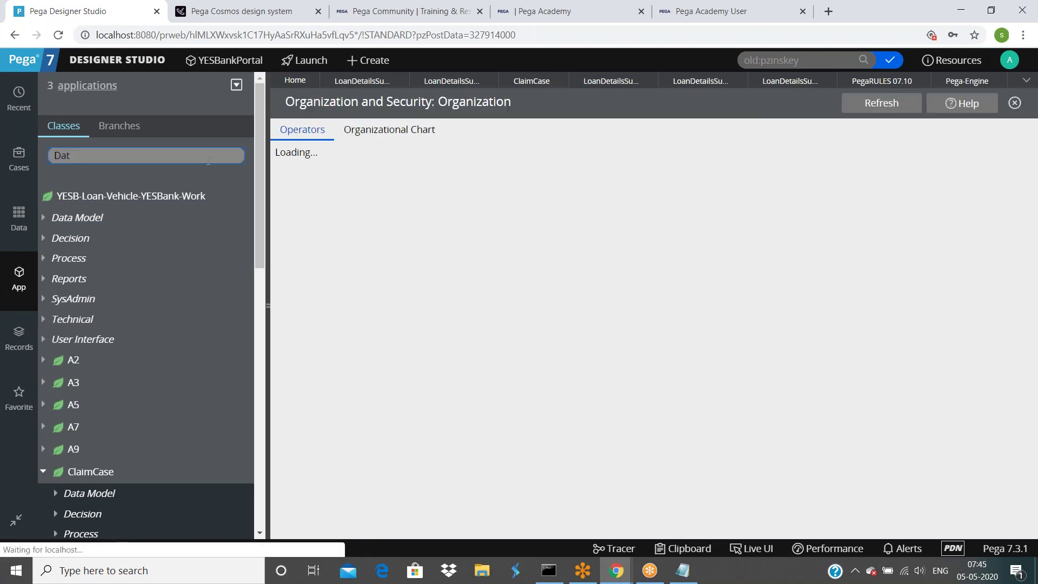
{"action": "left_click", "coordinate": [134, 155]}
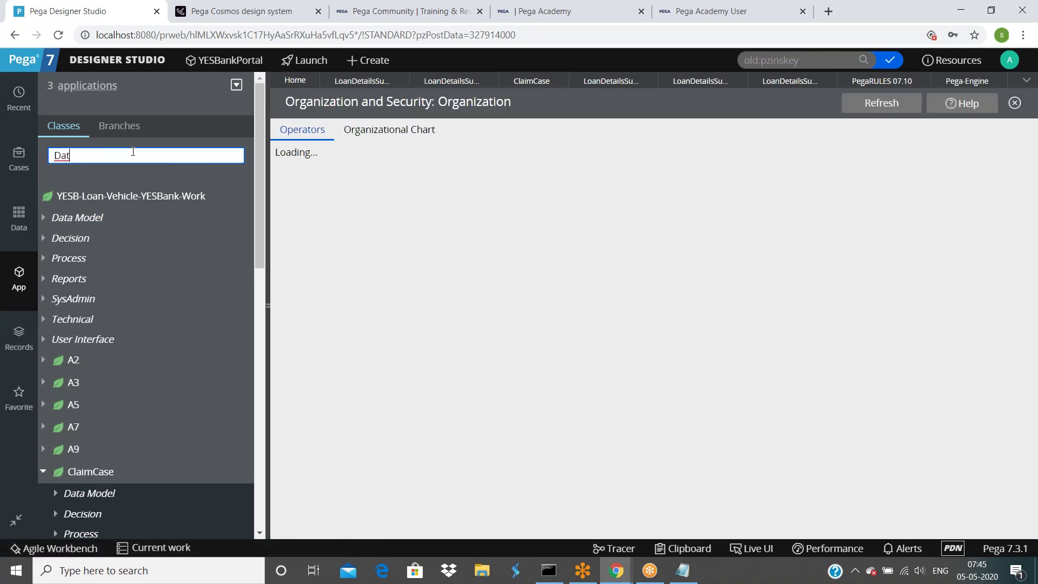
{"action": "type", "text": "-Ad"}
{"action": "key", "text": "BackSpace"}
{"action": "type", "text": "a-Admin"}
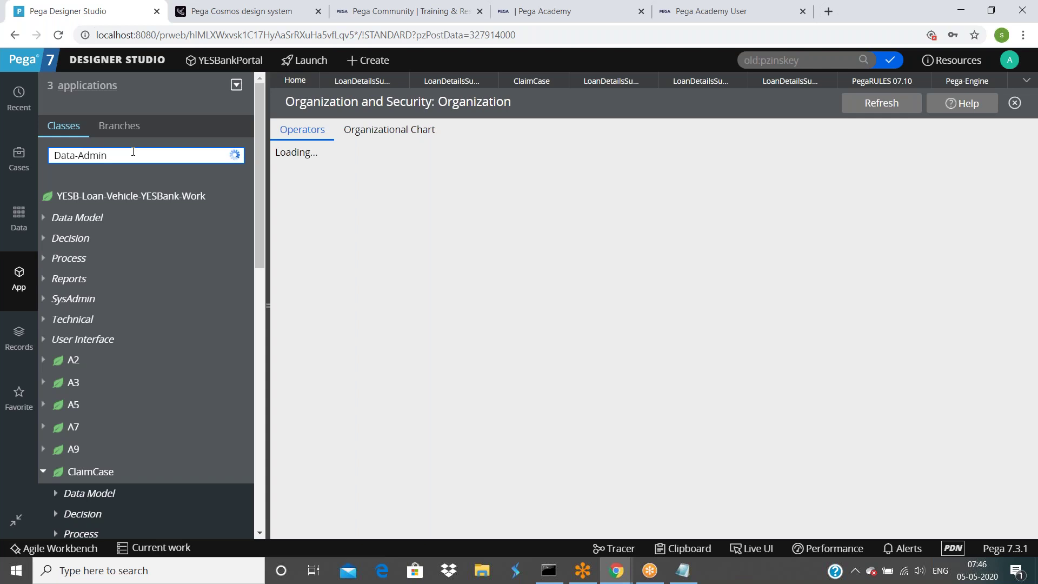
{"action": "type", "text": "-Operator"}
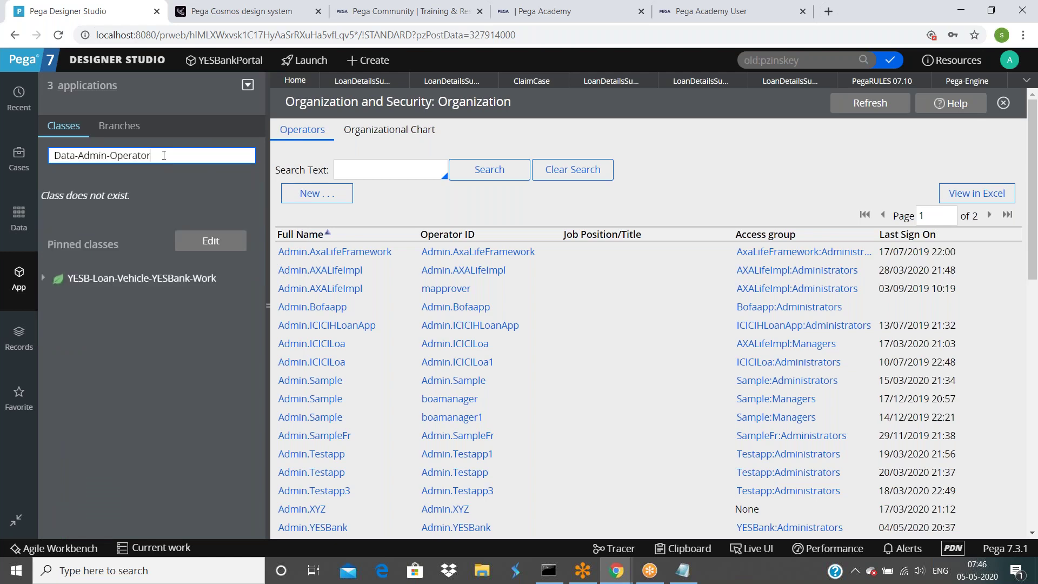
{"action": "type", "text": "-"}
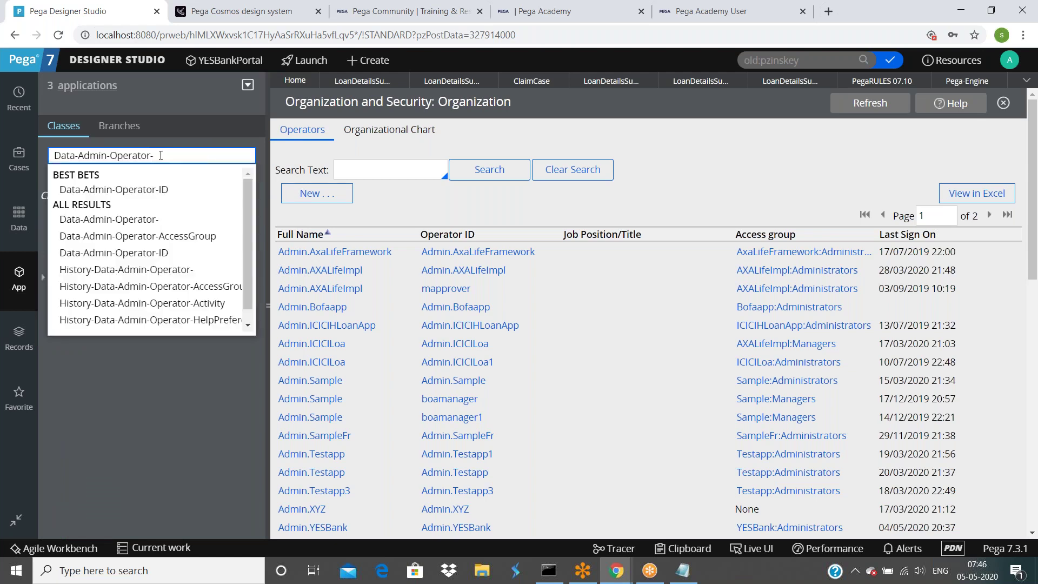
{"action": "left_click", "coordinate": [111, 189]}
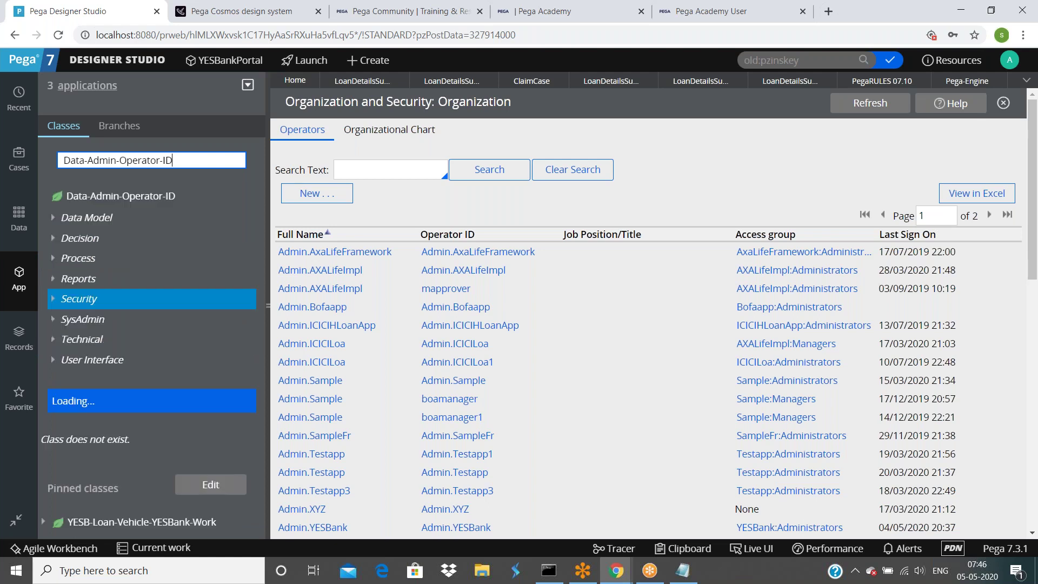
Open the pxFetchAllOperatorIds report definition under Reports > Report Definition.
{"action": "left_click", "coordinate": [45, 280]}
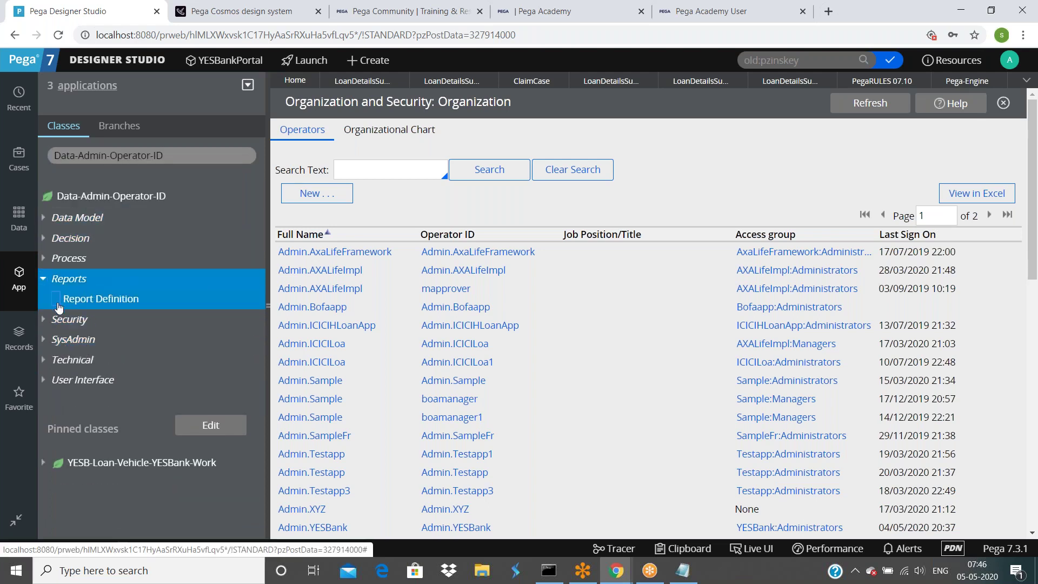
{"action": "left_click", "coordinate": [55, 299]}
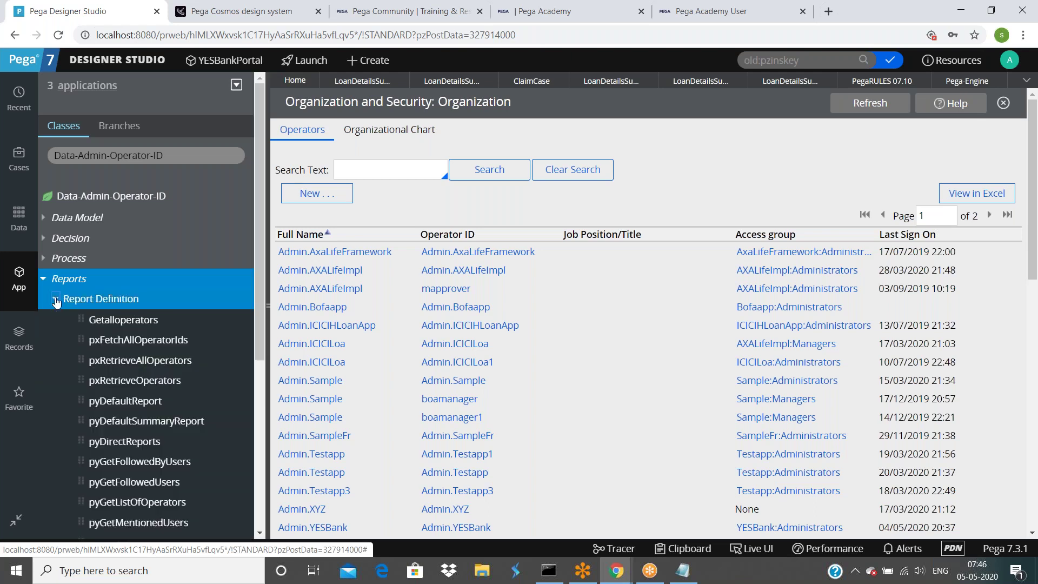
{"action": "left_click", "coordinate": [118, 341]}
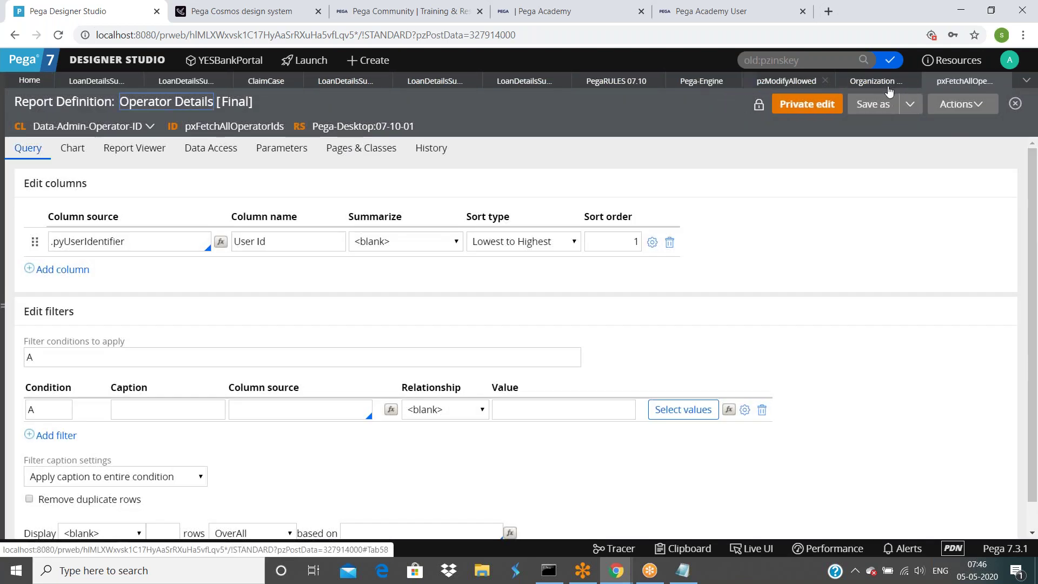
Close the Organization, pzModifyAllowed, Pega-Engine and PegaRULES 07.10 tabs, then Save As Operator Details.
{"action": "left_click", "coordinate": [913, 81]}
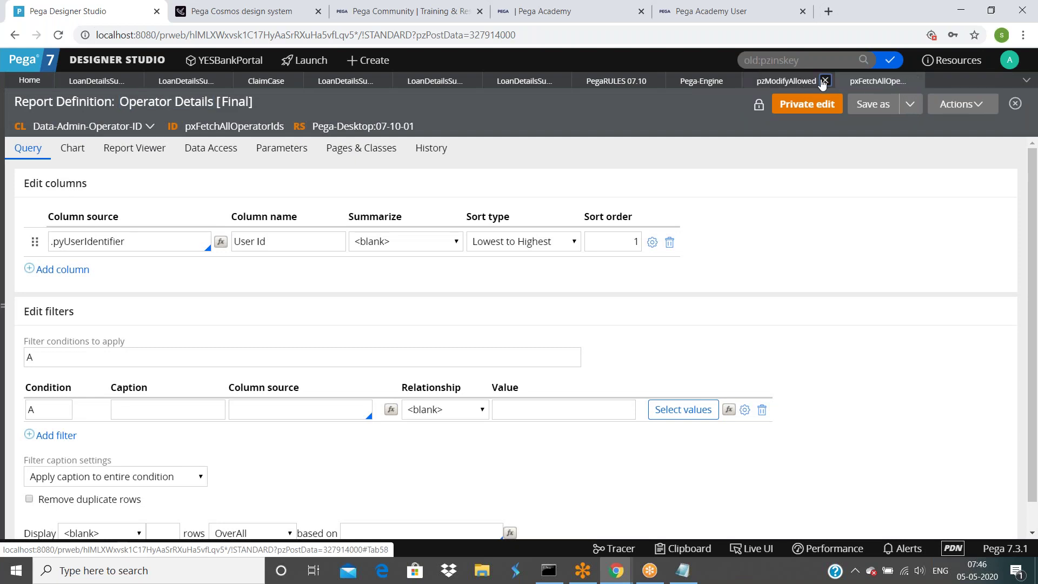
{"action": "left_click", "coordinate": [822, 81]}
{"action": "left_click", "coordinate": [733, 81]}
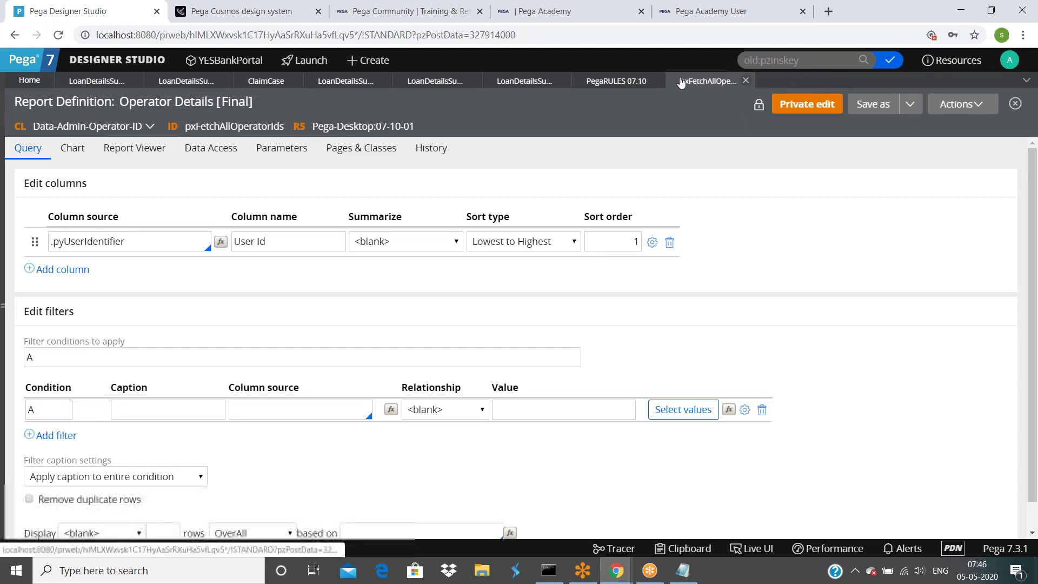
{"action": "left_click", "coordinate": [653, 80]}
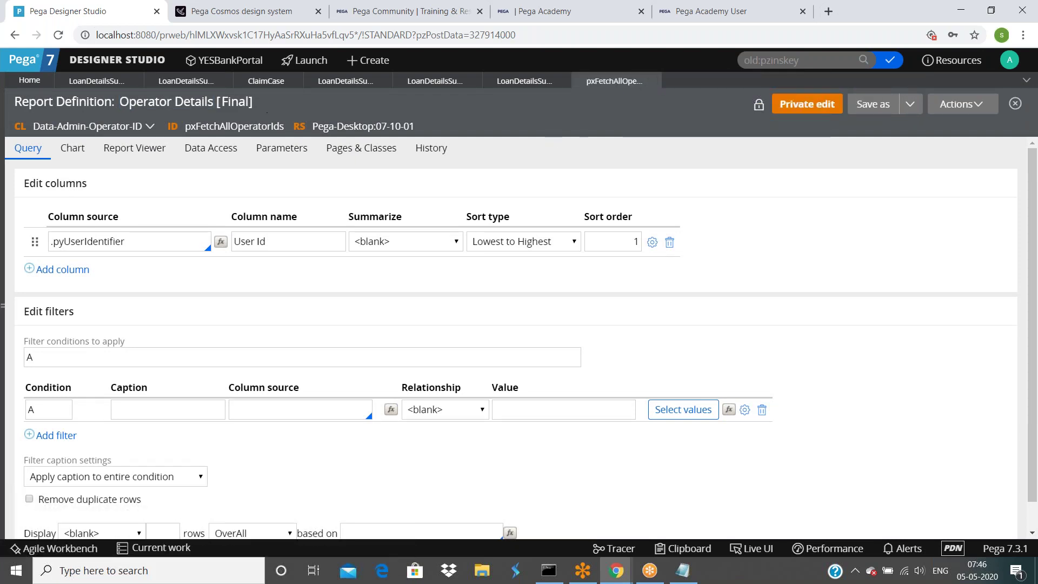
{"action": "left_click", "coordinate": [872, 103]}
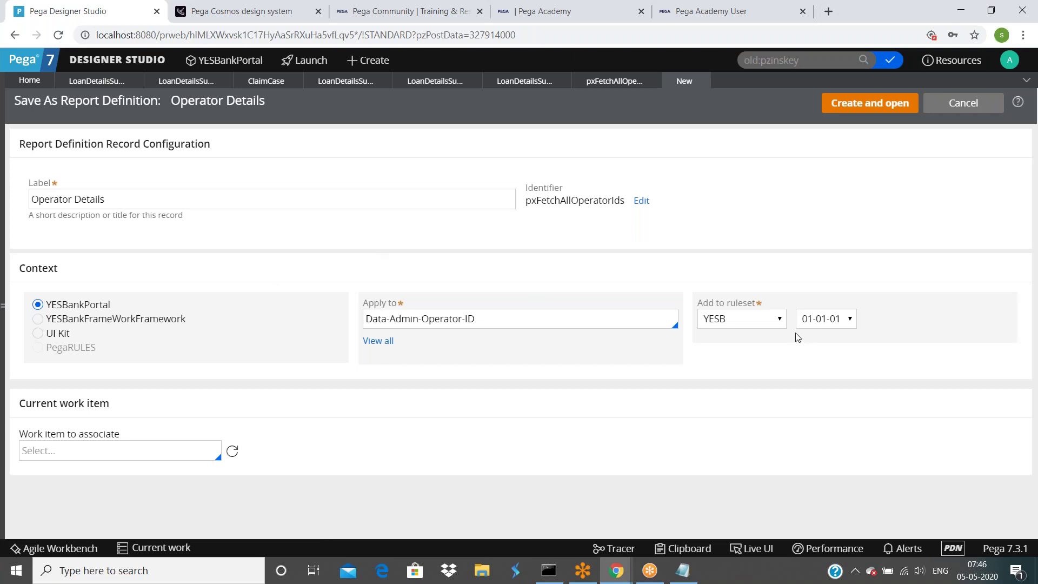
Target the copy at ruleset YESBank version 01-01-02 and create it.
{"action": "left_click", "coordinate": [757, 319]}
{"action": "left_click", "coordinate": [740, 337]}
{"action": "left_click", "coordinate": [842, 325]}
{"action": "left_click", "coordinate": [820, 336]}
{"action": "left_click", "coordinate": [879, 100]}
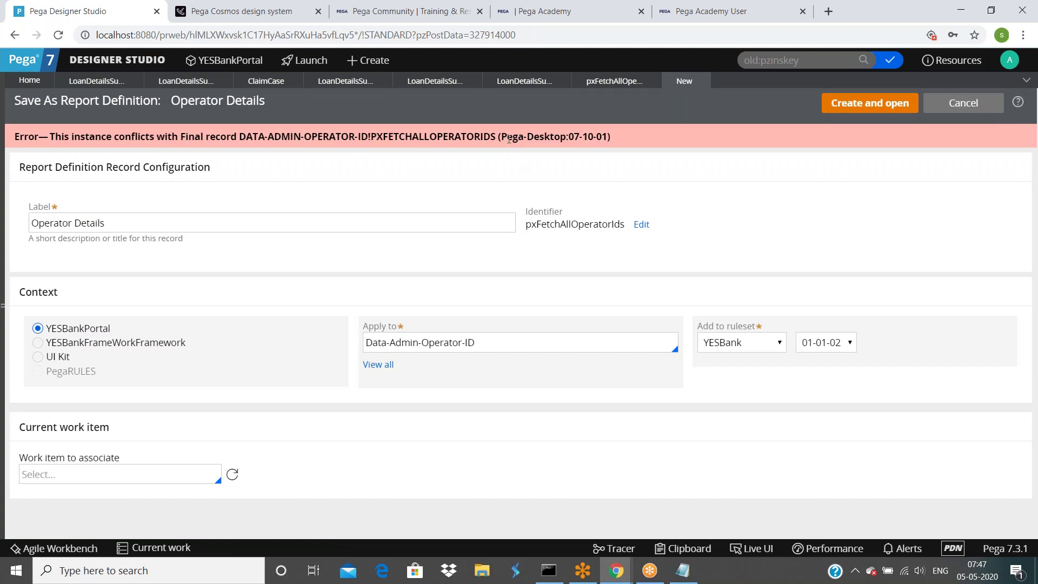
Review the Final-record conflict error against the original pxFetchAllOperatorIds rule.
{"action": "left_click_drag", "start_coordinate": [502, 138], "coordinate": [576, 136]}
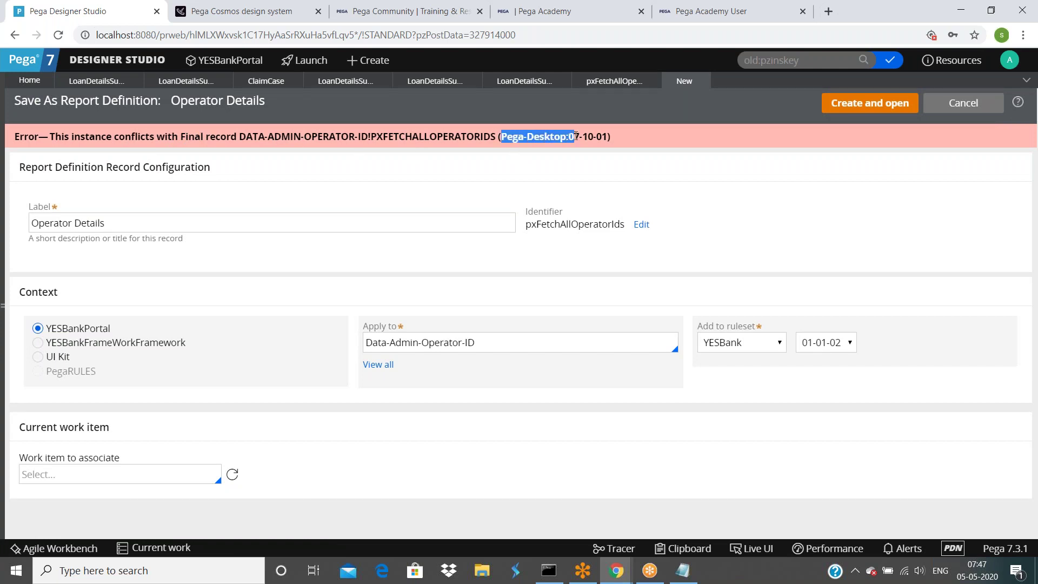
{"action": "left_click", "coordinate": [605, 82]}
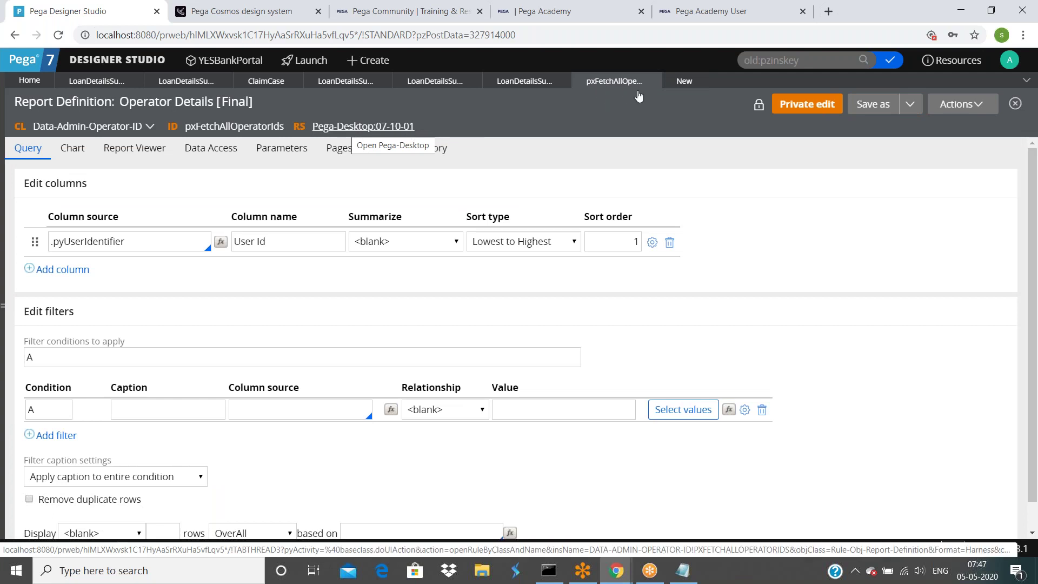
{"action": "left_click", "coordinate": [683, 81]}
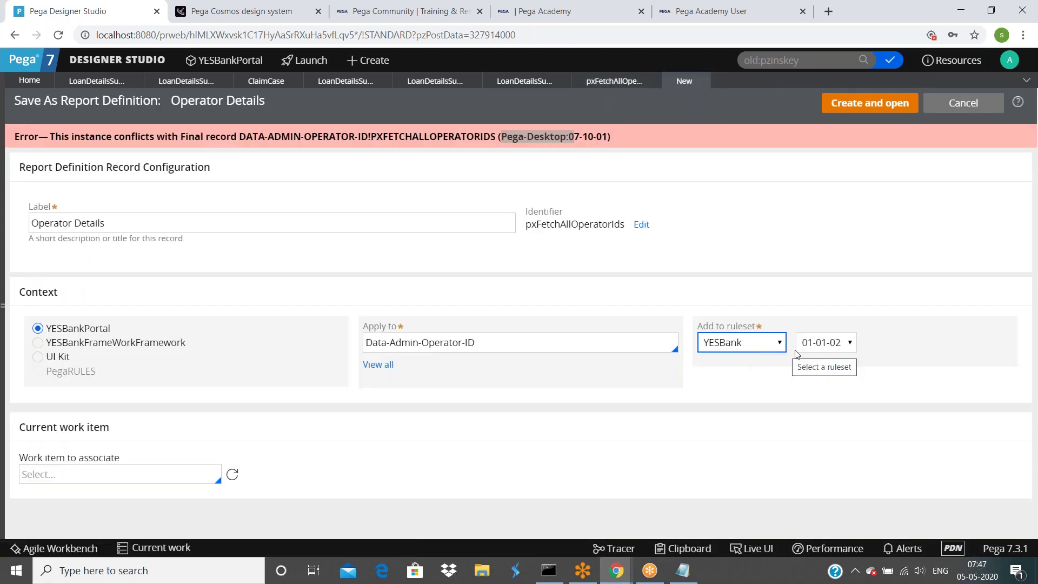
{"action": "left_click", "coordinate": [813, 249]}
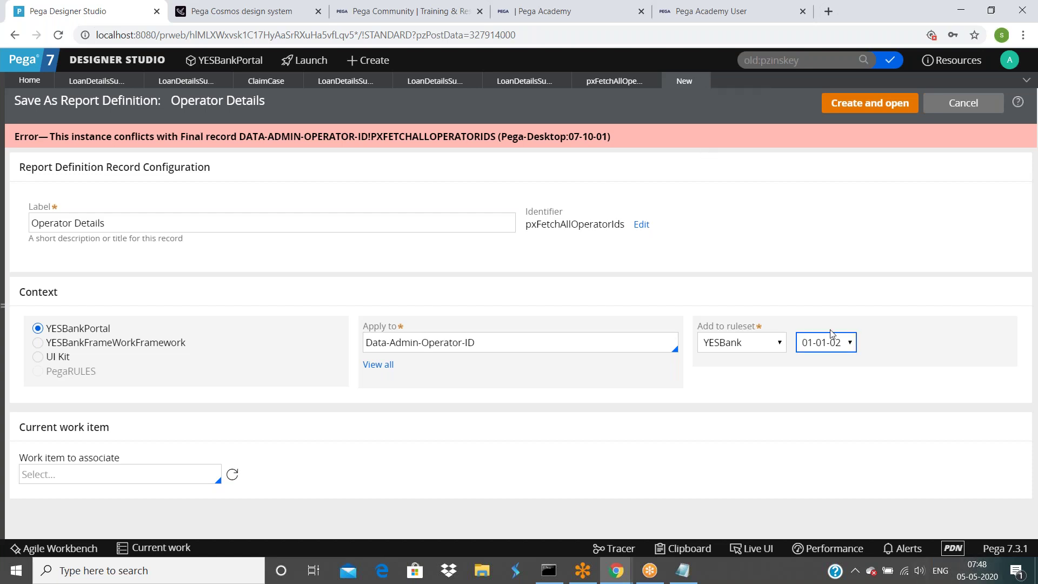
Attempt a Save As copy of the Operator Details report definition, then close both failed Save As forms.
{"action": "left_click", "coordinate": [646, 81]}
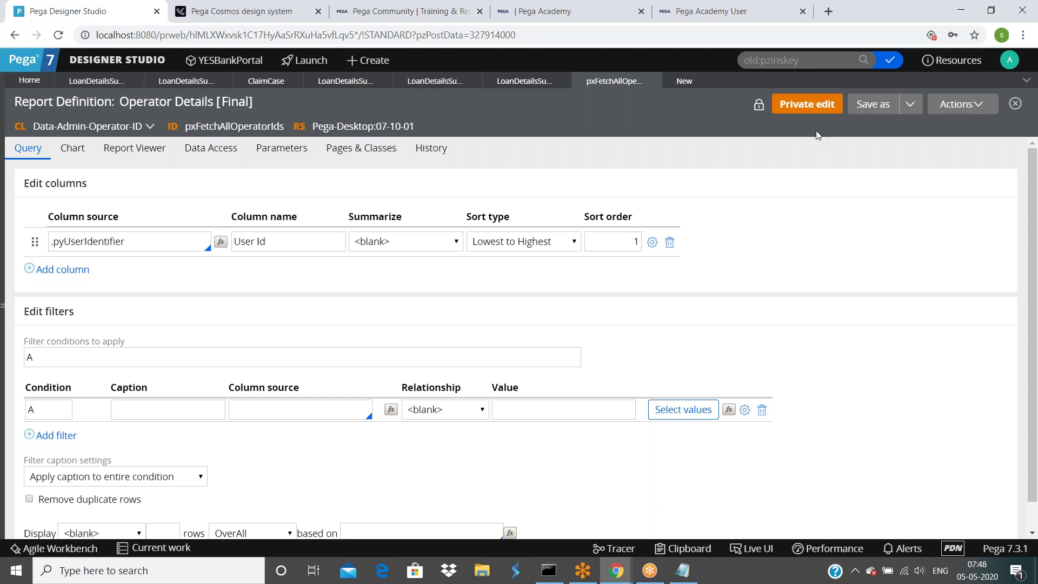
{"action": "left_click", "coordinate": [873, 105]}
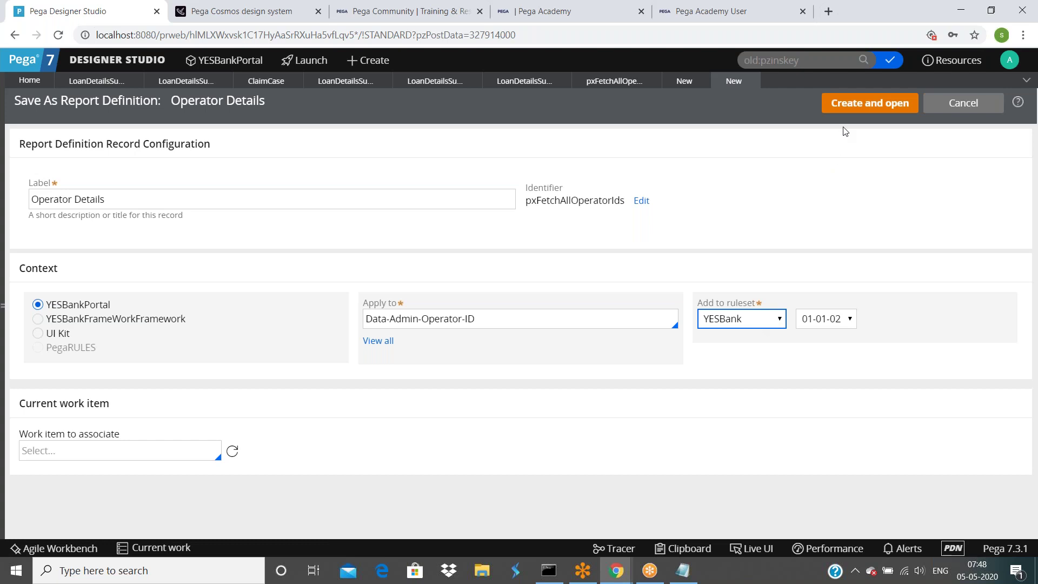
{"action": "left_click", "coordinate": [868, 103]}
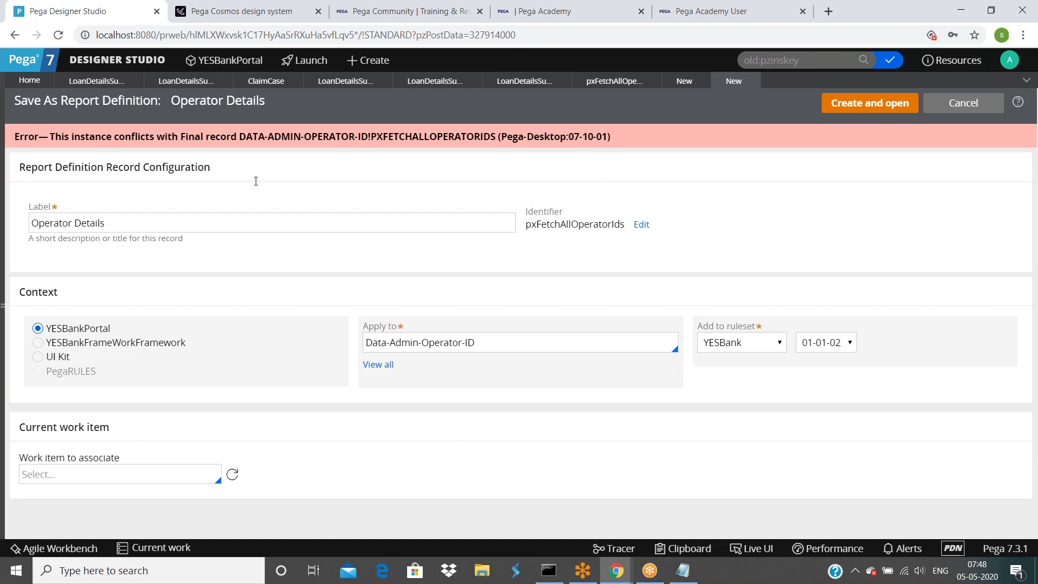
{"action": "left_click", "coordinate": [751, 81]}
{"action": "left_click", "coordinate": [702, 82]}
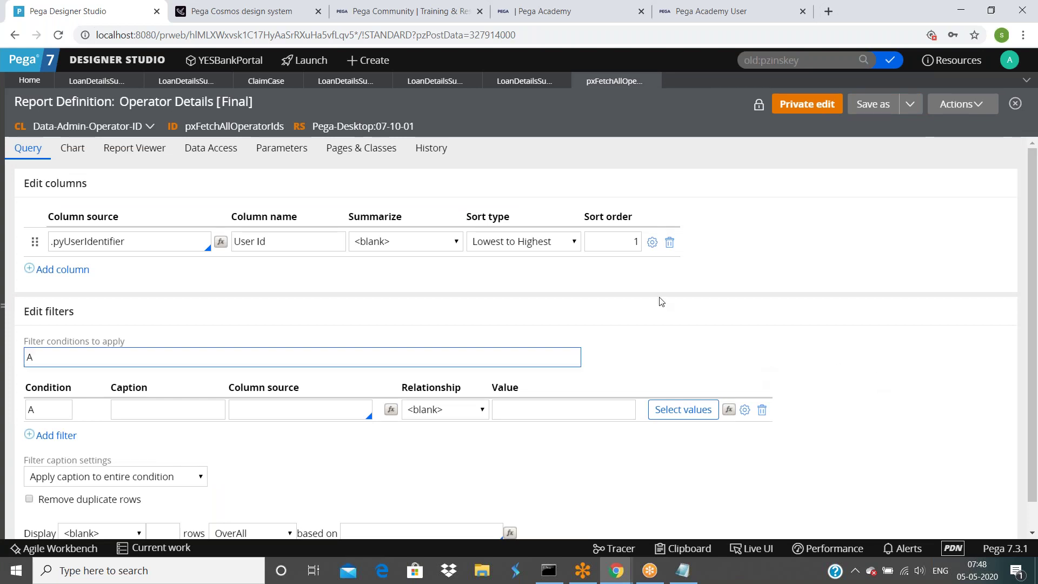
Set the ClaimCase Loan Details Submission section in YESBank:01-01-01 to Available and save it.
{"action": "left_click", "coordinate": [319, 84]}
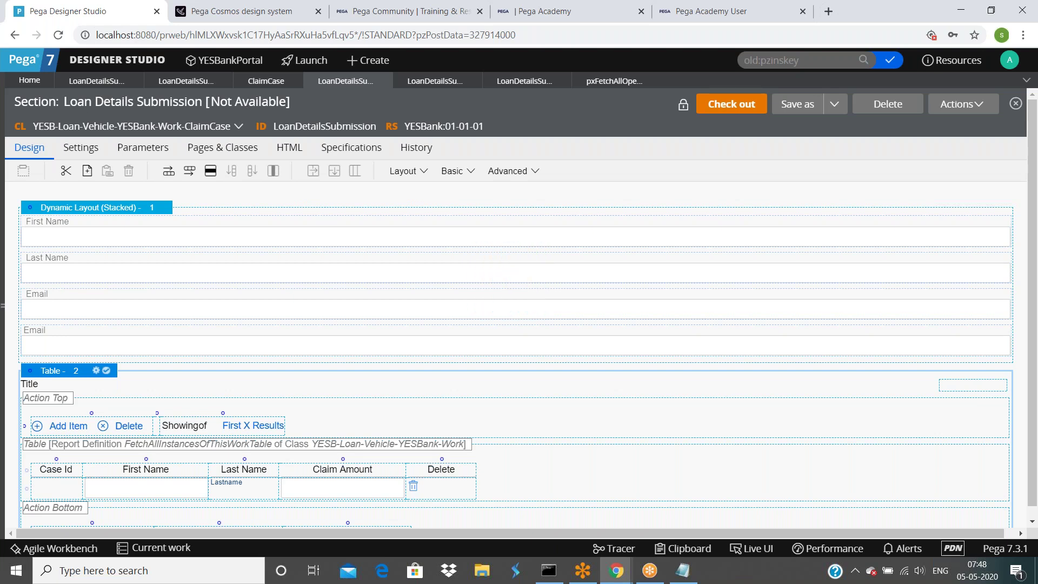
{"action": "left_click", "coordinate": [269, 101]}
{"action": "left_click", "coordinate": [329, 129]}
{"action": "left_click", "coordinate": [335, 141]}
{"action": "left_click", "coordinate": [417, 194]}
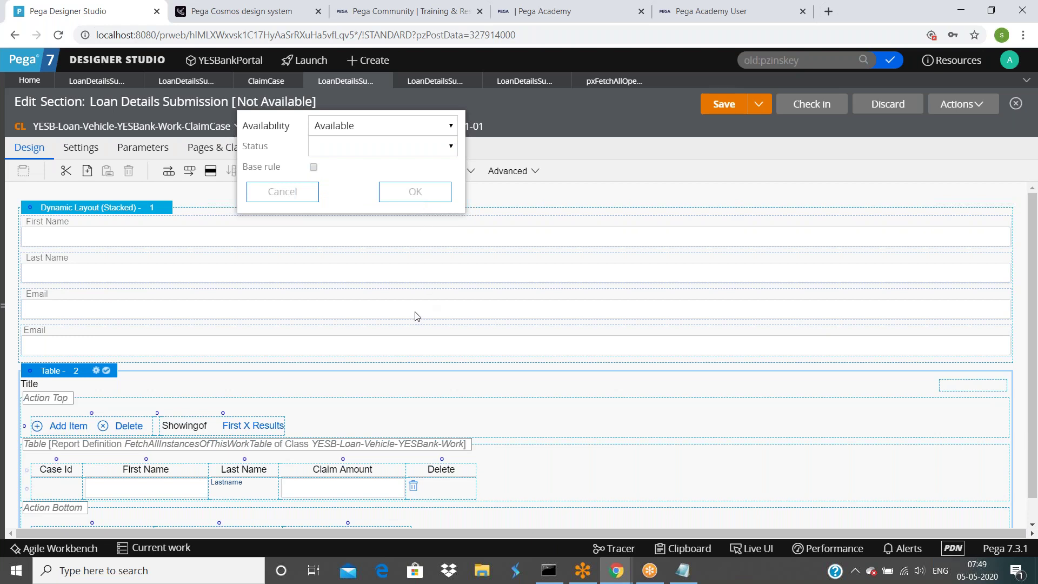
{"action": "left_click", "coordinate": [720, 106]}
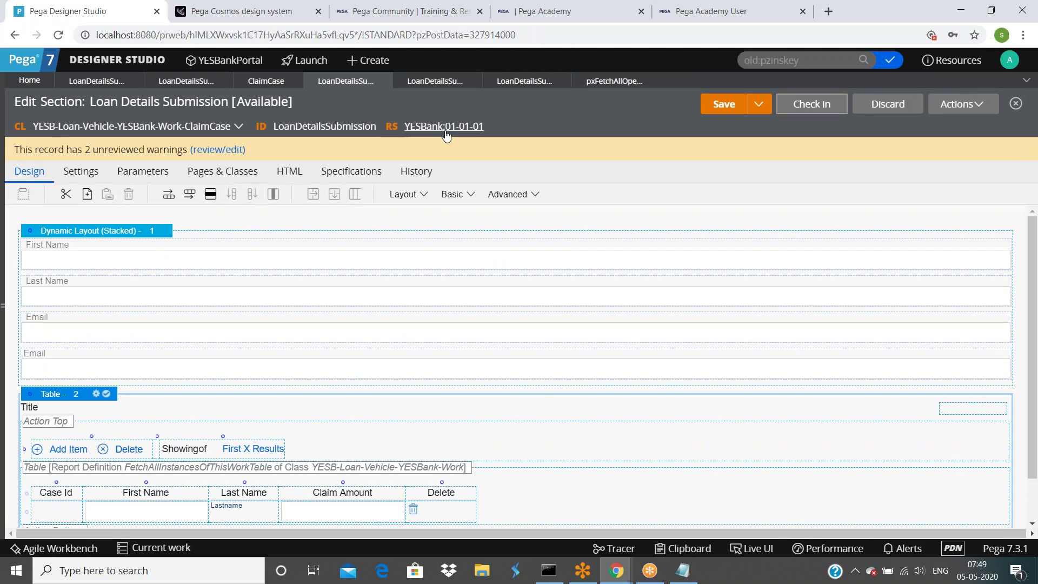
Check the section in with a comment, then bring up its 01-01-02 version.
{"action": "left_click", "coordinate": [805, 112]}
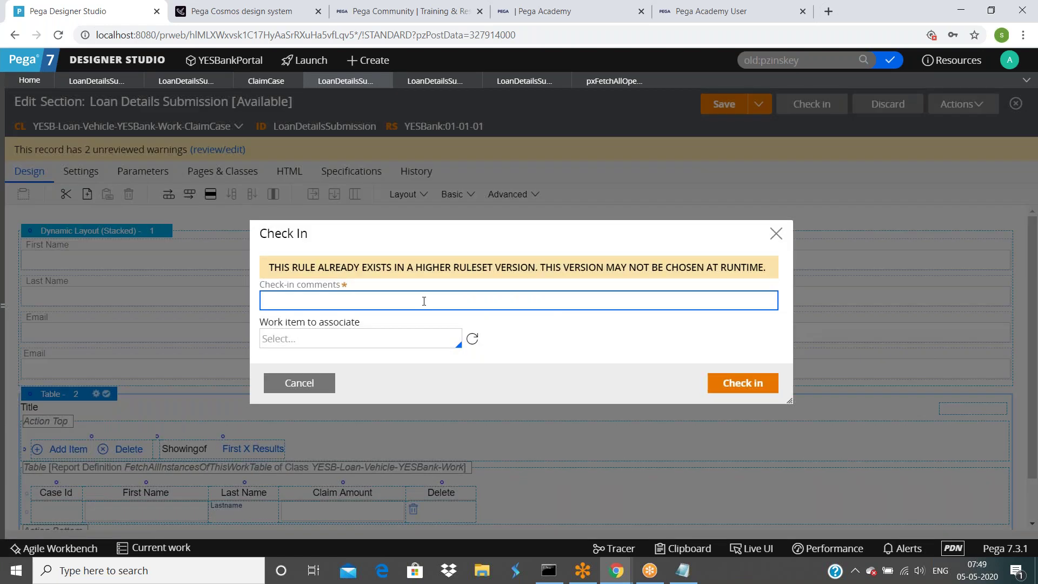
{"action": "type", "text": "asdfsa"}
{"action": "left_click", "coordinate": [745, 384]}
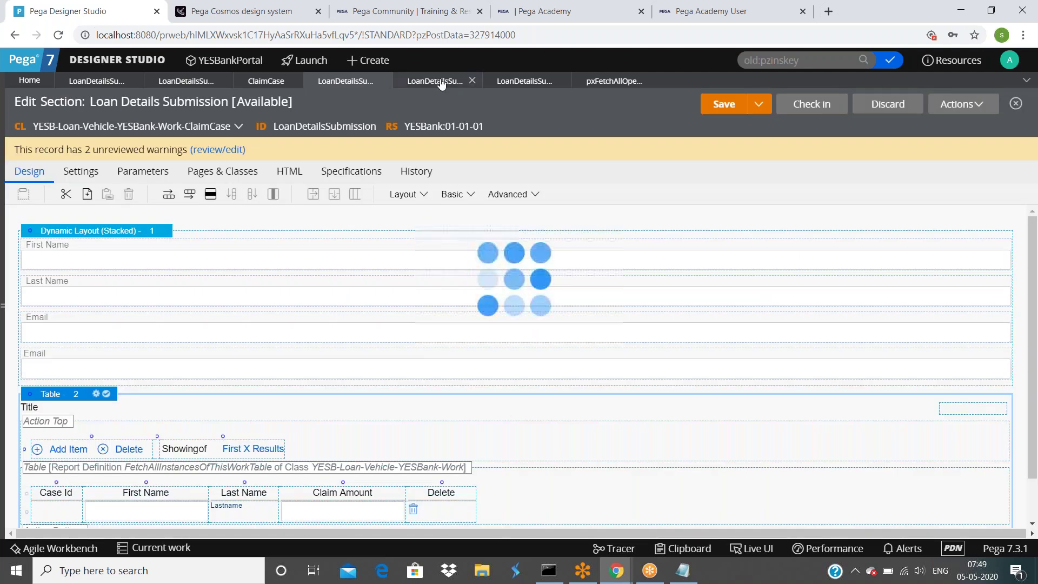
{"action": "left_click", "coordinate": [441, 84]}
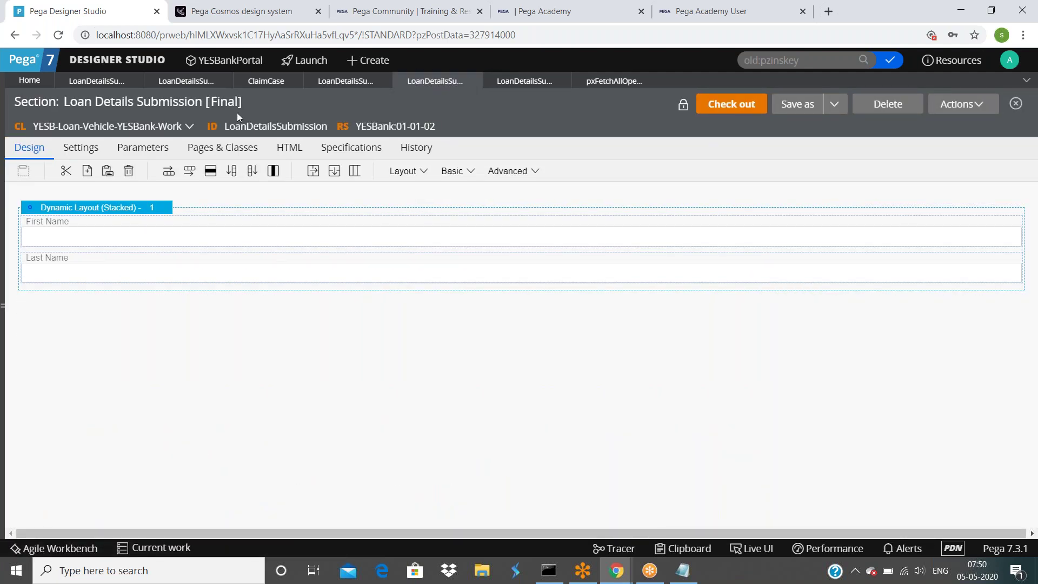
Check out the YESBank:01-01-02 section and change its availability from Final to Available.
{"action": "left_click", "coordinate": [732, 108]}
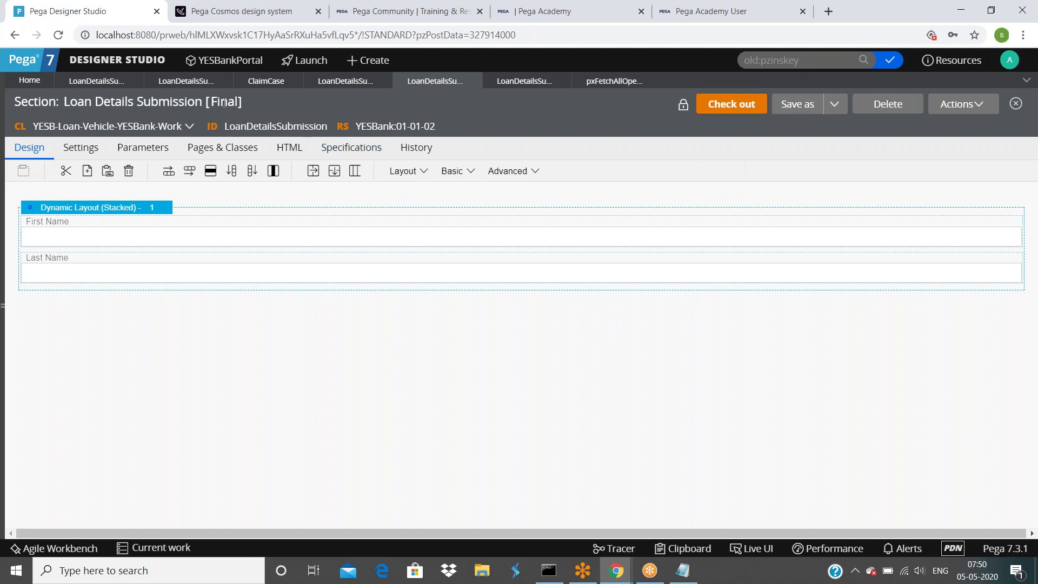
{"action": "left_click", "coordinate": [733, 105]}
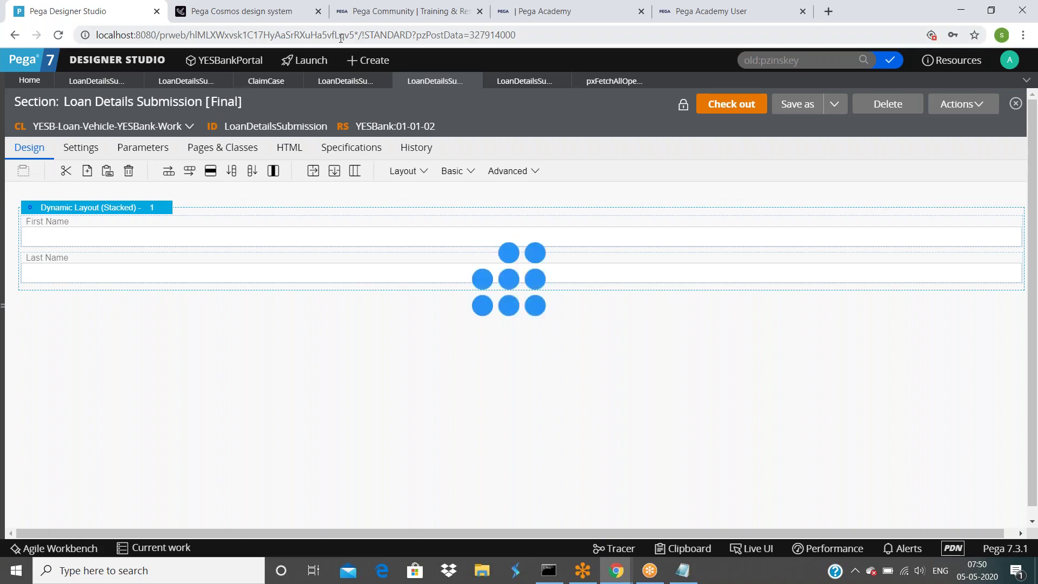
{"action": "key", "text": "ctrl+l"}
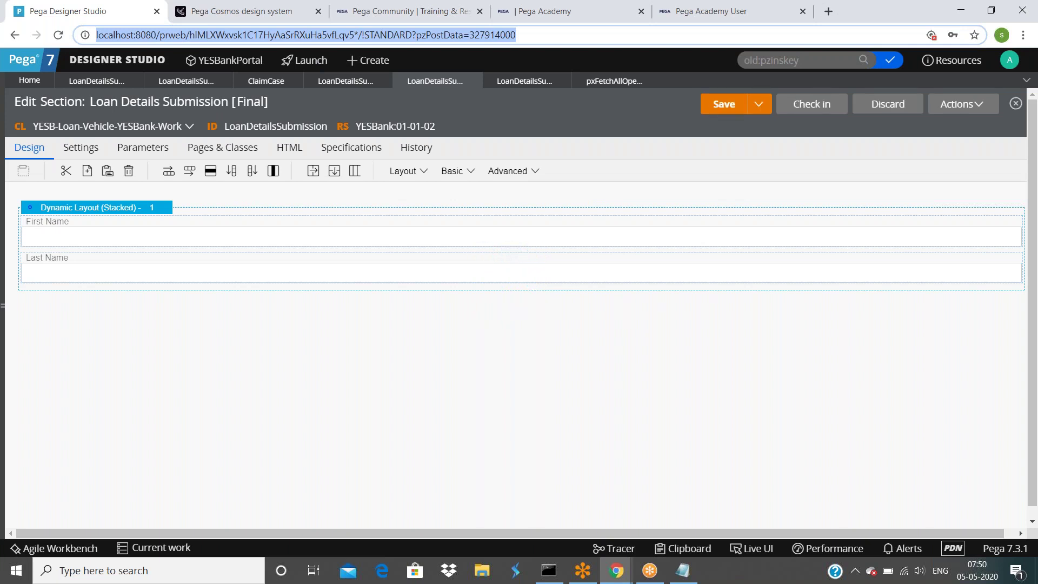
{"action": "left_click", "coordinate": [254, 109]}
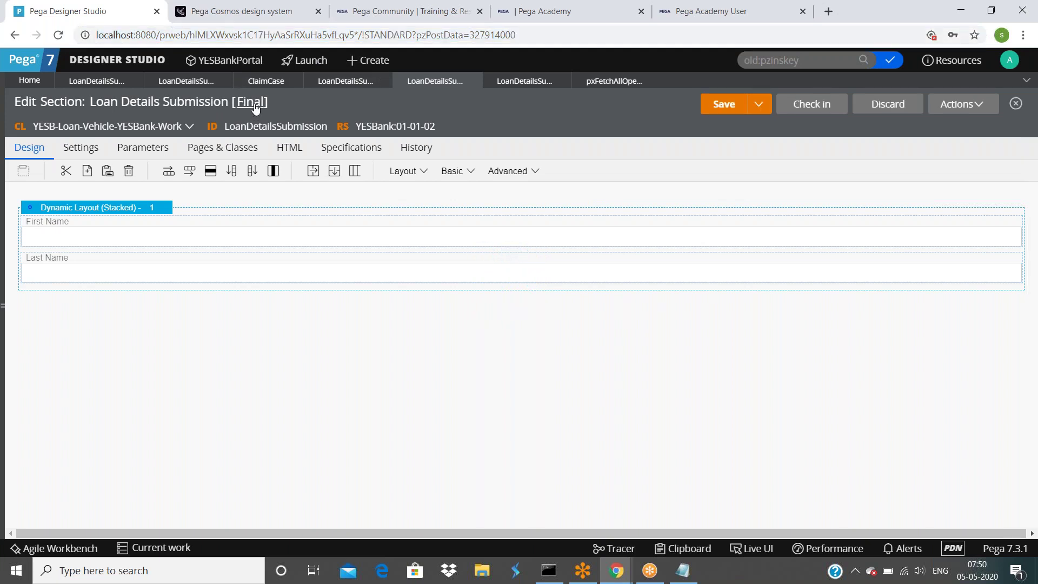
{"action": "left_click", "coordinate": [331, 126]}
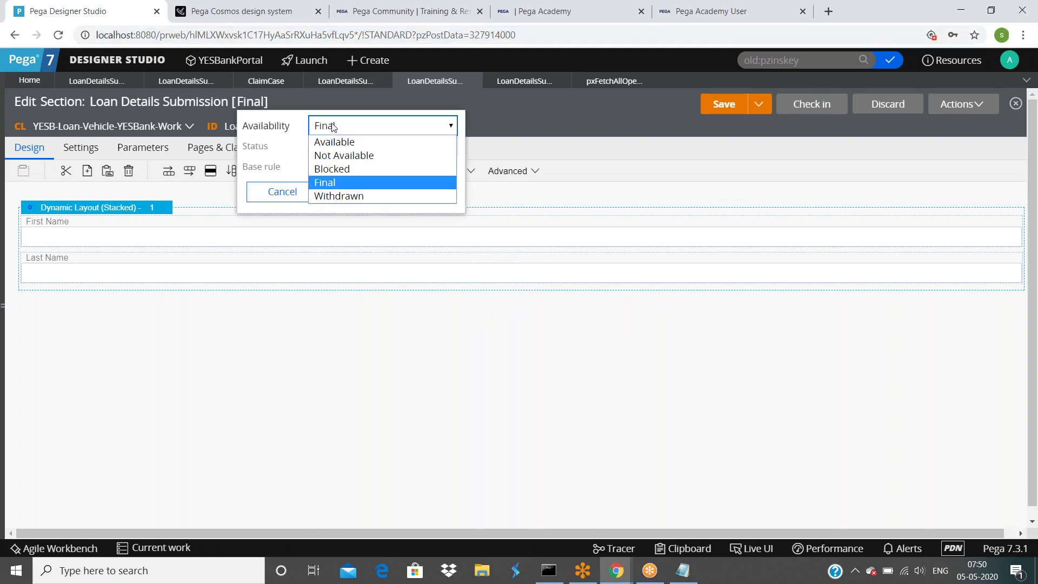
{"action": "left_click", "coordinate": [332, 143]}
{"action": "left_click", "coordinate": [419, 200]}
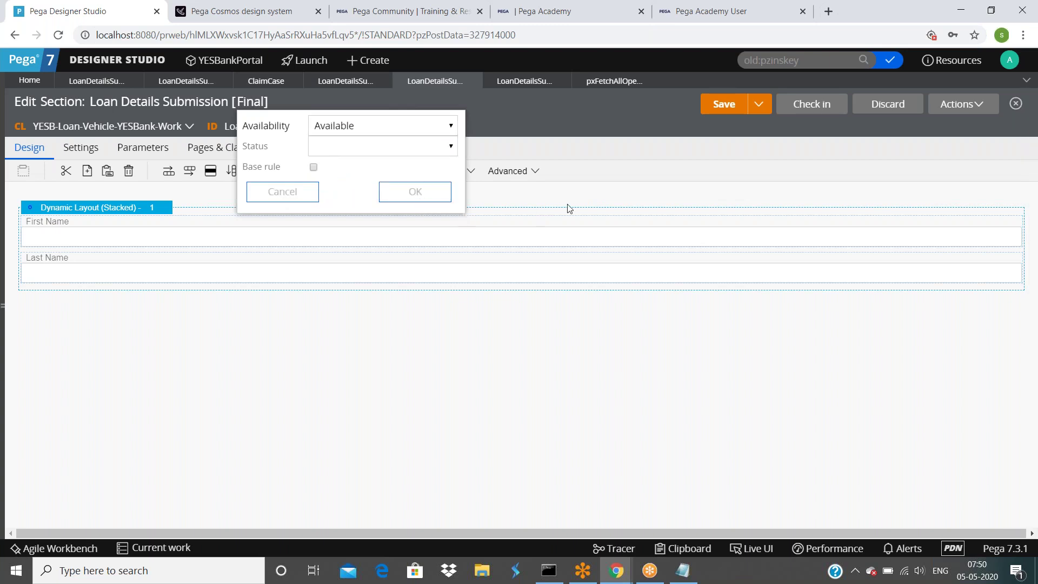
Check the section in with a comment and close the error-flagged YESB version's tab.
{"action": "left_click", "coordinate": [797, 119]}
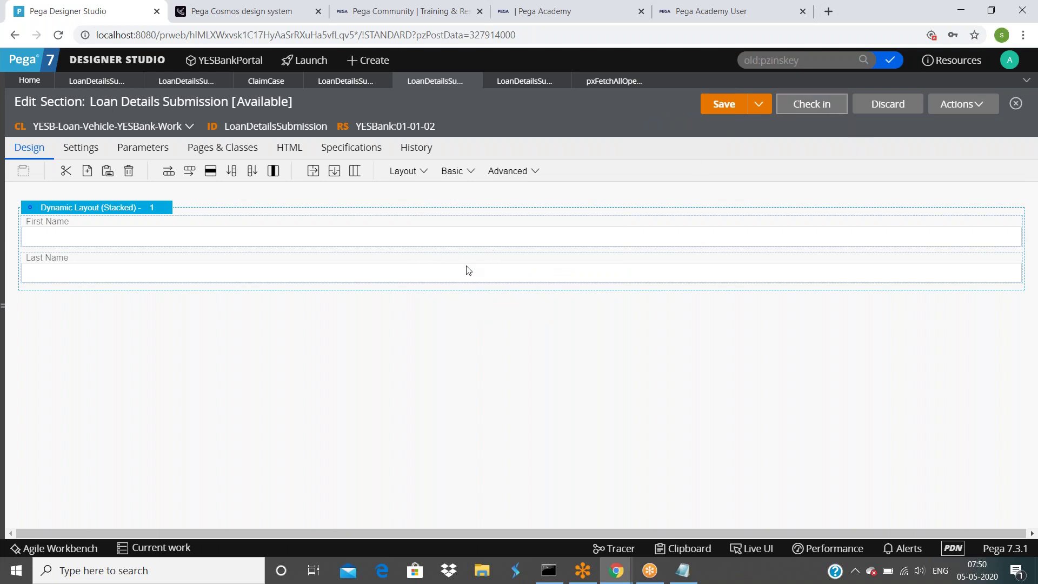
{"action": "left_click", "coordinate": [800, 103]}
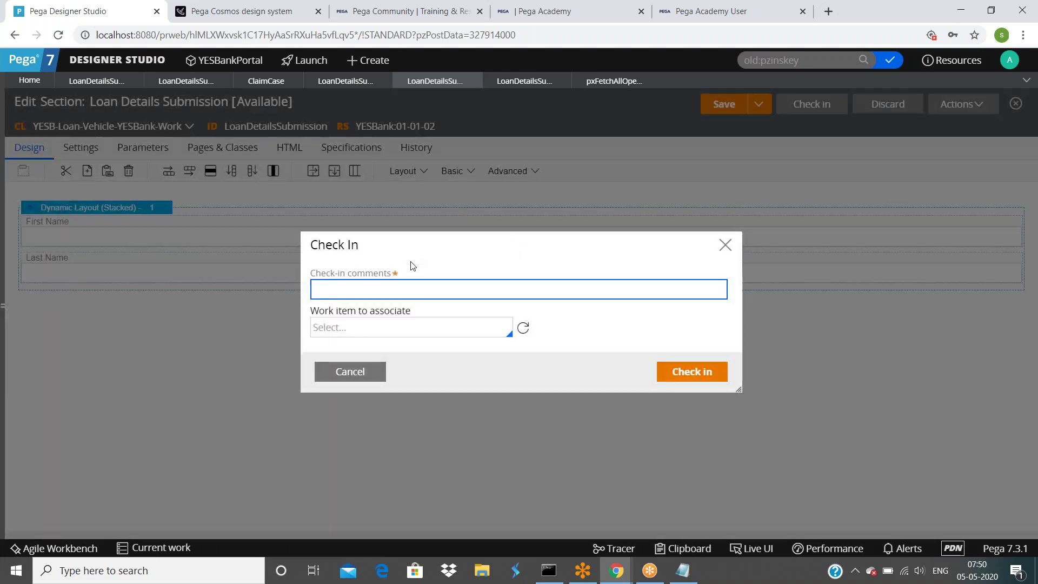
{"action": "type", "text": "asdfa"}
{"action": "left_click", "coordinate": [705, 378]}
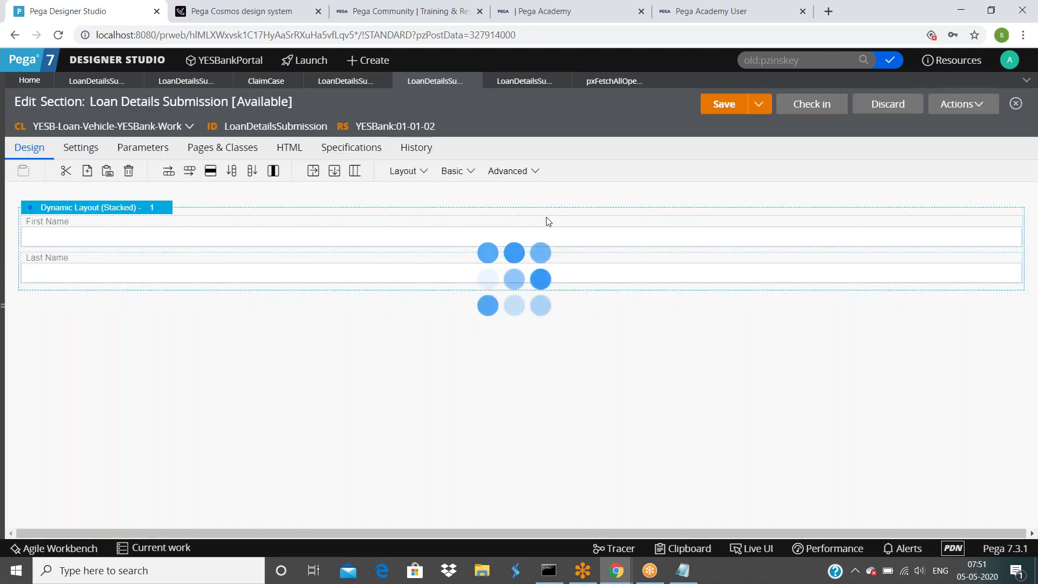
{"action": "left_click", "coordinate": [521, 81]}
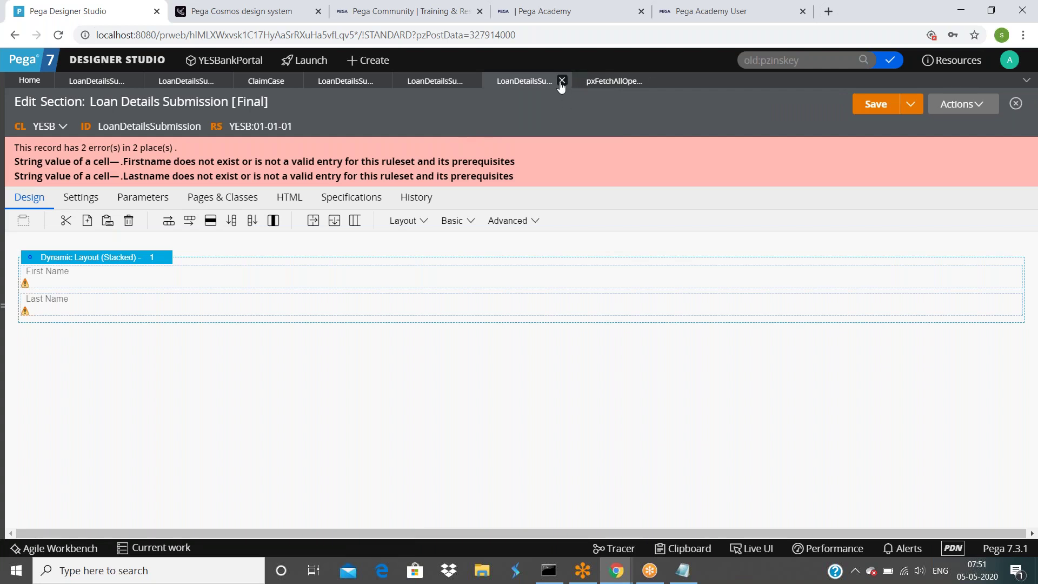
{"action": "left_click", "coordinate": [562, 81]}
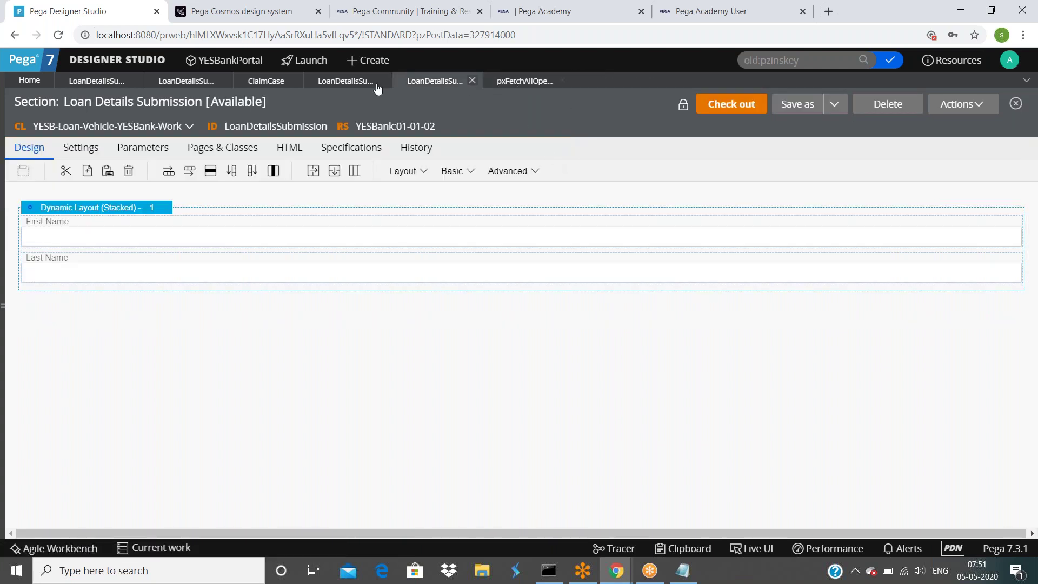
Check out the Not Available section version and set its availability to Available.
{"action": "left_click", "coordinate": [349, 81]}
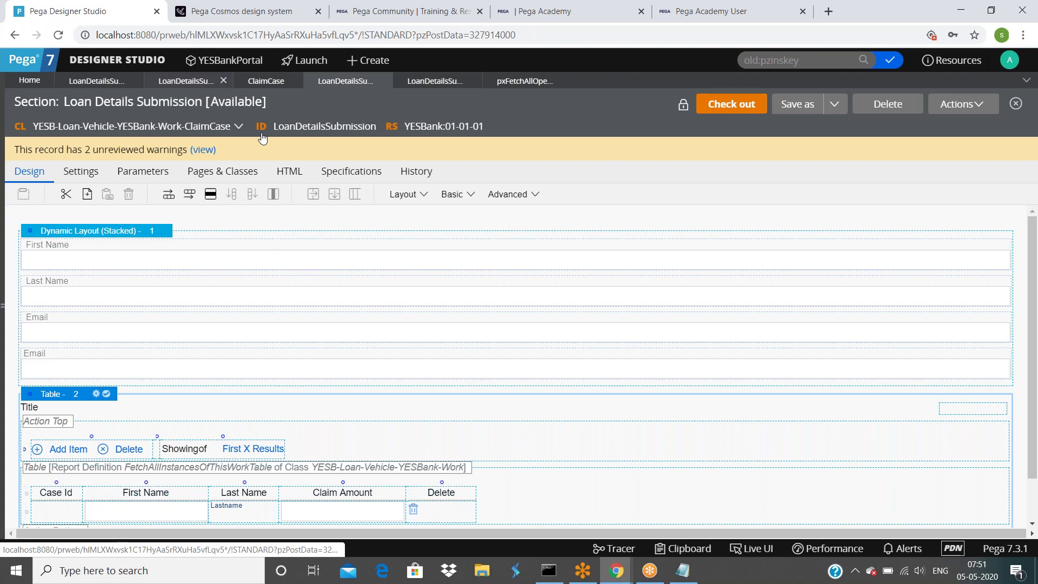
{"action": "left_click", "coordinate": [187, 82]}
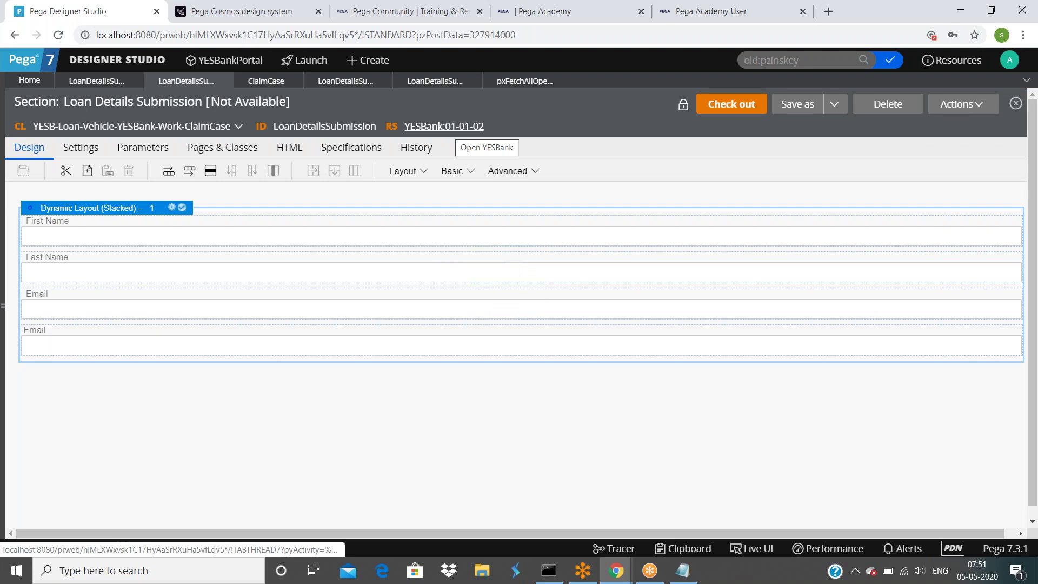
{"action": "left_click", "coordinate": [443, 126]}
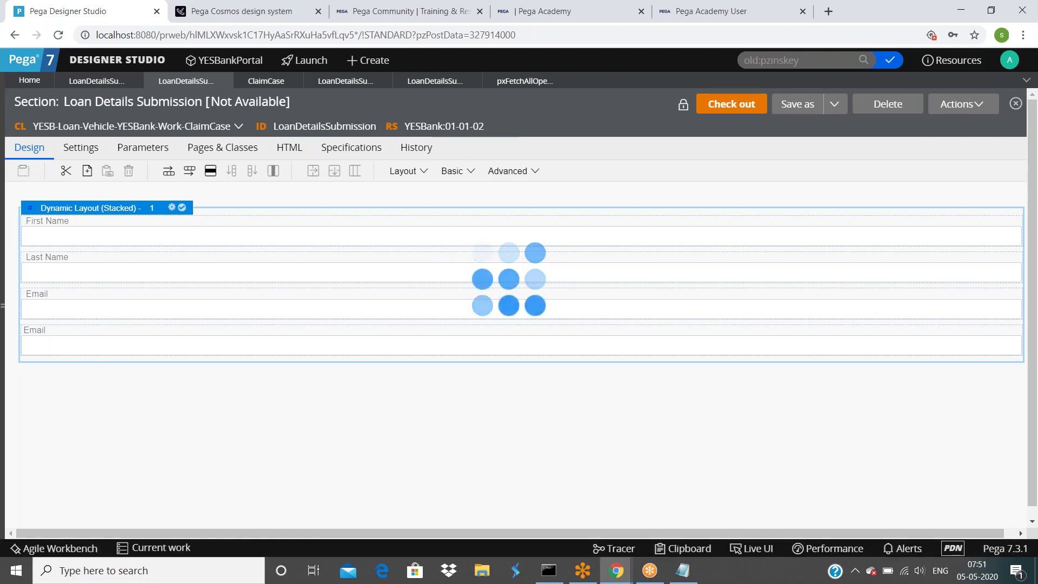
{"action": "double_click", "coordinate": [284, 101]}
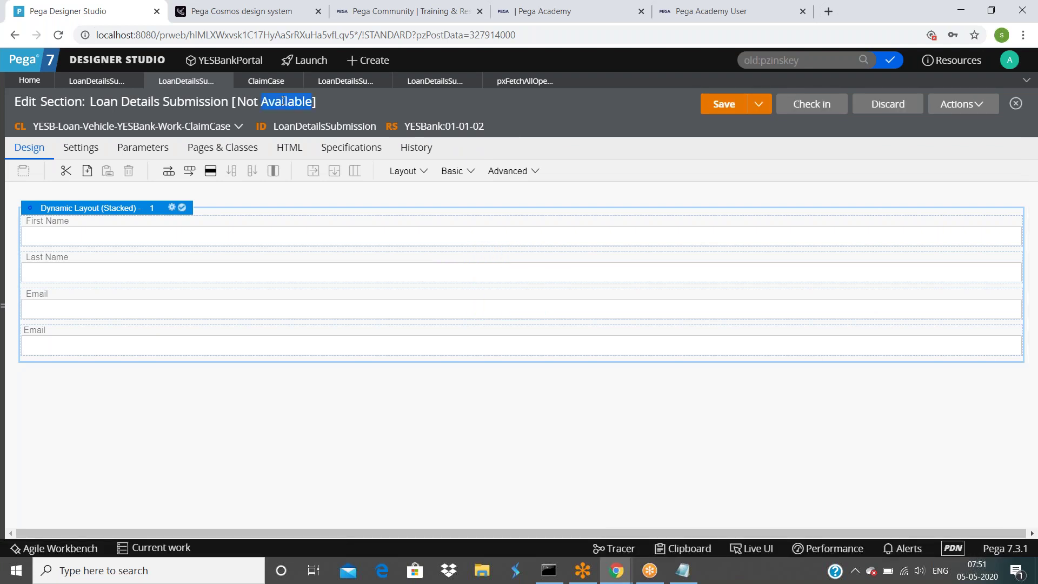
{"action": "left_click", "coordinate": [343, 129]}
{"action": "left_click", "coordinate": [346, 142]}
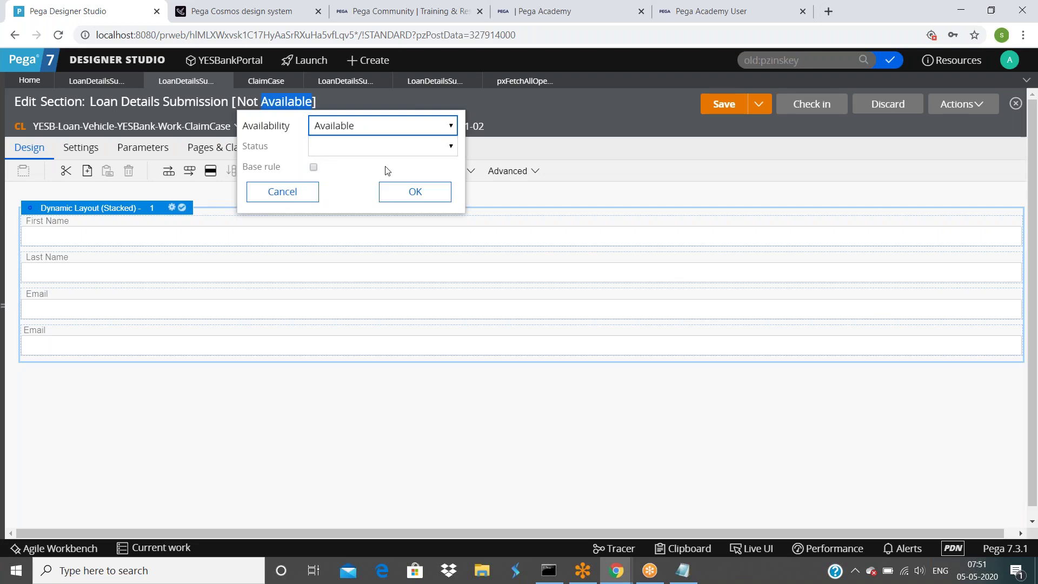
{"action": "left_click", "coordinate": [415, 192]}
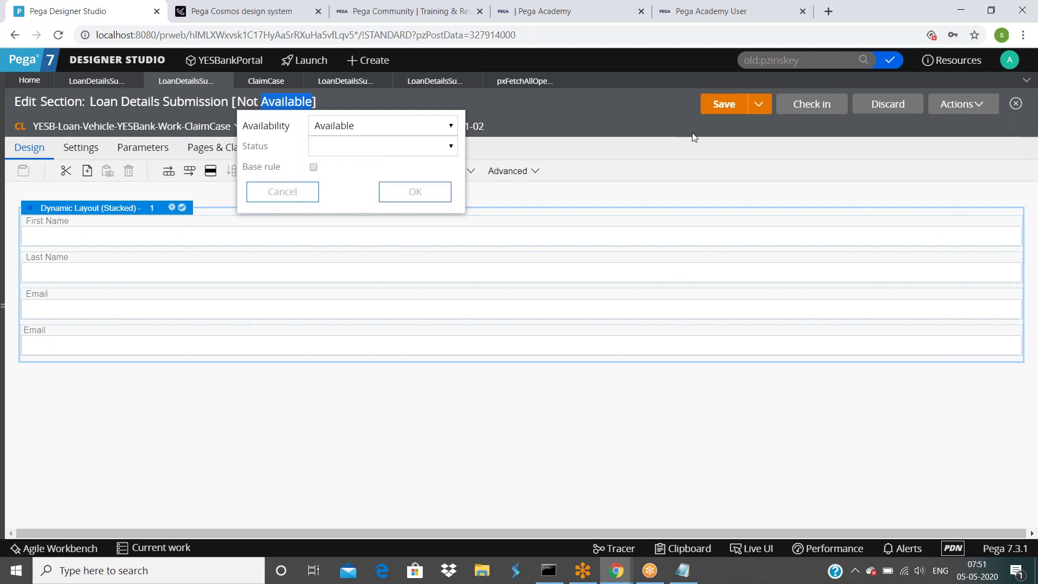
Save the section, submit a check-in comment, and open the YESBankInt version.
{"action": "left_click", "coordinate": [719, 106]}
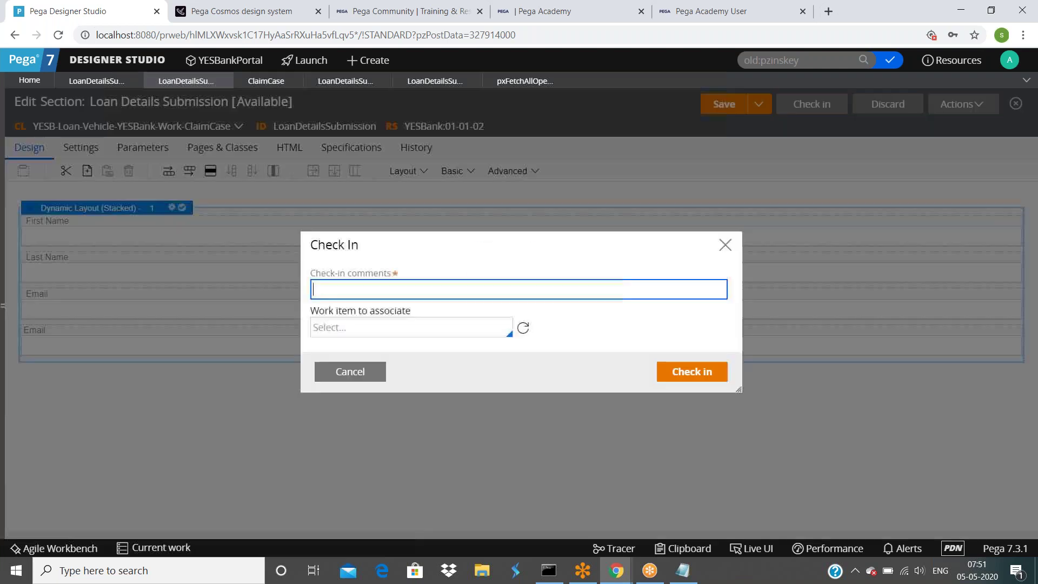
{"action": "type", "text": "afdasf"}
{"action": "left_click", "coordinate": [647, 362]}
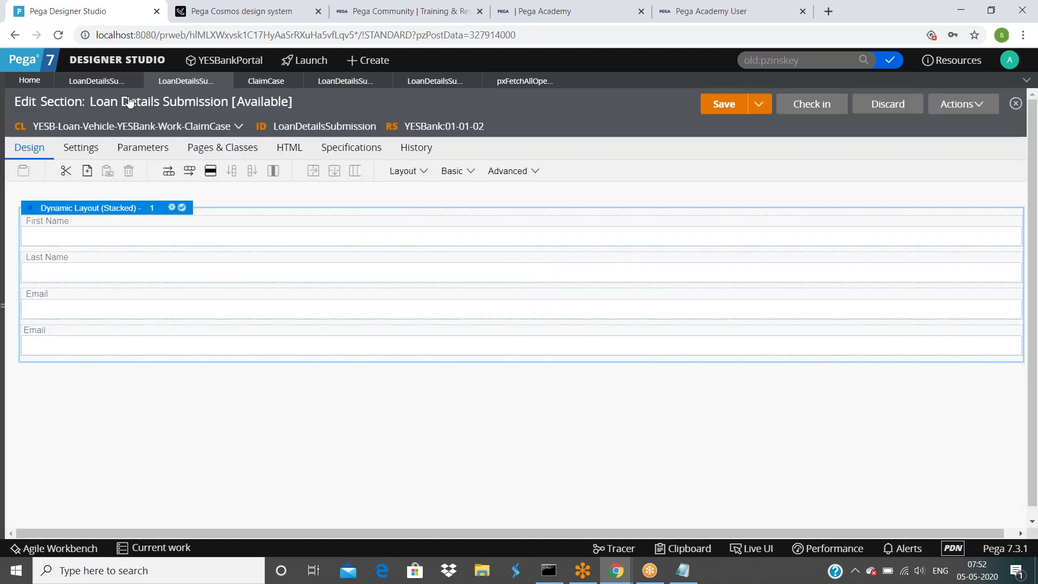
{"action": "left_click", "coordinate": [105, 81]}
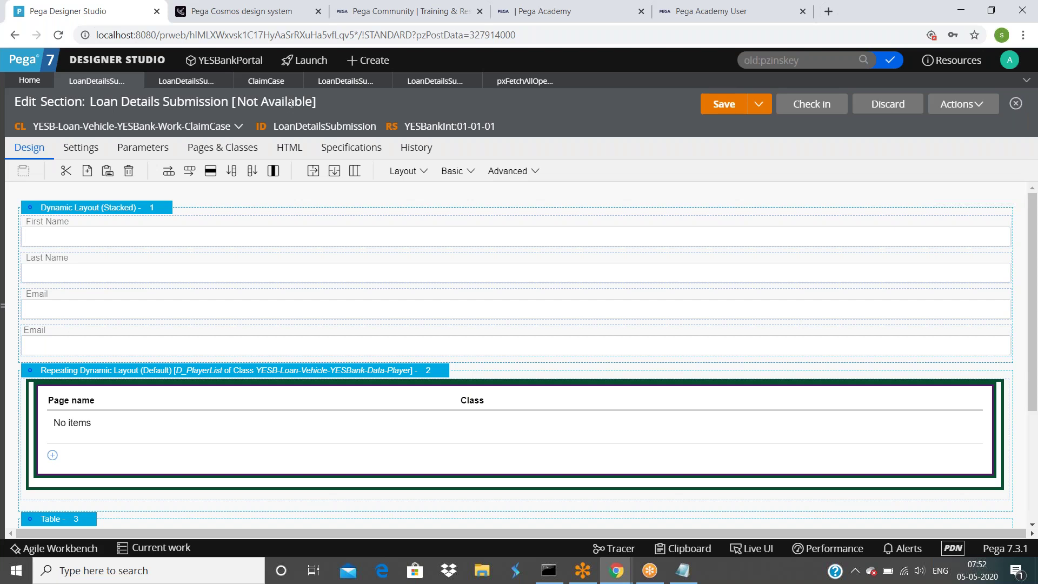
Set the YESBankInt:01-01-01 section's availability to Available and save it.
{"action": "left_click", "coordinate": [291, 103]}
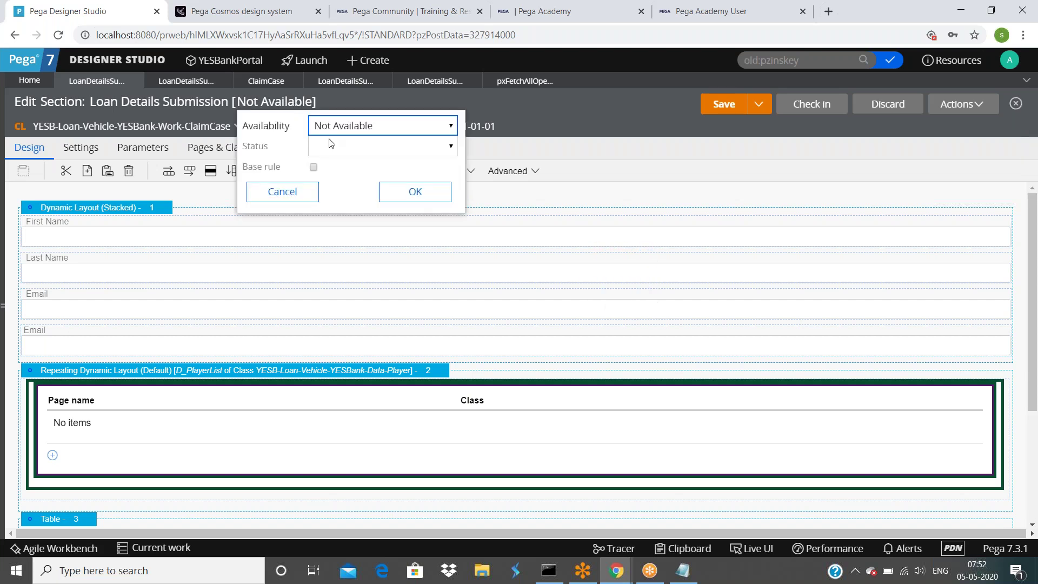
{"action": "left_click", "coordinate": [334, 130]}
{"action": "left_click", "coordinate": [351, 141]}
{"action": "left_click", "coordinate": [427, 198]}
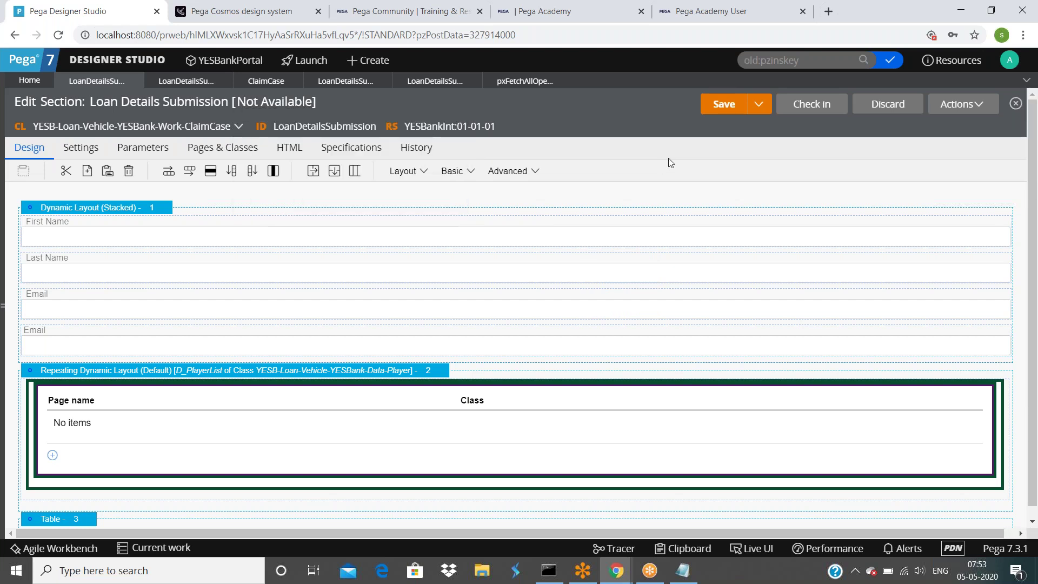
{"action": "left_click", "coordinate": [718, 111]}
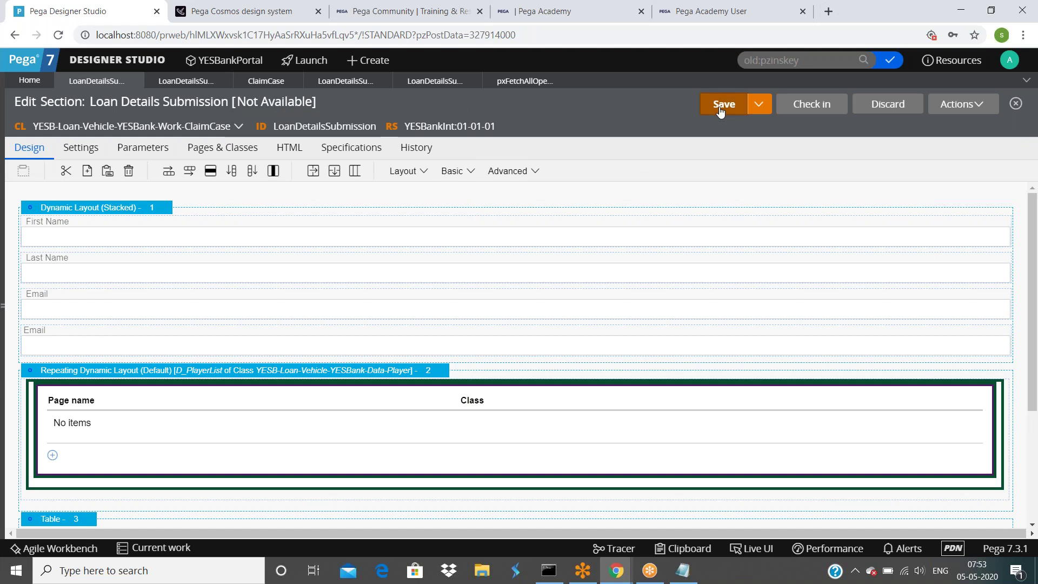
Check the section in with a comment.
{"action": "left_click", "coordinate": [805, 105]}
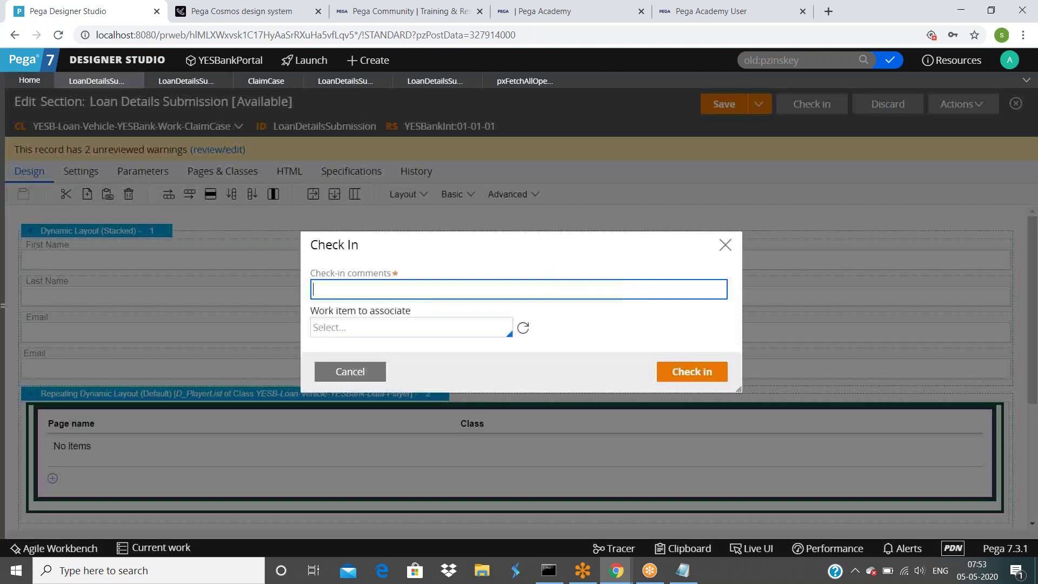
{"action": "type", "text": "asdfsa"}
{"action": "left_click", "coordinate": [692, 371]}
{"action": "left_click", "coordinate": [659, 376]}
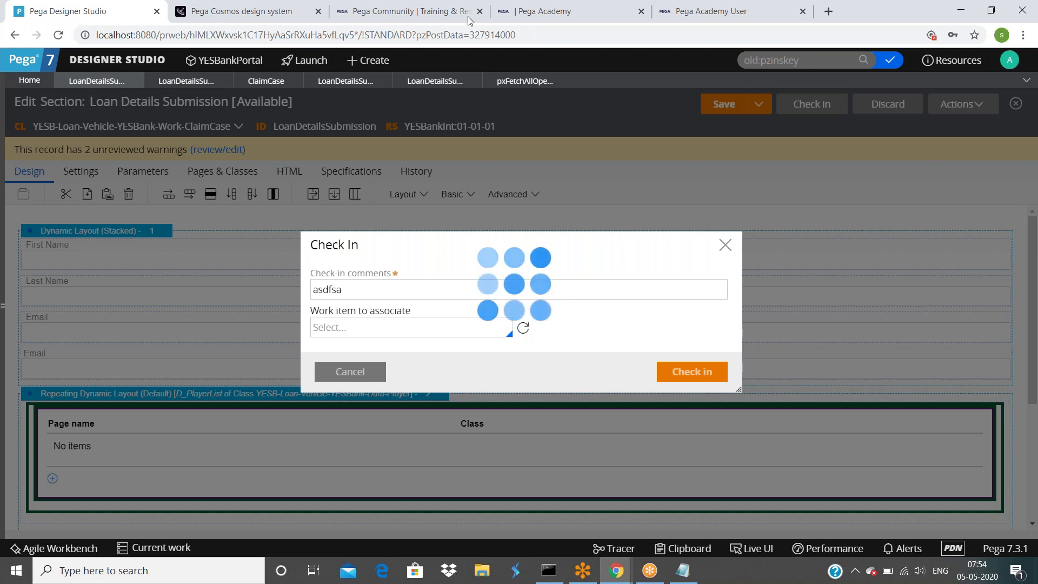
Close the Pega Cosmos, Community and Academy browser tabs and return to Designer Studio.
{"action": "left_click", "coordinate": [318, 11]}
{"action": "left_click", "coordinate": [319, 11]}
{"action": "left_click", "coordinate": [319, 11]}
{"action": "left_click", "coordinate": [319, 11]}
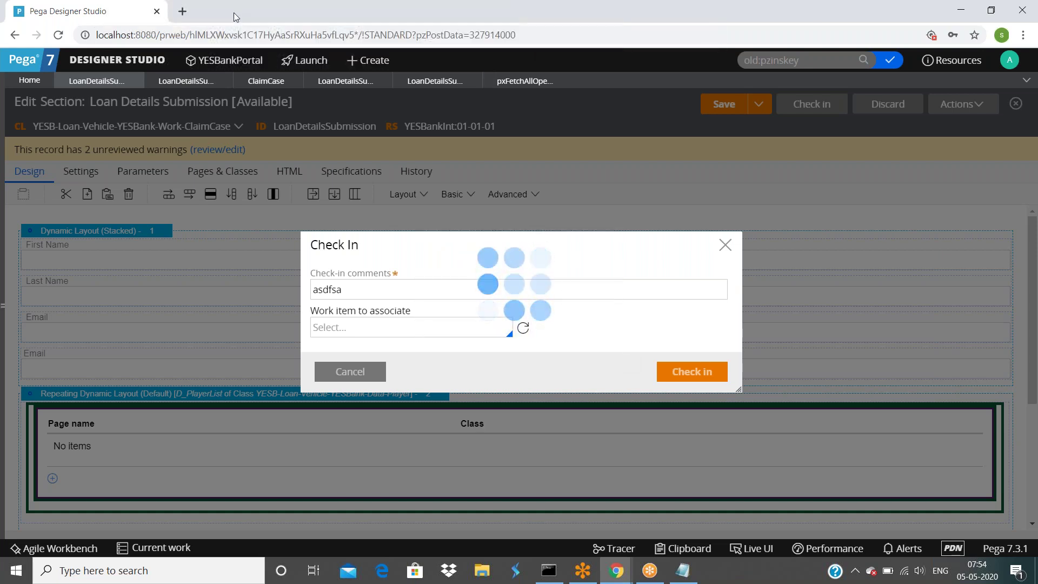
{"action": "left_click", "coordinate": [183, 11]}
{"action": "left_click", "coordinate": [91, 12]}
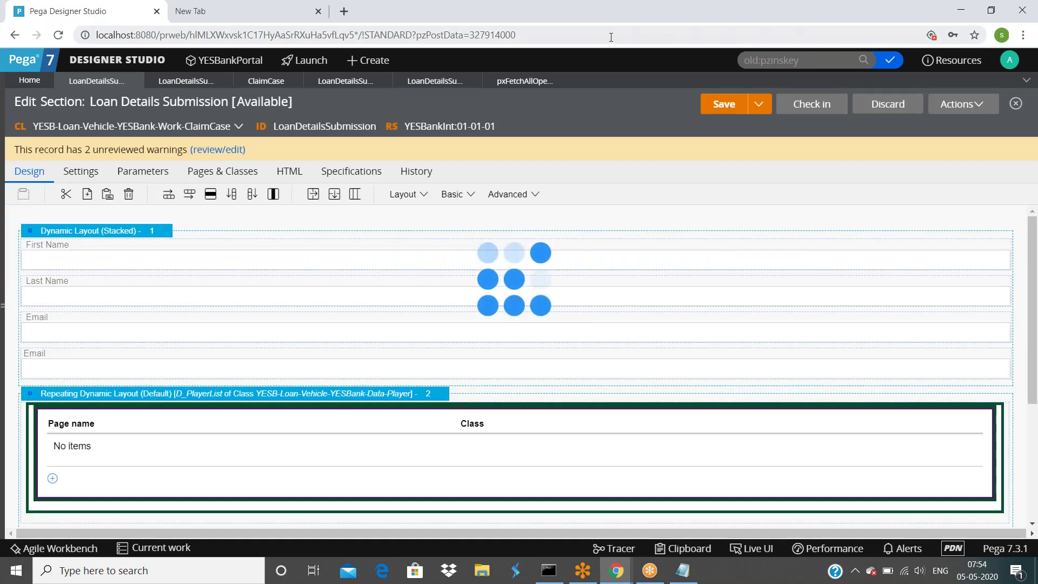
Move the Chrome window aside to reveal Notepad, then resize and close the Tracer window.
{"action": "left_click_drag", "start_coordinate": [676, 15], "coordinate": [653, 76]}
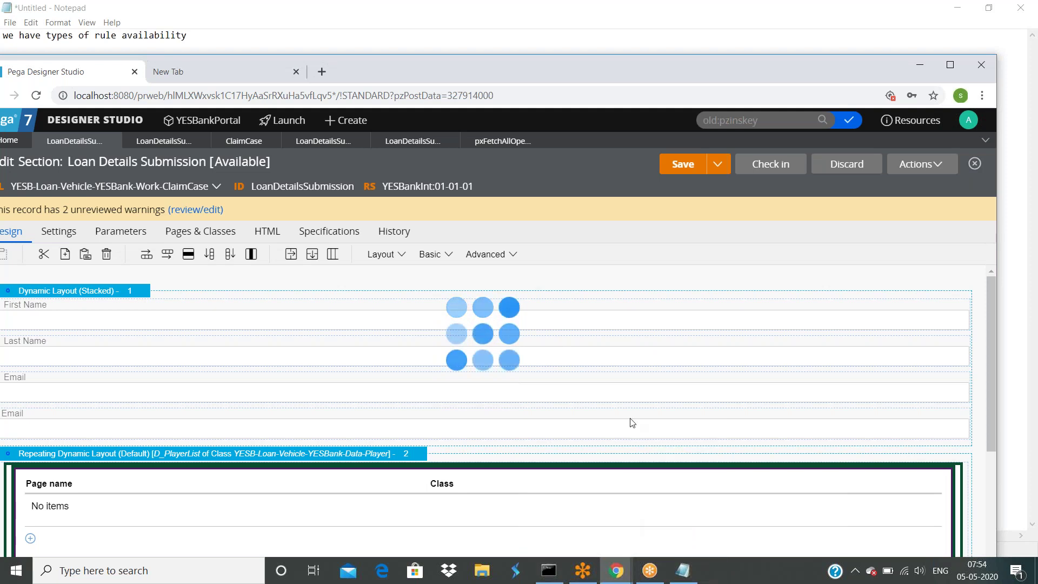
{"action": "mouse_move", "coordinate": [616, 571]}
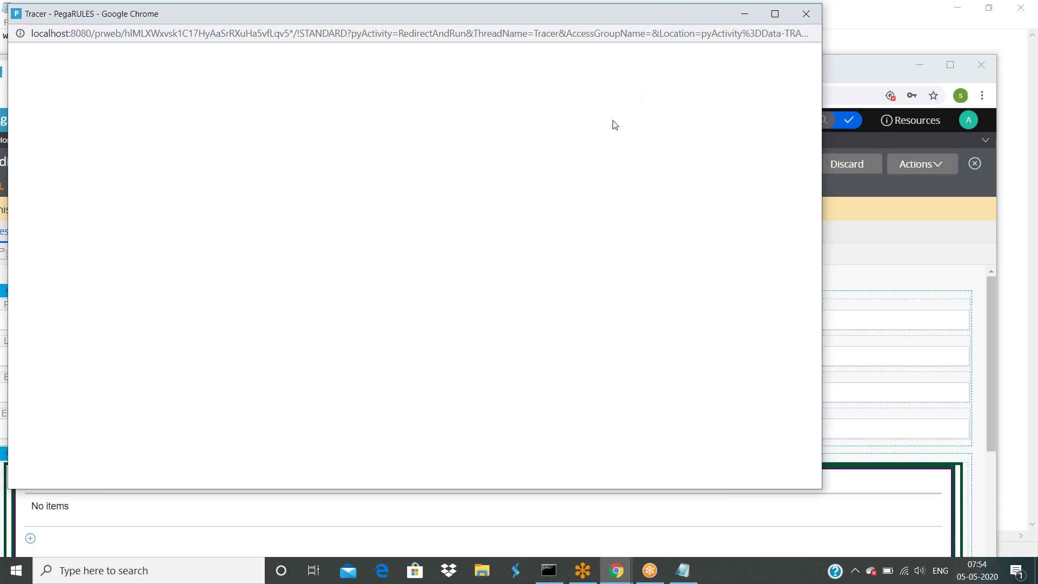
{"action": "double_click", "coordinate": [327, 12]}
{"action": "right_click", "coordinate": [335, 8]}
{"action": "left_click", "coordinate": [335, 8]}
{"action": "double_click", "coordinate": [308, 7]}
{"action": "left_click_drag", "start_coordinate": [660, 17], "coordinate": [682, 136]}
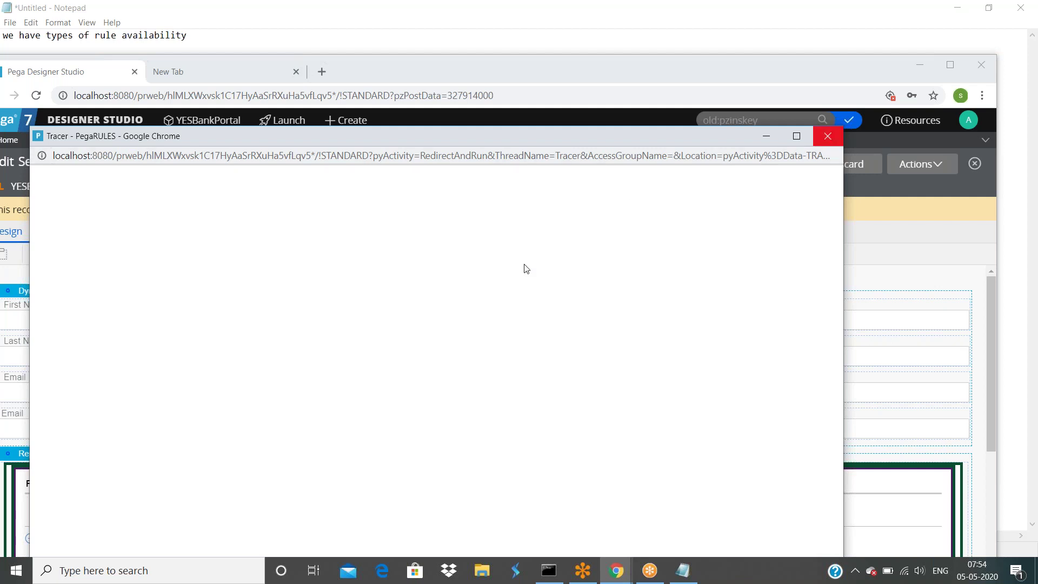
{"action": "key", "text": "alt+F4"}
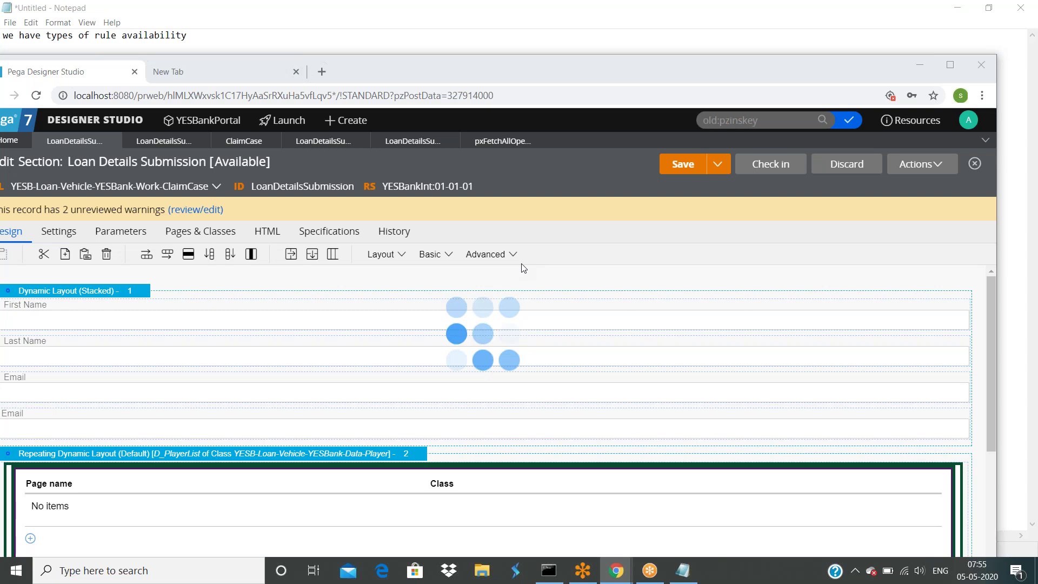
Wait for the unresponsive page to recover, then close the ActivityStatusError popup.
{"action": "left_click", "coordinate": [532, 240]}
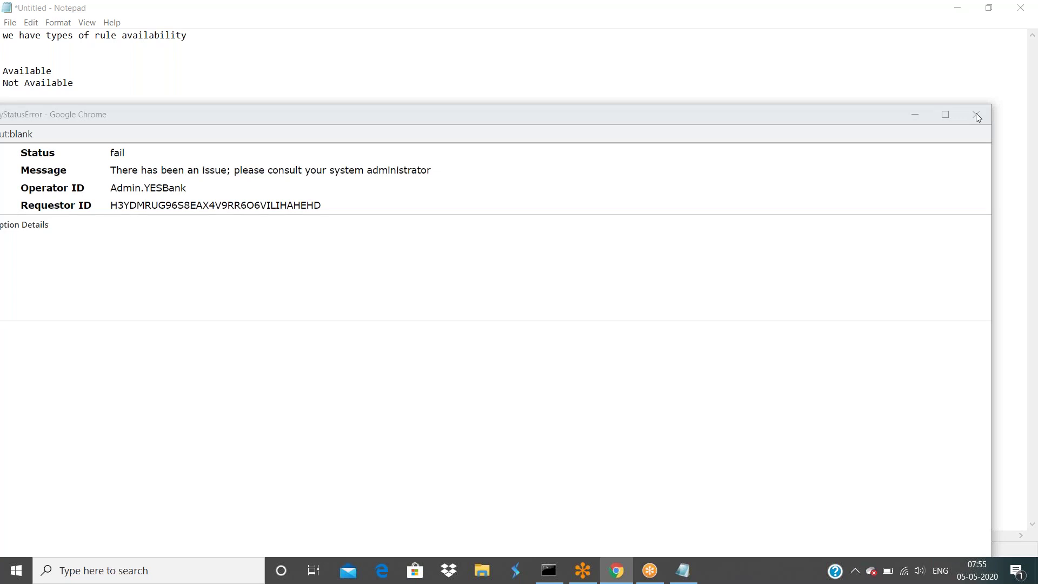
{"action": "key", "text": "super"}
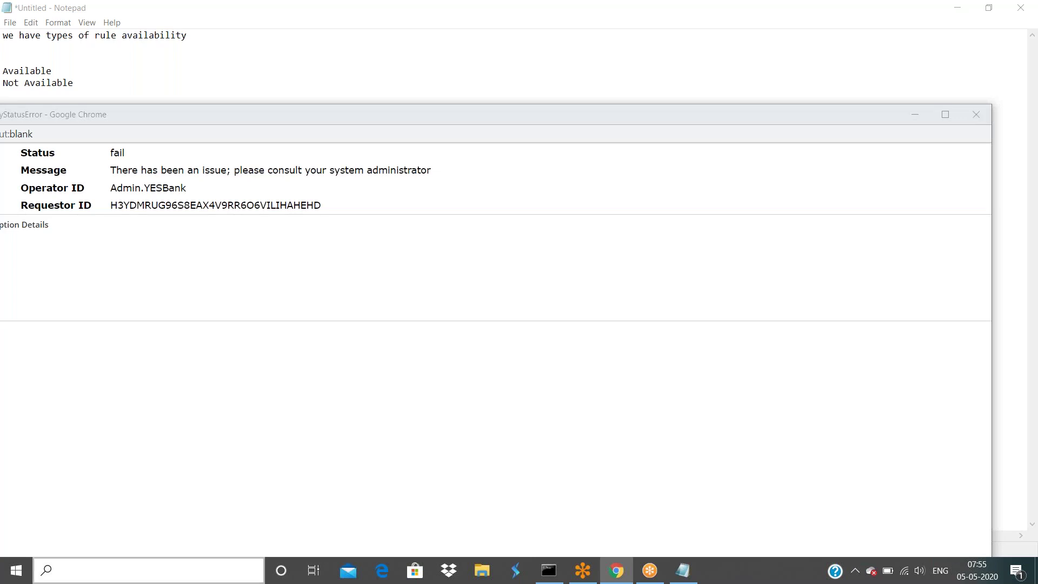
{"action": "left_click", "coordinate": [616, 571]}
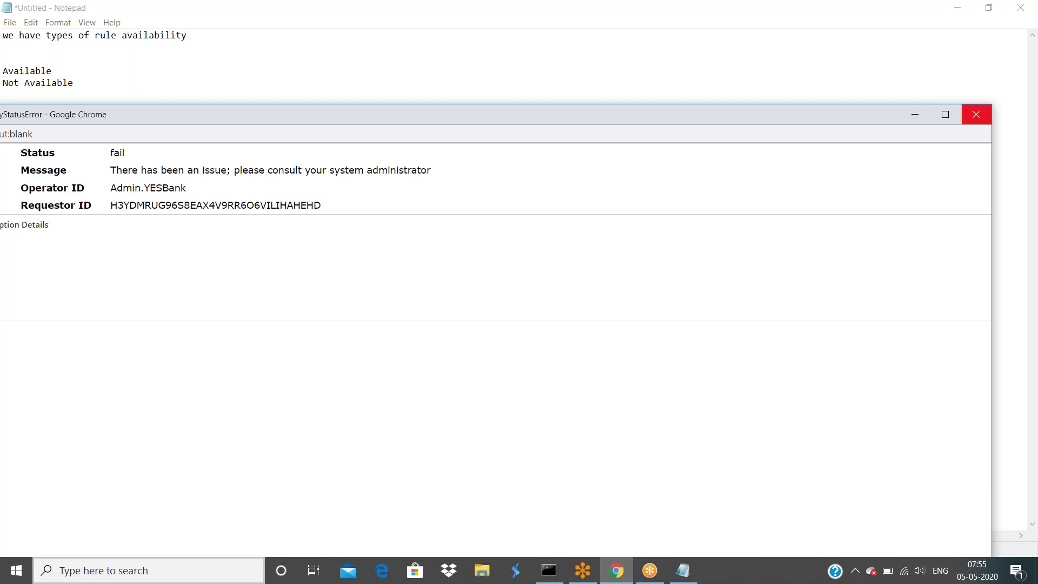
{"action": "left_click", "coordinate": [976, 114]}
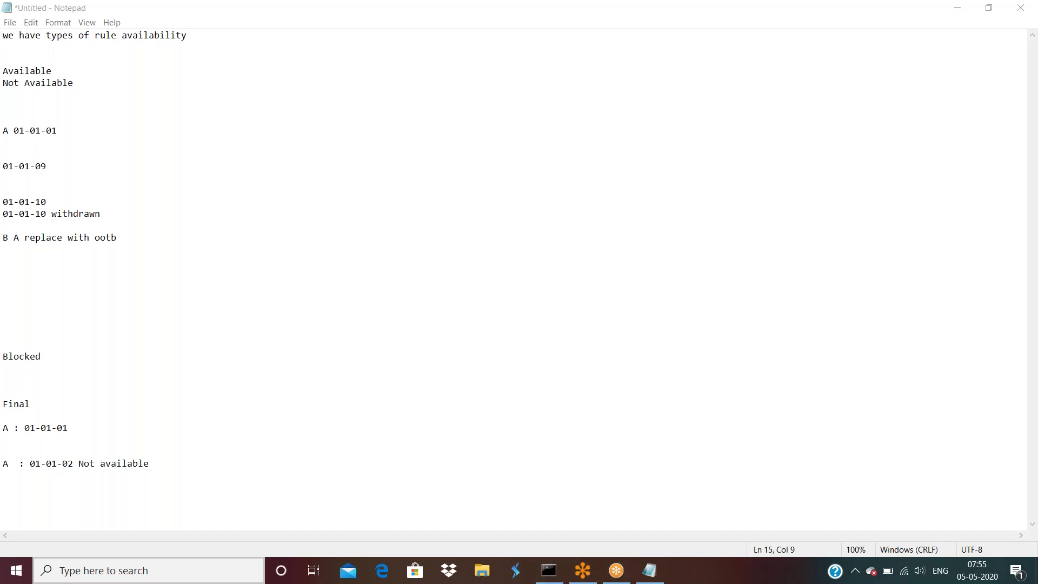
Dismiss the Windows search panel and restore Notepad from full screen to a smaller window.
{"action": "key", "text": "super+s"}
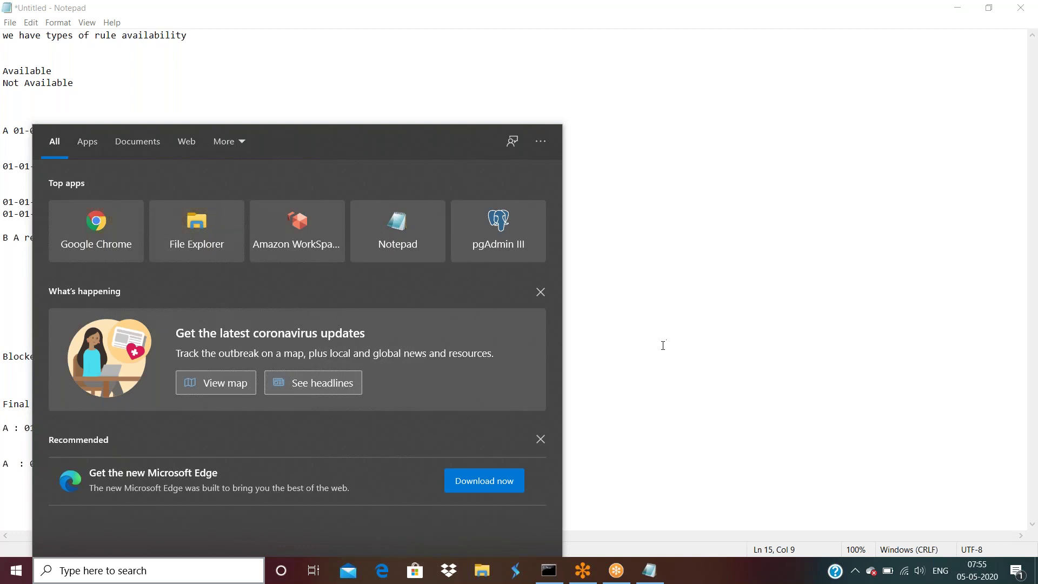
{"action": "left_click", "coordinate": [689, 537]}
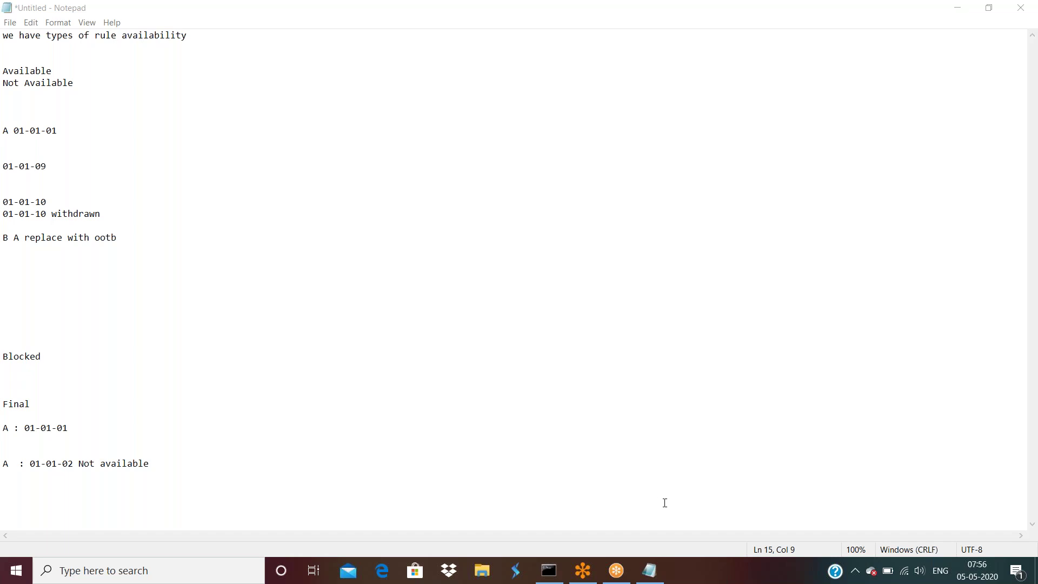
{"action": "left_click", "coordinate": [695, 17]}
{"action": "key", "text": "super+Down"}
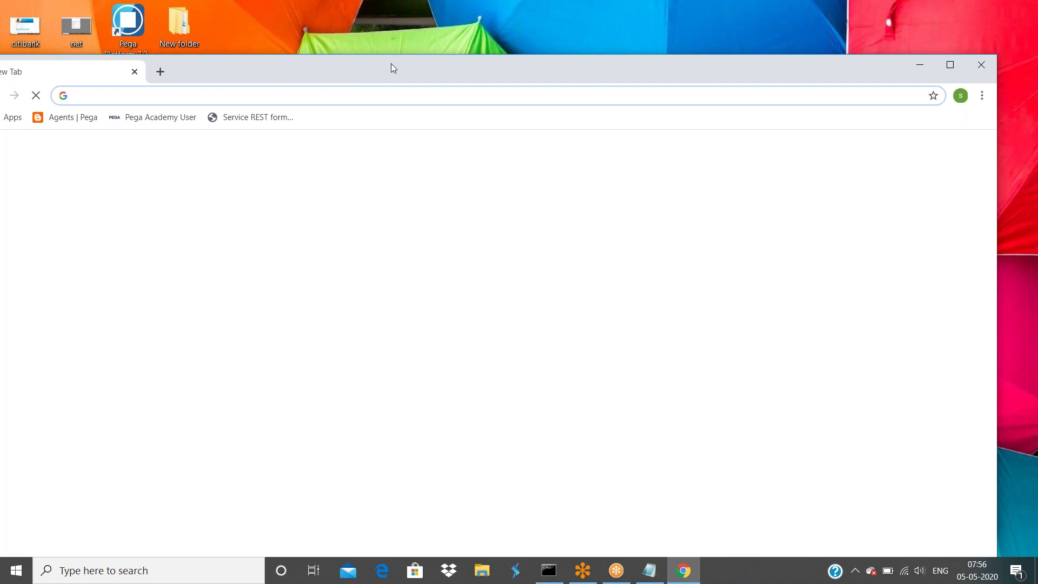
Maximize Chrome, go to the localhost Pega address, and log in with the saved credentials.
{"action": "double_click", "coordinate": [393, 67]}
{"action": "type", "text": "llo"}
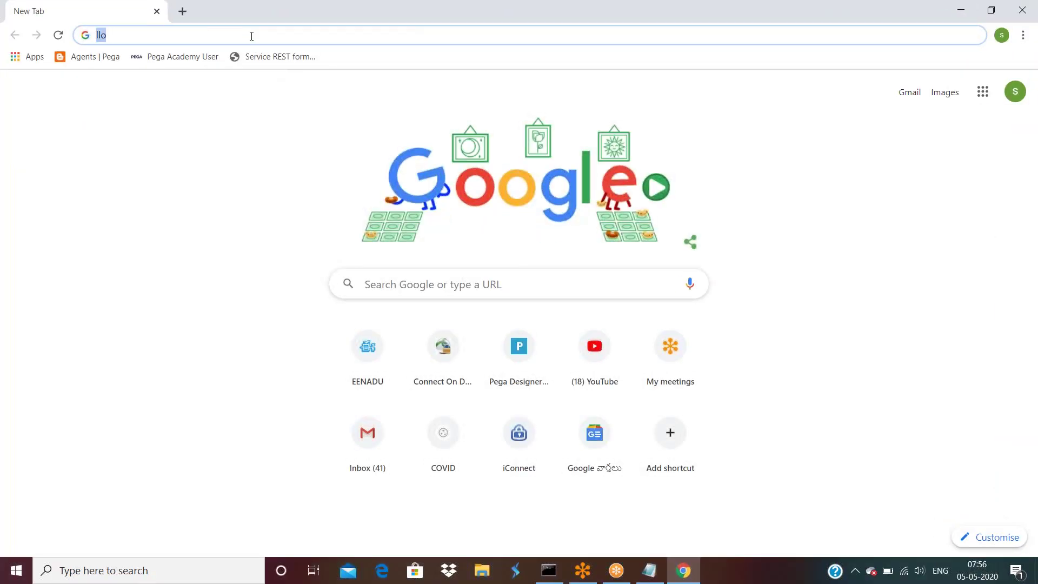
{"action": "type", "text": "l"}
{"action": "key", "text": "Return"}
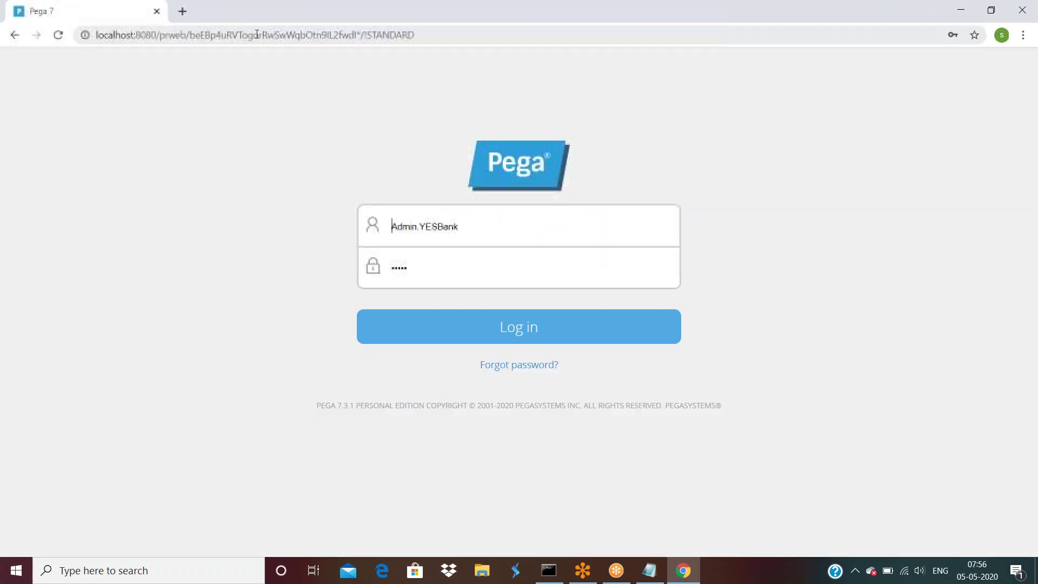
{"action": "left_click", "coordinate": [481, 331]}
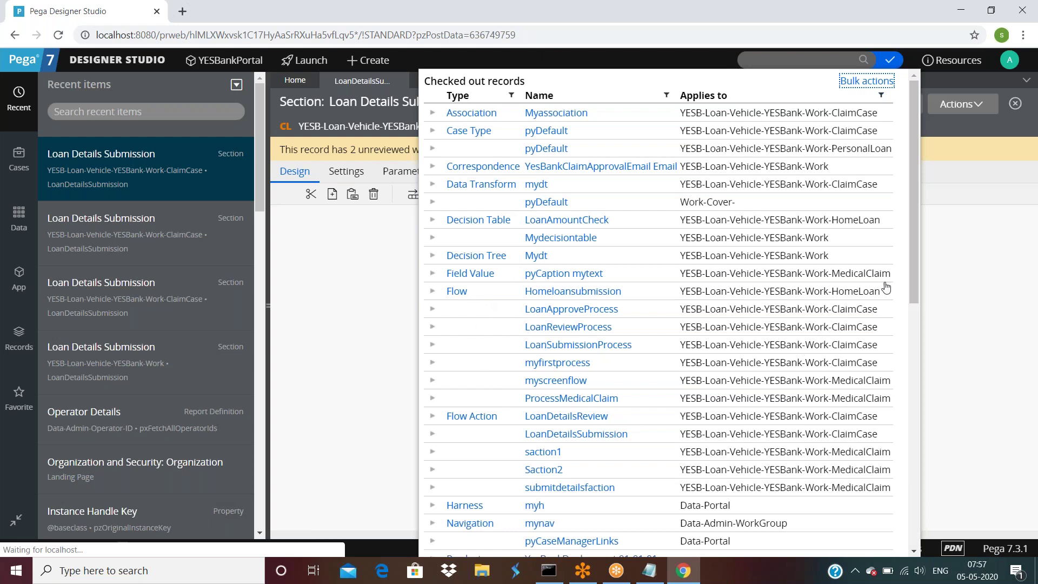
Close the checked-out records list and run the ClaimCase case type to create a new case.
{"action": "scroll", "coordinate": [914, 257], "scroll_direction": "down", "scroll_amount": 10}
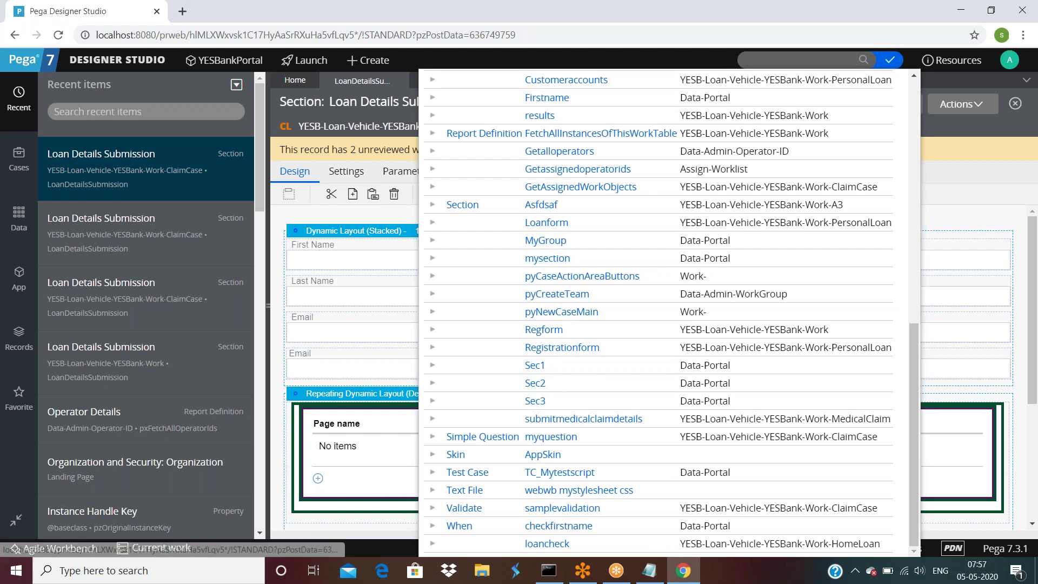
{"action": "left_click", "coordinate": [948, 151]}
{"action": "left_click", "coordinate": [19, 160]}
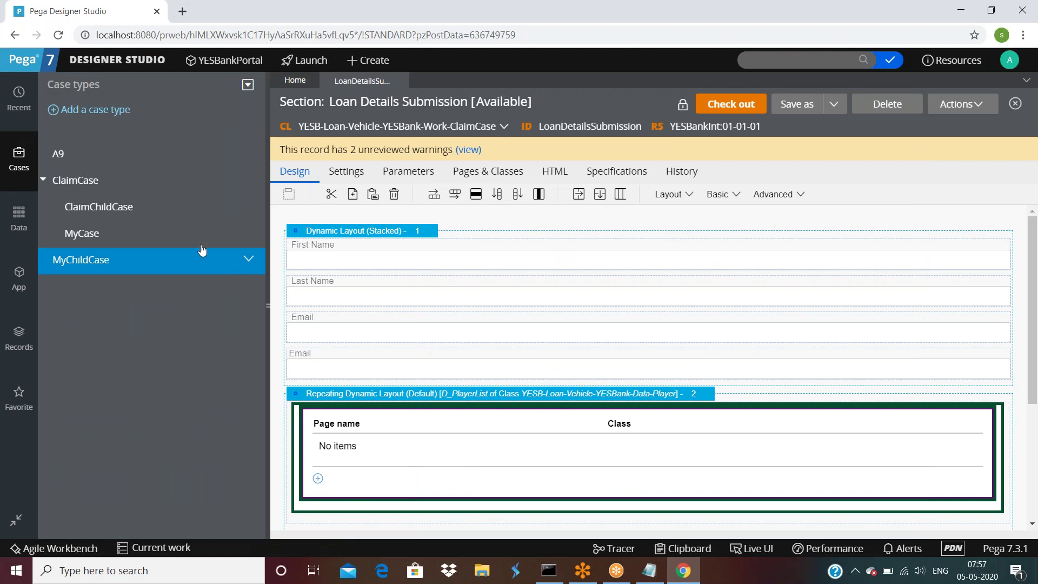
{"action": "left_click", "coordinate": [84, 181]}
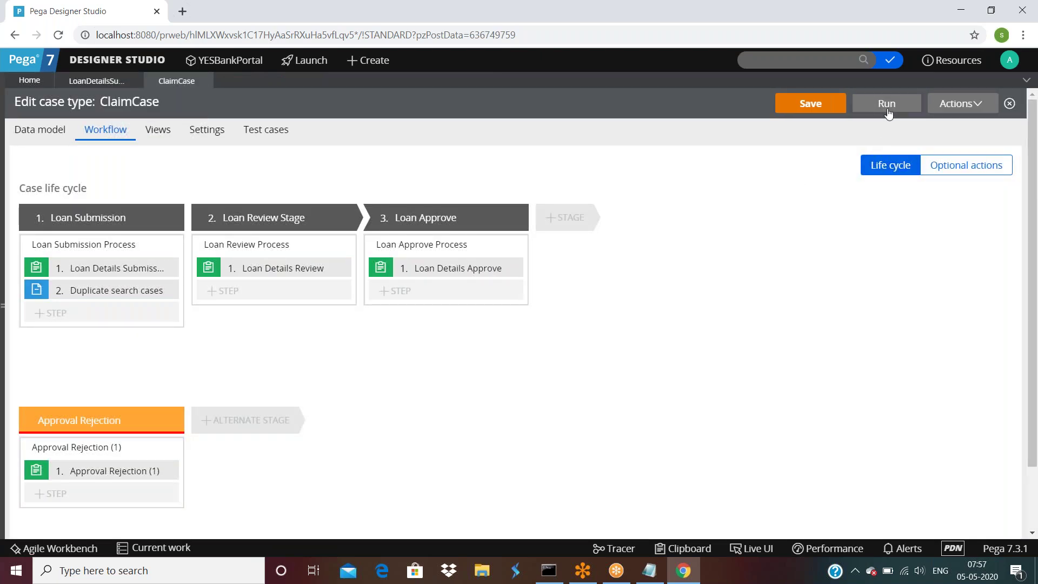
{"action": "left_click", "coordinate": [886, 105]}
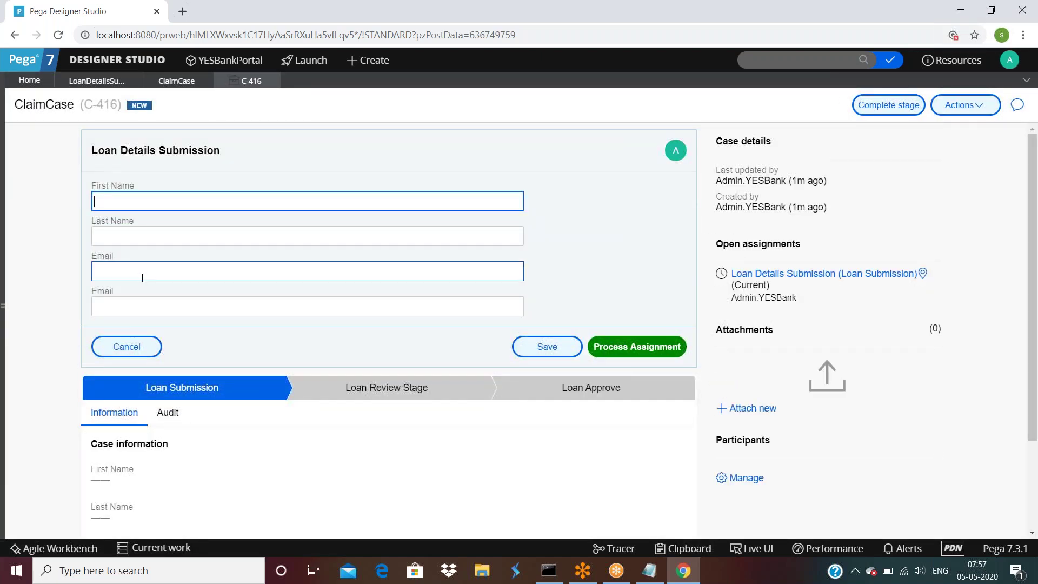
Inspect the form's dynamic layout with Live UI and open the YESBank:01-01-02 ruleset.
{"action": "left_click", "coordinate": [752, 548]}
{"action": "left_click", "coordinate": [162, 204]}
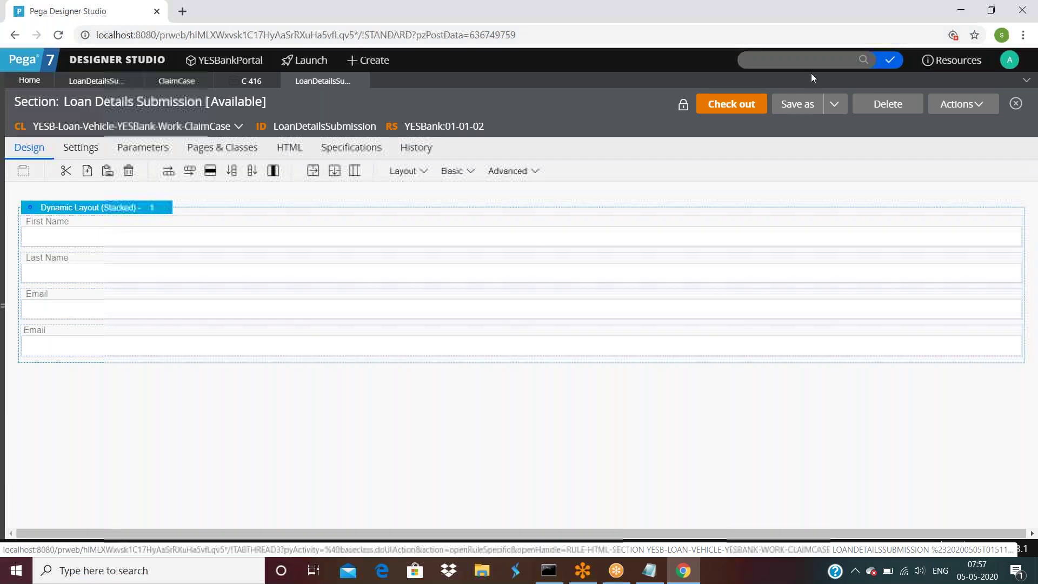
{"action": "left_click", "coordinate": [467, 128]}
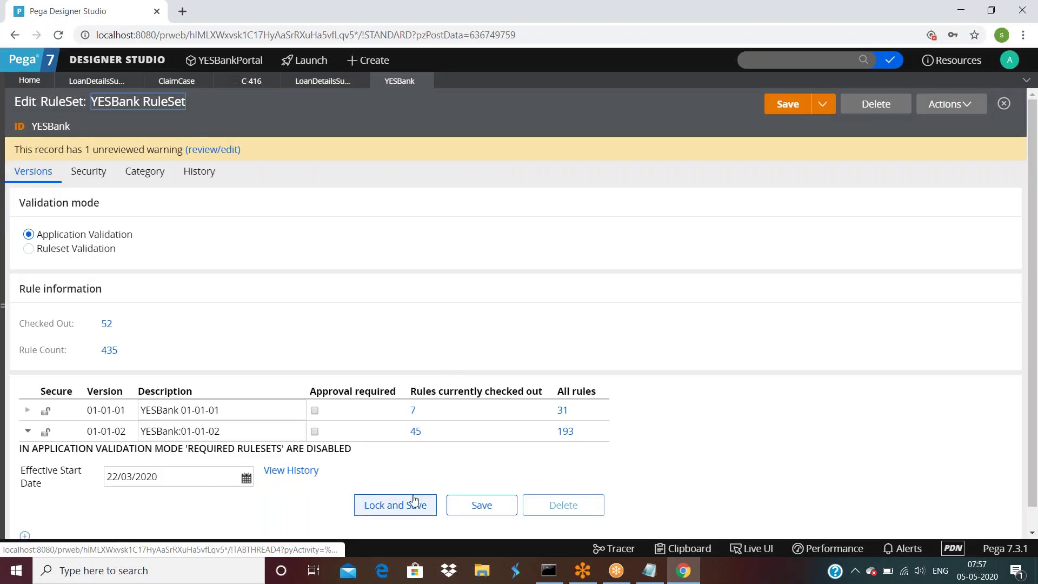
Add version 01-01-03 to the YESBank ruleset and save it.
{"action": "scroll", "coordinate": [260, 481], "scroll_direction": "down", "scroll_amount": 2}
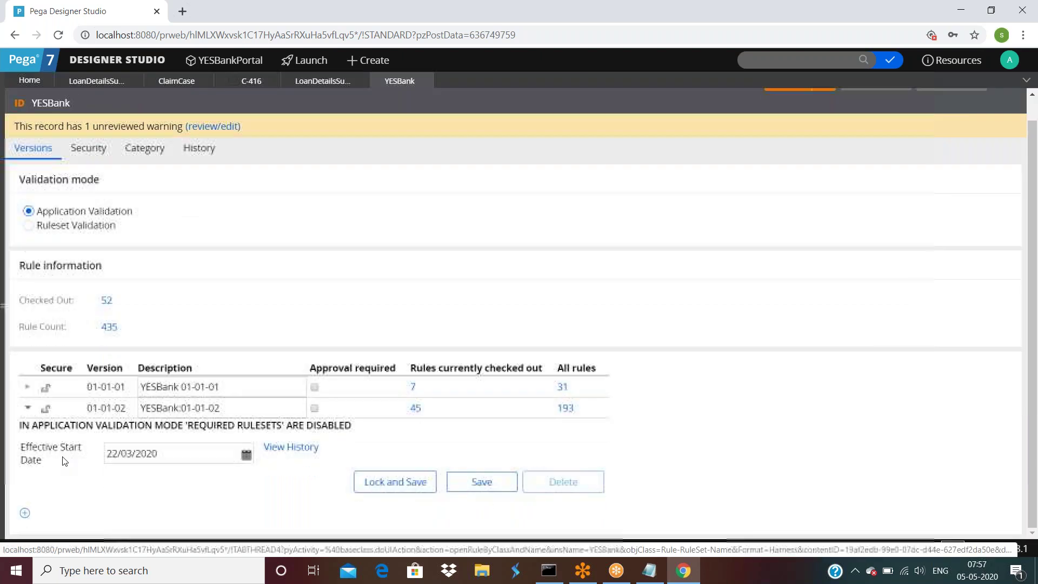
{"action": "left_click", "coordinate": [32, 511]}
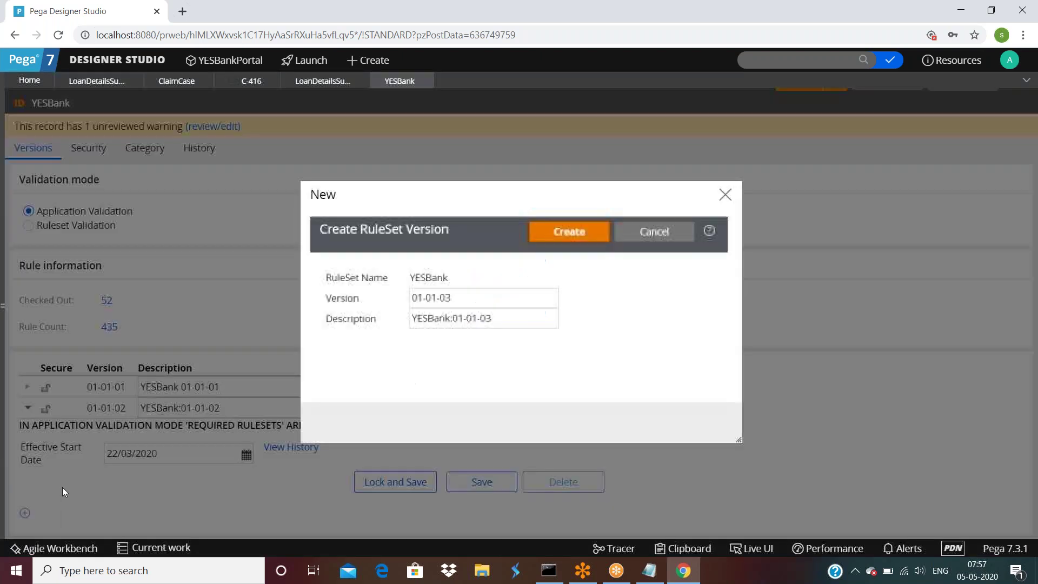
{"action": "left_click", "coordinate": [568, 231]}
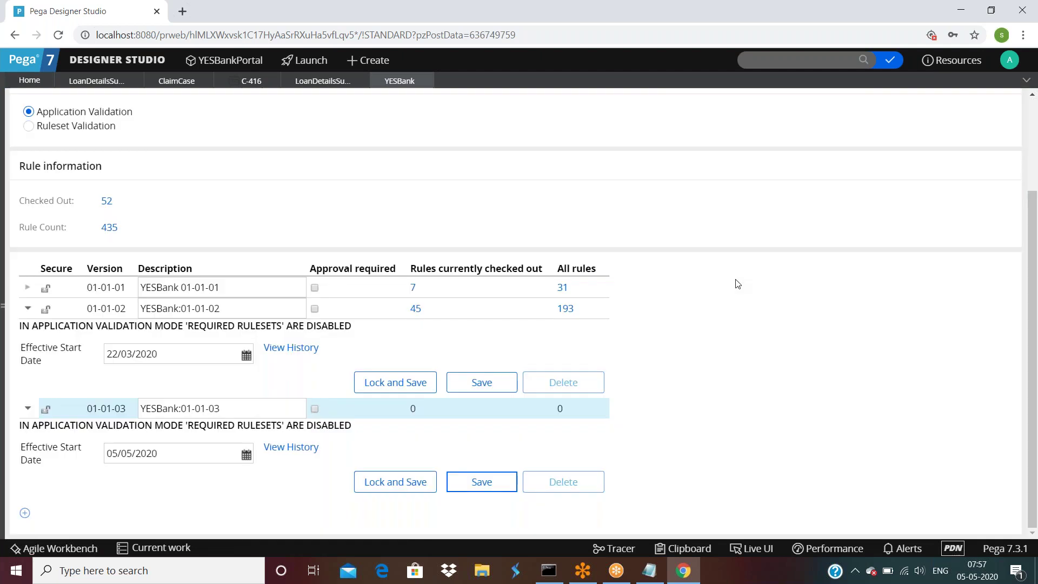
{"action": "left_click", "coordinate": [788, 104]}
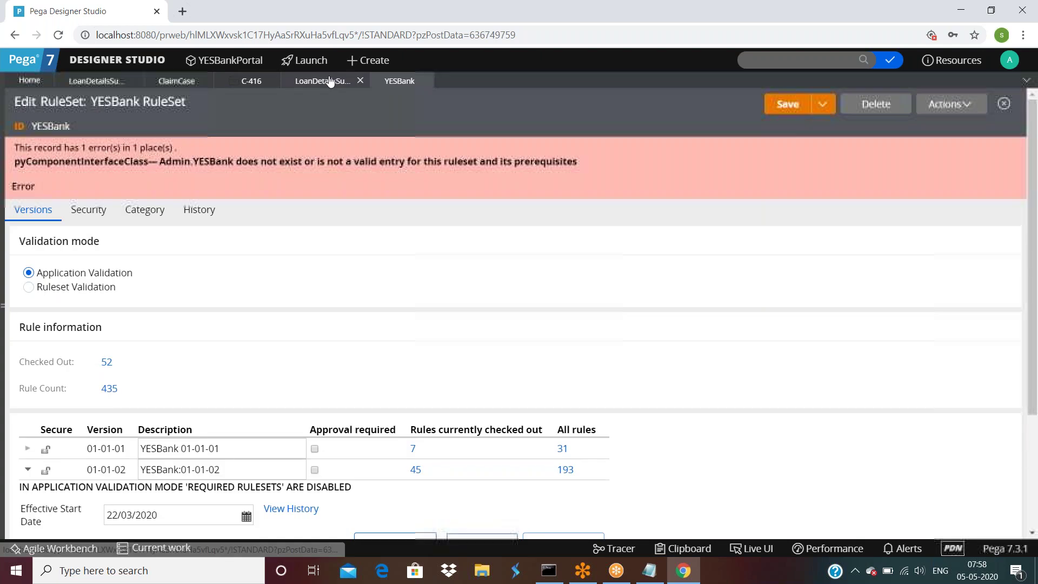
Save a copy of the Loan Details Submission section into ruleset version 01-01-03.
{"action": "left_click", "coordinate": [323, 81]}
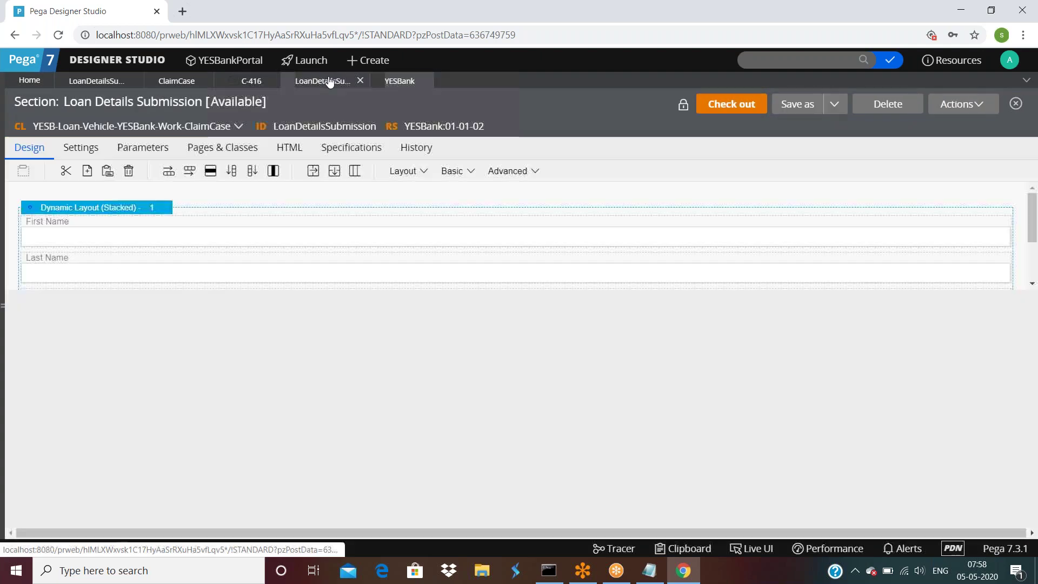
{"action": "left_click", "coordinate": [794, 106]}
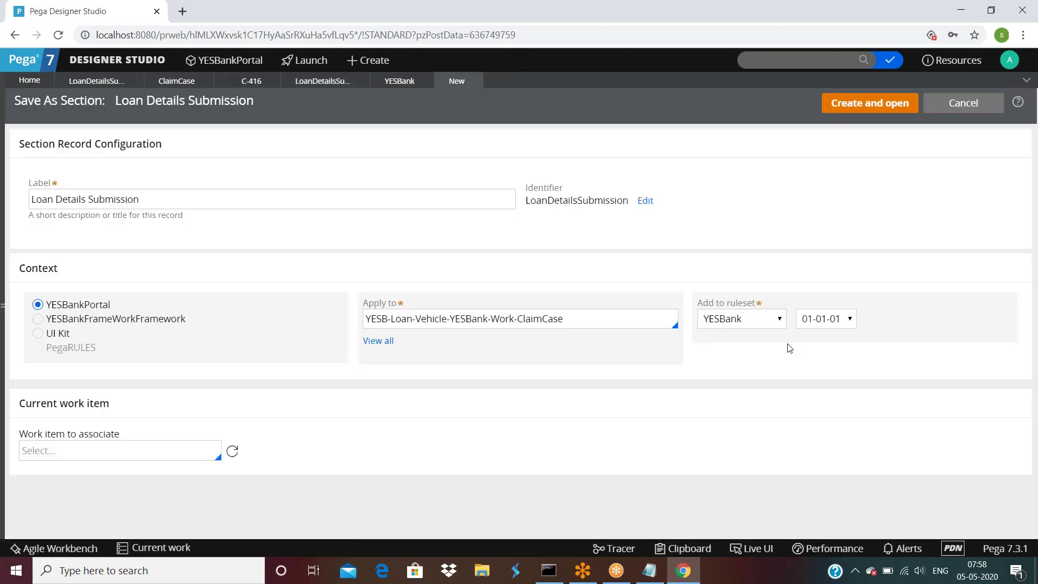
{"action": "left_click", "coordinate": [816, 323]}
{"action": "left_click", "coordinate": [822, 336]}
{"action": "left_click", "coordinate": [858, 108]}
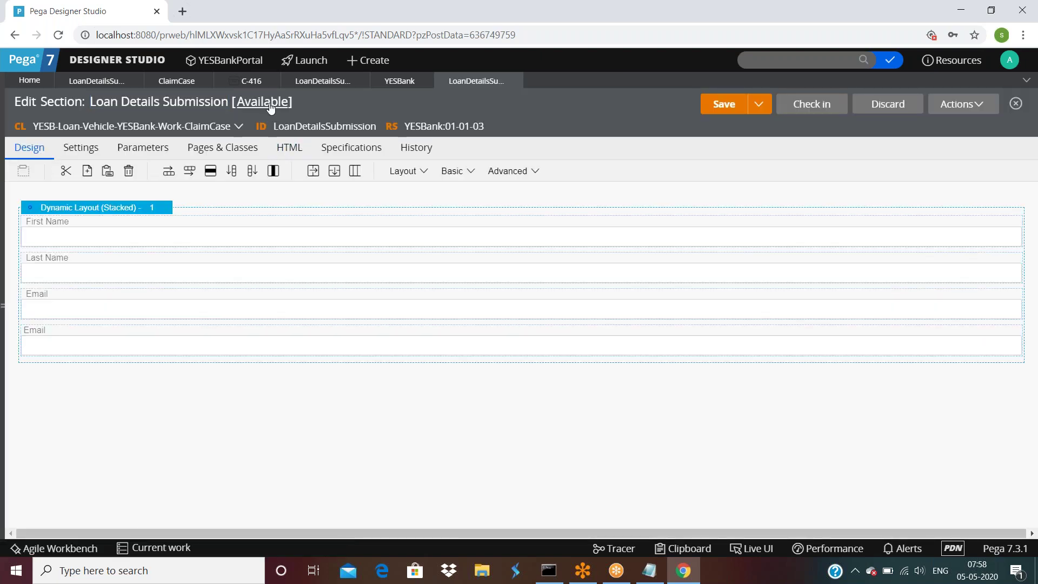
Set the YESBank:01-01-03 Loan Details Submission section's availability to Withdrawn.
{"action": "left_click", "coordinate": [270, 108]}
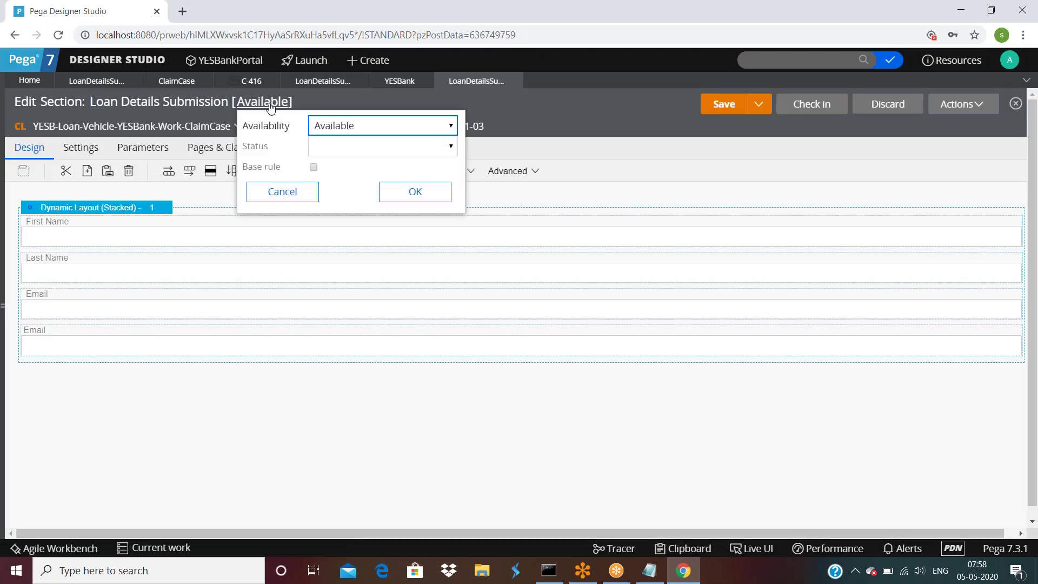
{"action": "left_click", "coordinate": [331, 129]}
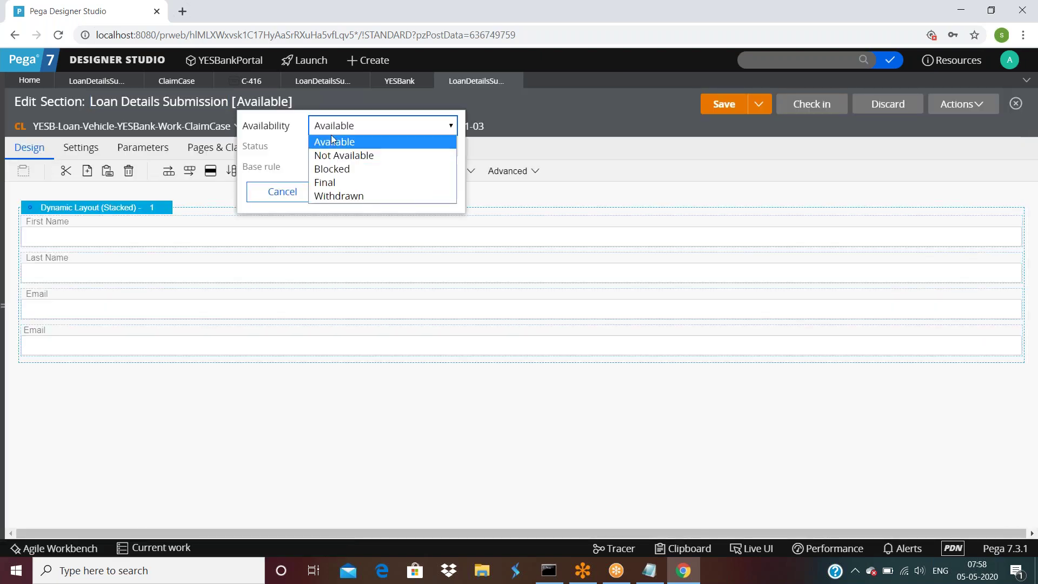
{"action": "left_click", "coordinate": [342, 194]}
{"action": "left_click", "coordinate": [408, 199]}
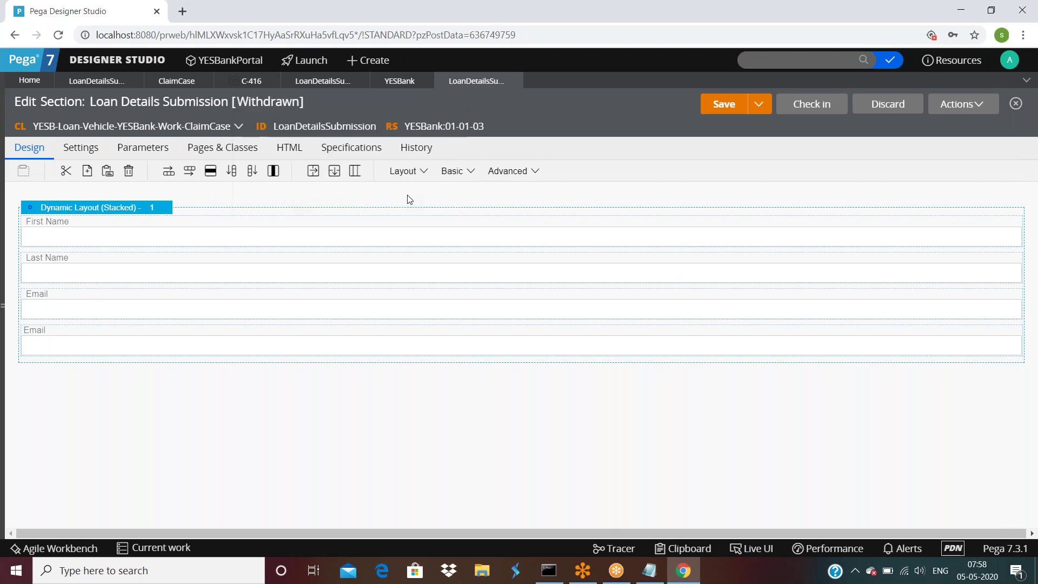
Save the withdrawn section and check it in with a brief comment.
{"action": "left_click", "coordinate": [718, 106]}
{"action": "left_click", "coordinate": [807, 111]}
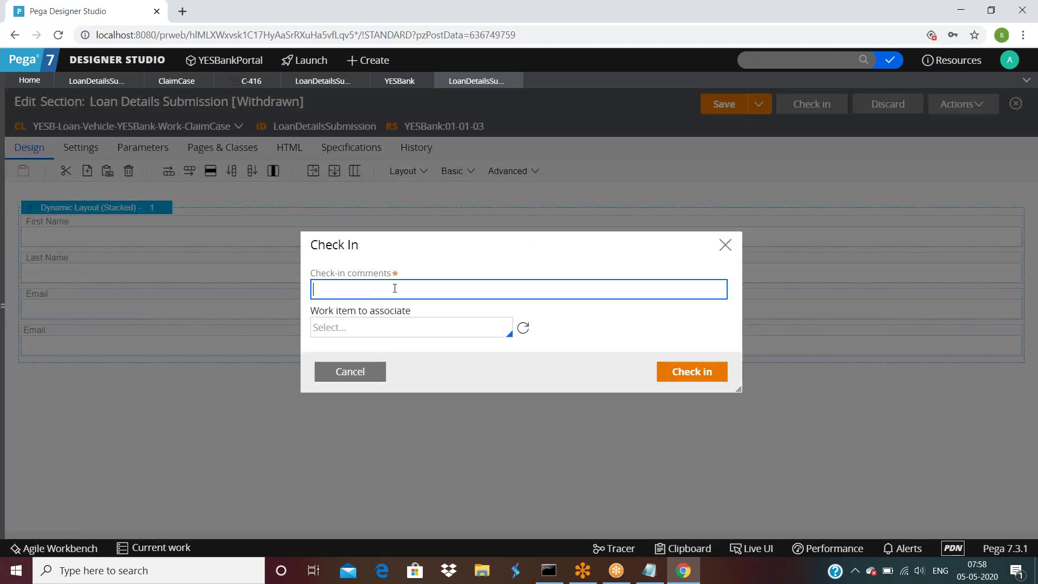
{"action": "type", "text": "asfdsfs"}
{"action": "left_click", "coordinate": [681, 372]}
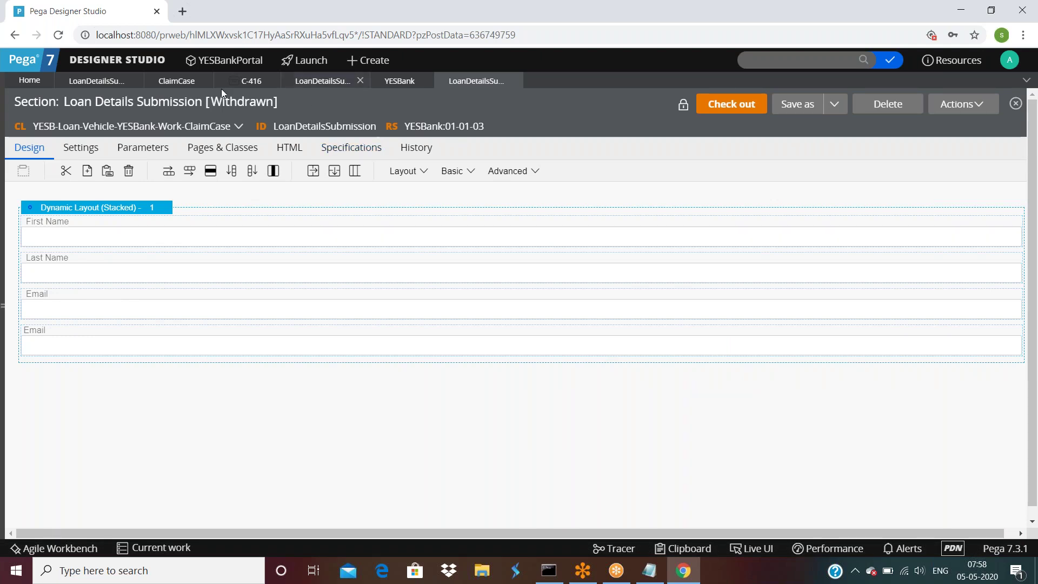
{"action": "left_click", "coordinate": [172, 82]}
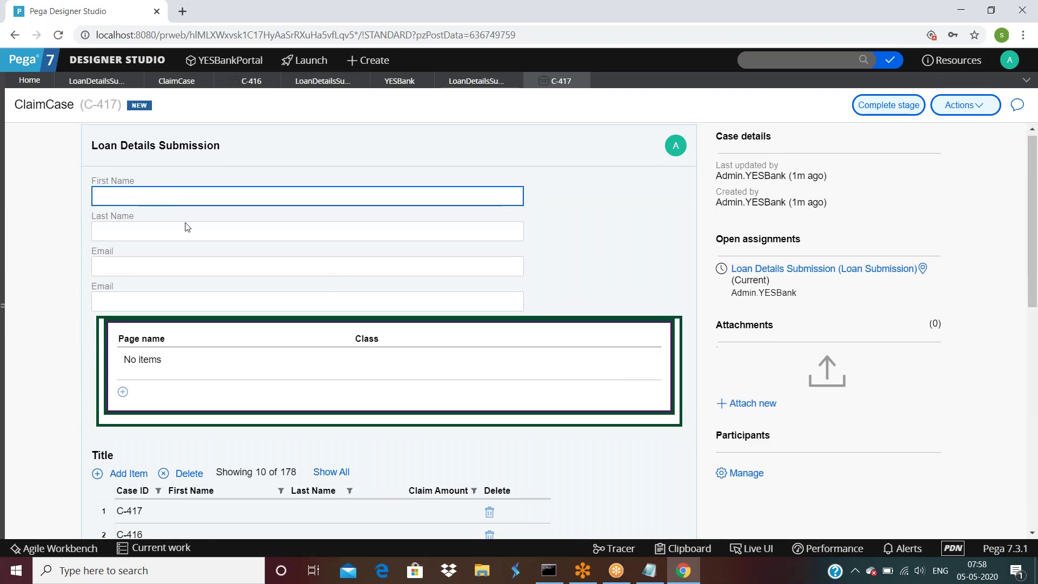
Review the new ClaimCase C-417 form, then return to the Loan Details Submission section.
{"action": "scroll", "coordinate": [186, 226], "scroll_direction": "down", "scroll_amount": 5}
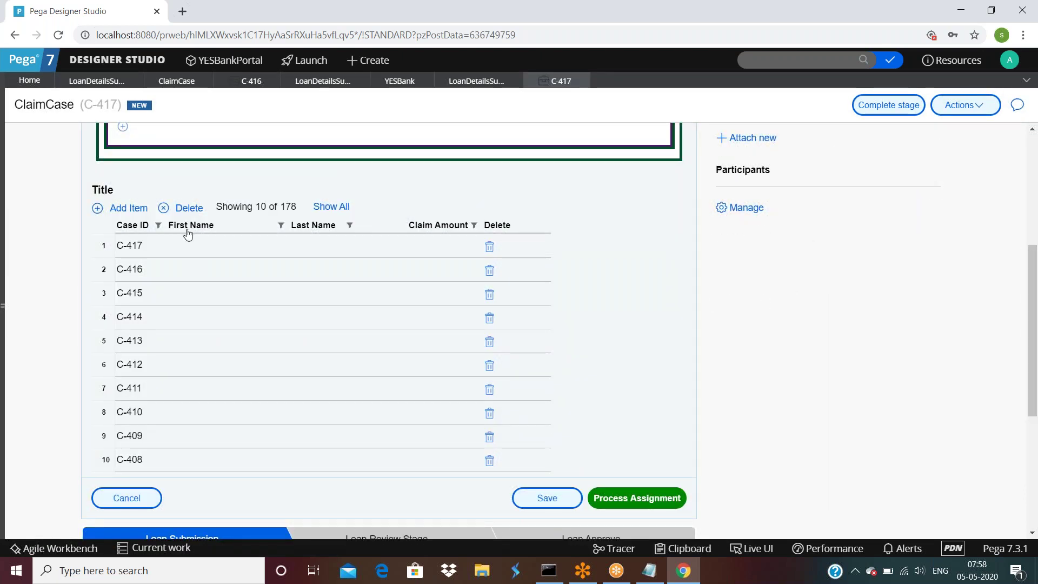
{"action": "scroll", "coordinate": [557, 310], "scroll_direction": "up", "scroll_amount": 5}
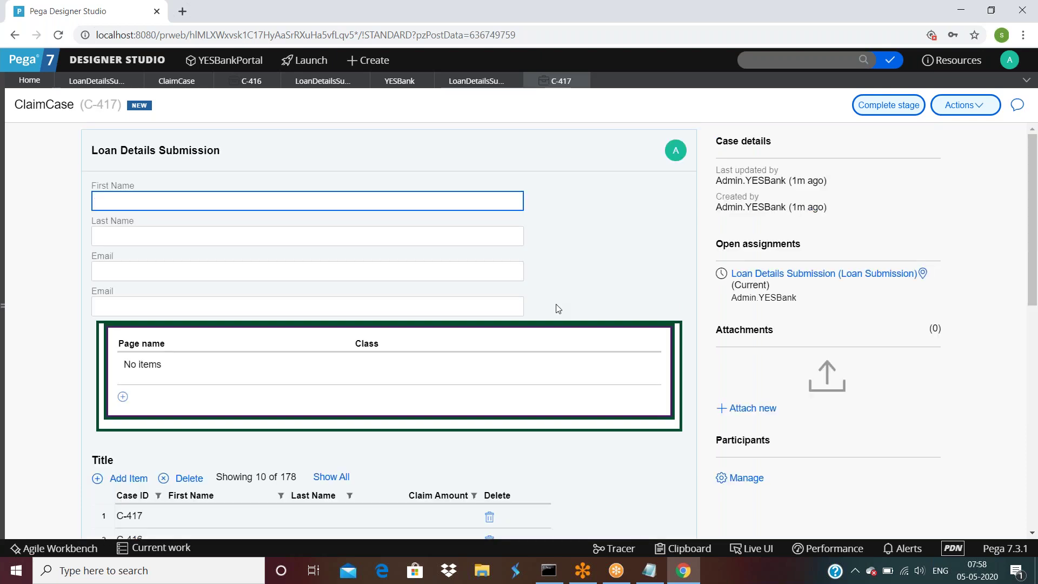
{"action": "left_click", "coordinate": [464, 86]}
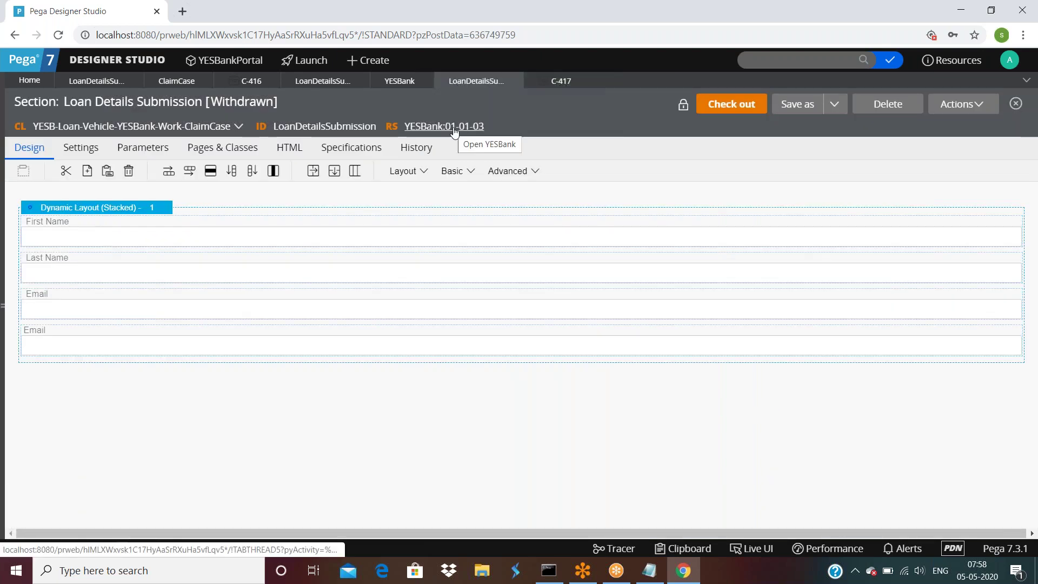
Search the rules for old:LoanDetailsSubmission from the header search box.
{"action": "left_click", "coordinate": [757, 60]}
{"action": "type", "text": "old:loande"}
{"action": "key", "text": "Down"}
{"action": "key", "text": "Return"}
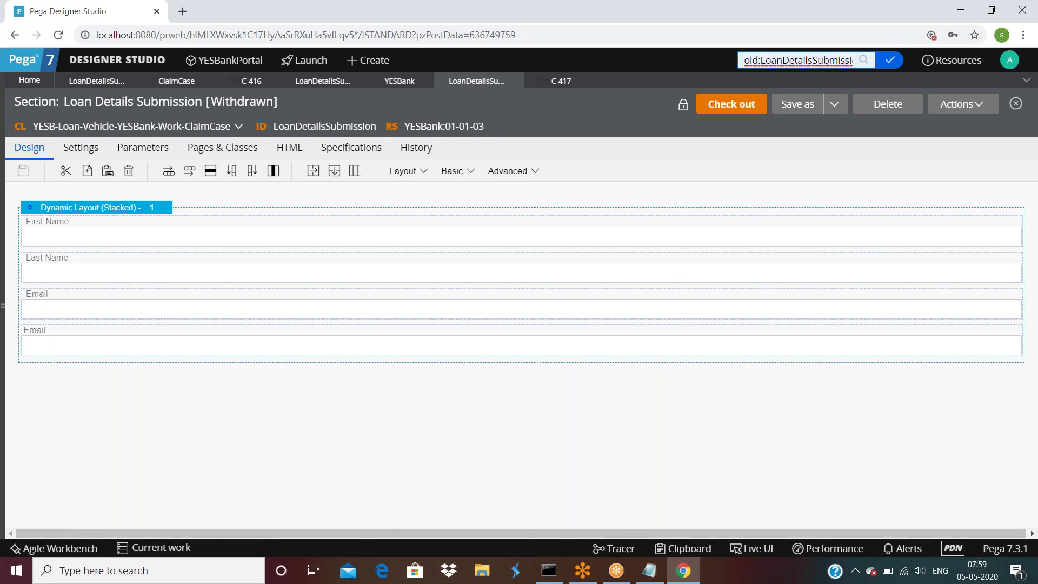
{"action": "triple_click", "coordinate": [836, 58]}
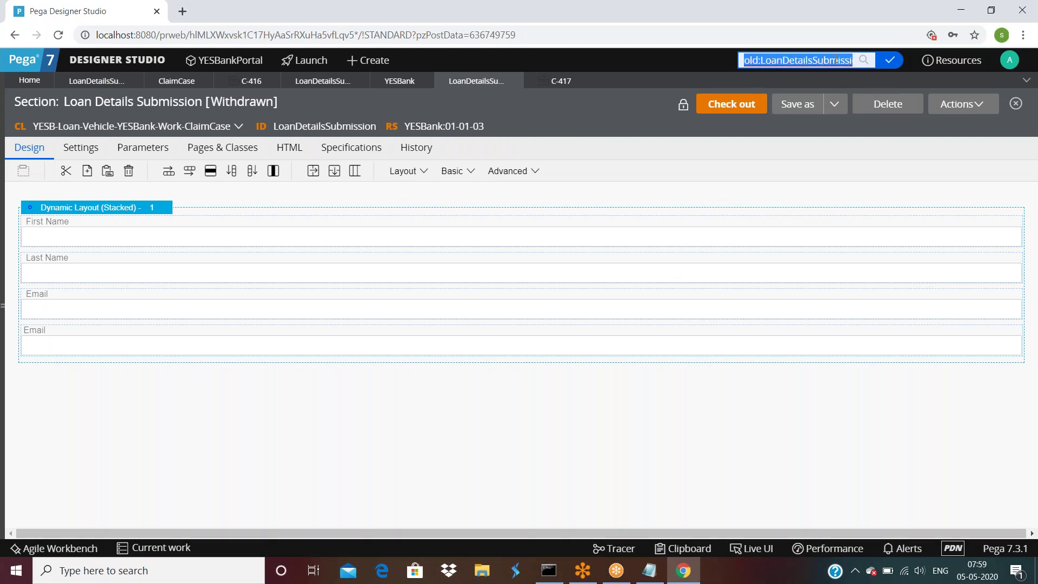
{"action": "key", "text": "End"}
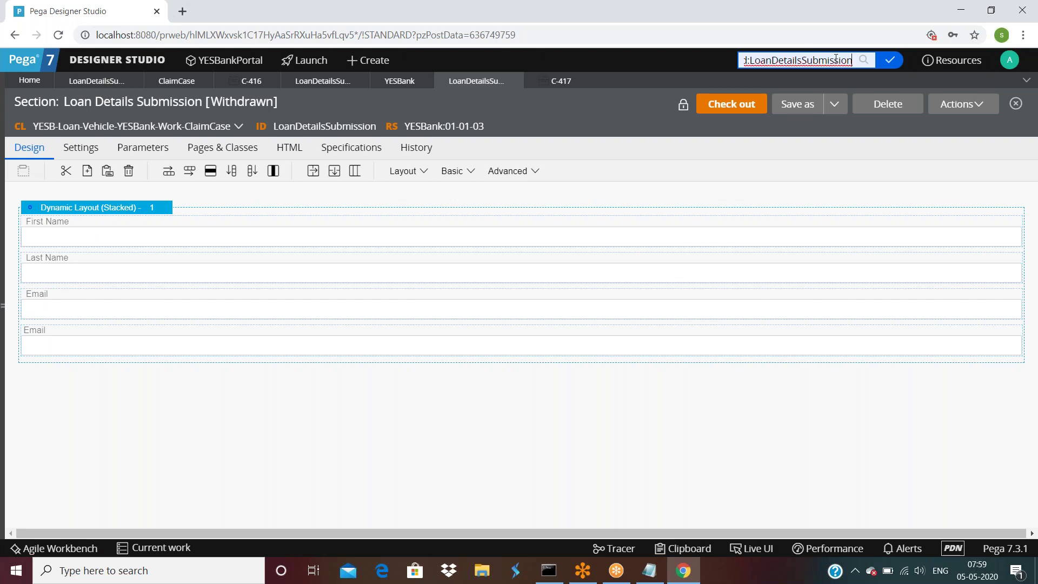
{"action": "key", "text": "Return"}
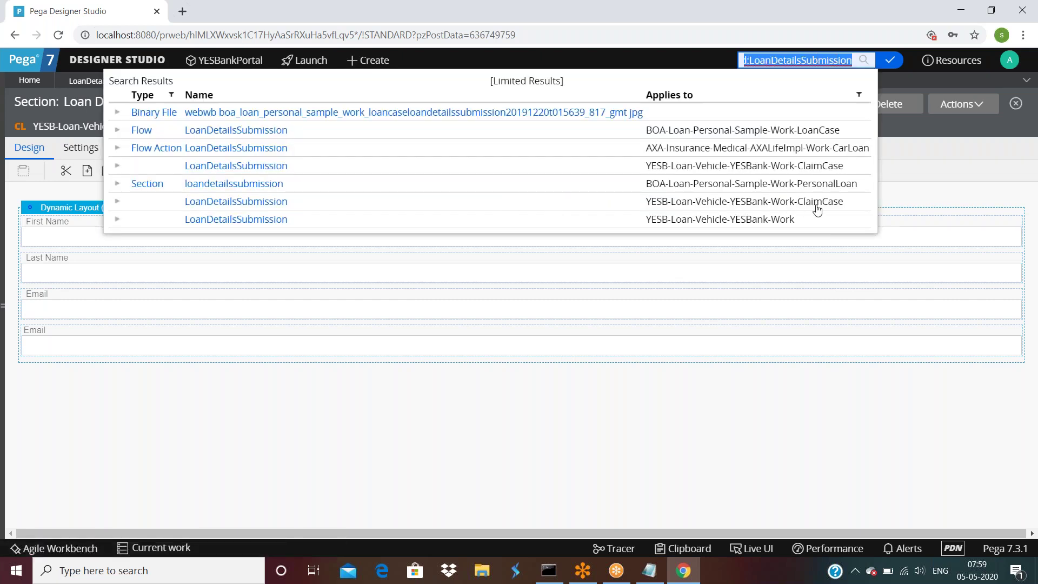
Expand the section results and open the YESBankInt:01-01-01 version.
{"action": "left_click", "coordinate": [118, 202]}
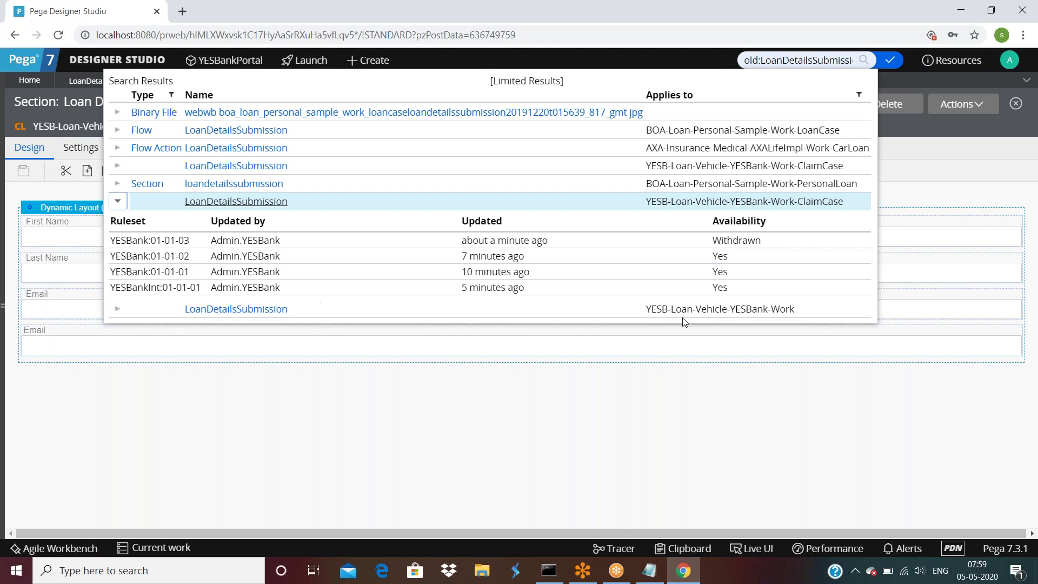
{"action": "left_click", "coordinate": [118, 310]}
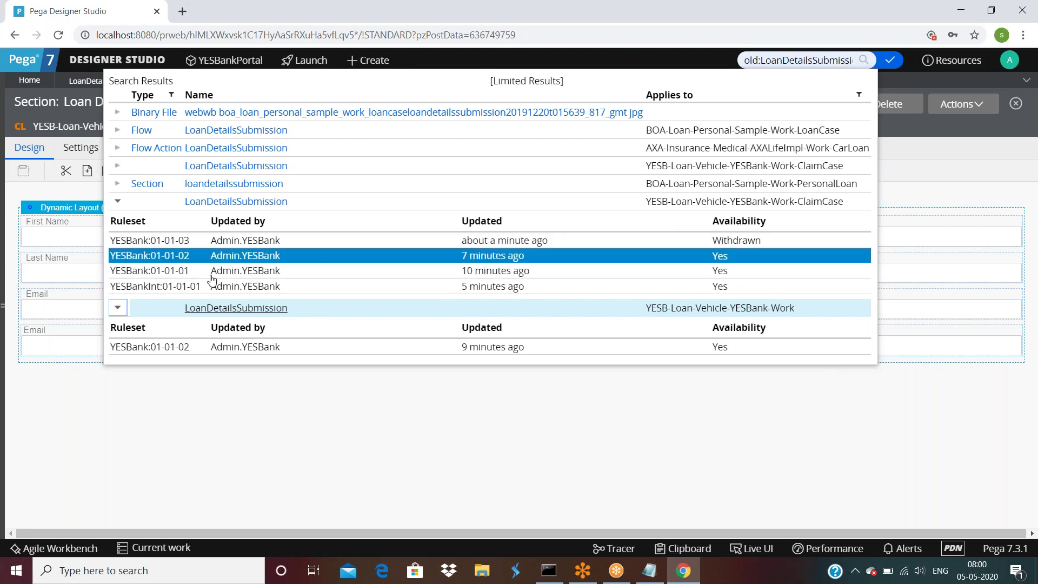
{"action": "left_click", "coordinate": [156, 290]}
{"action": "scroll", "coordinate": [157, 292], "scroll_direction": "down", "scroll_amount": 5}
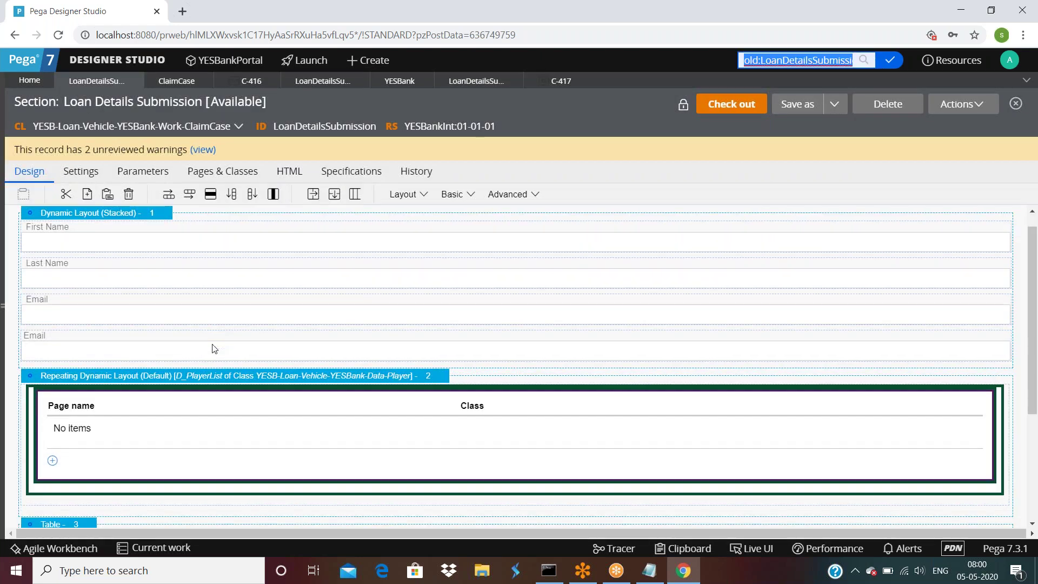
{"action": "scroll", "coordinate": [227, 390], "scroll_direction": "up", "scroll_amount": 4}
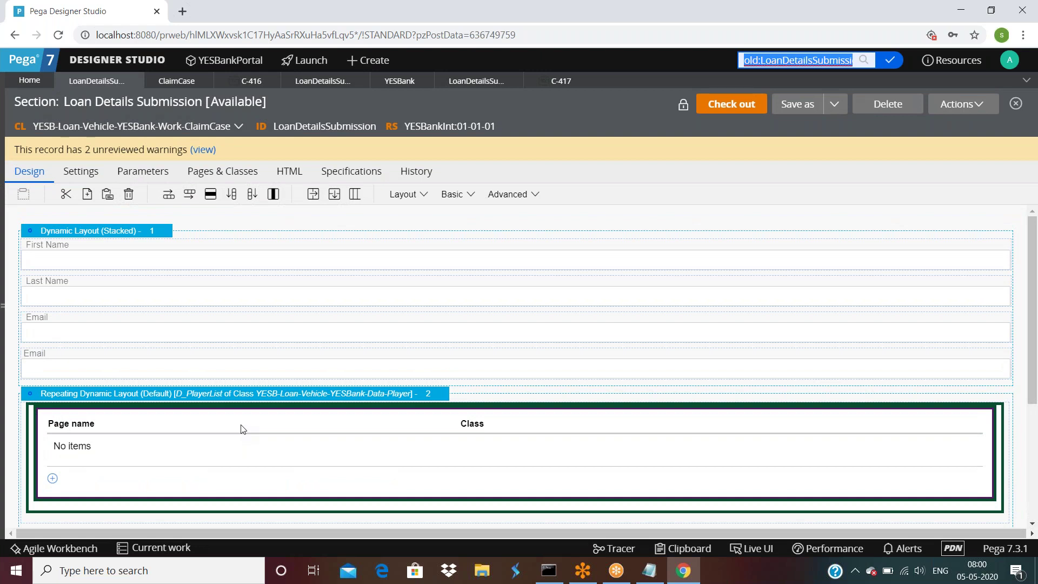
{"action": "left_click", "coordinate": [691, 572]}
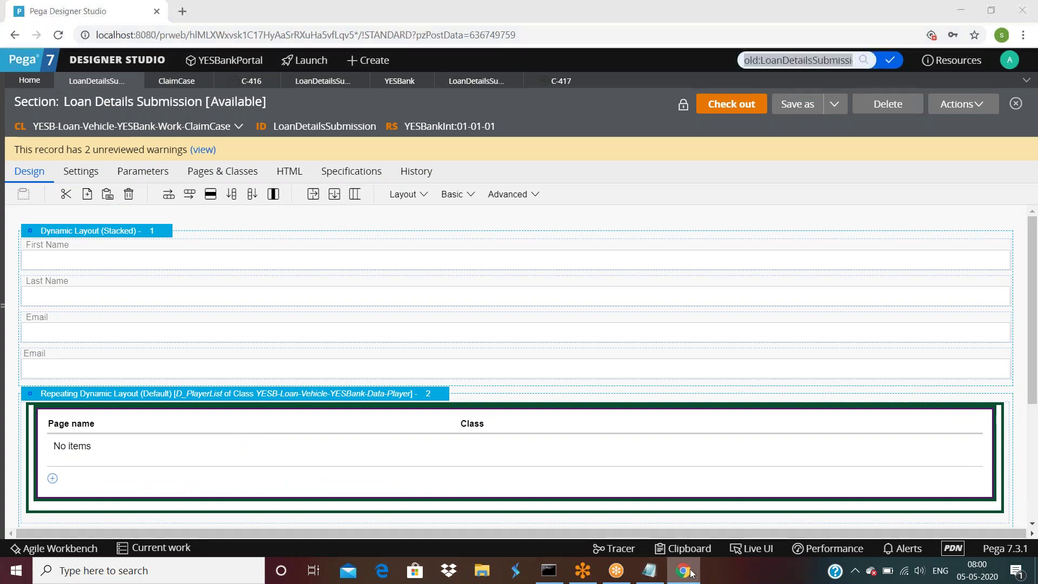
{"action": "left_click", "coordinate": [691, 572]}
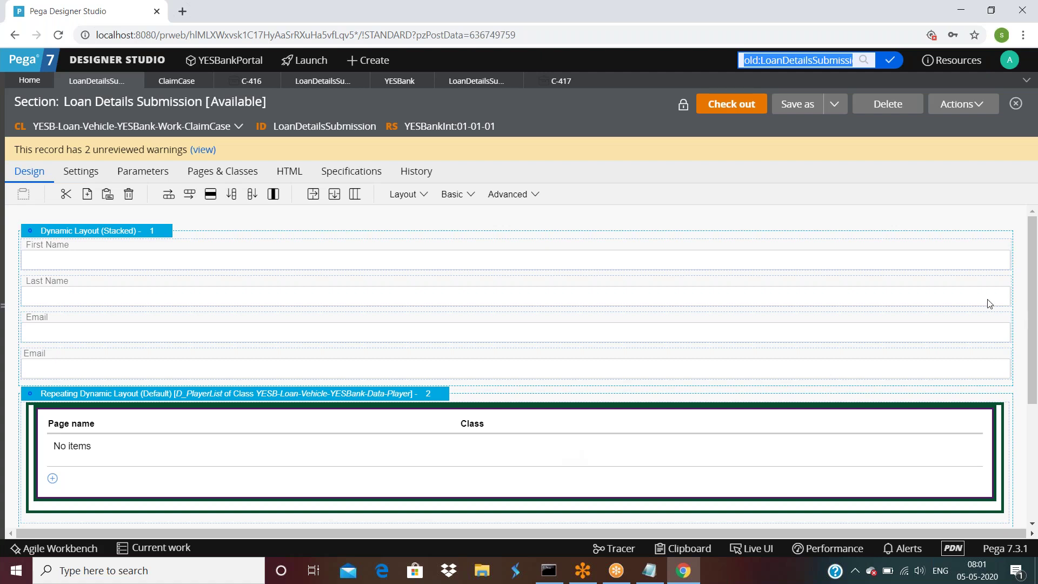
{"action": "left_click", "coordinate": [823, 61]}
{"action": "key", "text": "Return"}
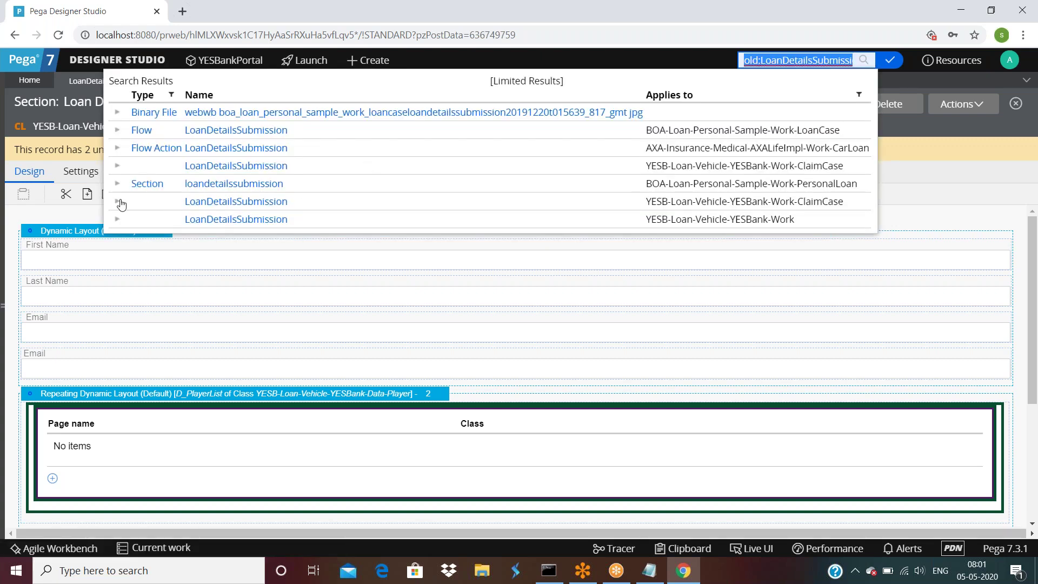
{"action": "left_click", "coordinate": [118, 203]}
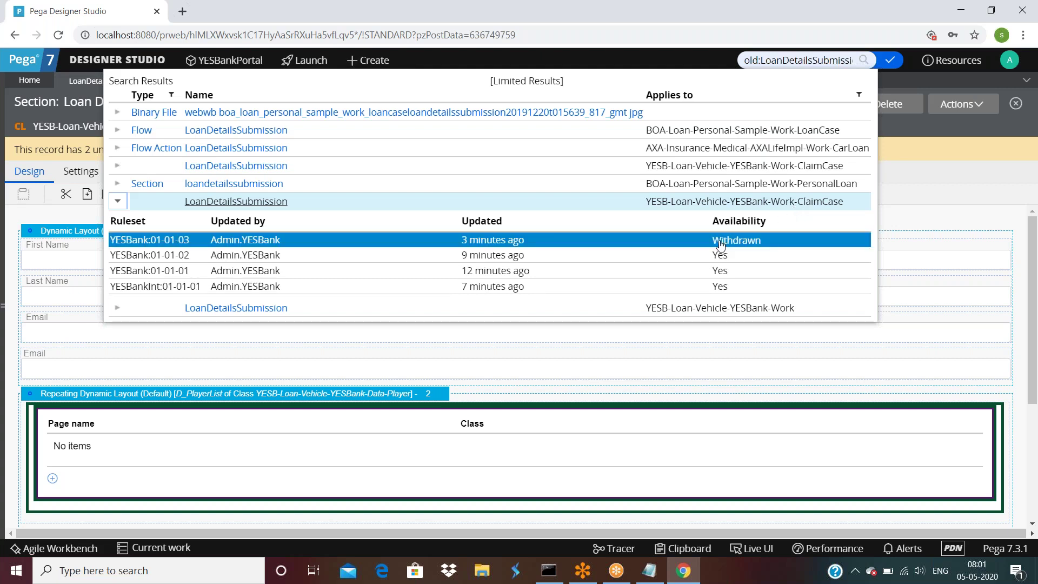
{"action": "left_click", "coordinate": [174, 293]}
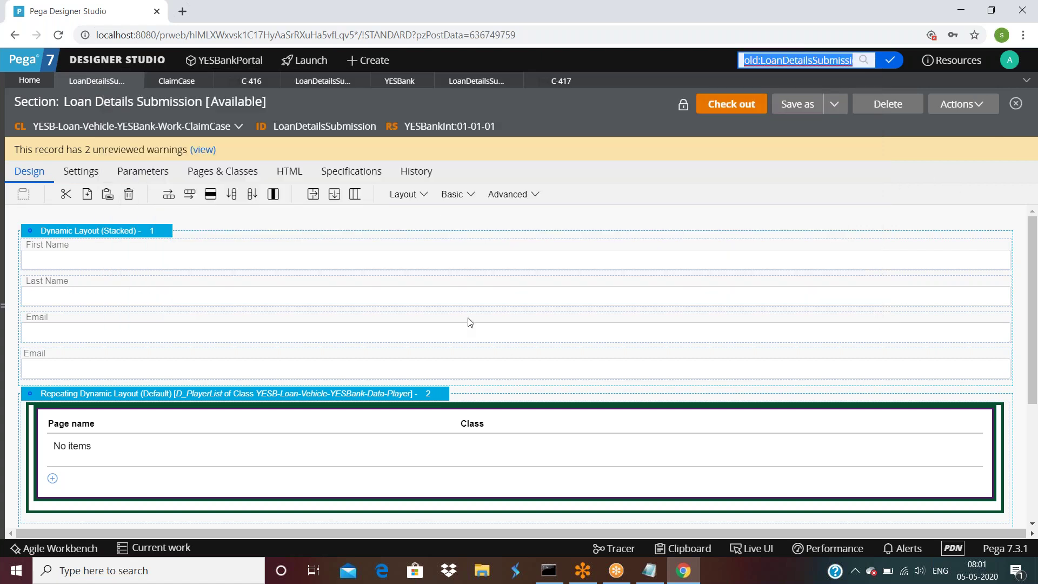
{"action": "left_click", "coordinate": [731, 104]}
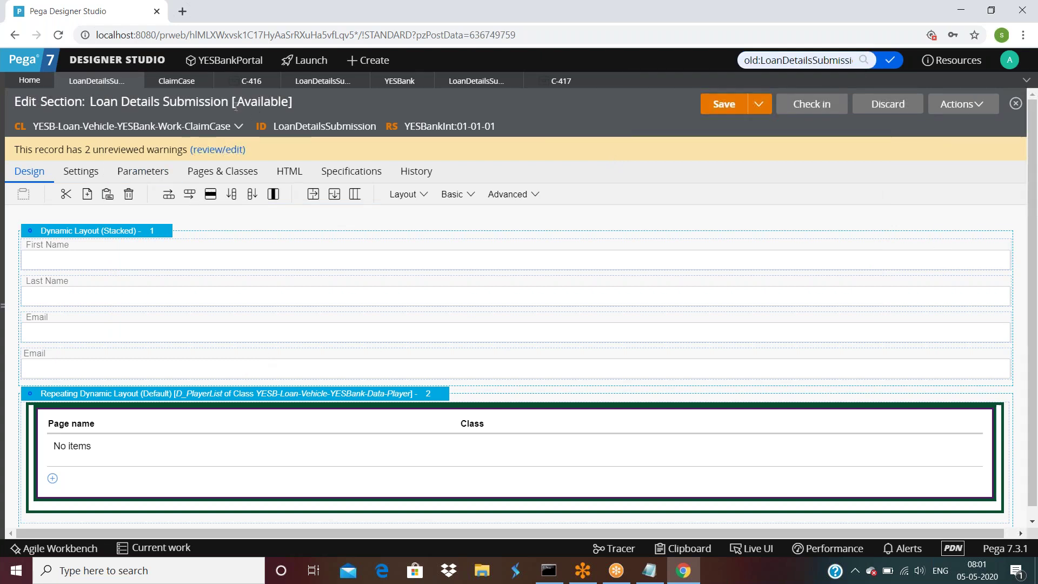
Set the YESBankInt:01-01-01 section version's availability to Not Available.
{"action": "left_click", "coordinate": [263, 103]}
{"action": "left_click", "coordinate": [329, 121]}
{"action": "left_click", "coordinate": [336, 156]}
{"action": "left_click", "coordinate": [416, 192]}
Save and check in the section, then run a new ClaimCase to test it.
{"action": "left_click", "coordinate": [725, 104]}
{"action": "left_click", "coordinate": [812, 103]}
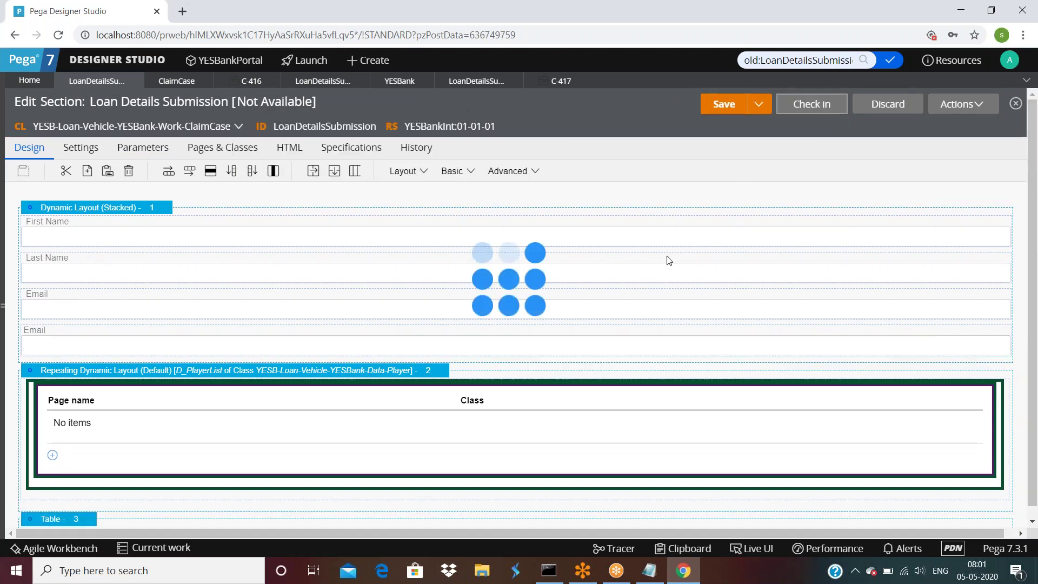
{"action": "type", "text": "asdfsf"}
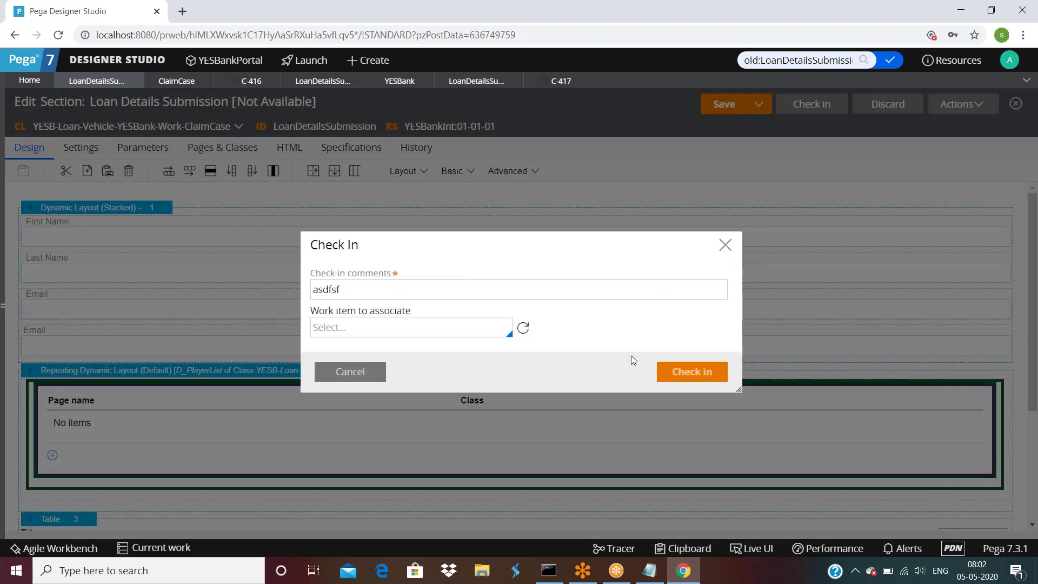
{"action": "key", "text": "Return"}
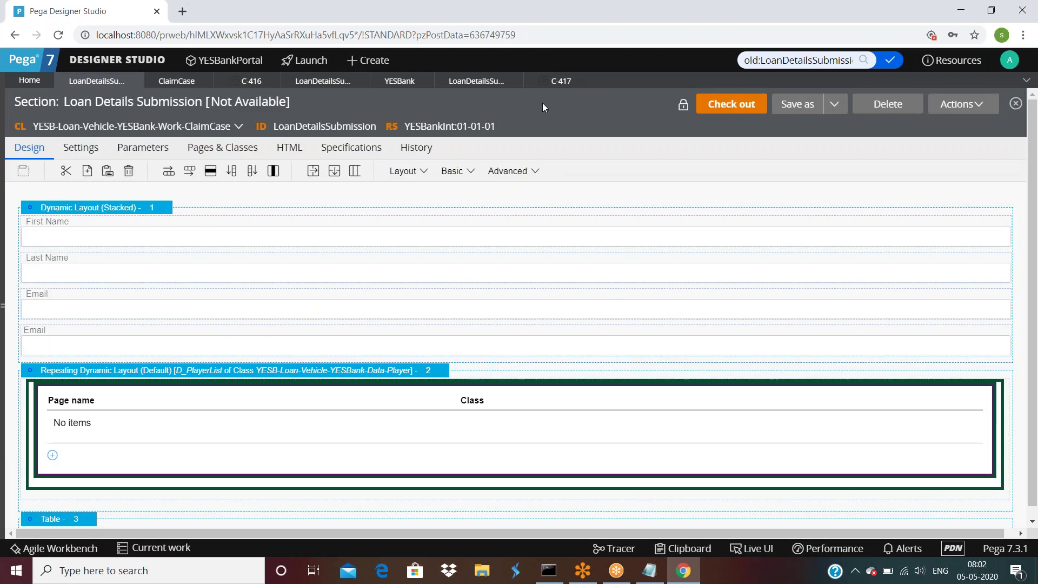
{"action": "left_click", "coordinate": [177, 80]}
{"action": "left_click", "coordinate": [887, 104]}
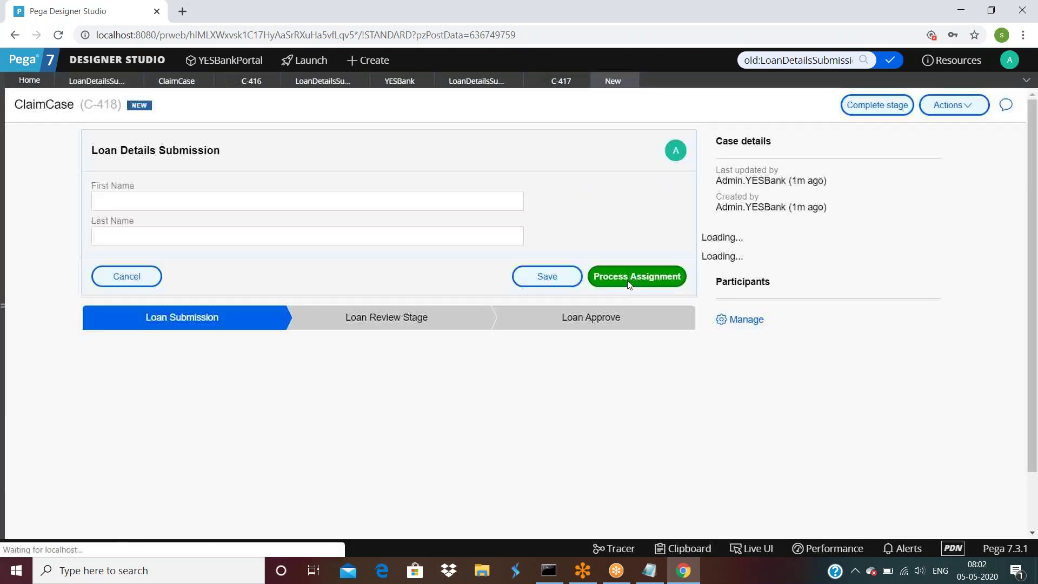
Search LoanDetailsSubmission and expand the ClaimCase section result to list its versions.
{"action": "left_click", "coordinate": [832, 60]}
{"action": "type", "text": "on"}
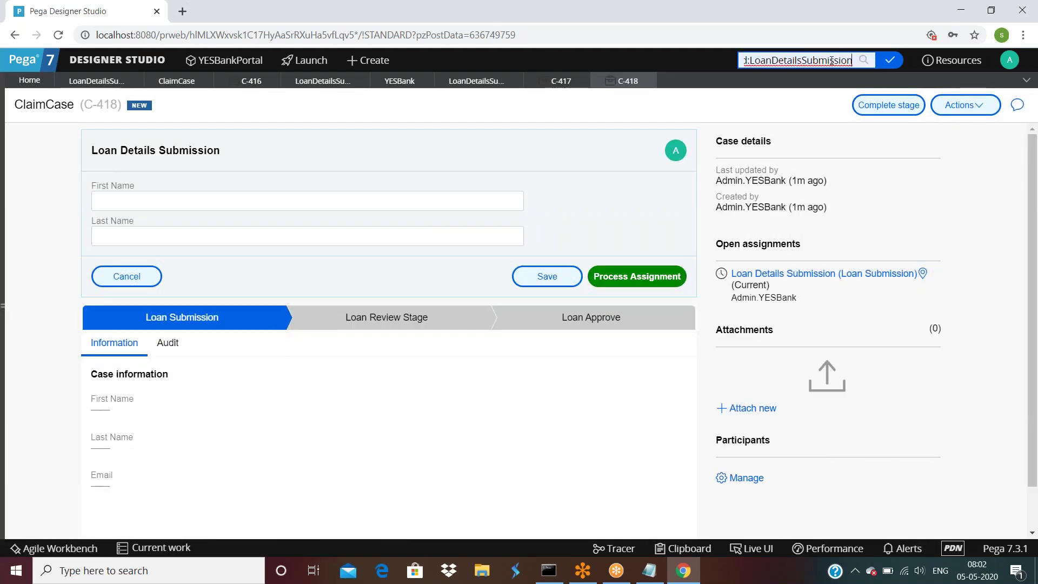
{"action": "key", "text": "Return"}
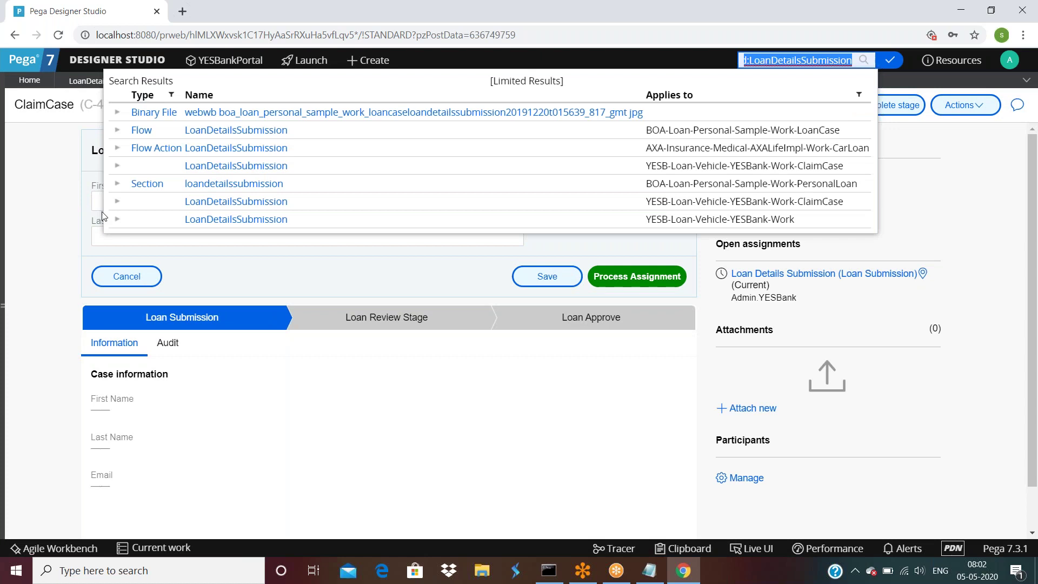
{"action": "left_click", "coordinate": [120, 201]}
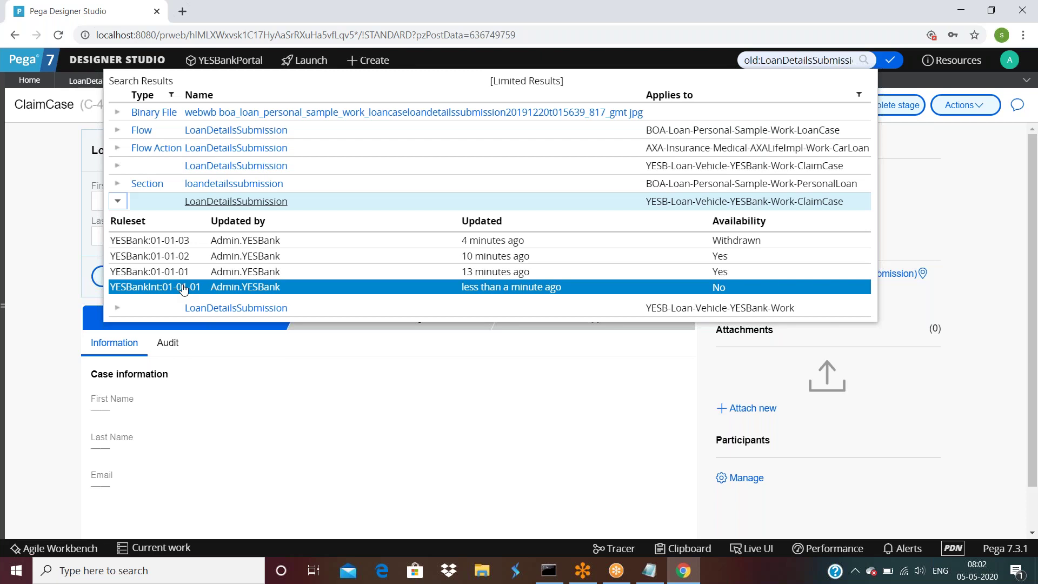
Expand the YESB-Loan-Vehicle-YESBank-Work result and select its YESBank:01-01-02 version.
{"action": "left_click", "coordinate": [117, 311]}
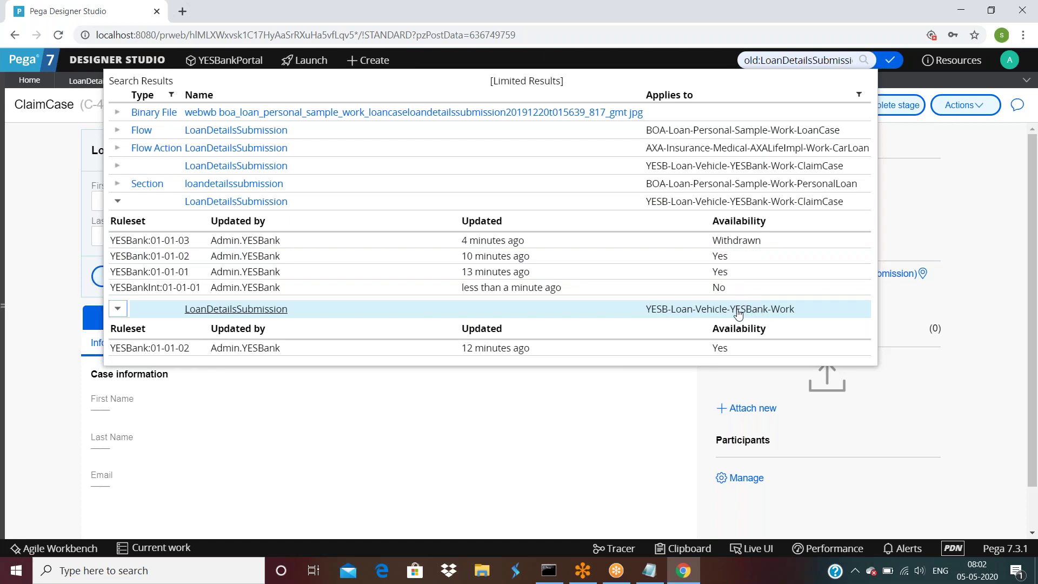
{"action": "left_click", "coordinate": [199, 351]}
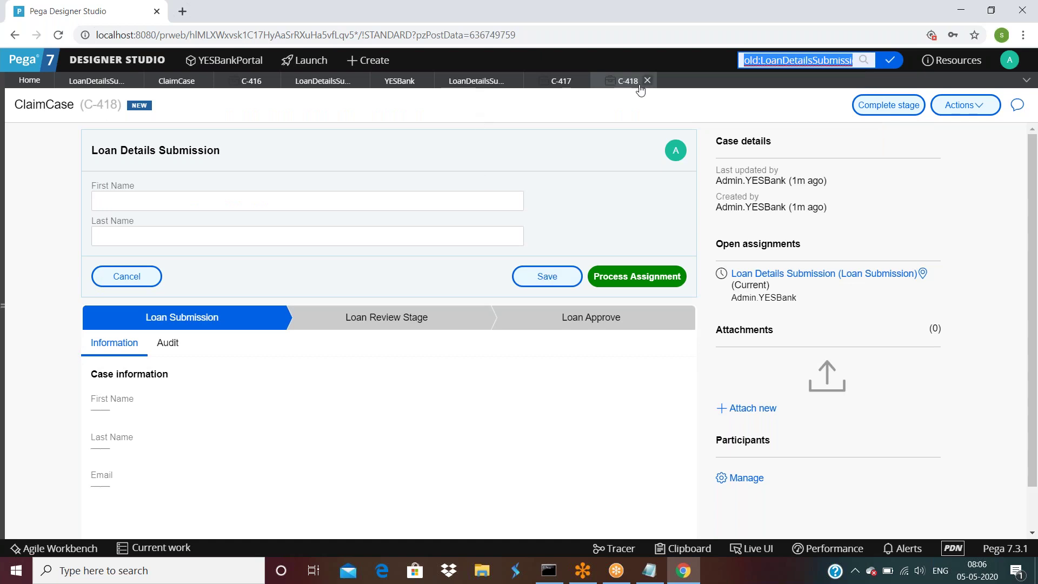
Dismiss the search results to return to the ClaimCase C-418 form.
{"action": "left_click", "coordinate": [823, 61]}
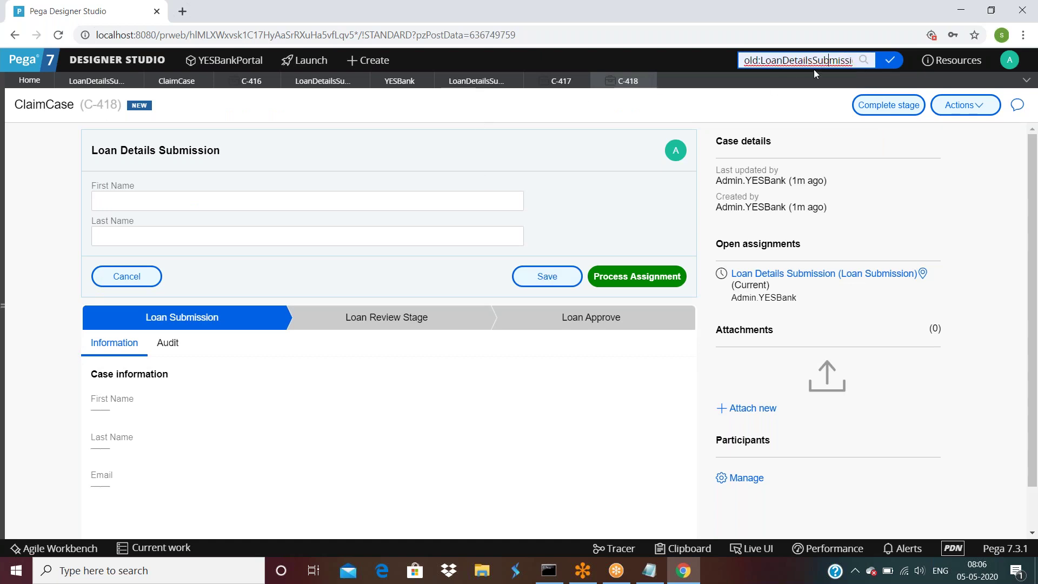
Open the Work-class YESBank:01-01-02 section version from the search and check it out.
{"action": "key", "text": "Return"}
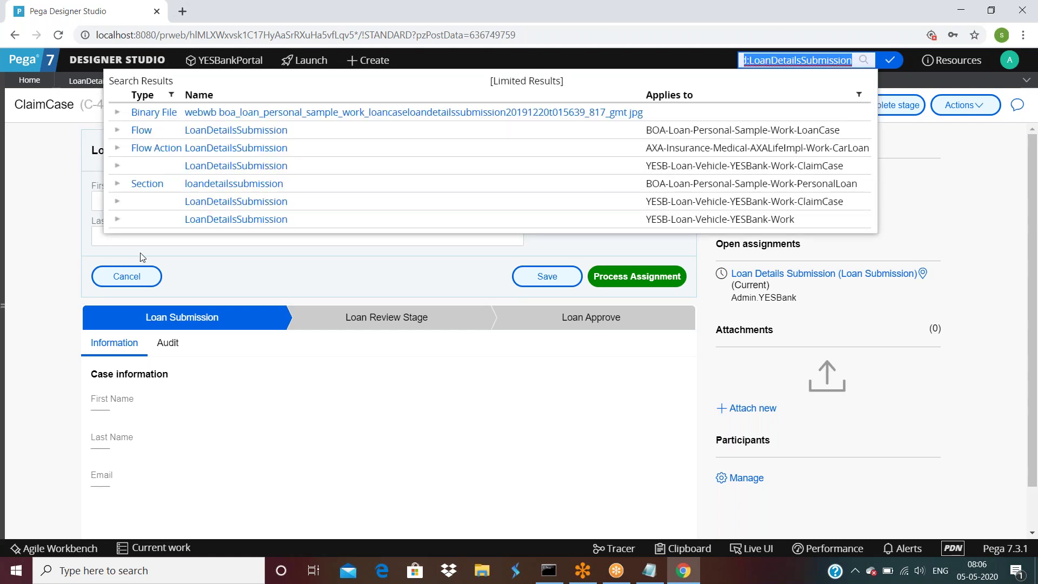
{"action": "left_click", "coordinate": [116, 219]}
{"action": "left_click", "coordinate": [243, 258]}
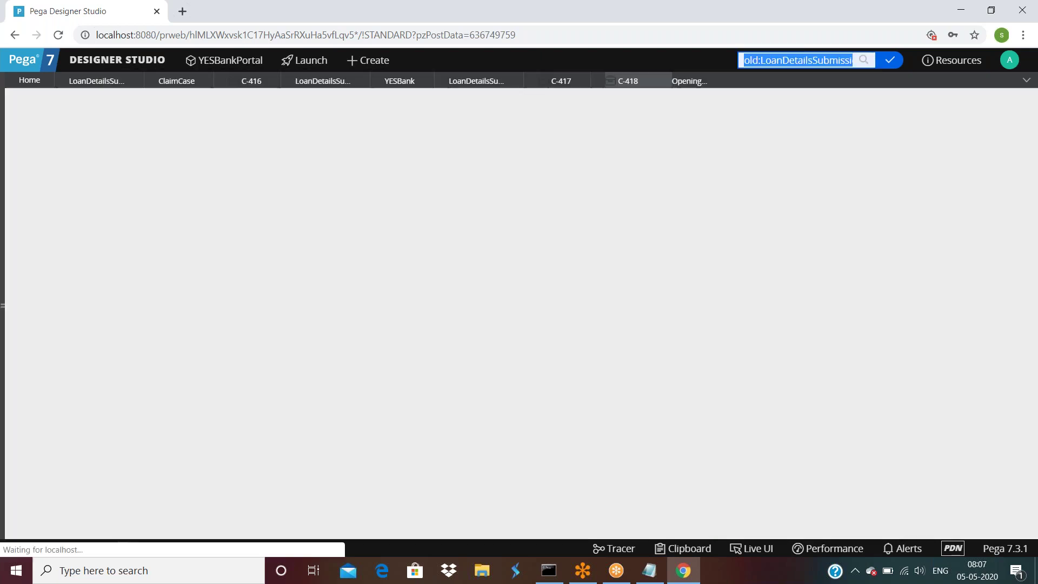
{"action": "left_click", "coordinate": [731, 109]}
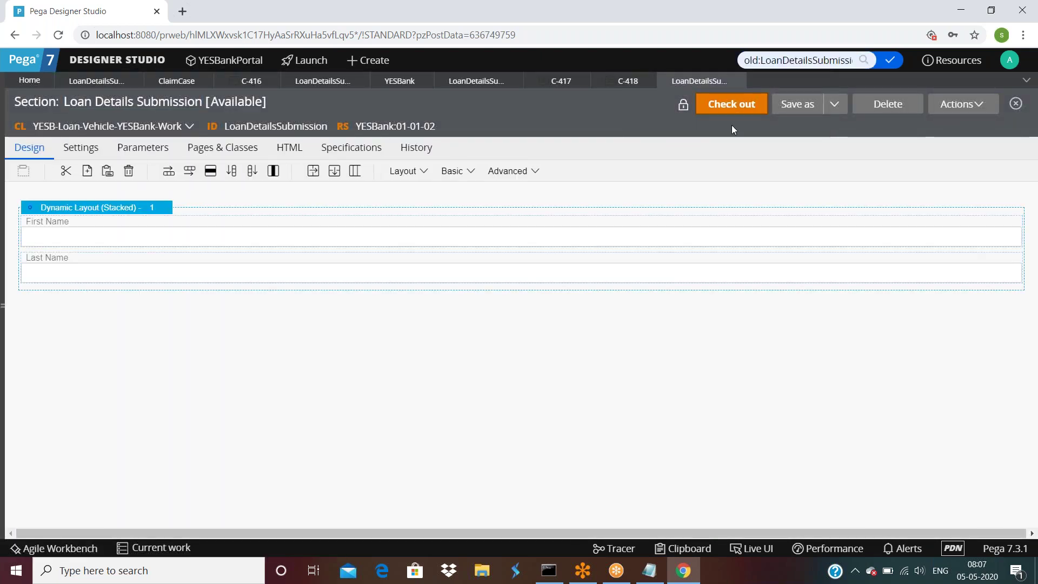
Set this section version's availability to Not Available.
{"action": "left_click", "coordinate": [233, 102]}
{"action": "left_click", "coordinate": [315, 125]}
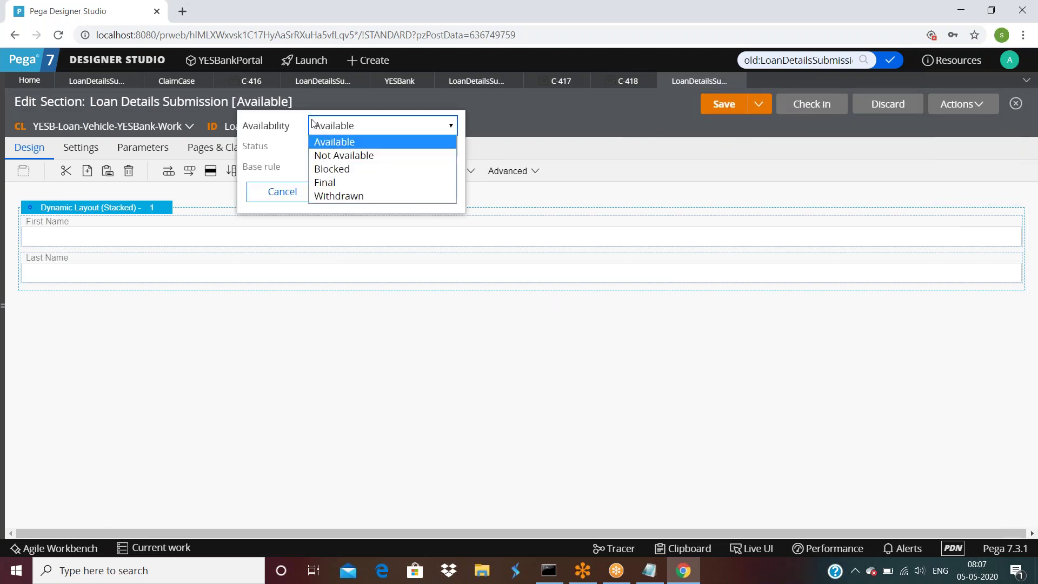
{"action": "left_click", "coordinate": [336, 156]}
{"action": "left_click", "coordinate": [419, 193]}
Save the section and check it in with a brief comment.
{"action": "left_click", "coordinate": [726, 104]}
{"action": "left_click", "coordinate": [809, 105]}
{"action": "type", "text": "asdfs"}
{"action": "left_click", "coordinate": [696, 379]}
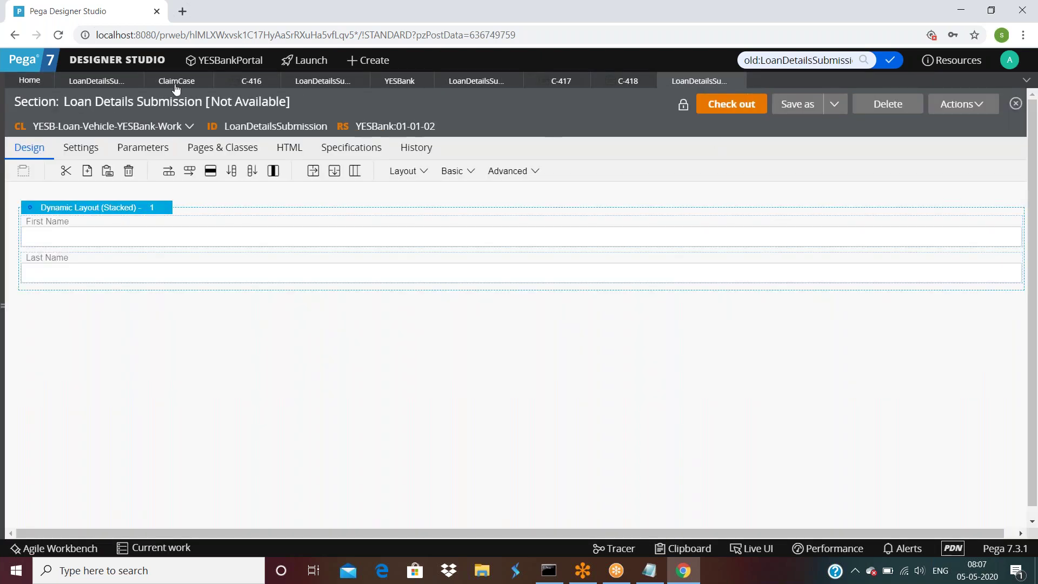
{"action": "left_click", "coordinate": [176, 80]}
Run new ClaimCase C-419 and inspect its Loan Details Submission form.
{"action": "left_click", "coordinate": [882, 104]}
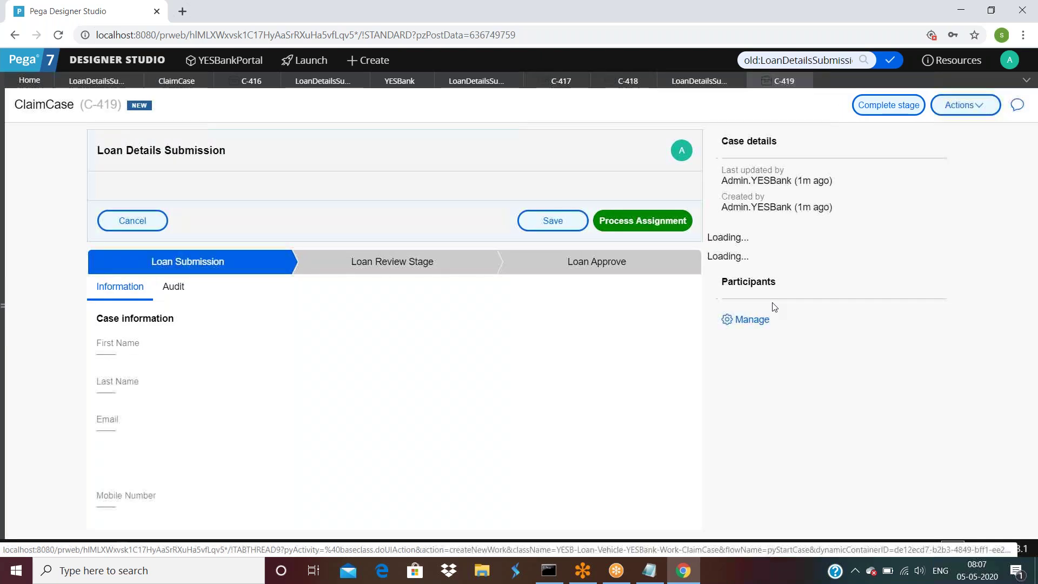
{"action": "double_click", "coordinate": [128, 192]}
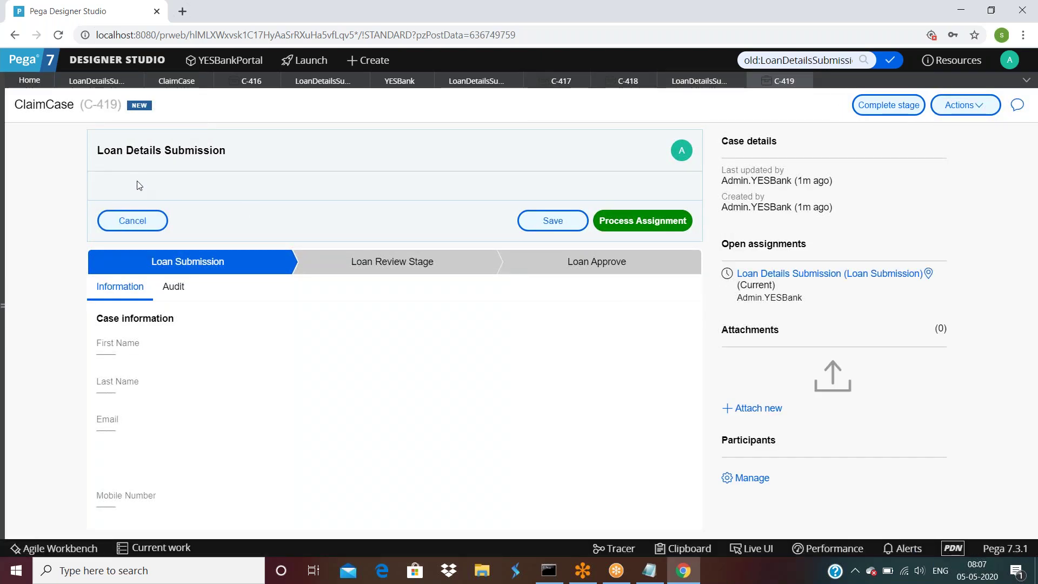
{"action": "left_click", "coordinate": [139, 181]}
Start the Tracer and run another new ClaimCase.
{"action": "left_click", "coordinate": [613, 548]}
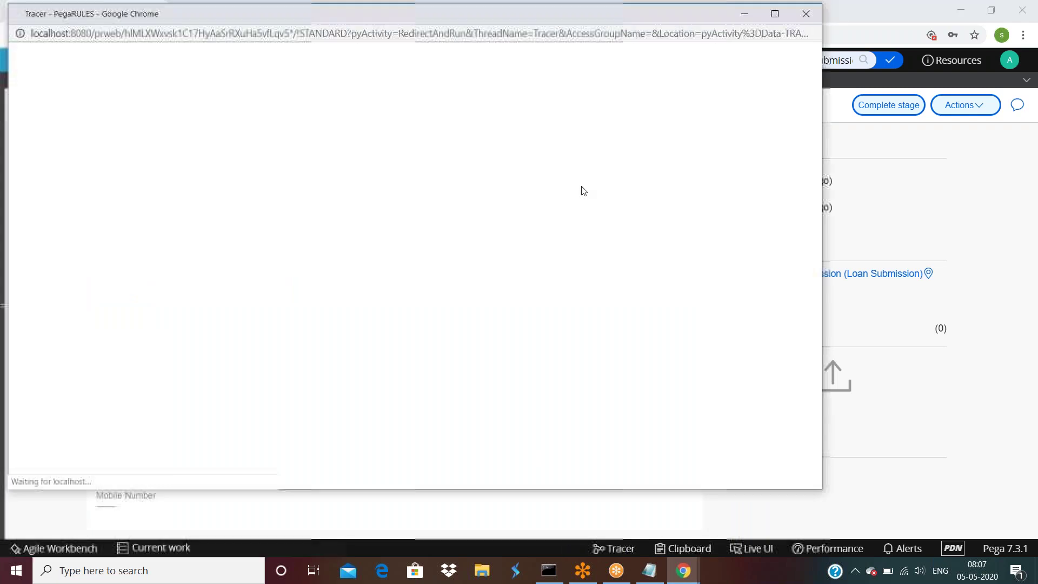
{"action": "left_click", "coordinate": [756, 12]}
{"action": "left_click", "coordinate": [167, 82]}
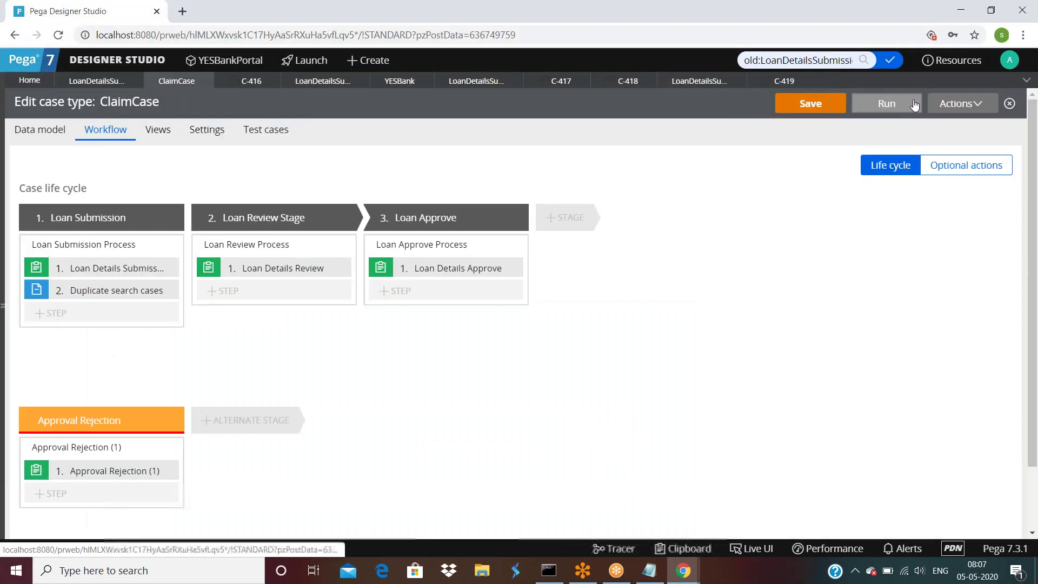
{"action": "left_click", "coordinate": [883, 103]}
Bring the Tracer window back and move it down-left to review the trace rows.
{"action": "mouse_move", "coordinate": [682, 572]}
{"action": "left_click", "coordinate": [744, 533]}
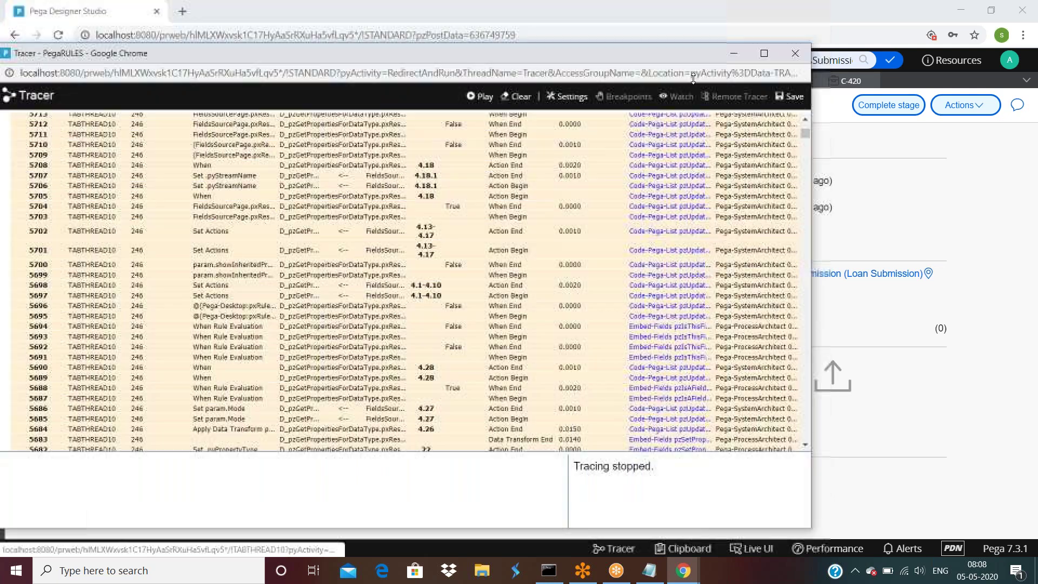
{"action": "left_click_drag", "start_coordinate": [714, 16], "coordinate": [697, 138]}
{"action": "scroll", "coordinate": [493, 281], "scroll_direction": "down", "scroll_amount": 5}
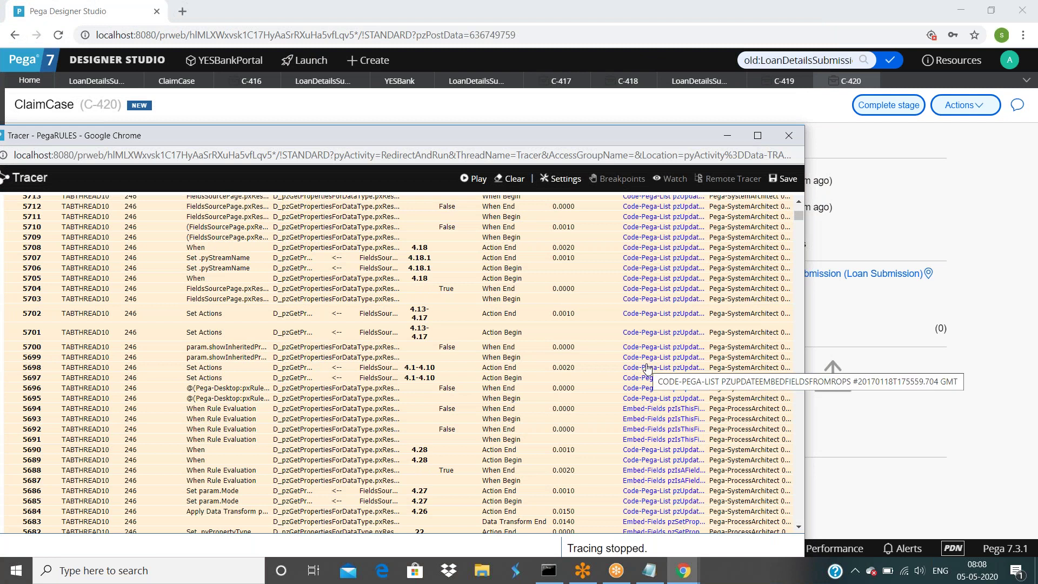
Close the Tracer to return to the ClaimCase C-420 Loan Details Submission assignment.
{"action": "left_click", "coordinate": [787, 137]}
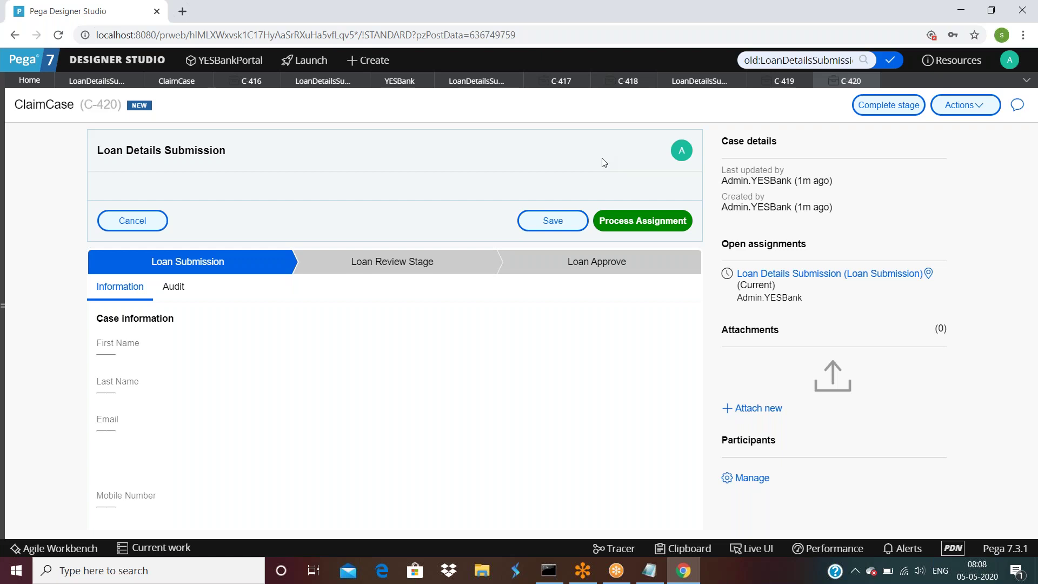
Request deletion of the withdrawn YESBank:01-01-03 LoanDetailsSubmission section rule.
{"action": "left_click", "coordinate": [460, 86]}
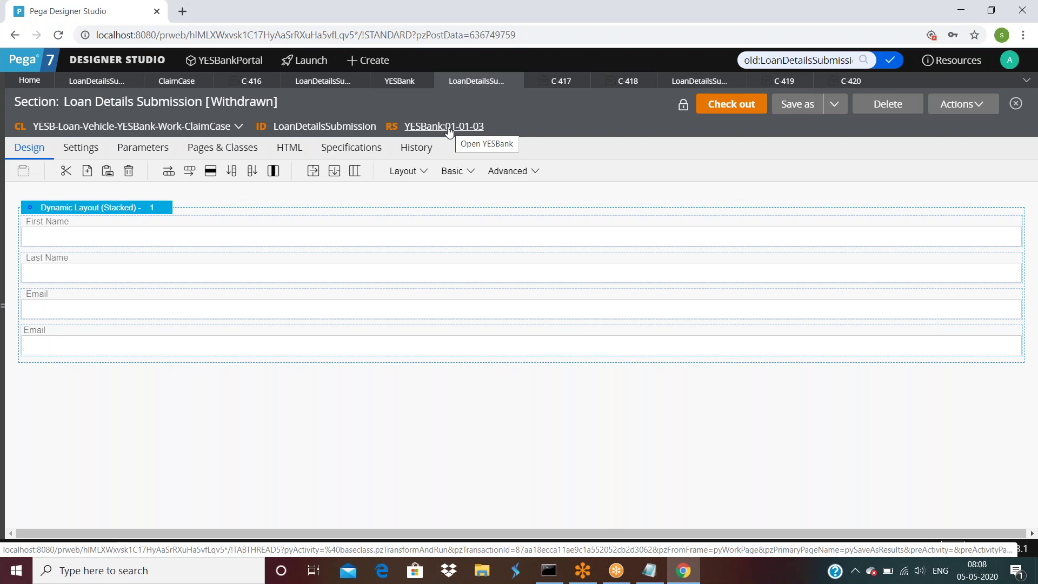
{"action": "double_click", "coordinate": [307, 126]}
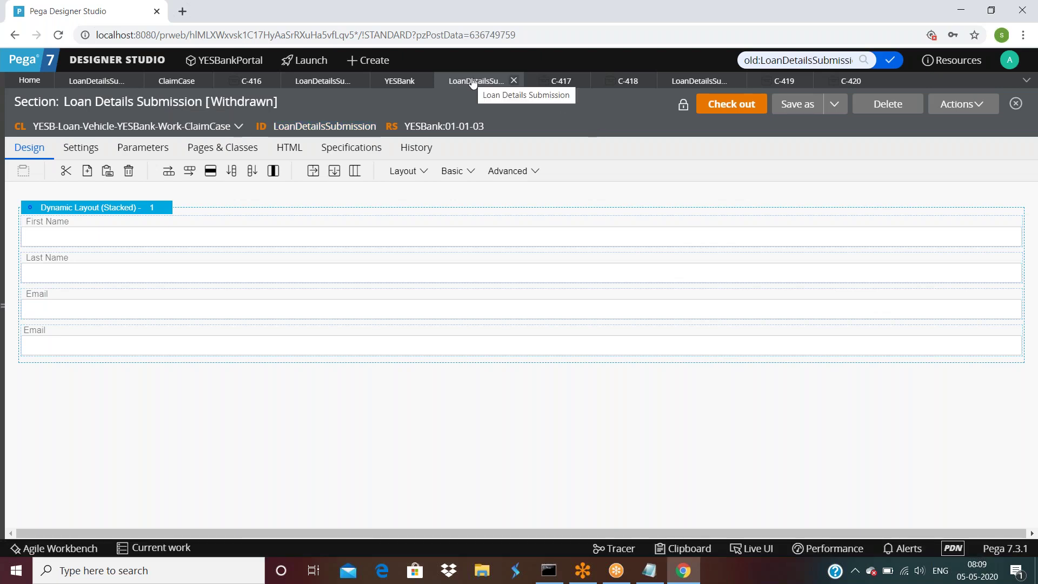
{"action": "left_click", "coordinate": [886, 105]}
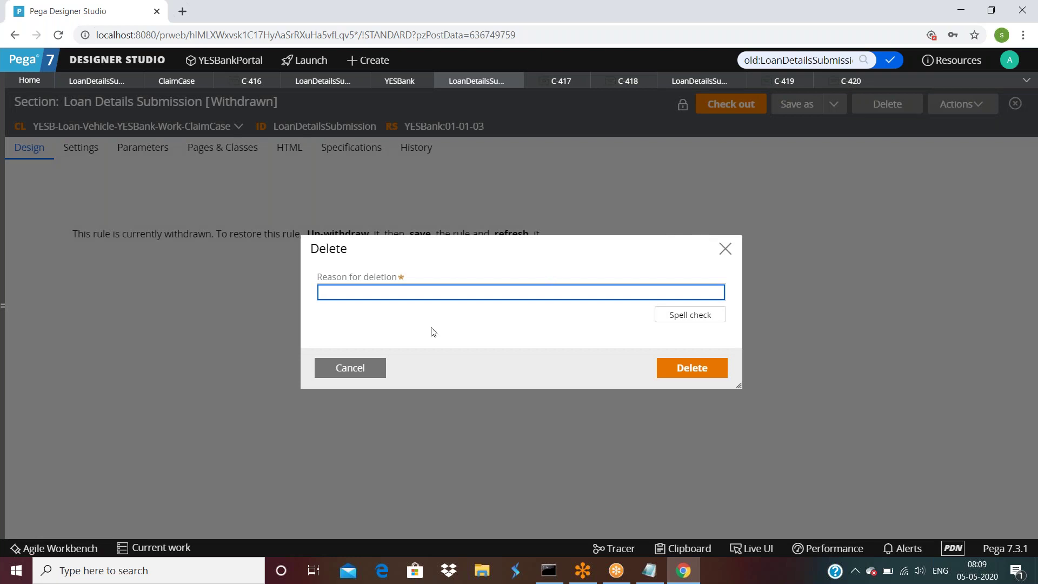
Cancel the deletion and refresh the 01-01-03 section rule via Actions > Refresh.
{"action": "left_click", "coordinate": [350, 369]}
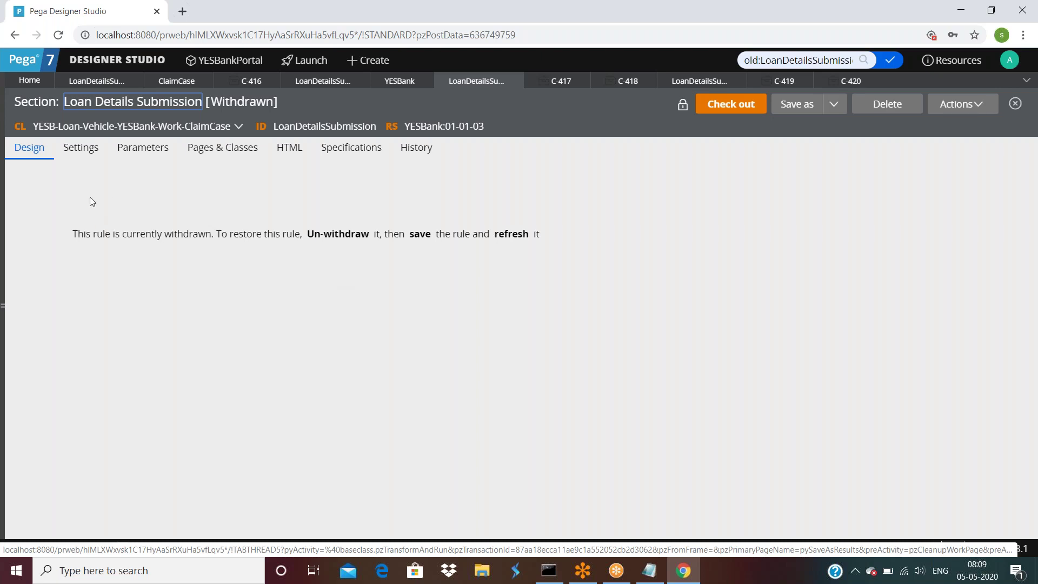
{"action": "left_click", "coordinate": [962, 104]}
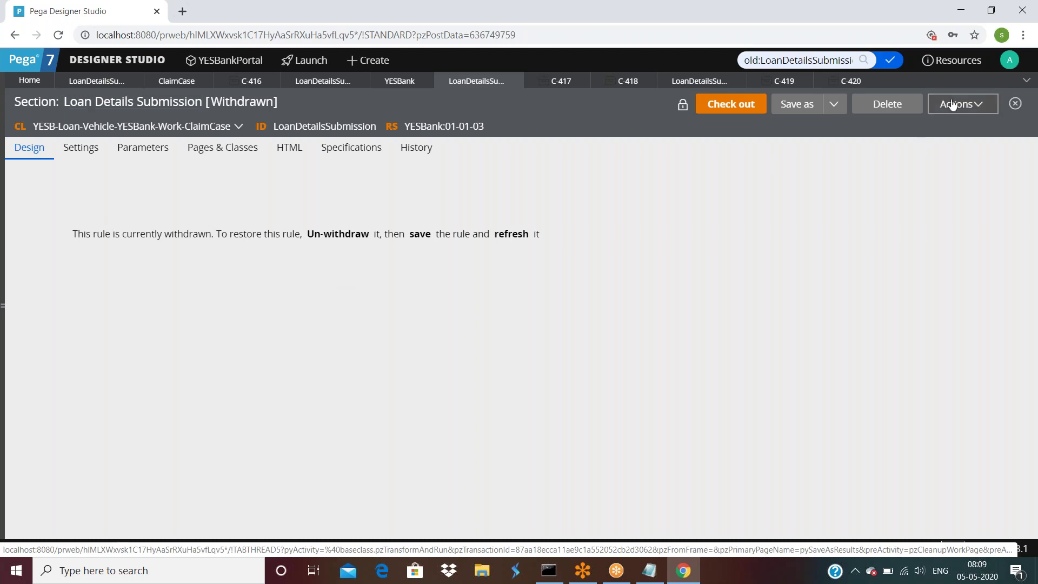
{"action": "left_click", "coordinate": [930, 161]}
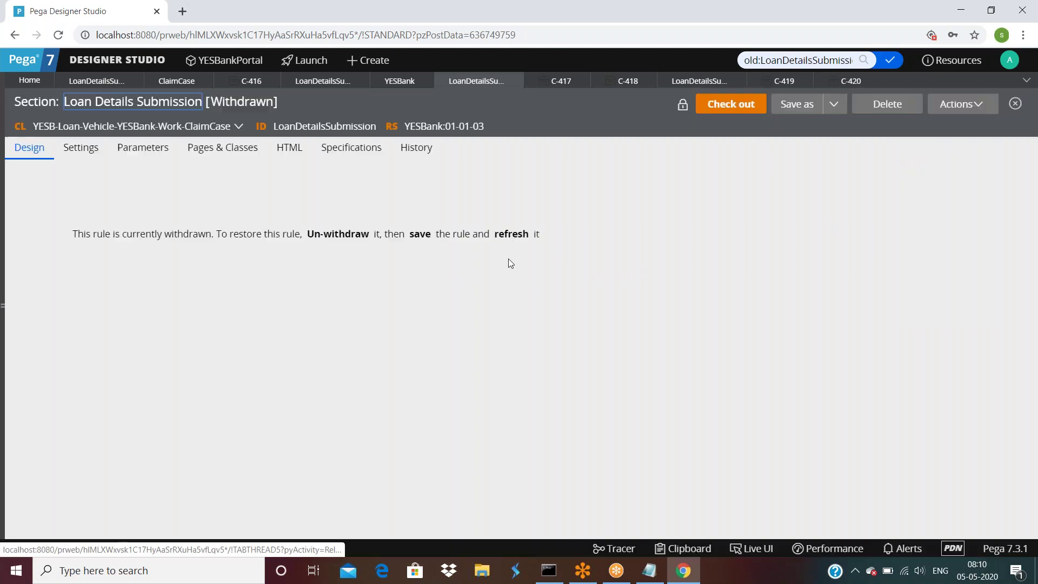